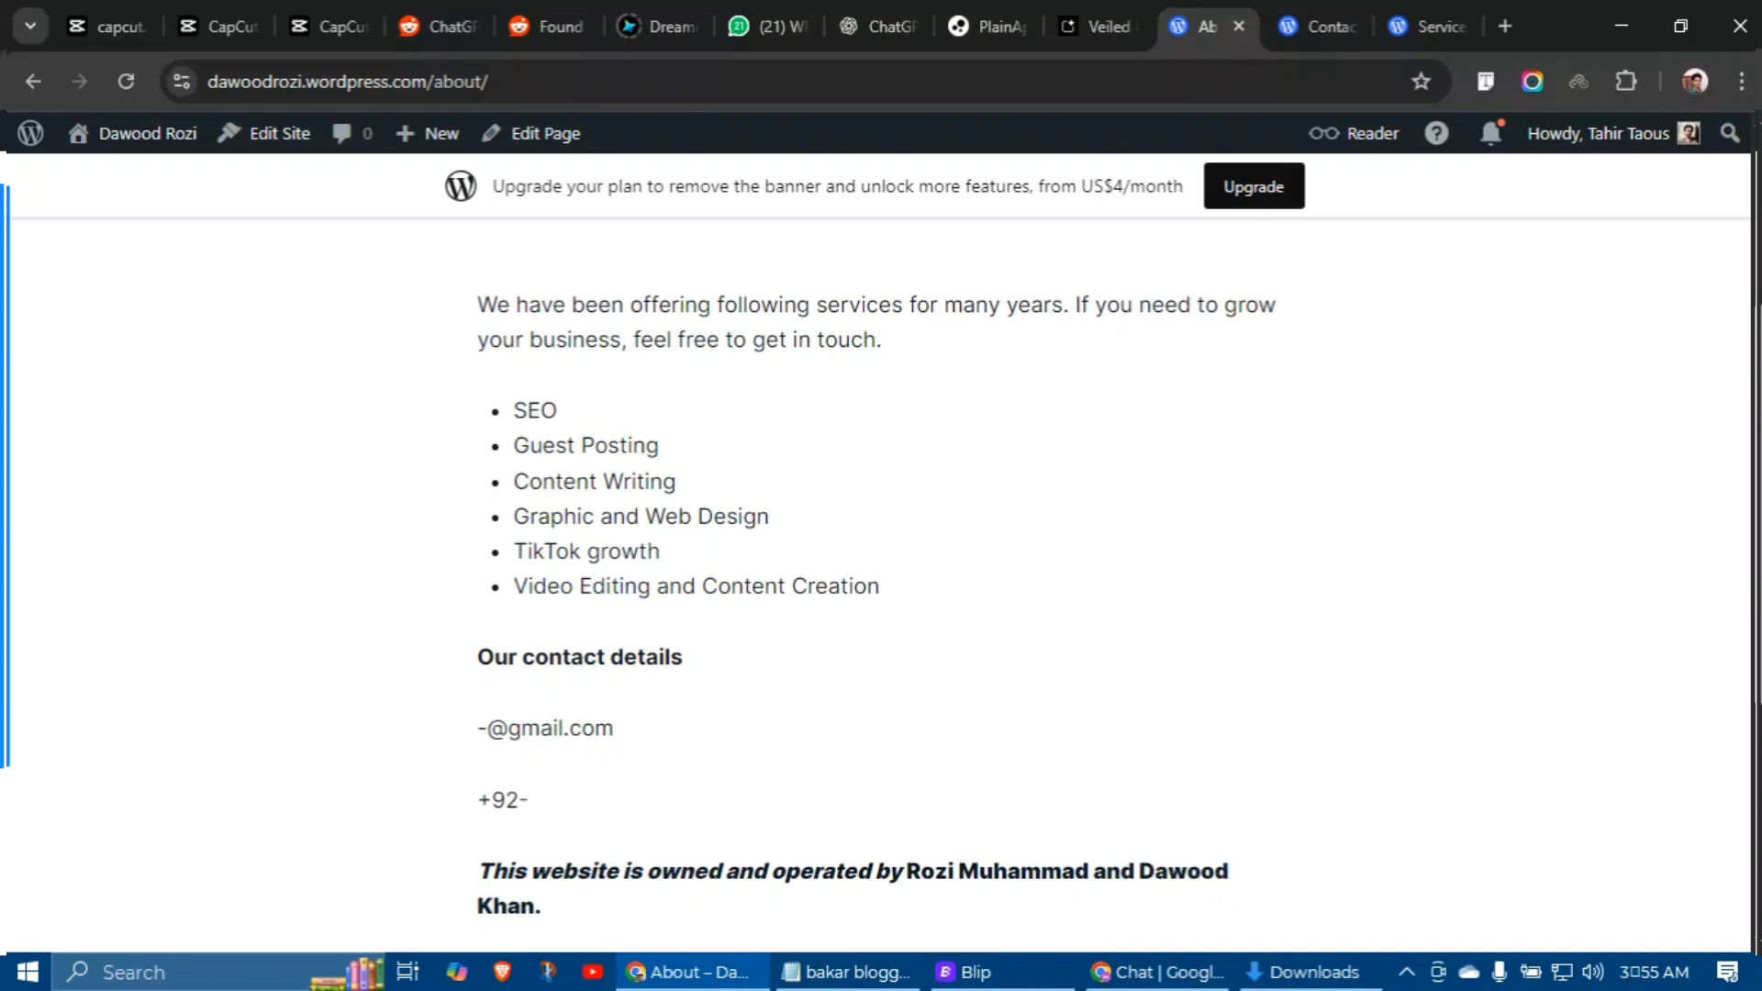
# Step: Scroll back up to the top of the published About page
pyautogui.scroll(4, 881, 550)
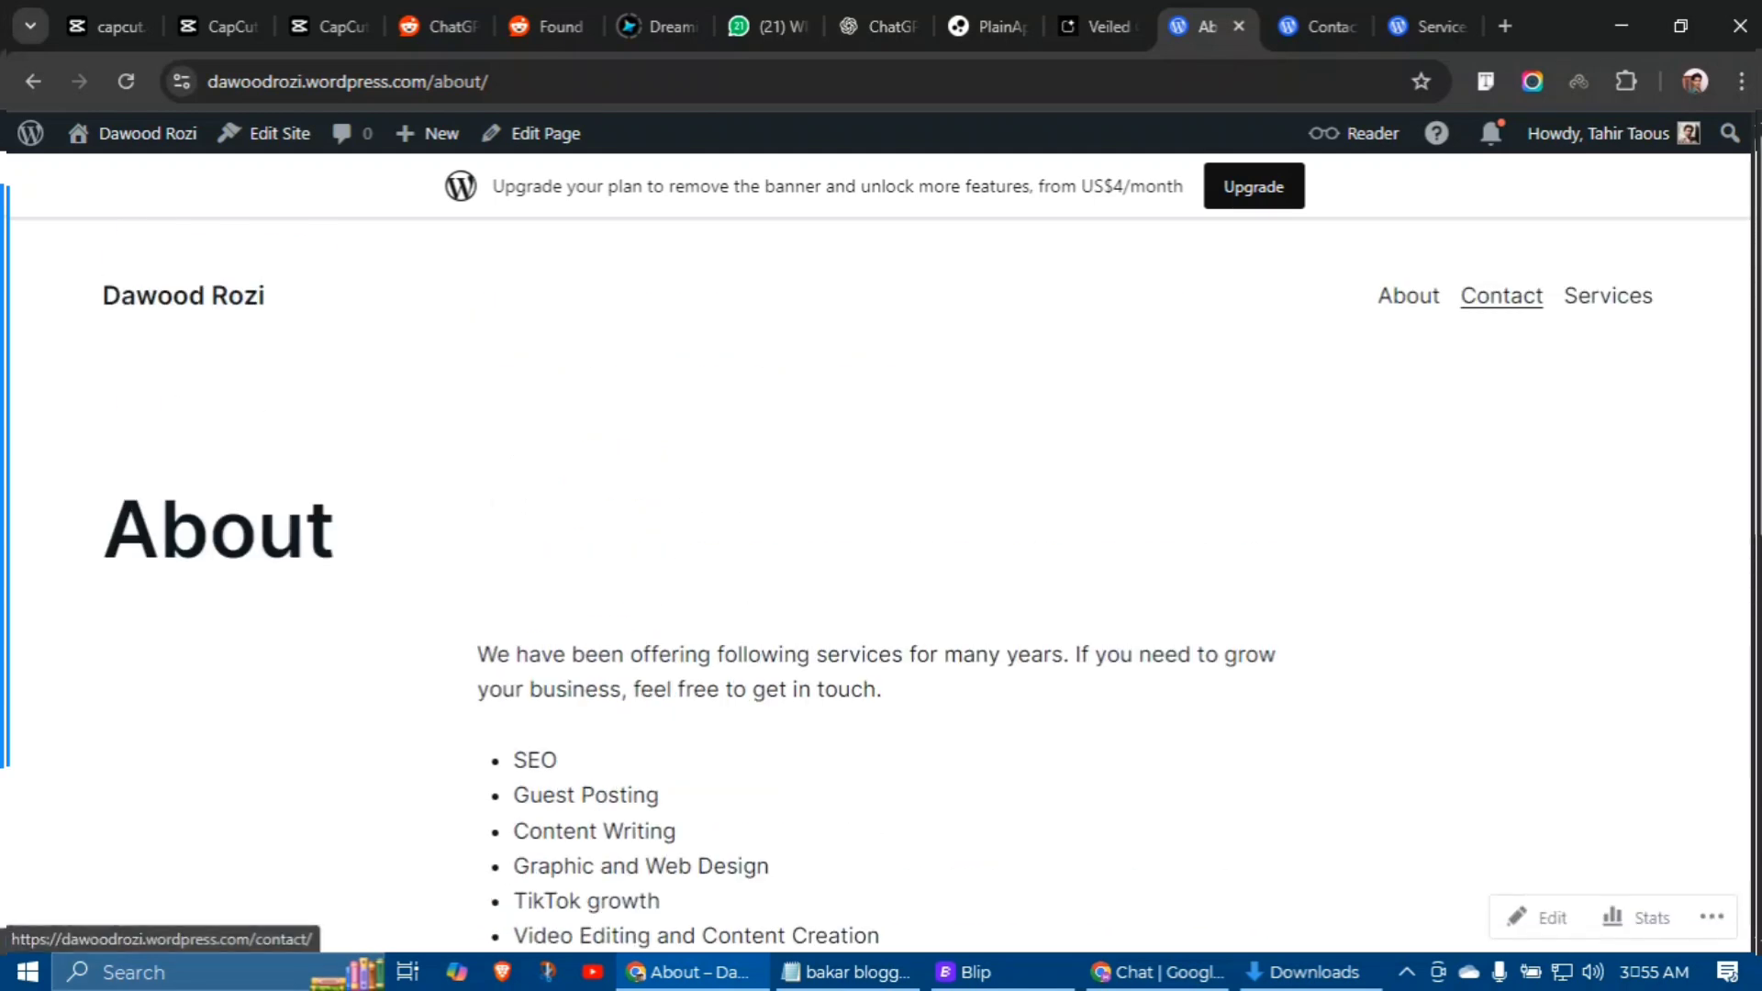
# Step: On the Contact page, highlight the e-mail, phone and payment methods details
pyautogui.click(1317, 26)
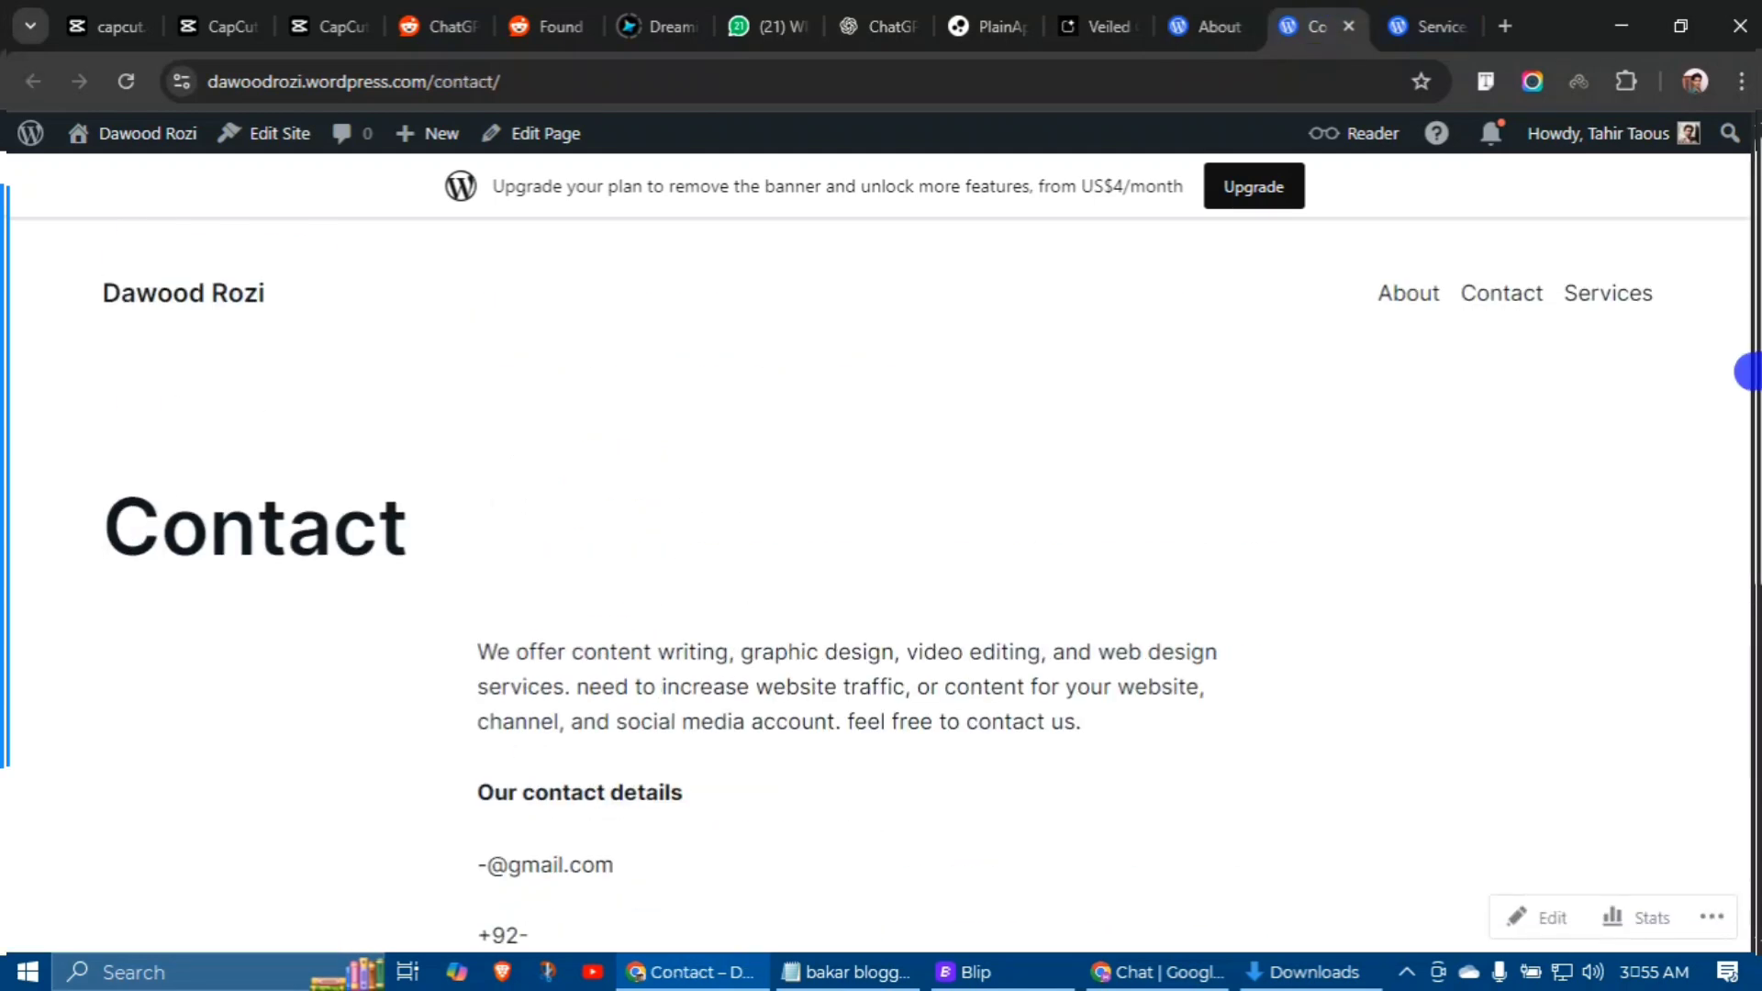
pyautogui.scroll(-4, 881, 551)
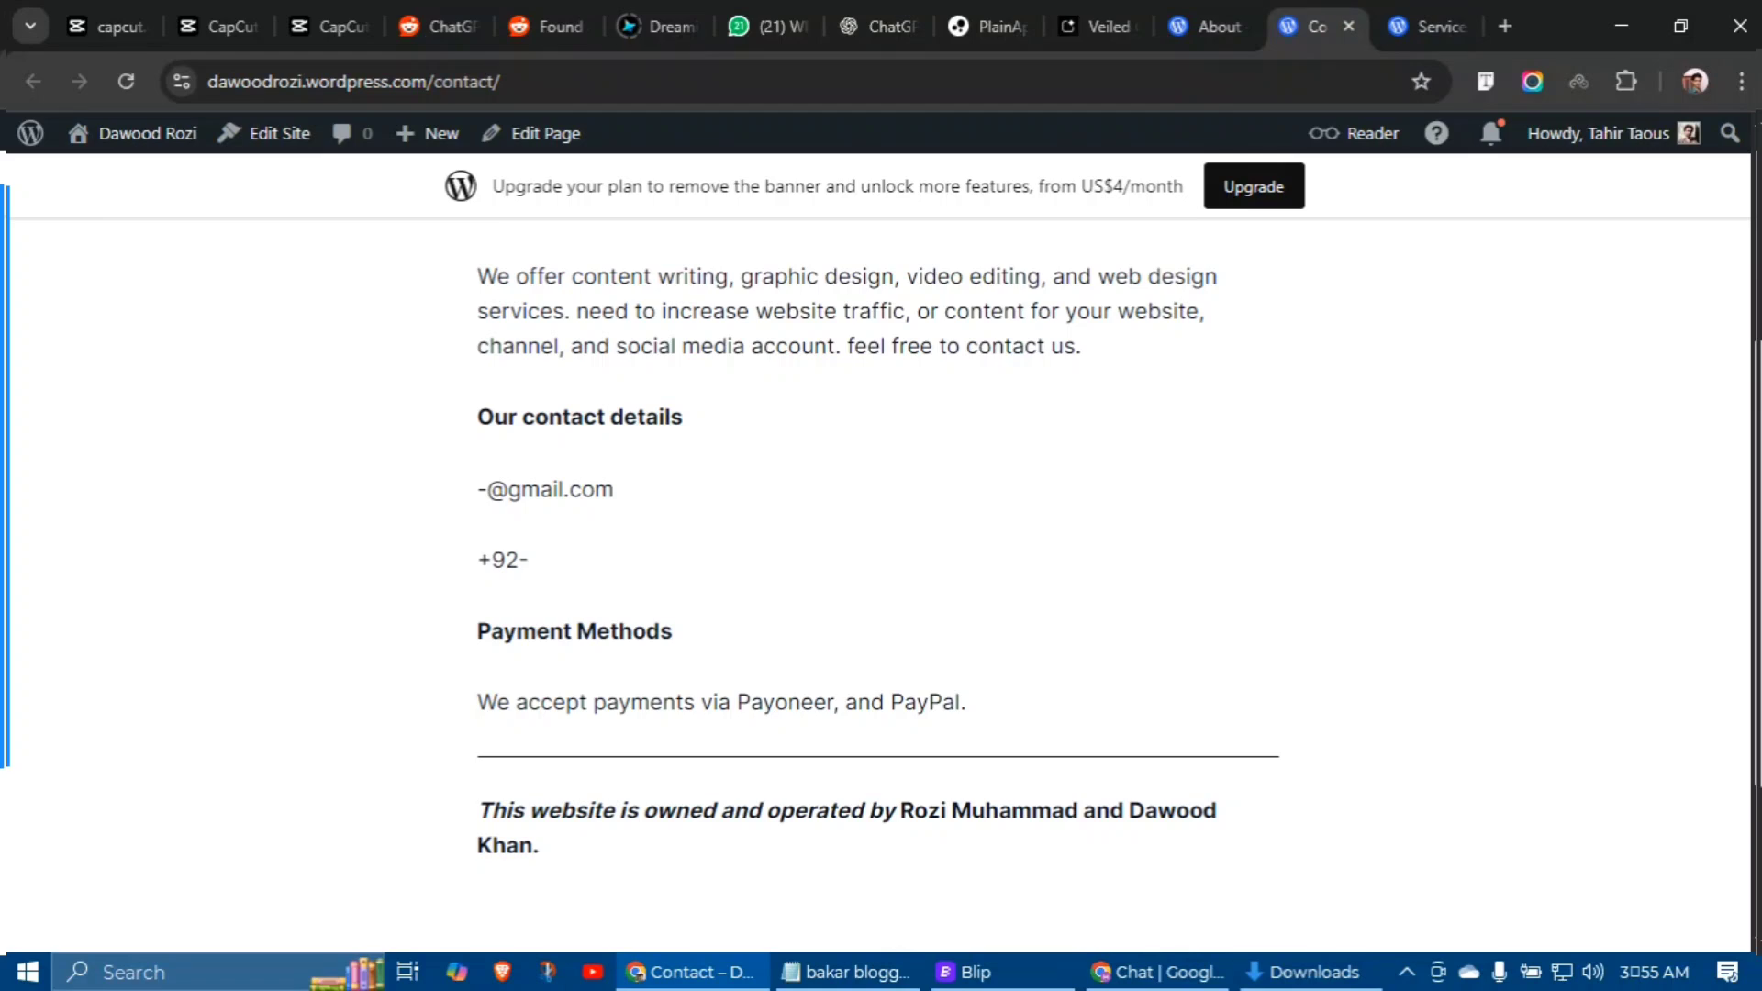
pyautogui.moveTo(463, 491); pyautogui.dragTo(619, 489)
pyautogui.moveTo(531, 560); pyautogui.dragTo(440, 555)
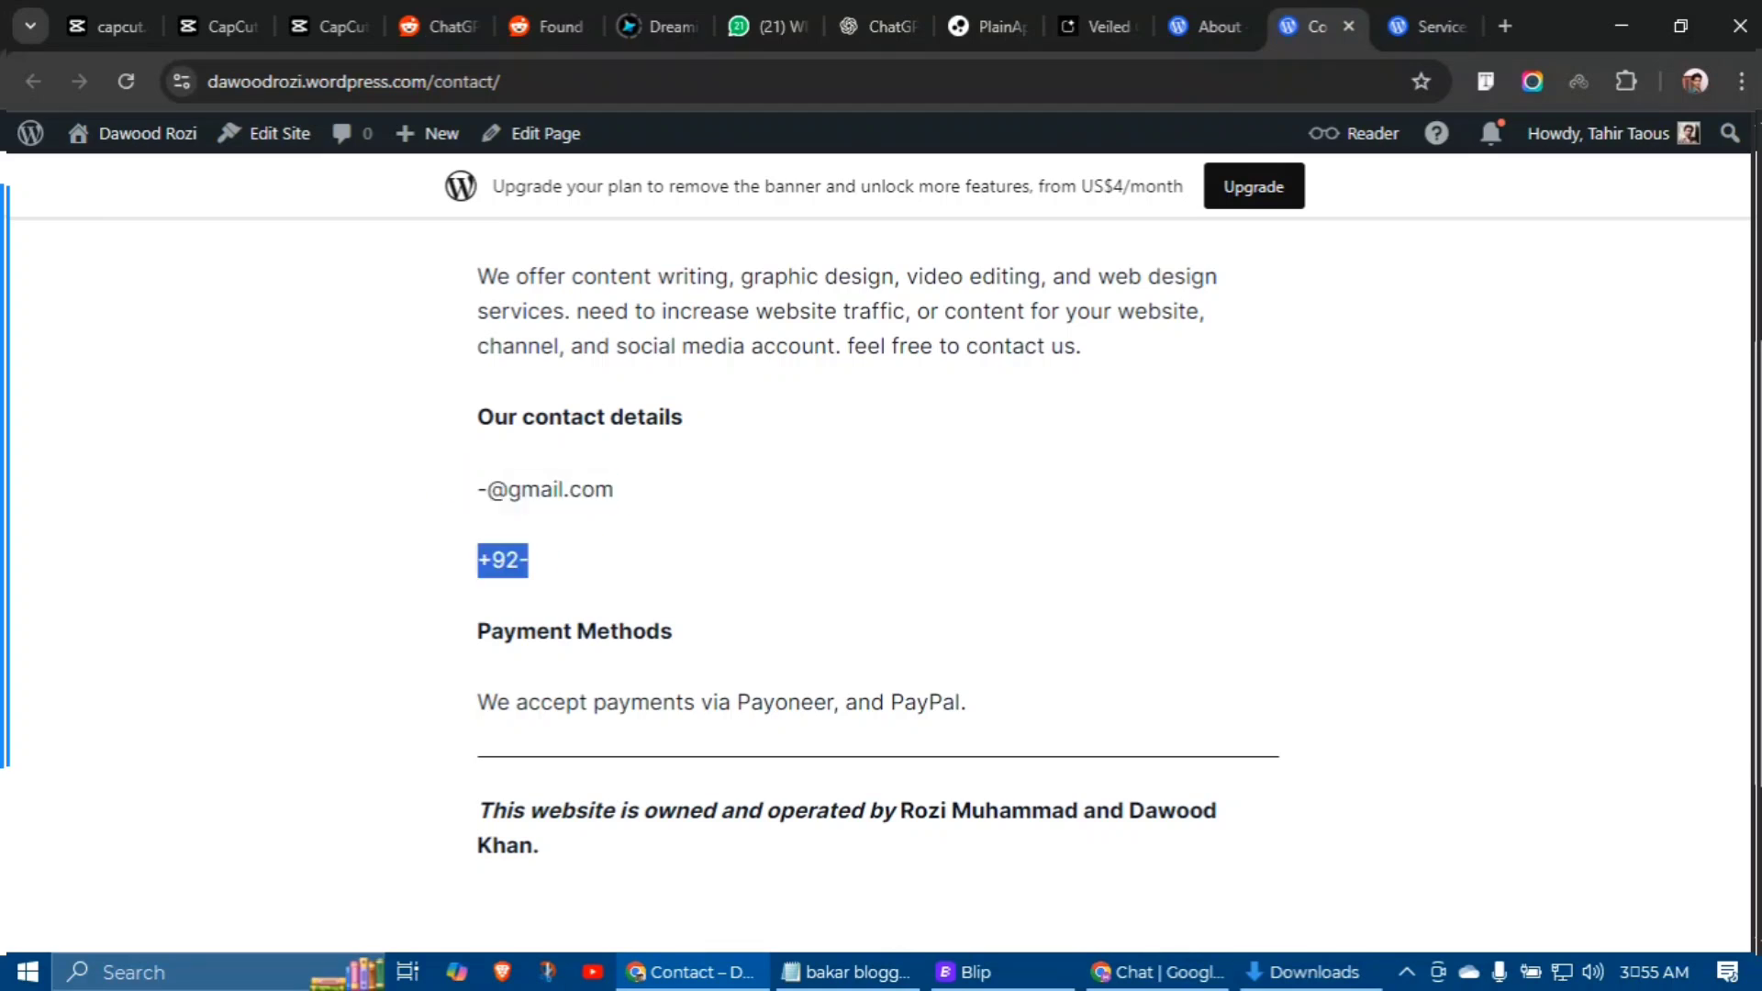
pyautogui.moveTo(448, 703); pyautogui.dragTo(1028, 684)
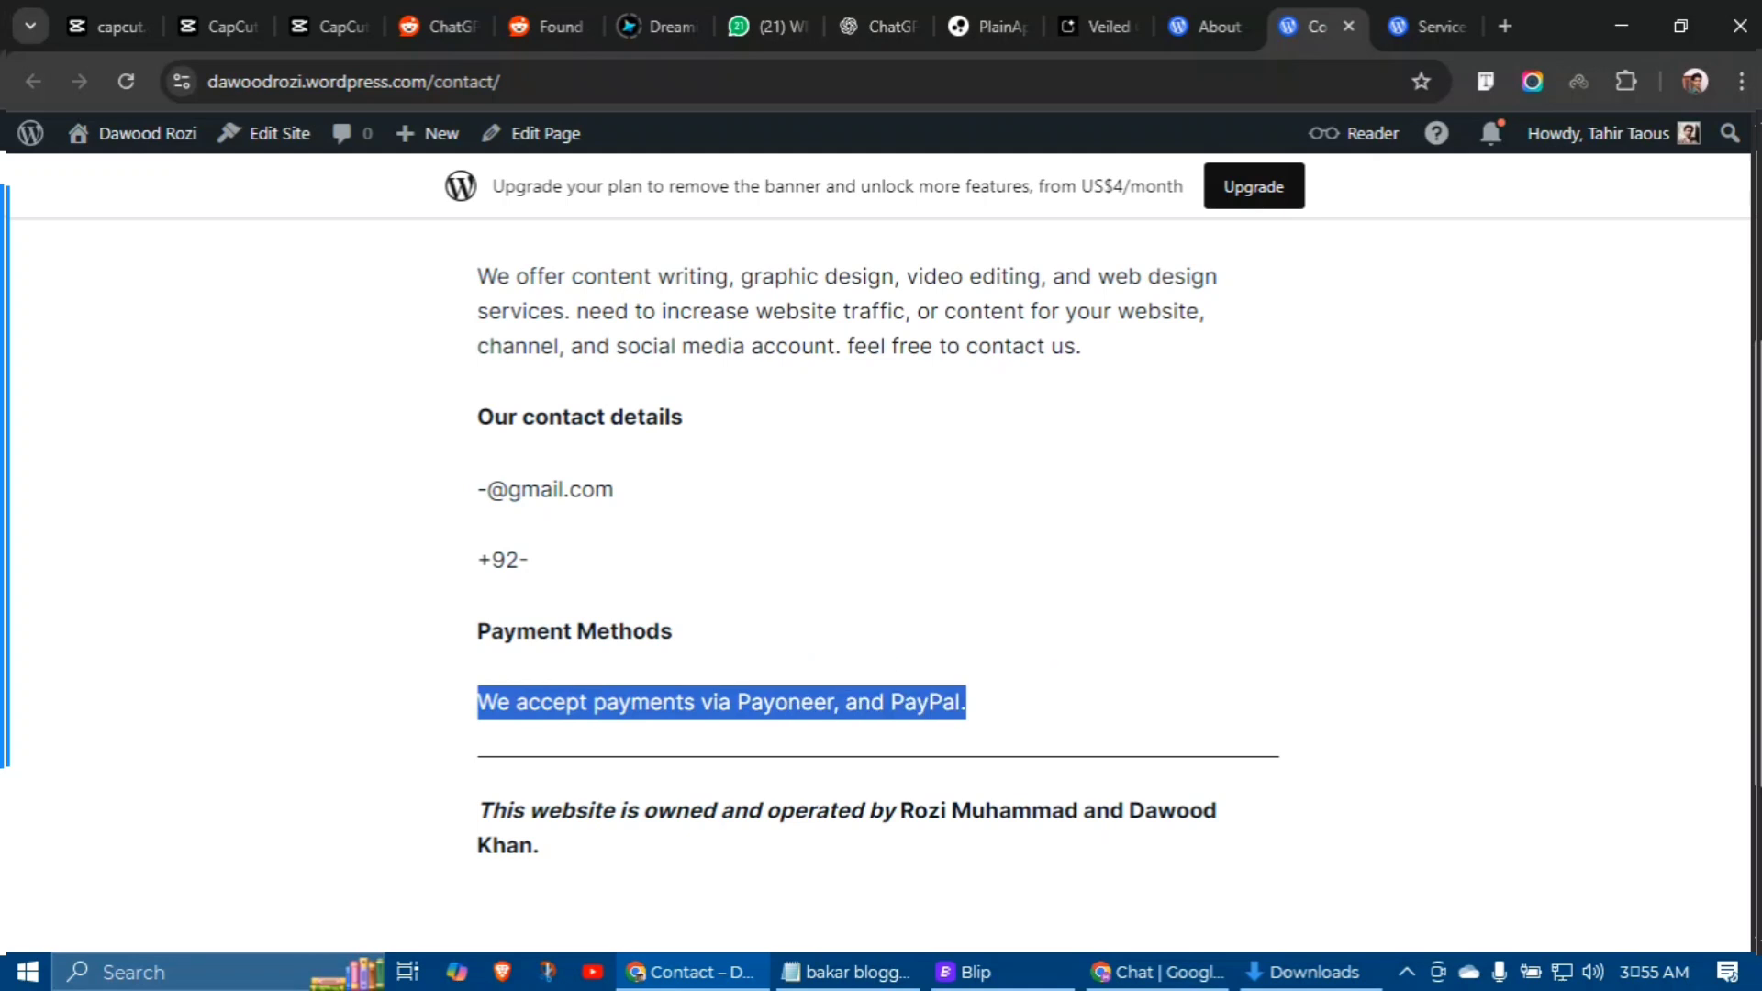
pyautogui.moveTo(836, 804); pyautogui.dragTo(1057, 820)
pyautogui.click(1165, 852)
pyautogui.scroll(4, 1170, 853)
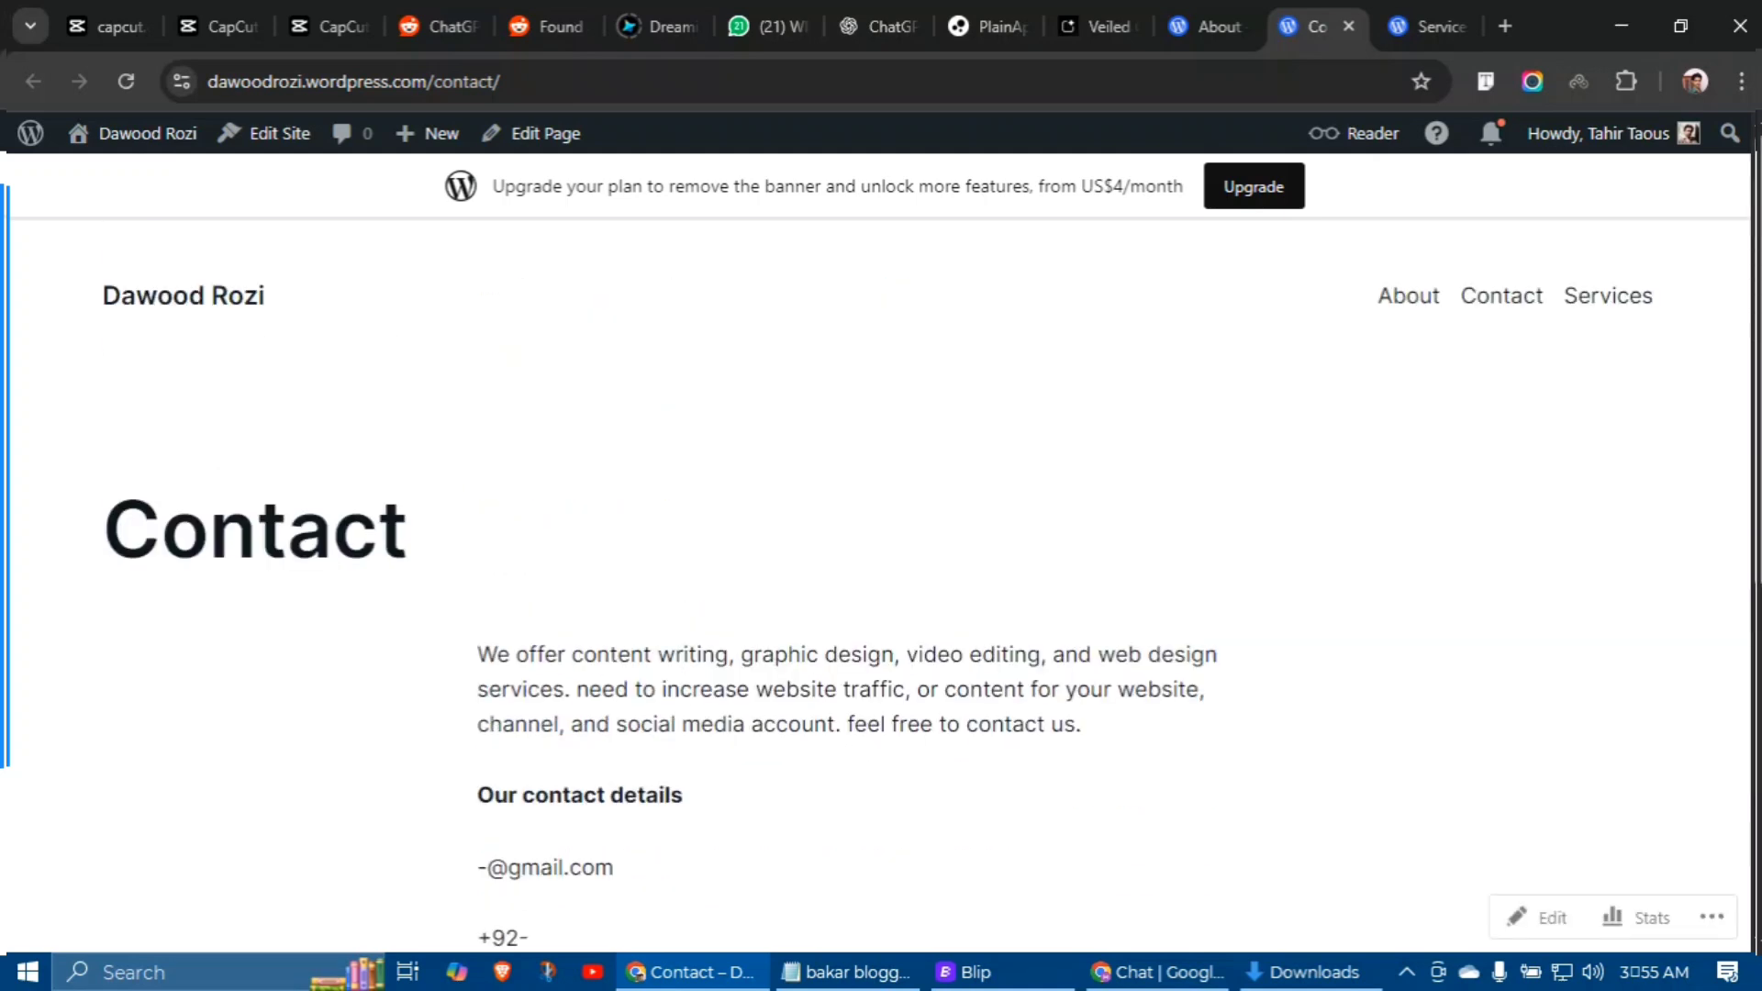
# Step: Scroll through the Services page and return to its top
pyautogui.click(1606, 296)
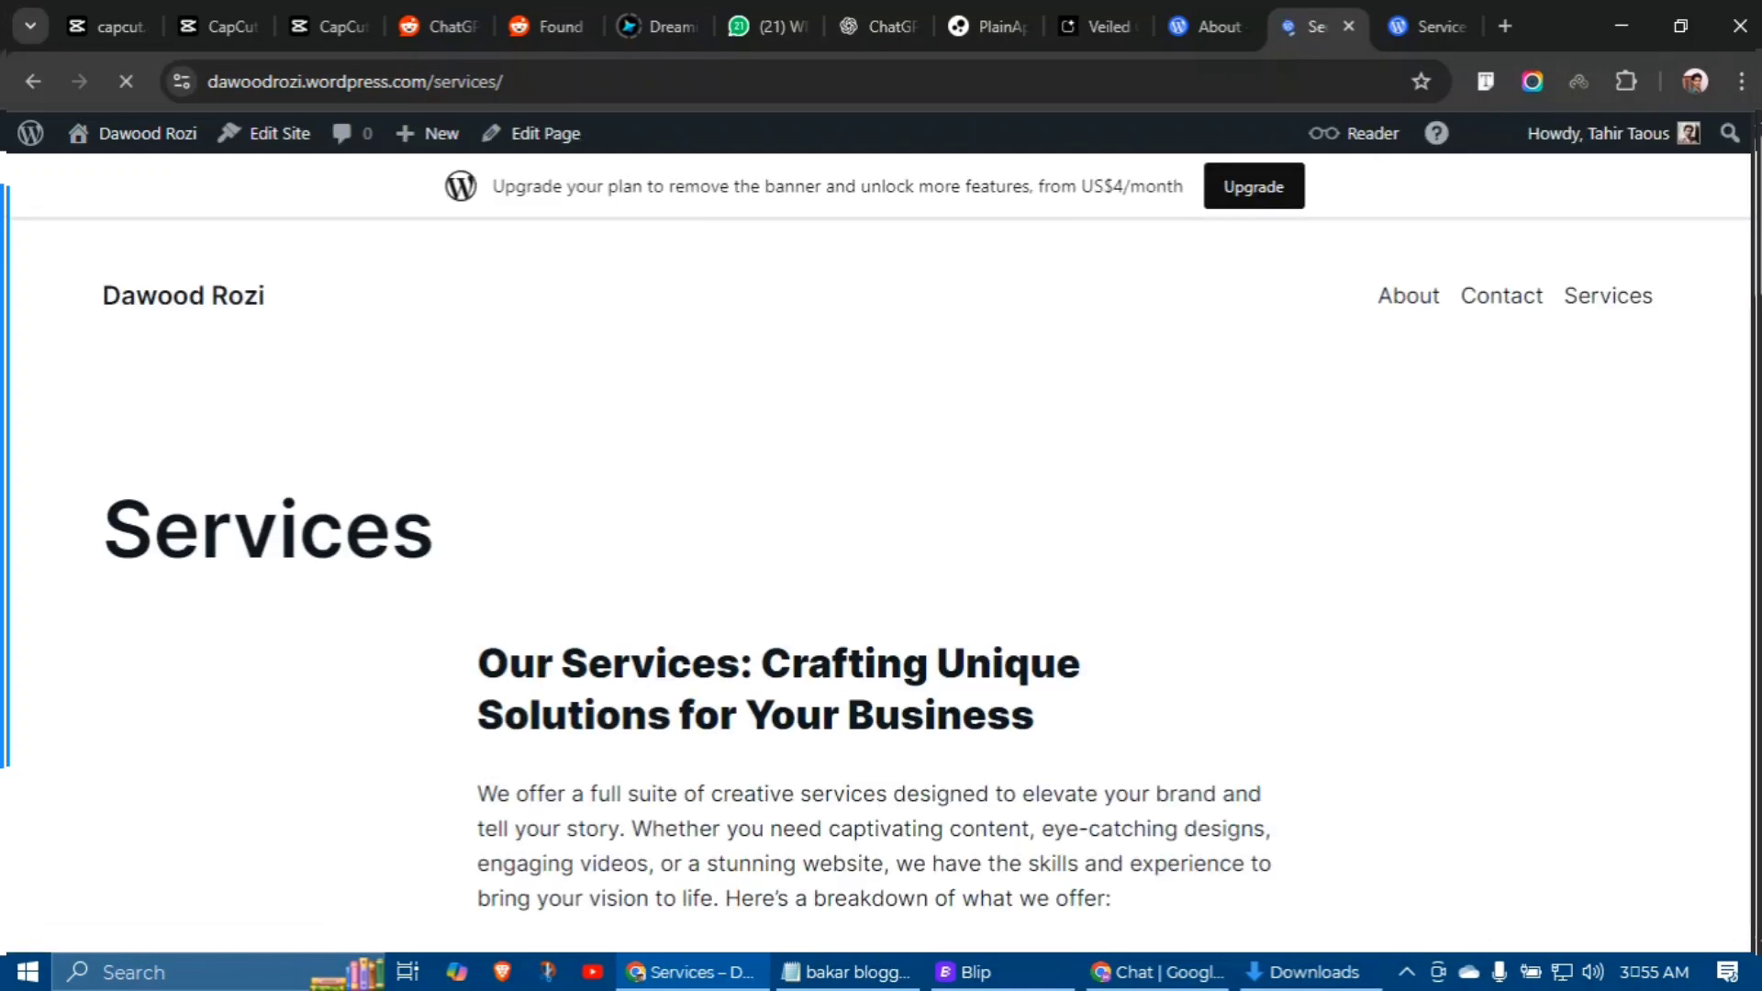
pyautogui.scroll(-2, 881, 551)
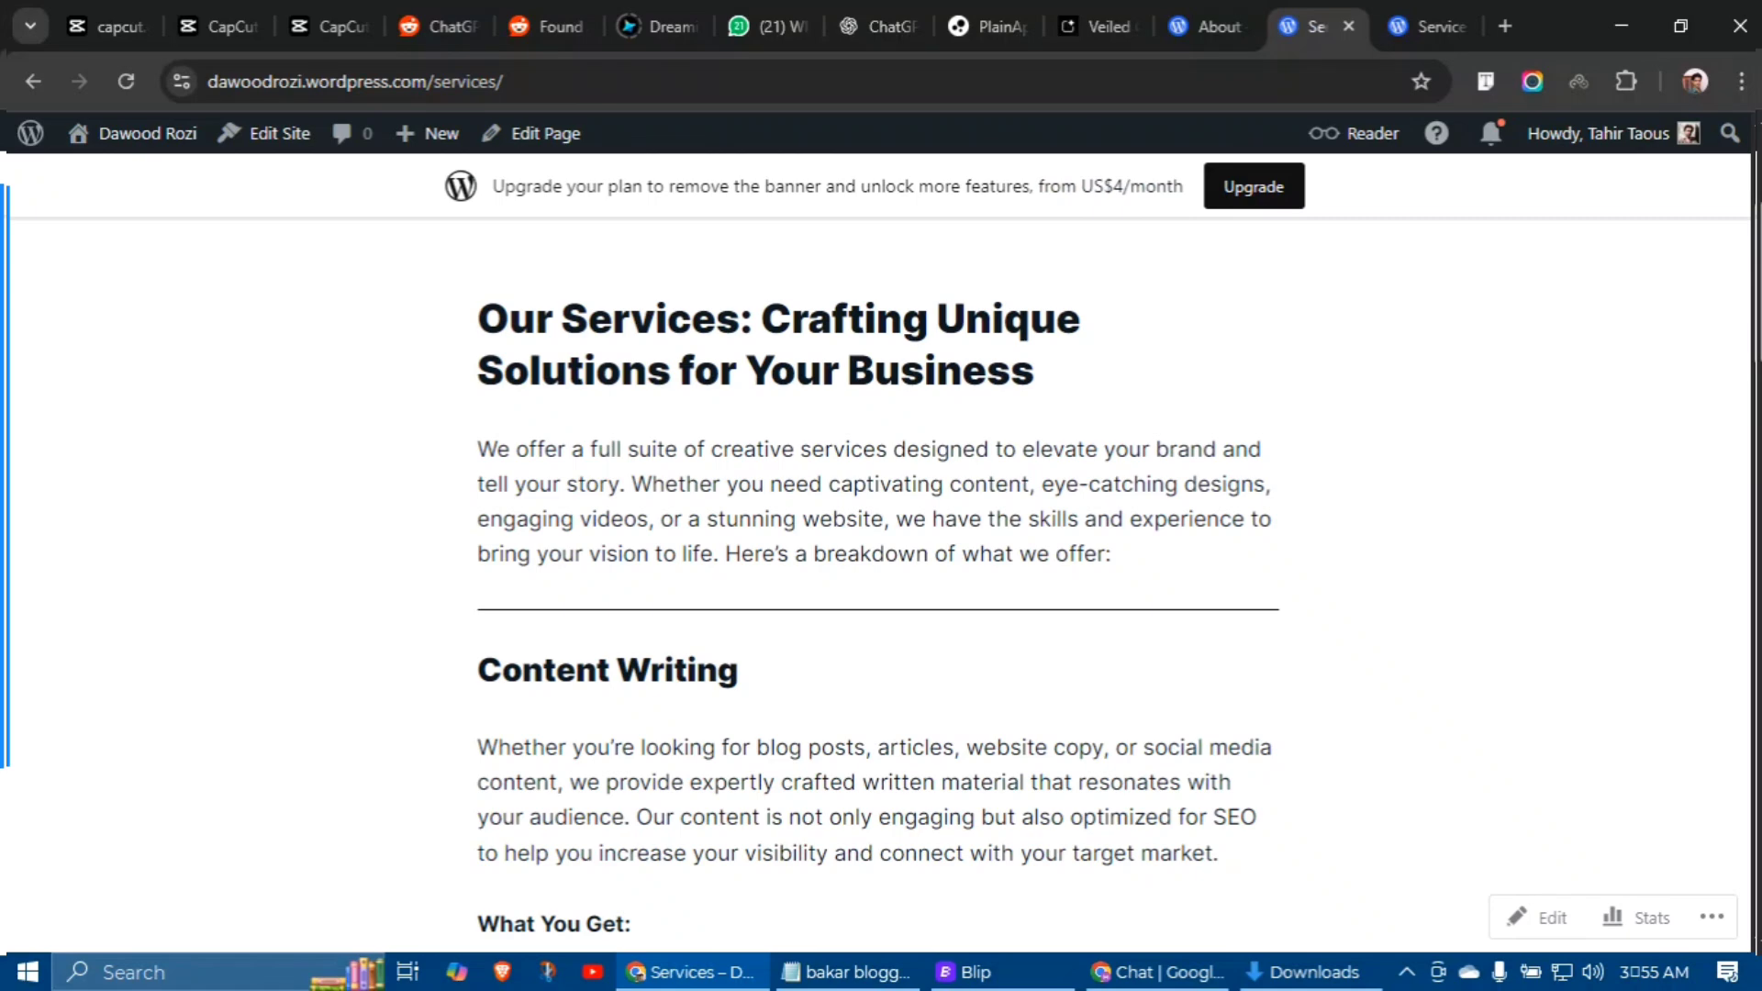
pyautogui.scroll(-3, 878, 584)
pyautogui.scroll(-3, 878, 584)
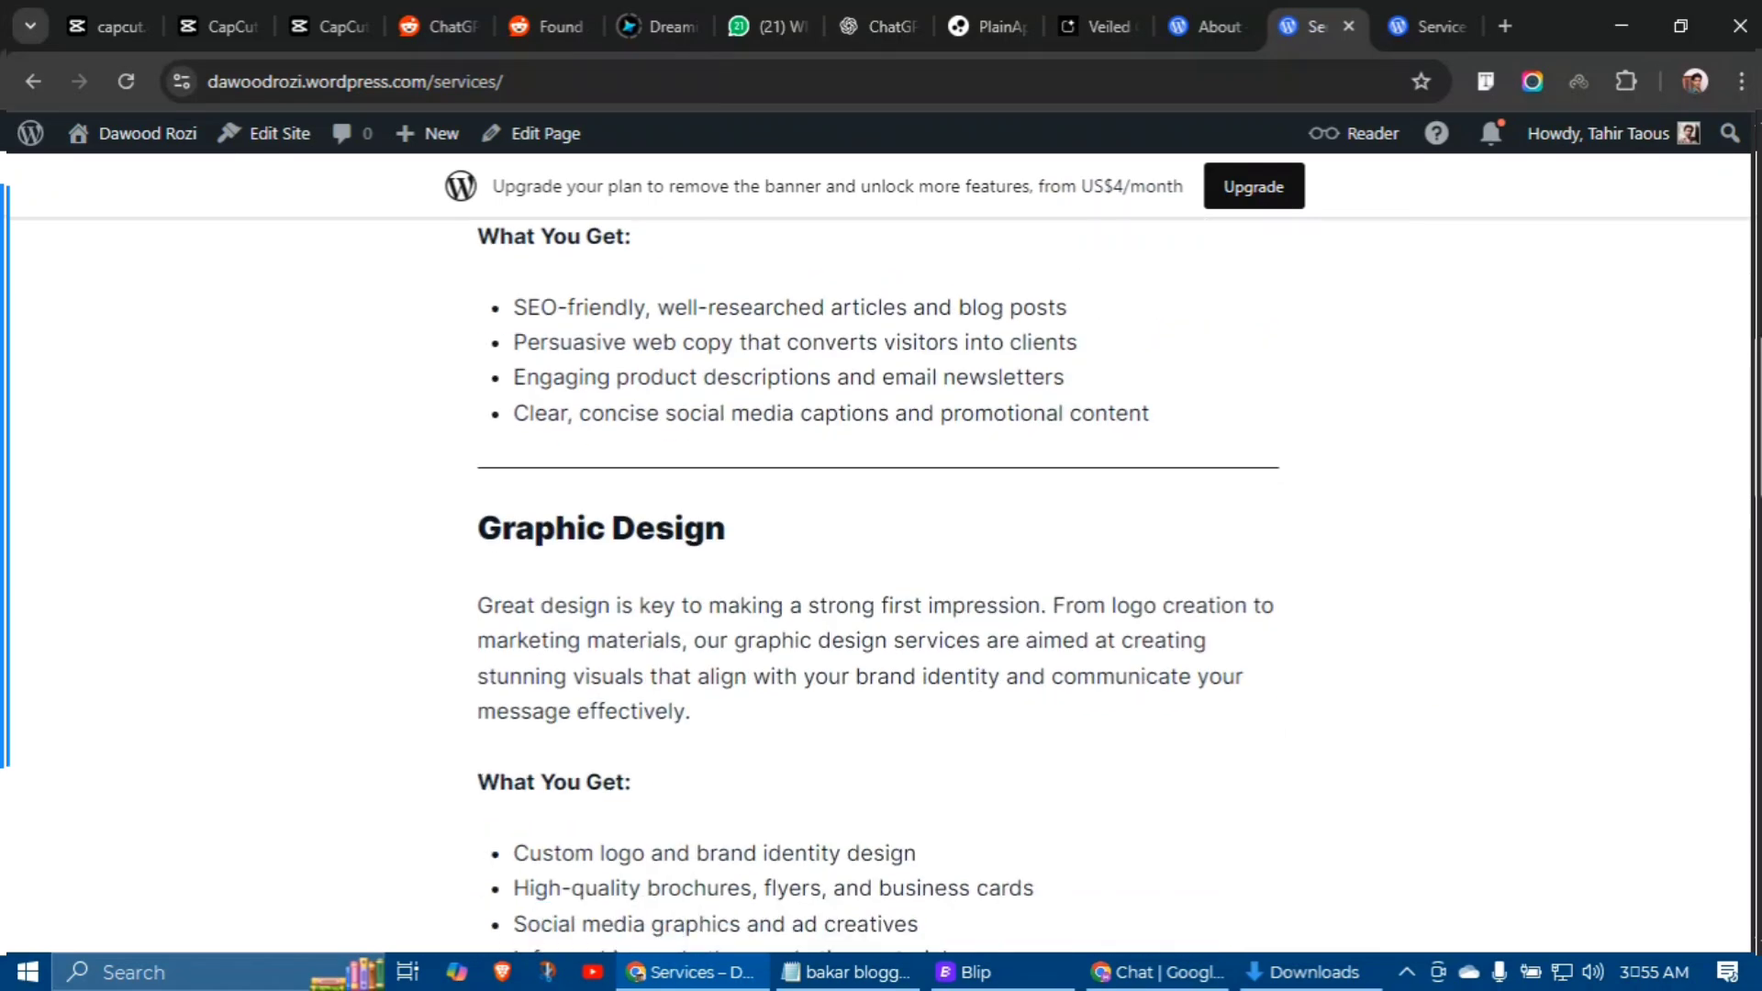
pyautogui.scroll(-12, 879, 583)
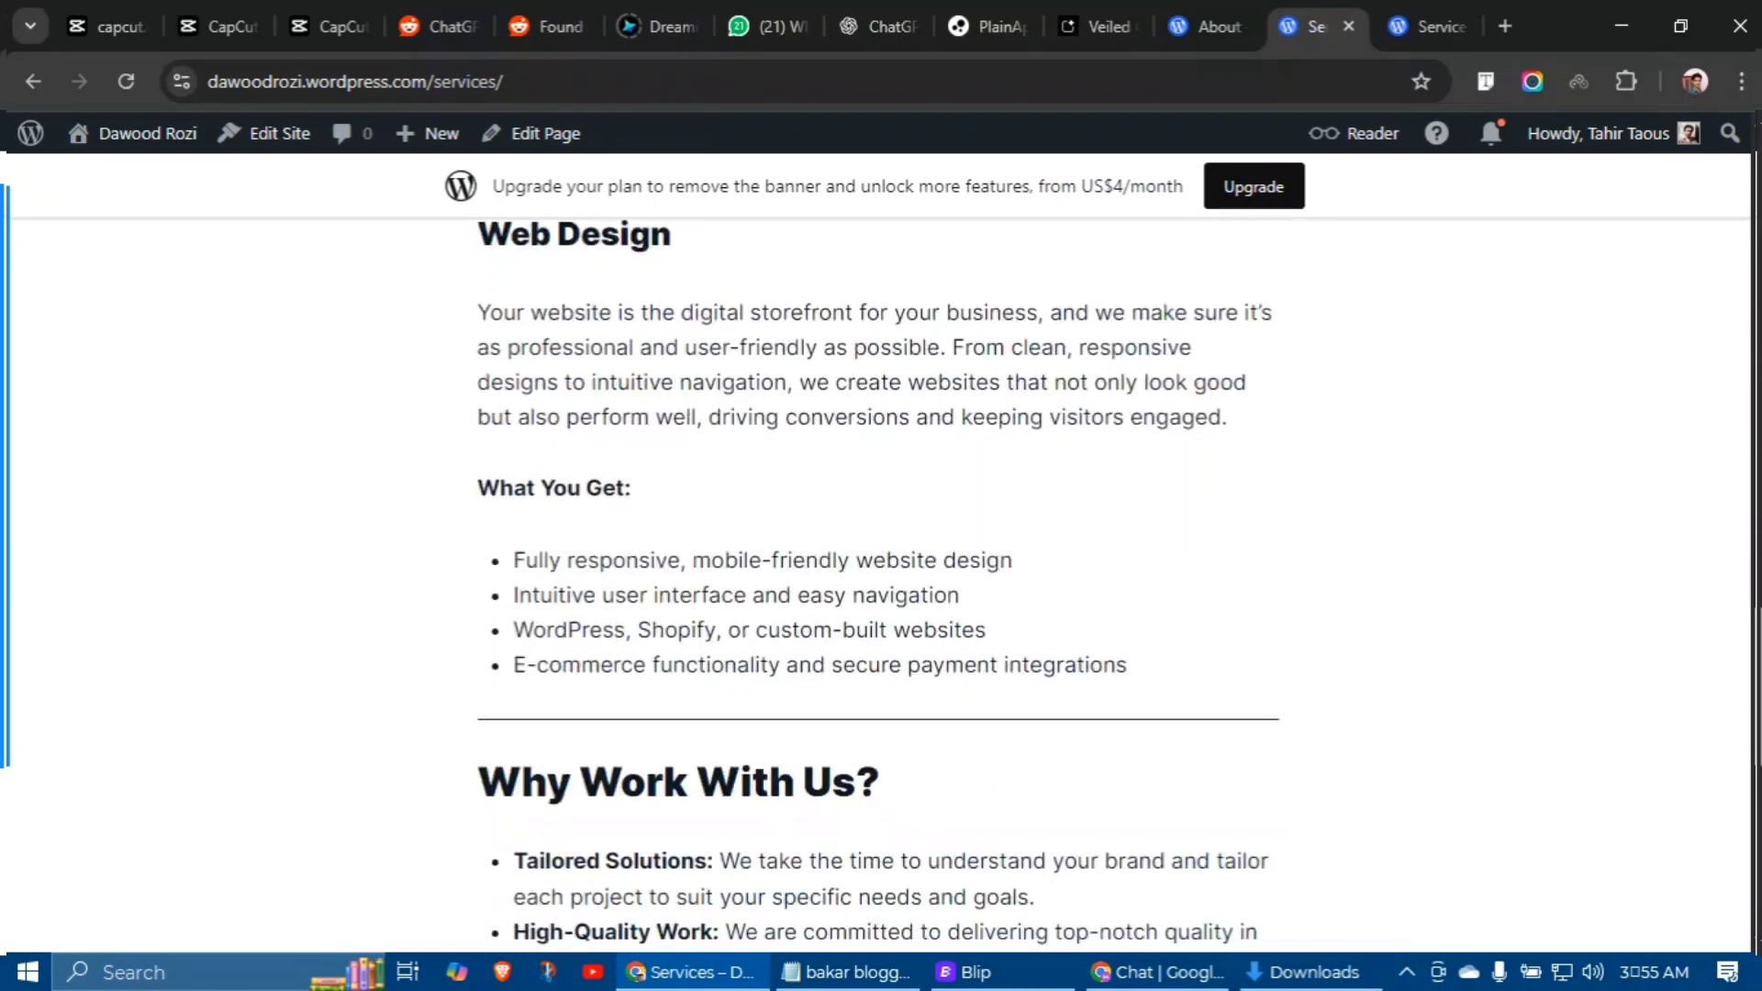
pyautogui.scroll(-5, 878, 584)
pyautogui.press('Home')
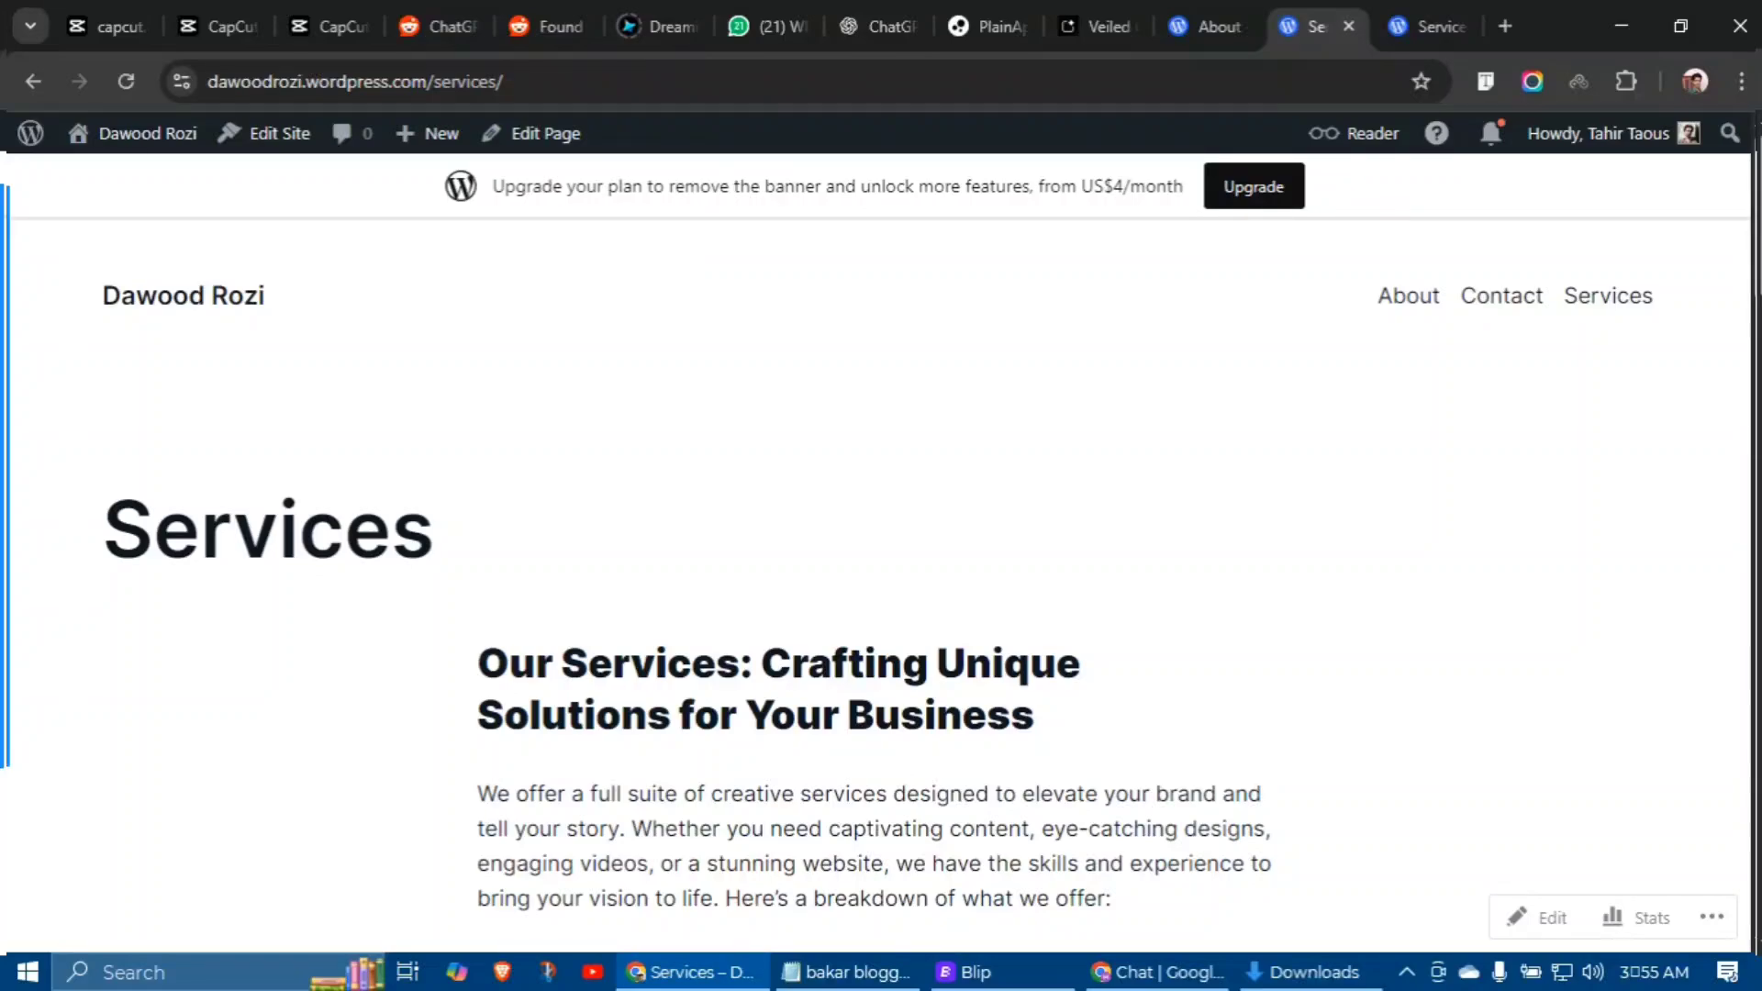
# Step: Scroll through the blog home page, then open a new browser tab
pyautogui.click(149, 292)
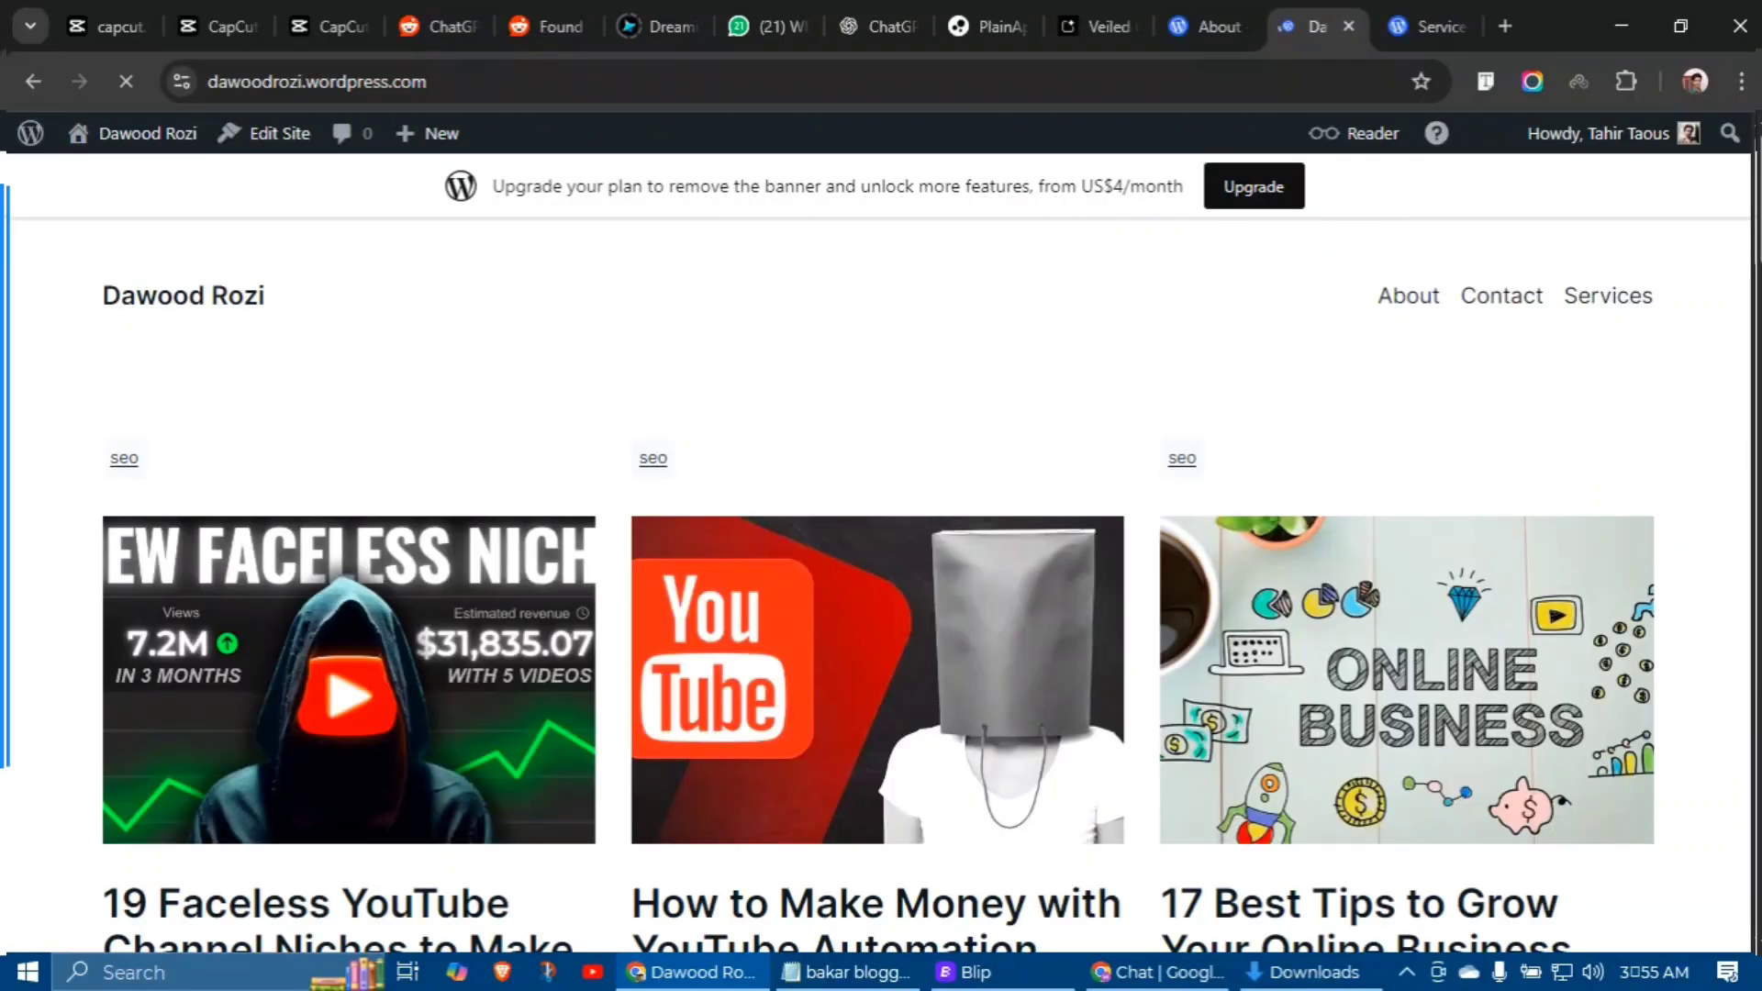
pyautogui.scroll(-3, 878, 583)
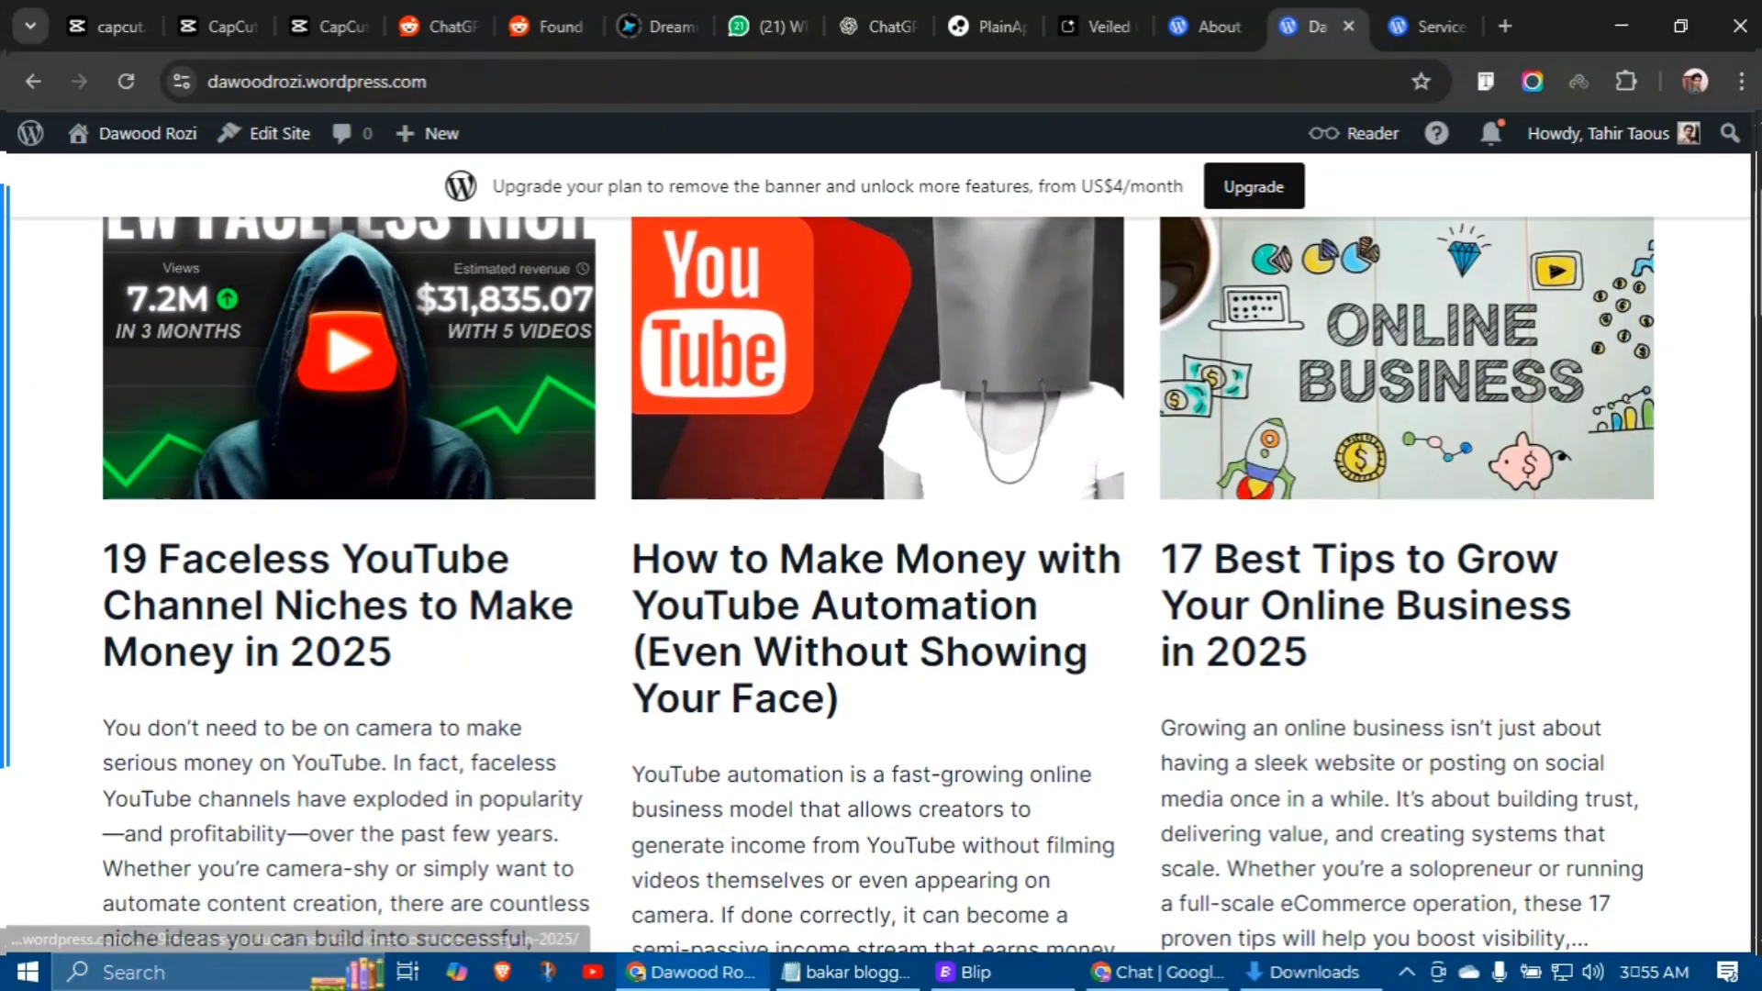
pyautogui.scroll(-15, 878, 584)
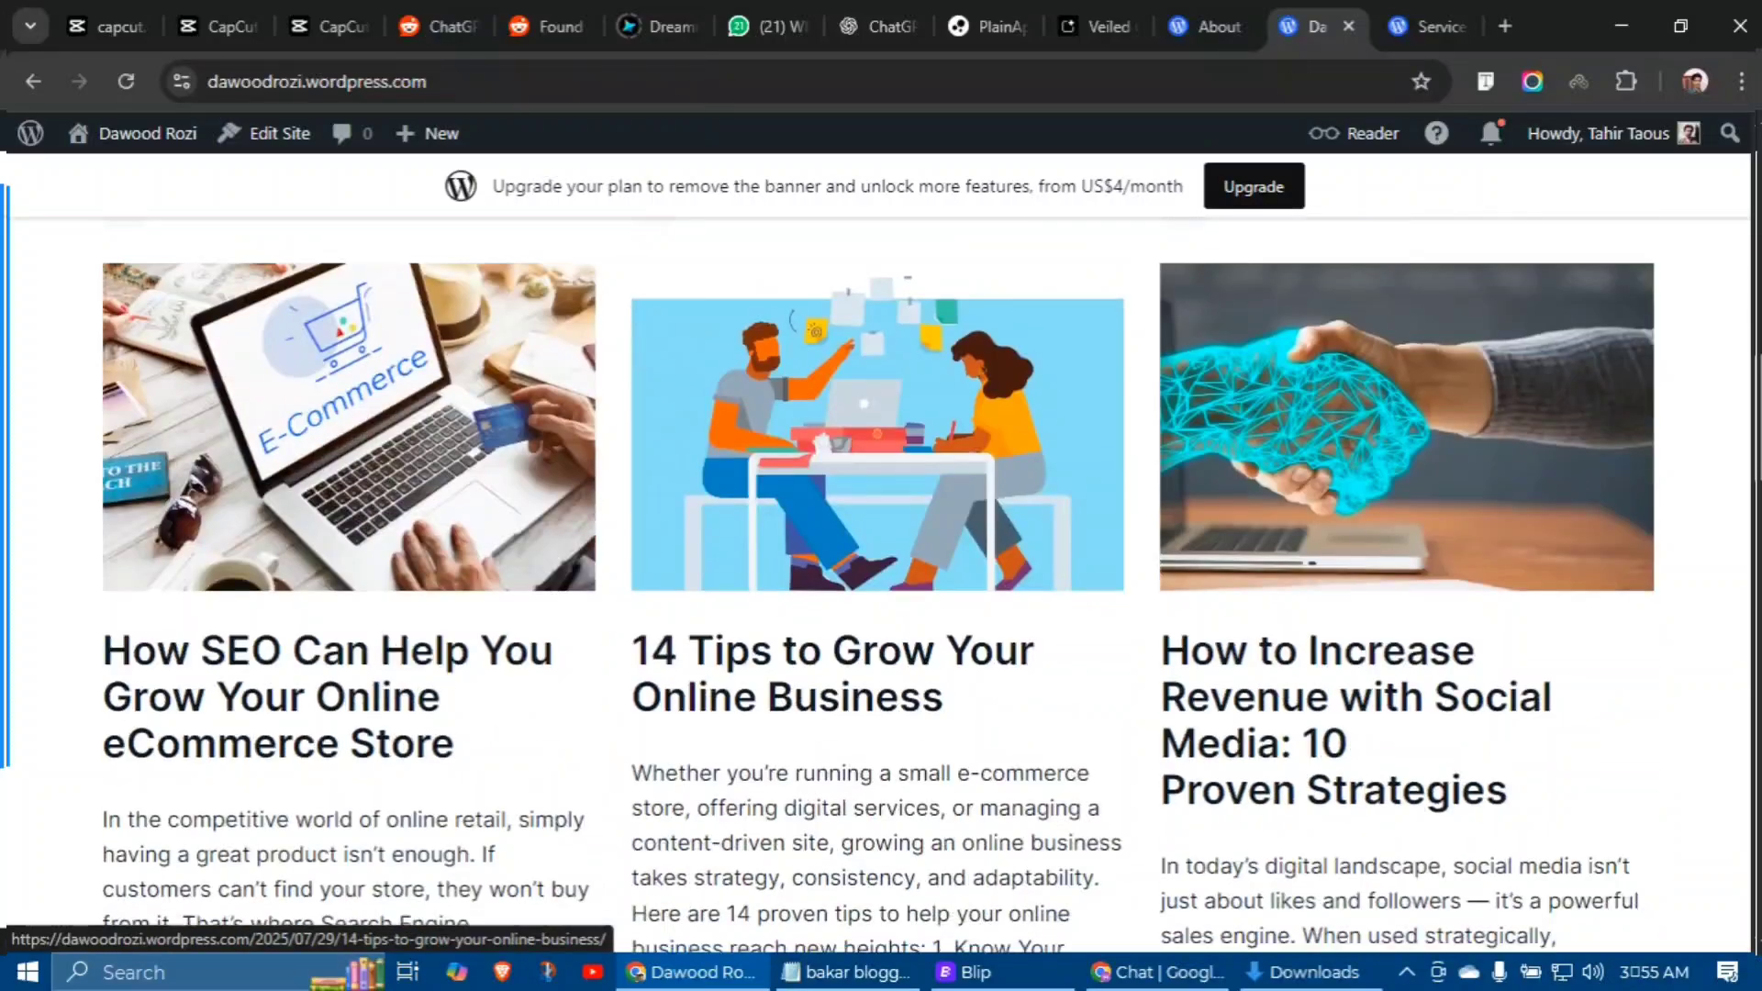
pyautogui.scroll(-10, 878, 583)
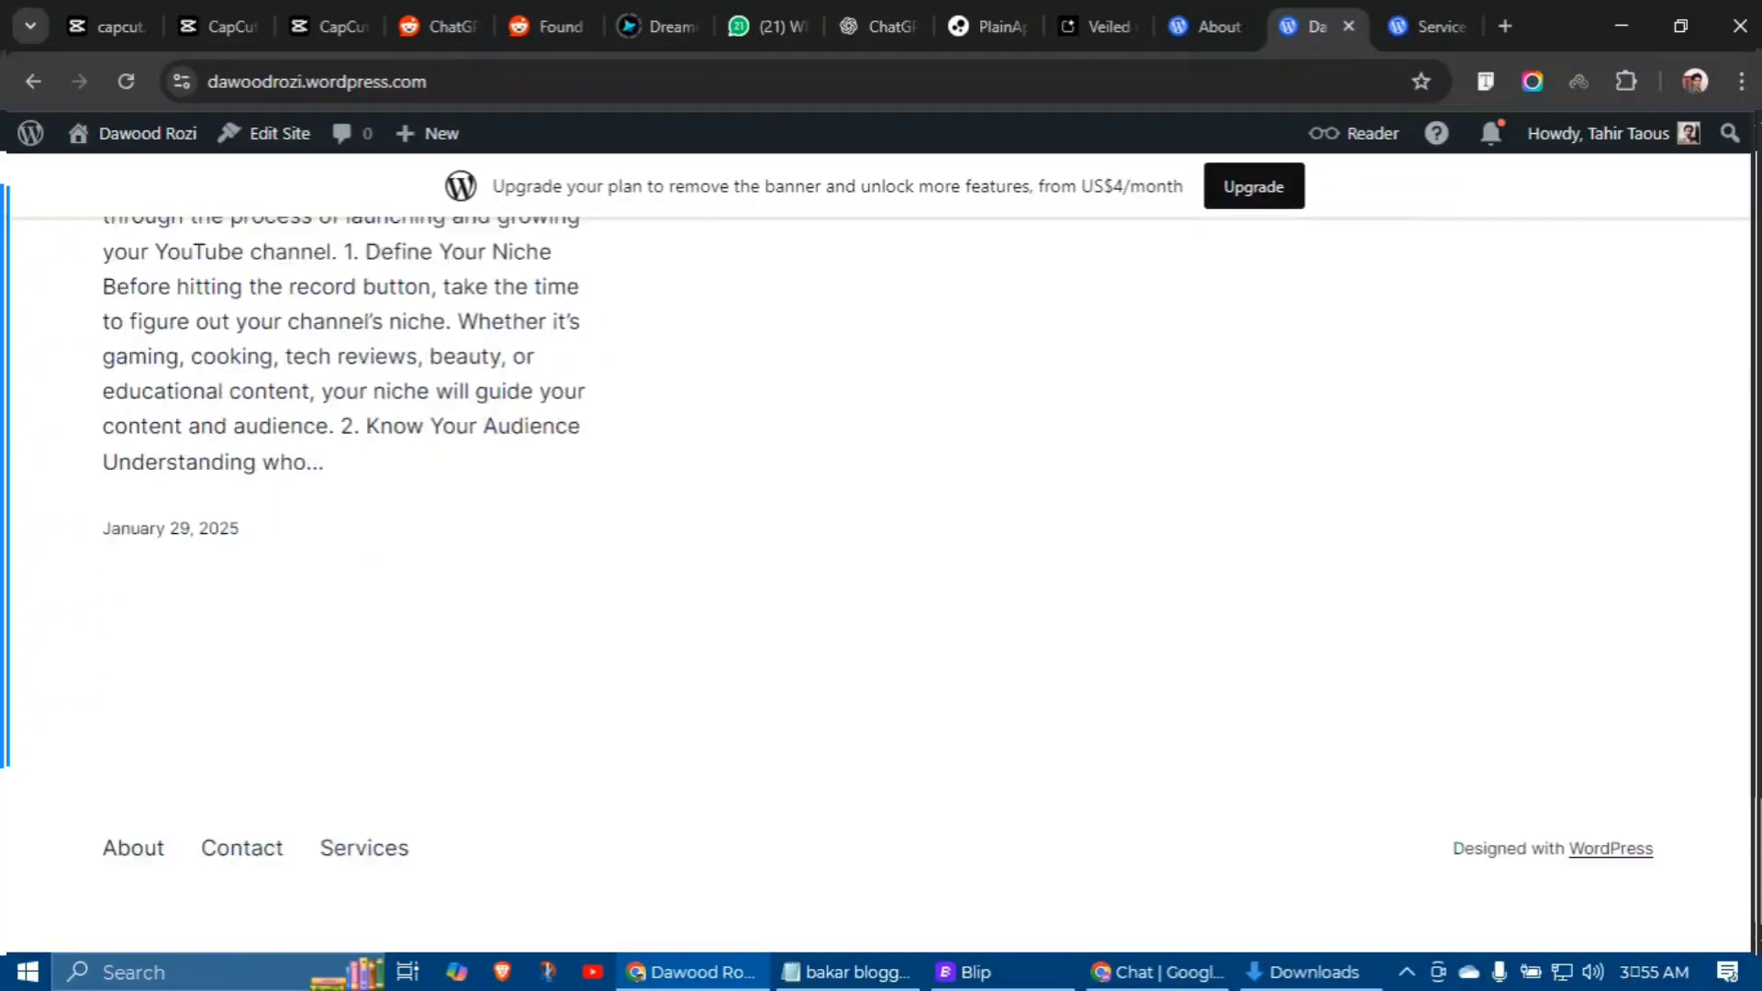
pyautogui.press('Home')
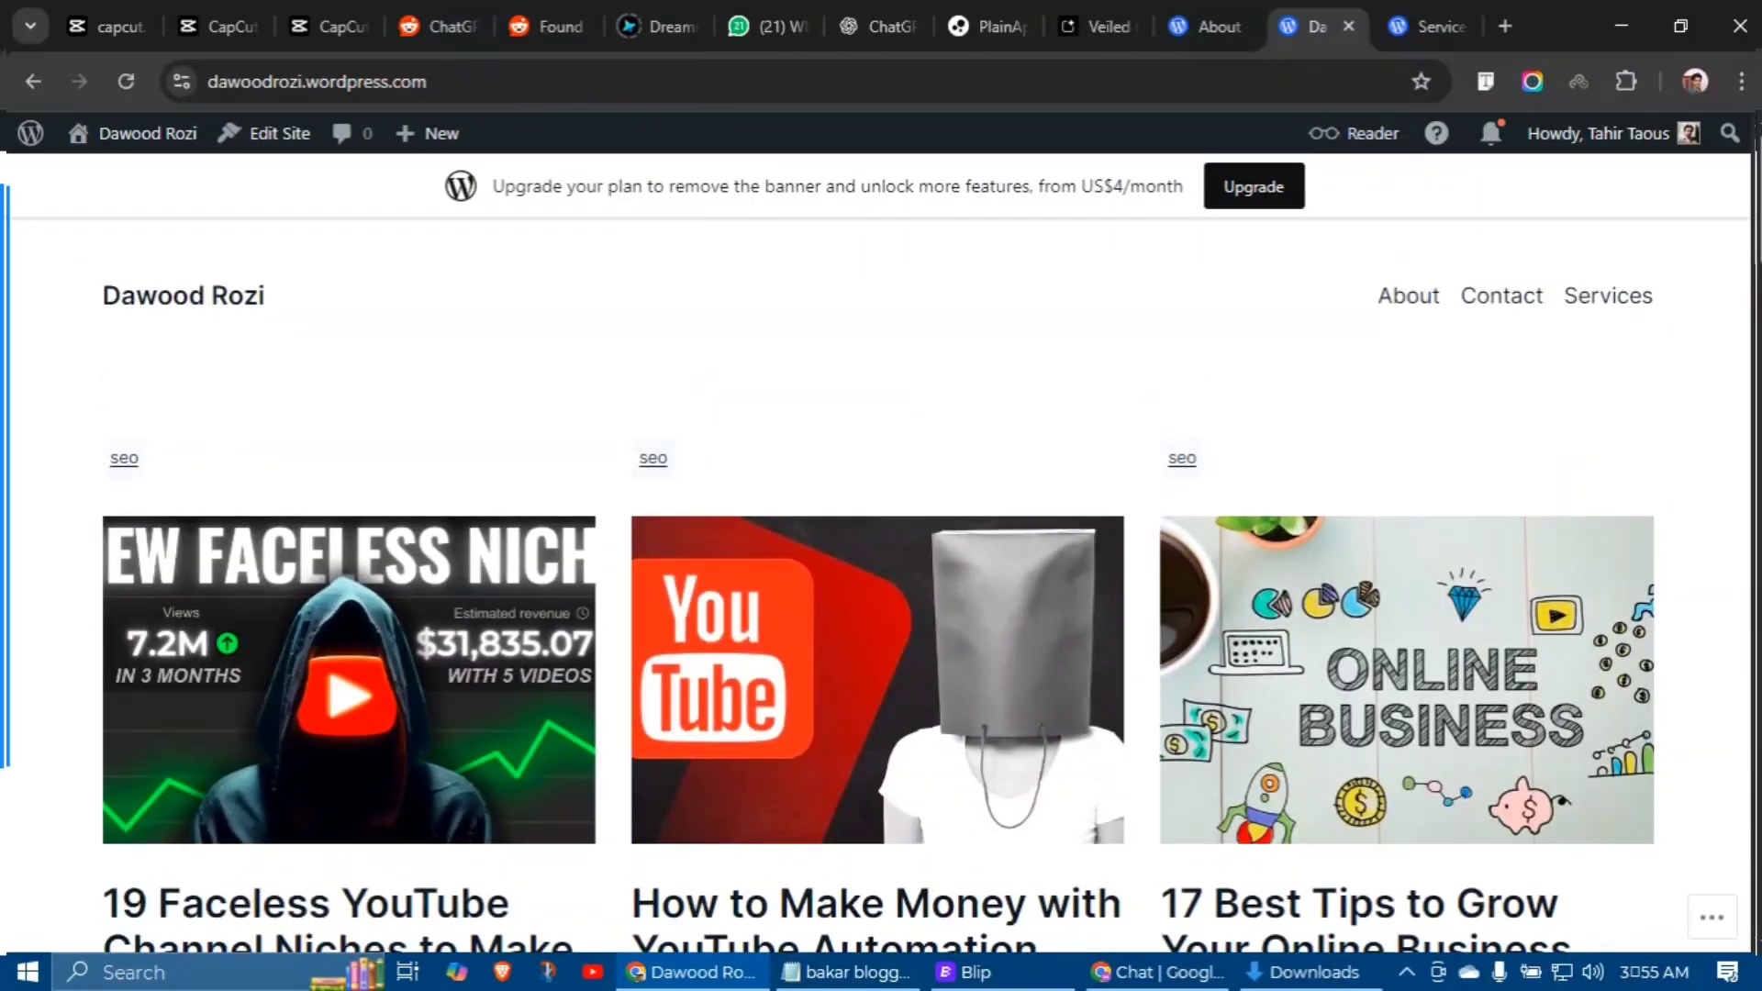
pyautogui.hotkey('ctrl', 't')
# Step: Load the WordPress.com Sites dashboard and add a new WordPress.com site
pyautogui.write('wor')
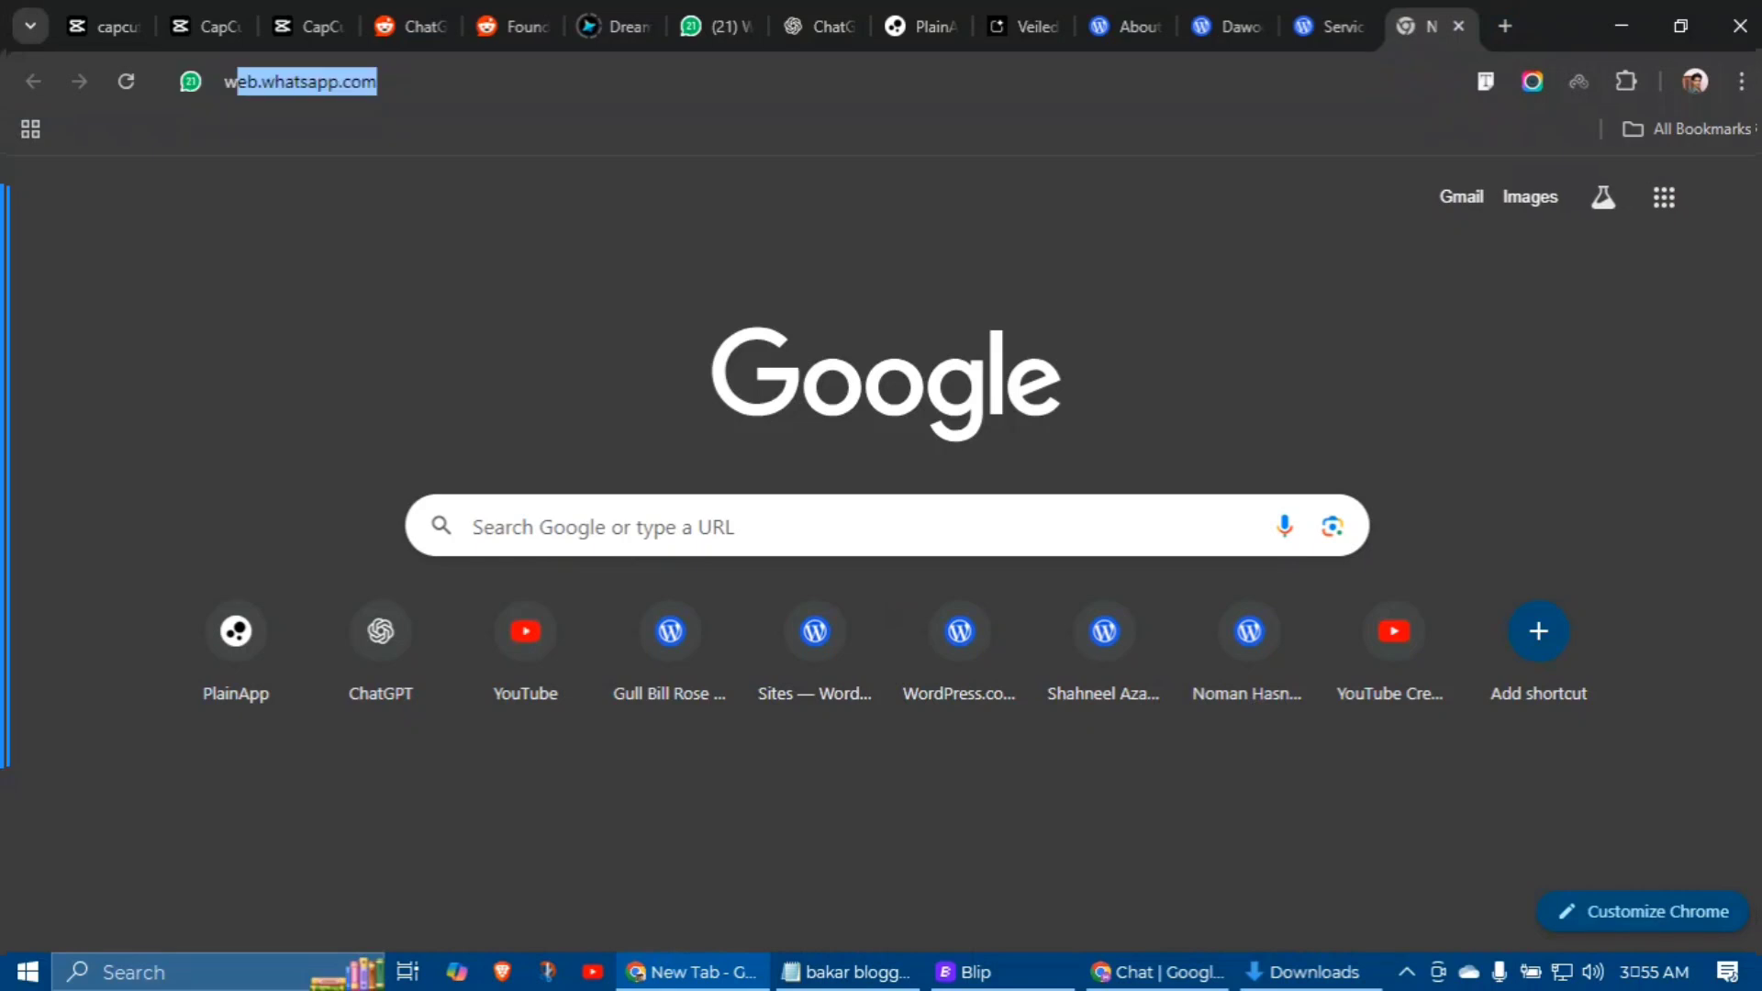
pyautogui.write('dp')
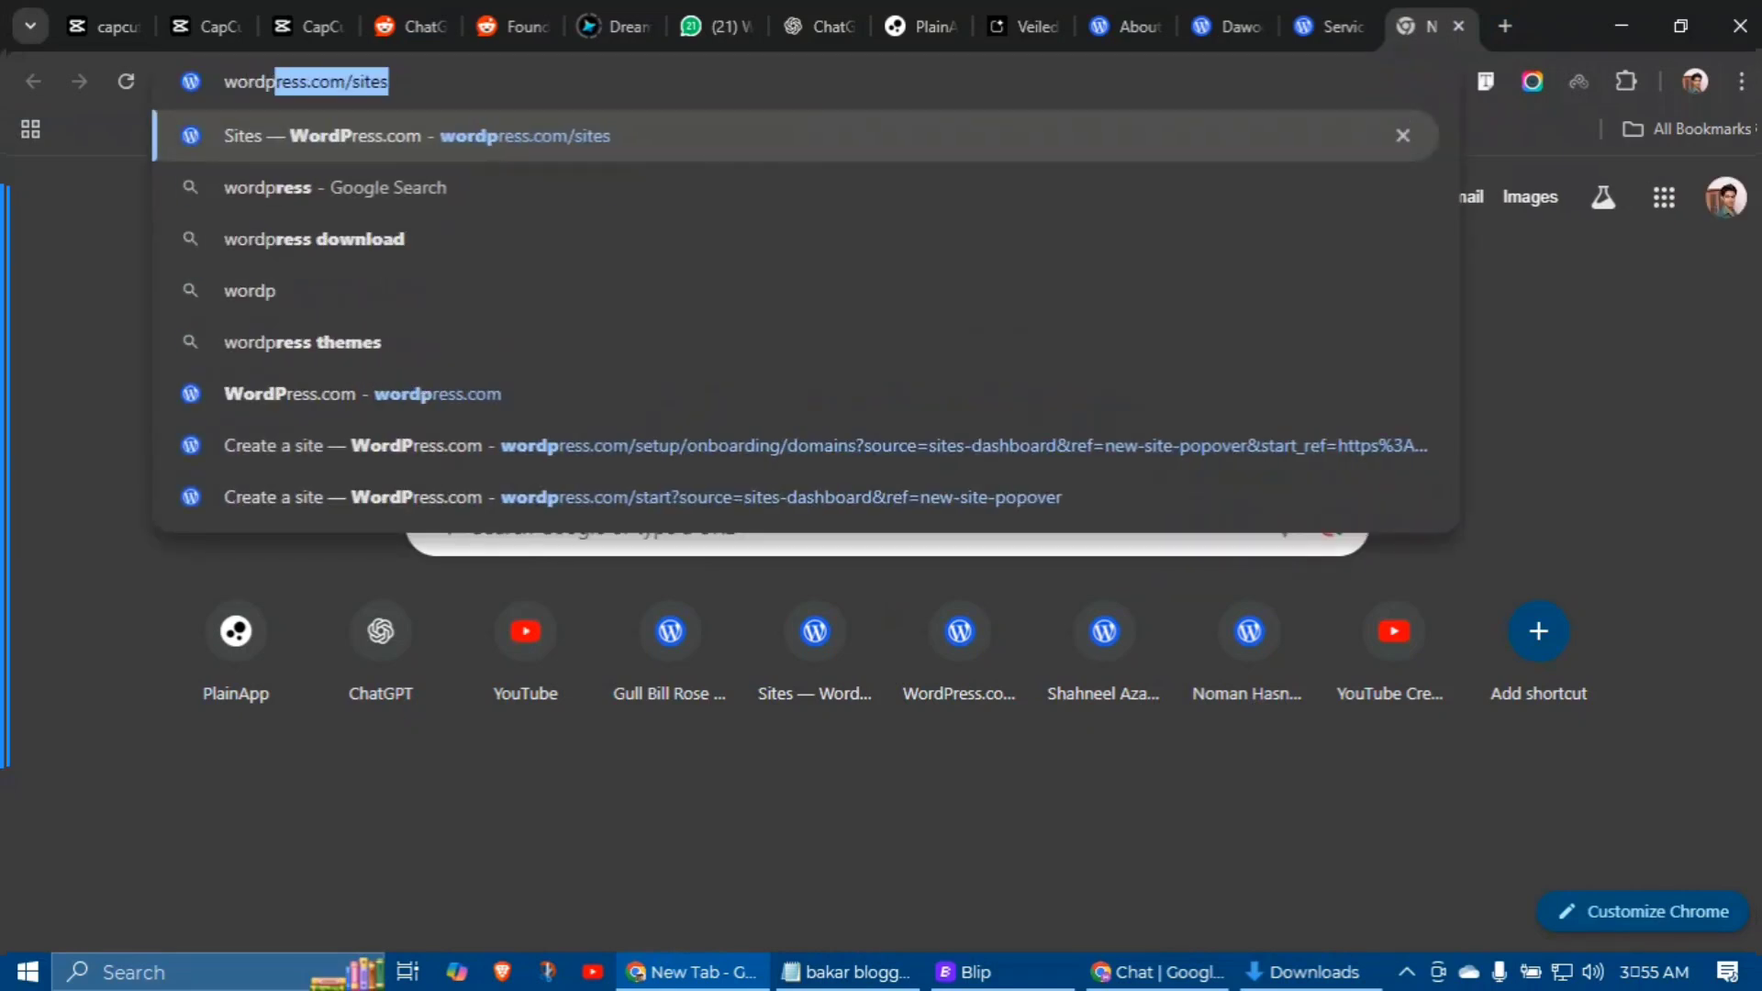
pyautogui.press('Return')
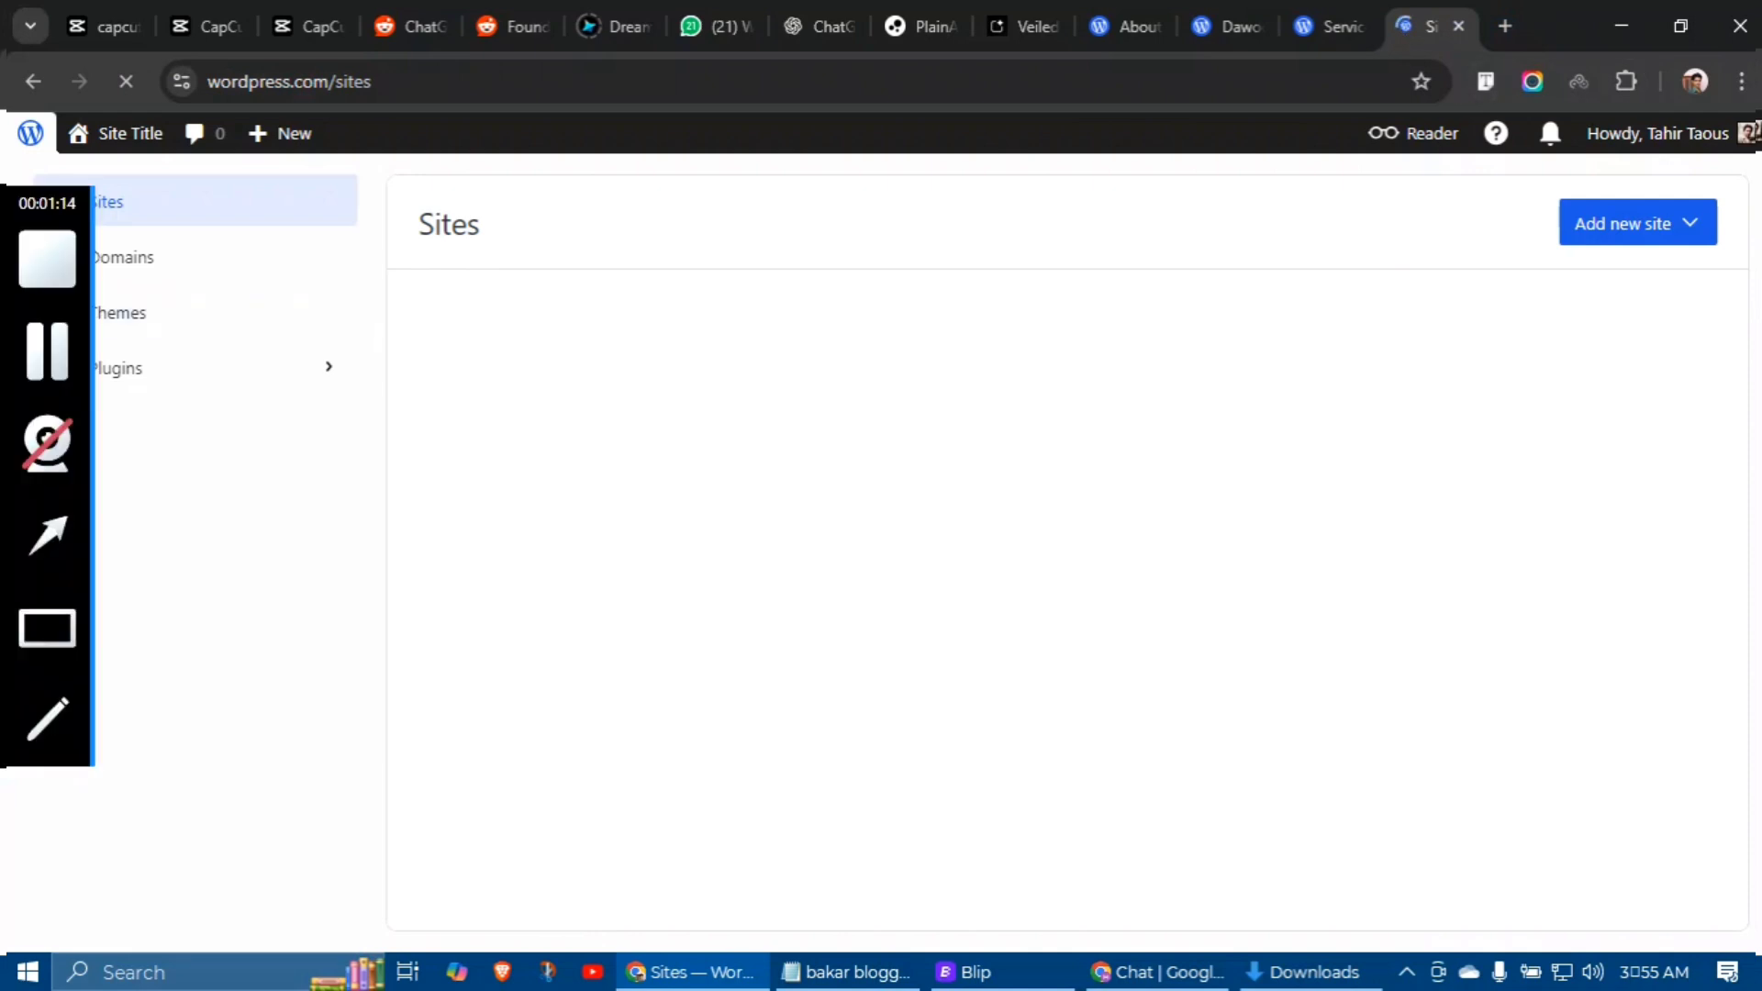
pyautogui.click(367, 80)
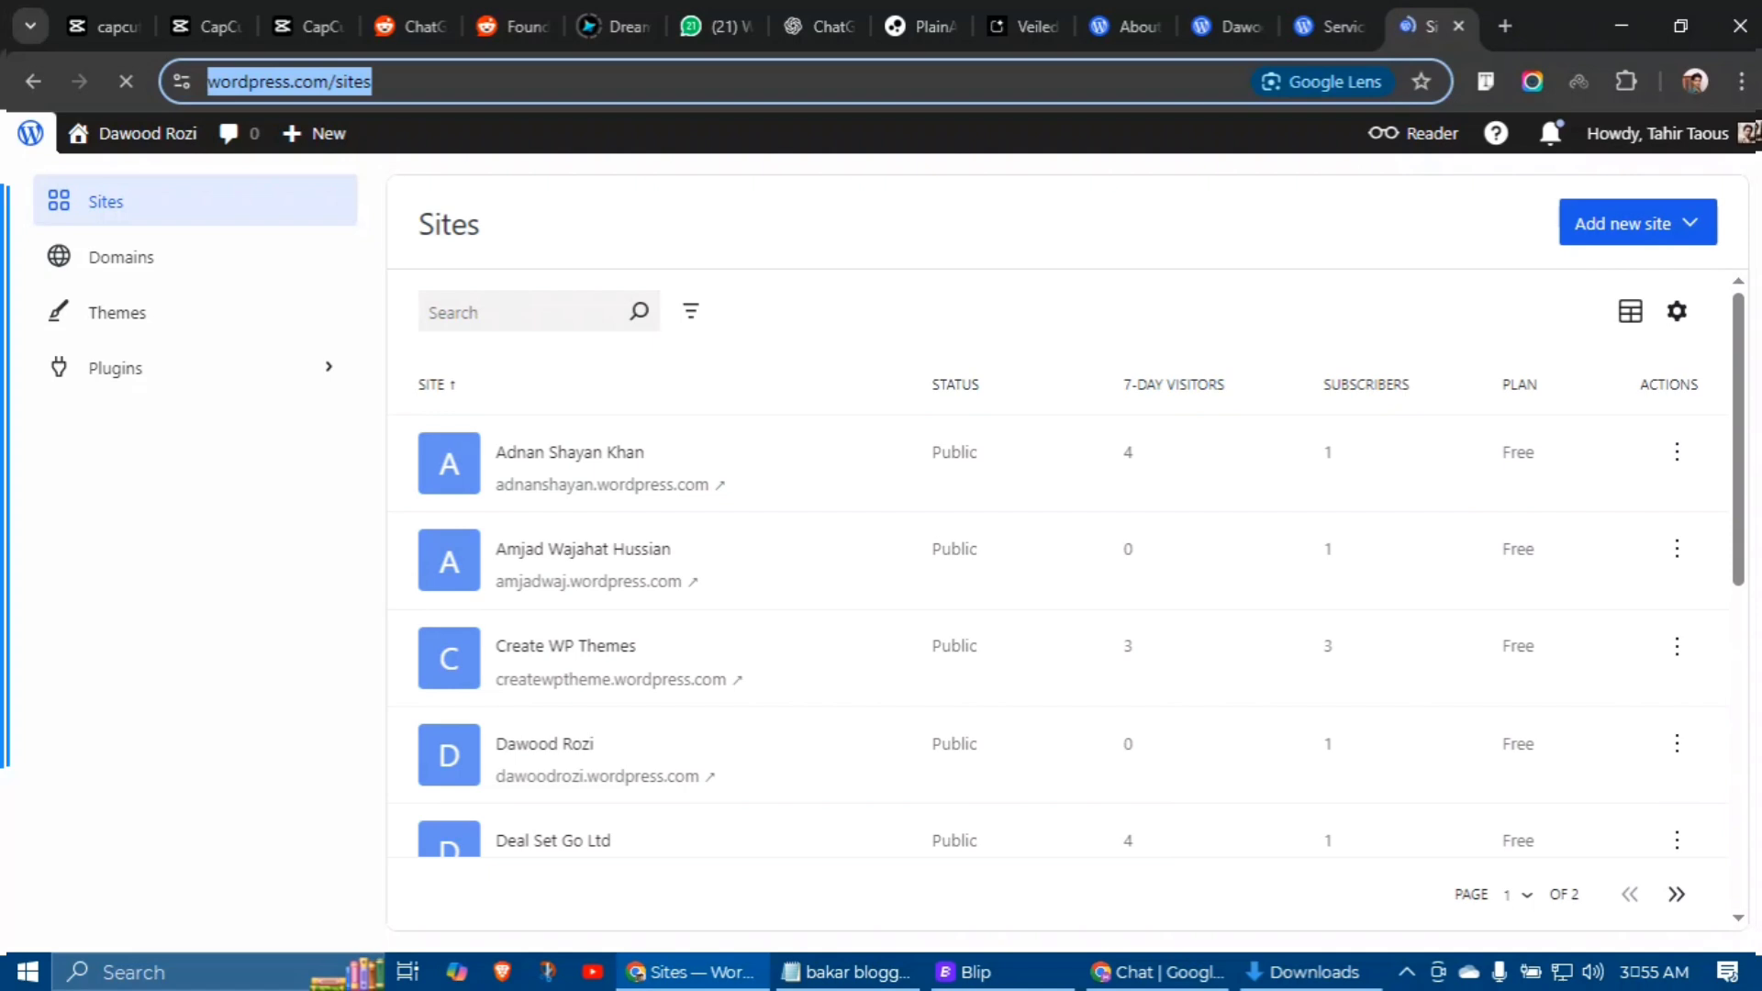
pyautogui.click(1623, 223)
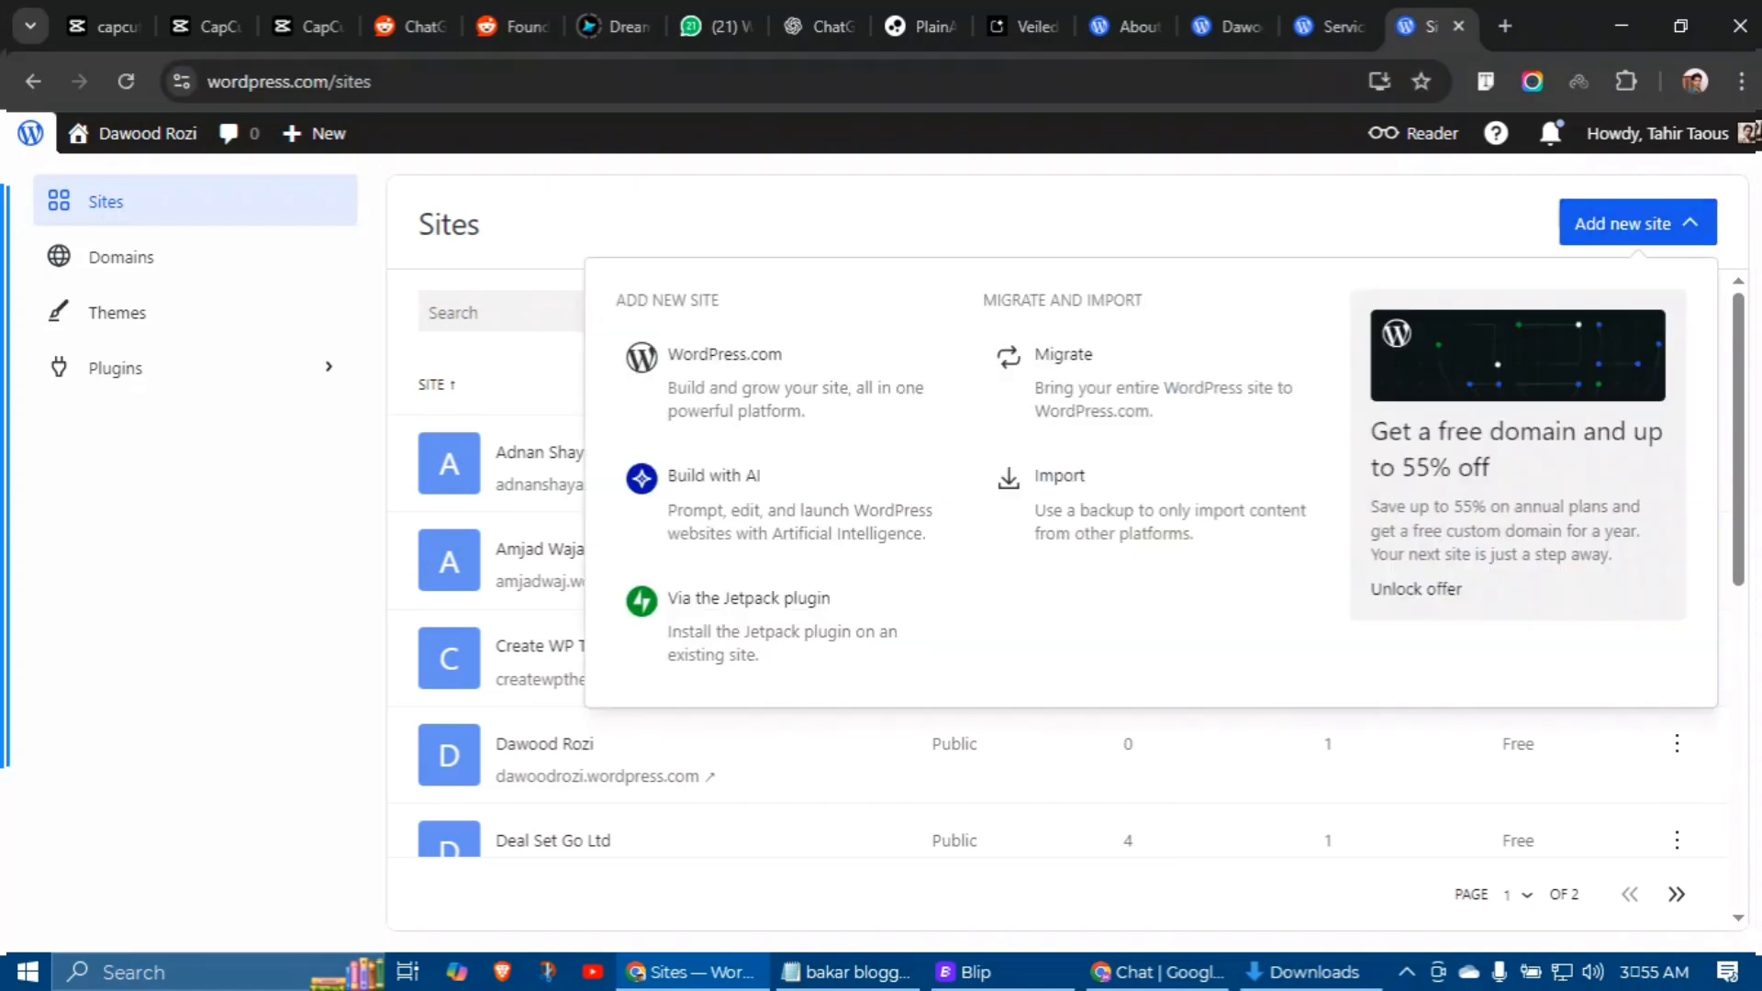
pyautogui.click(708, 357)
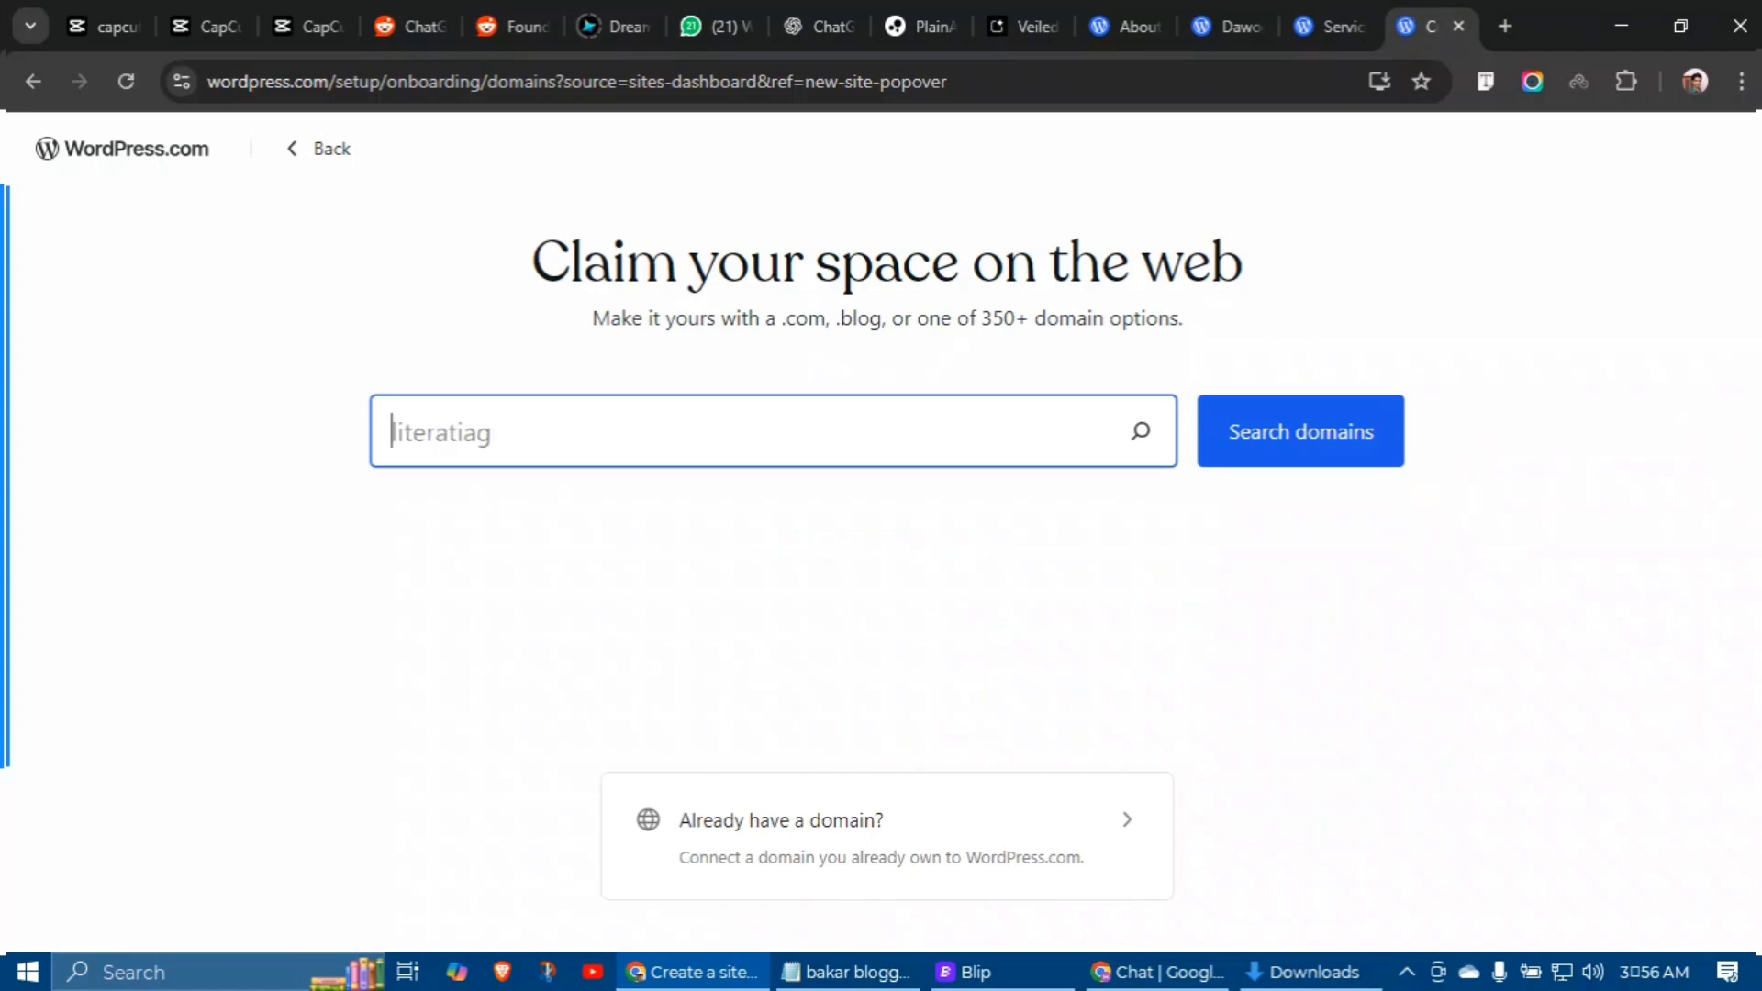
# Step: Search domains for 'desitechiyt' and skip purchase to keep desitechiyt.wordpress.com
pyautogui.write('desit')
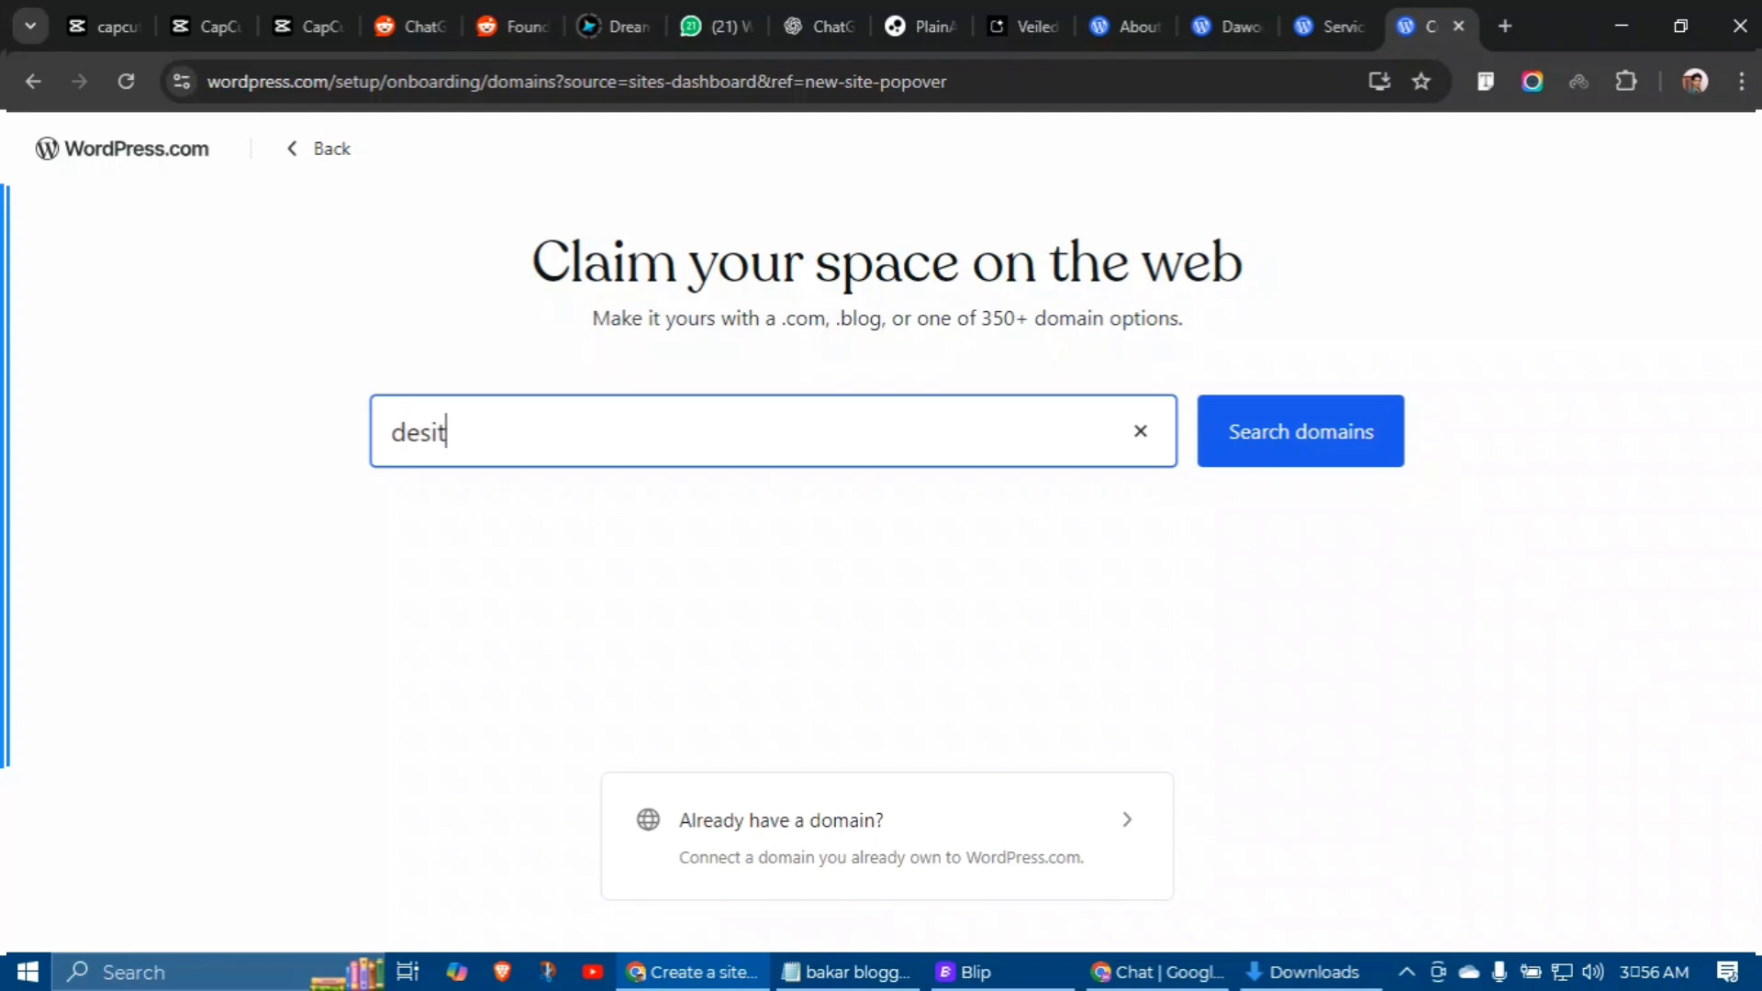
pyautogui.write('echiyt')
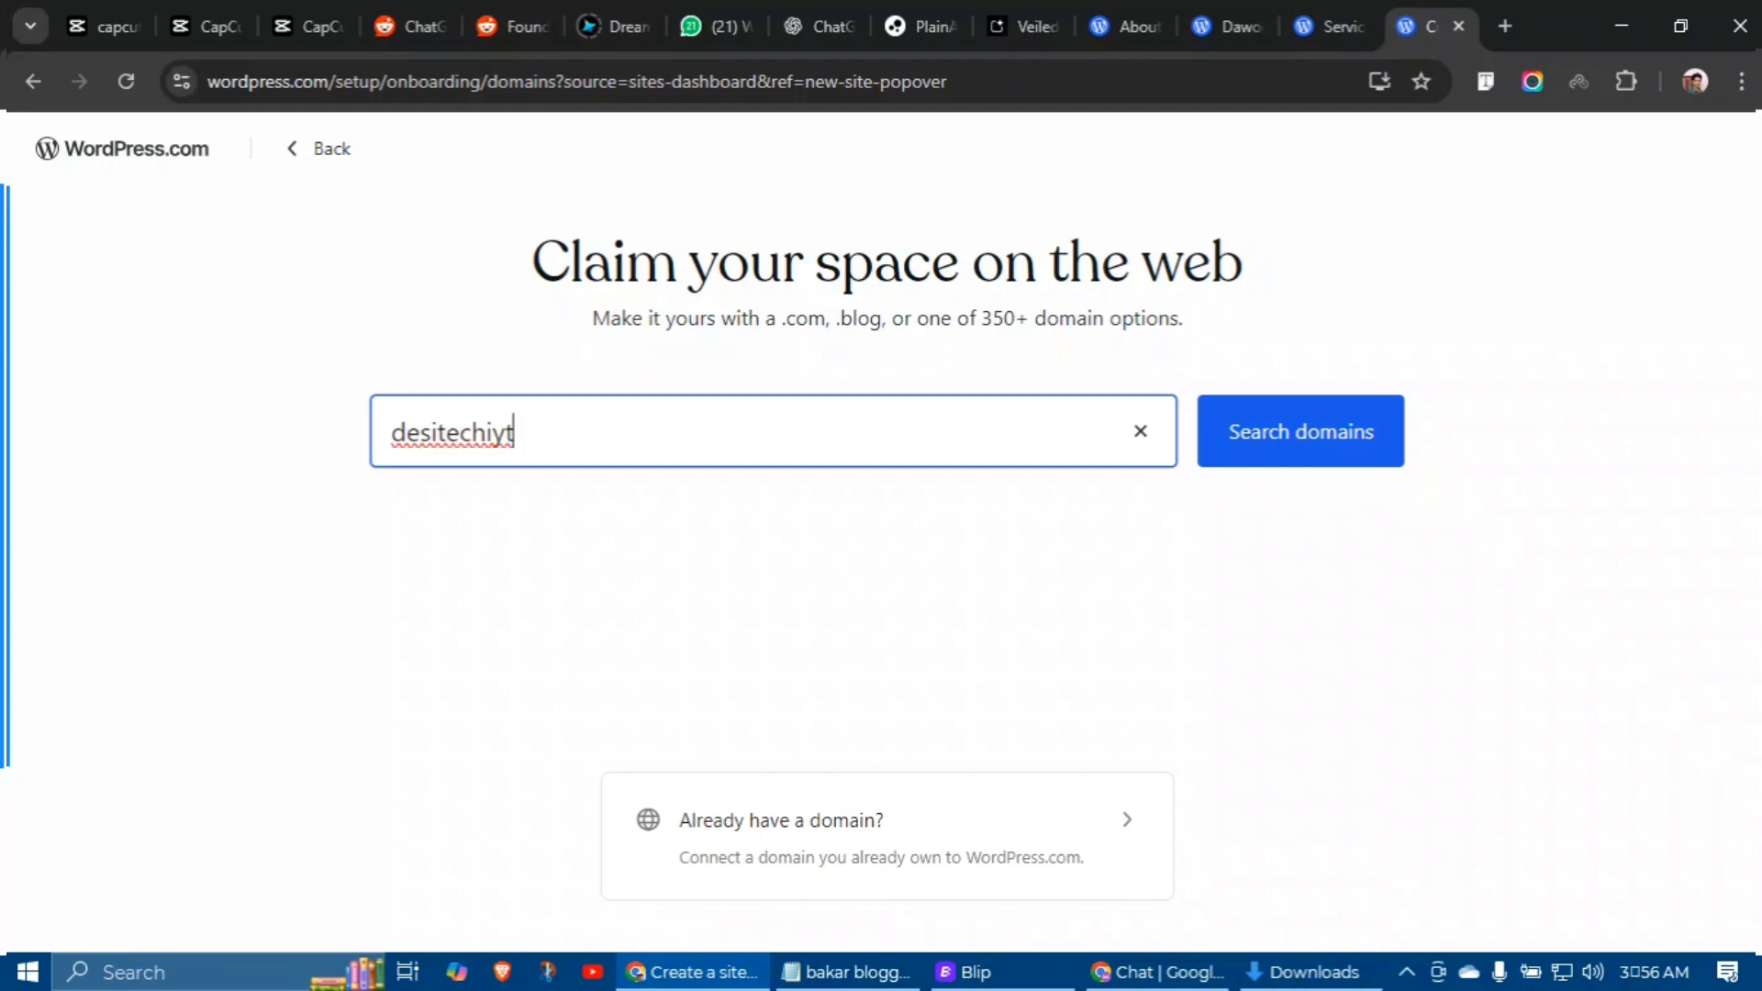
pyautogui.click(1298, 432)
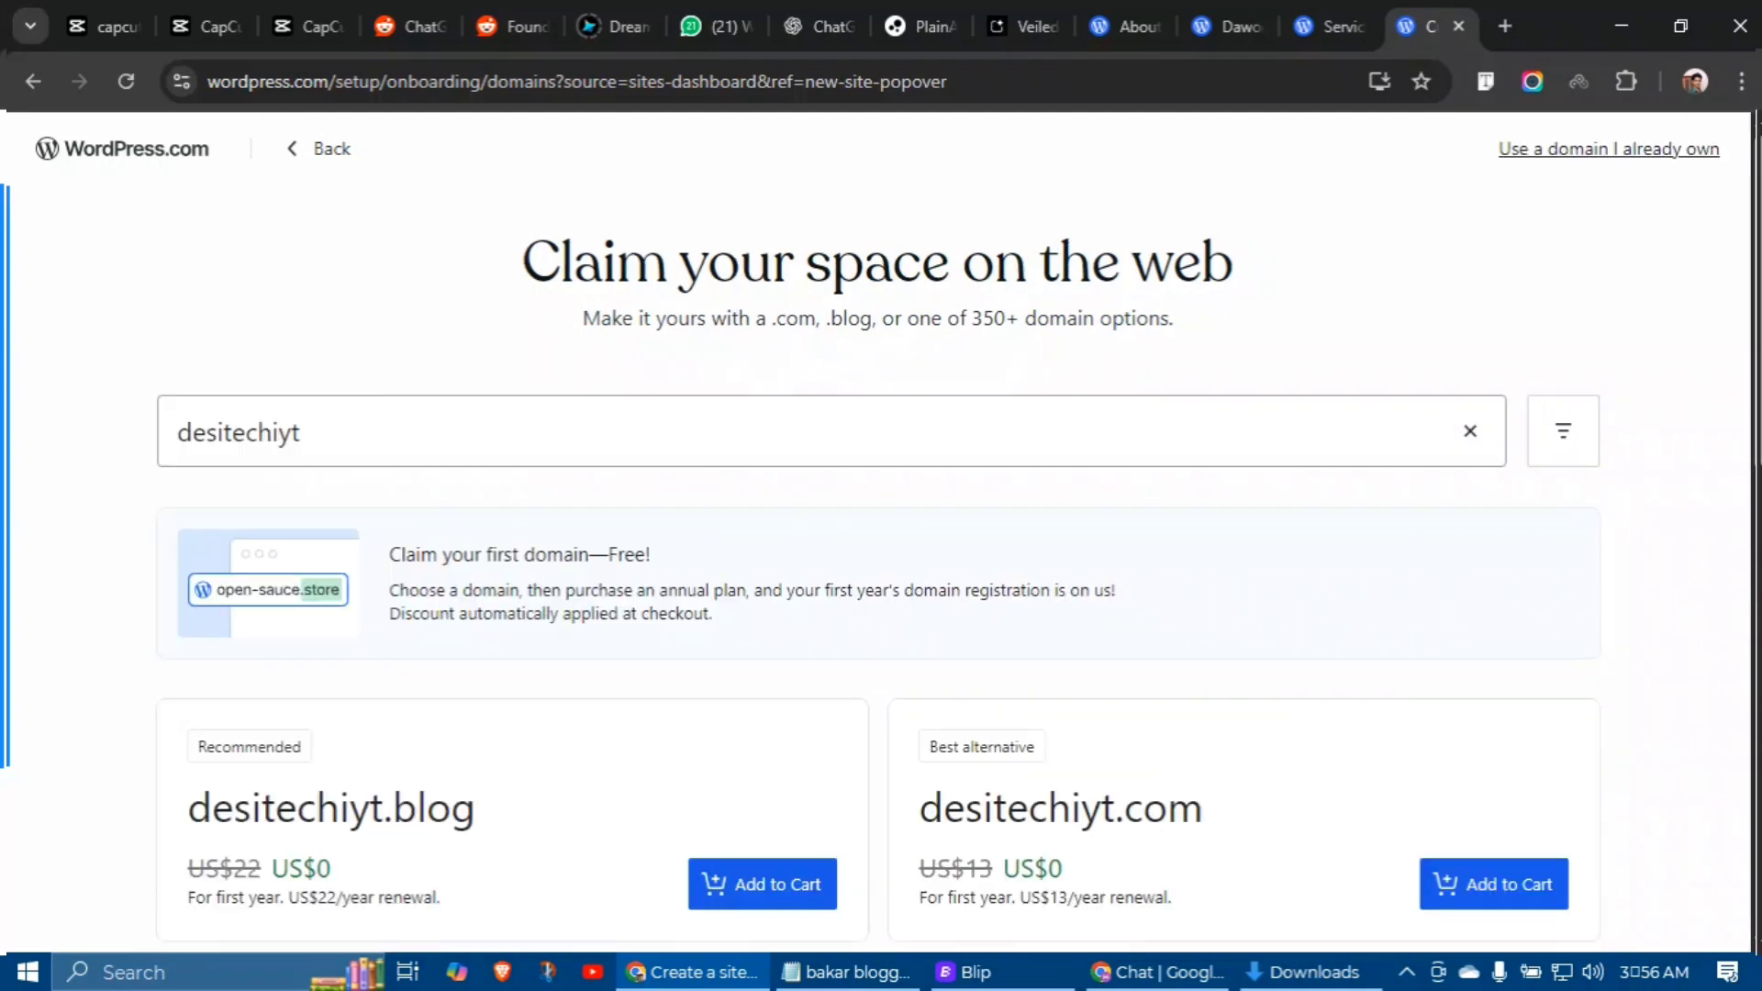
pyautogui.scroll(-4, 876, 542)
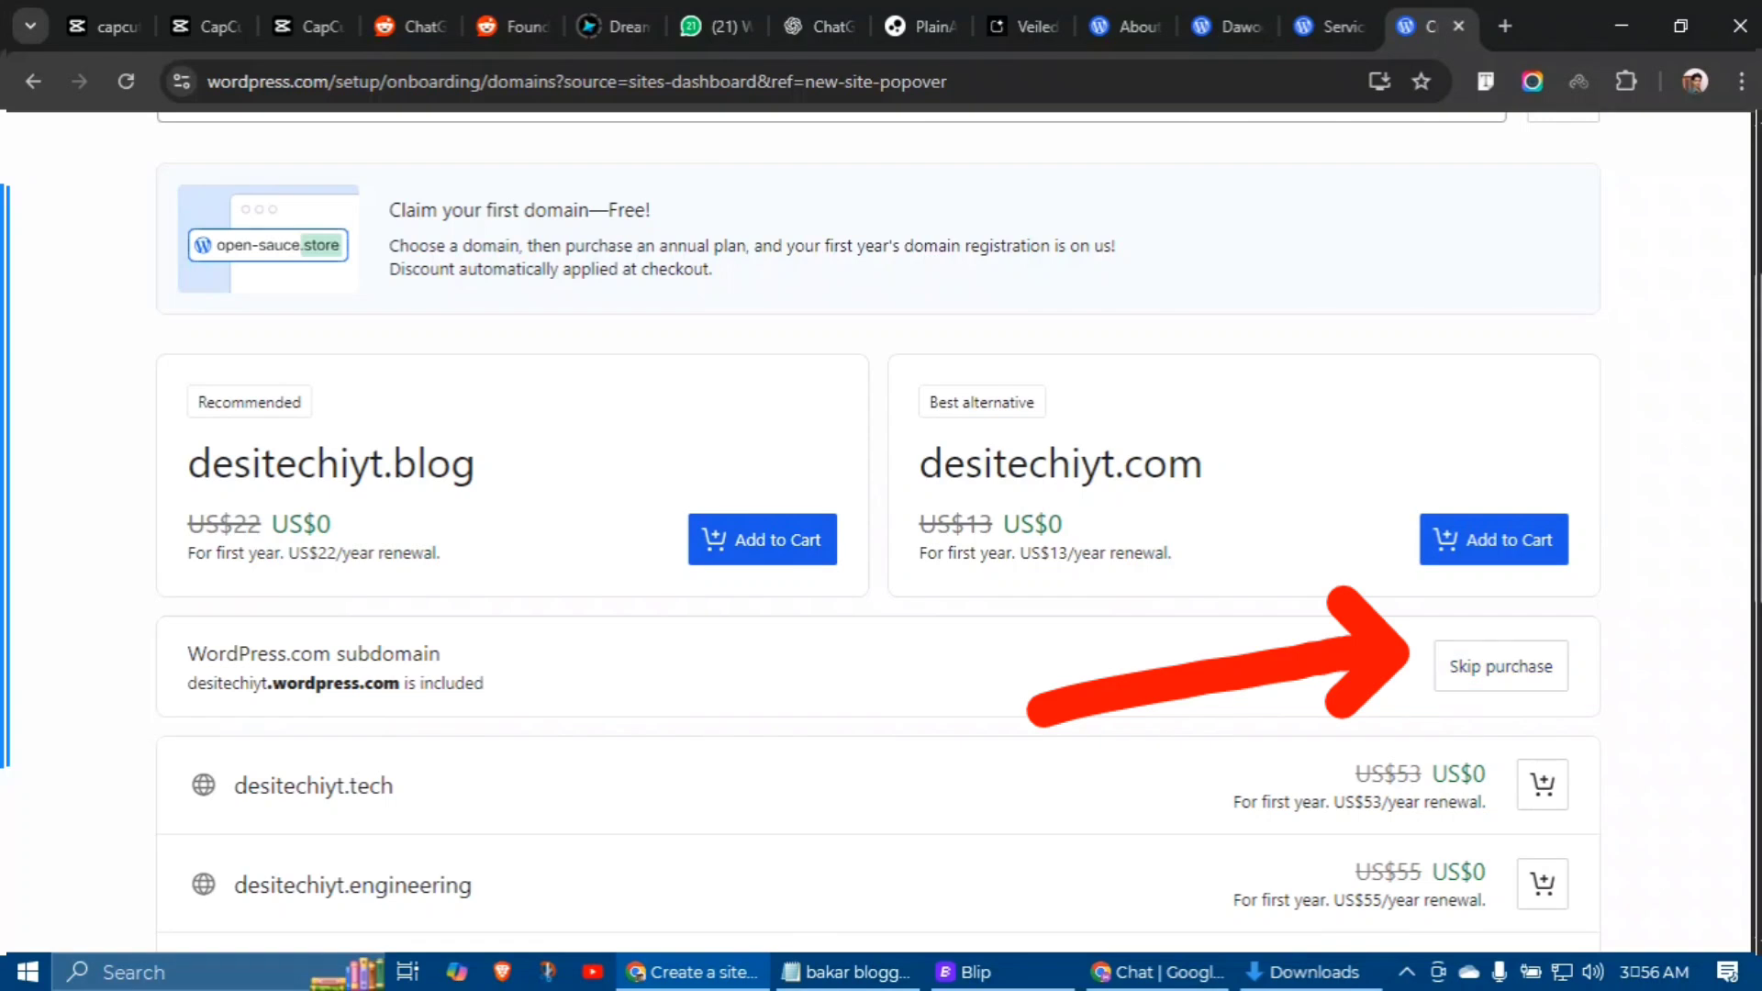
pyautogui.moveTo(184, 681); pyautogui.dragTo(381, 676)
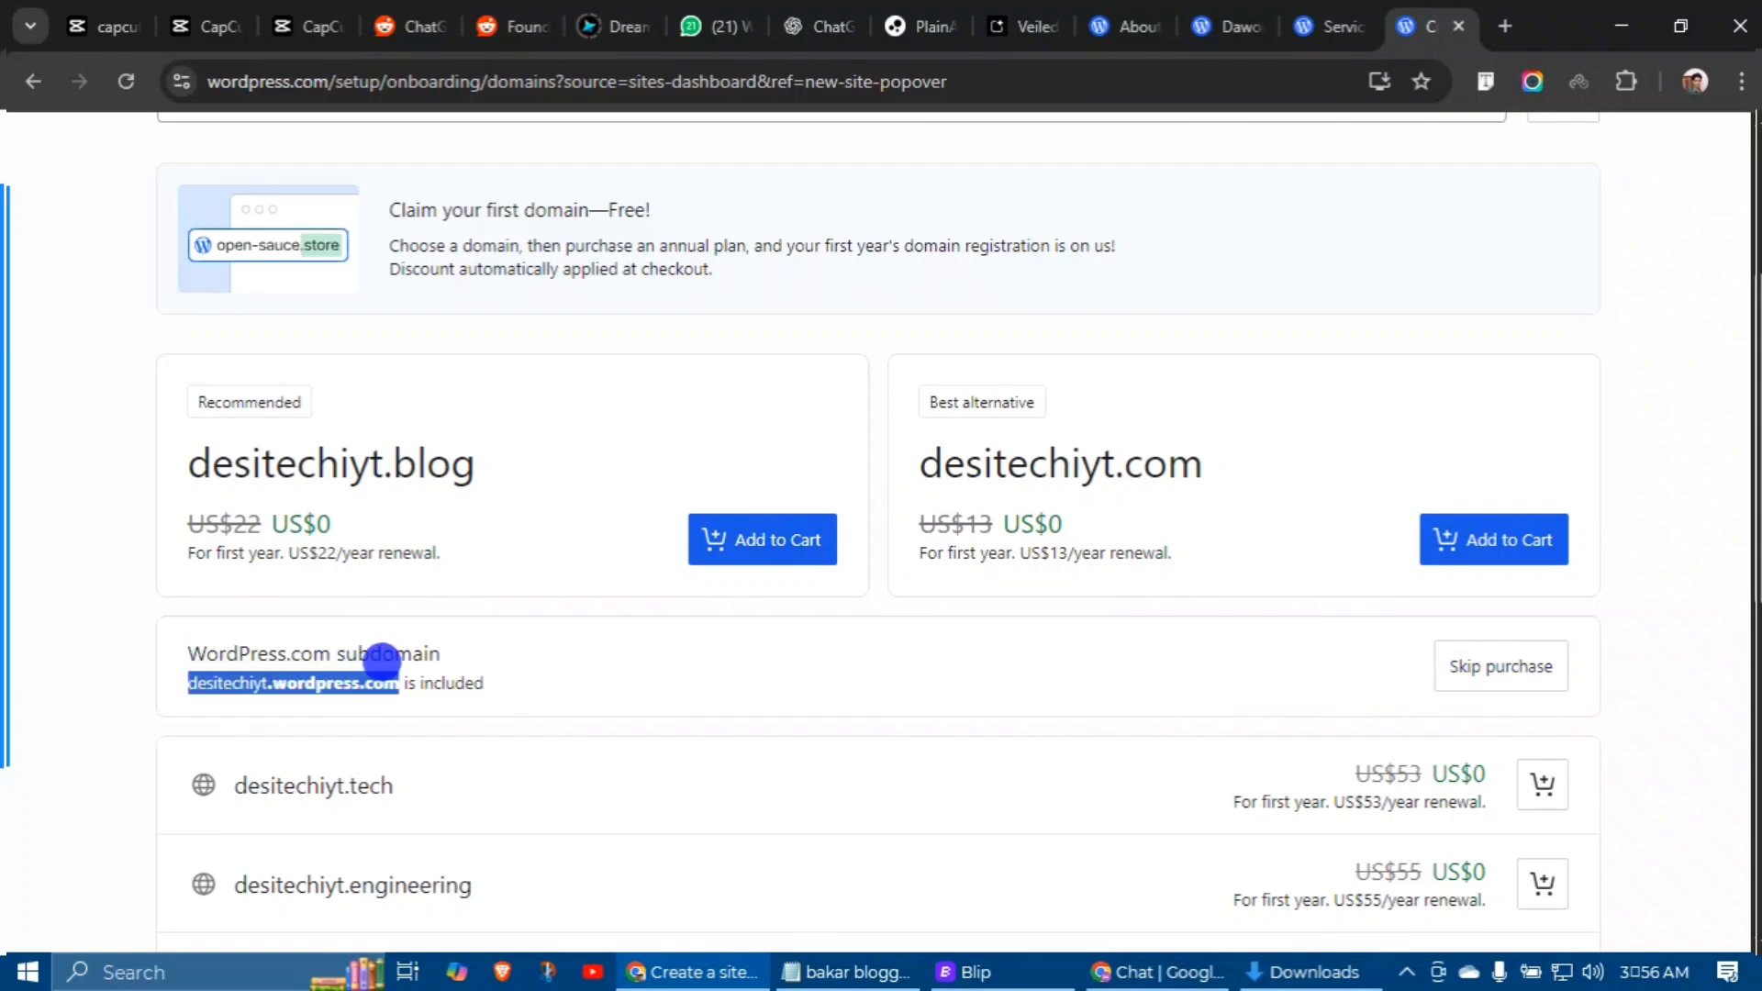
pyautogui.click(601, 673)
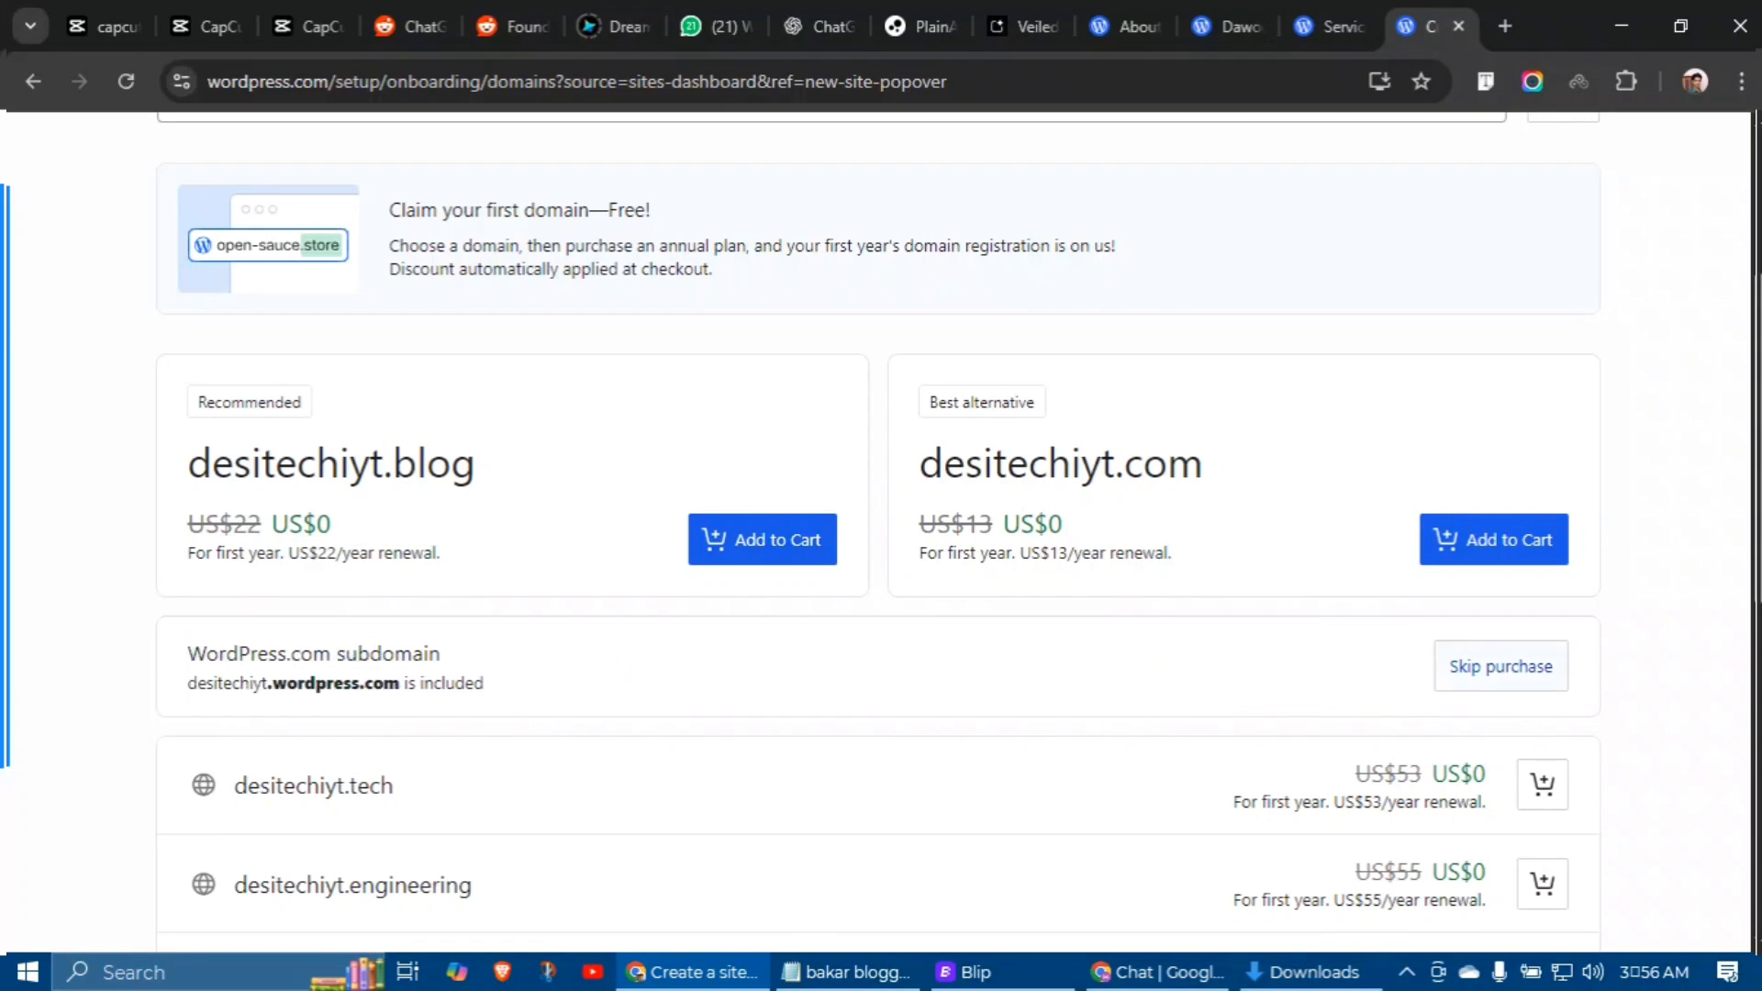
pyautogui.click(1473, 666)
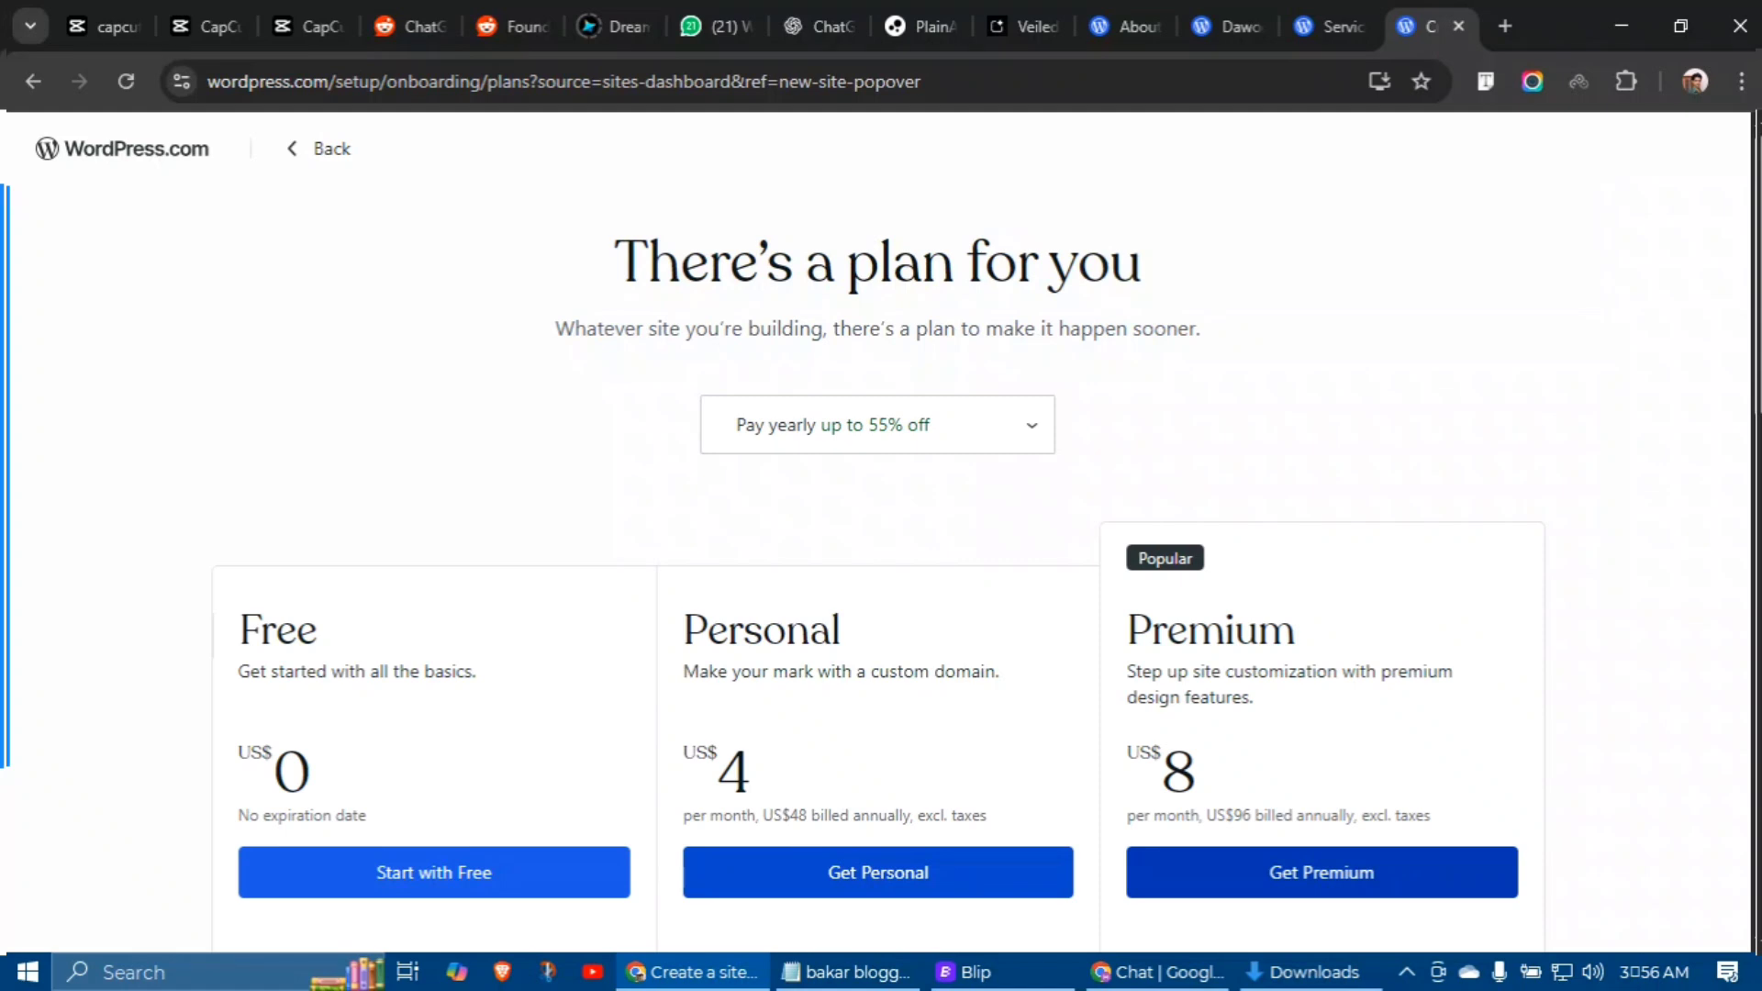
# Step: Choose Start with Free on the plans page
pyautogui.scroll(-4, 881, 551)
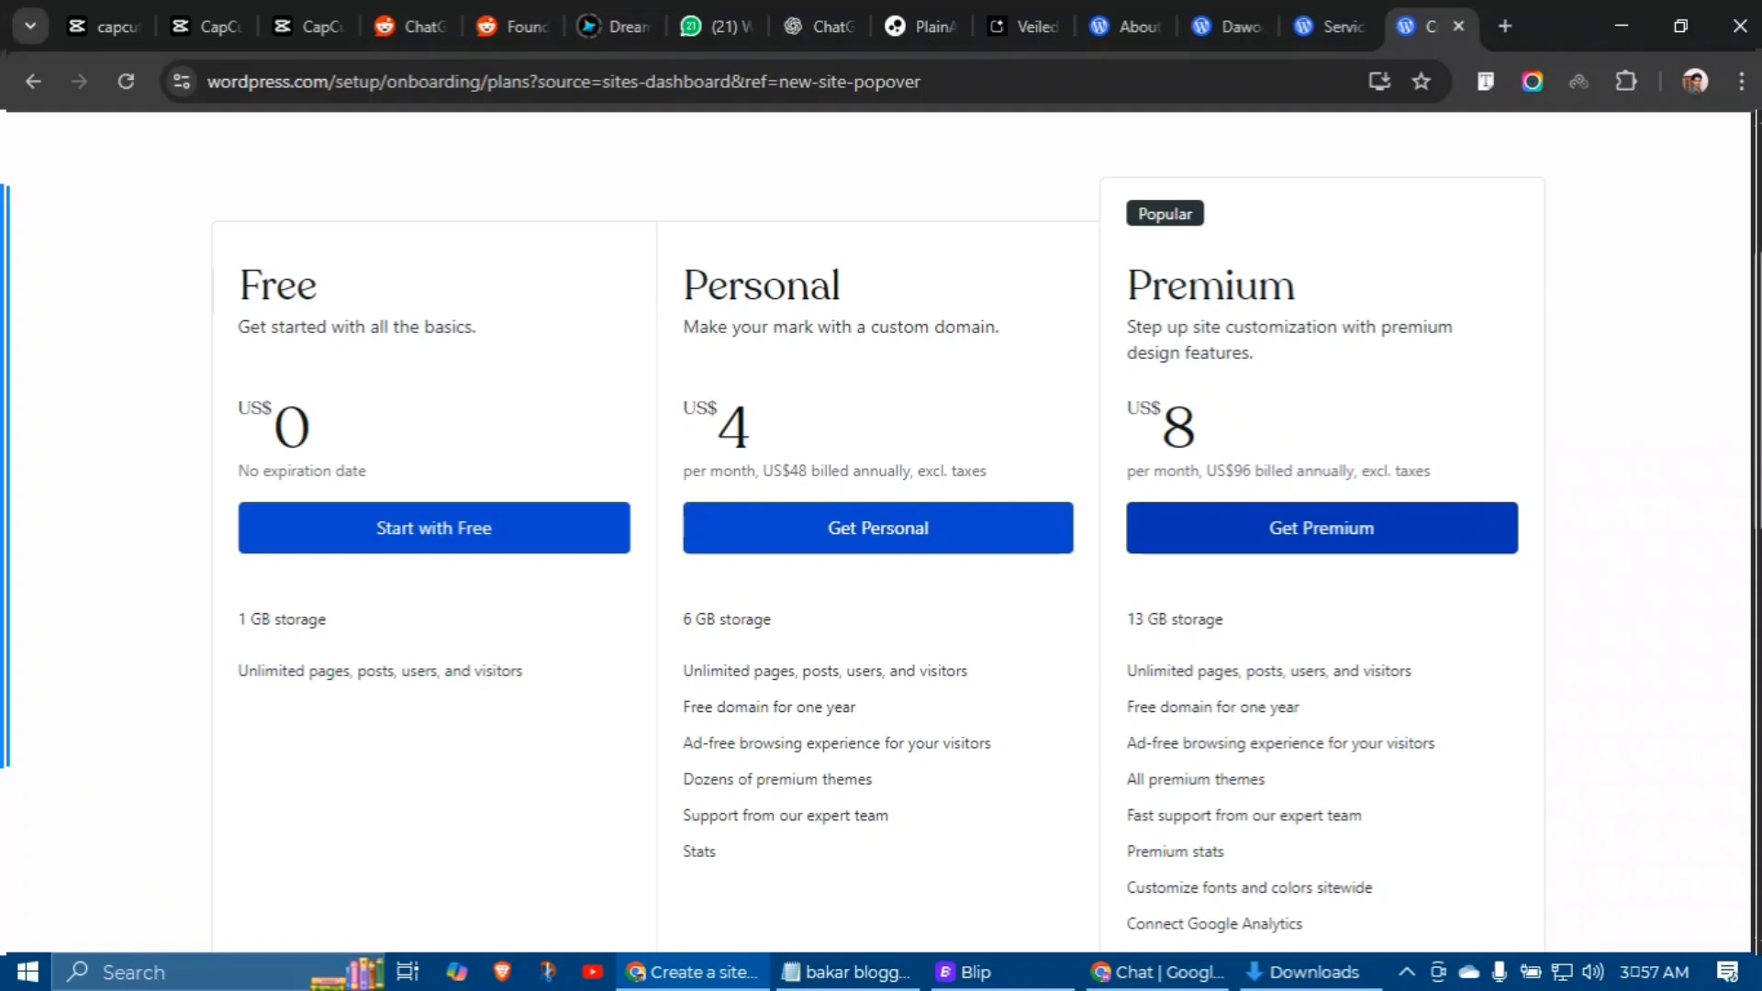
pyautogui.click(381, 515)
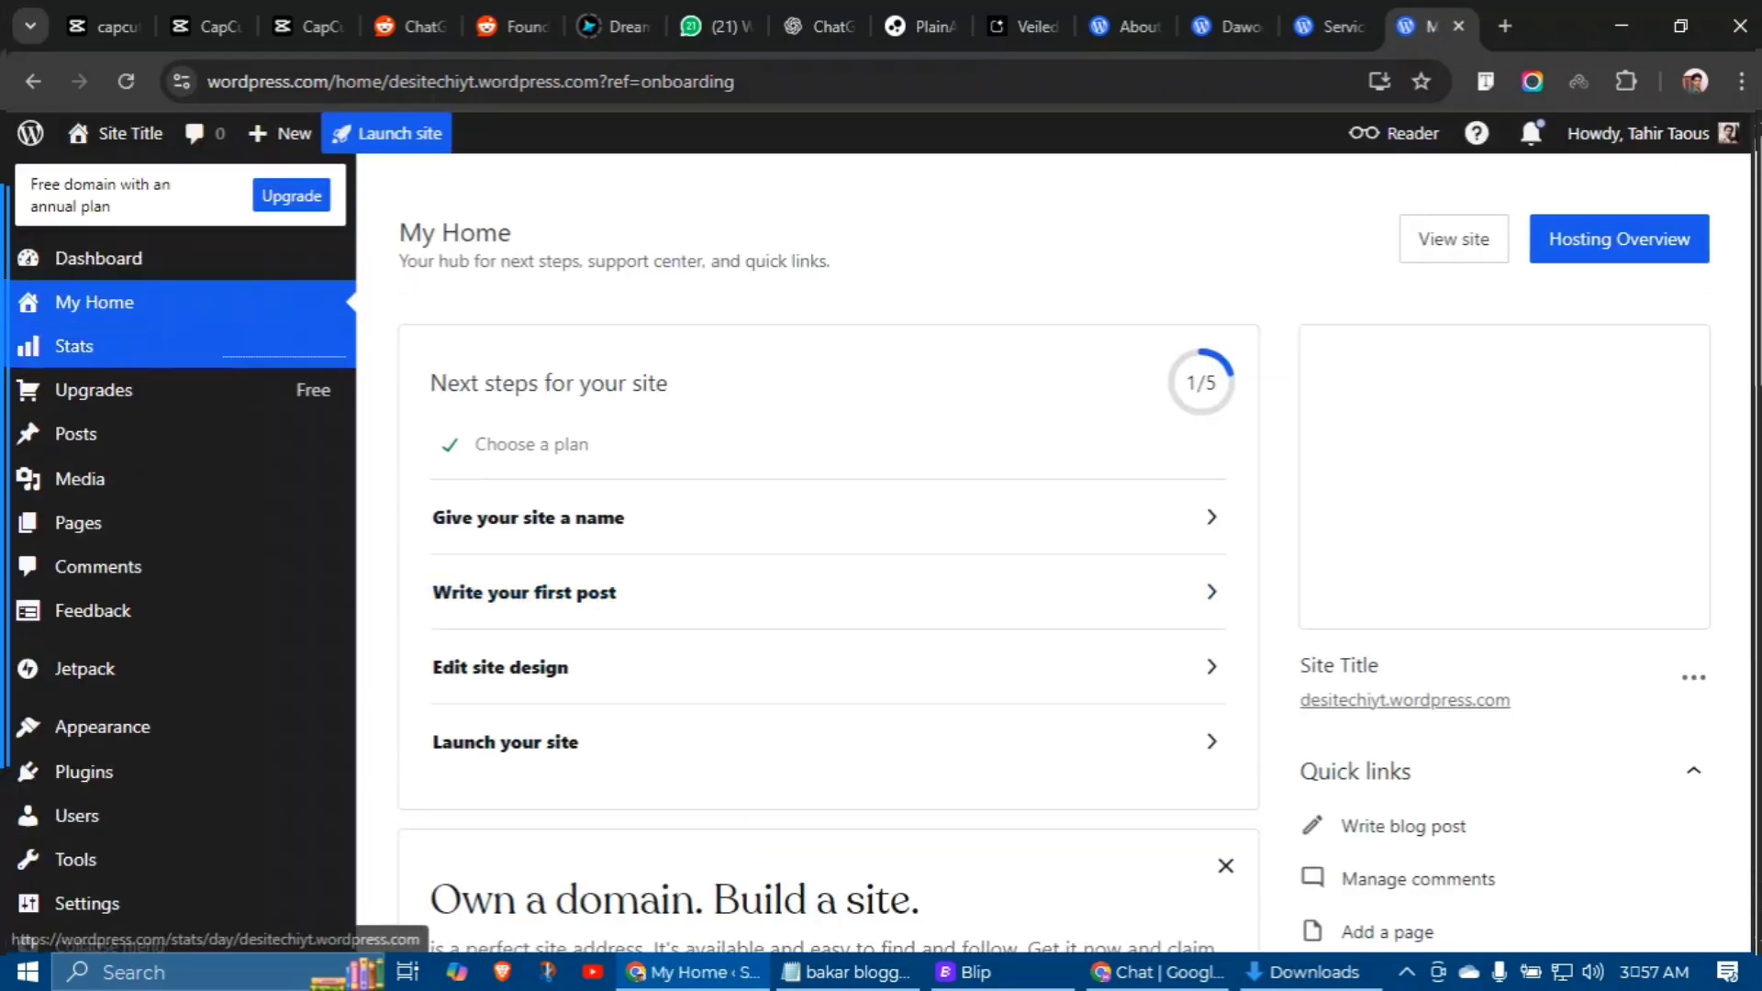
# Step: Open the live site in a new tab and read its Hello World post
pyautogui.moveTo(129, 133)
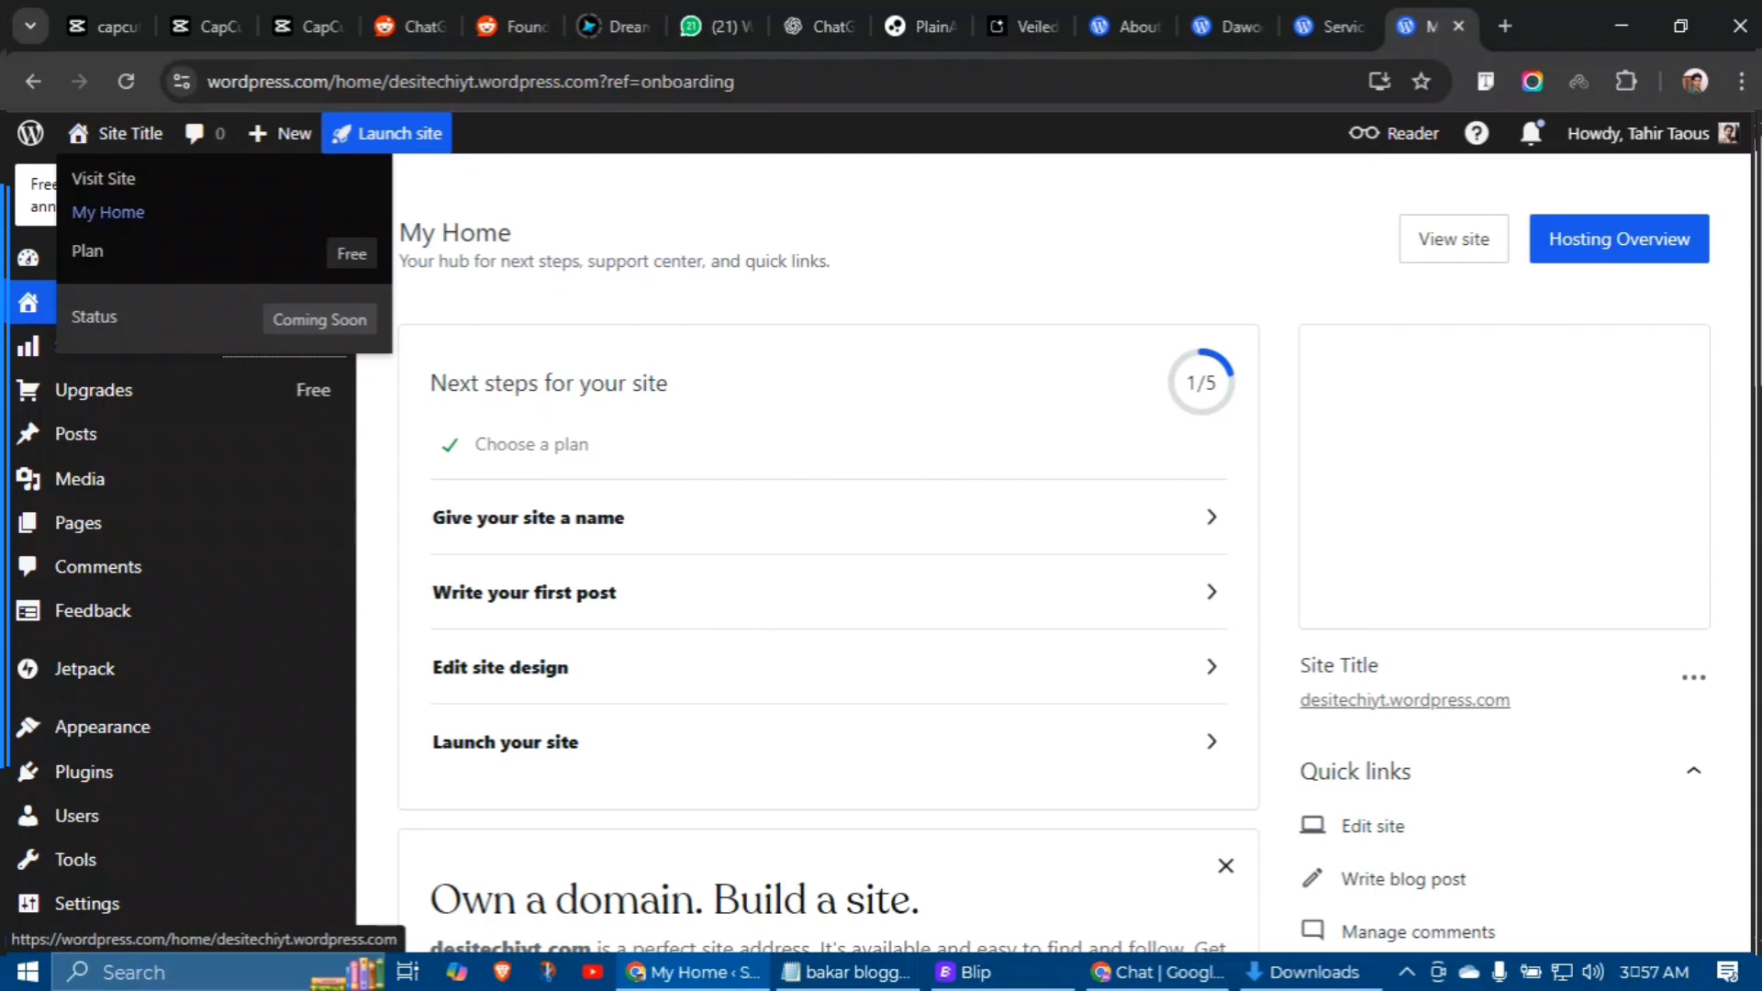
pyautogui.rightClick(197, 179)
pyautogui.click(254, 214)
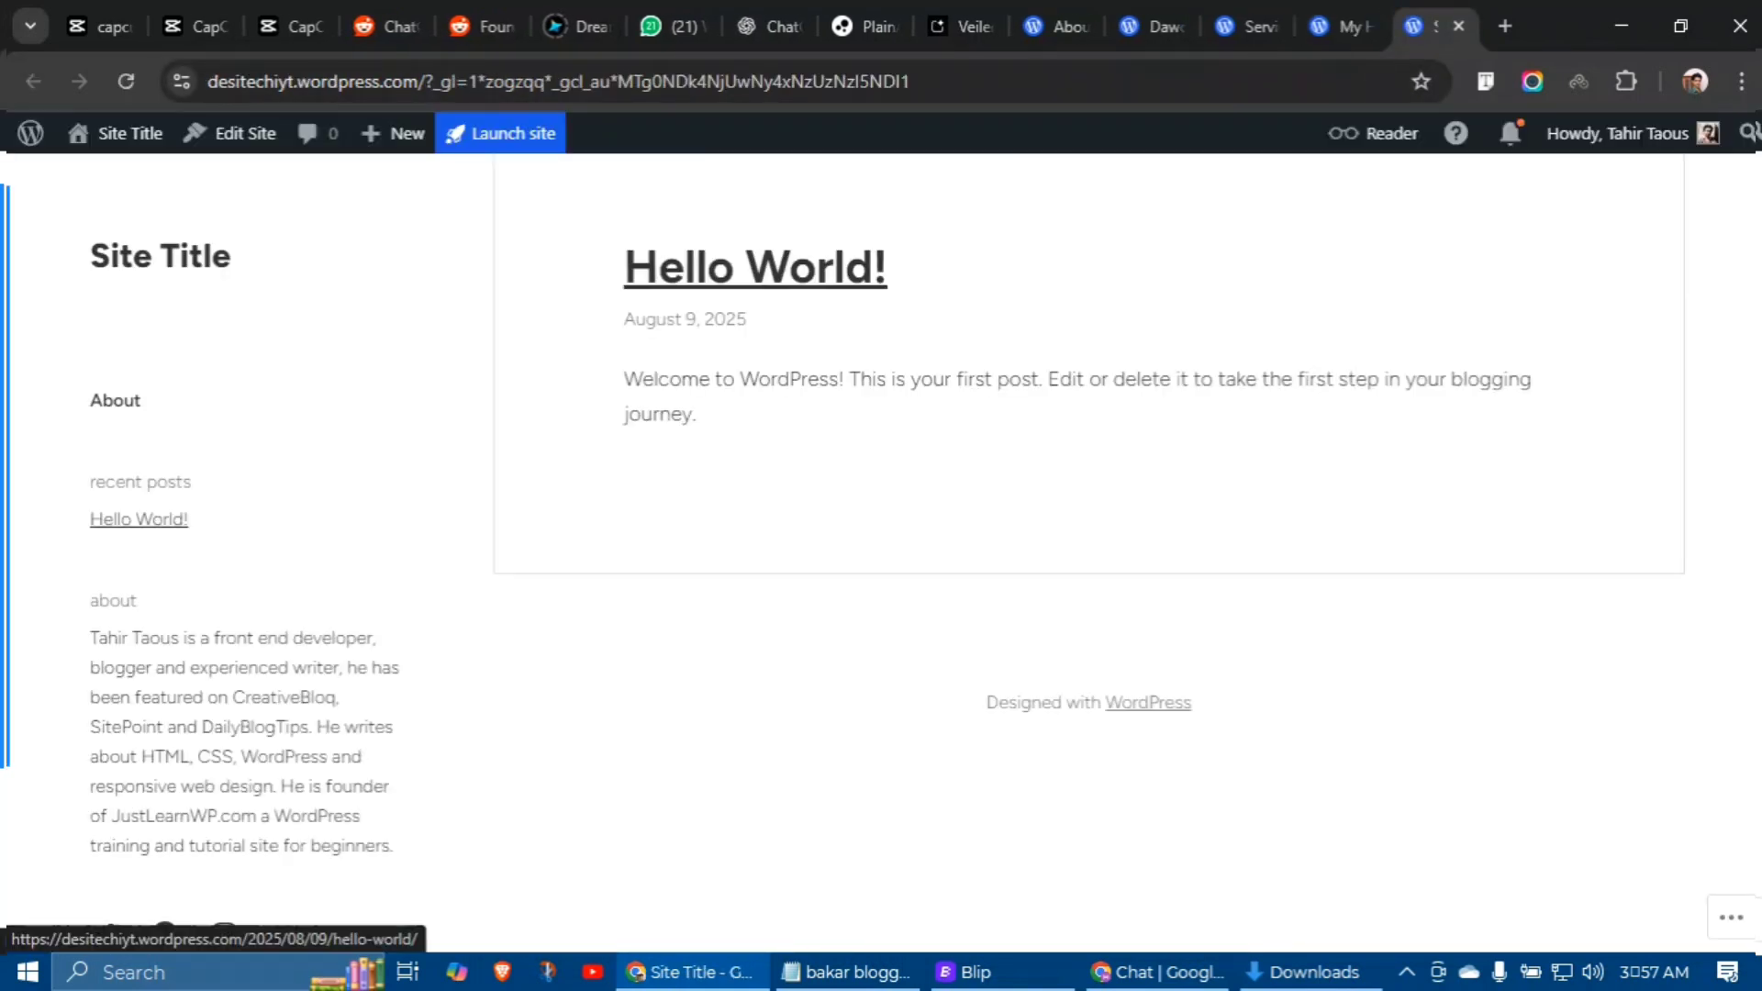
pyautogui.click(757, 257)
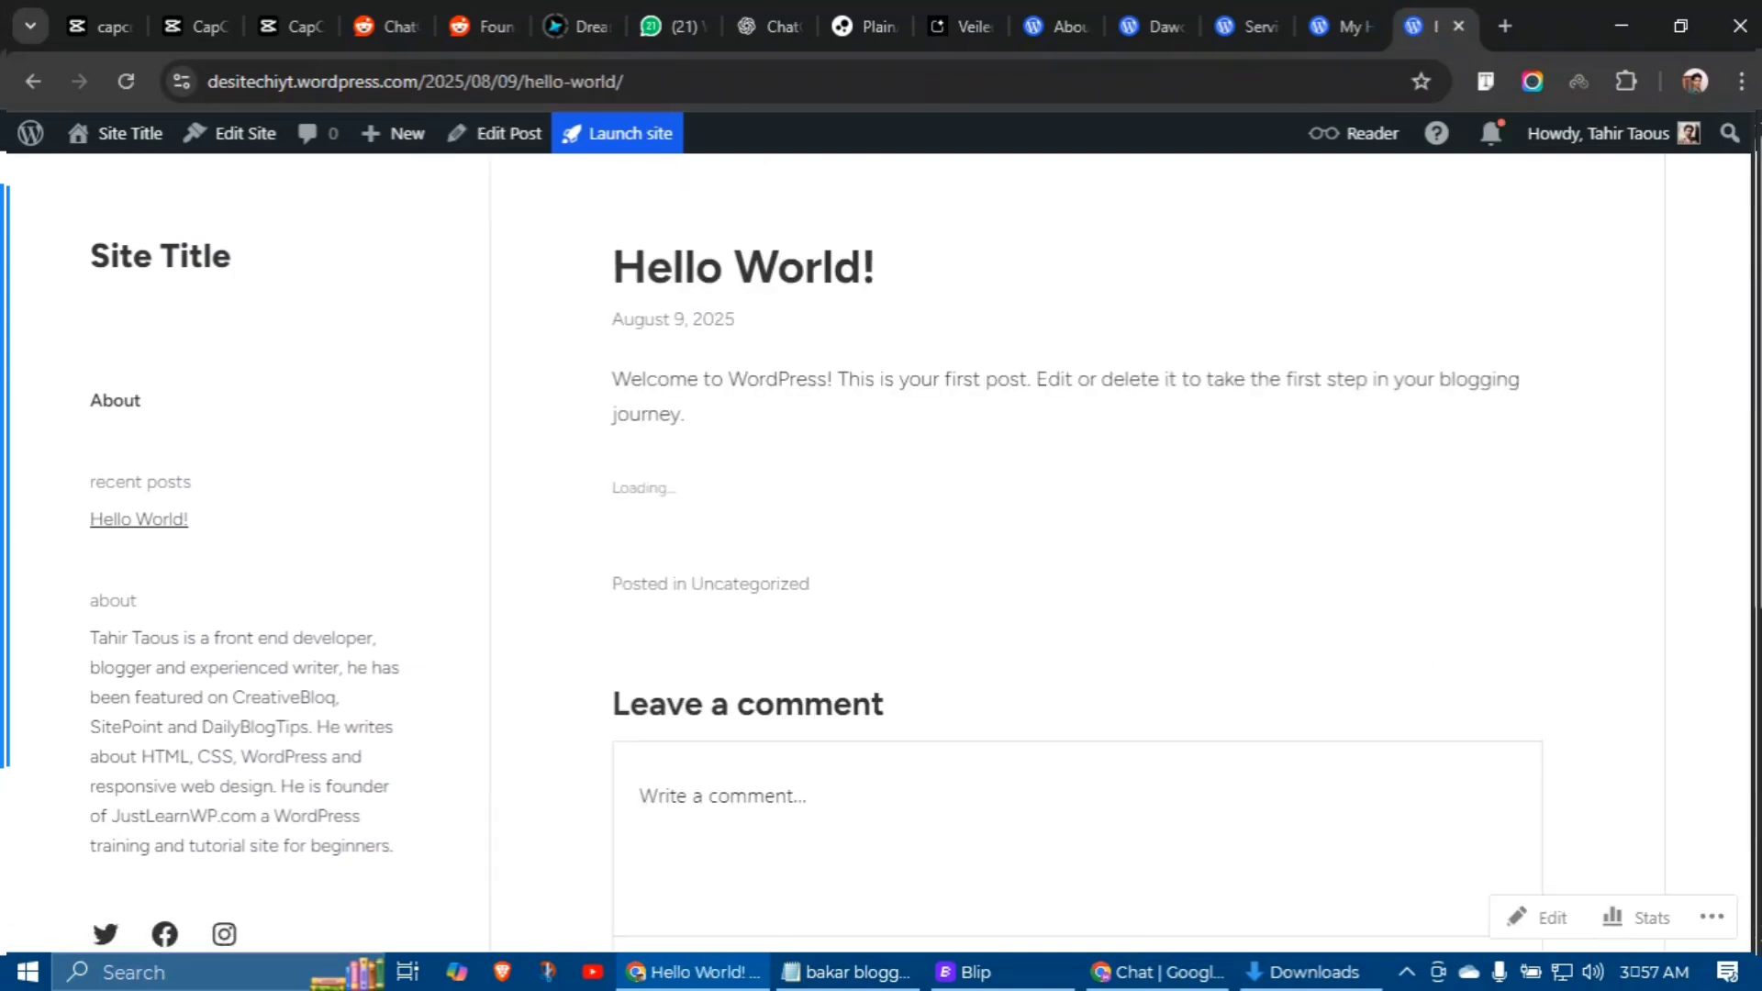
pyautogui.tripleClick(731, 421)
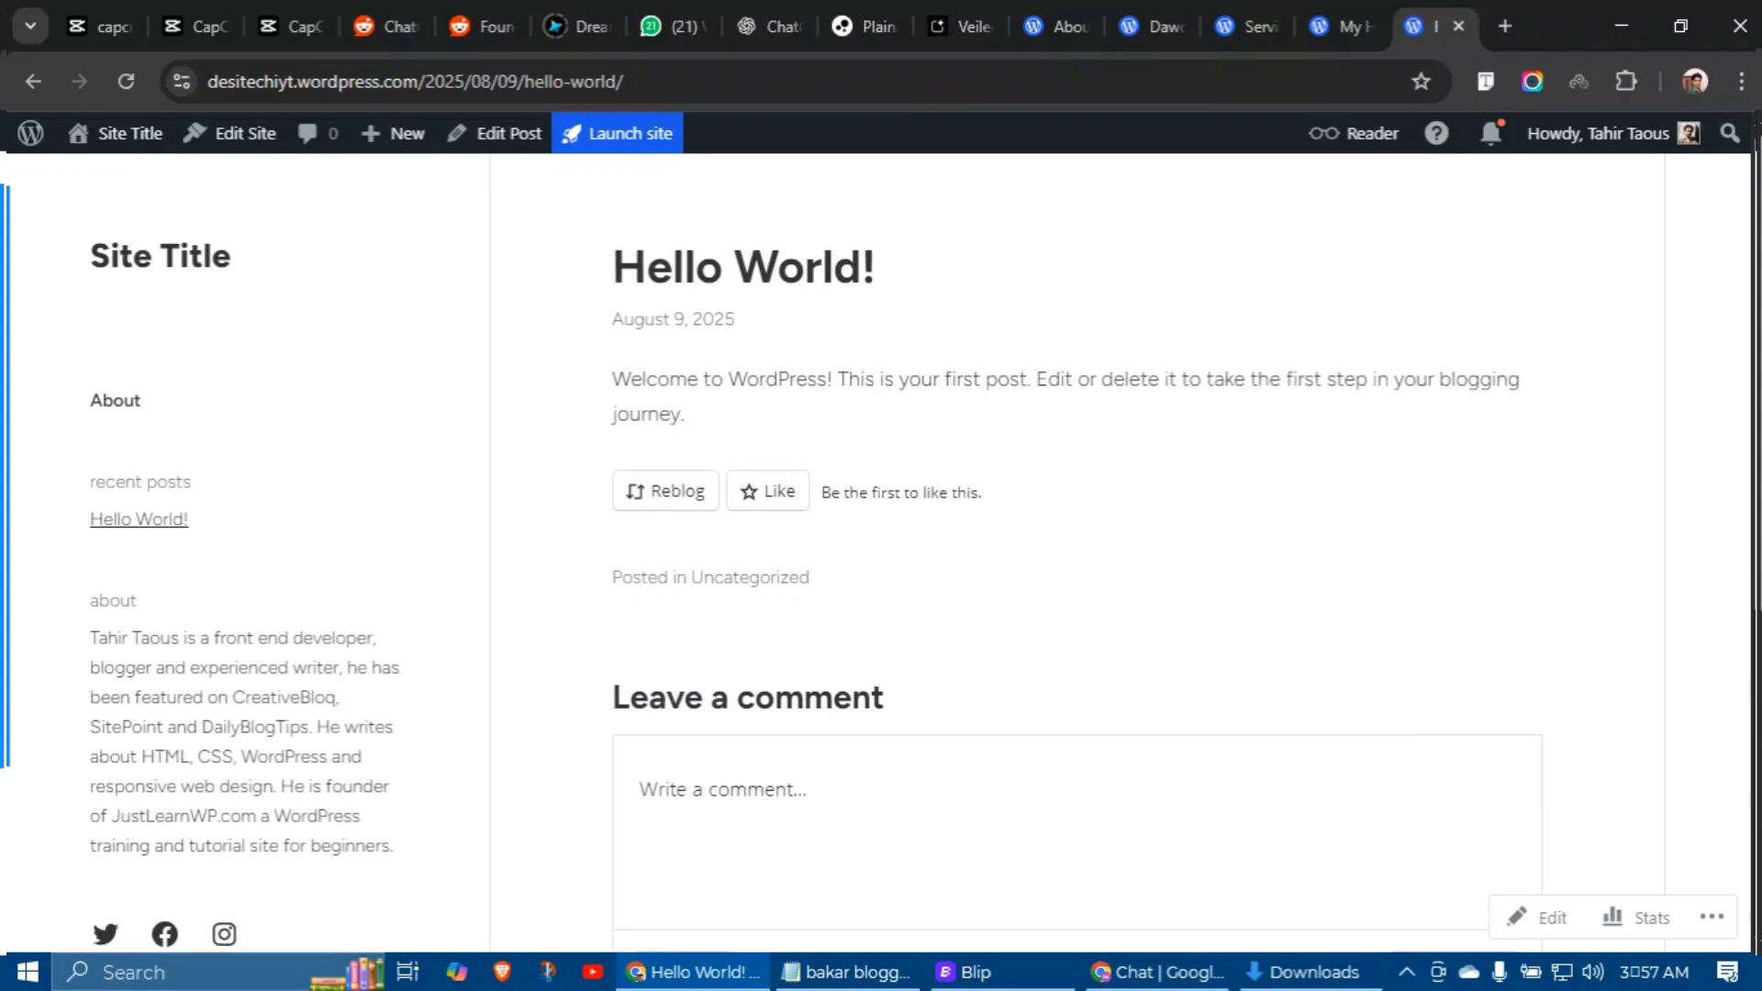
pyautogui.scroll(-5, 1078, 550)
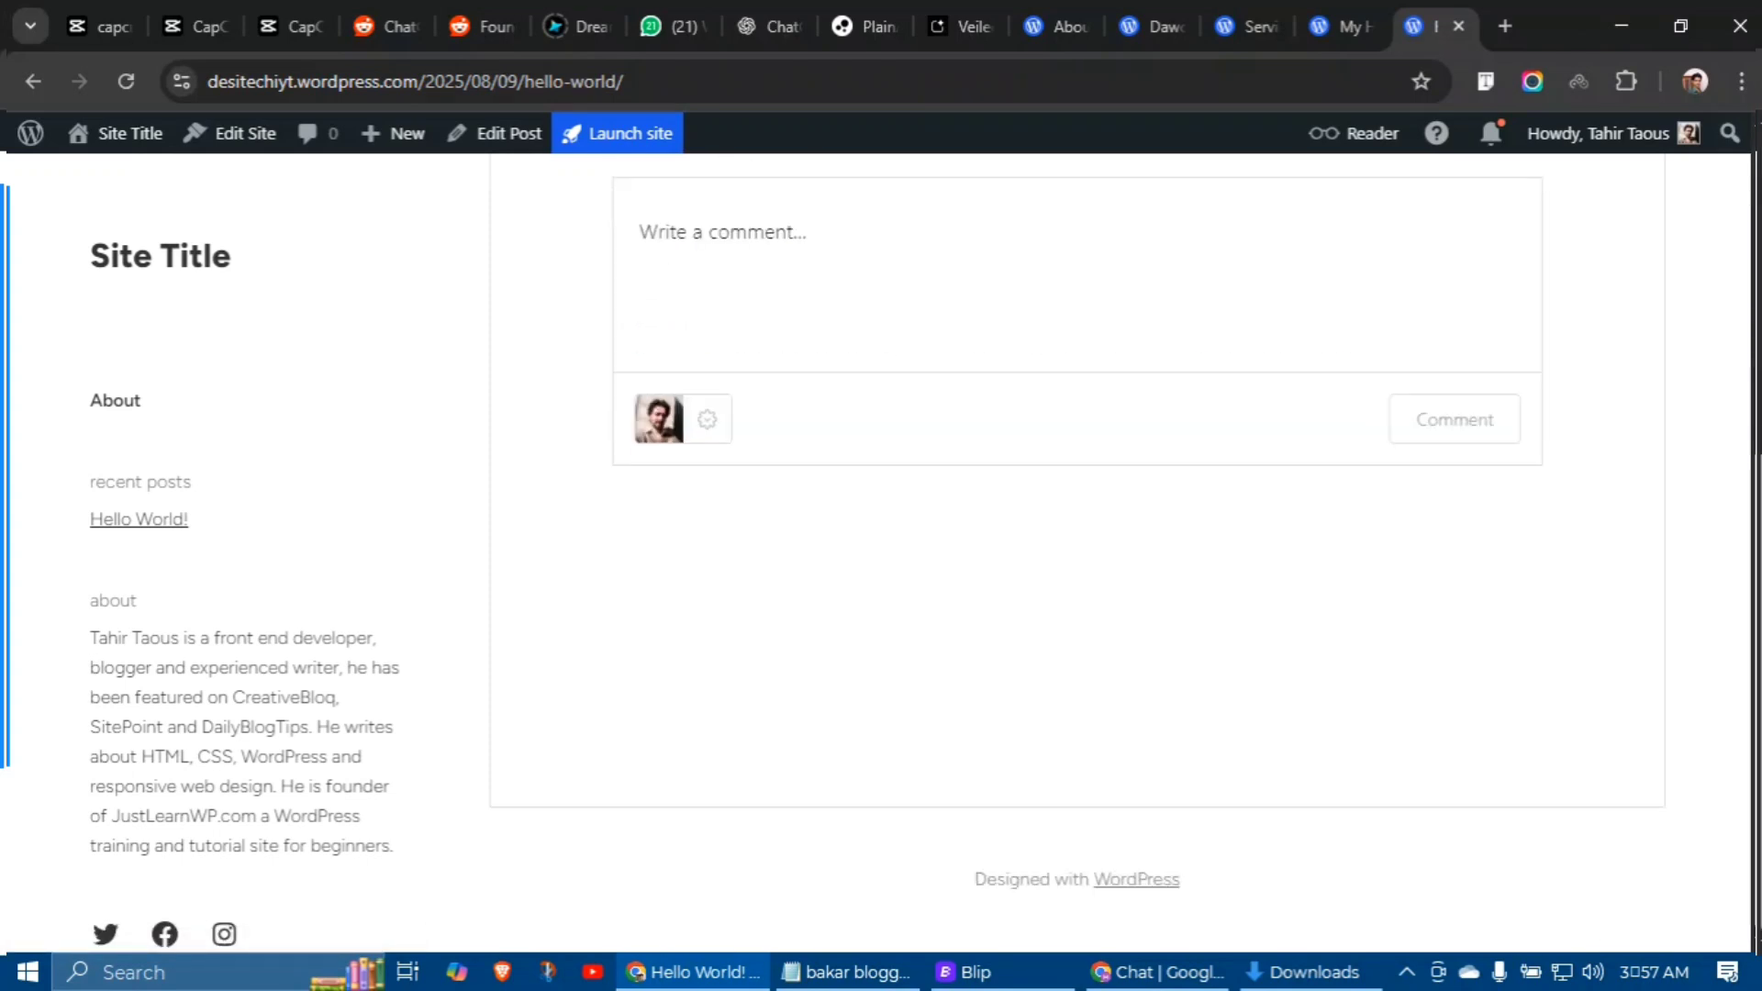
pyautogui.scroll(5, 1077, 495)
# Step: View the site's About page, then return to the My Home tab
pyautogui.click(160, 256)
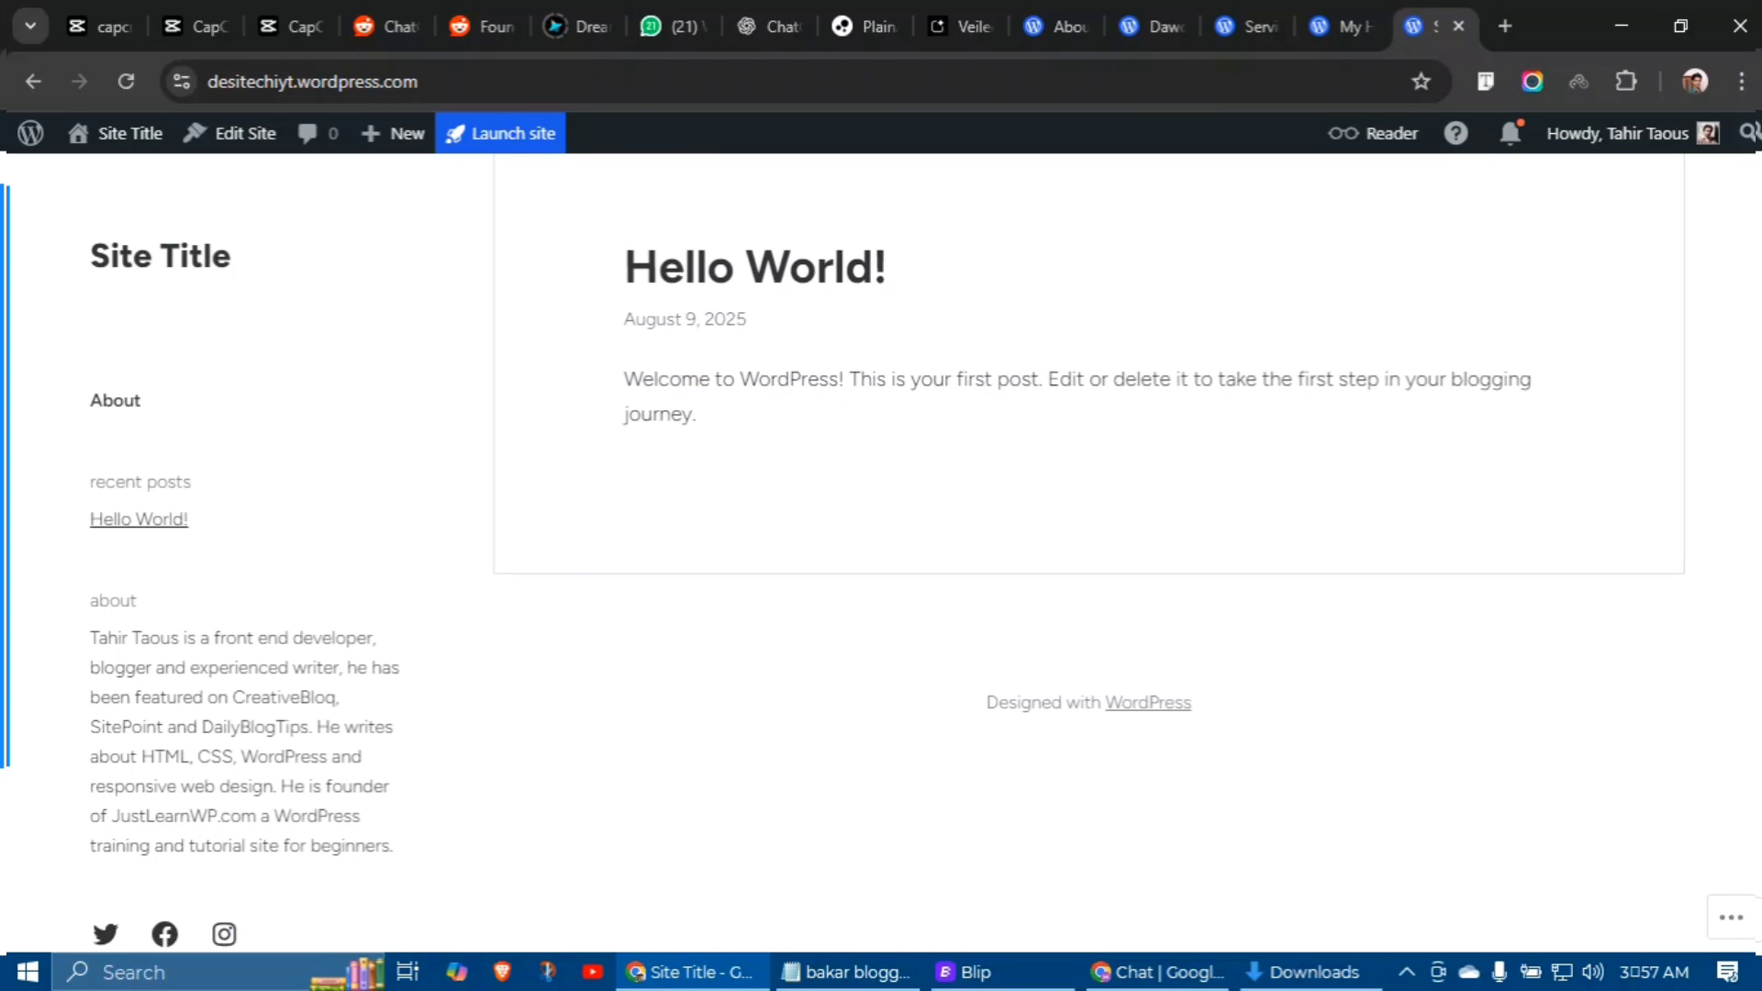
pyautogui.click(114, 400)
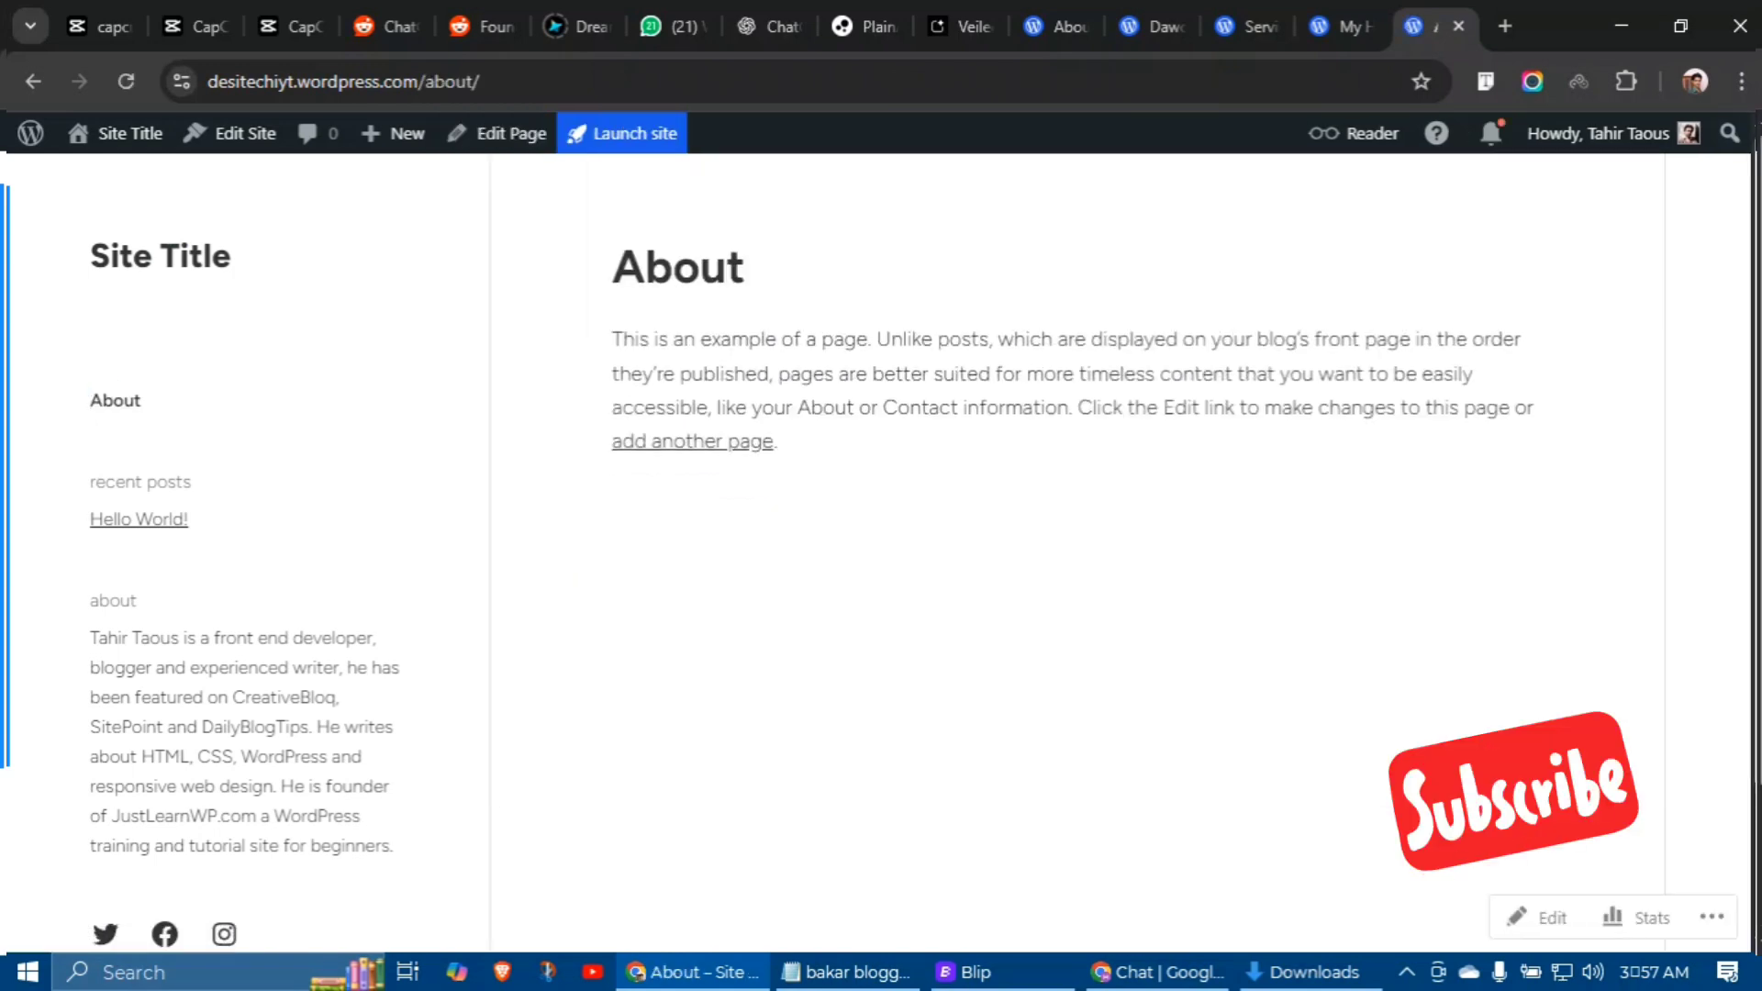
pyautogui.hotkey('ctrl', 'shift', 'Tab')
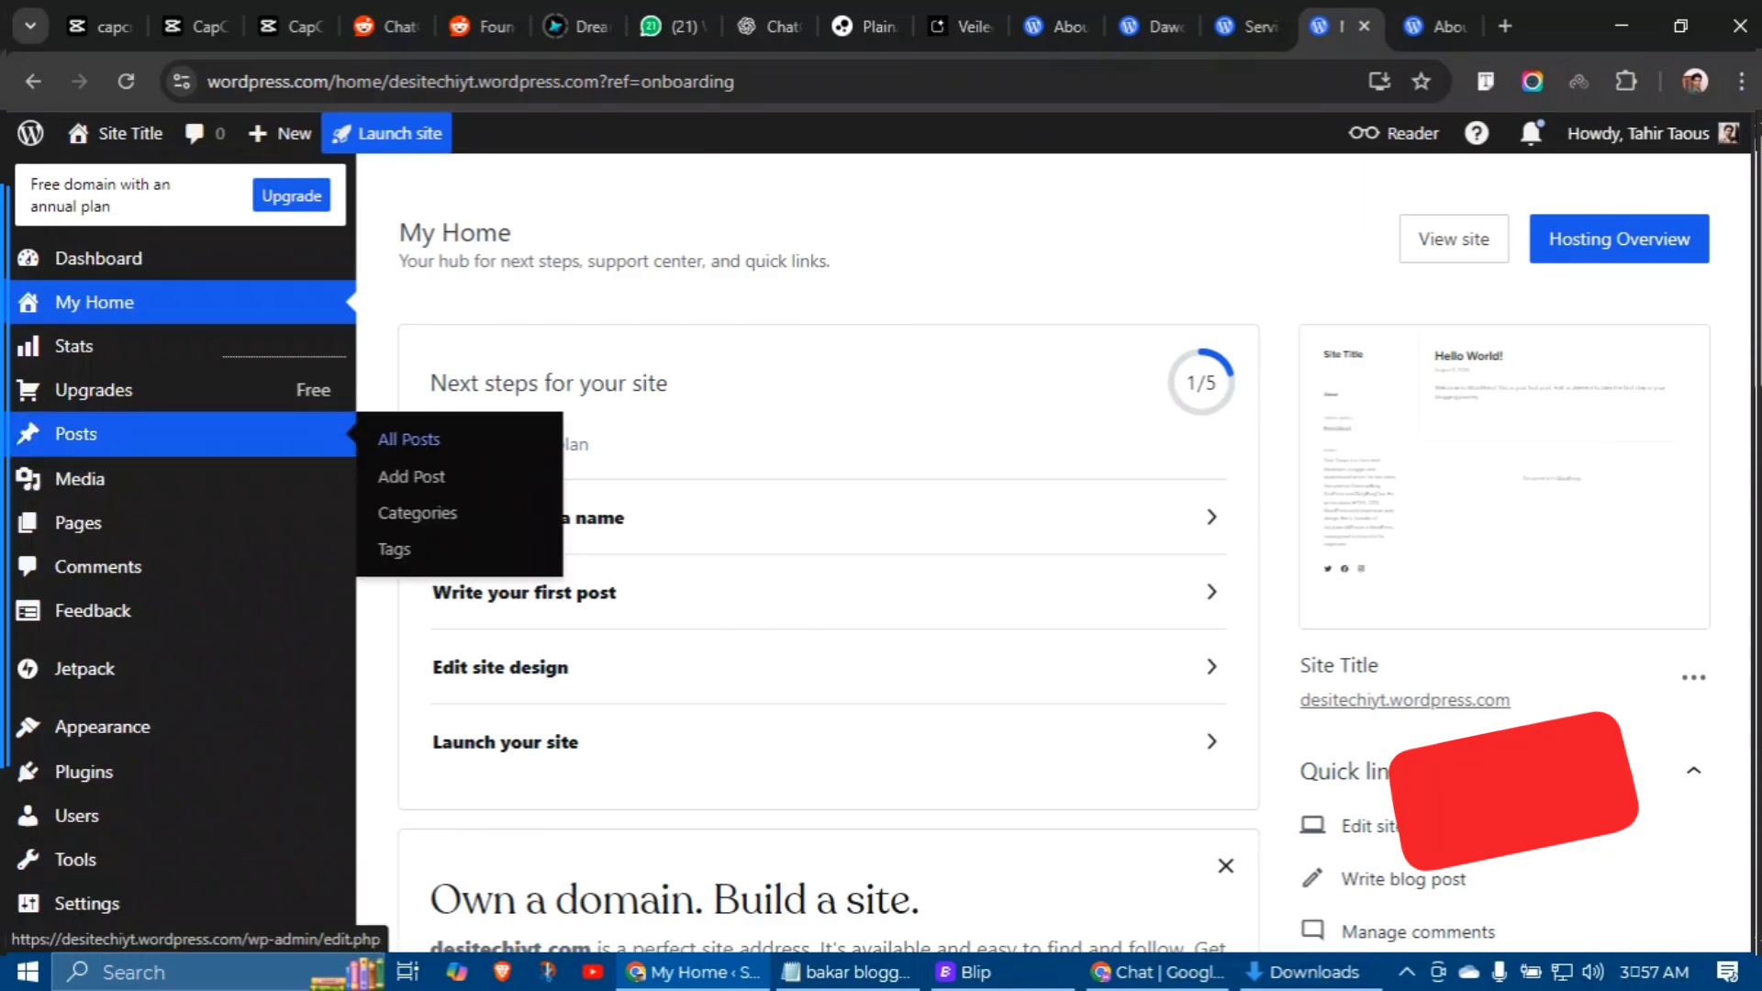
# Step: Trash the Hello World post, delete it permanently from Trash, and list All Pages
pyautogui.click(423, 428)
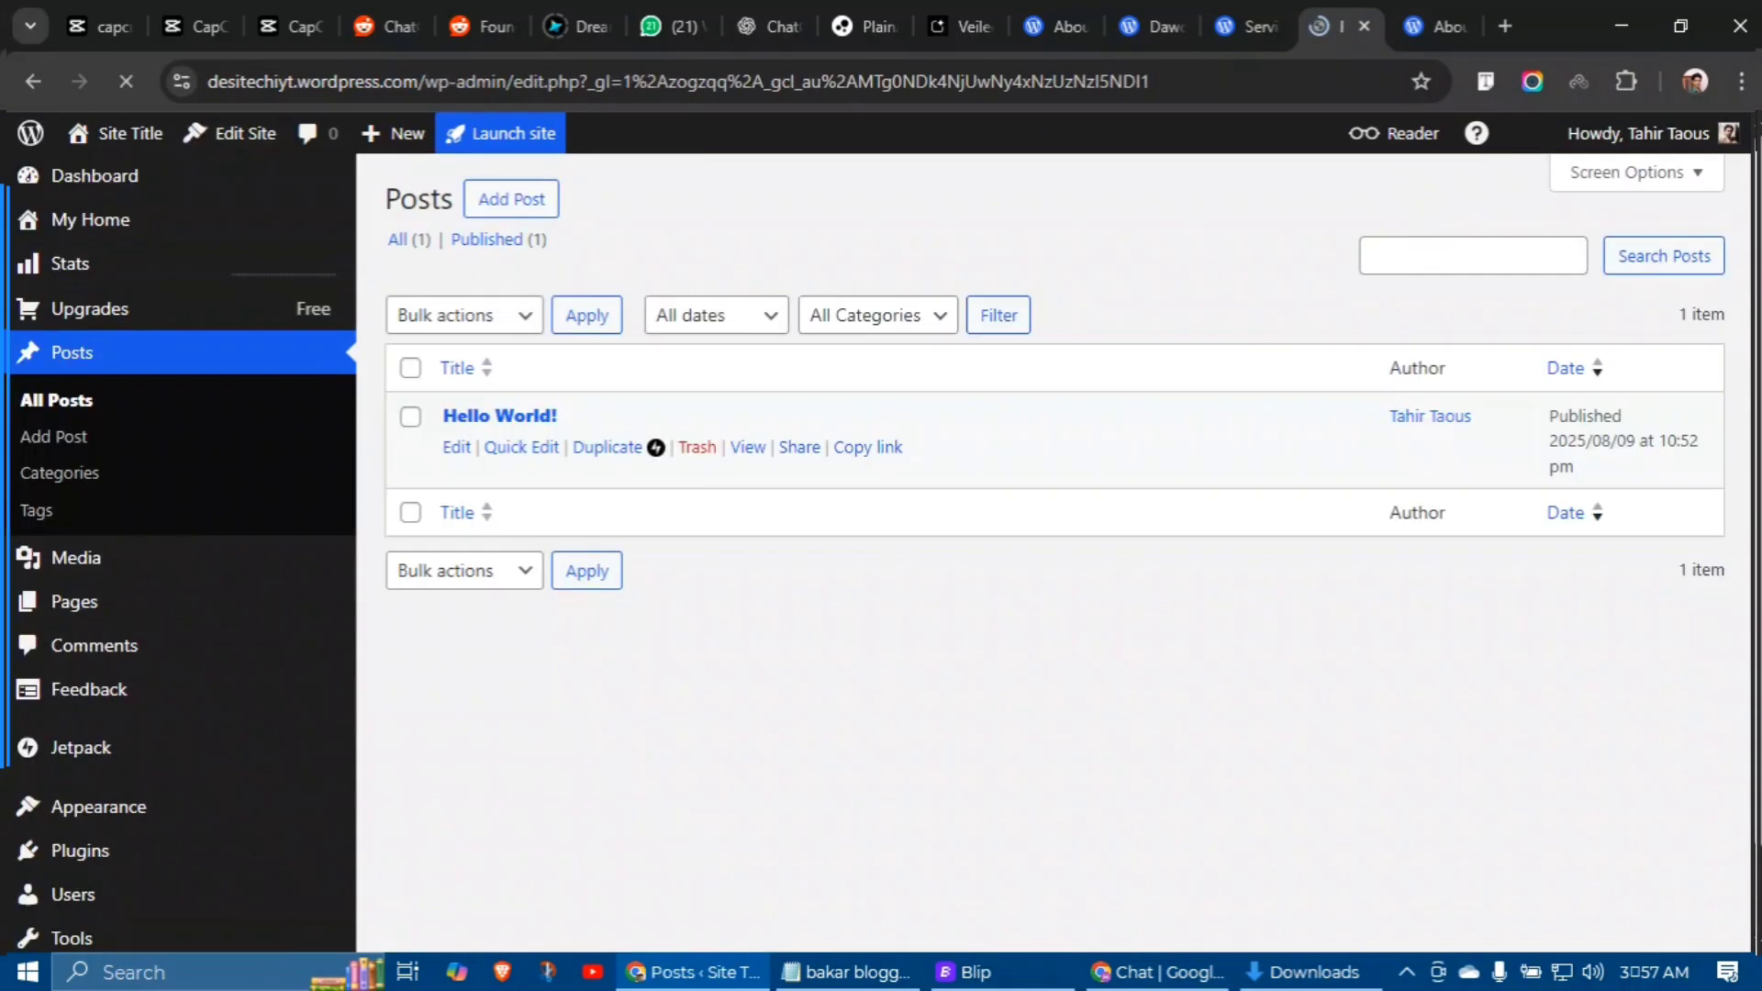
pyautogui.click(697, 447)
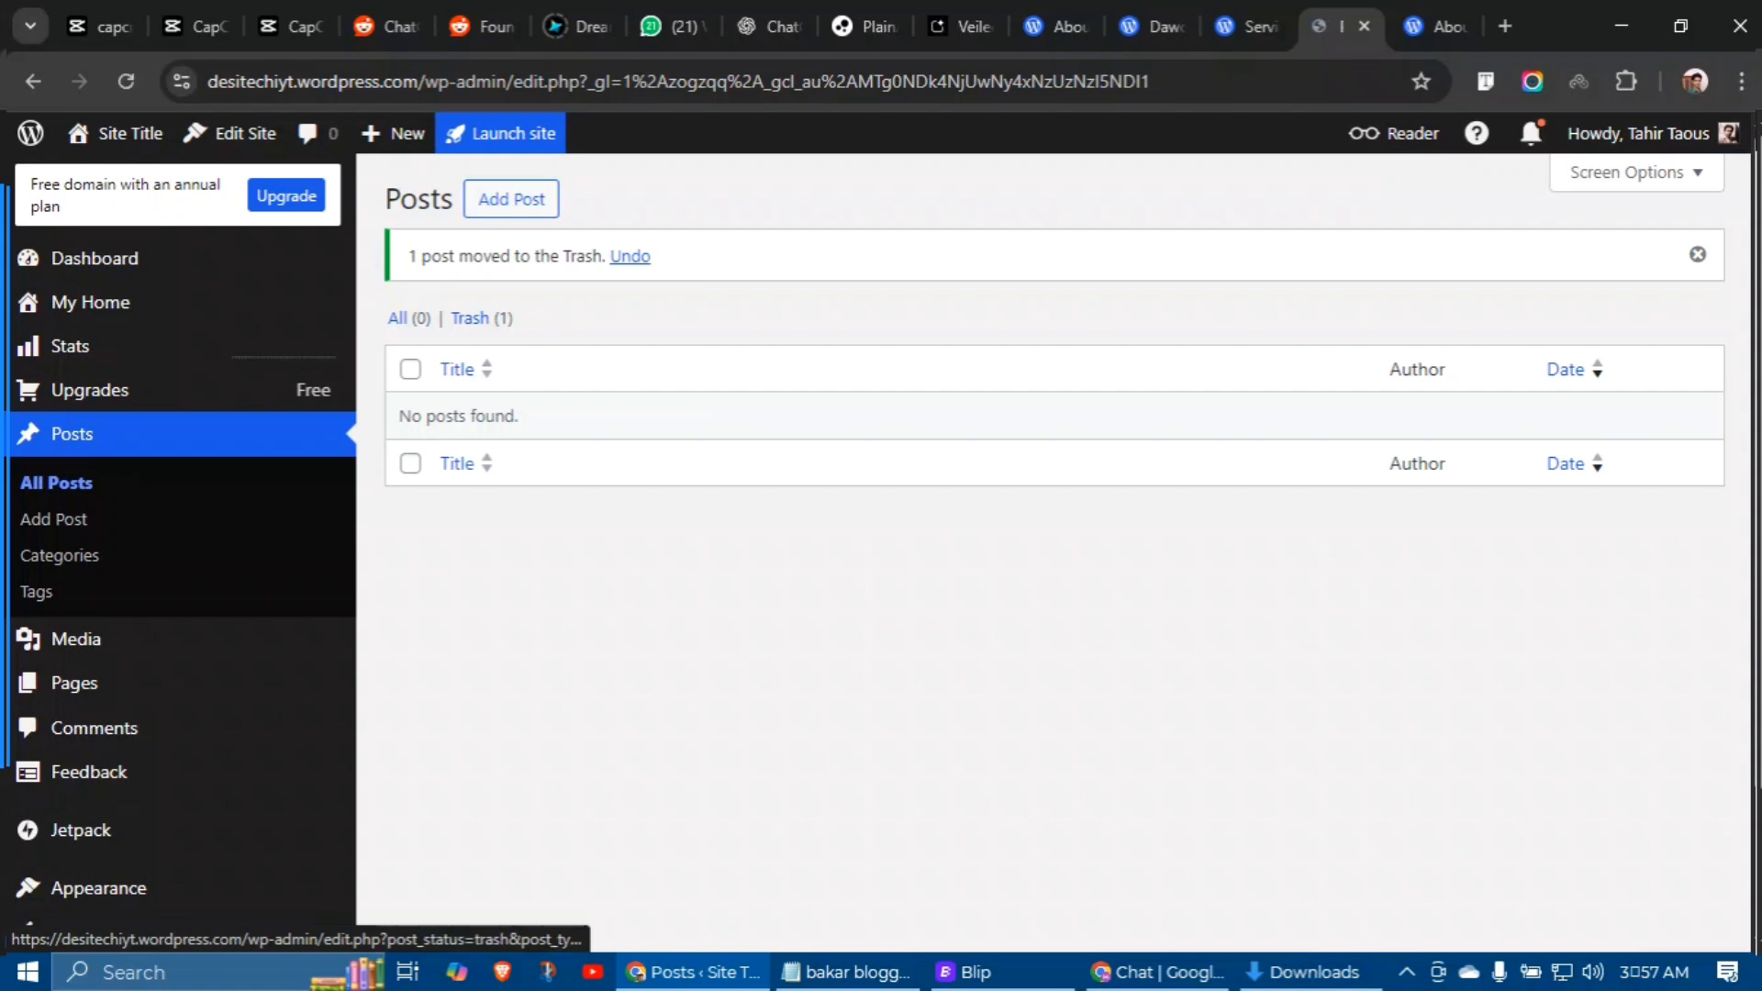
pyautogui.click(469, 318)
pyautogui.click(690, 440)
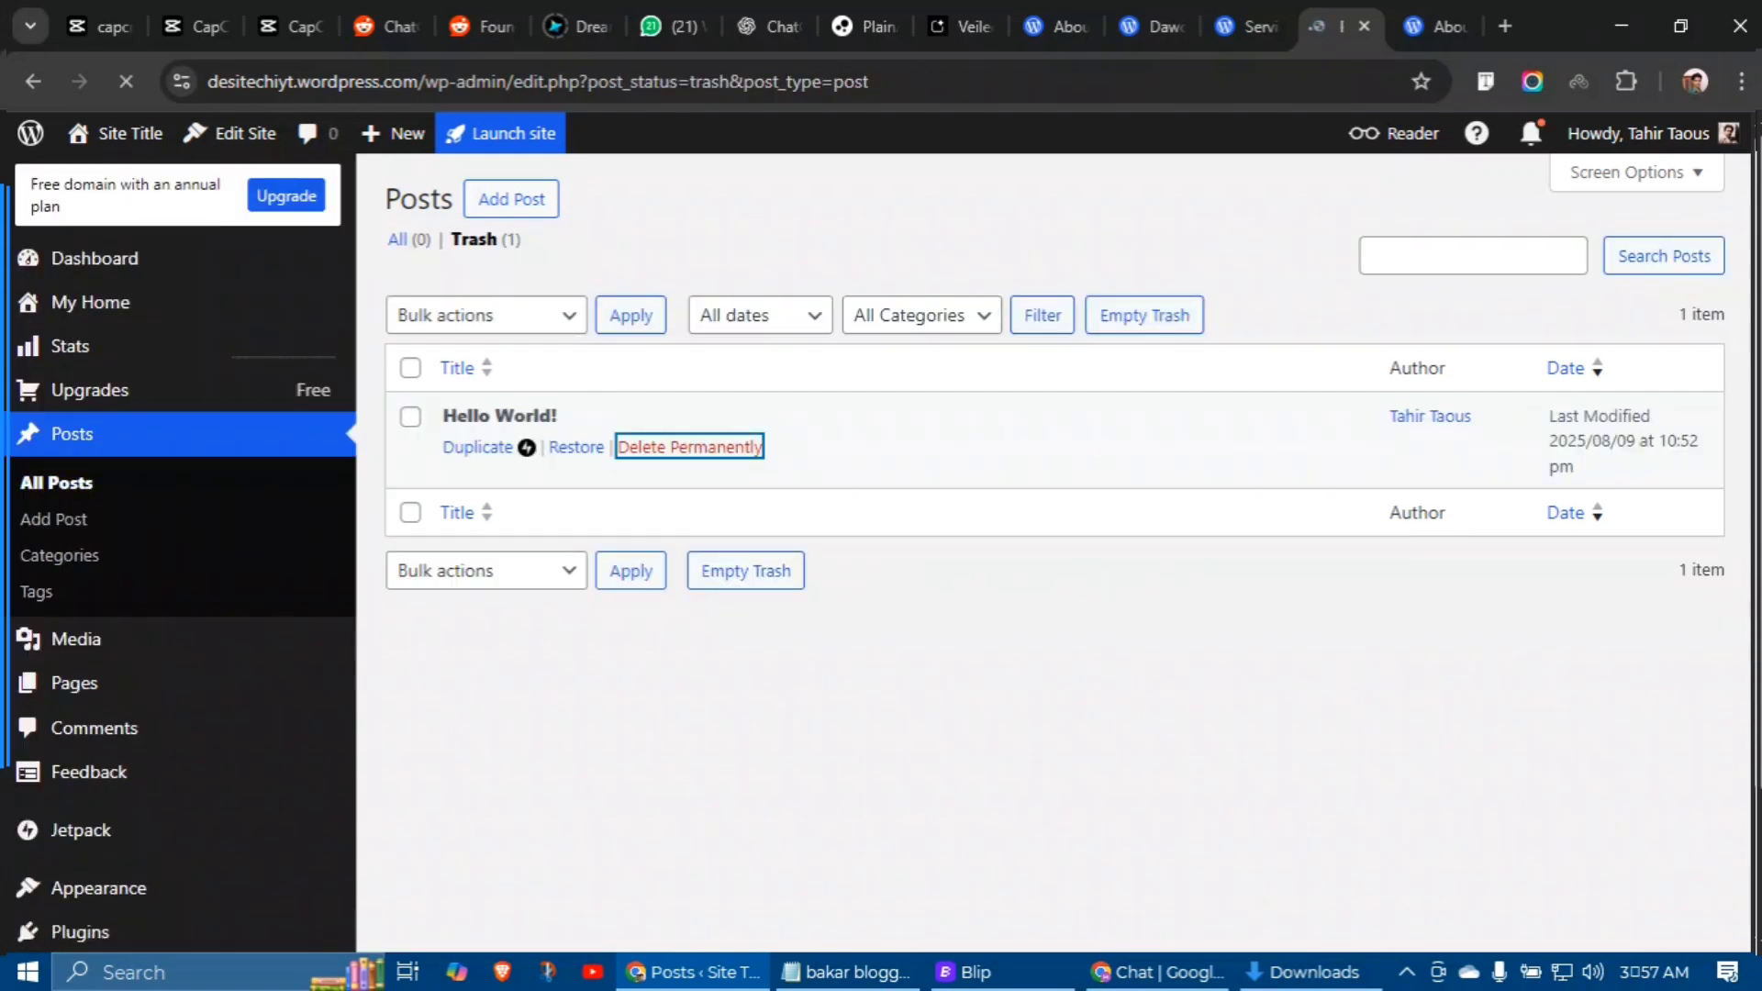
pyautogui.moveTo(73, 682)
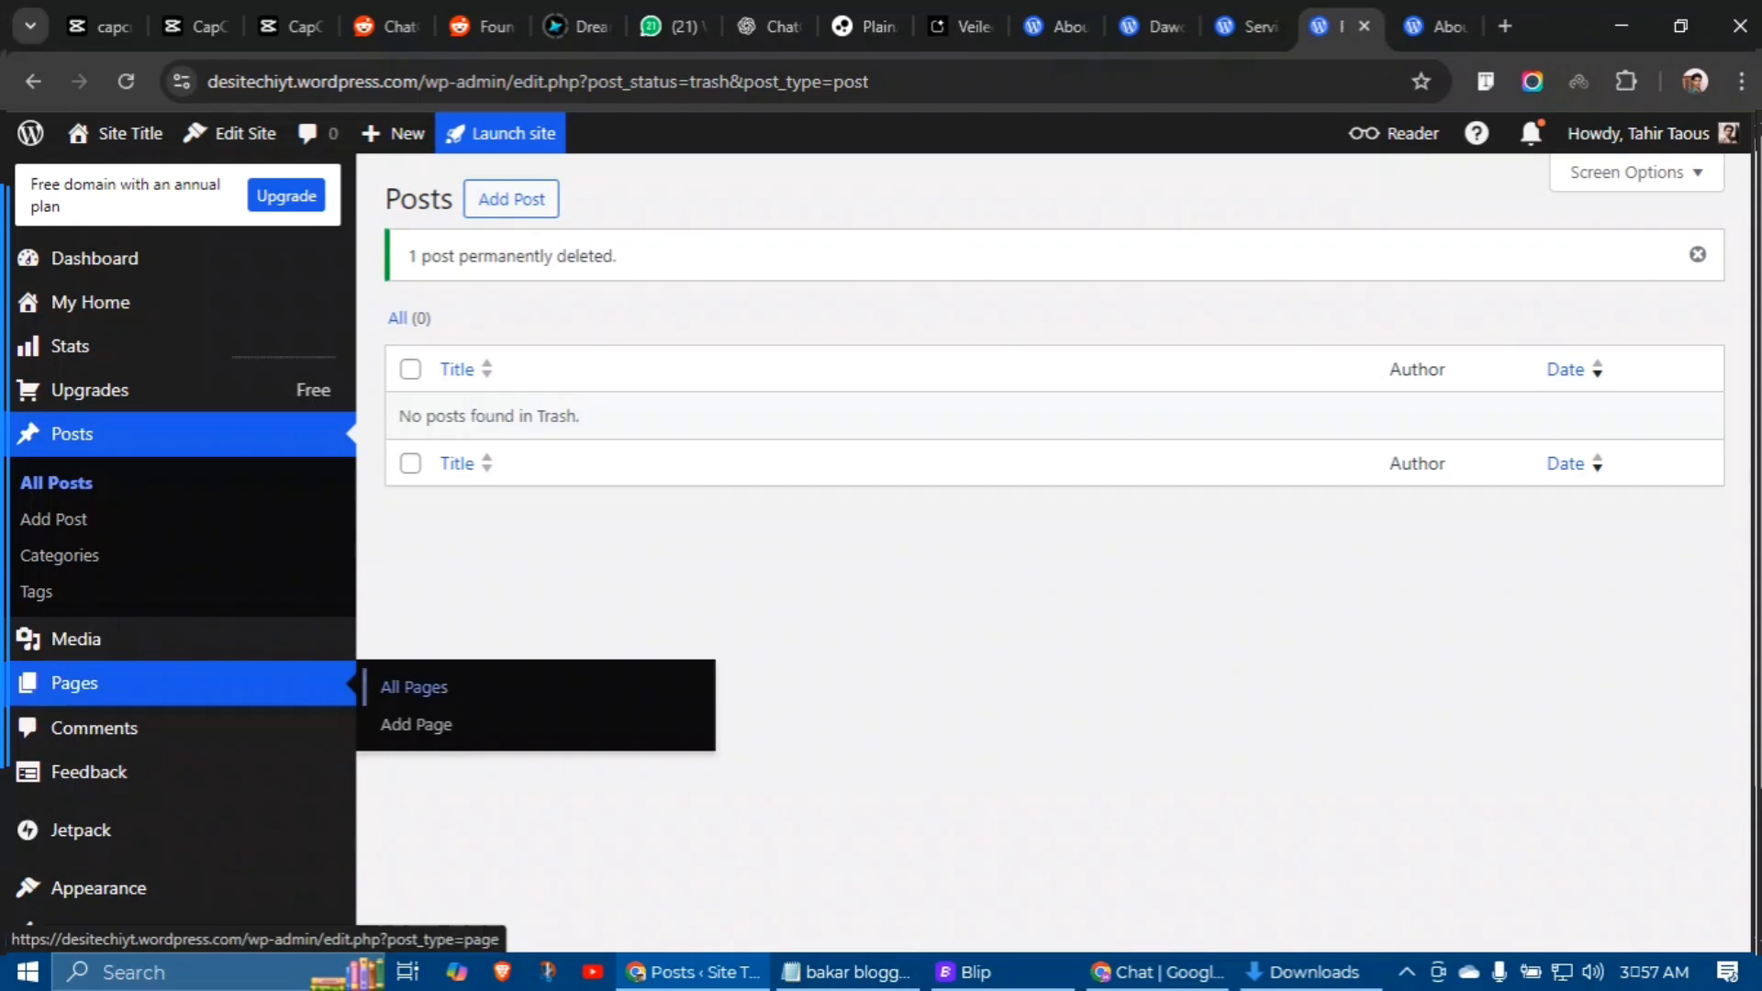
pyautogui.click(413, 683)
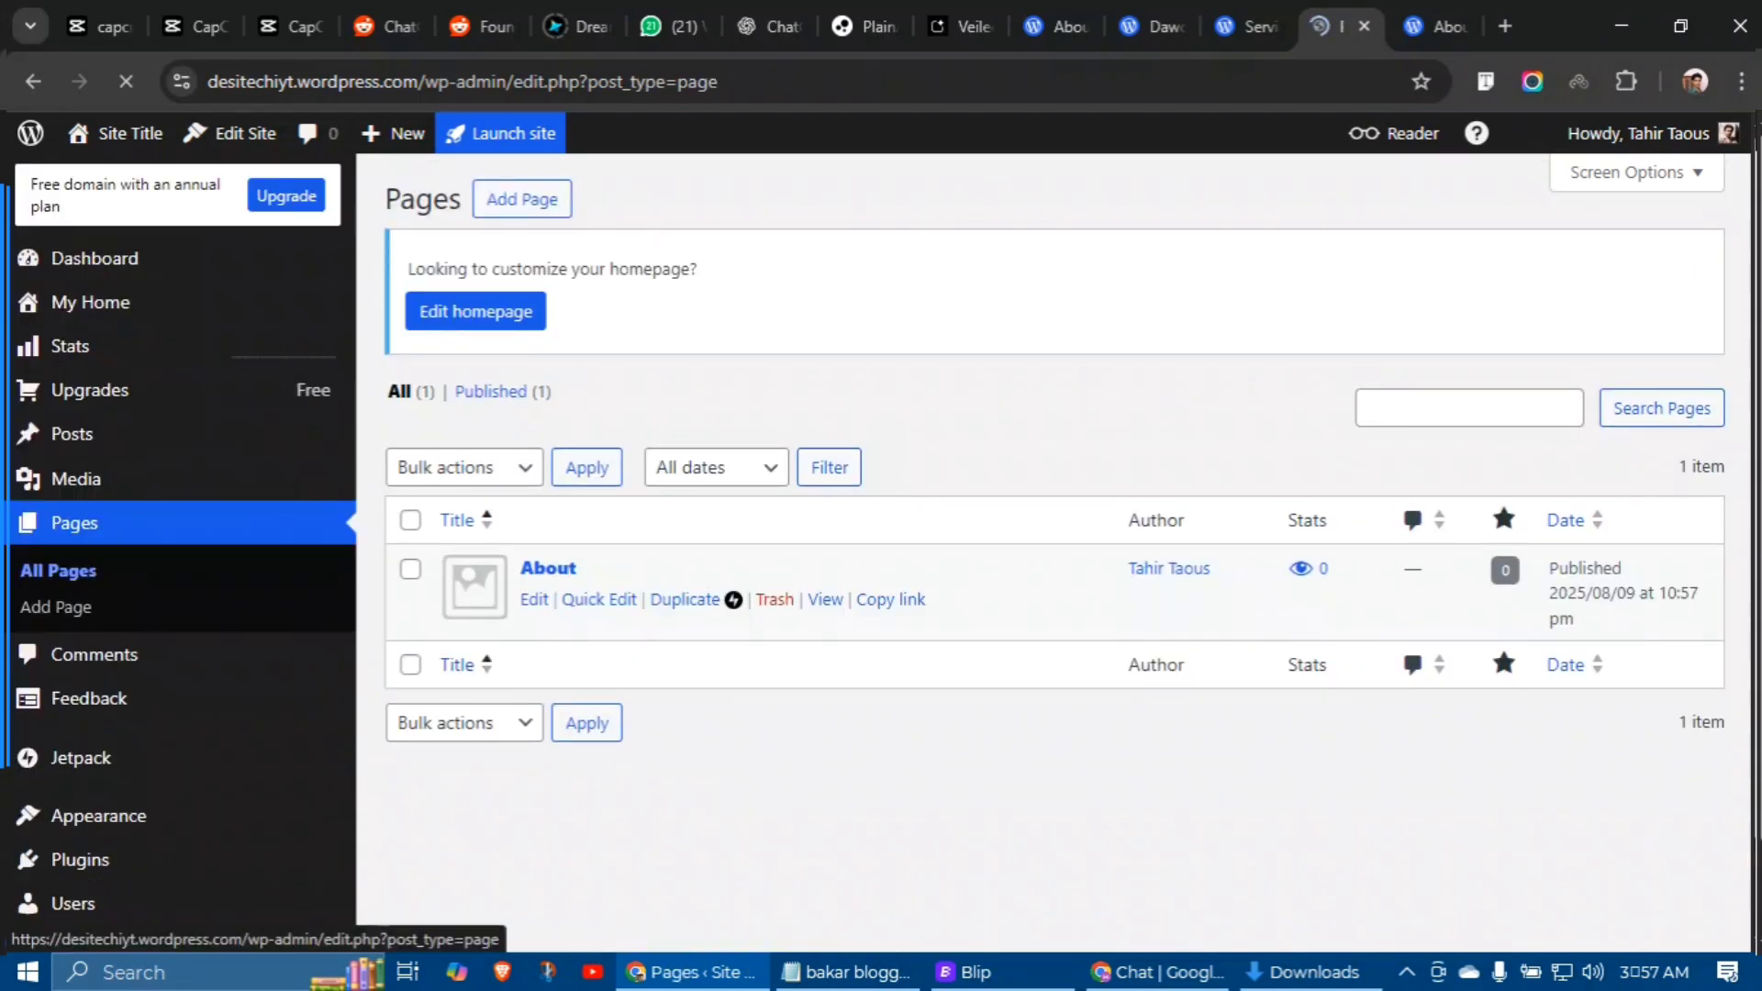
# Step: Trash the About page and reload its live tab to confirm Page Not Found
pyautogui.click(773, 600)
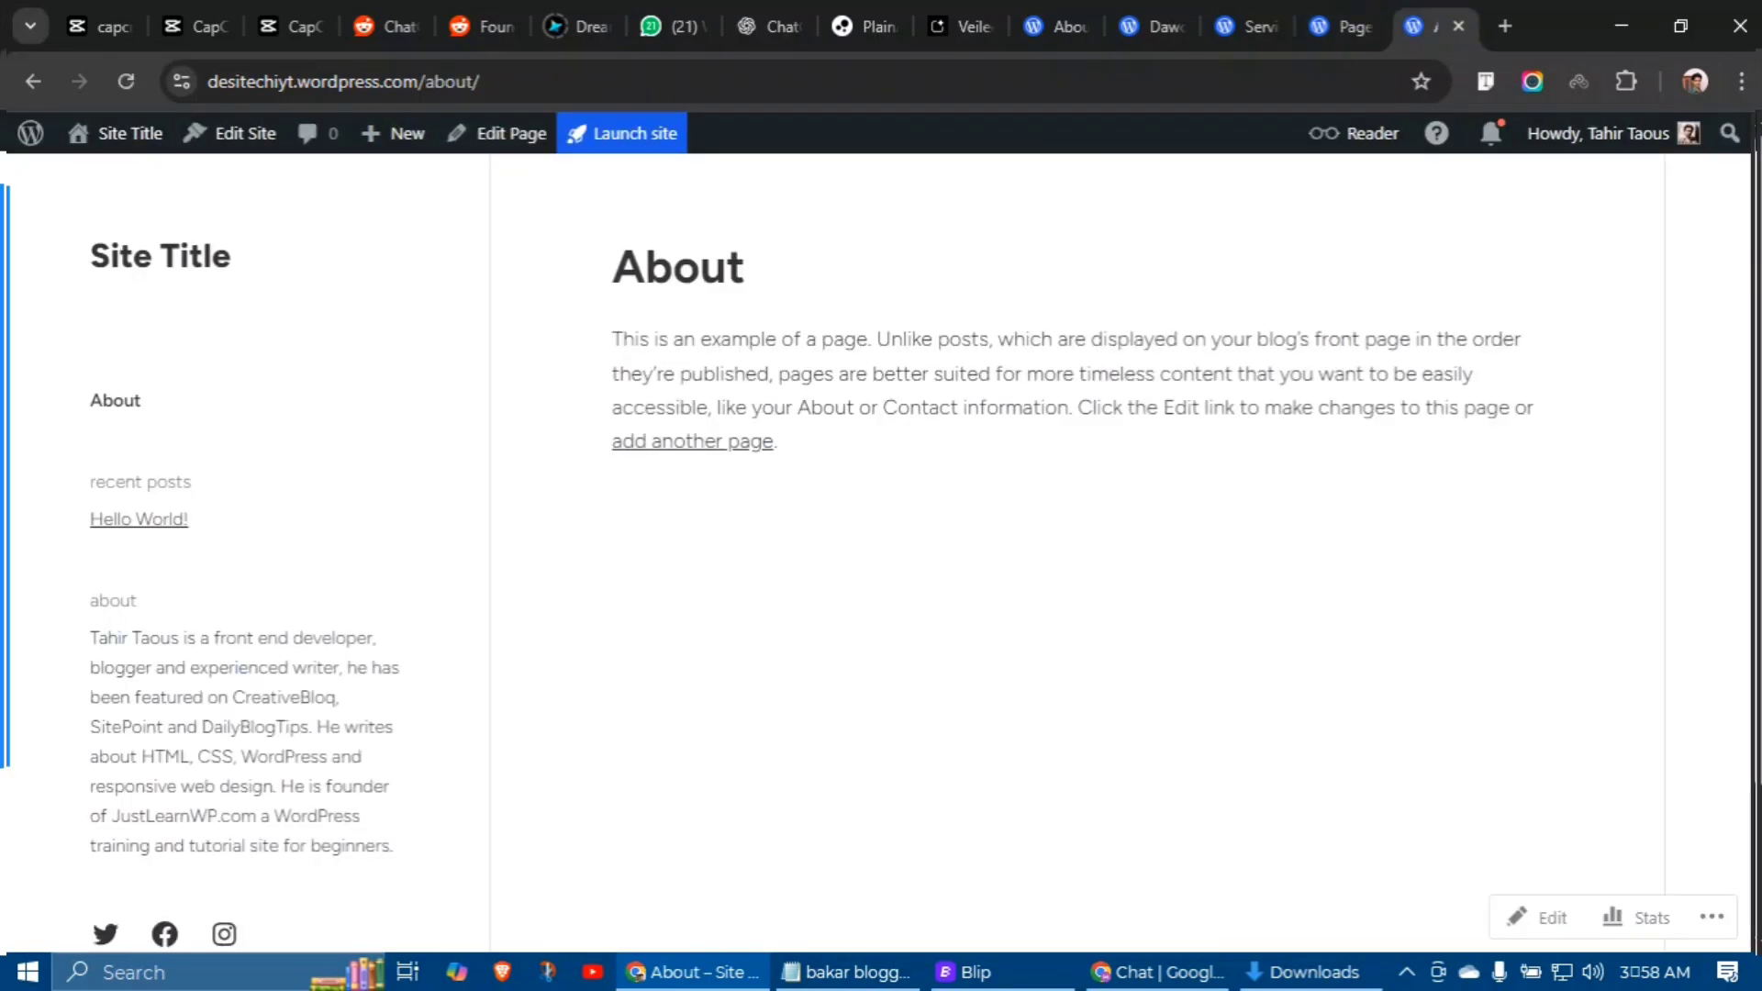
pyautogui.click(1431, 26)
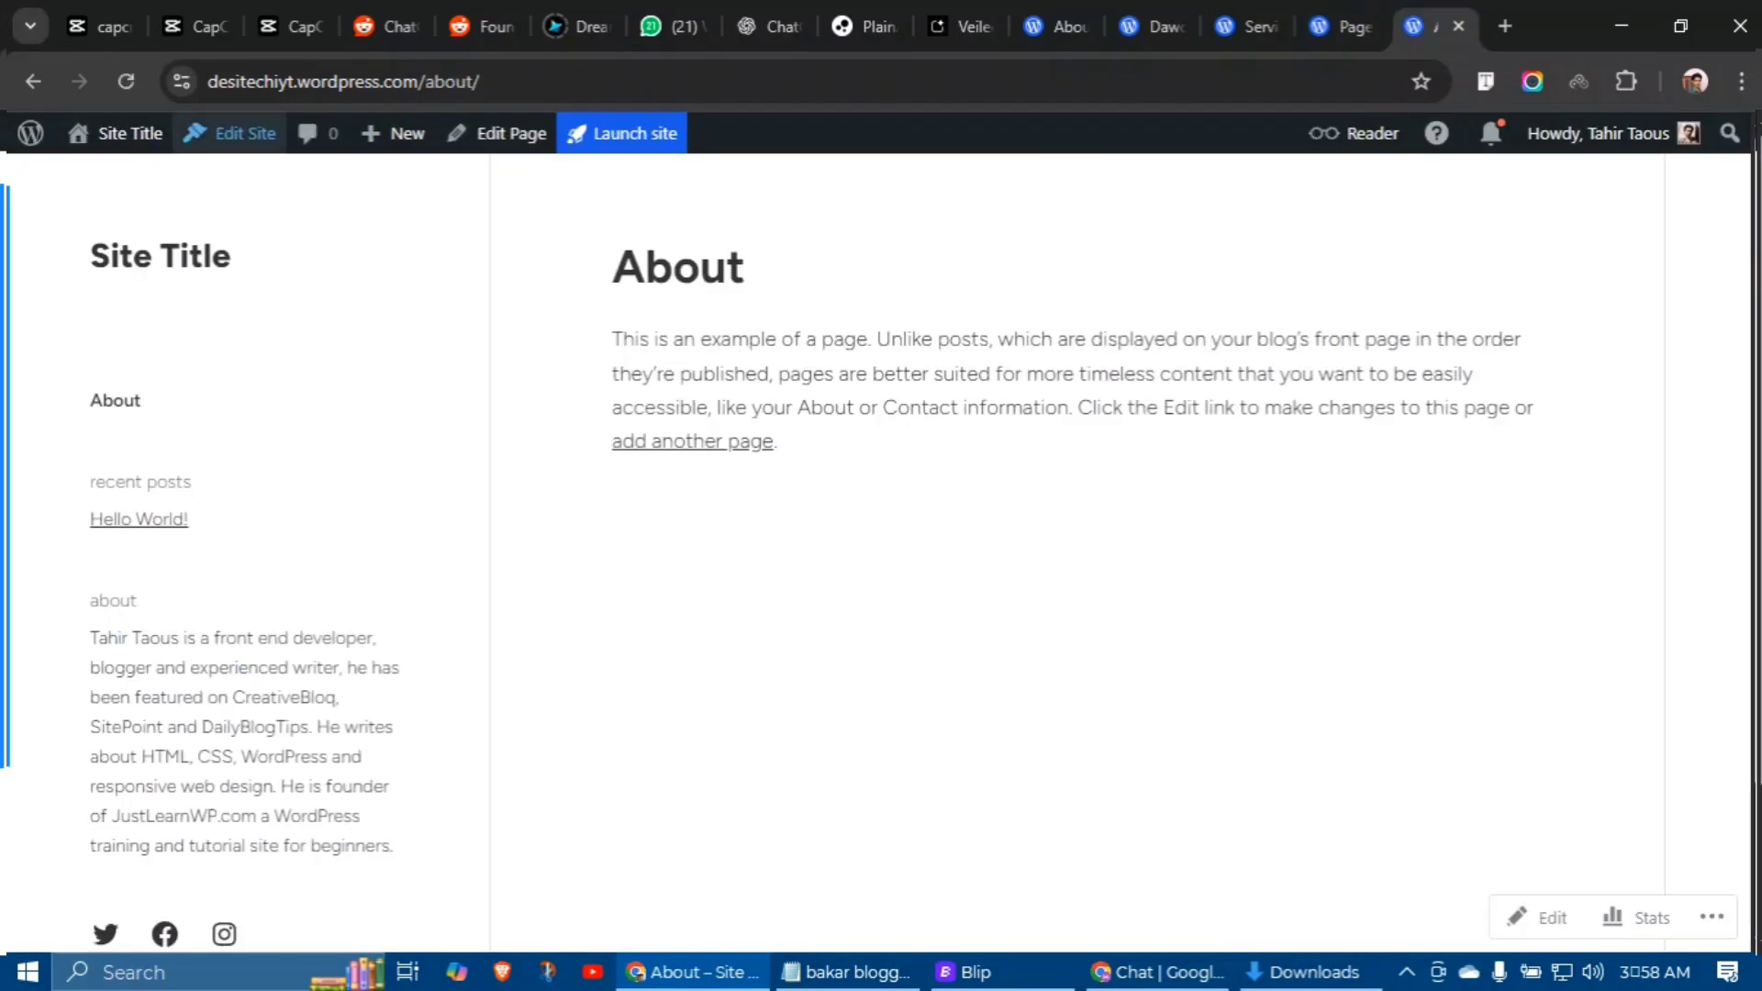
pyautogui.click(125, 80)
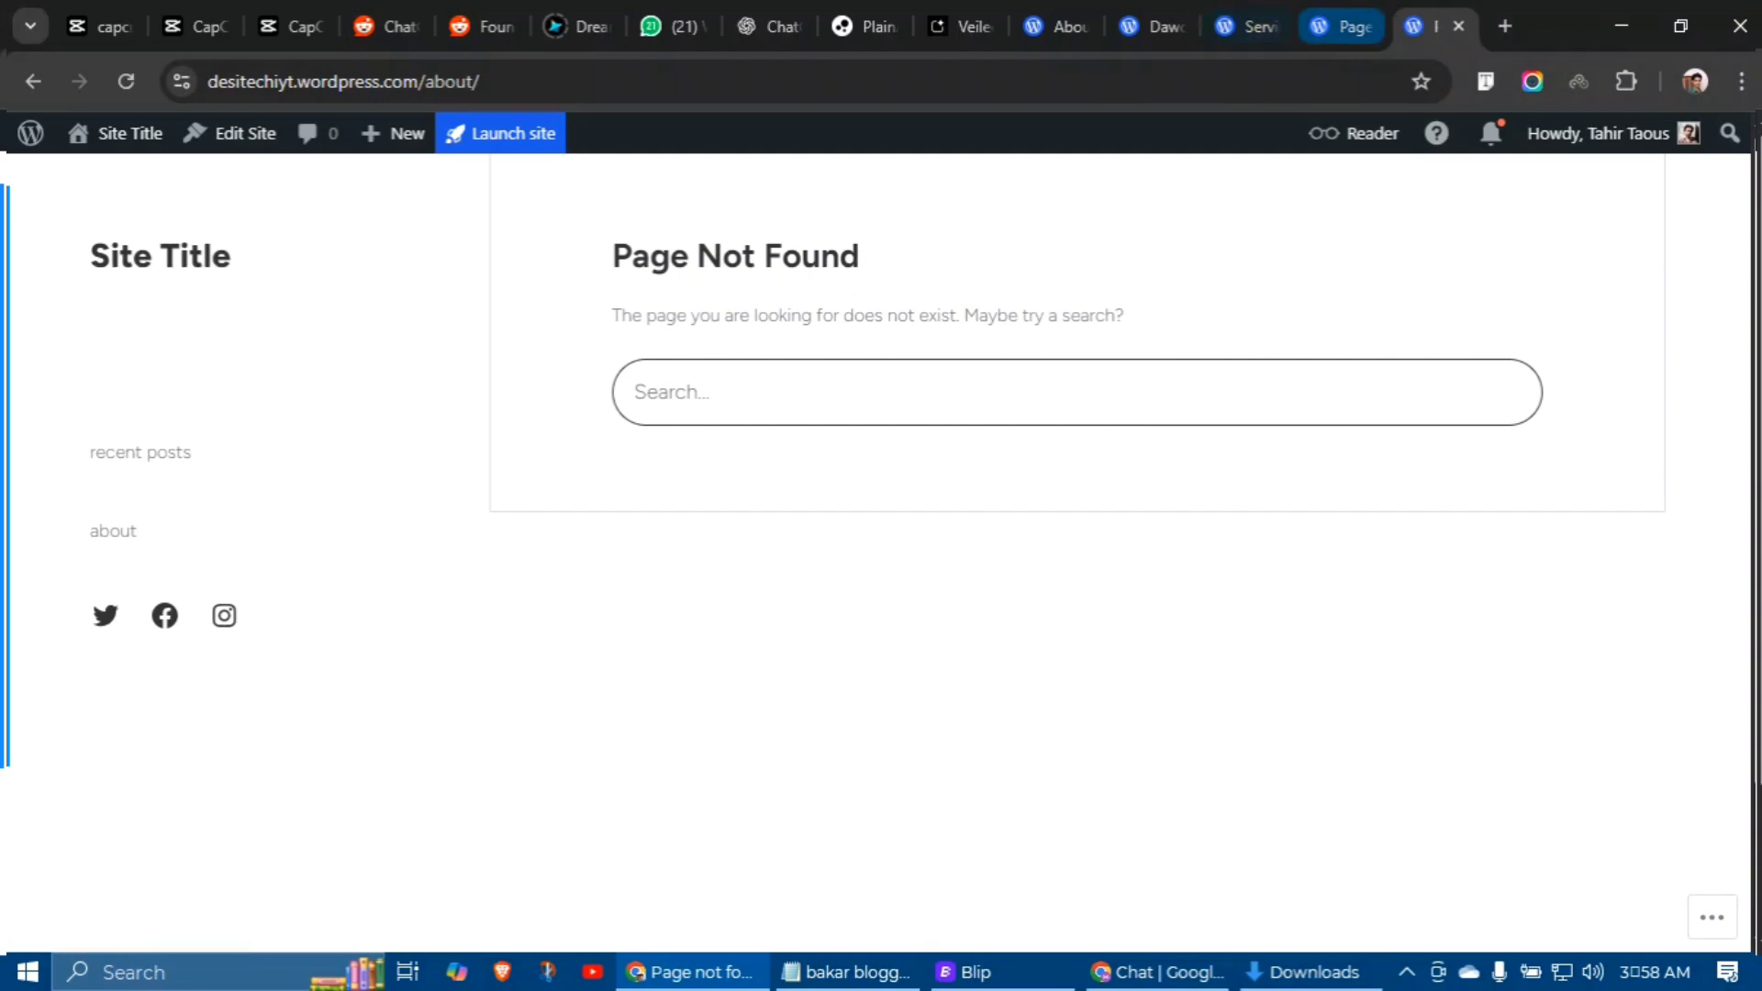
pyautogui.click(1341, 26)
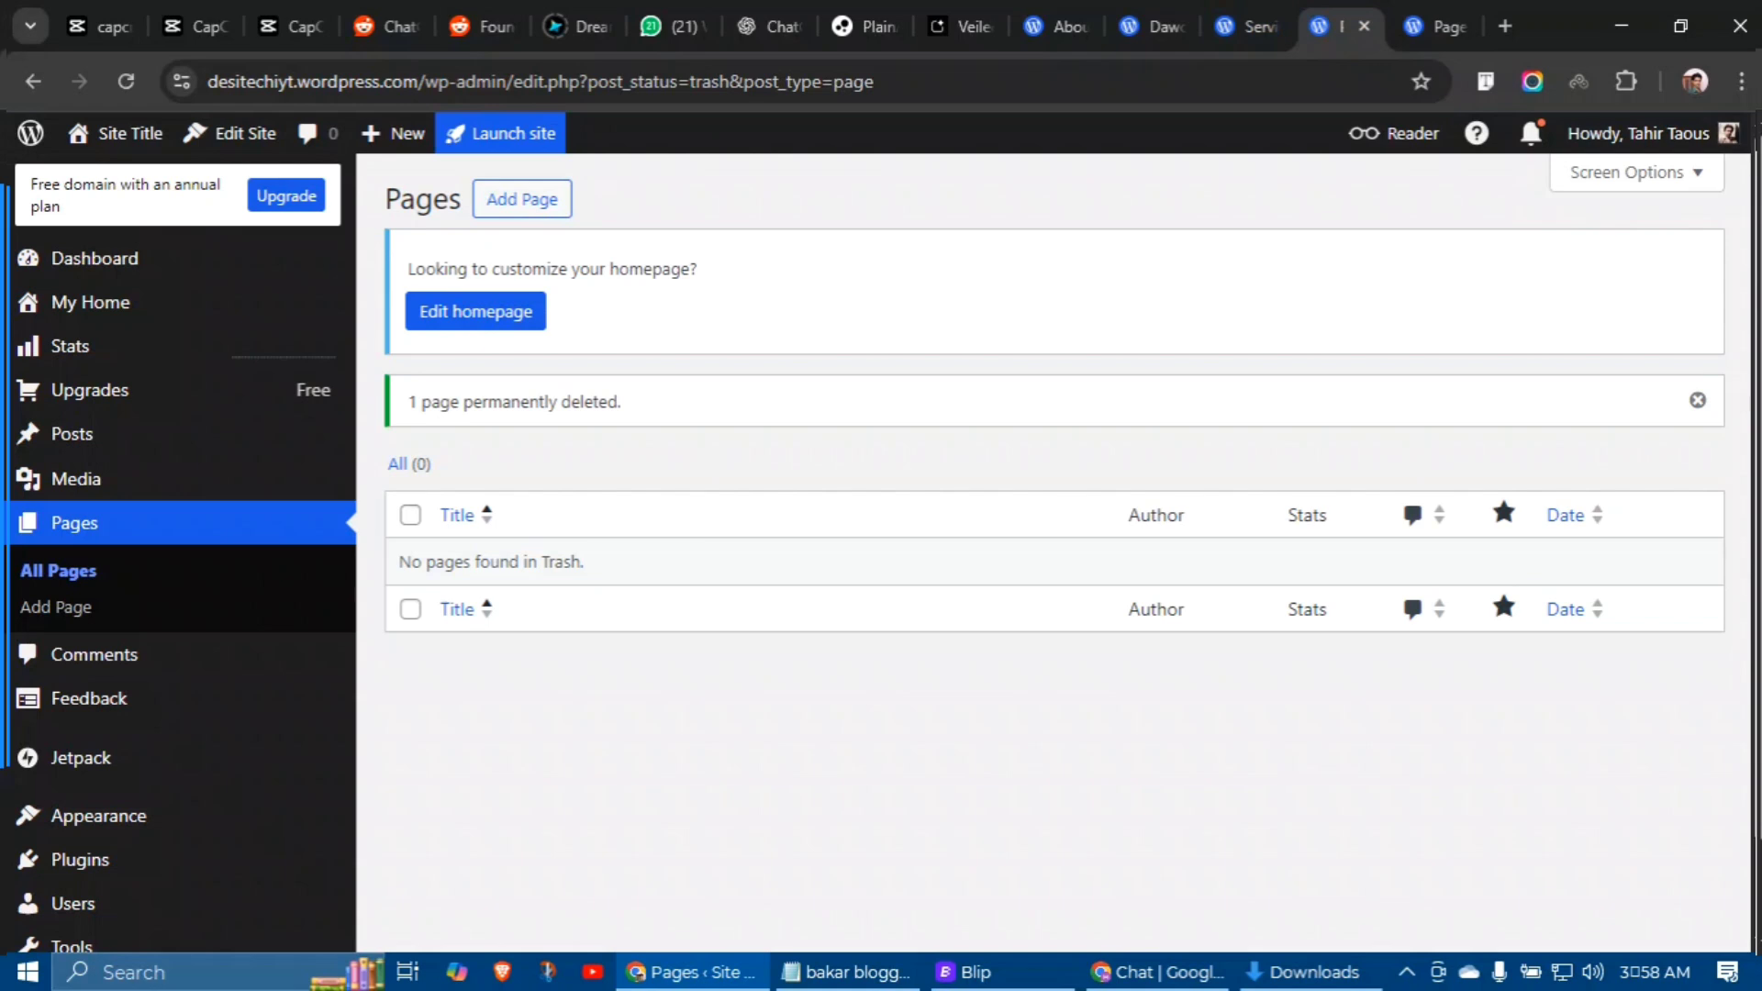
pyautogui.moveTo(119, 133)
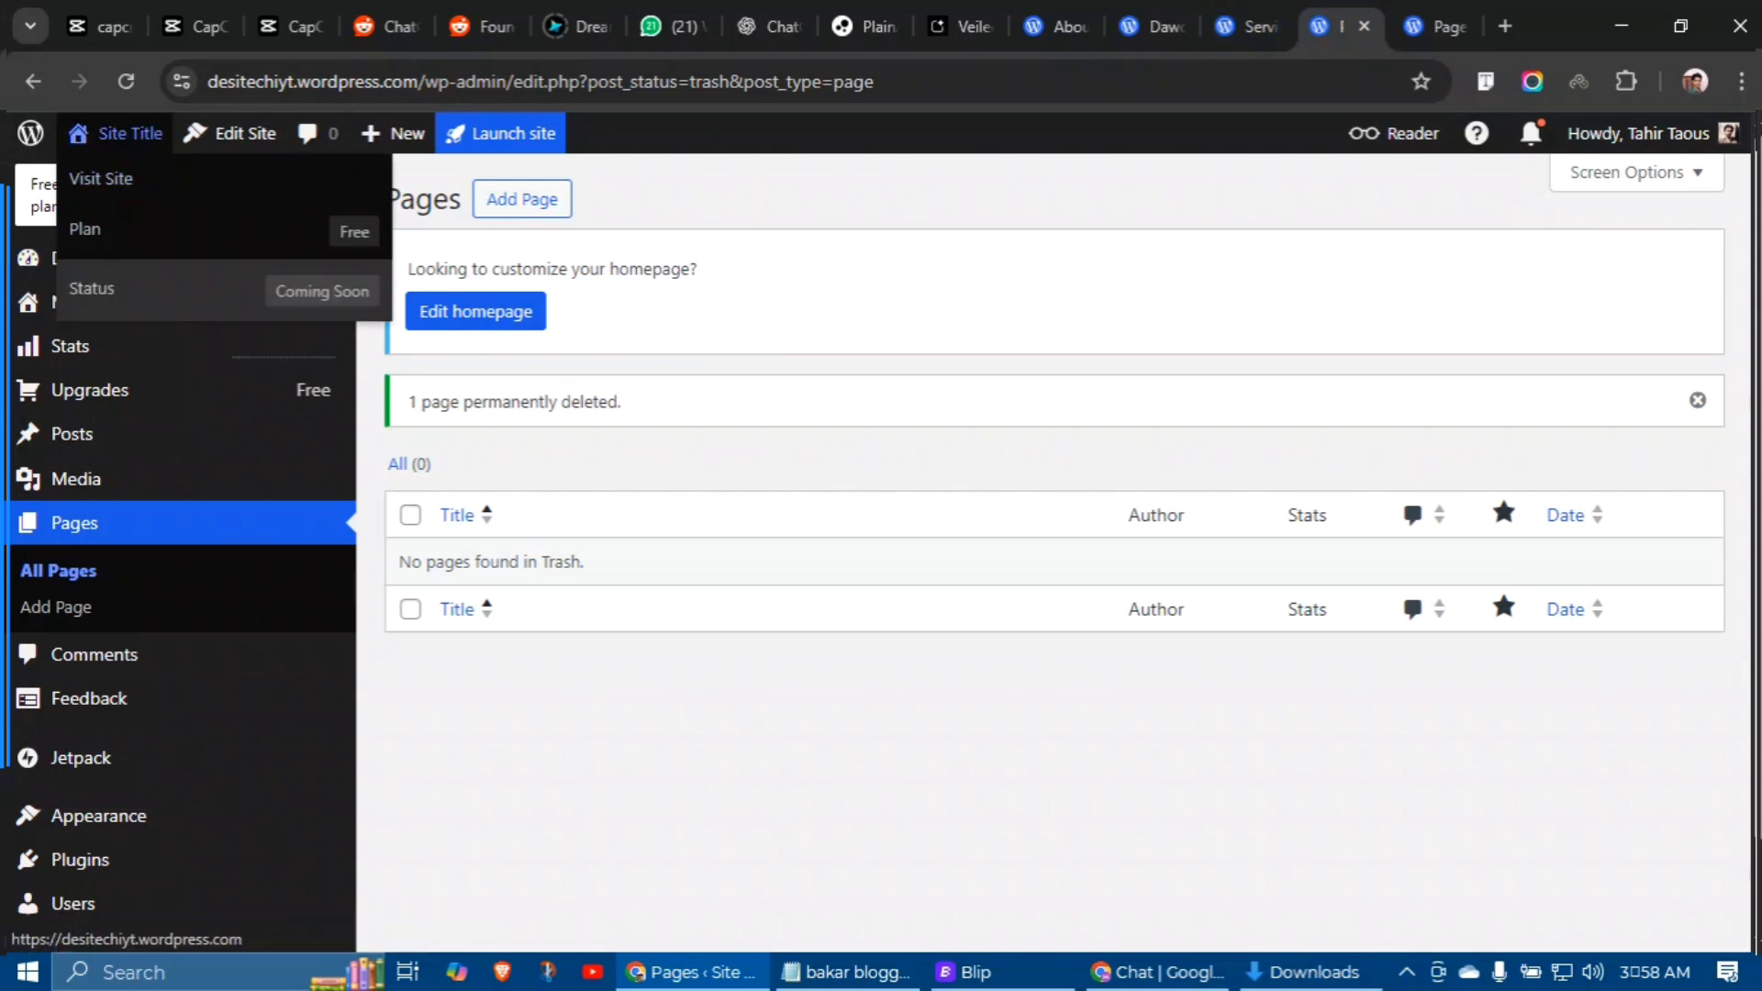
pyautogui.moveTo(92, 816)
pyautogui.scroll(-1, 91, 807)
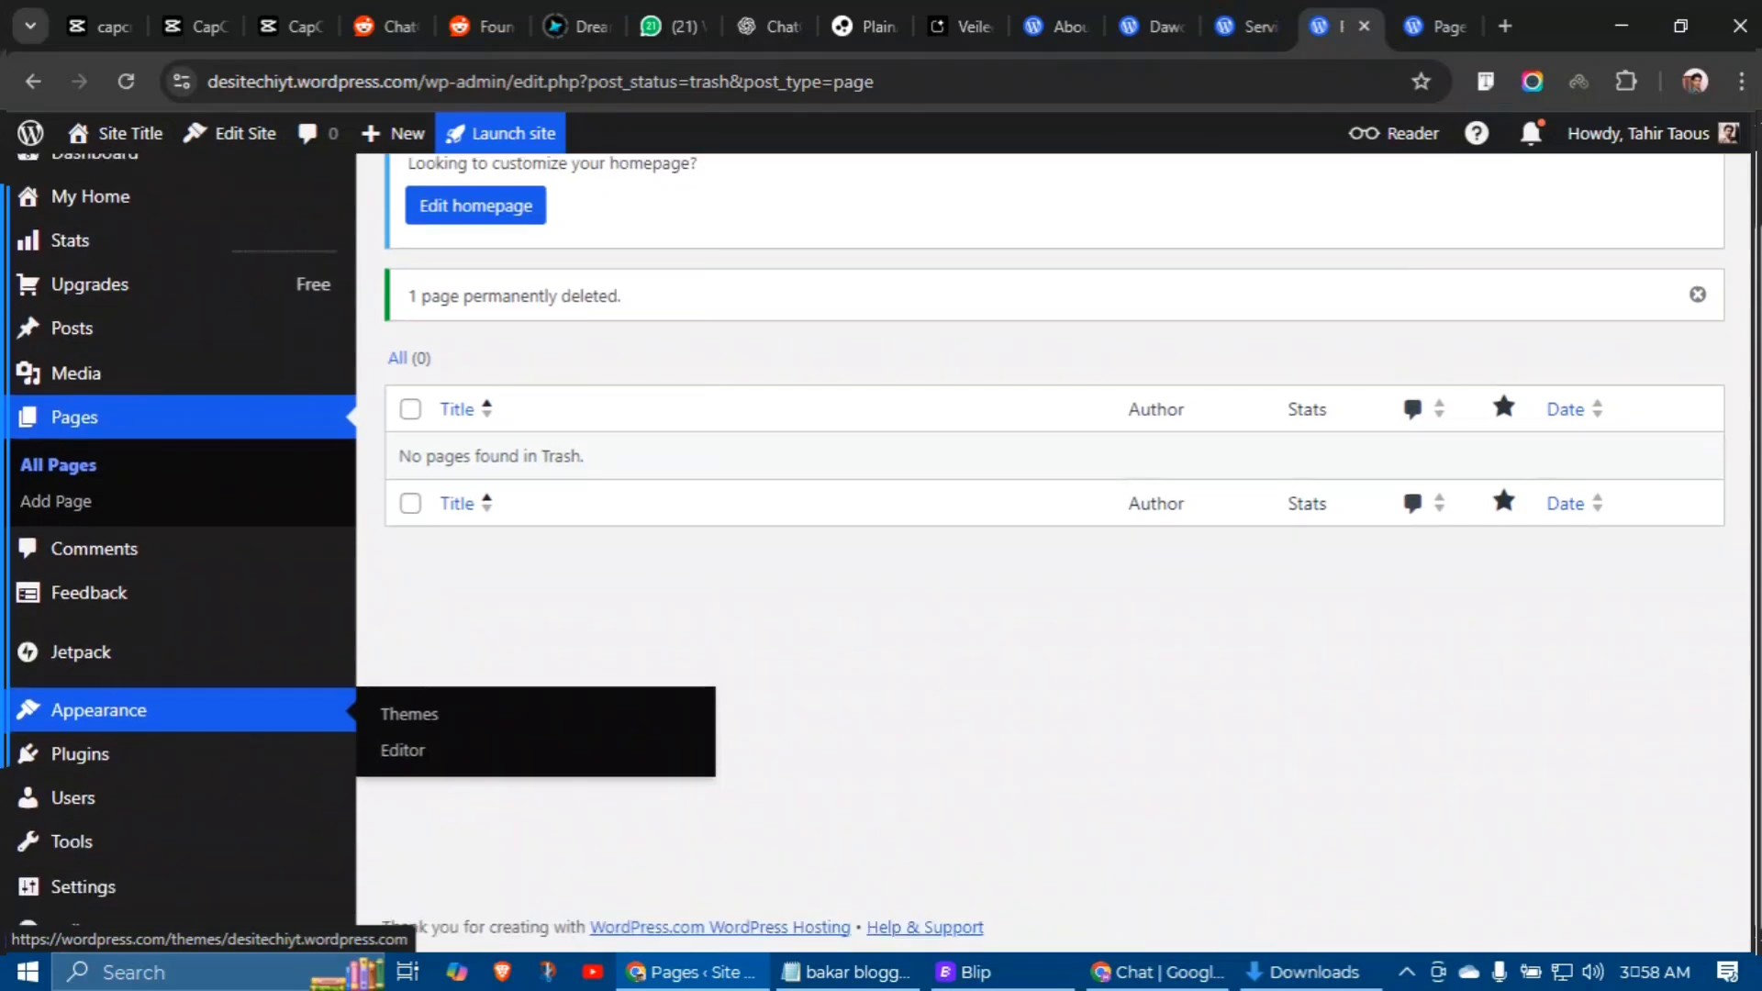
# Step: Set the site title to 'DesiTechi YT', save, and check it on the live site
pyautogui.moveTo(82, 887)
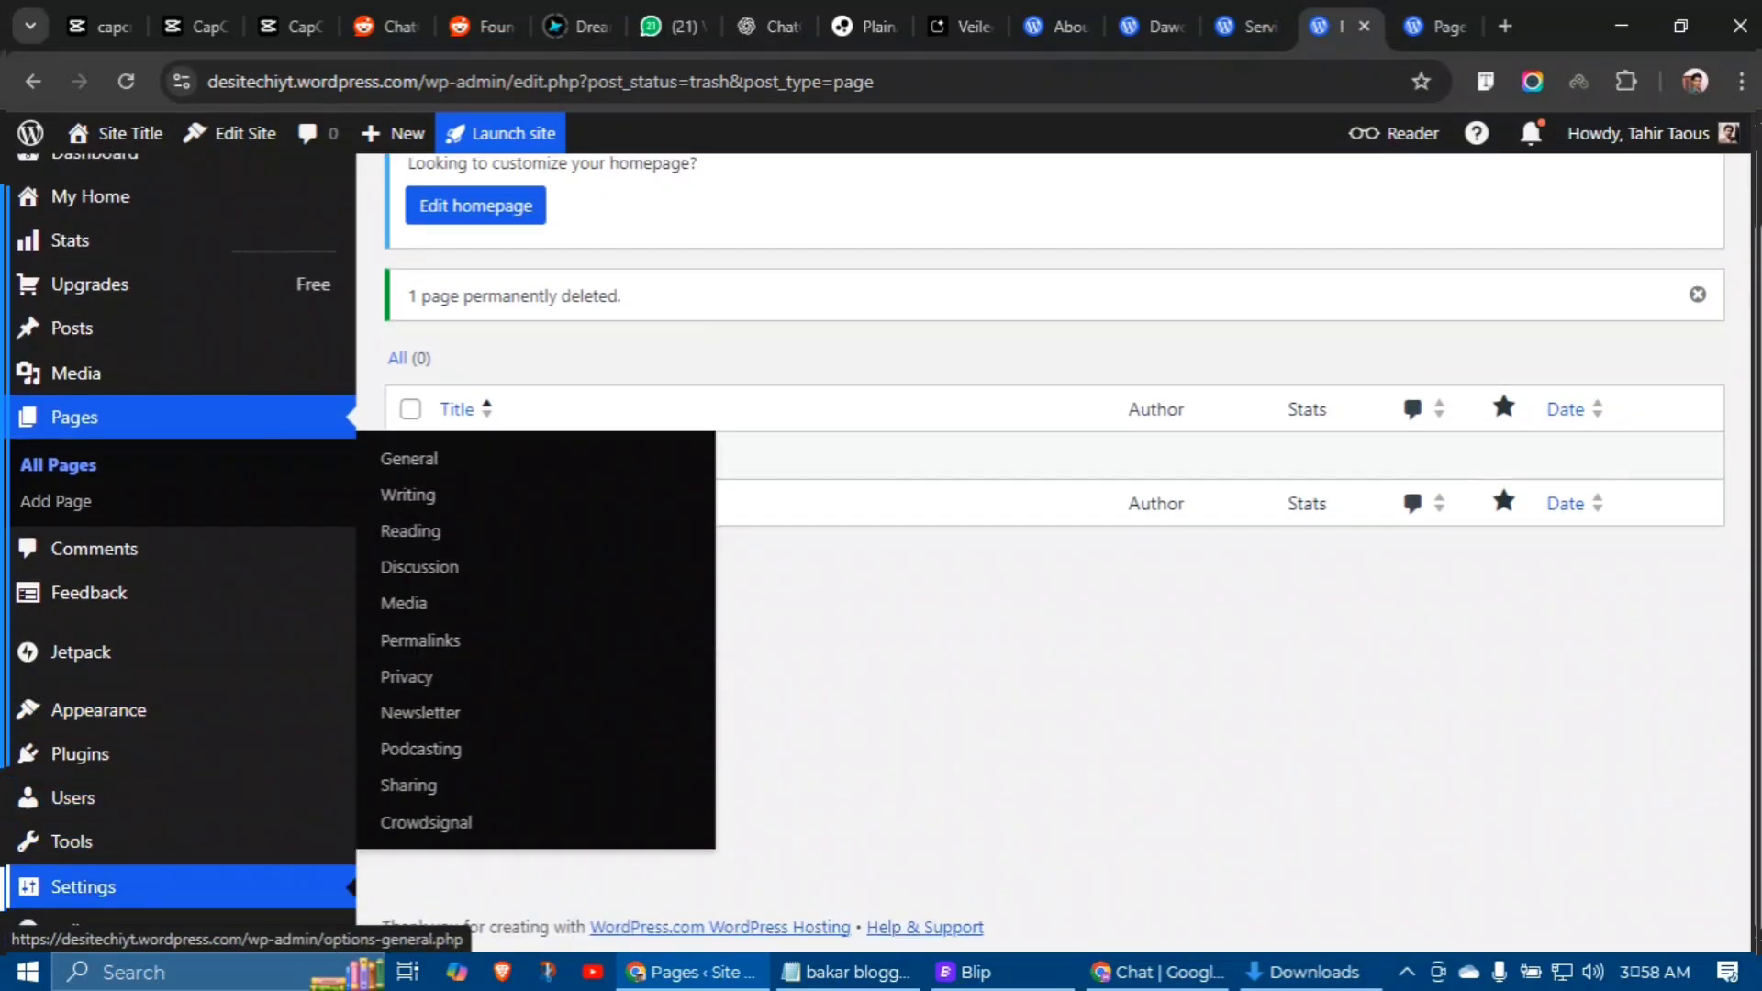
pyautogui.click(440, 457)
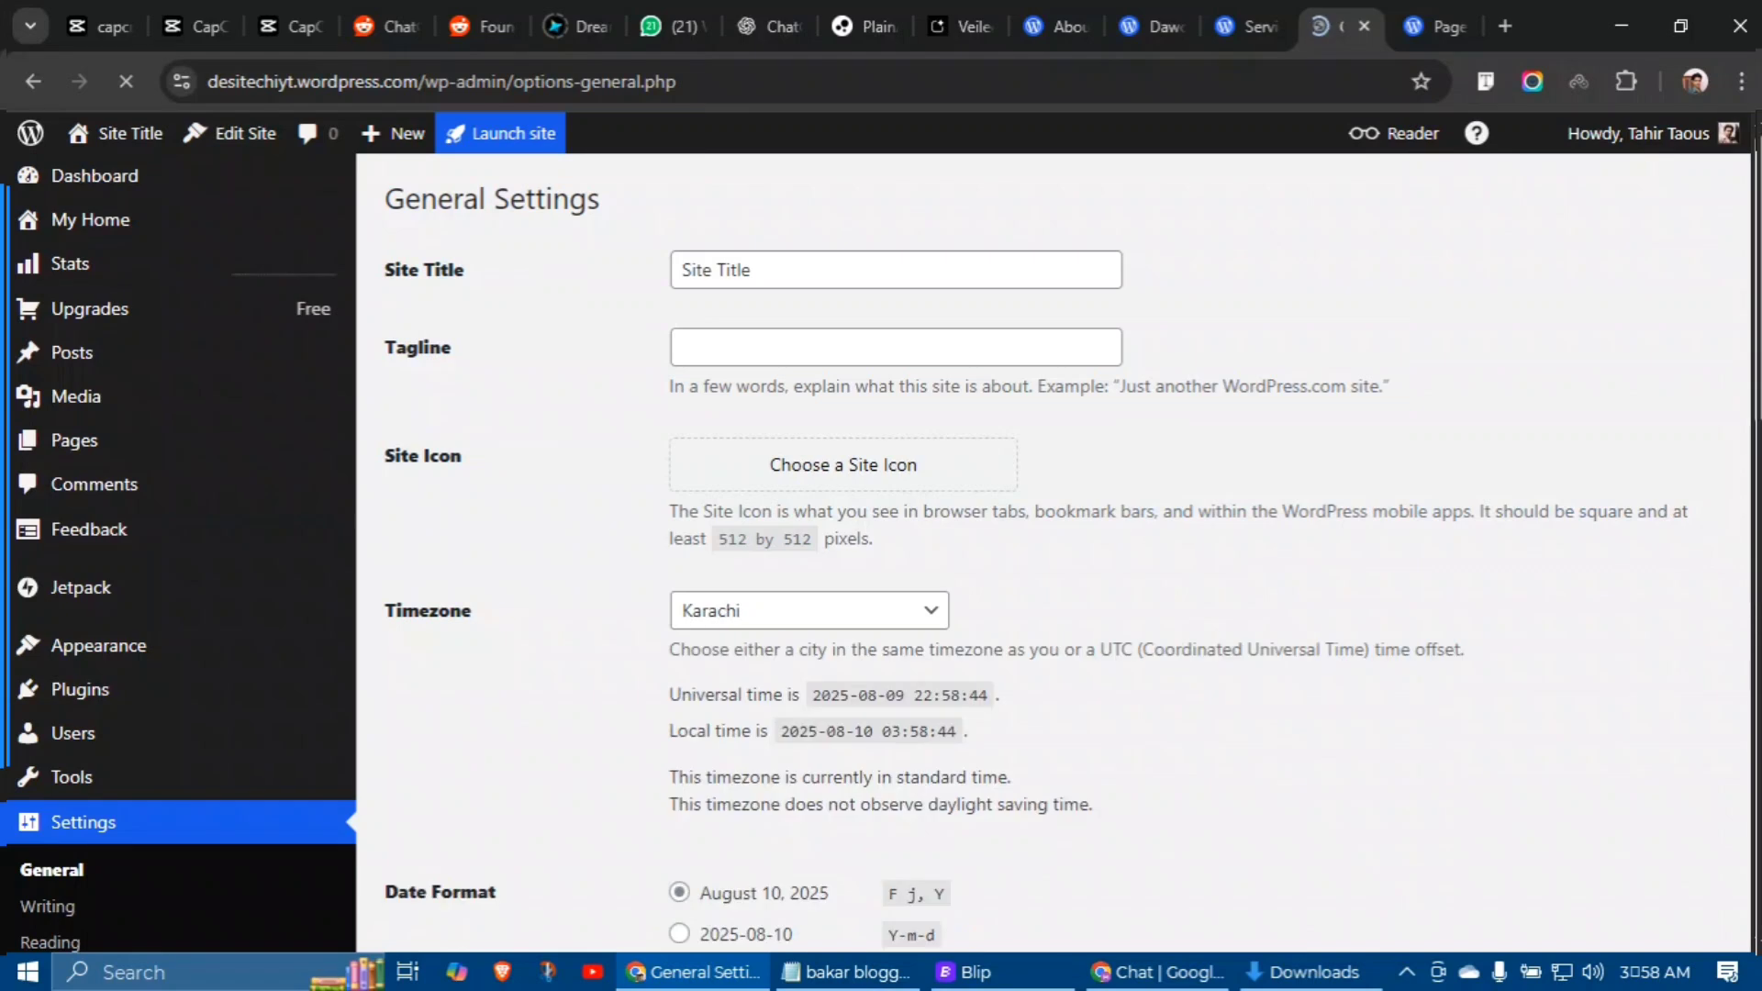
pyautogui.click(767, 249)
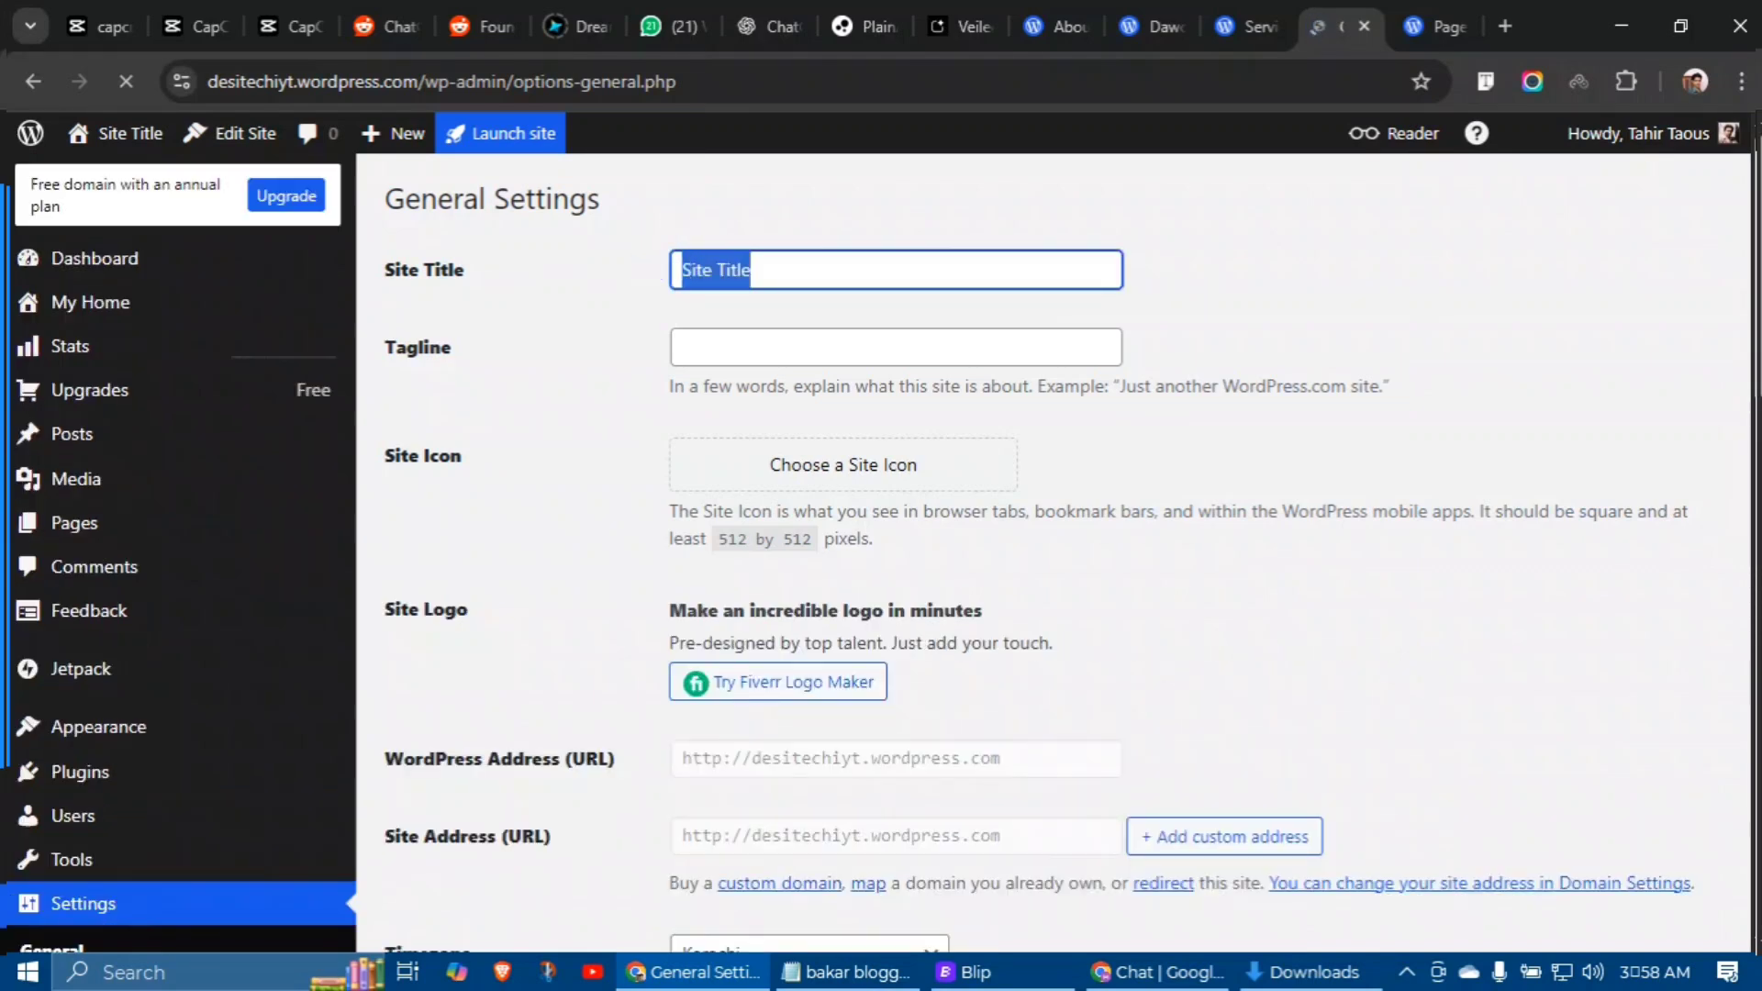
pyautogui.write('Desi')
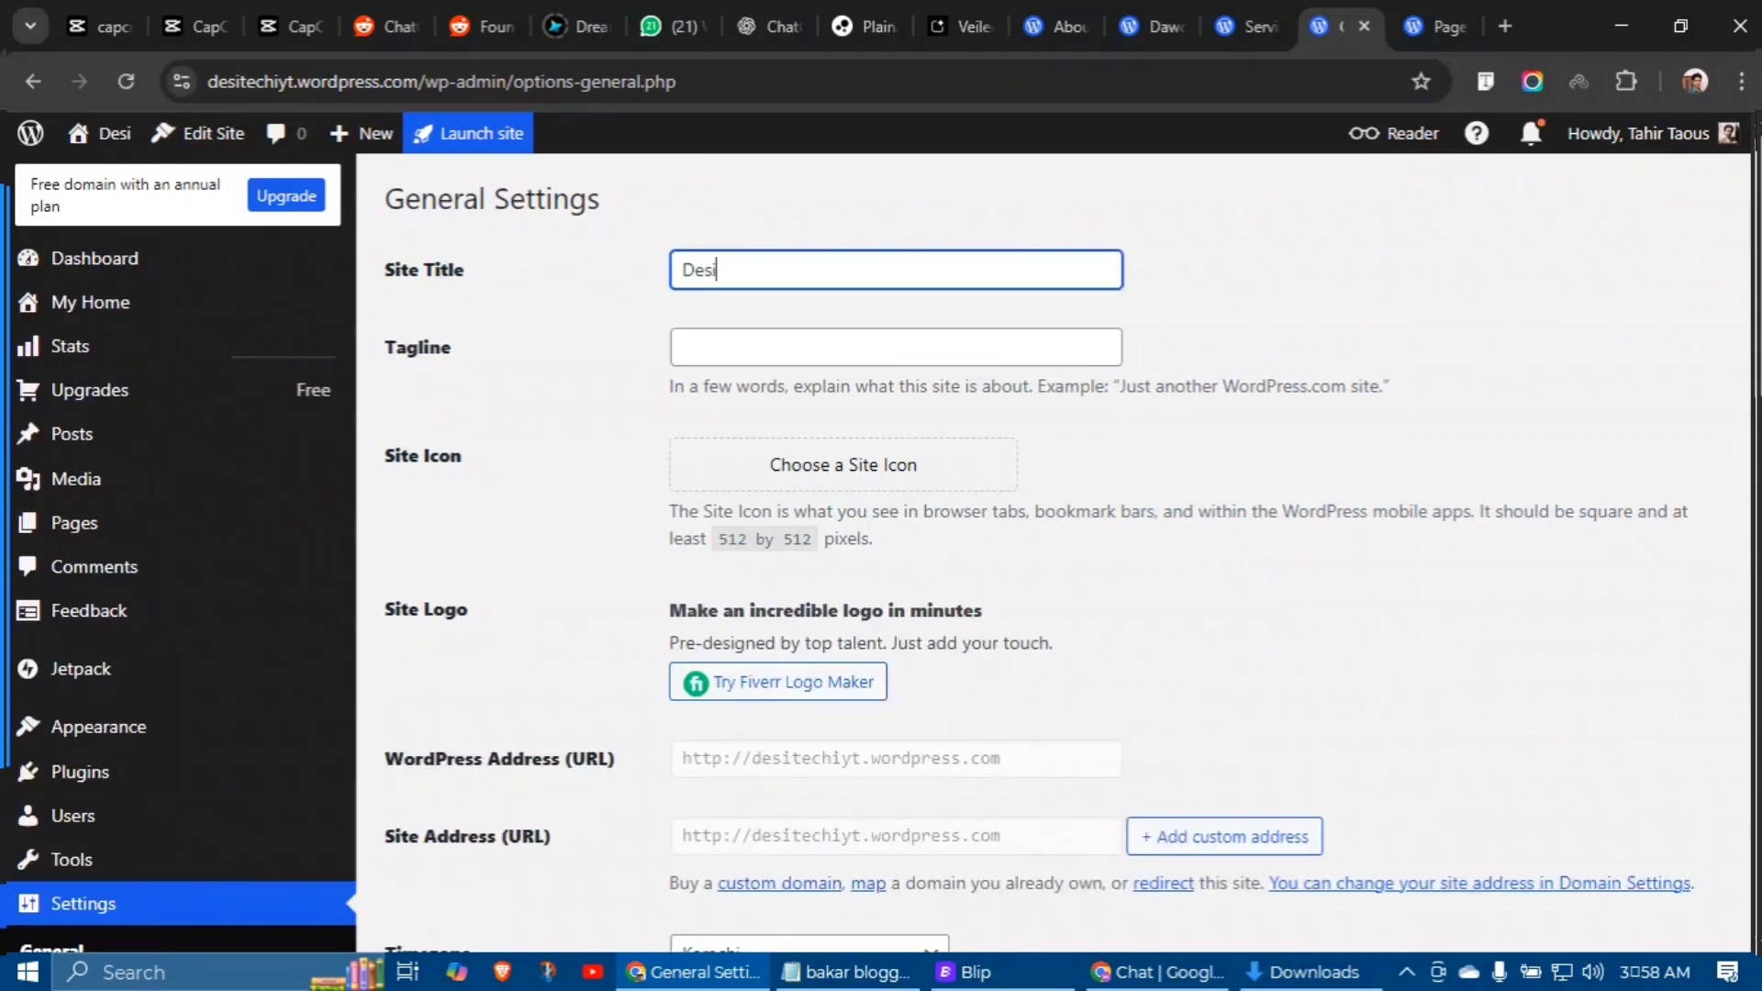
pyautogui.write('Techi Y')
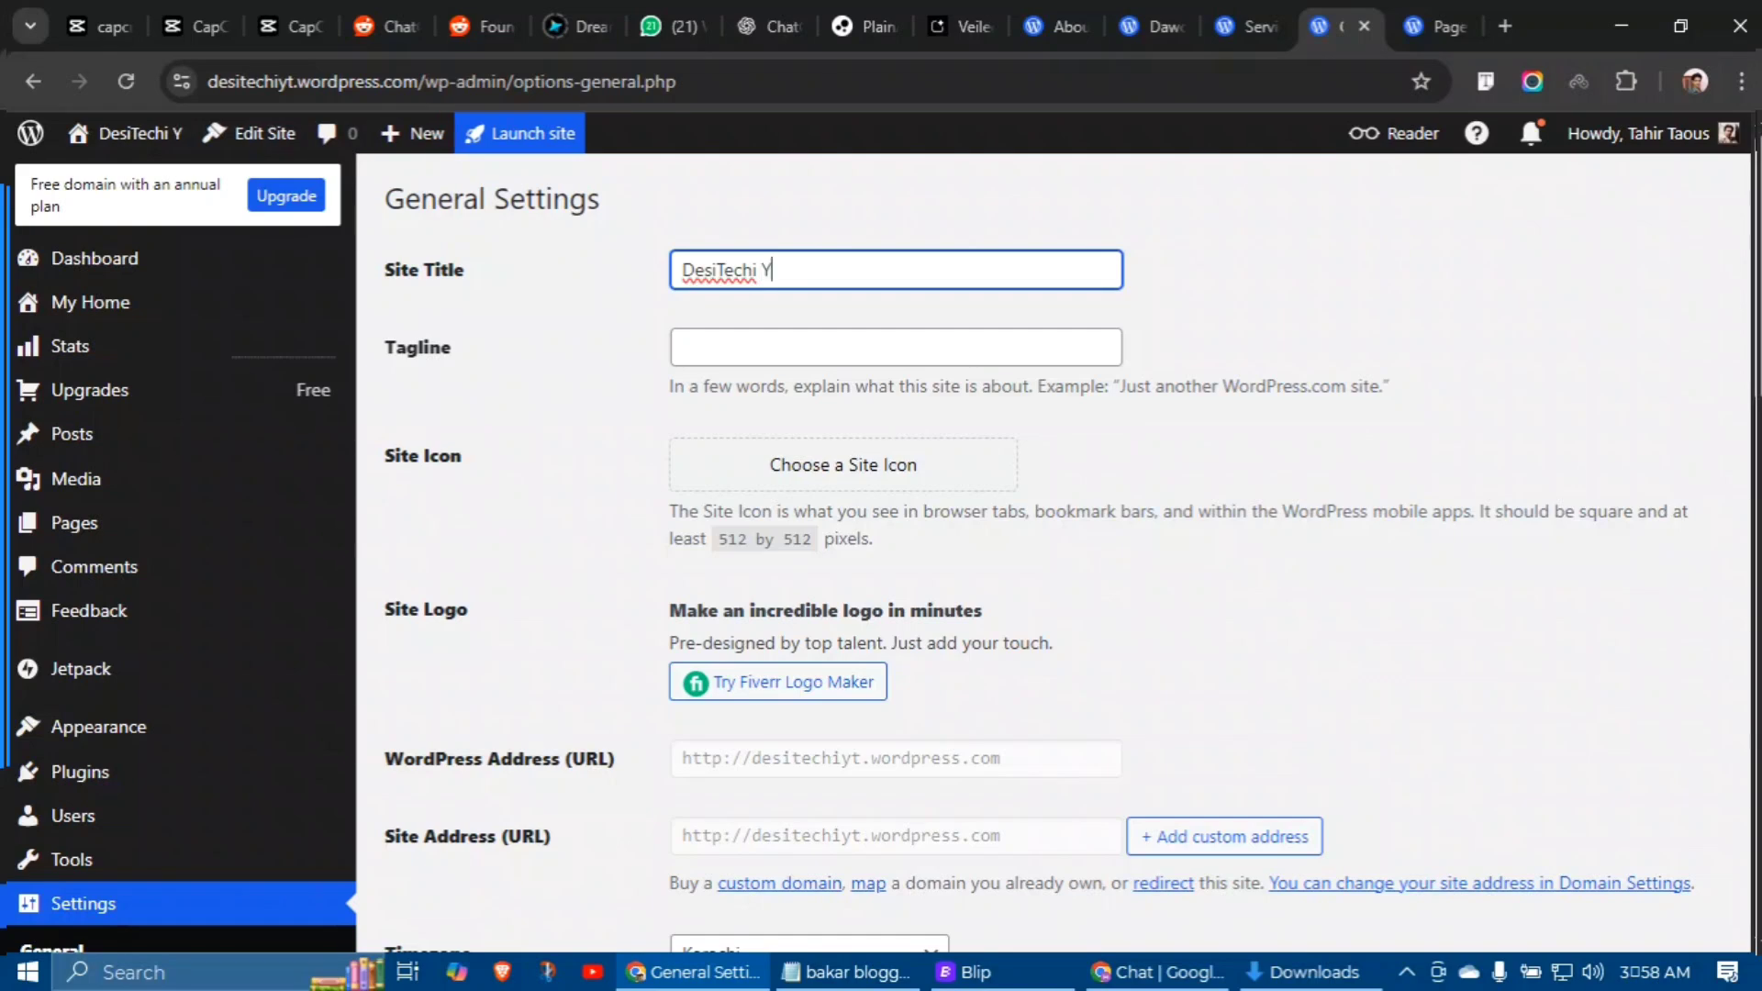
pyautogui.write('T')
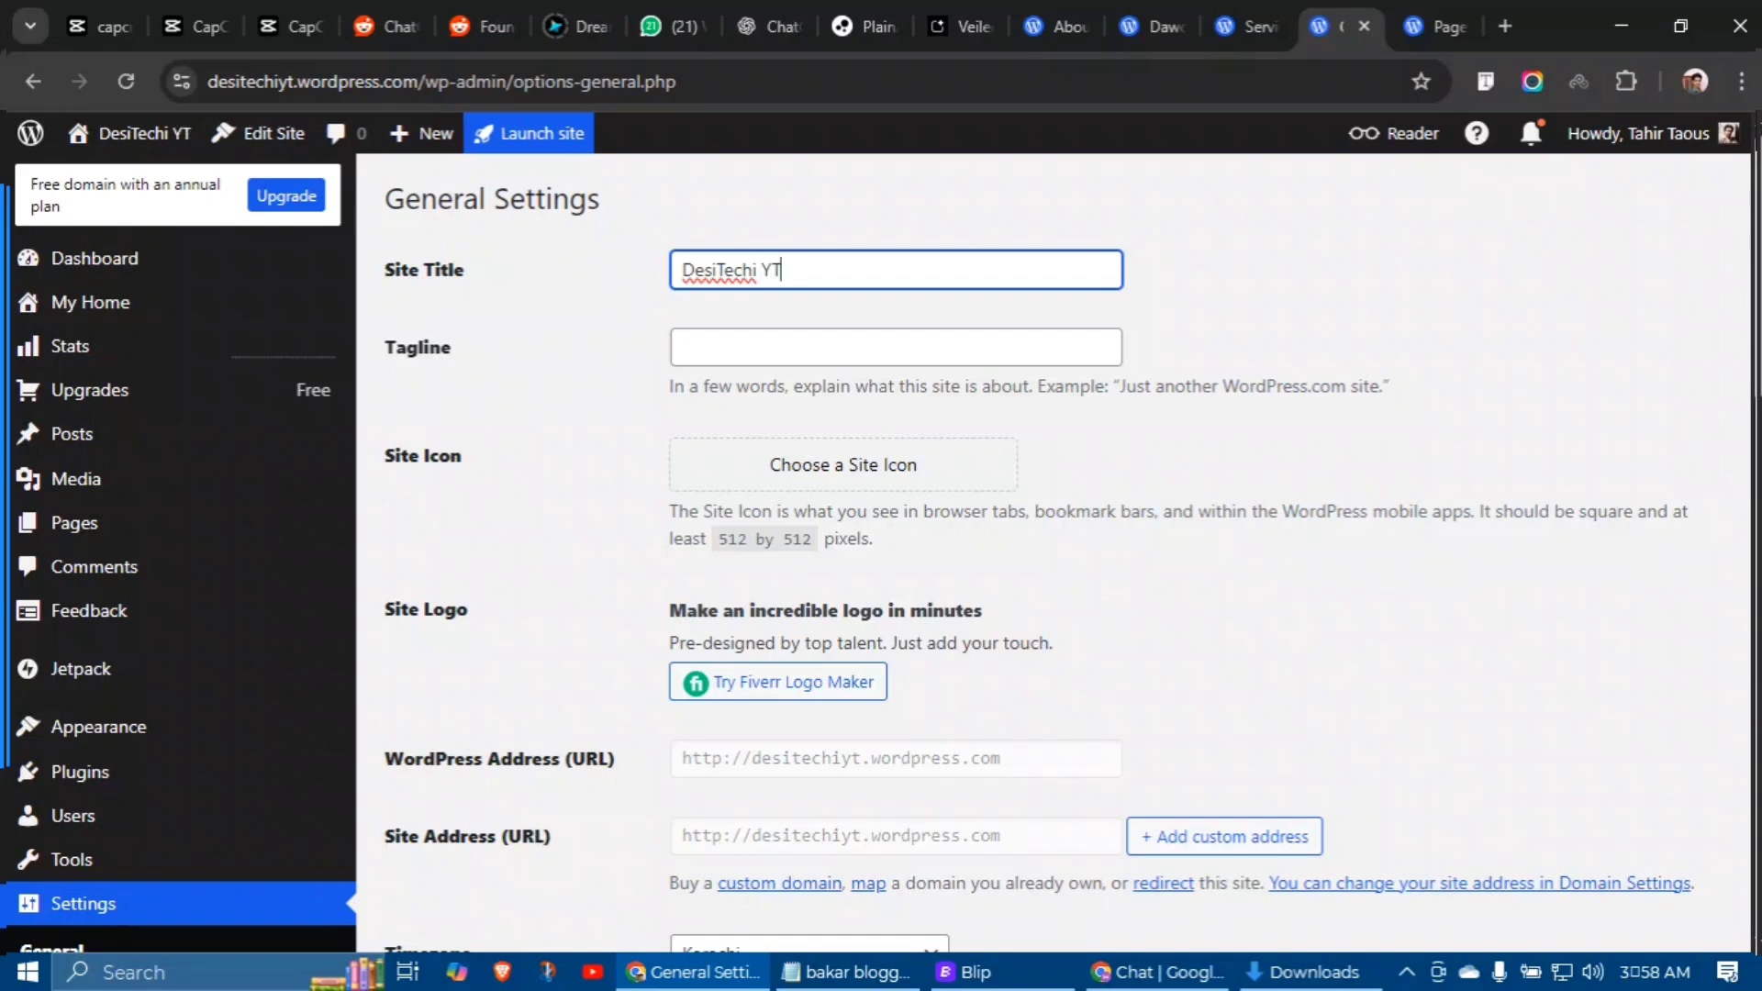
pyautogui.scroll(-15, 1055, 551)
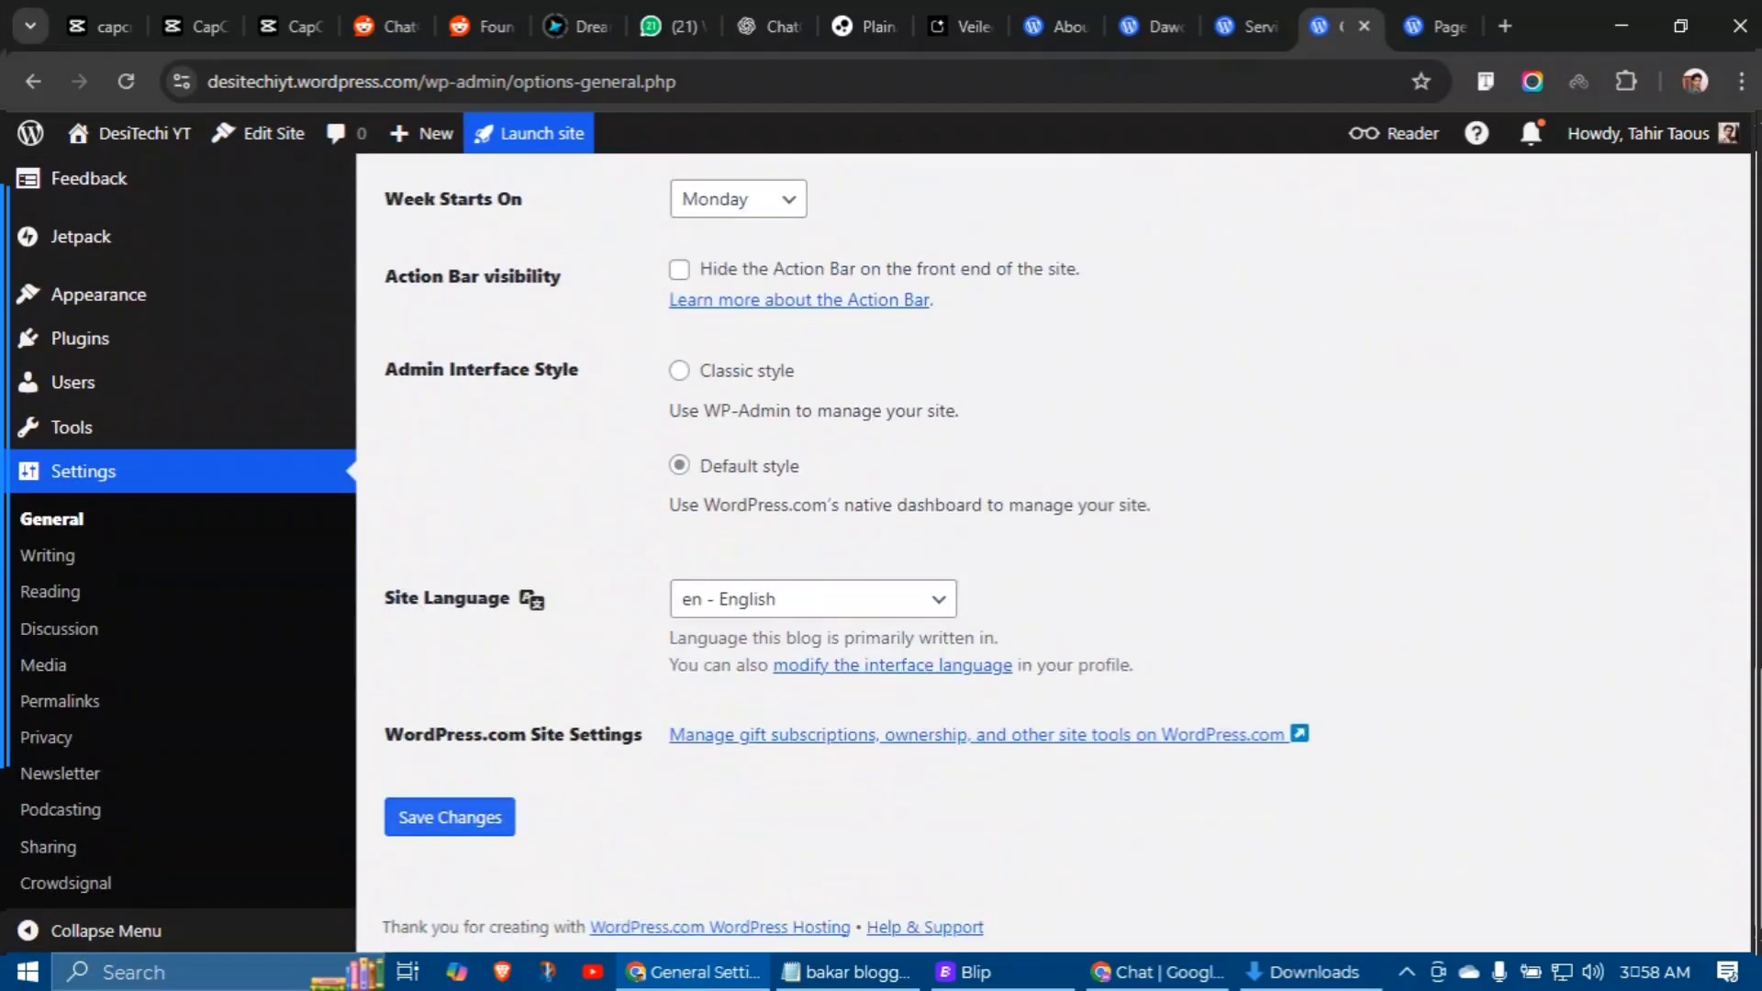
pyautogui.click(452, 812)
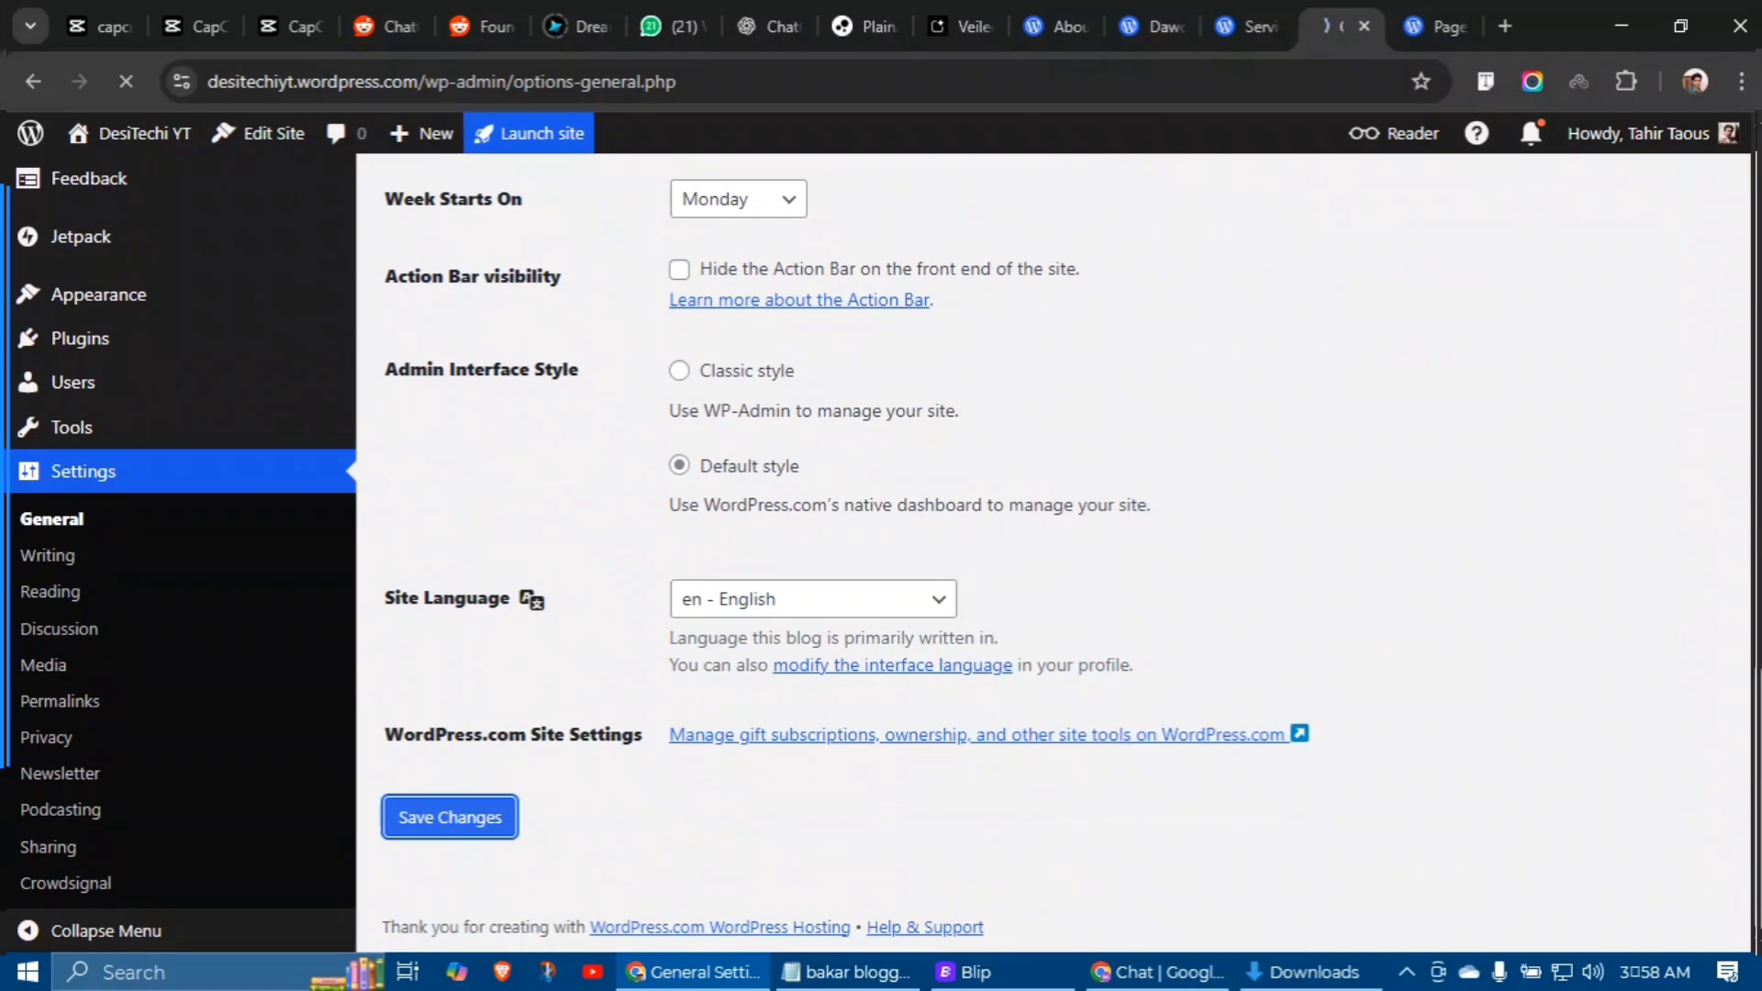
pyautogui.hotkey('ctrl', 'Tab')
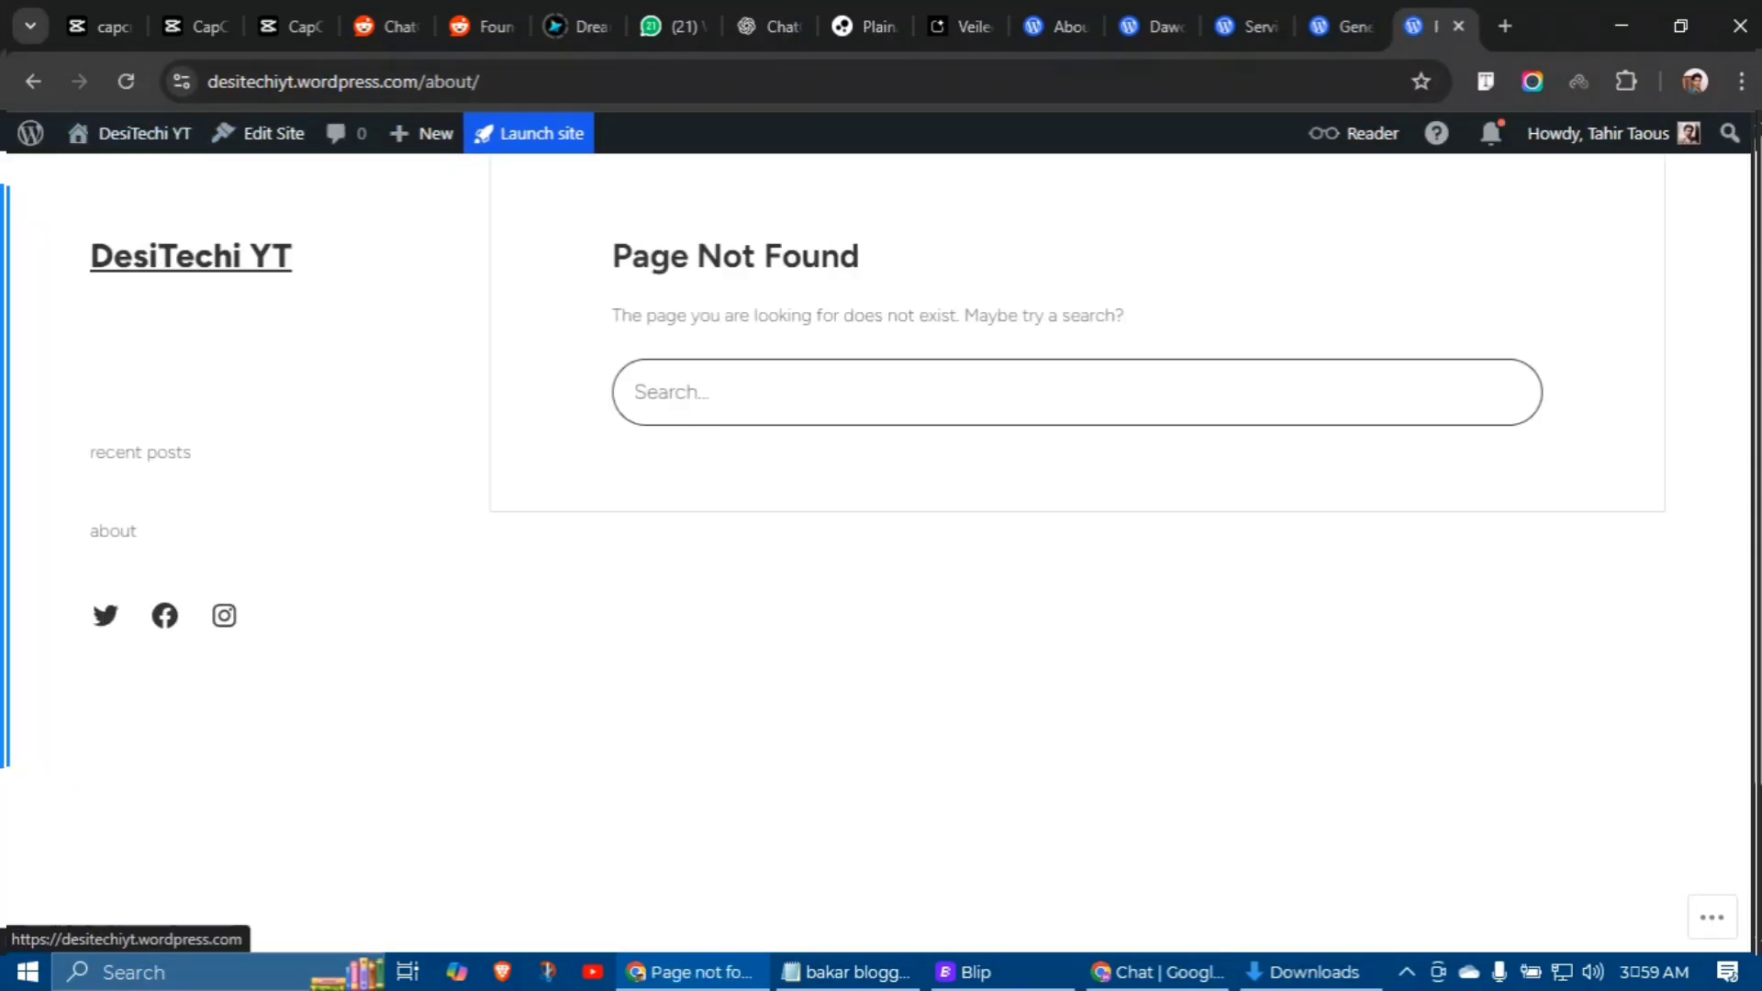
pyautogui.moveTo(97, 246)
pyautogui.hotkey('ctrl', 'shift', 'Tab')
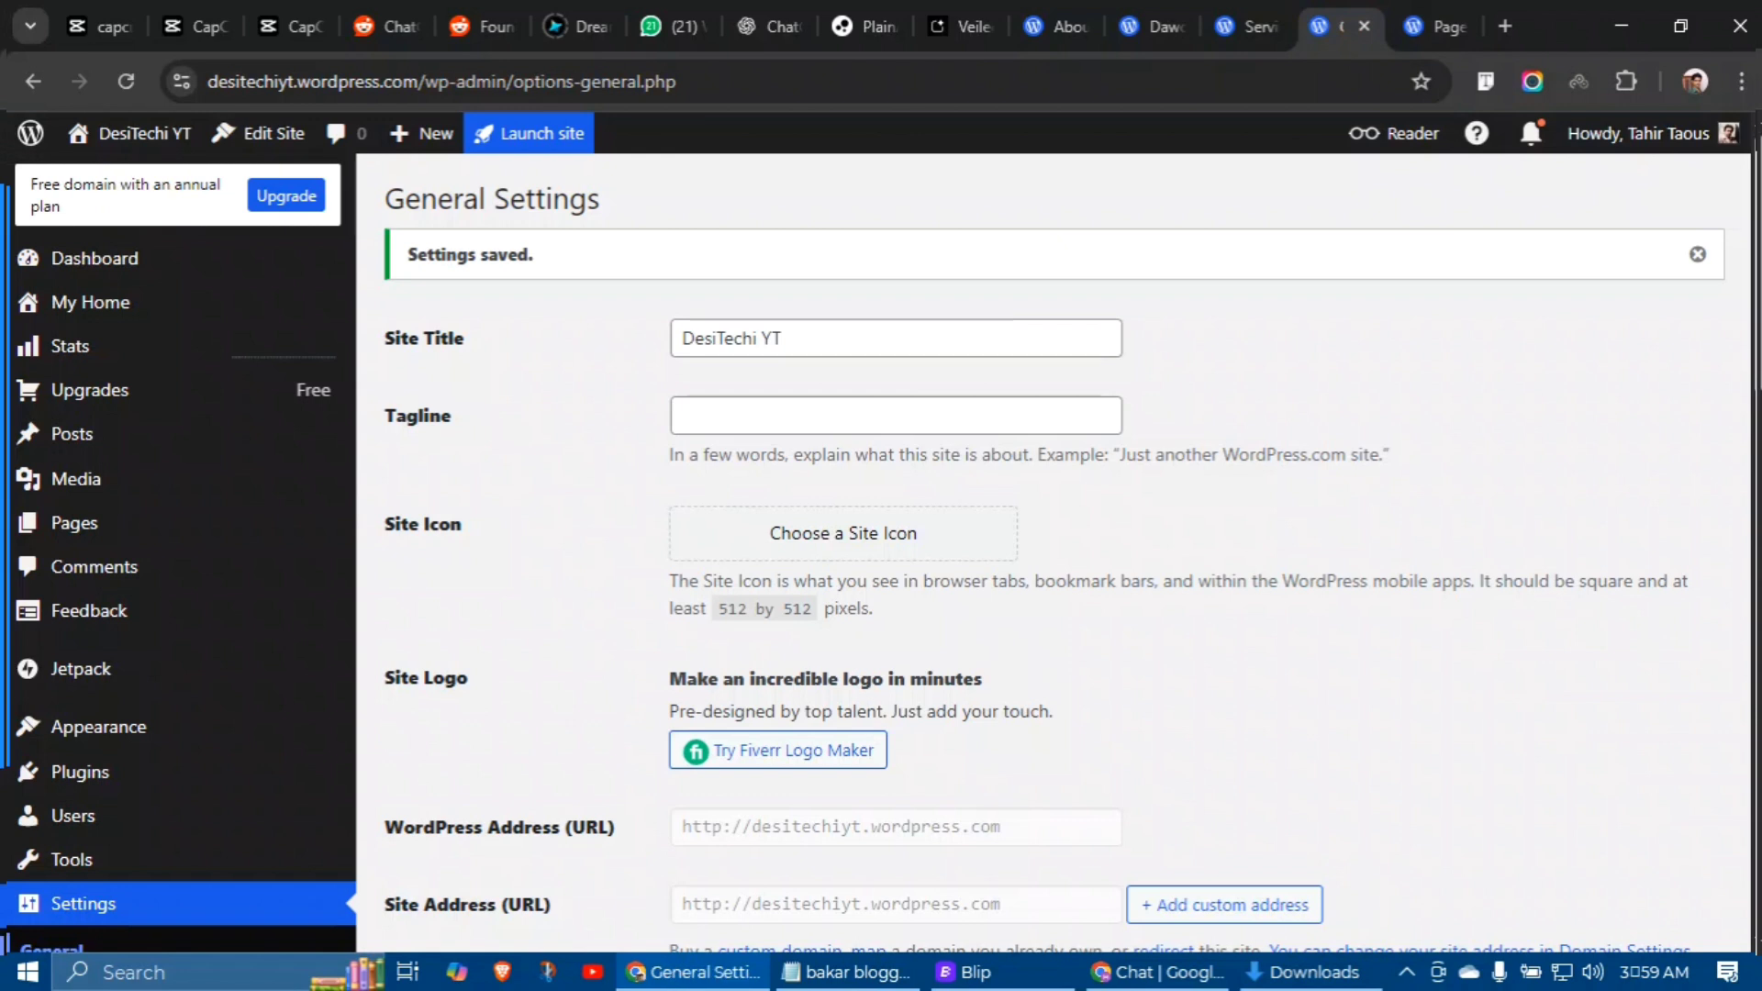
# Step: Replace the Grow Online tagline with 'Learn YouTube' and save the settings
pyautogui.click(727, 405)
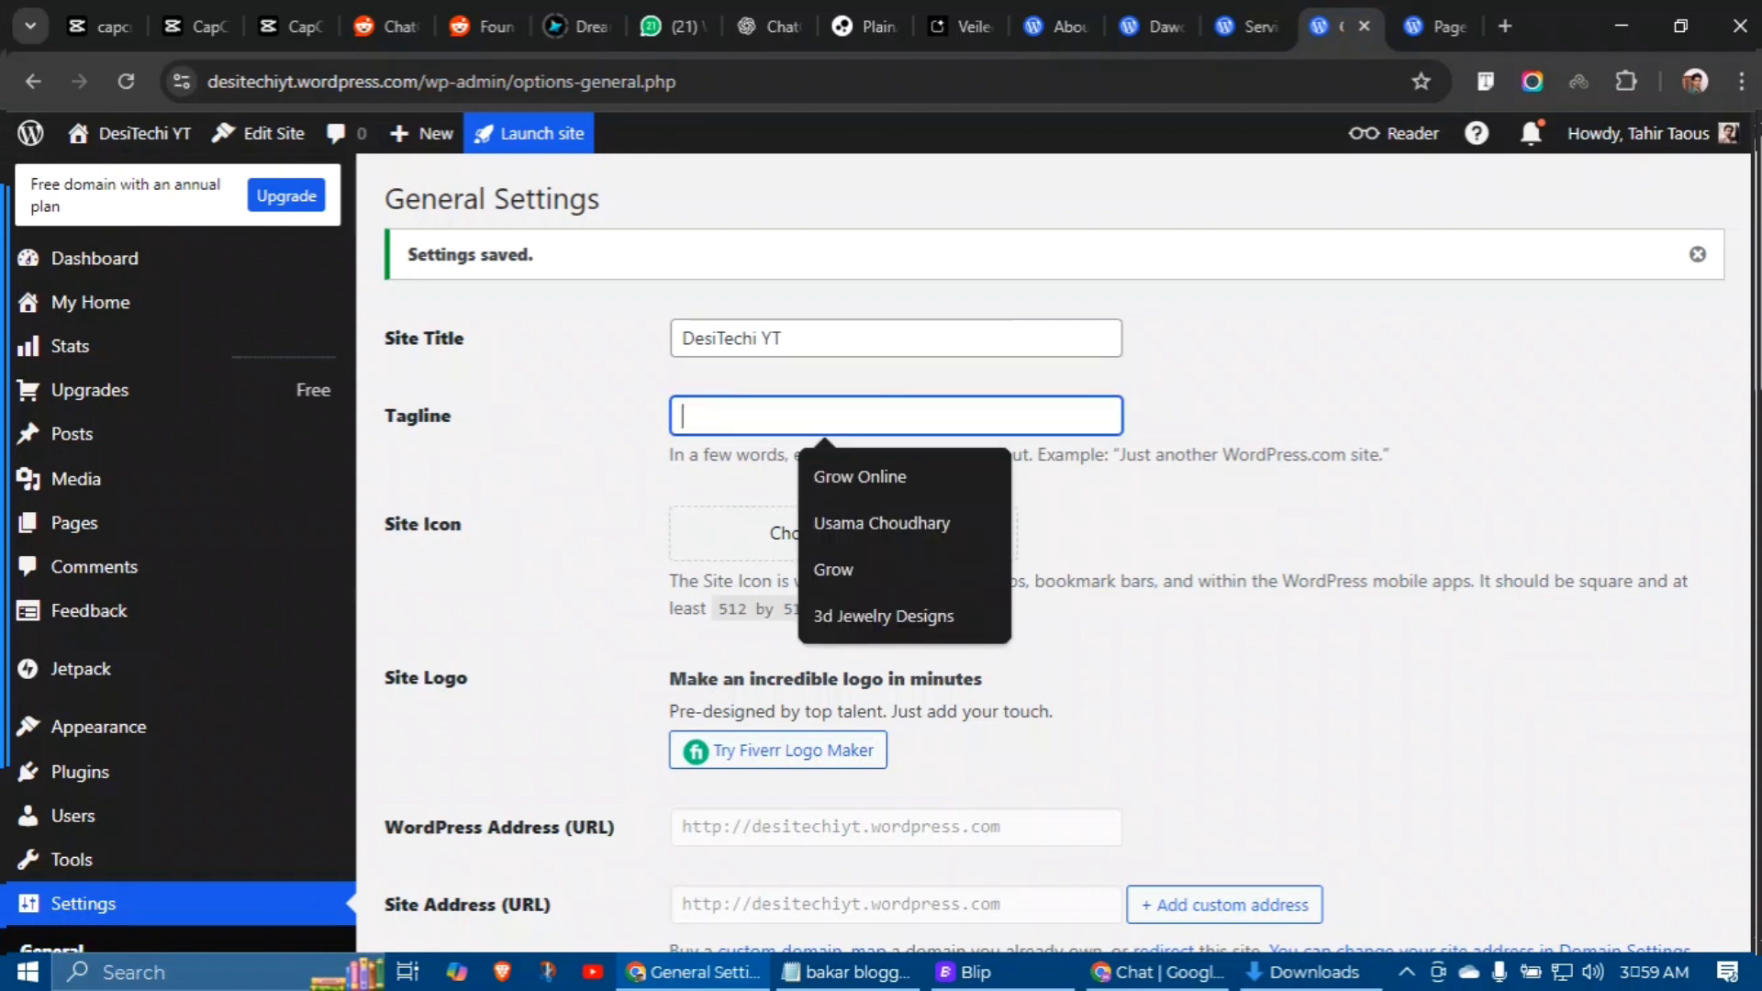
pyautogui.press('Return')
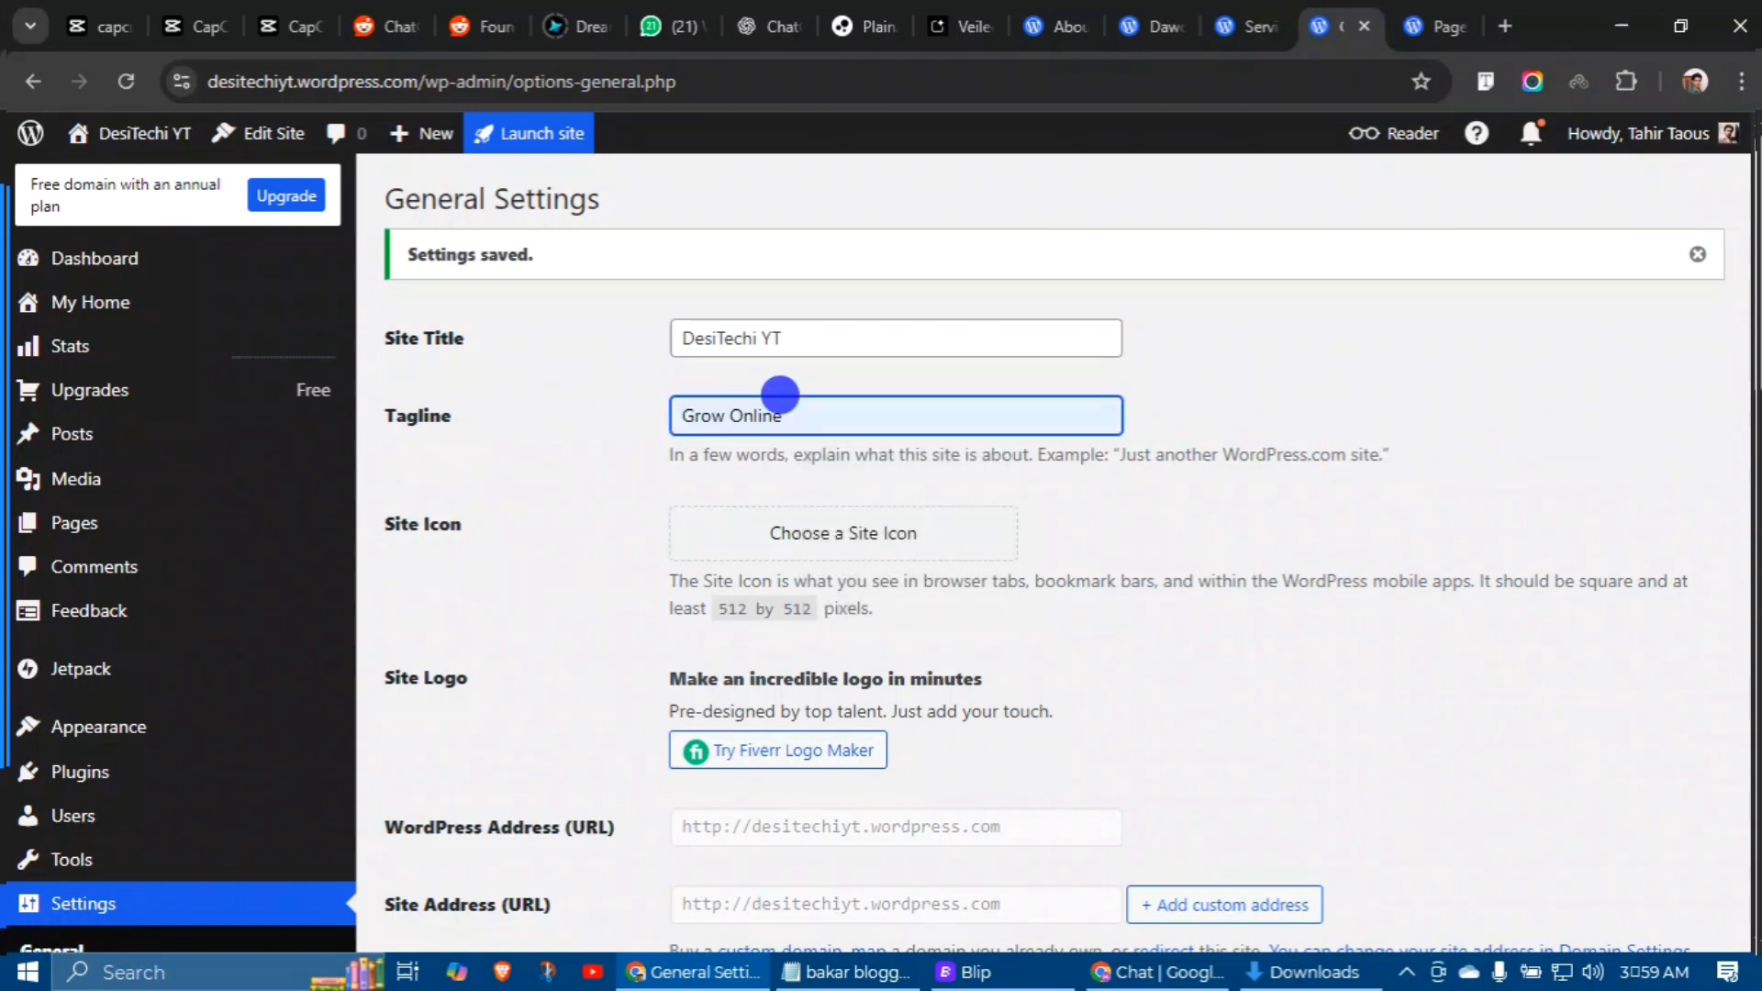
pyautogui.moveTo(779, 392); pyautogui.dragTo(649, 386)
pyautogui.write('Learn YouTube')
pyautogui.scroll(-15, 749, 416)
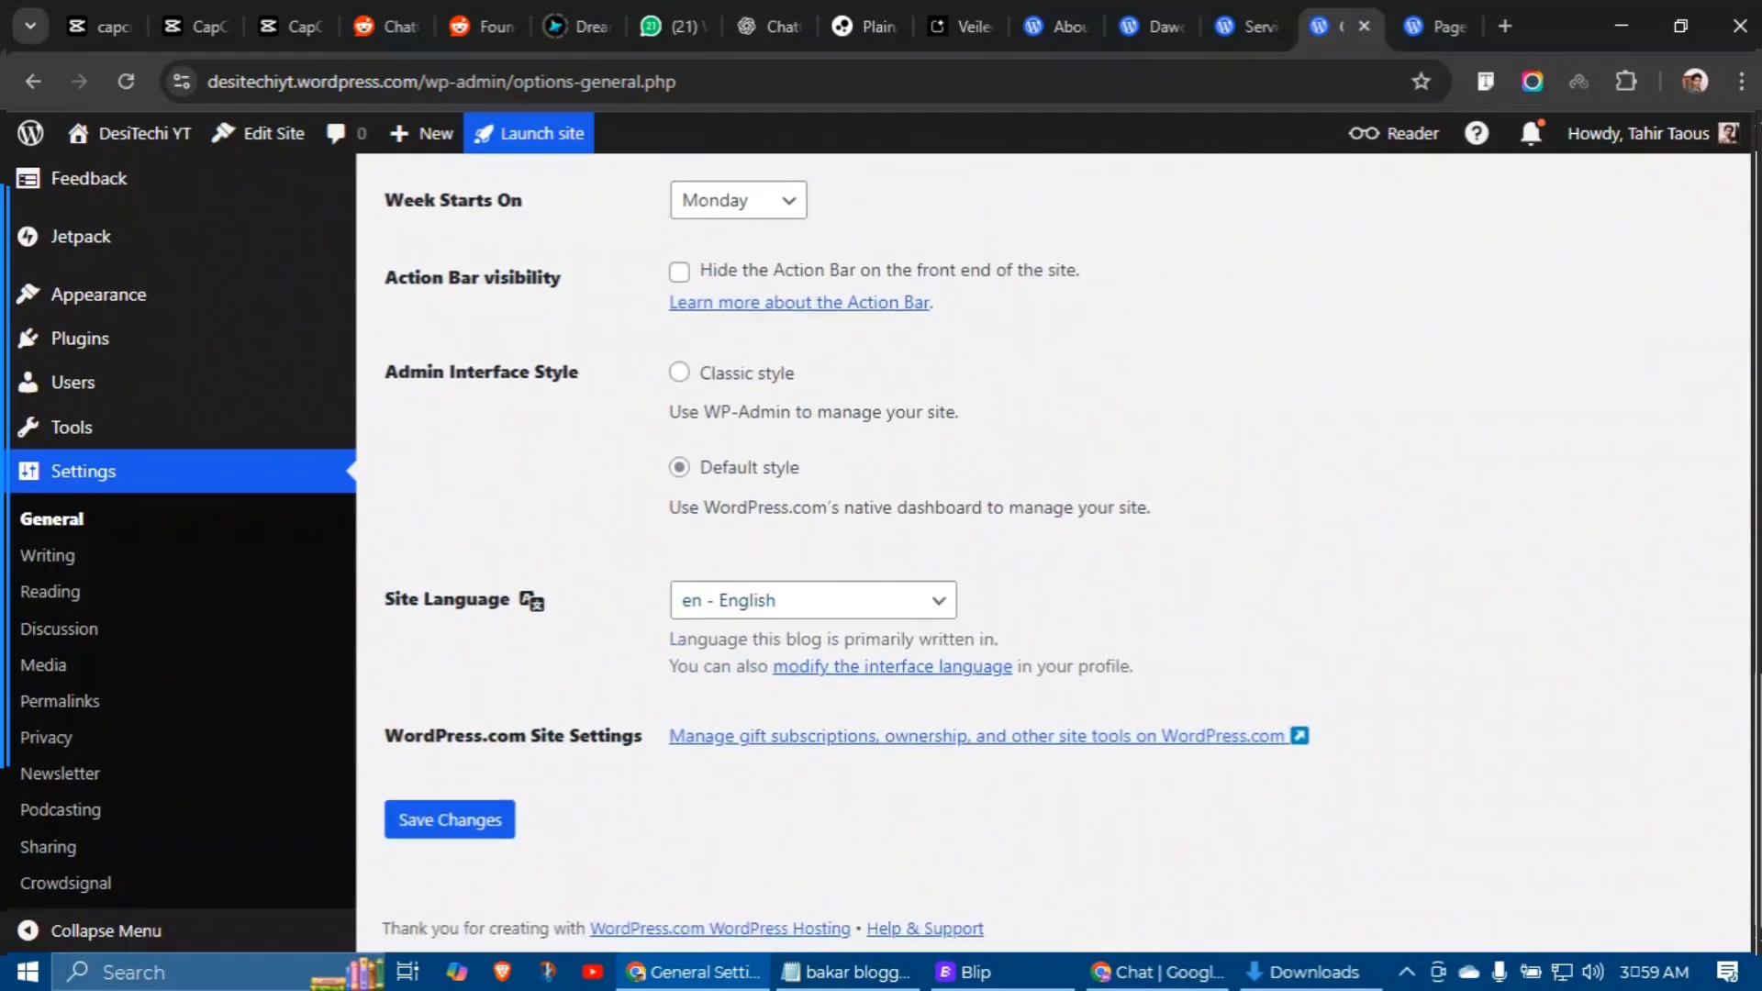
pyautogui.click(450, 817)
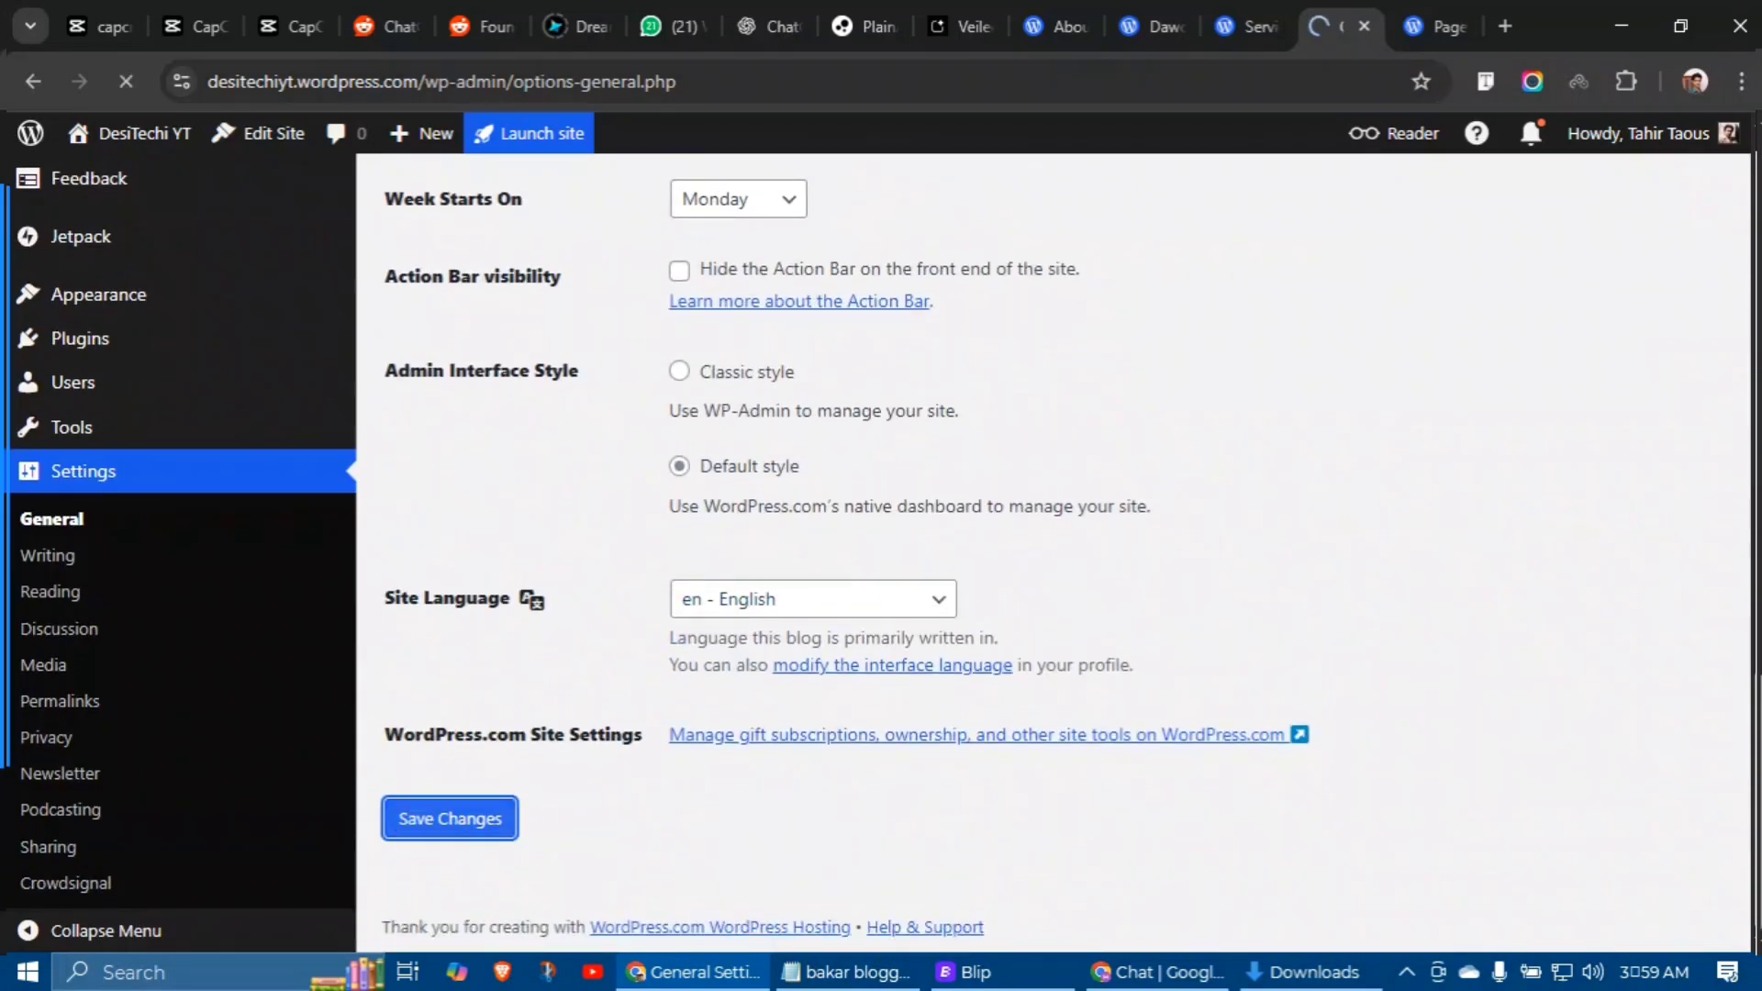
# Step: Reload the live site to confirm the Learn YouTube tagline appears
pyautogui.hotkey('ctrl', 'Tab')
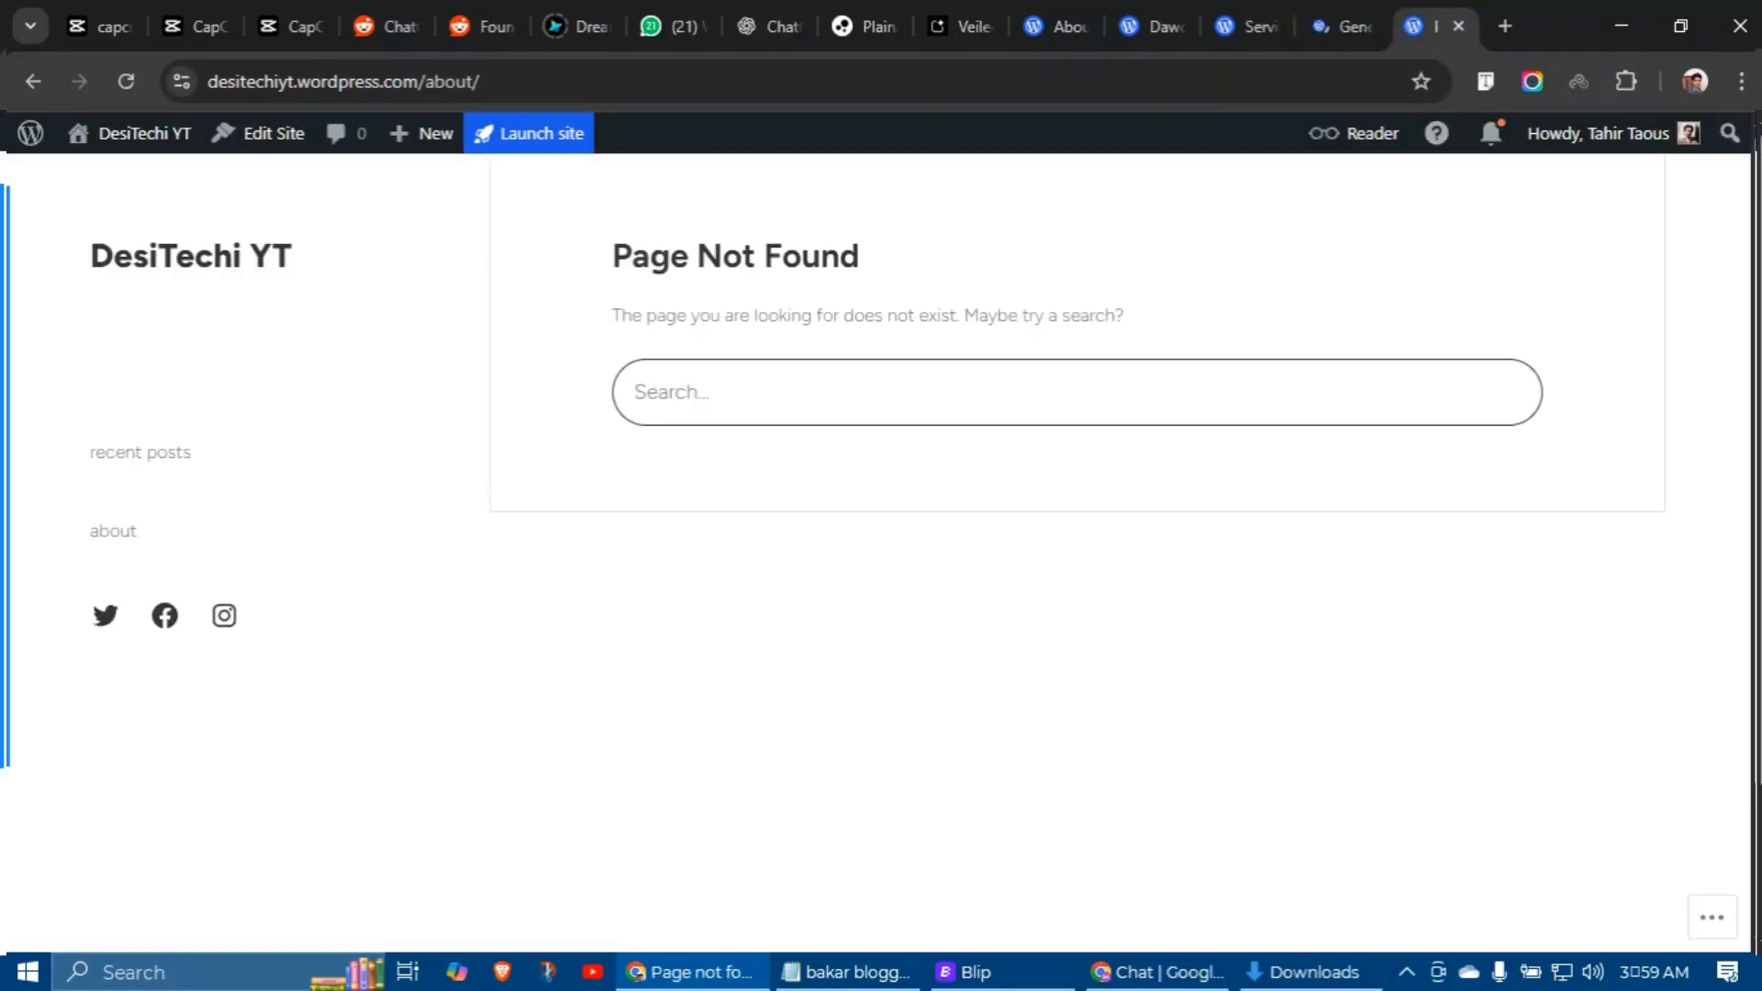
pyautogui.press('F5')
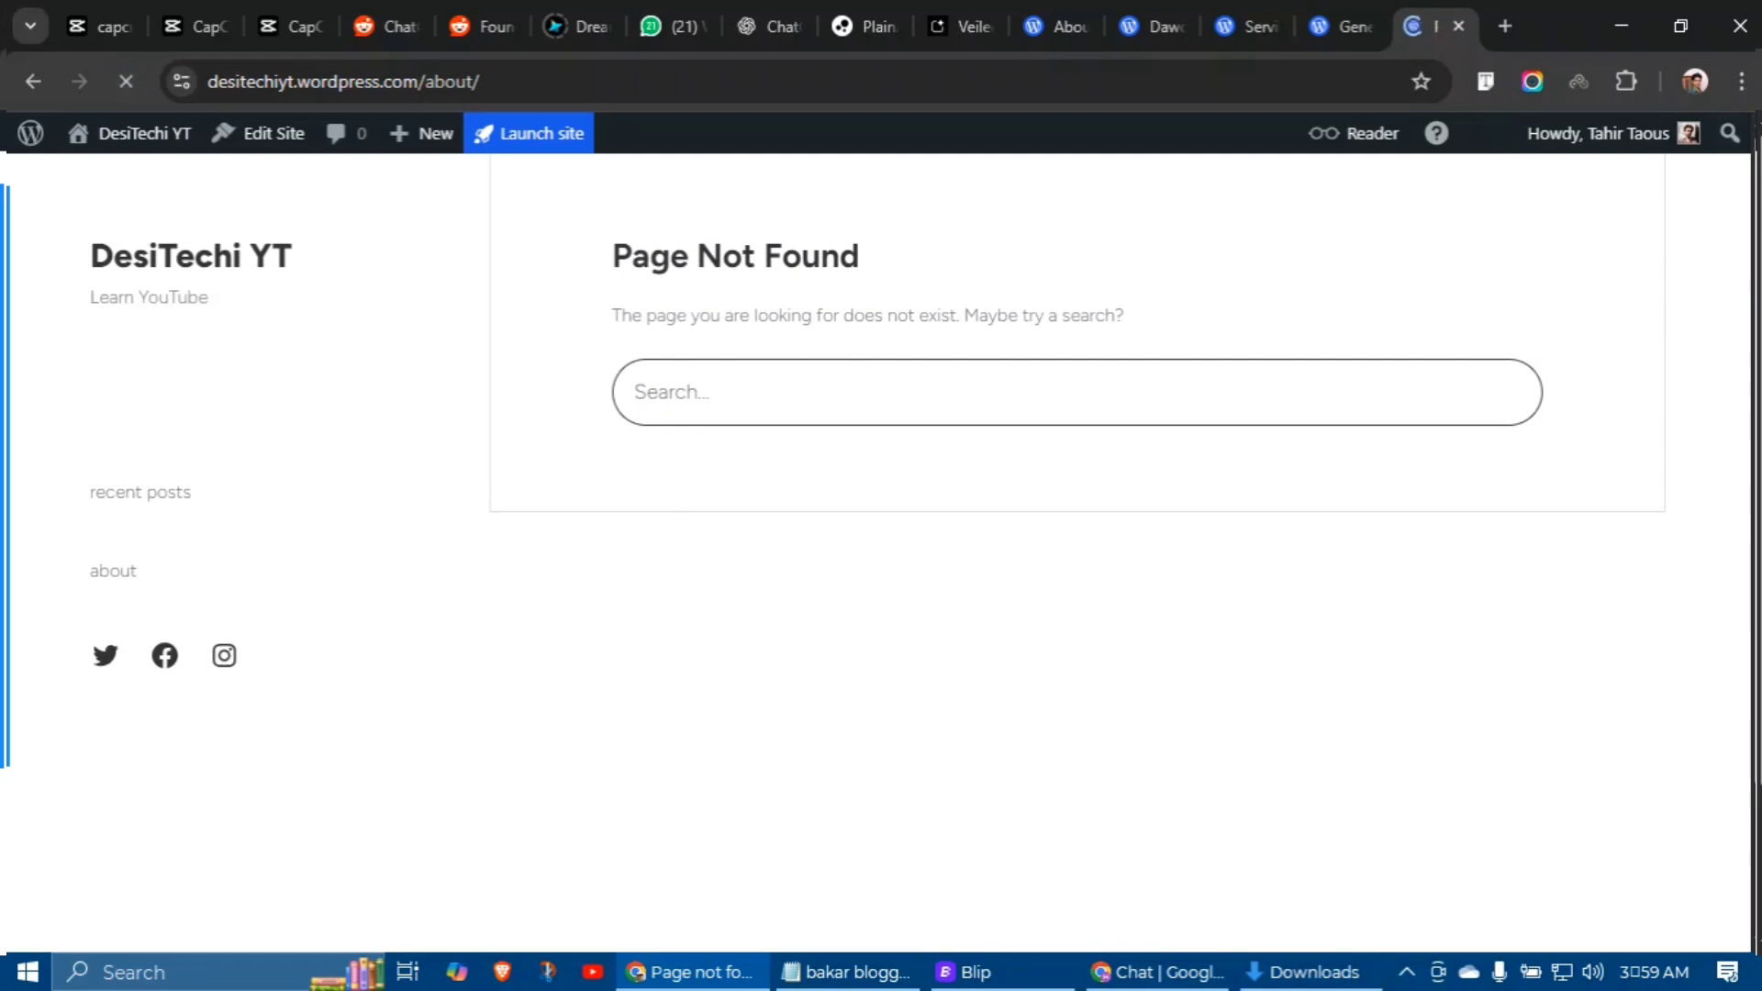
pyautogui.moveTo(124, 296); pyautogui.dragTo(169, 296)
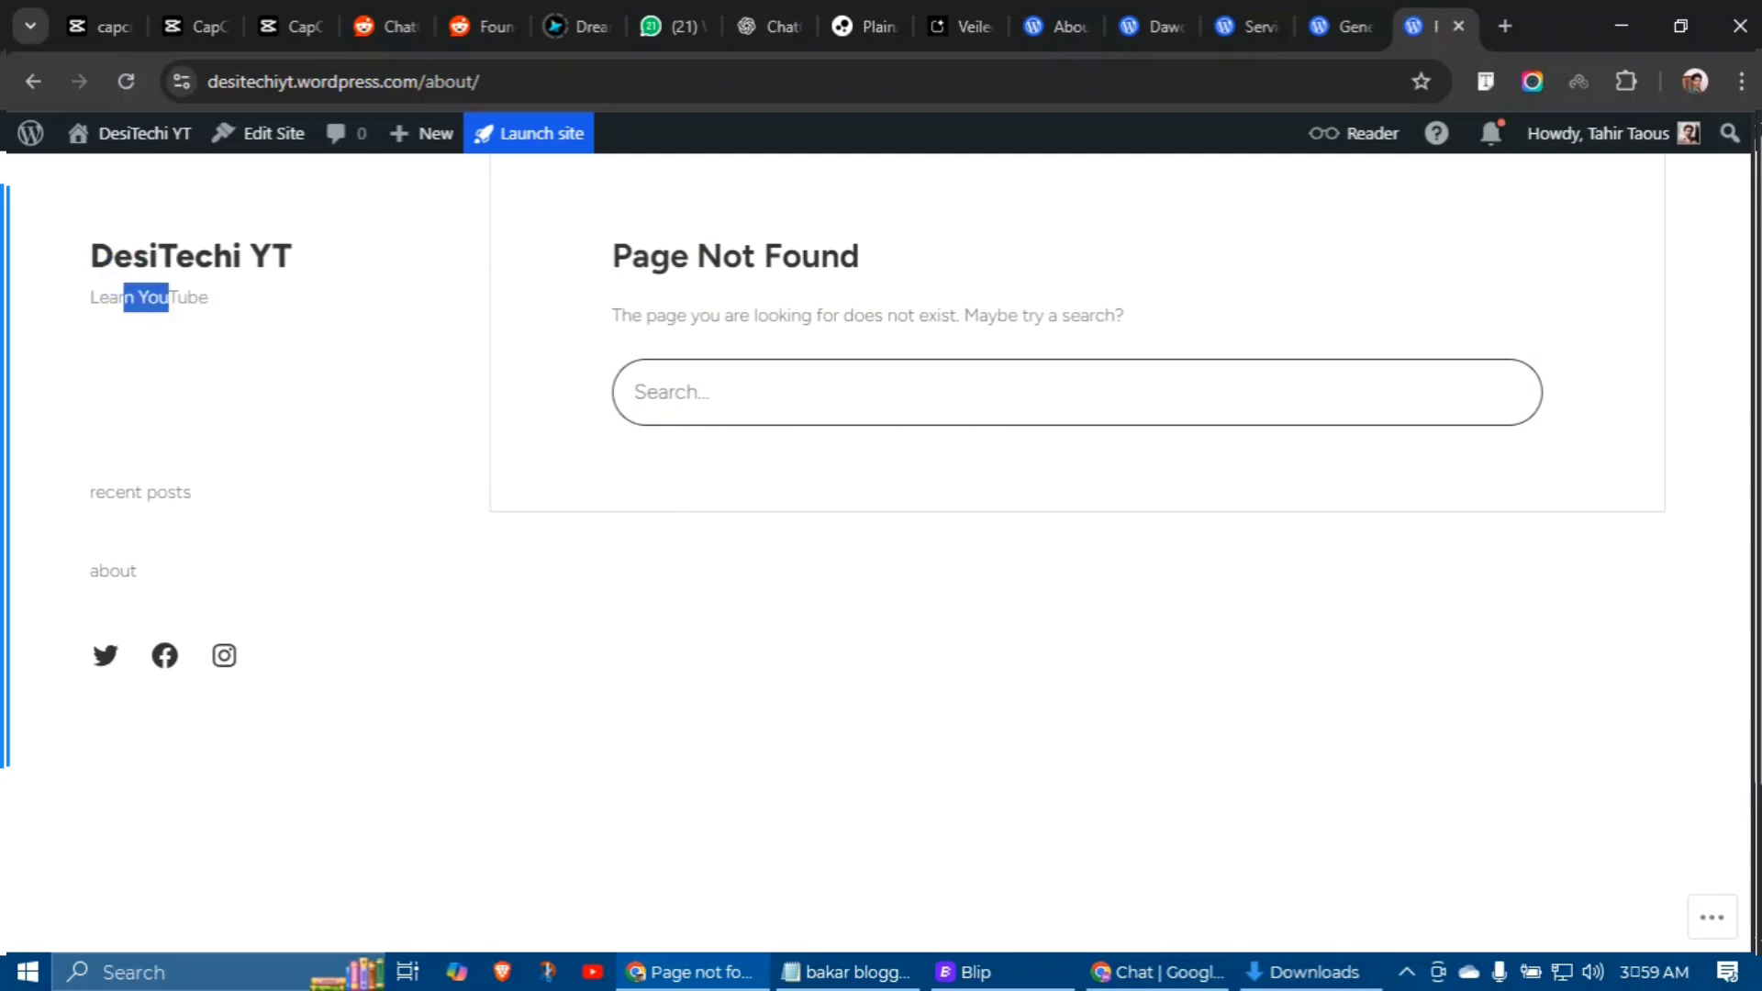
pyautogui.click(149, 267)
pyautogui.hotkey('ctrl', 'shift', 'Tab')
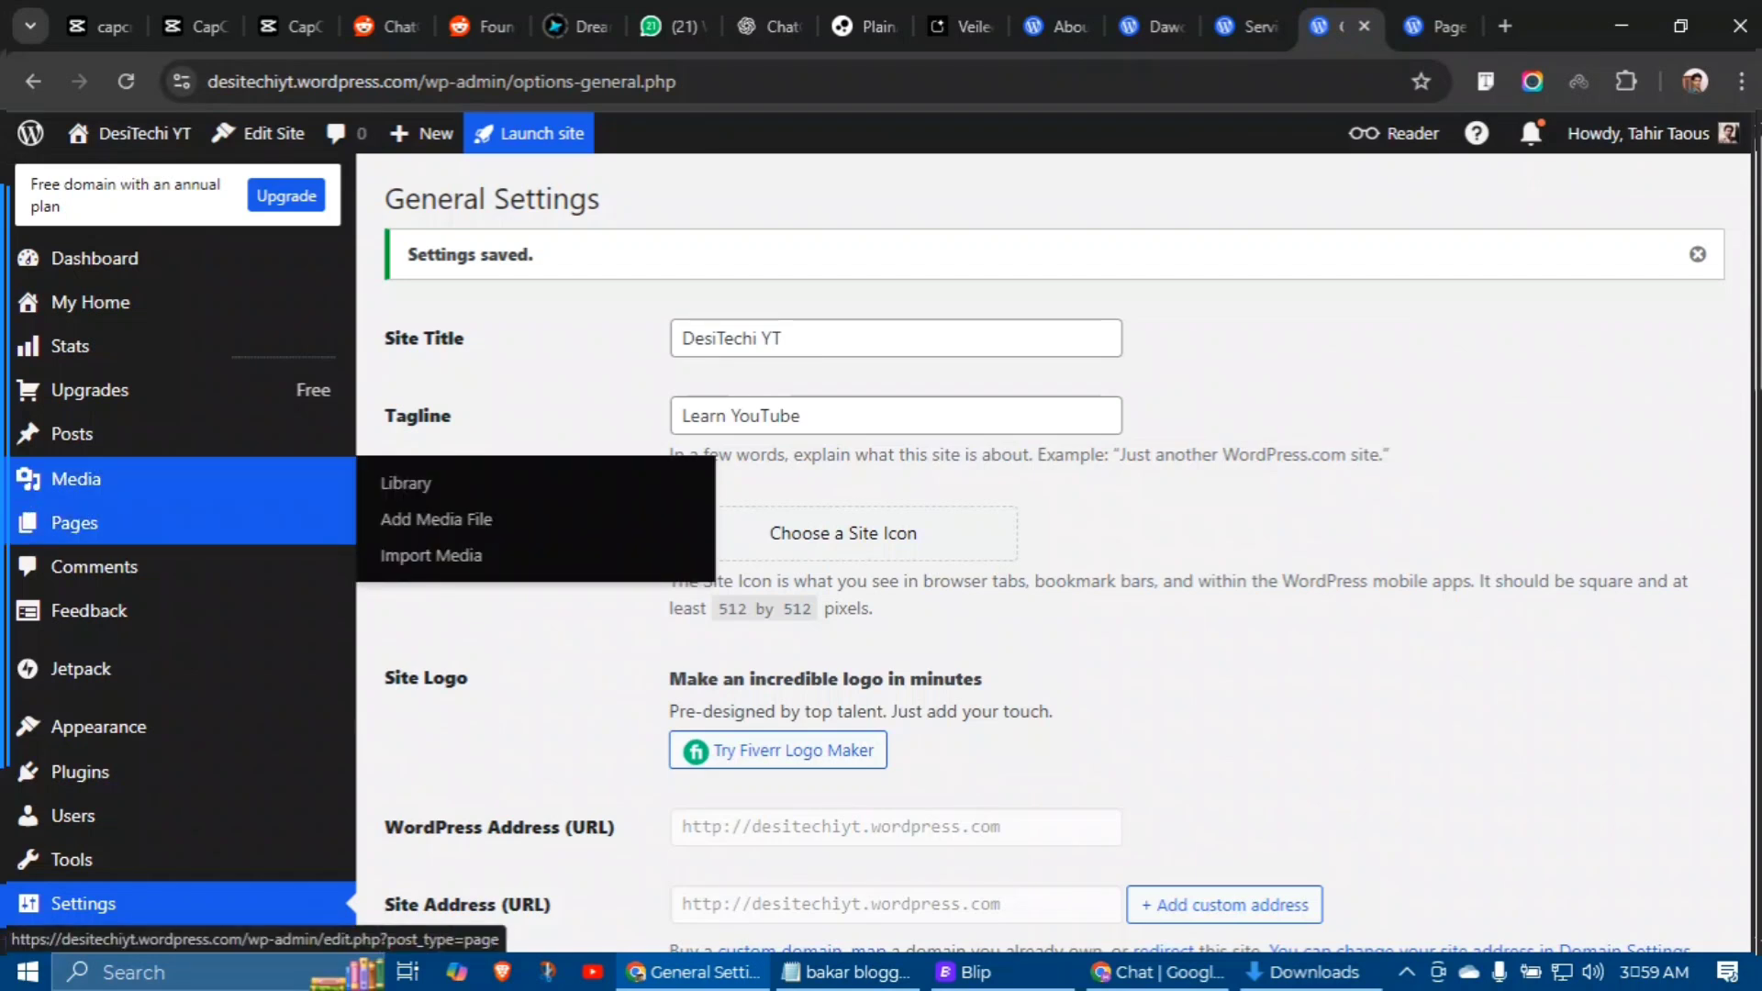
pyautogui.moveTo(74, 522)
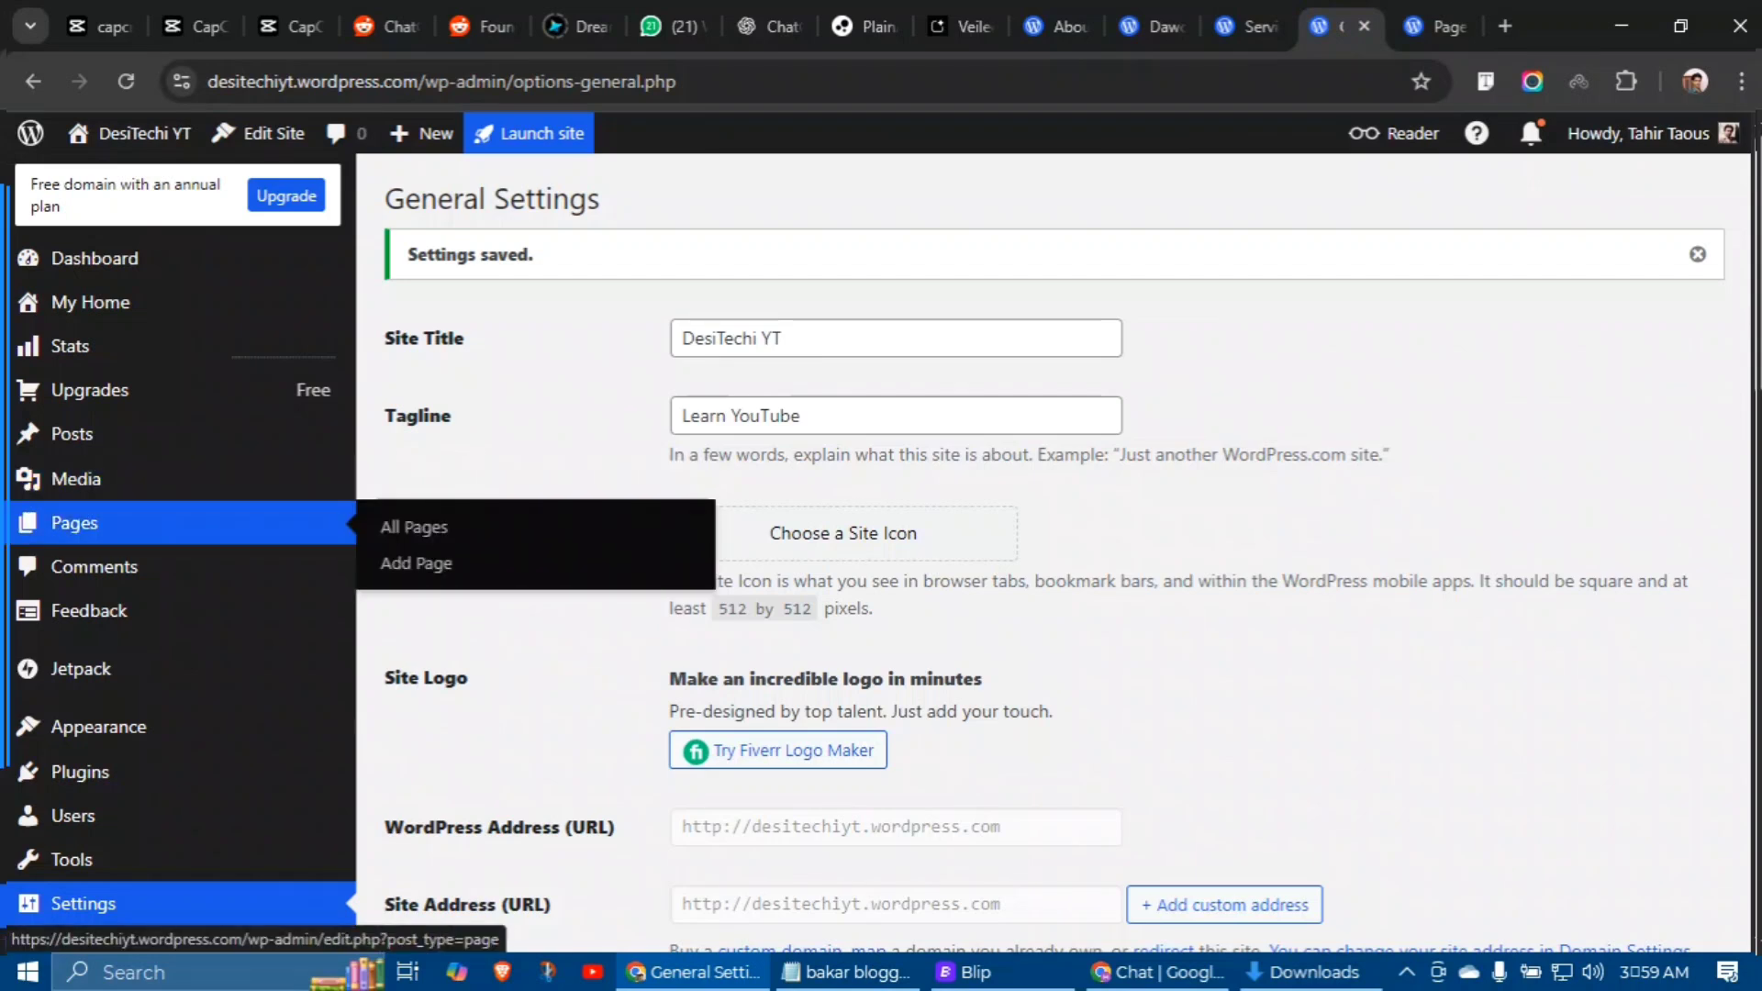
# Step: Add a new page, dismiss the welcome guide, and title it 'Services'
pyautogui.click(417, 562)
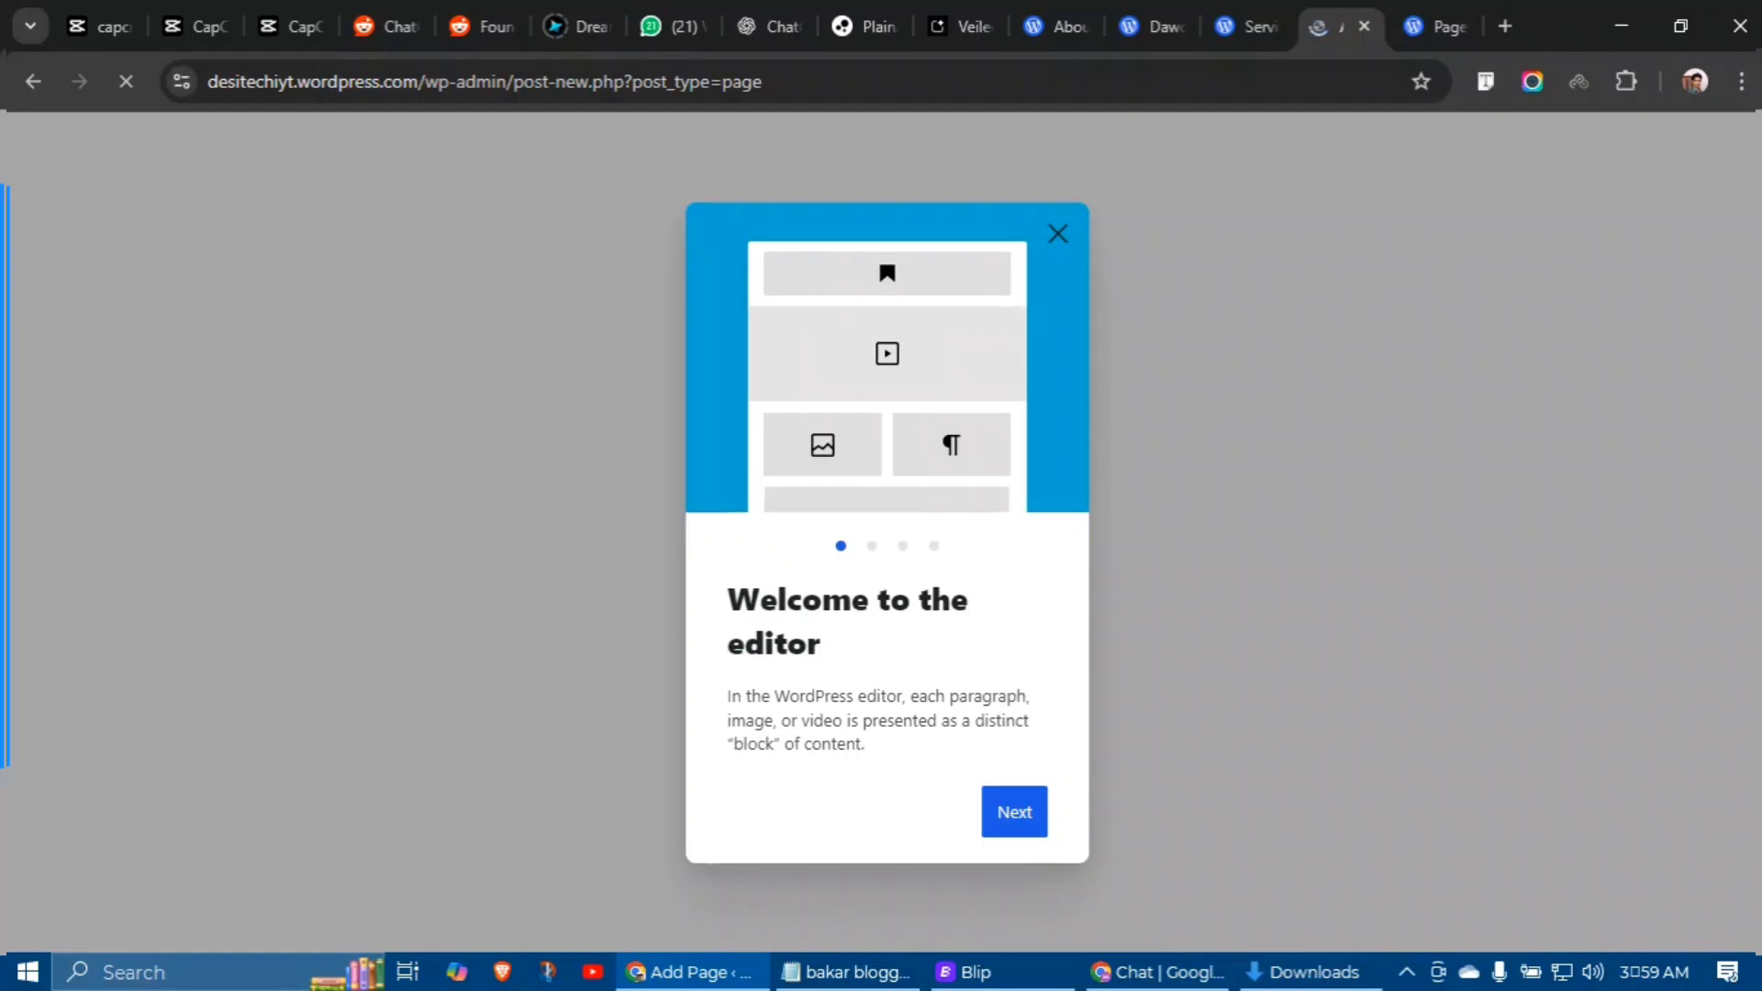
pyautogui.click(1014, 834)
pyautogui.click(1014, 834)
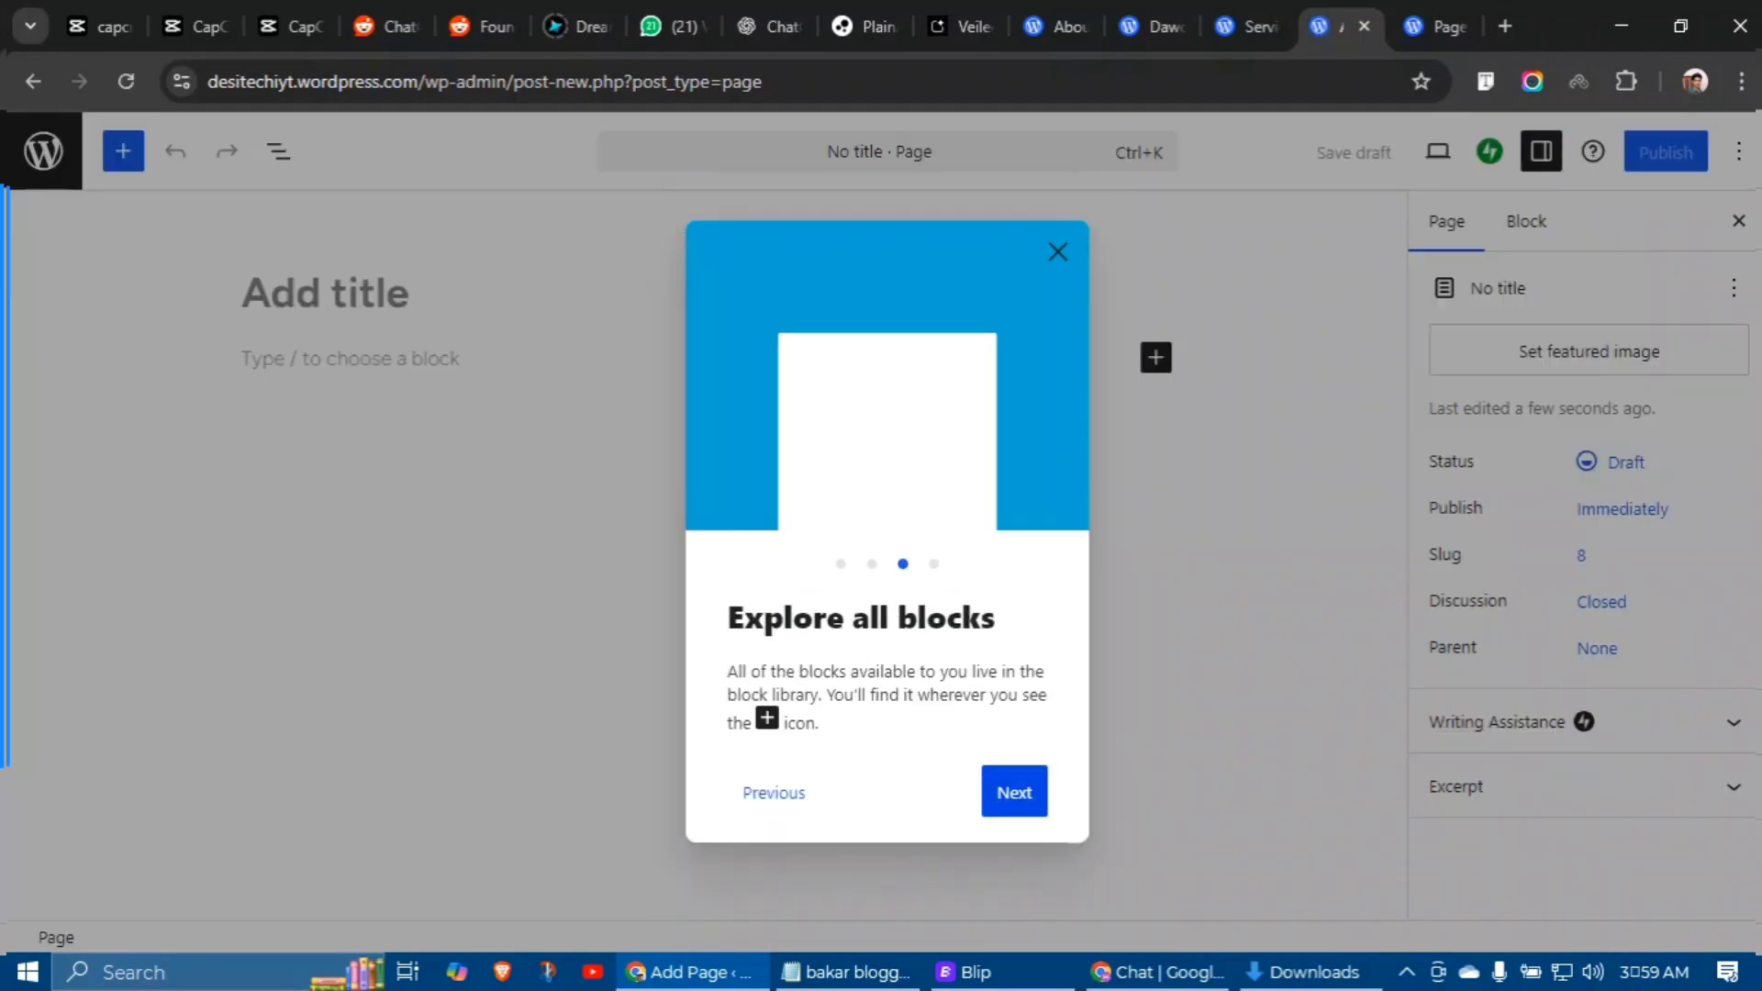
pyautogui.click(1016, 789)
pyautogui.click(991, 789)
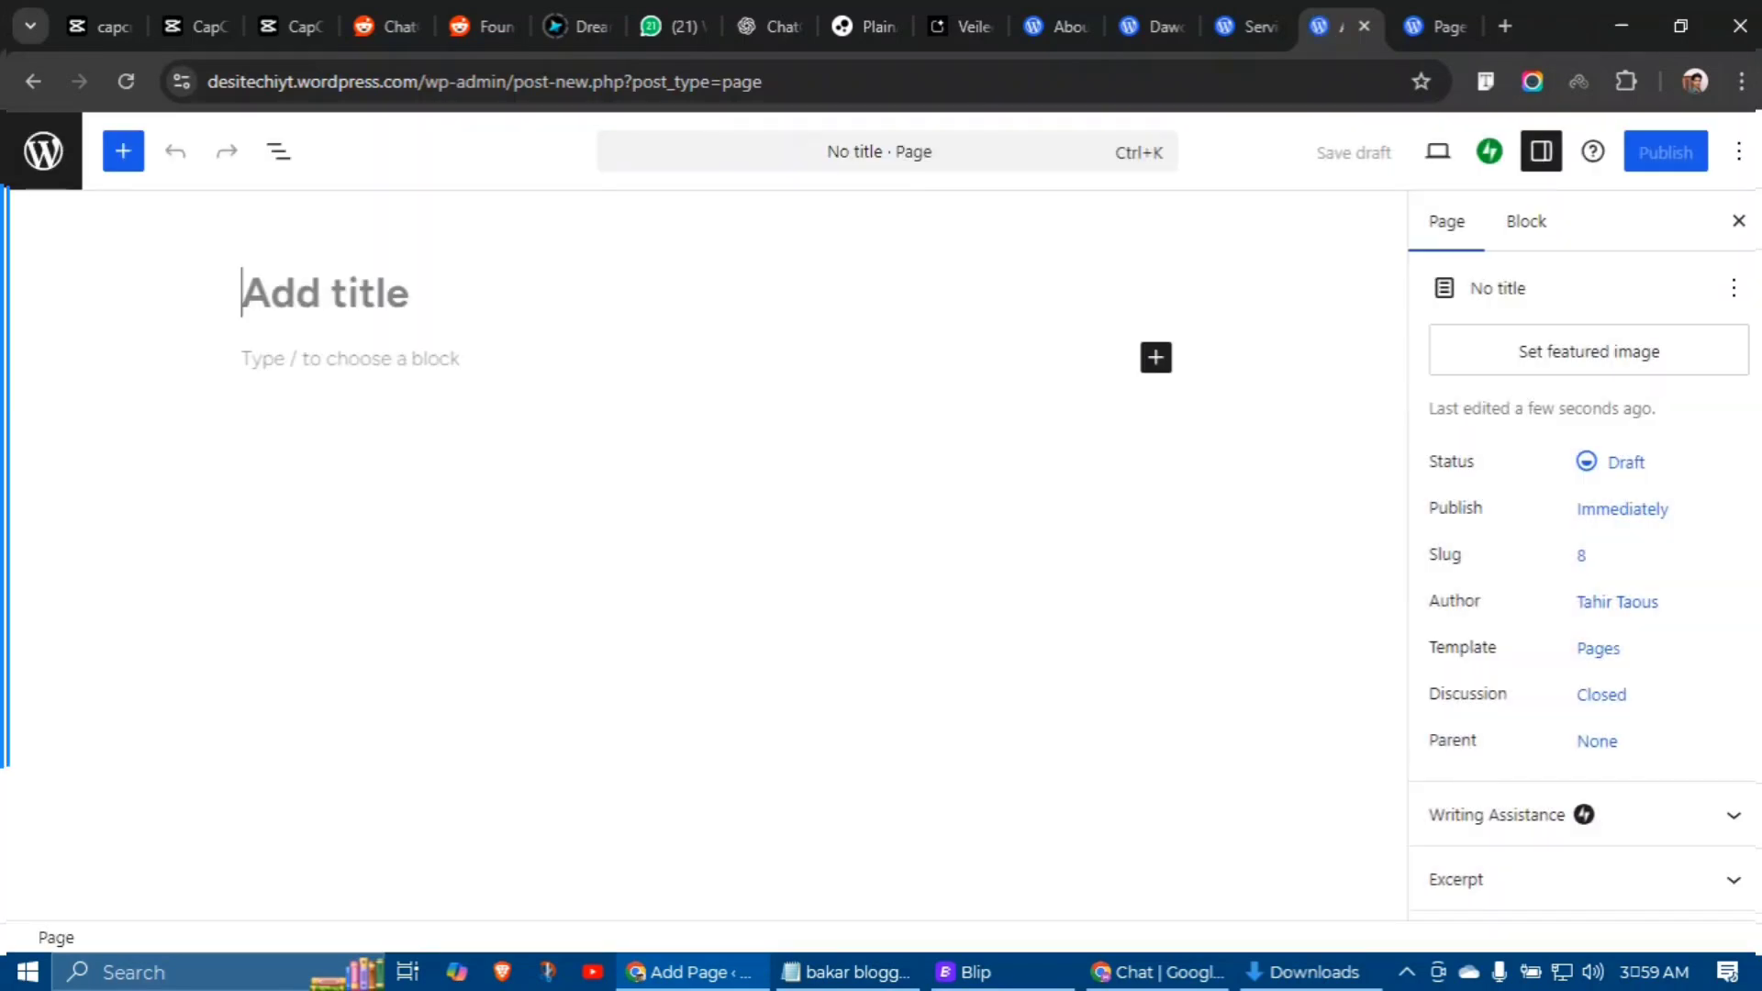
pyautogui.write('Services')
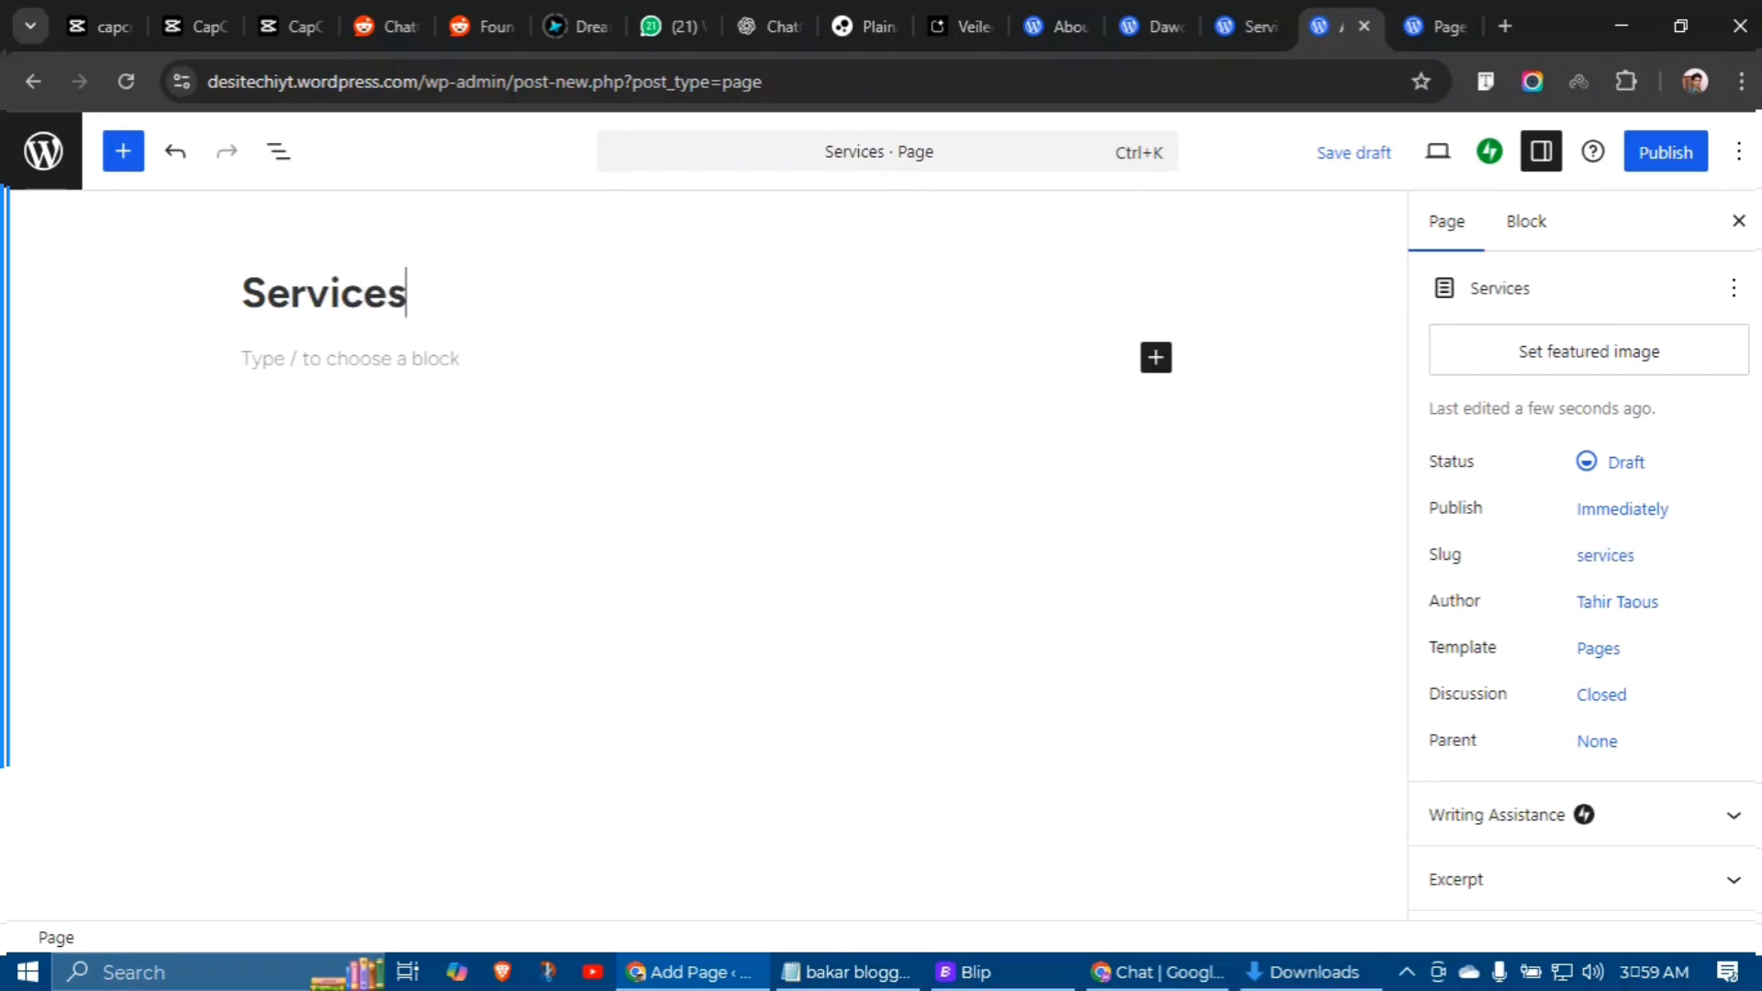
pyautogui.press('Return')
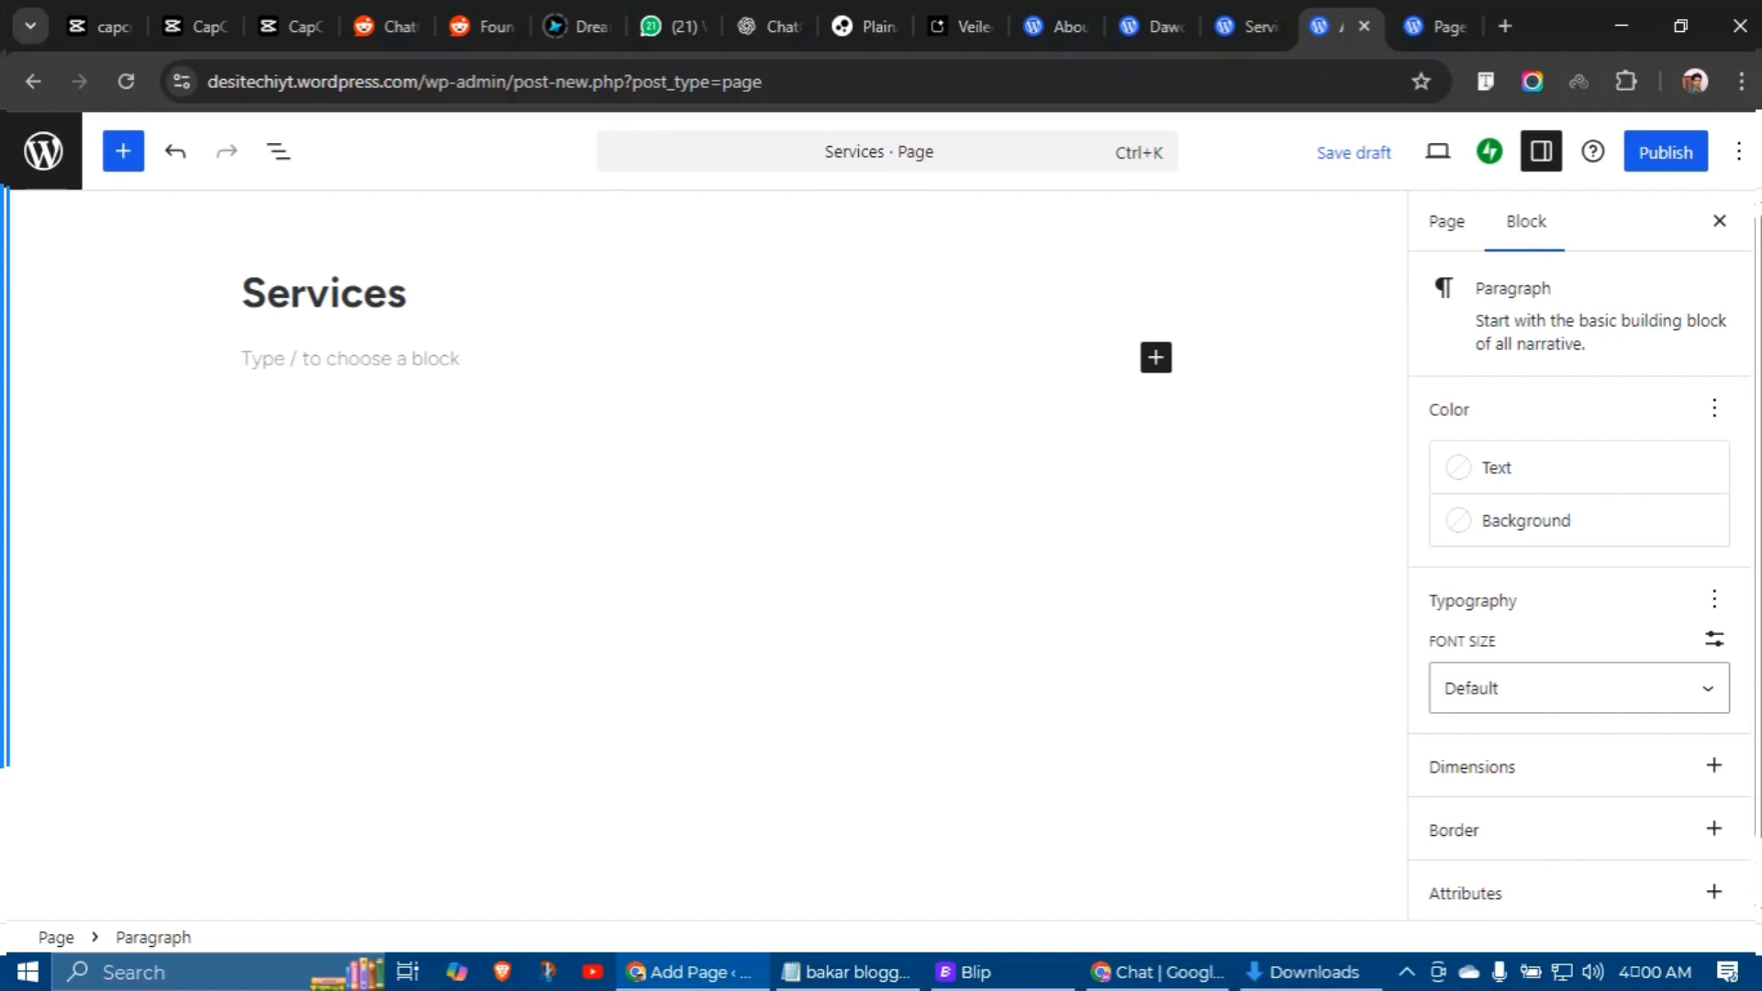
# Step: Copy all the services text from the reference site's Services page
pyautogui.click(1240, 20)
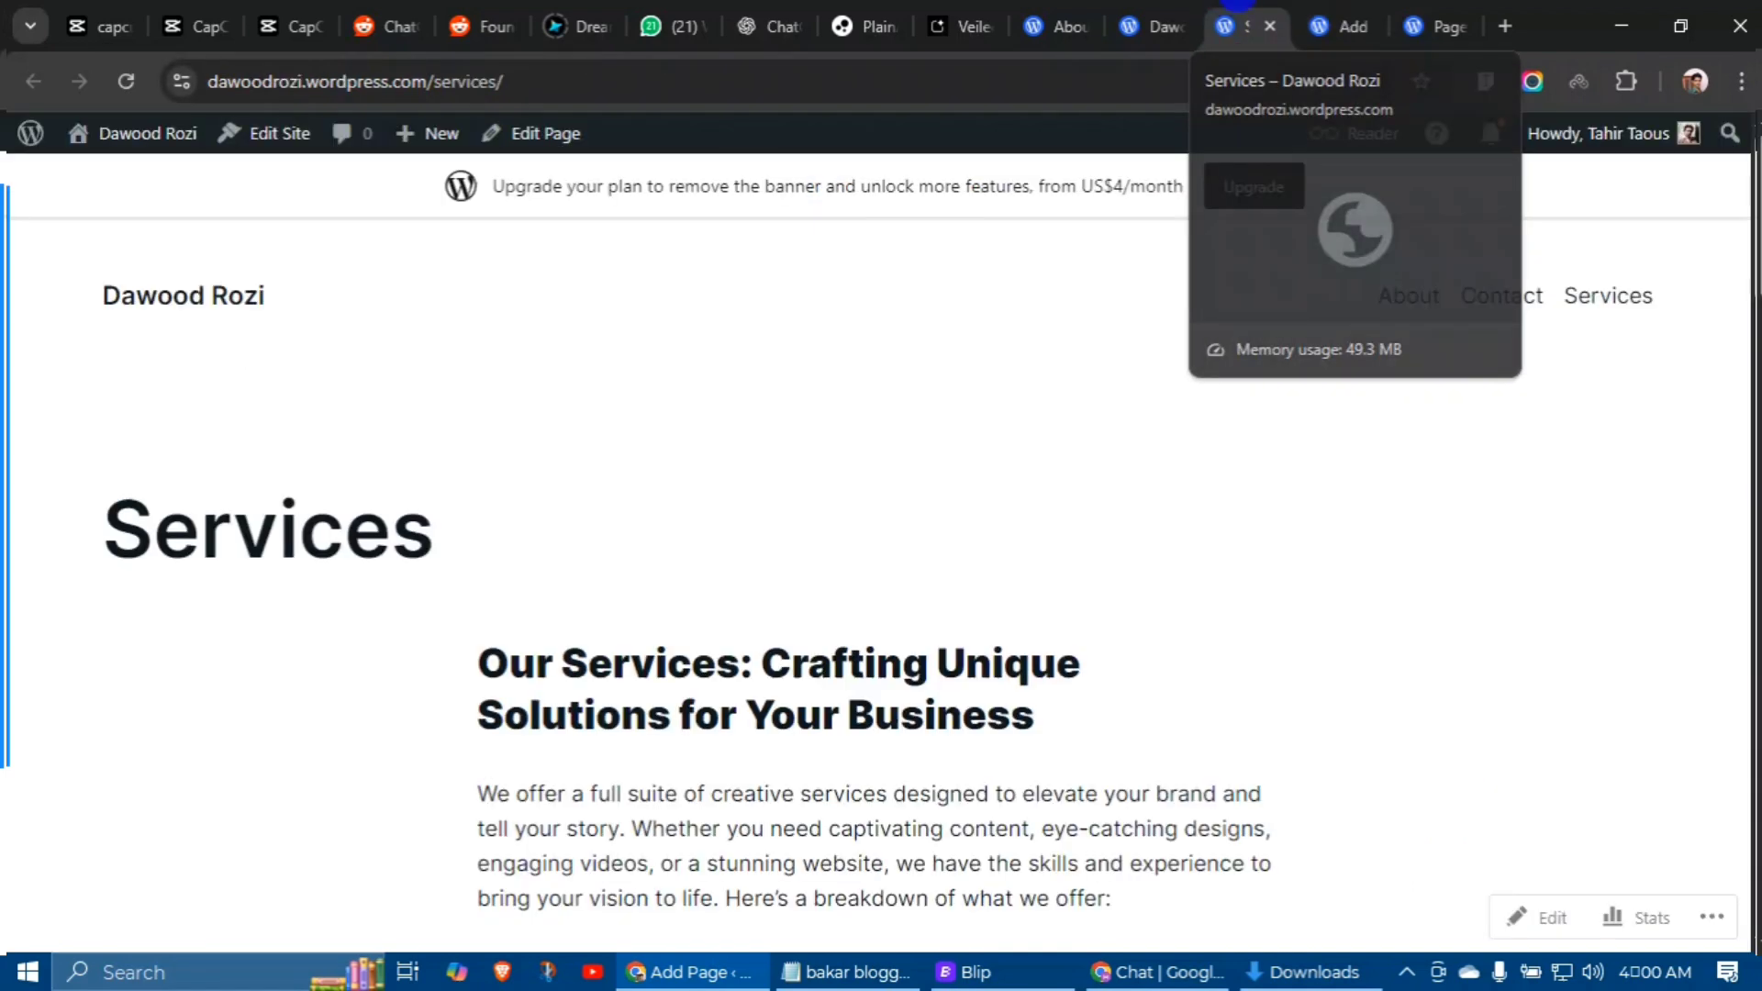
pyautogui.scroll(-4, 470, 297)
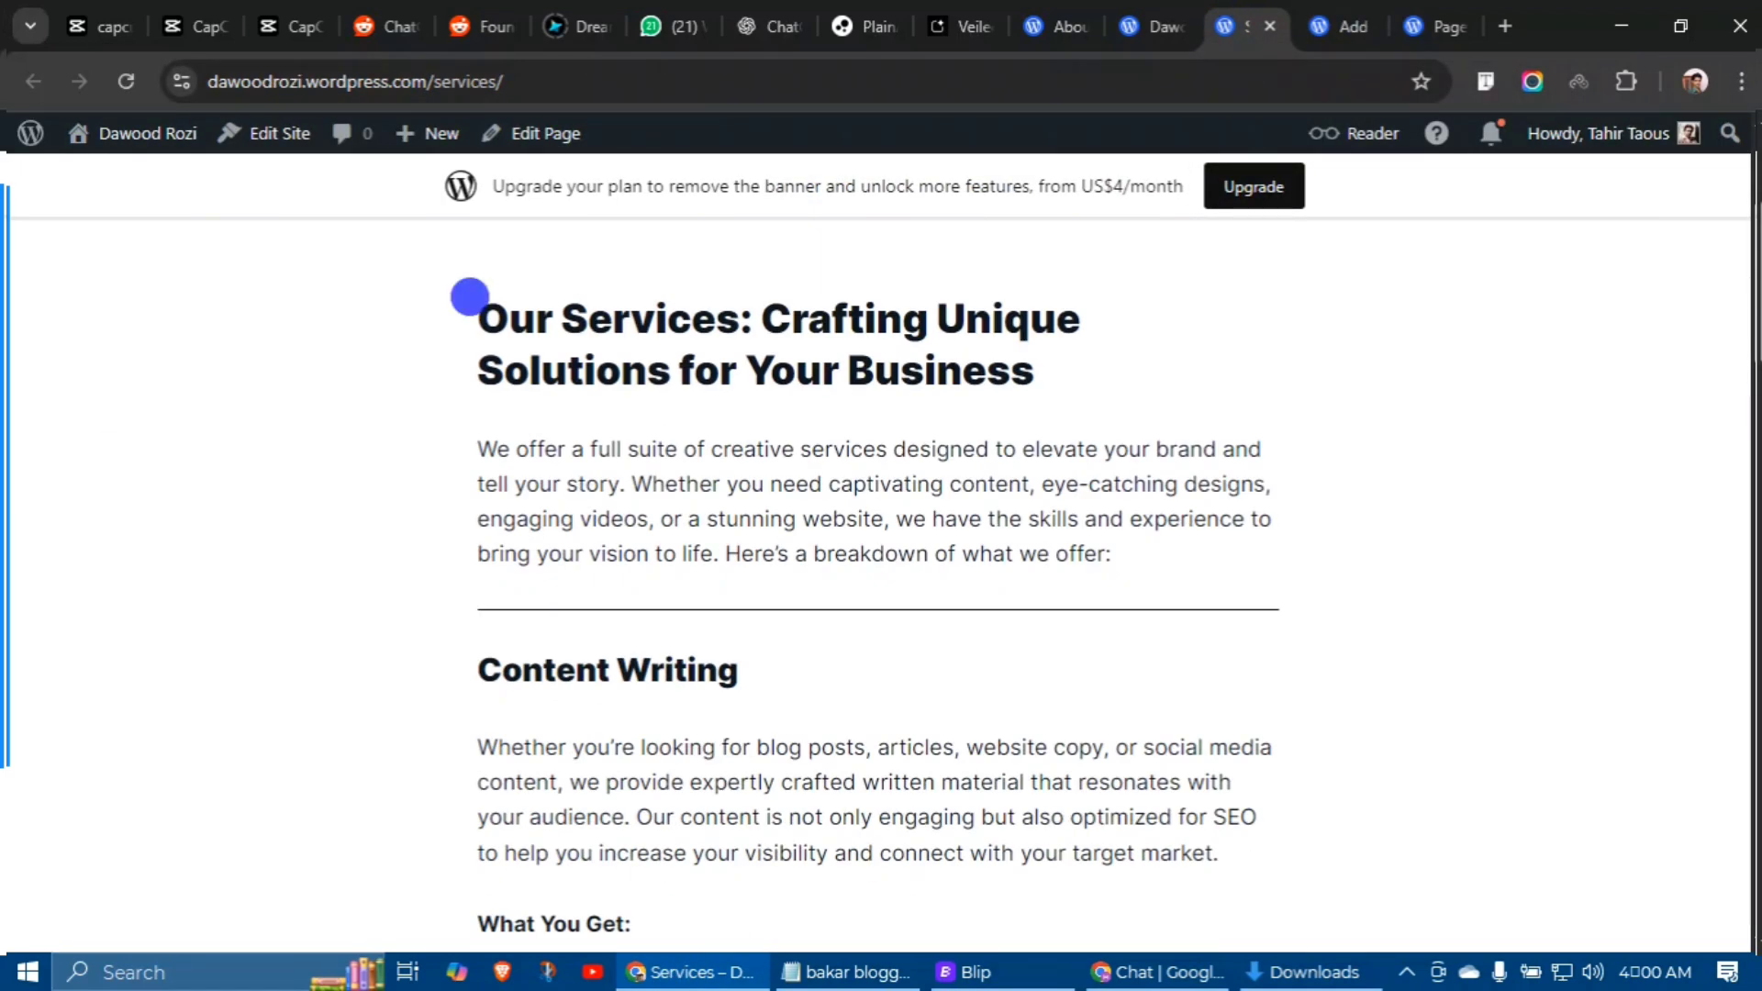
pyautogui.moveTo(470, 297); pyautogui.dragTo(639, 580)
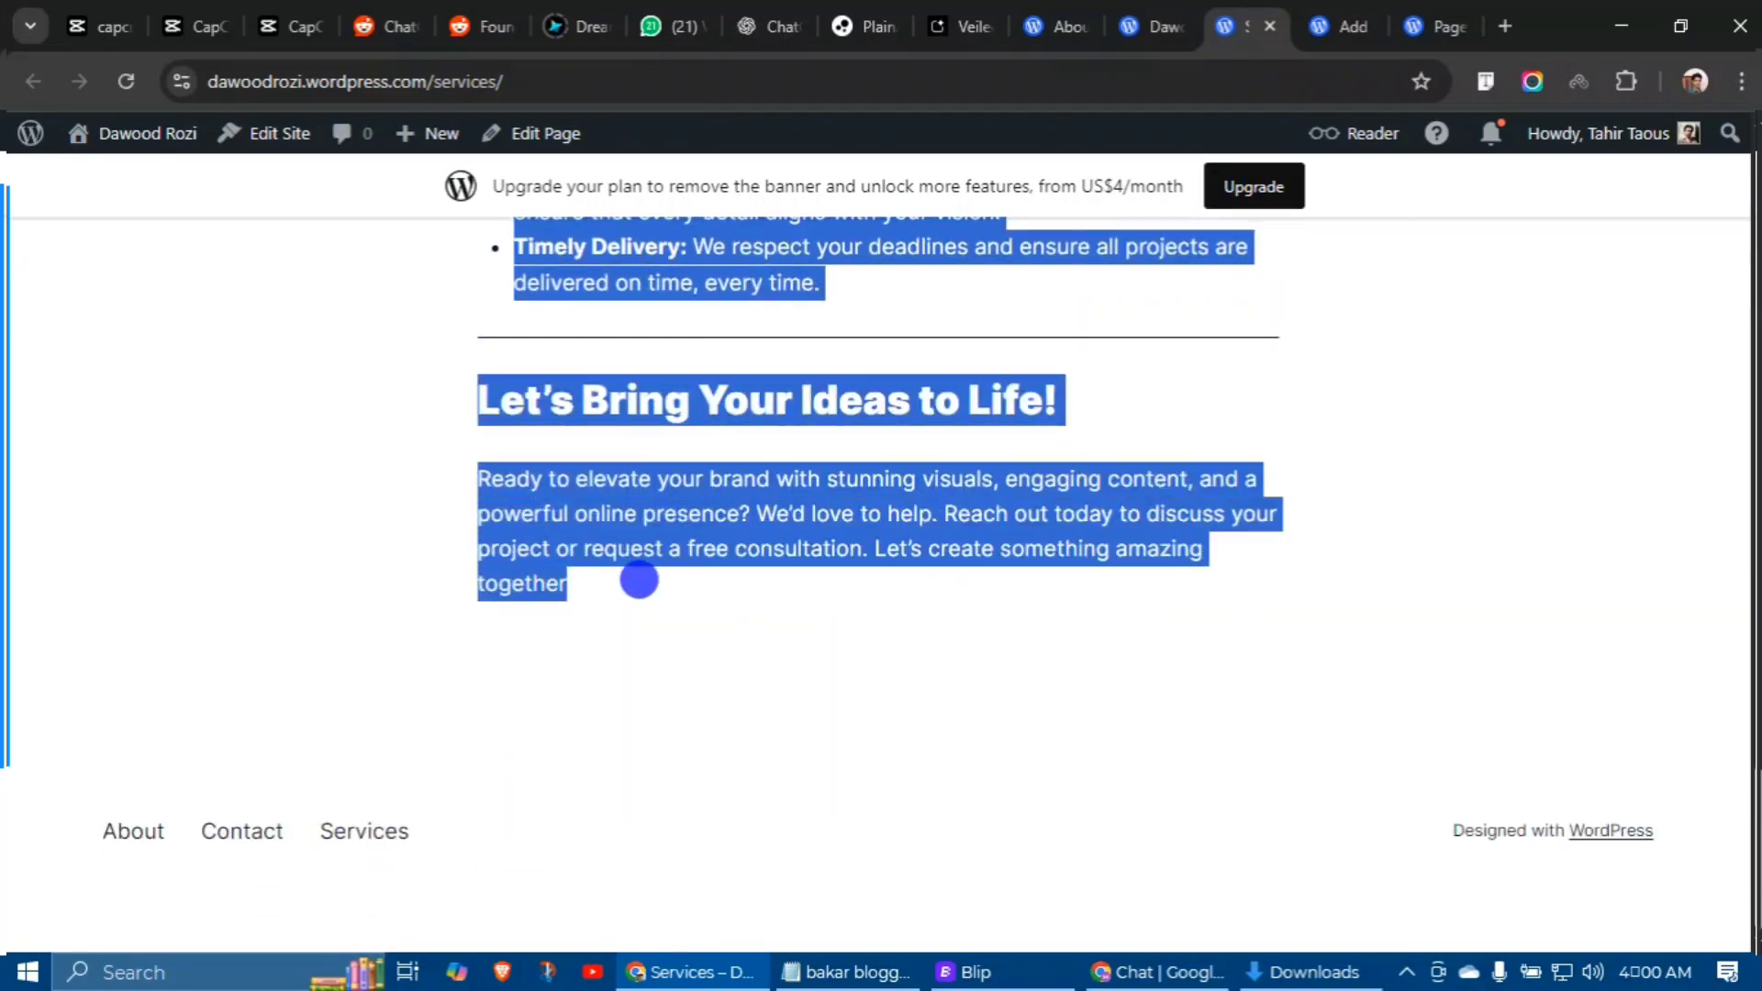
pyautogui.rightClick(698, 489)
pyautogui.click(770, 521)
# Step: Paste the services text into the new Services page, publish it, and view it on the site
pyautogui.hotkey('ctrl', 'Tab')
pyautogui.hotkey('ctrl', 'v')
pyautogui.click(1666, 151)
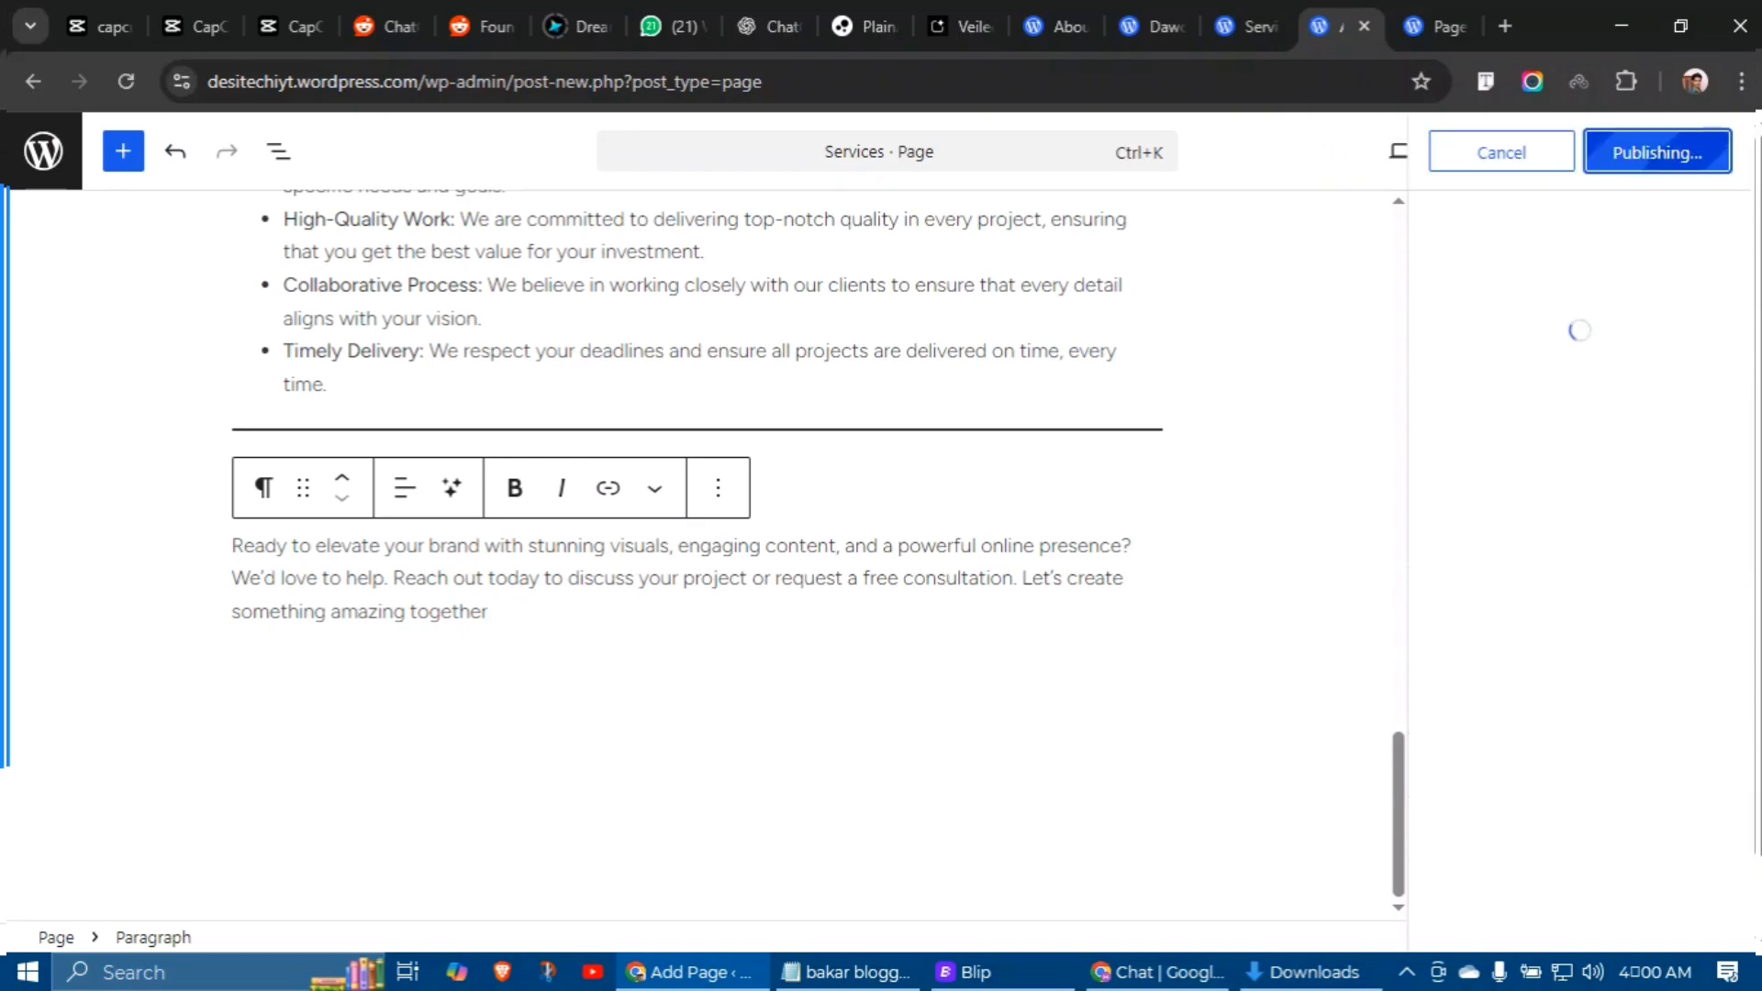
pyautogui.hotkey('ctrl', 'Tab')
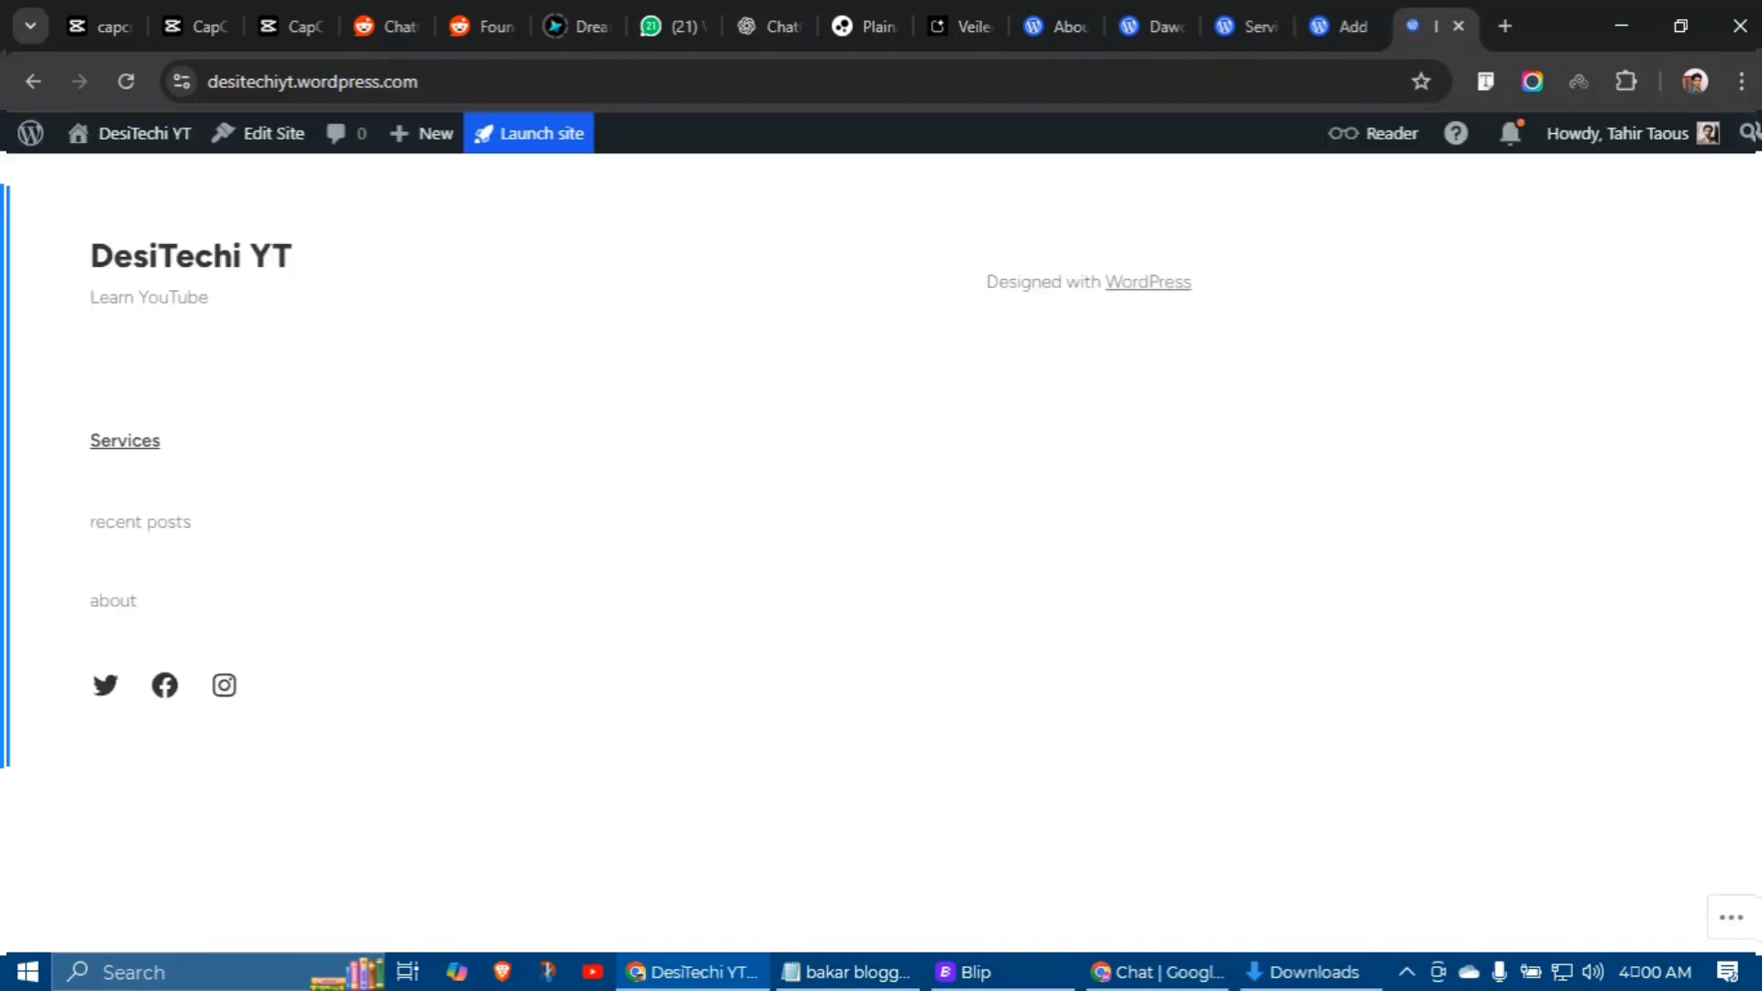
pyautogui.click(125, 440)
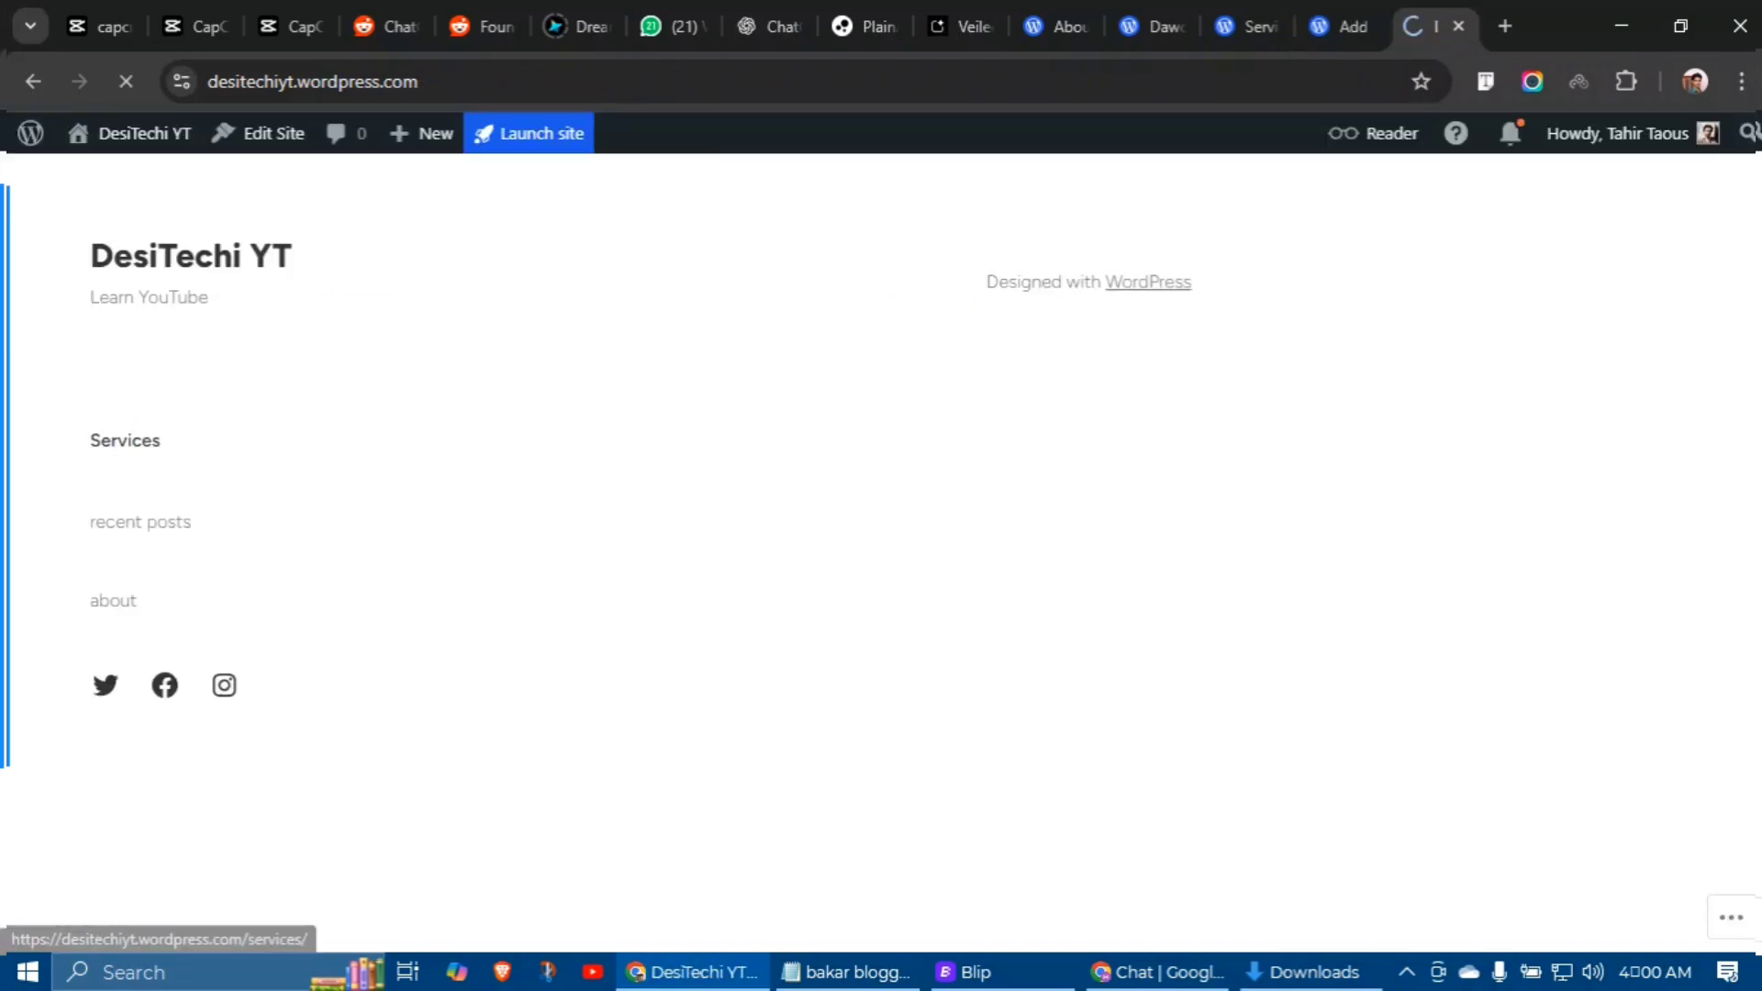
pyautogui.scroll(-10, 1077, 551)
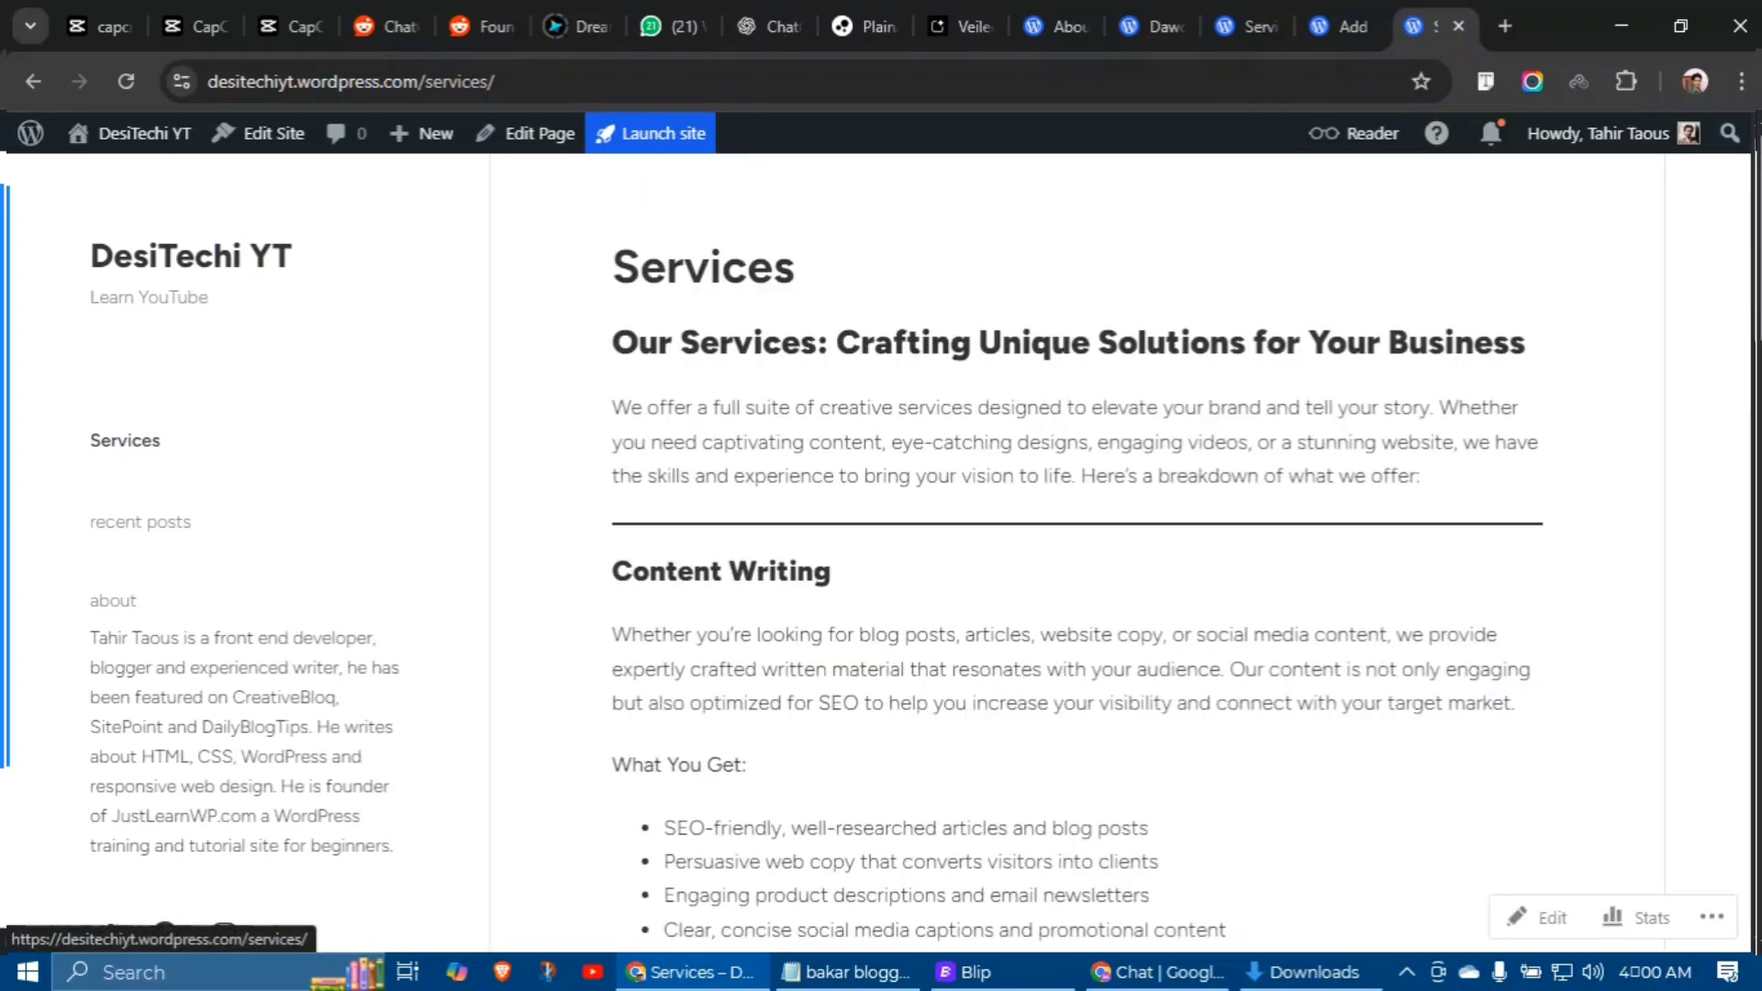
pyautogui.moveTo(421, 133)
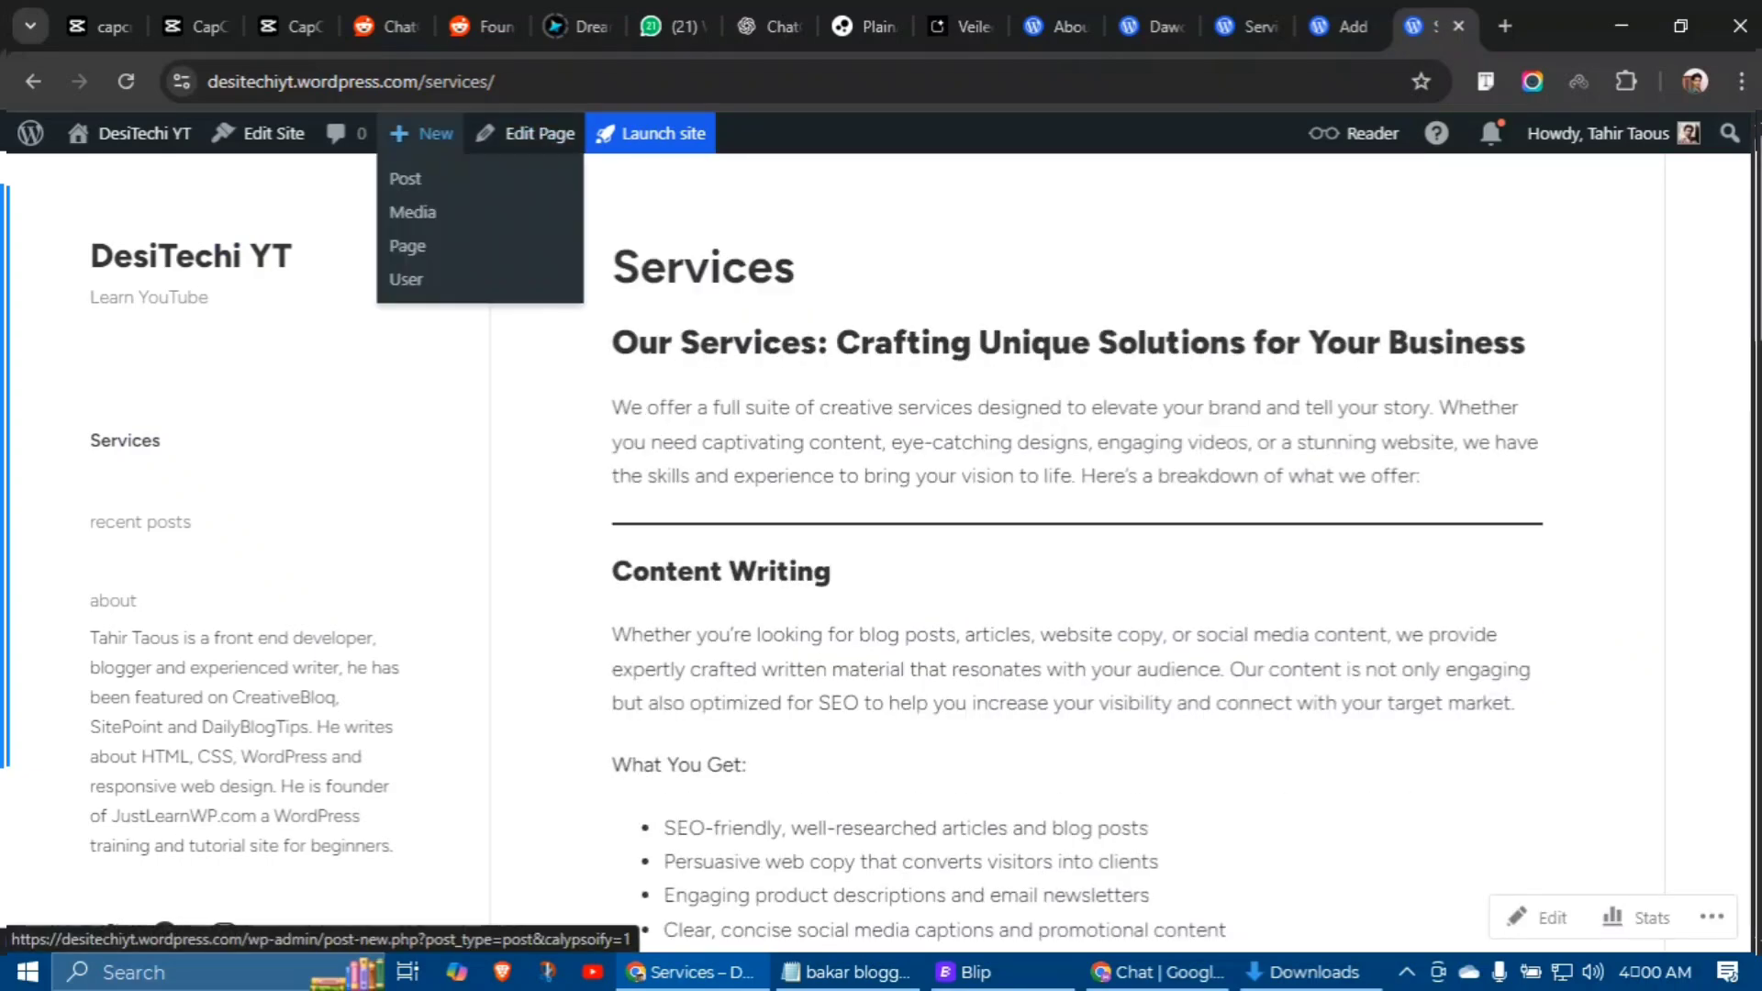
# Step: Start another new page and select the contact content on the reference site's Contact page
pyautogui.click(405, 242)
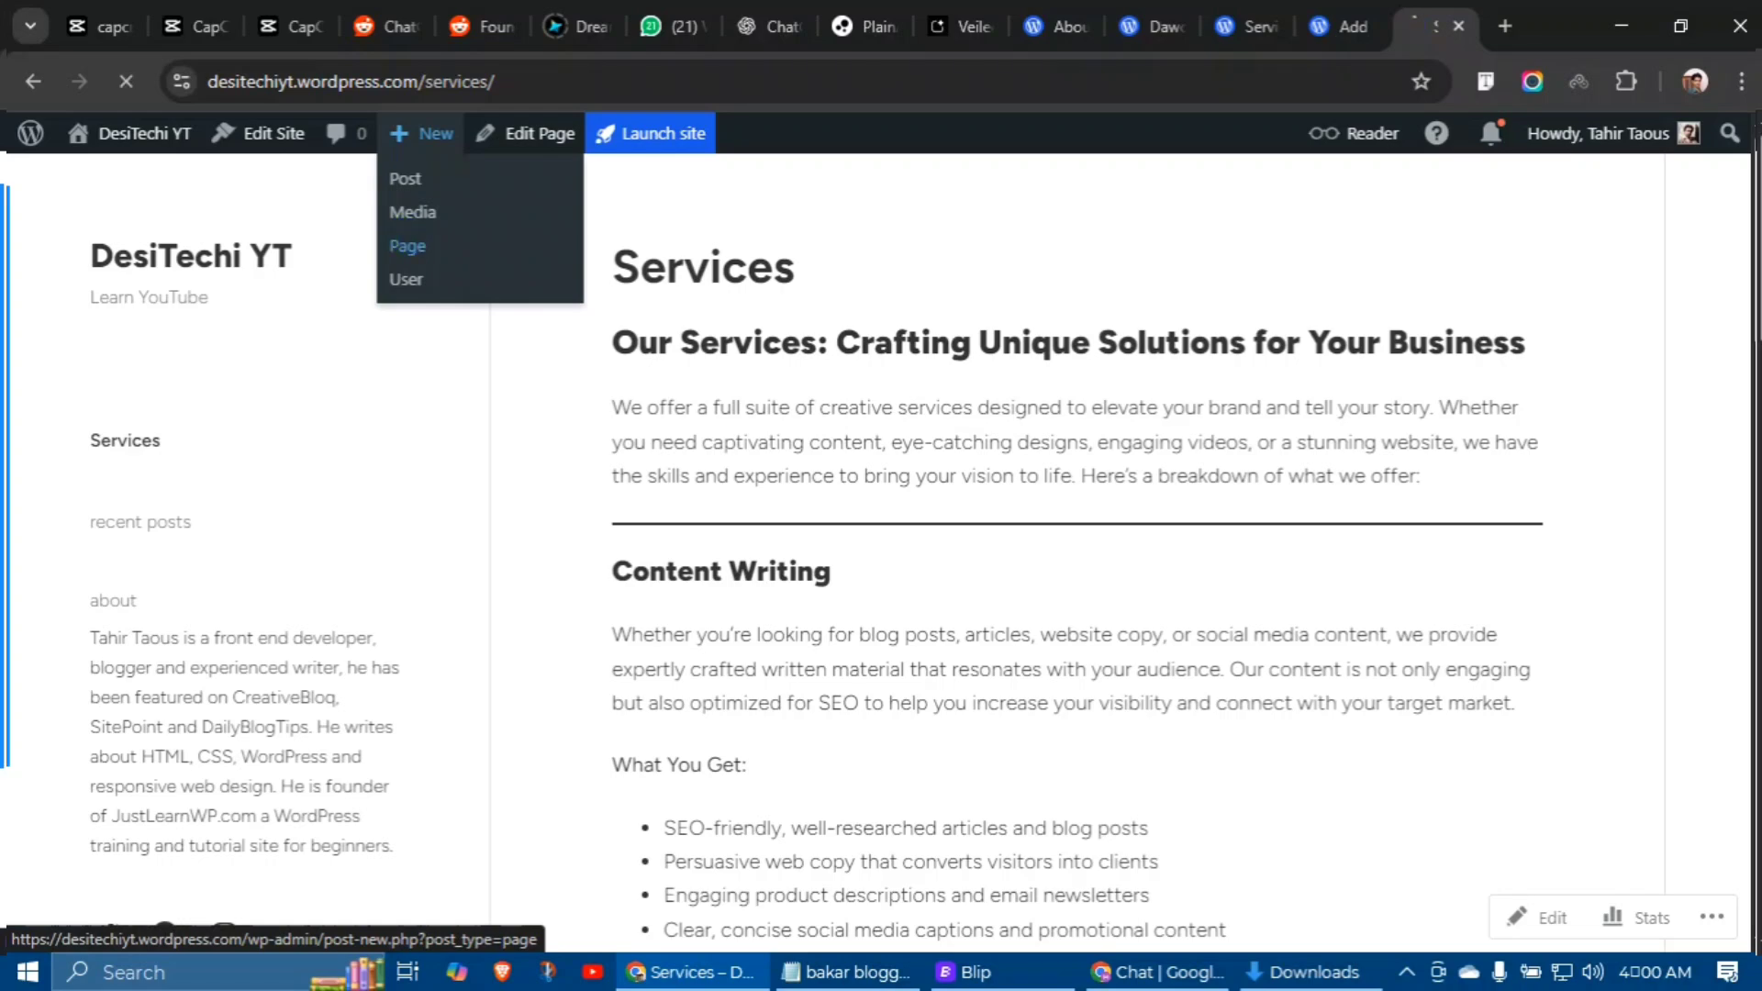
pyautogui.hotkey('ctrl', 'shift', 'Tab')
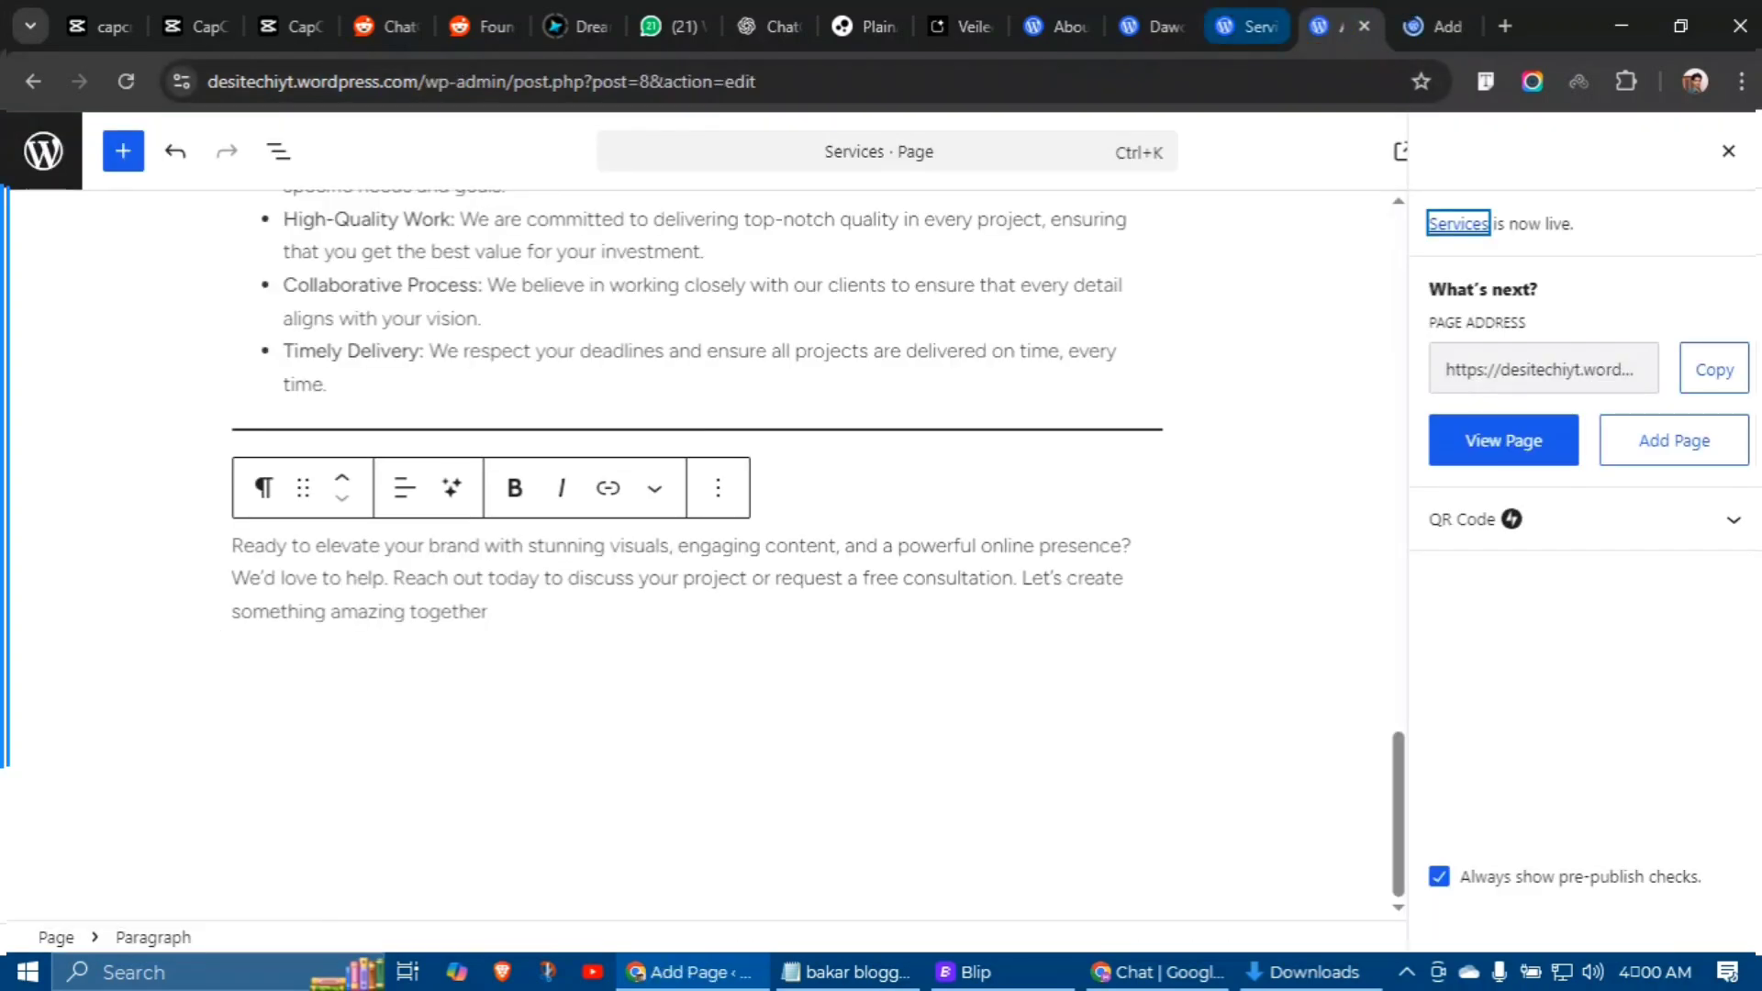
pyautogui.hotkey('ctrl', 'shift', 'Tab')
pyautogui.scroll(5, 1501, 296)
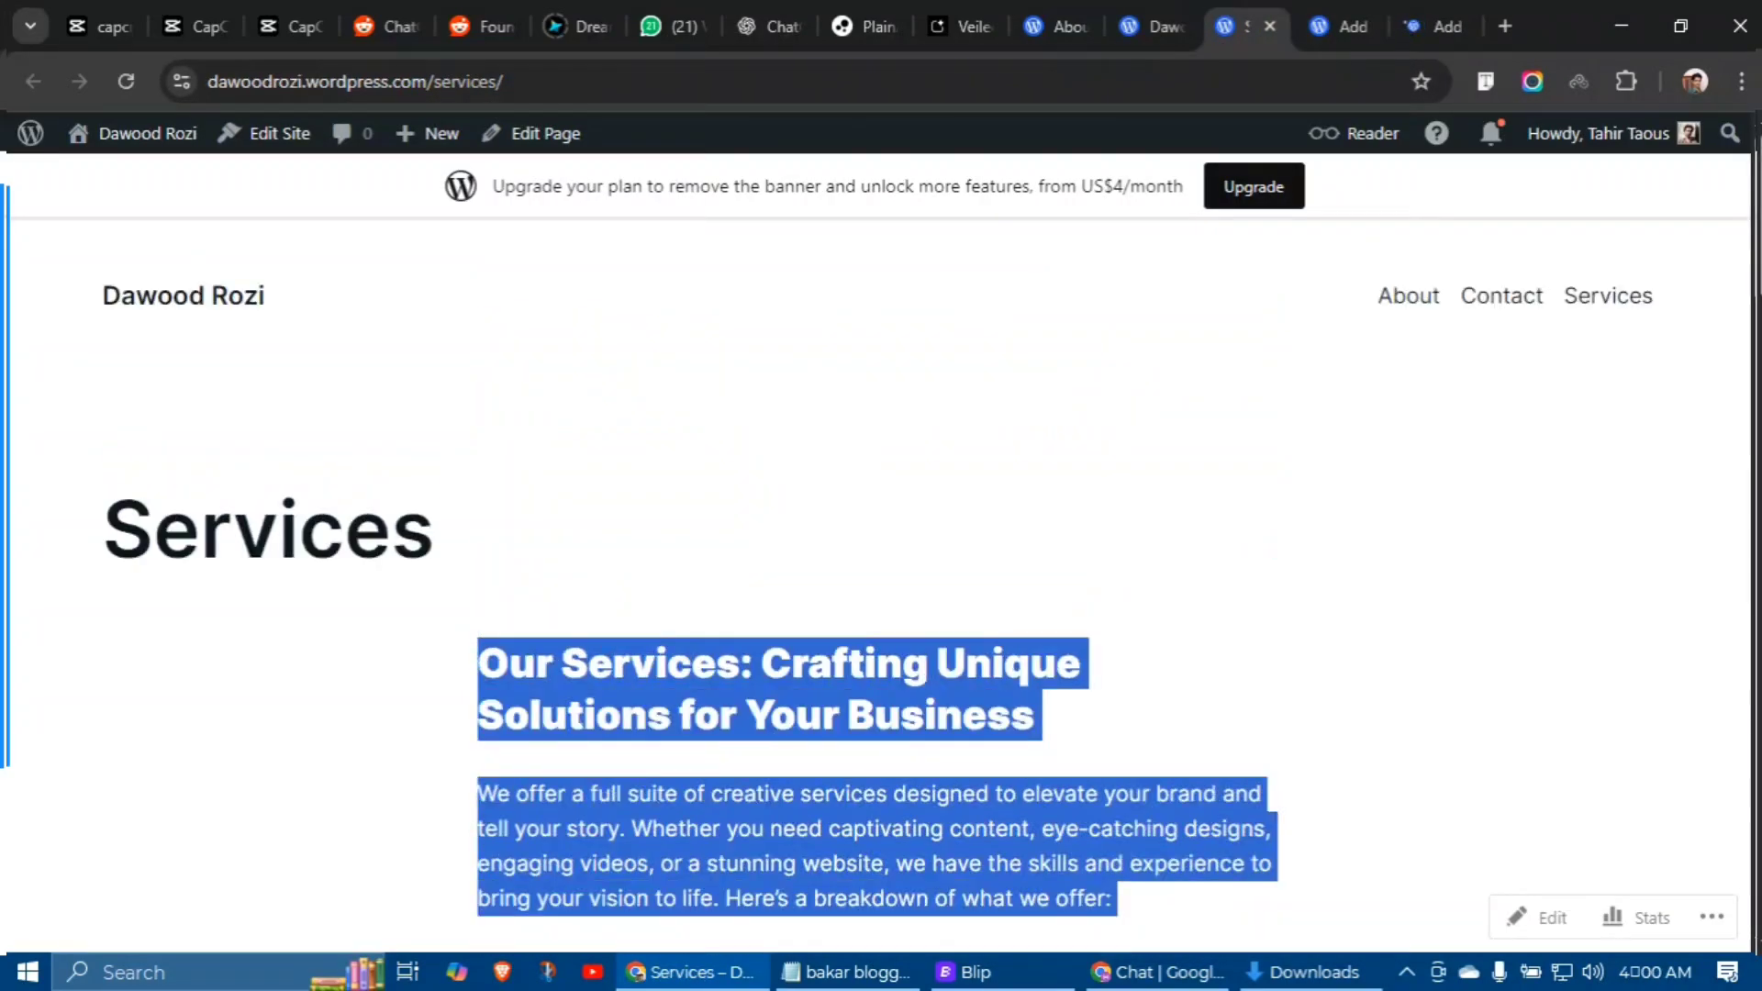
pyautogui.click(1501, 295)
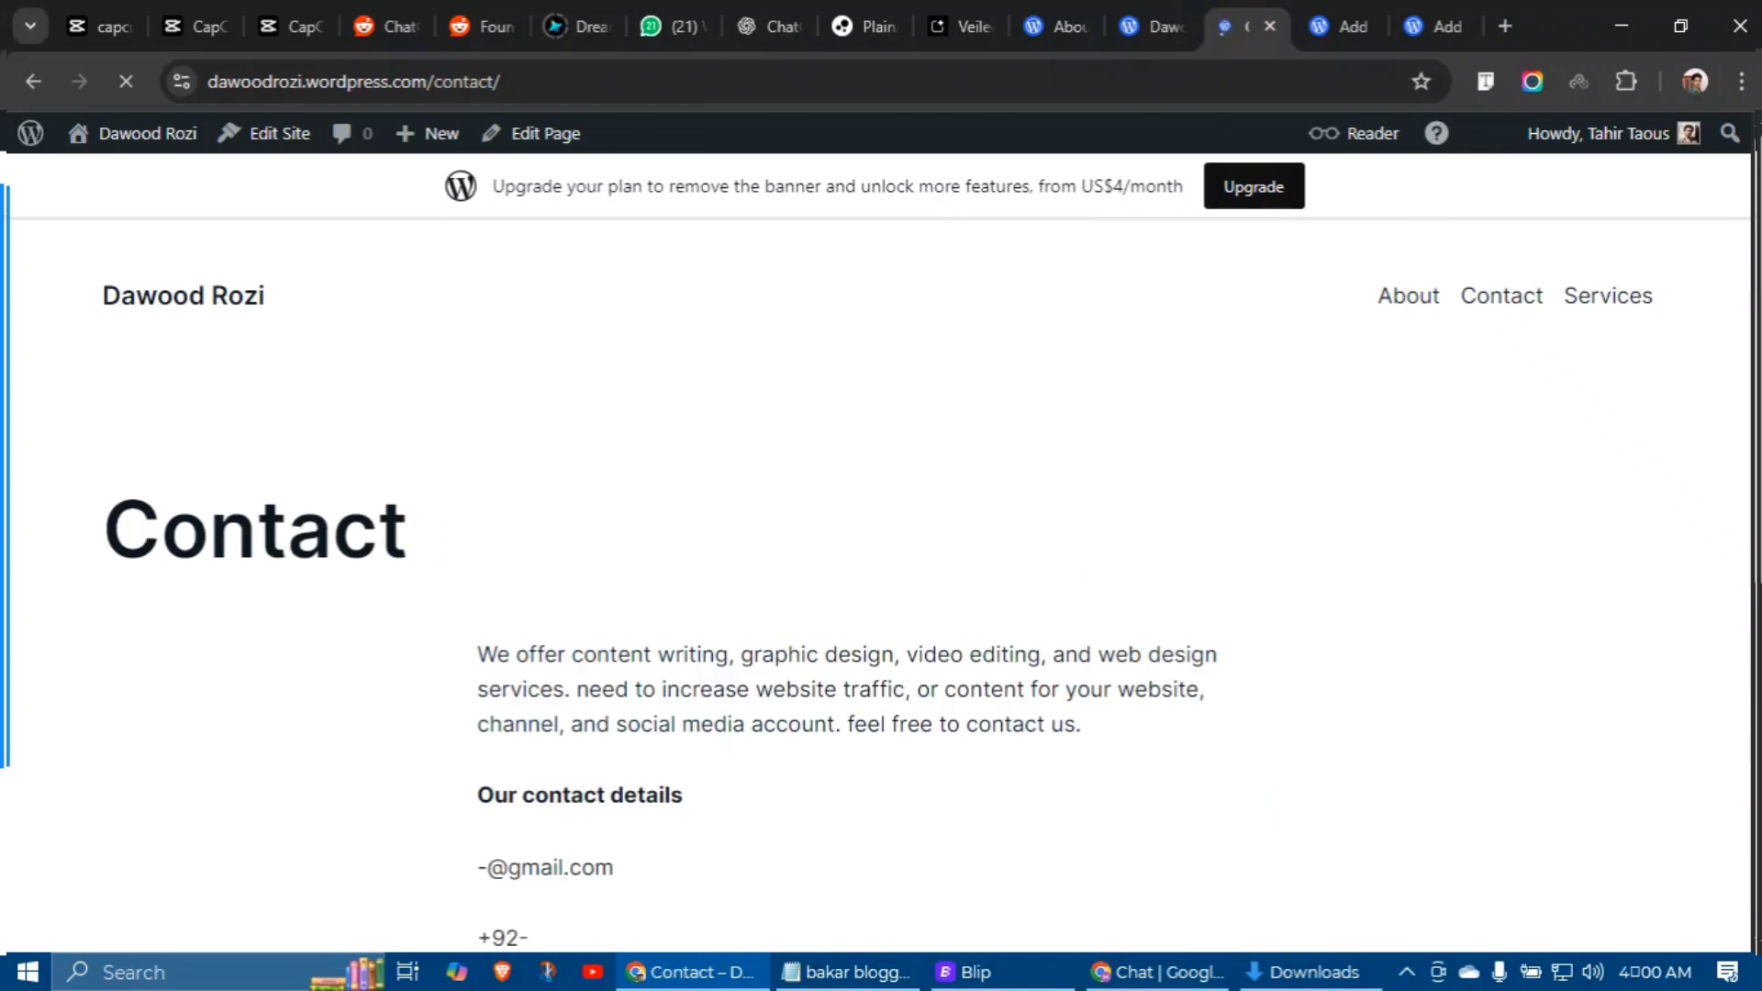
pyautogui.scroll(-3, 881, 550)
pyautogui.moveTo(459, 290); pyautogui.dragTo(581, 587)
pyautogui.scroll(-3, 551, 444)
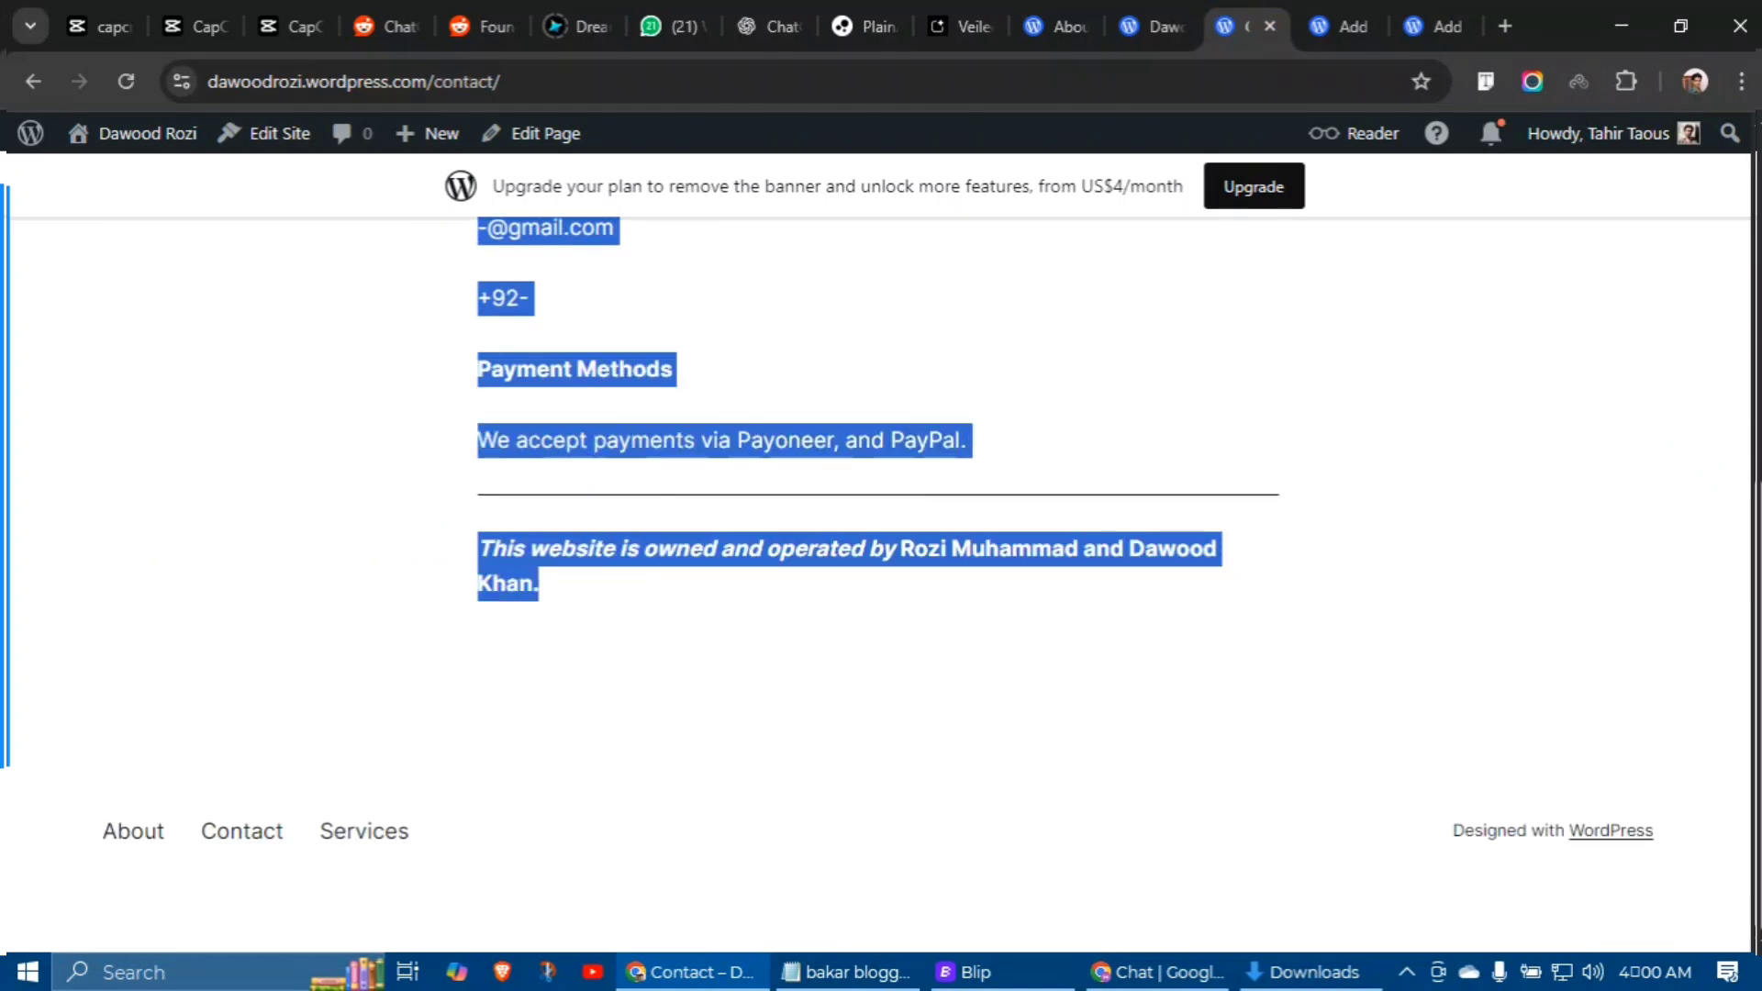
# Step: Paste the contact content into the new page and replace the phone number
pyautogui.click(1431, 25)
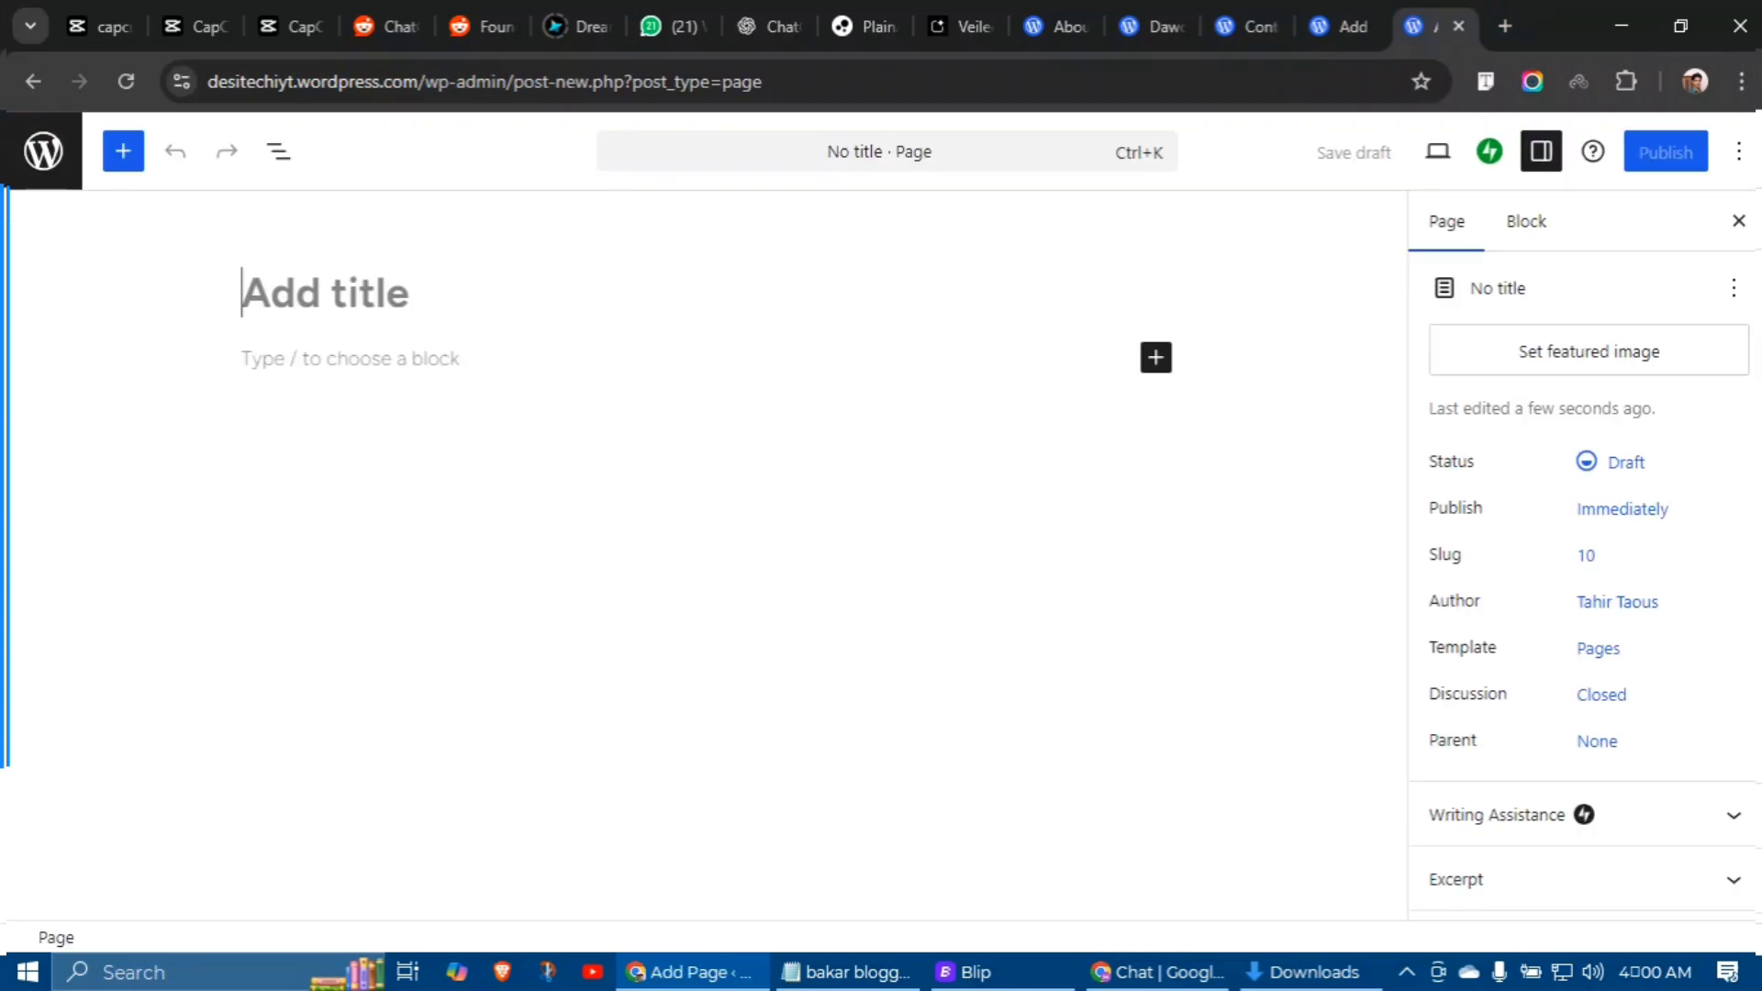
pyautogui.hotkey('ctrl', 'v')
pyautogui.click(274, 576)
pyautogui.press('BackSpace')
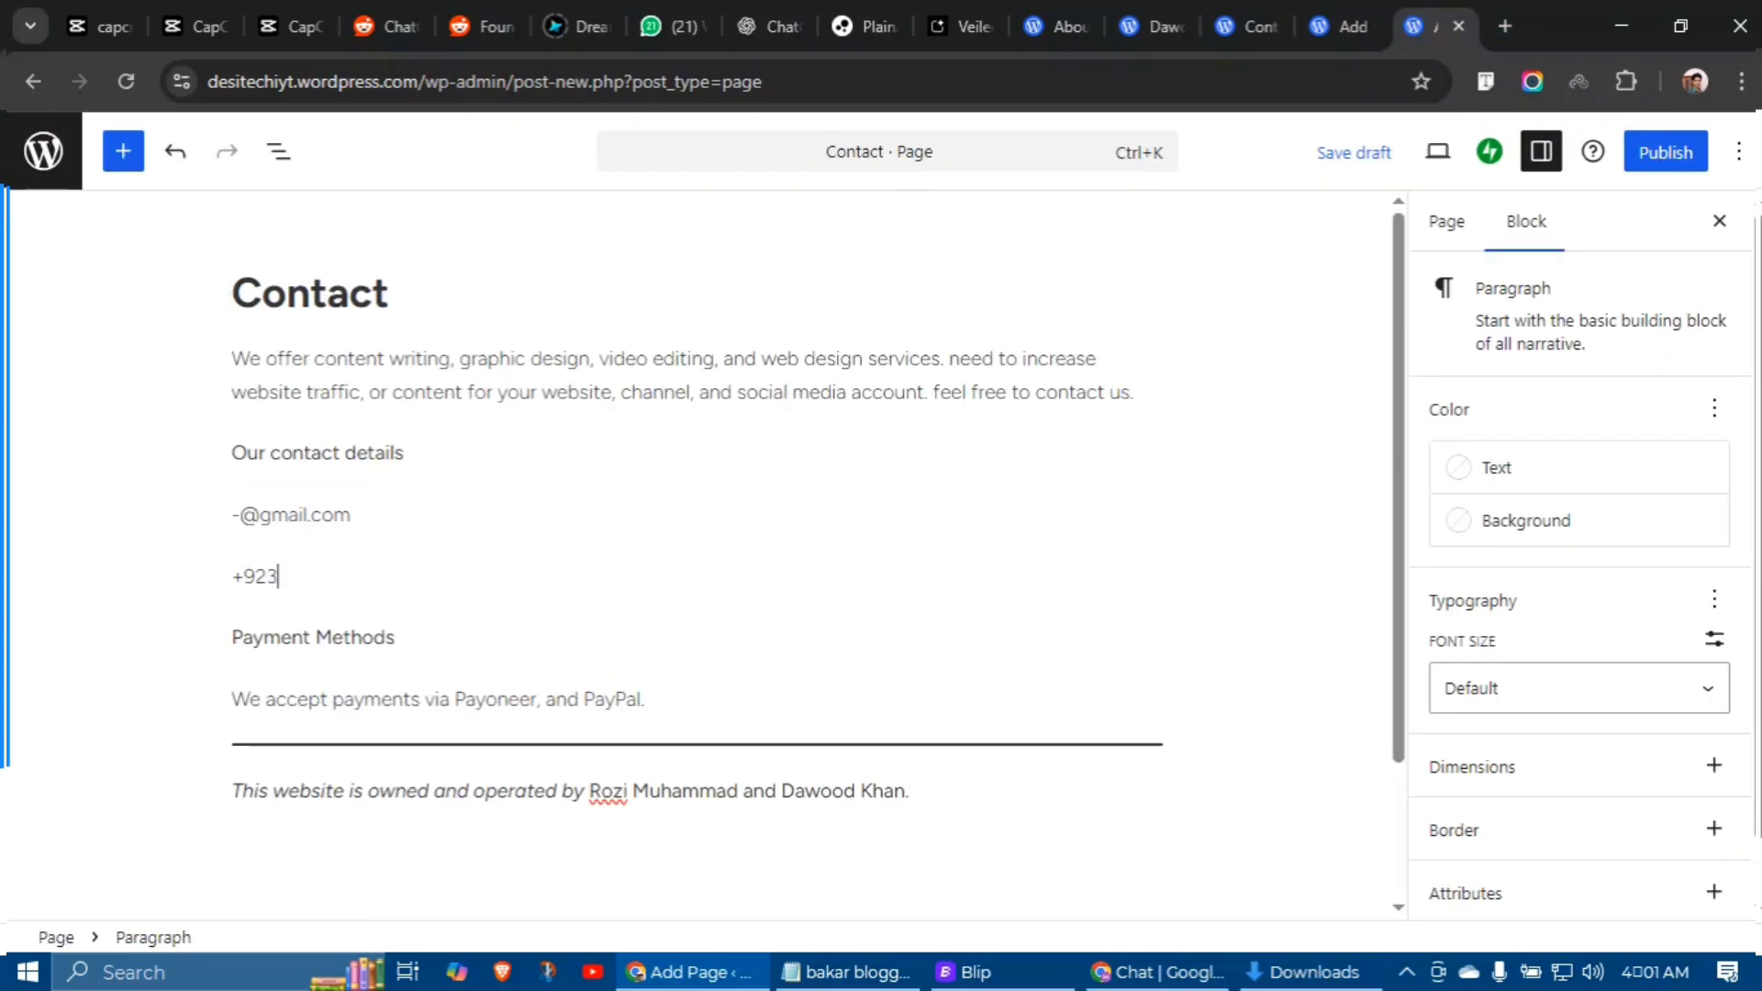
# Step: Change the e-mail line to the blog's own e-mail address
pyautogui.click(853, 484)
pyautogui.click(218, 492)
pyautogui.press('BackSpace')
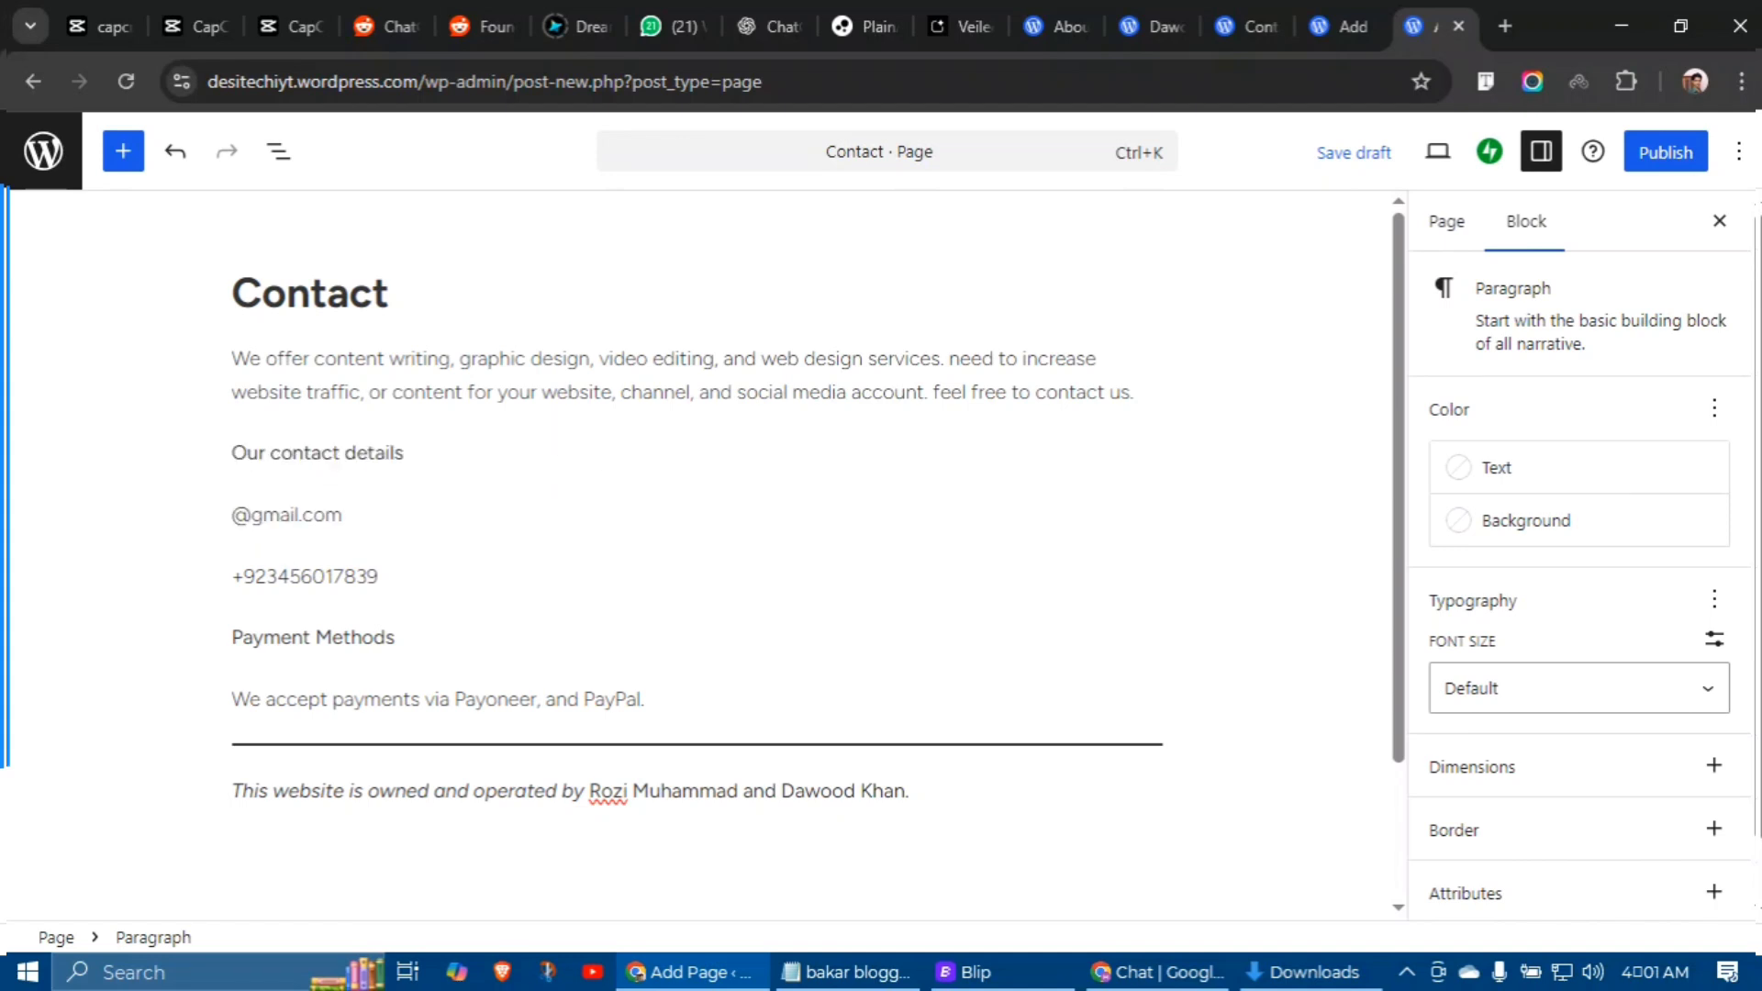
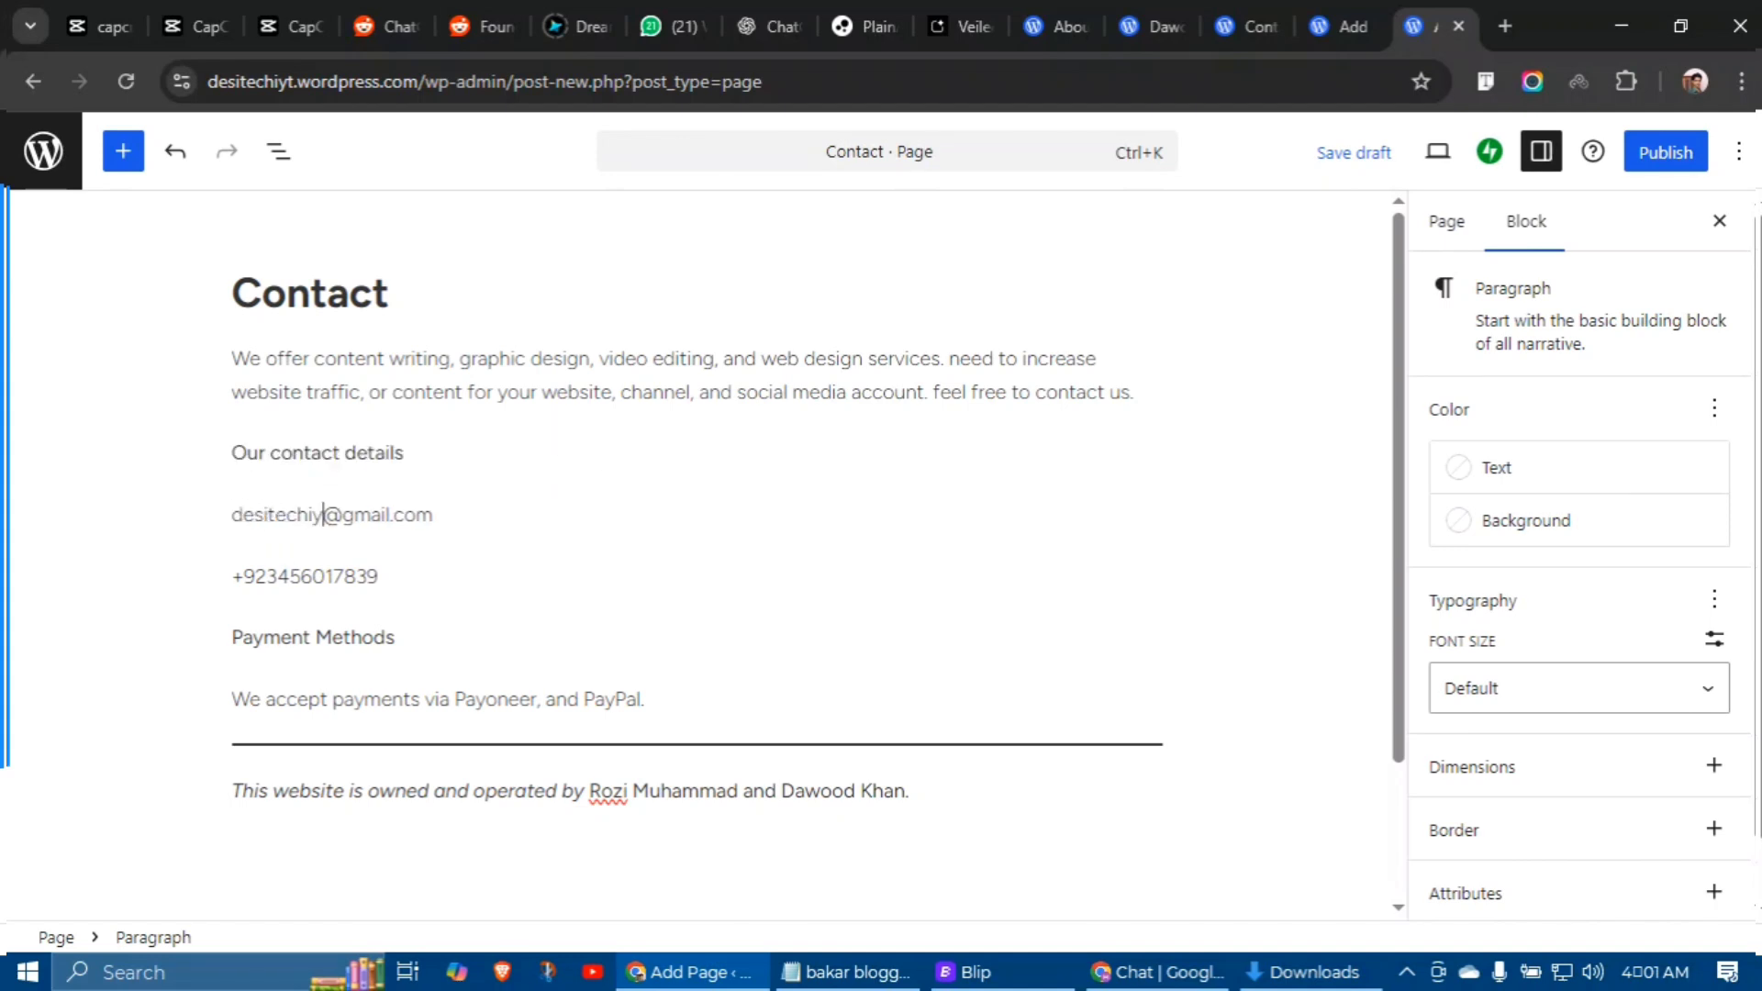
# Step: Replace the owner names in the italic ownership line with the new owners and publish
pyautogui.tripleClick(568, 790)
pyautogui.write('Tahir')
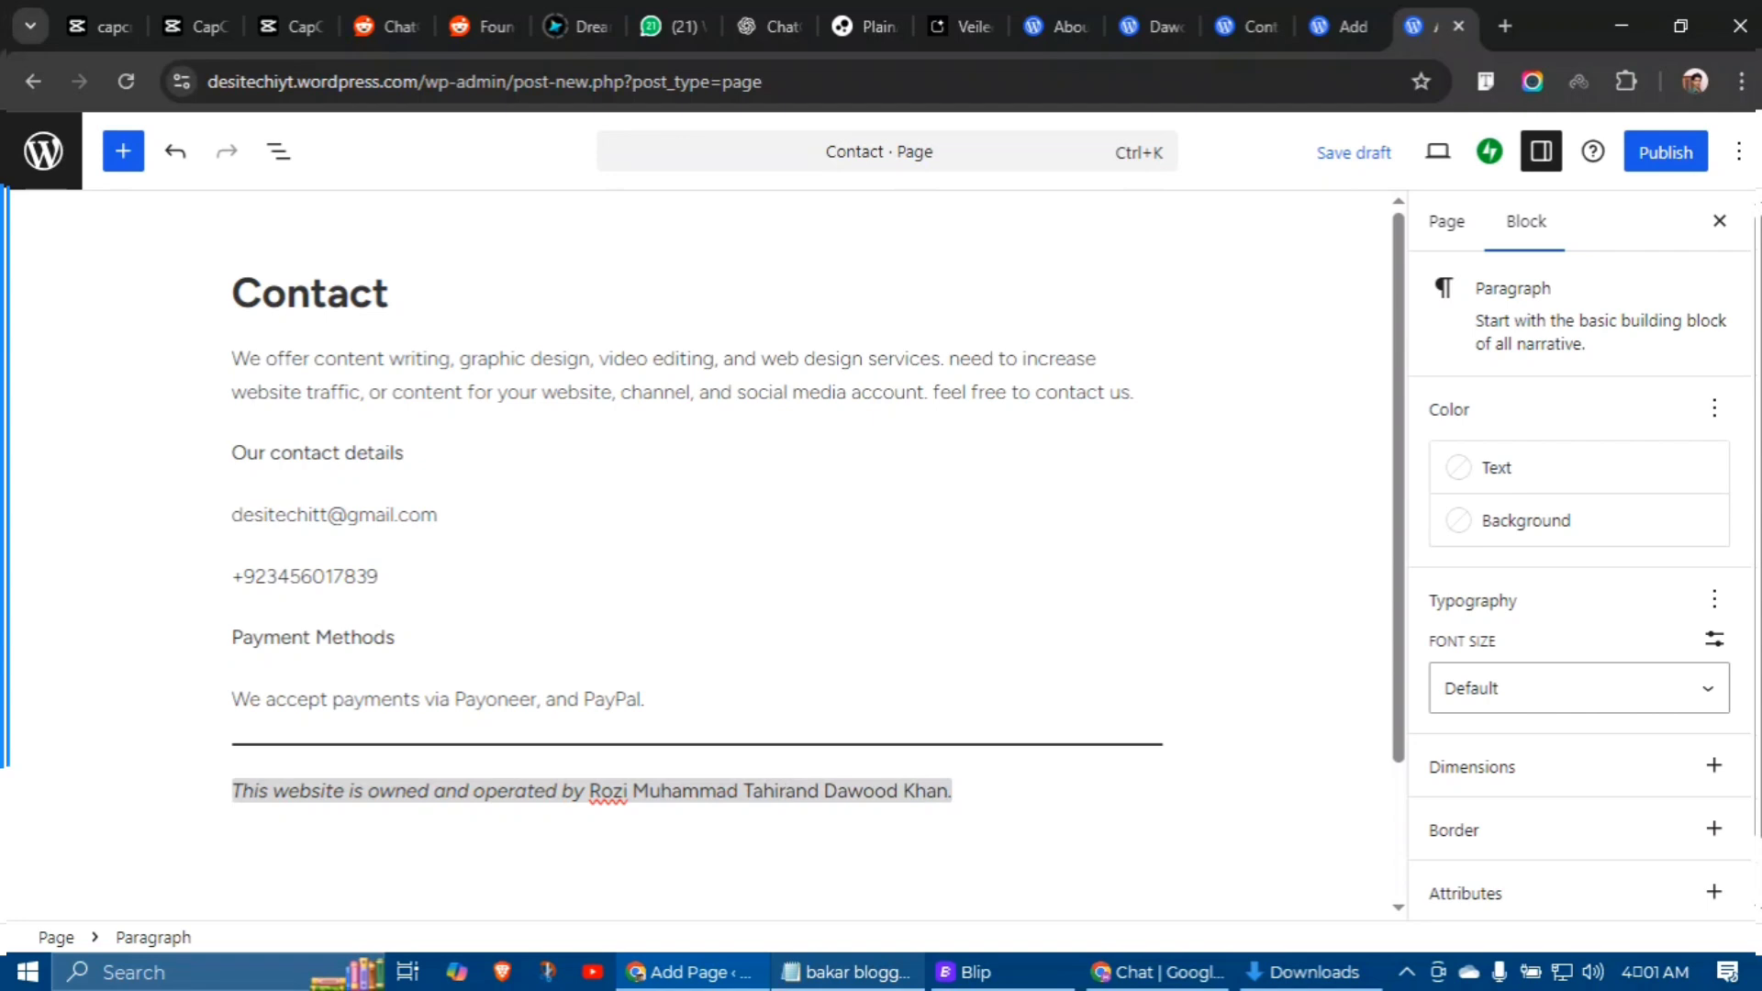
pyautogui.press('Left')
pyautogui.press('BackSpace')
pyautogui.press('BackSpace')
pyautogui.press('BackSpace')
pyautogui.press('BackSpace')
pyautogui.press('BackSpace')
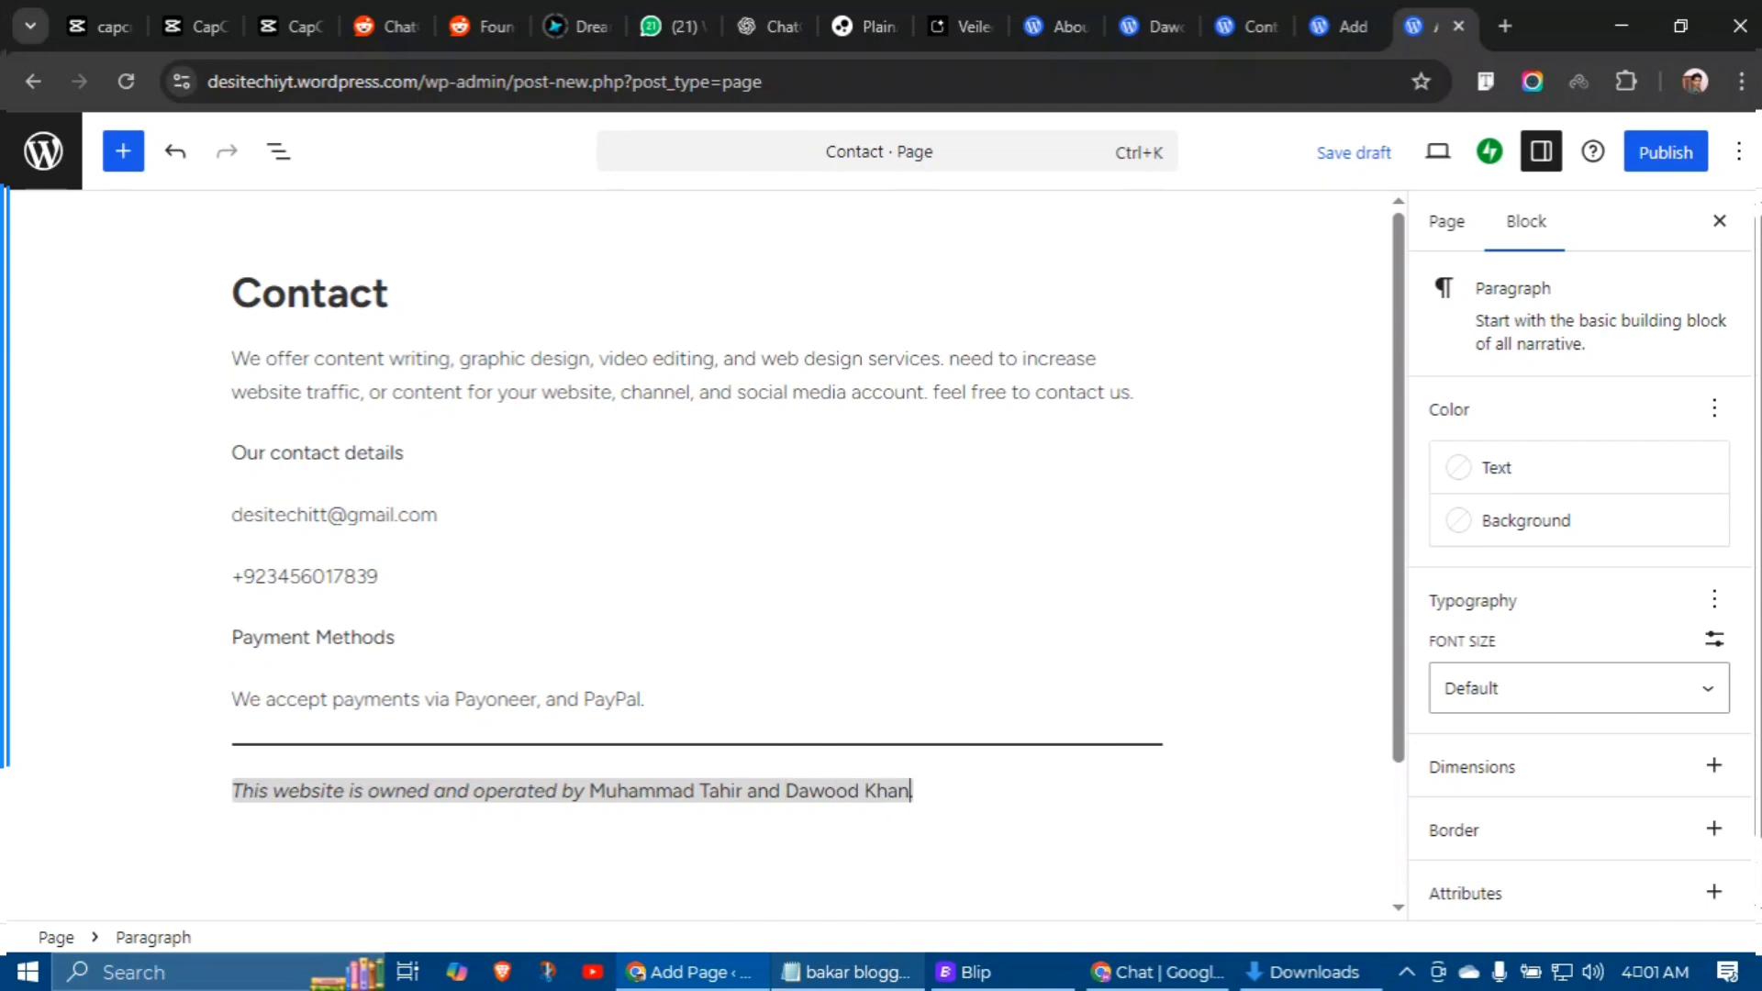
pyautogui.press('BackSpace')
pyautogui.press('BackSpace')
pyautogui.press('BackSpace')
pyautogui.press('BackSpace')
pyautogui.press('BackSpace')
pyautogui.press('BackSpace')
pyautogui.press('BackSpace')
pyautogui.press('BackSpace')
pyautogui.press('BackSpace')
pyautogui.press('BackSpace')
pyautogui.press('BackSpace')
pyautogui.press('BackSpace')
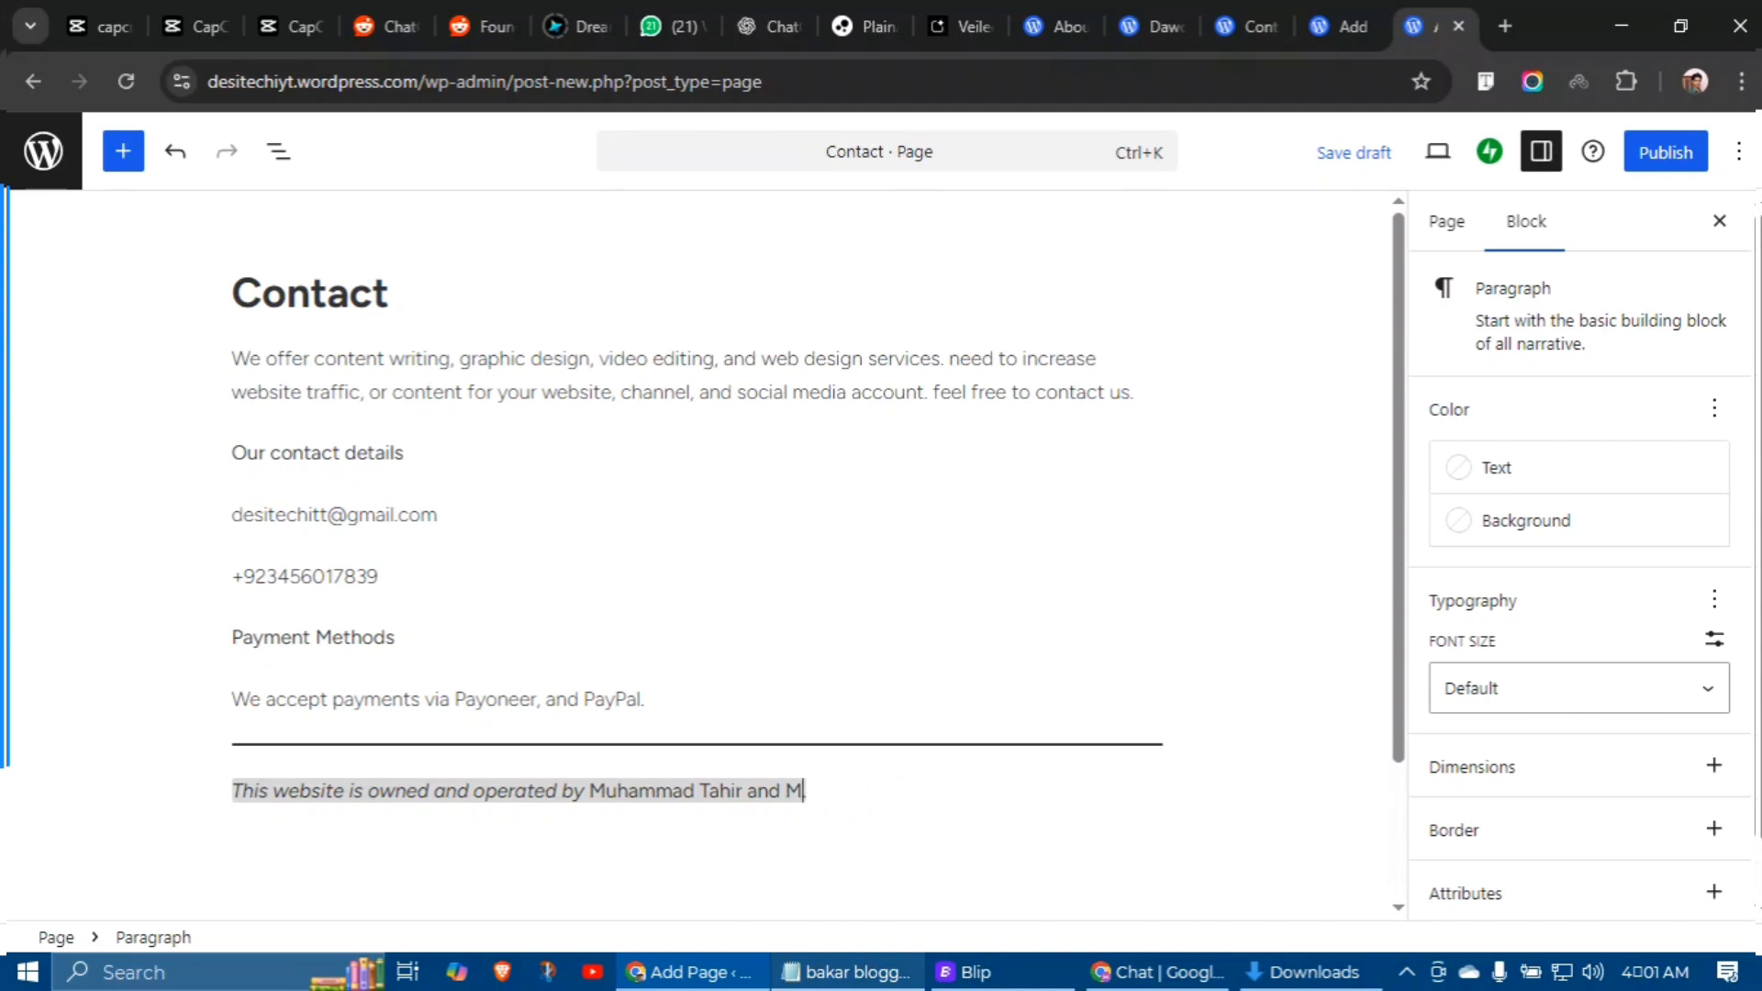
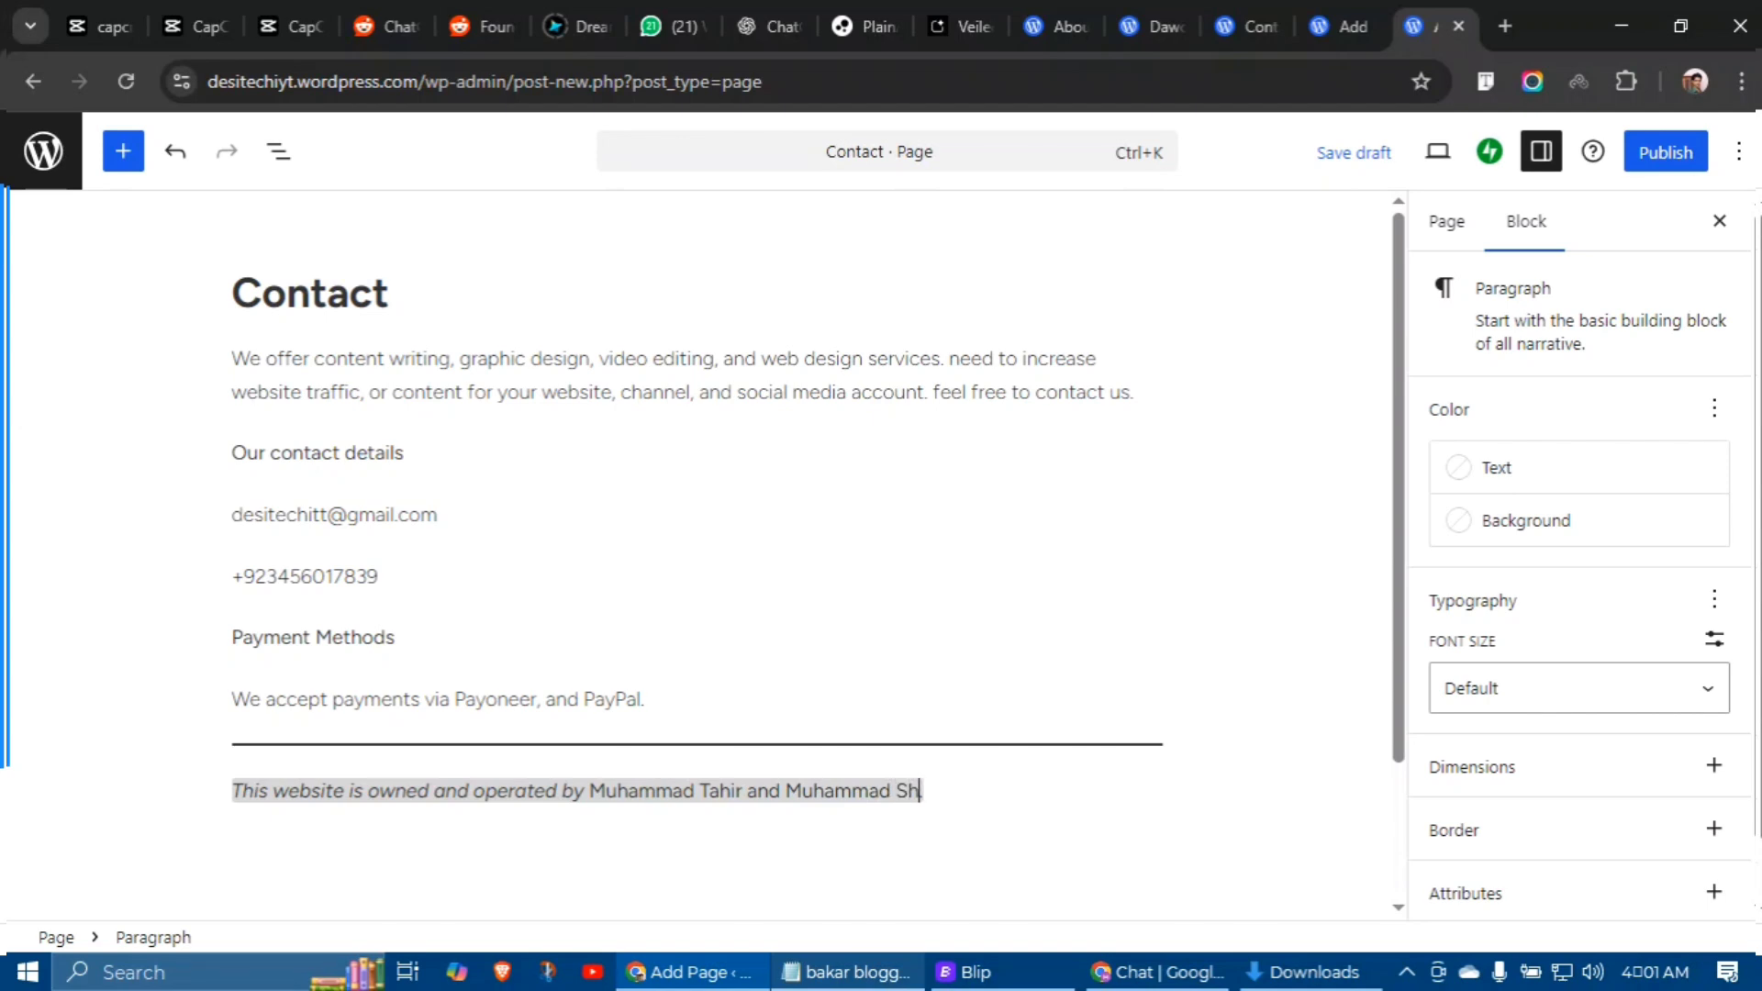
pyautogui.click(1666, 152)
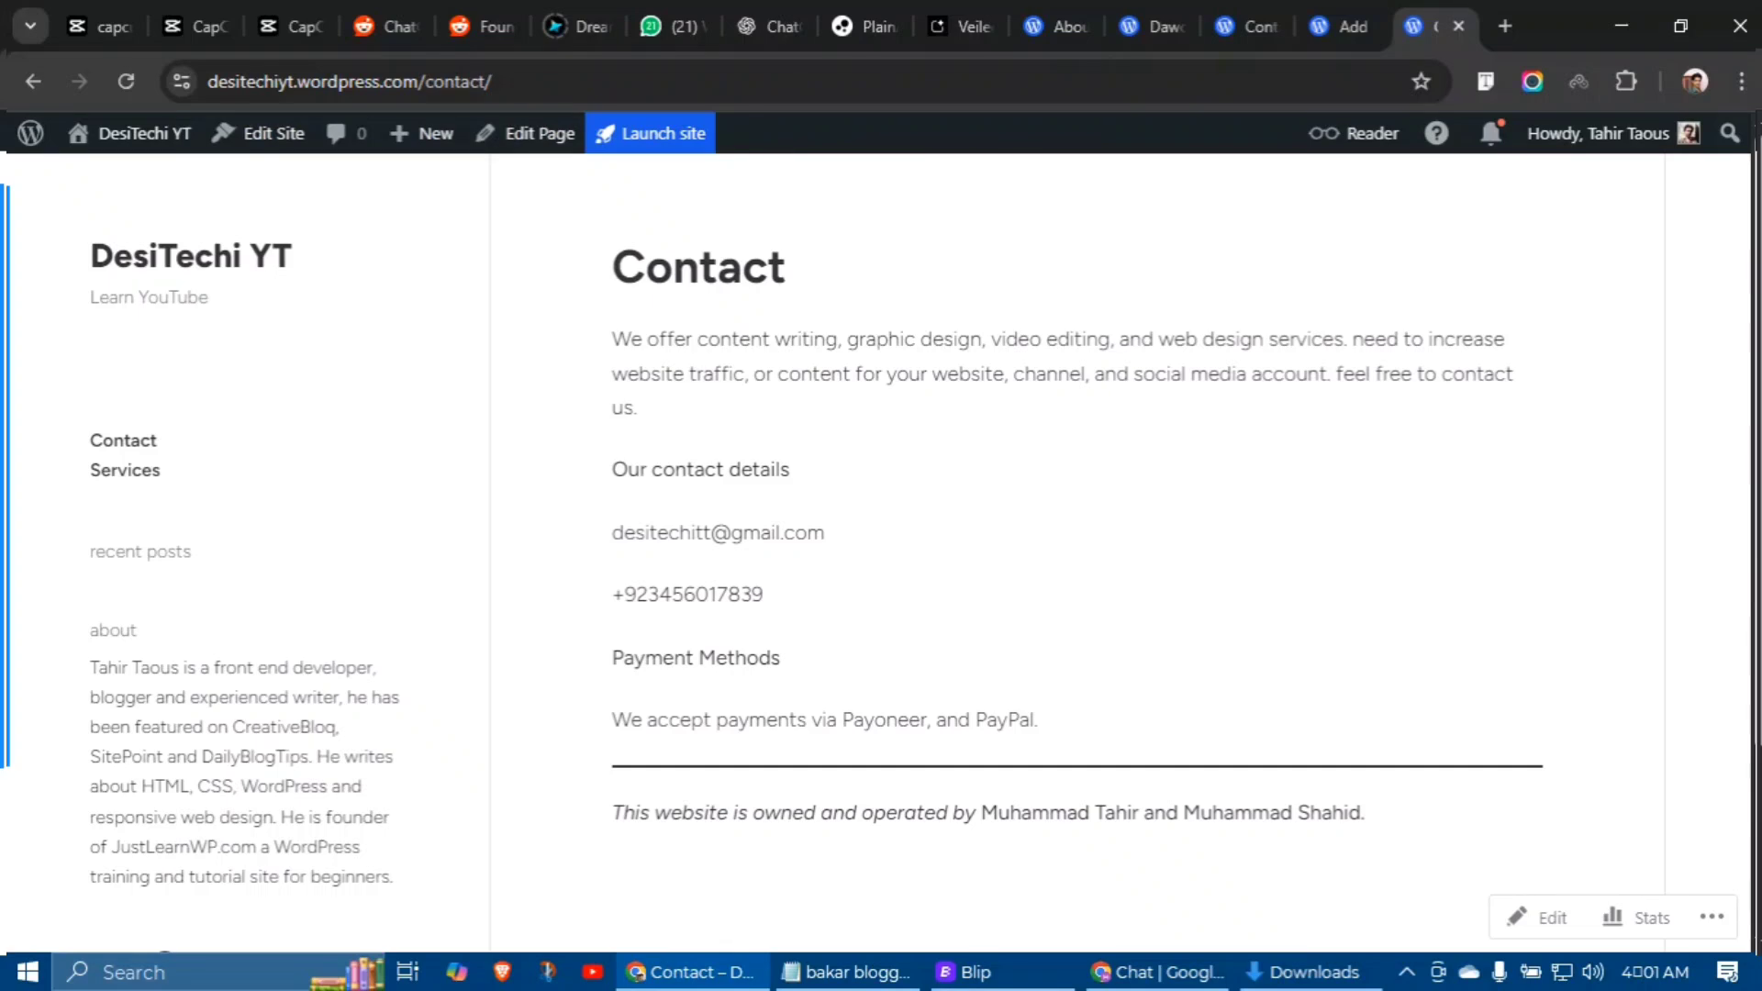
# Step: Reload the live Contact page, then open the reference site's About page
pyautogui.click(652, 267)
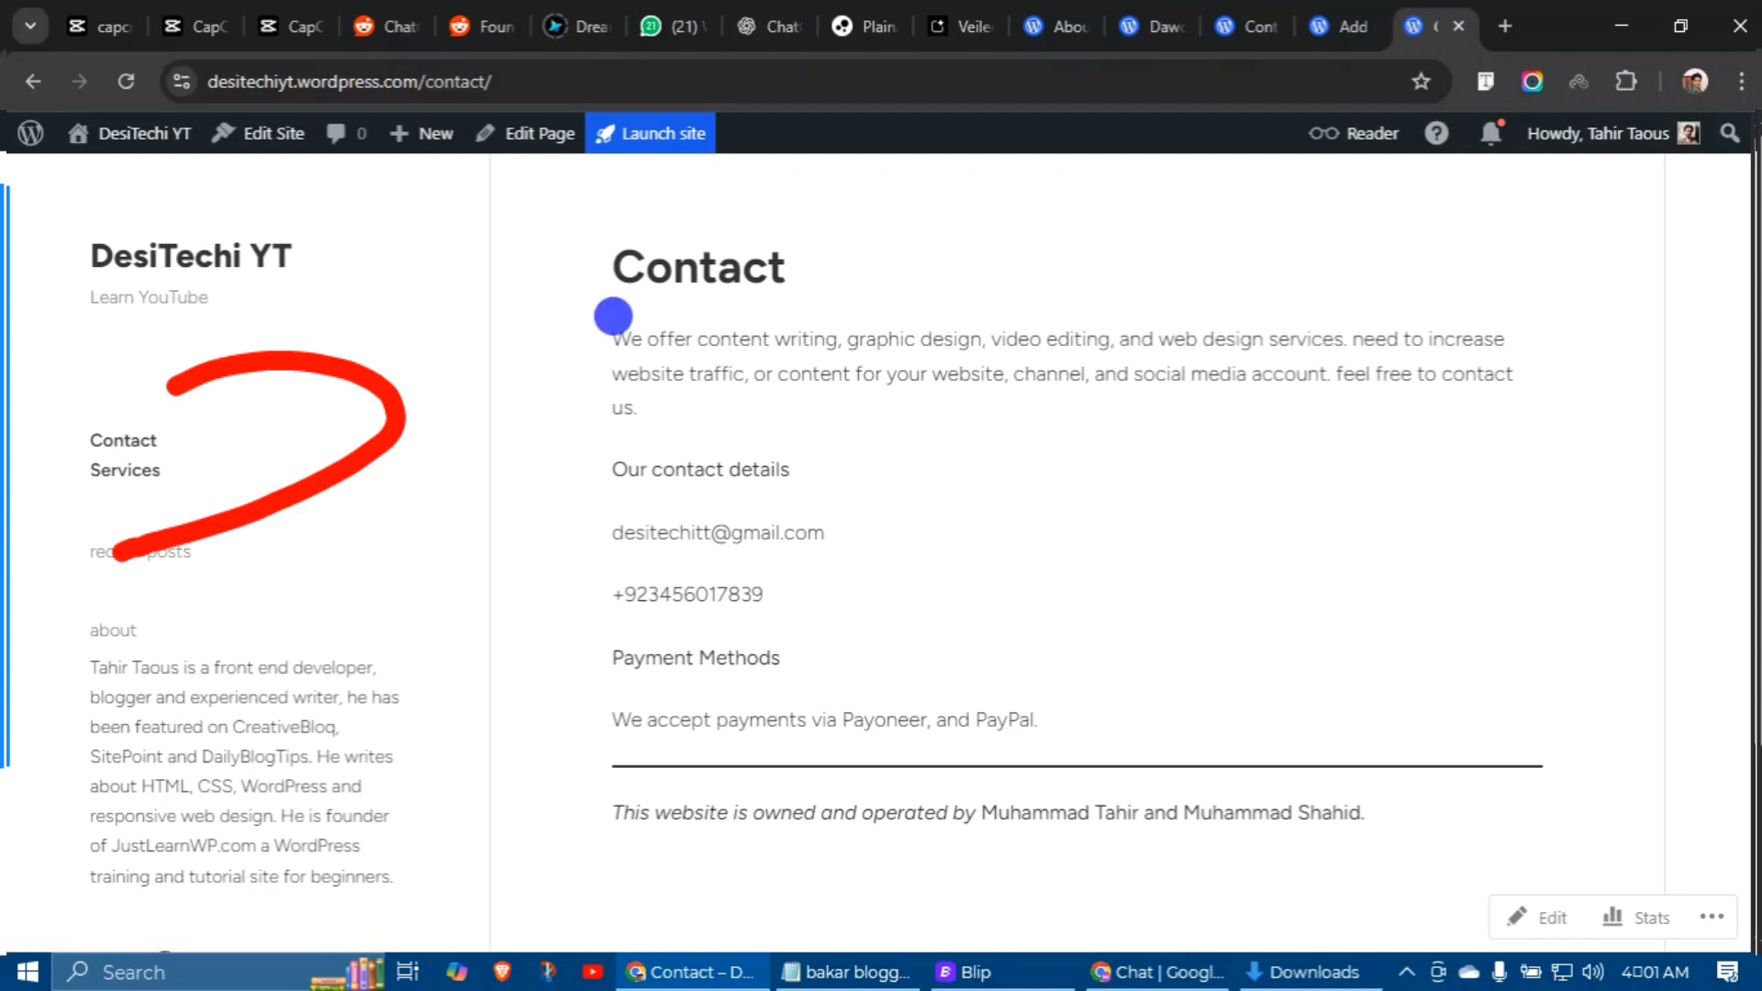
pyautogui.click(1243, 26)
pyautogui.scroll(7, 881, 551)
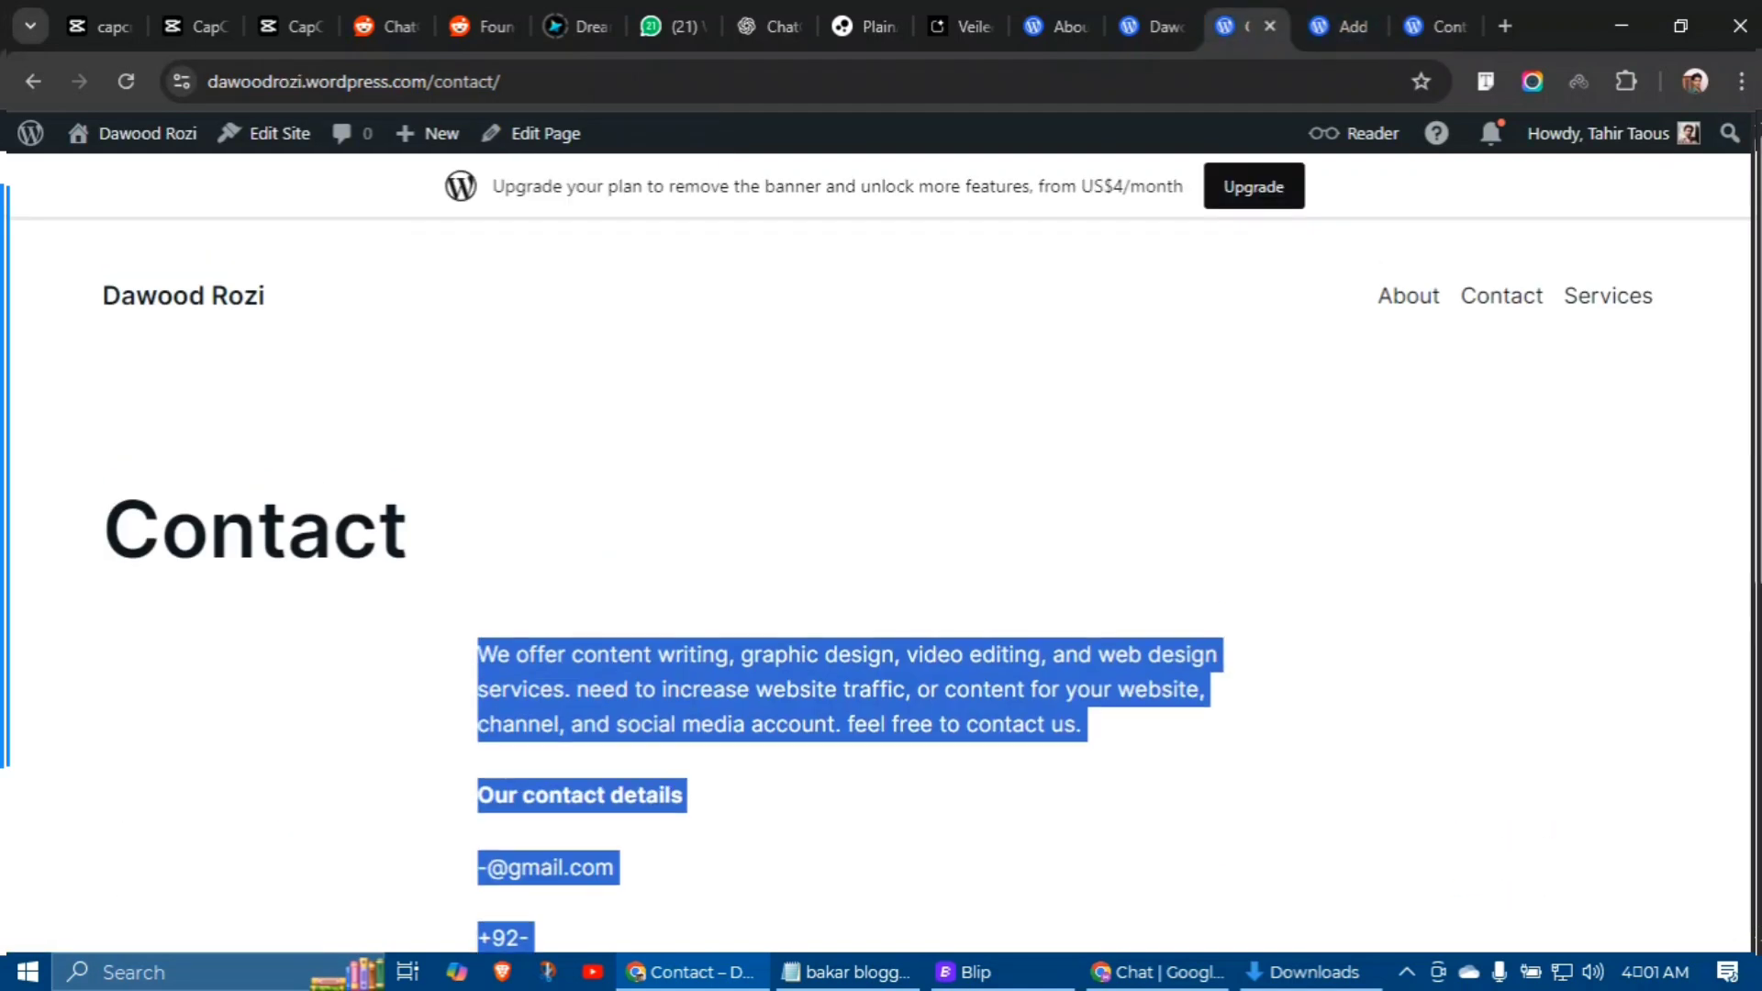
pyautogui.click(1408, 296)
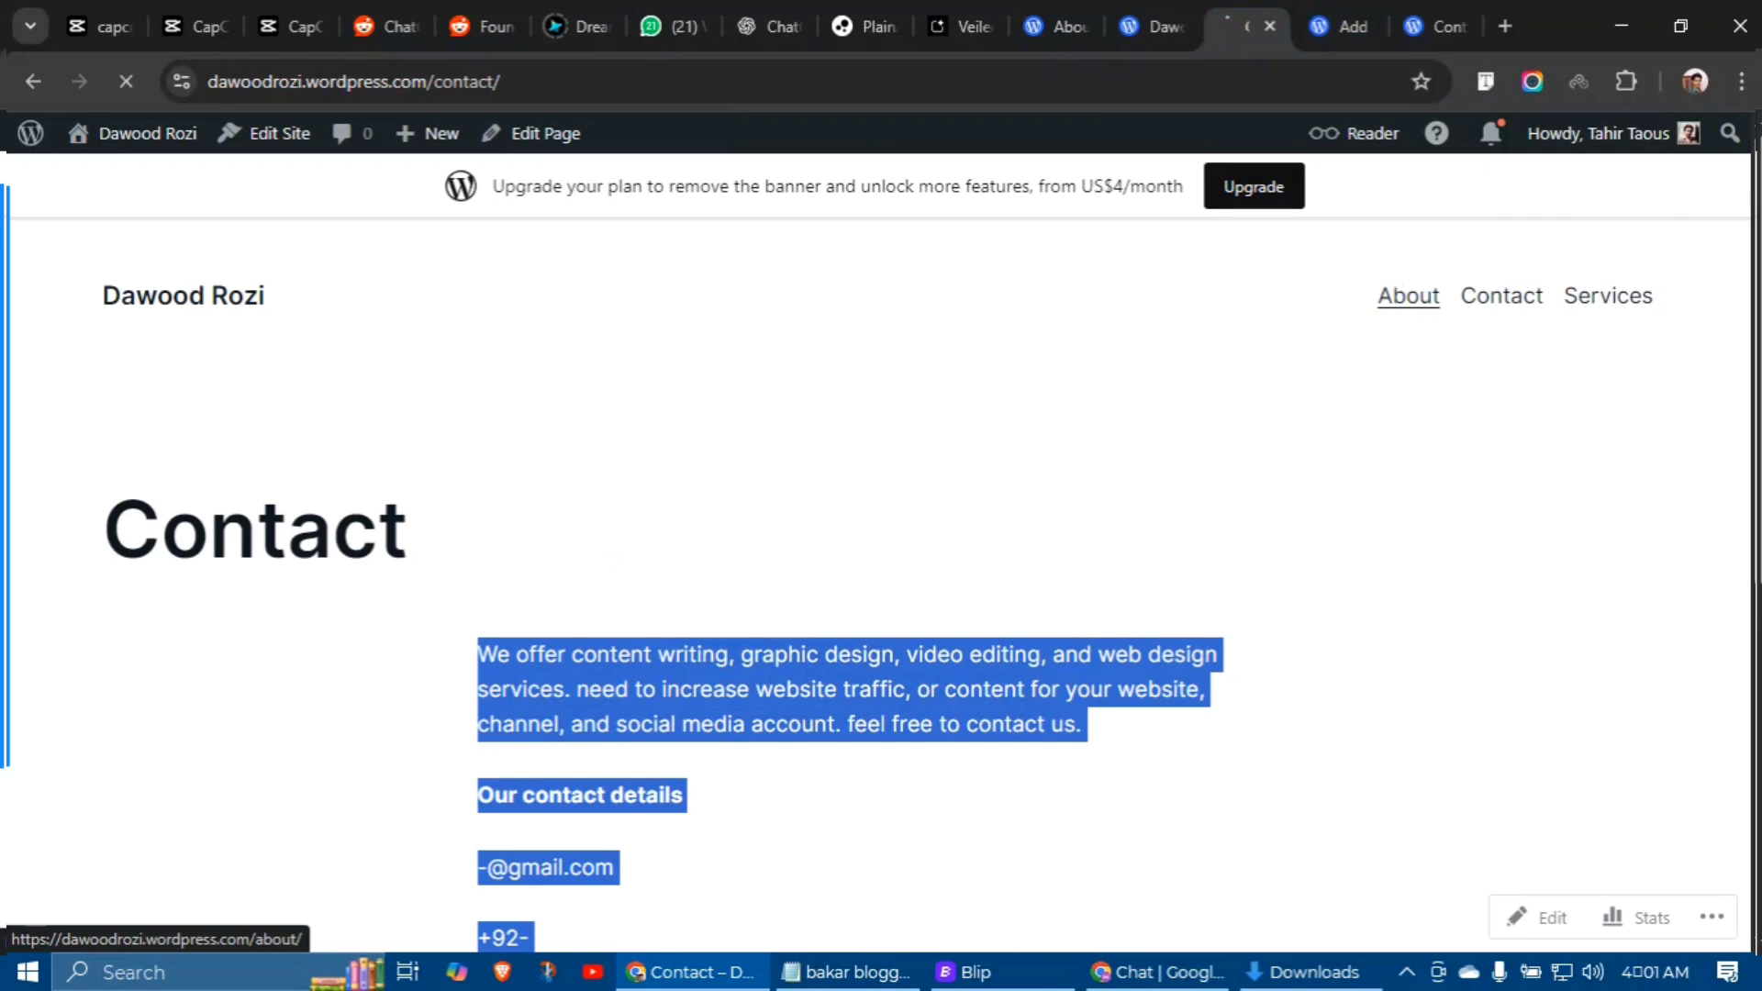
# Step: Select and copy the text of the reference About page
pyautogui.scroll(-4, 881, 550)
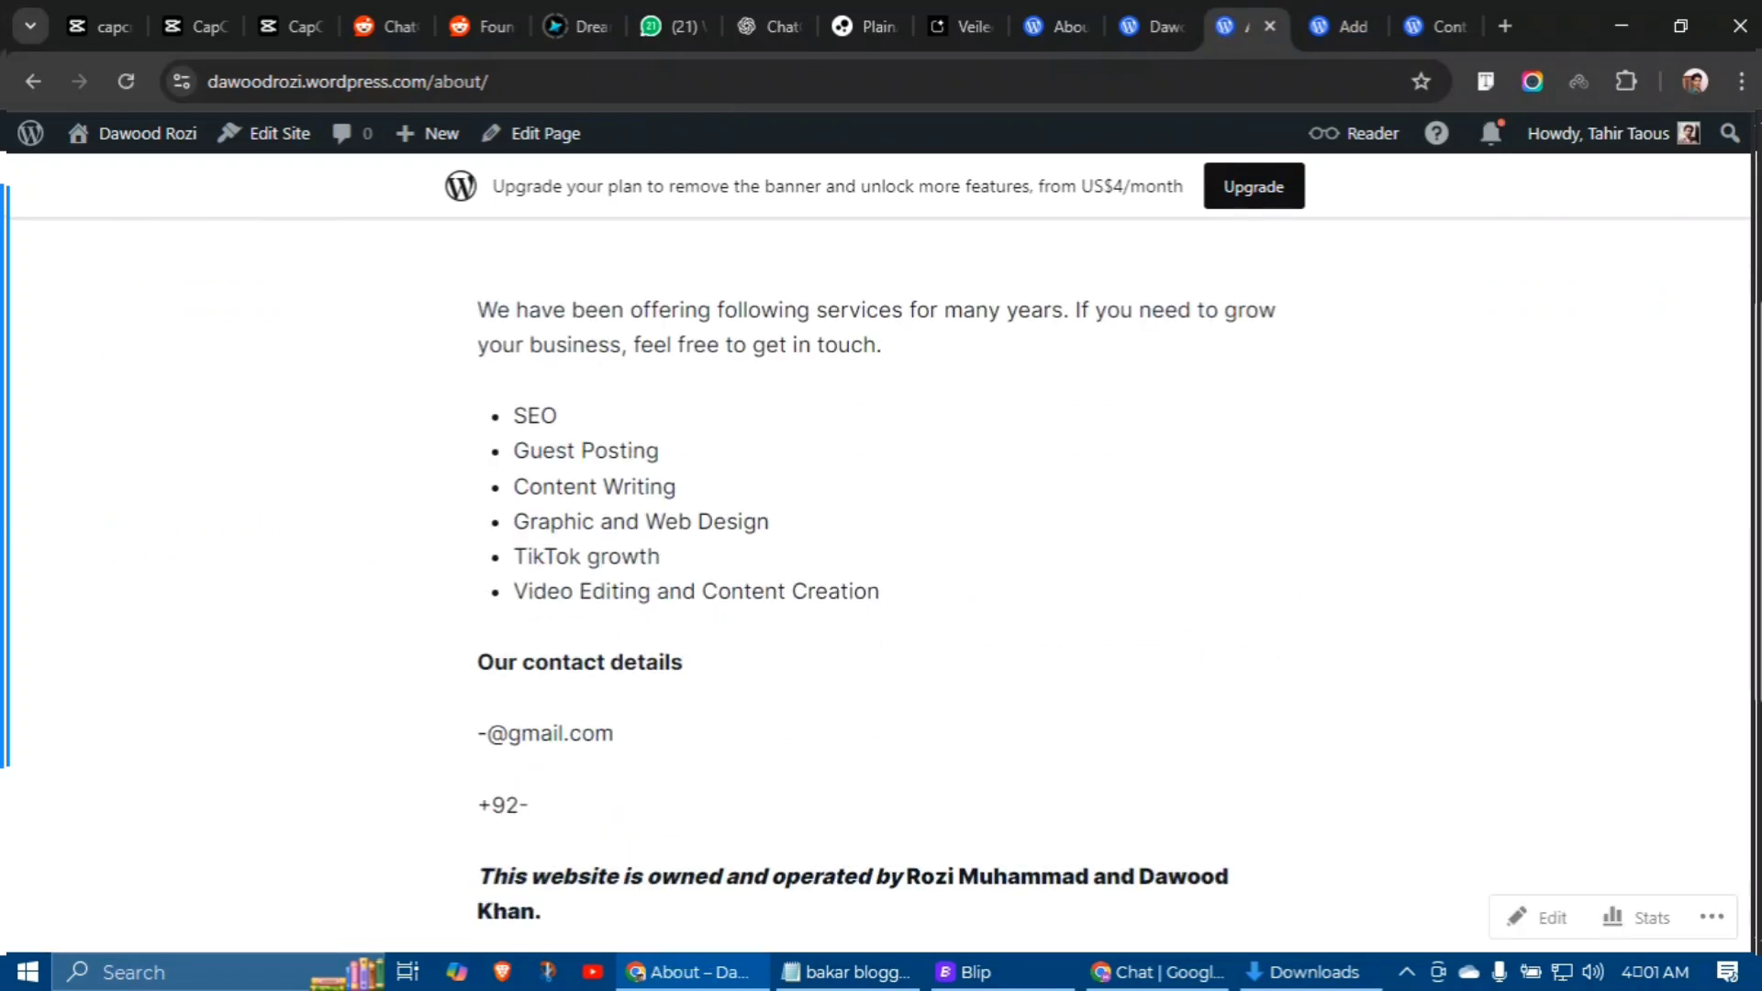
pyautogui.moveTo(460, 291); pyautogui.dragTo(448, 519)
pyautogui.hotkey('ctrl', 'c')
pyautogui.scroll(-5, 487, 389)
pyautogui.scroll(7, 732, 554)
pyautogui.rightClick(481, 521)
pyautogui.click(559, 557)
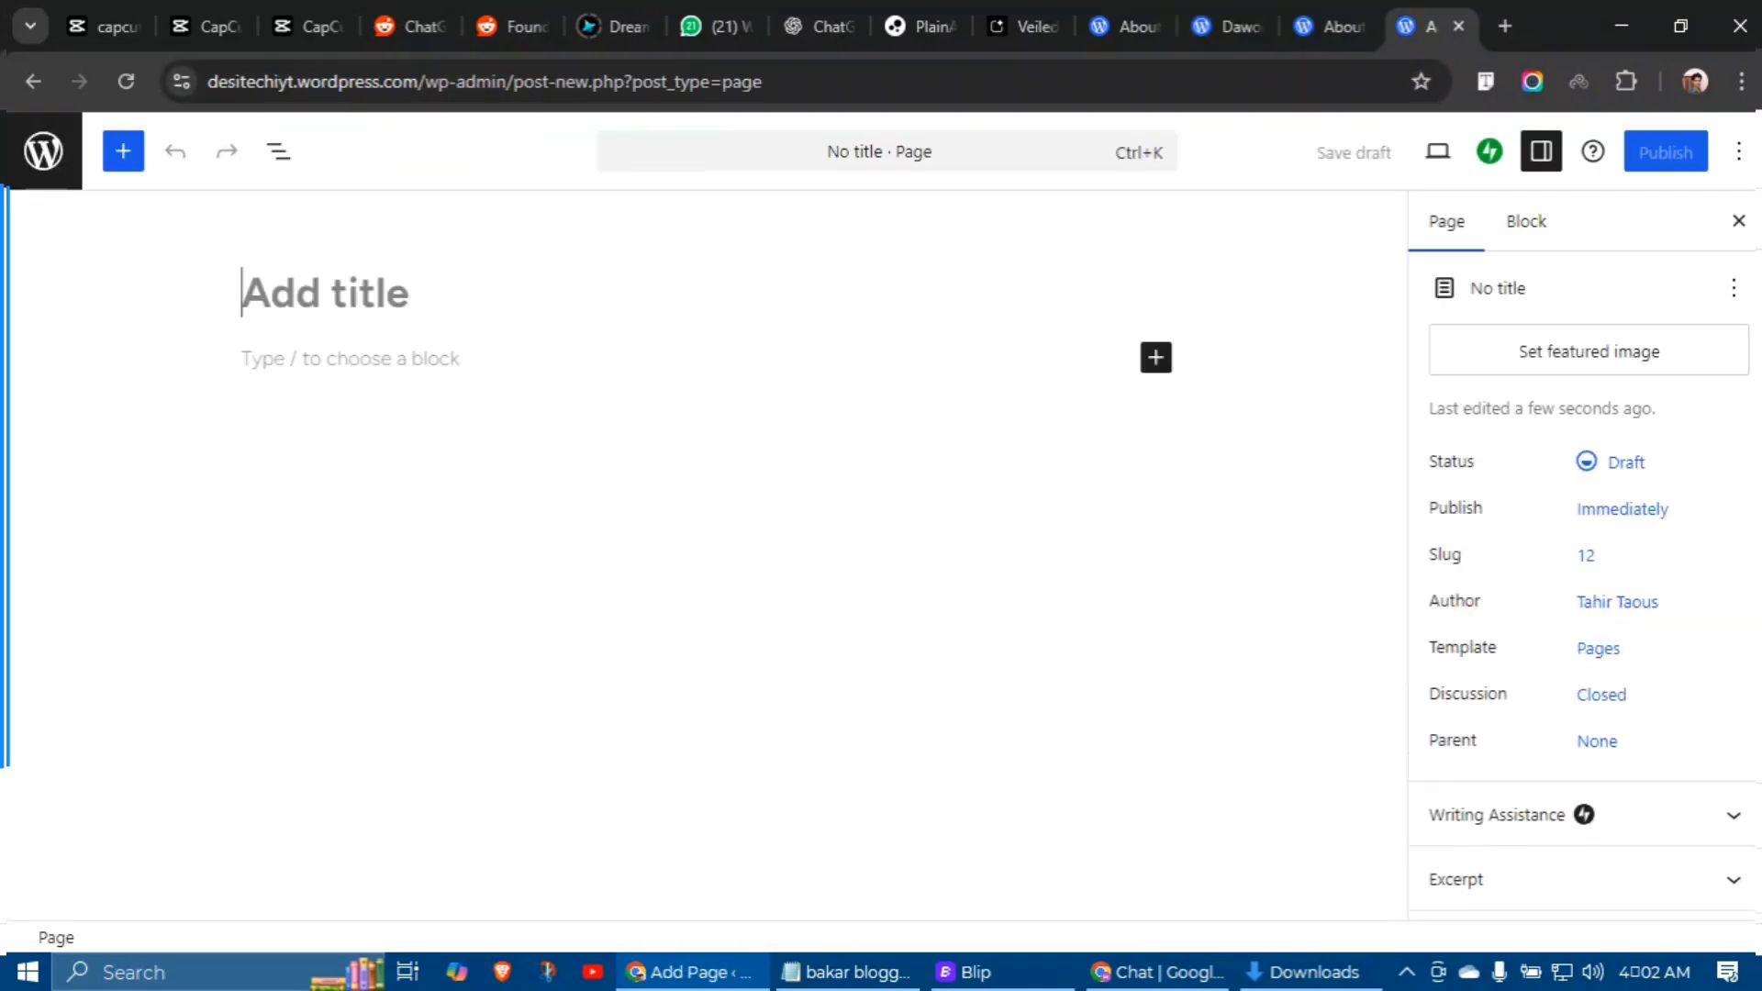
# Step: Title the new page 'About' and paste the copied About content into it
pyautogui.write('About')
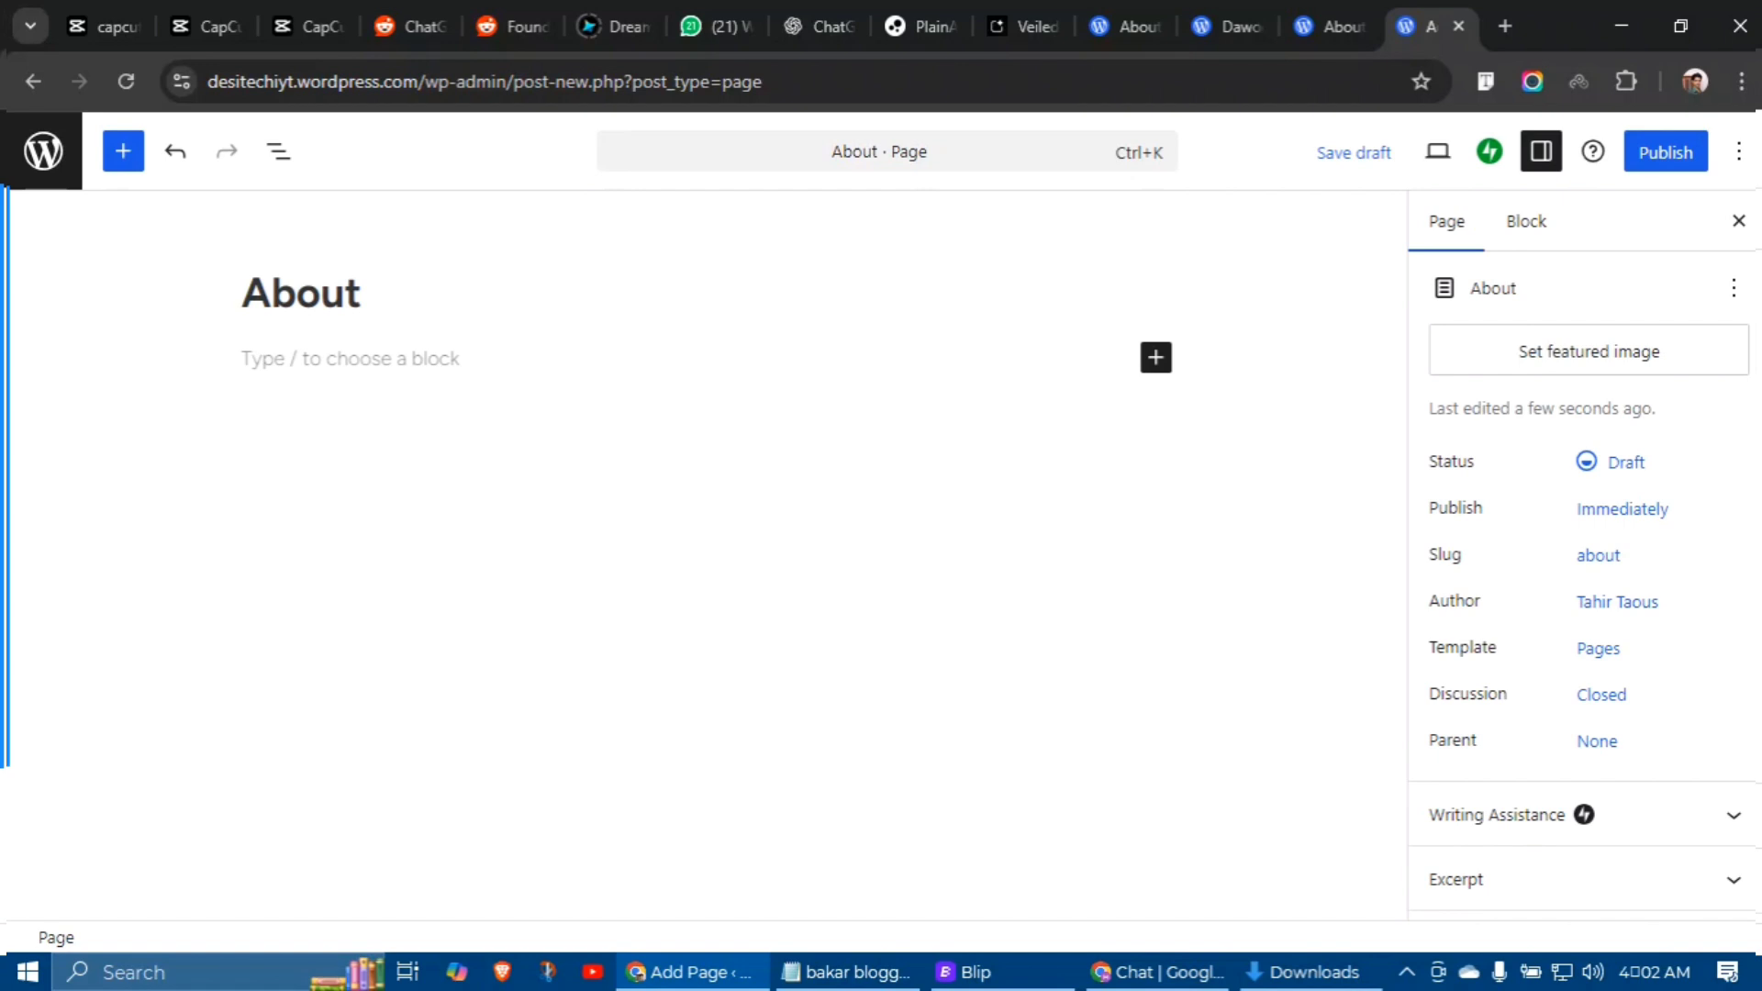
pyautogui.press('Return')
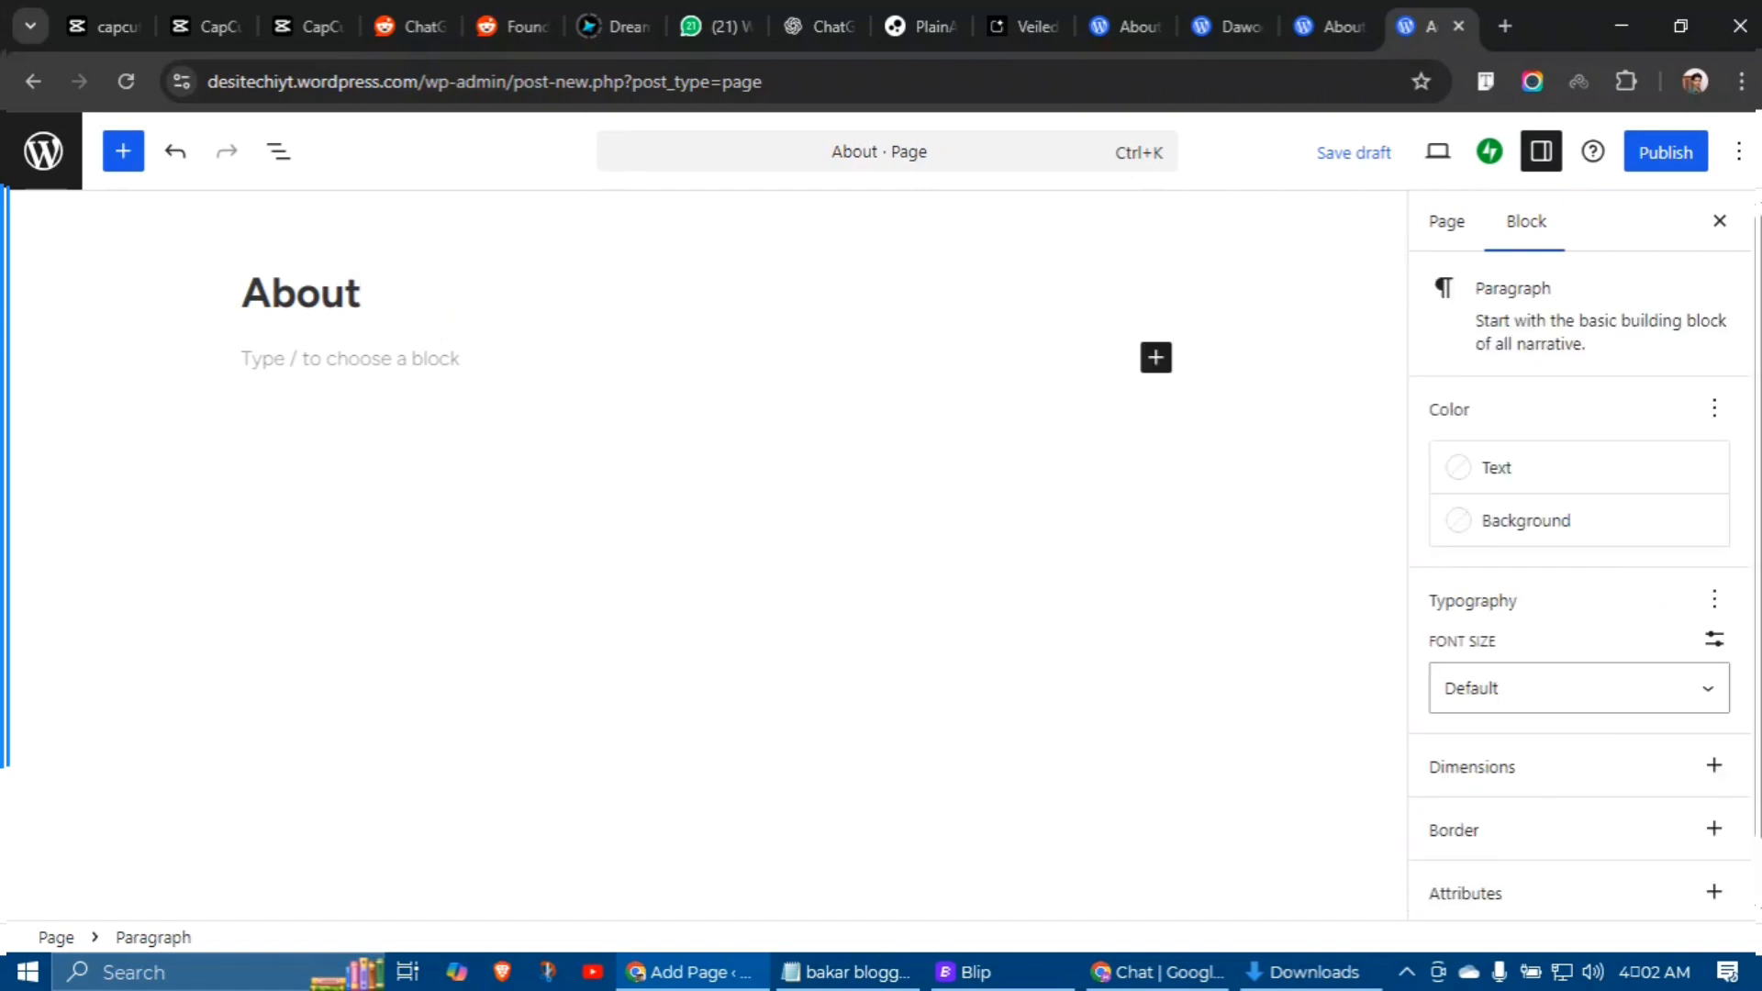
pyautogui.hotkey('ctrl', 'v')
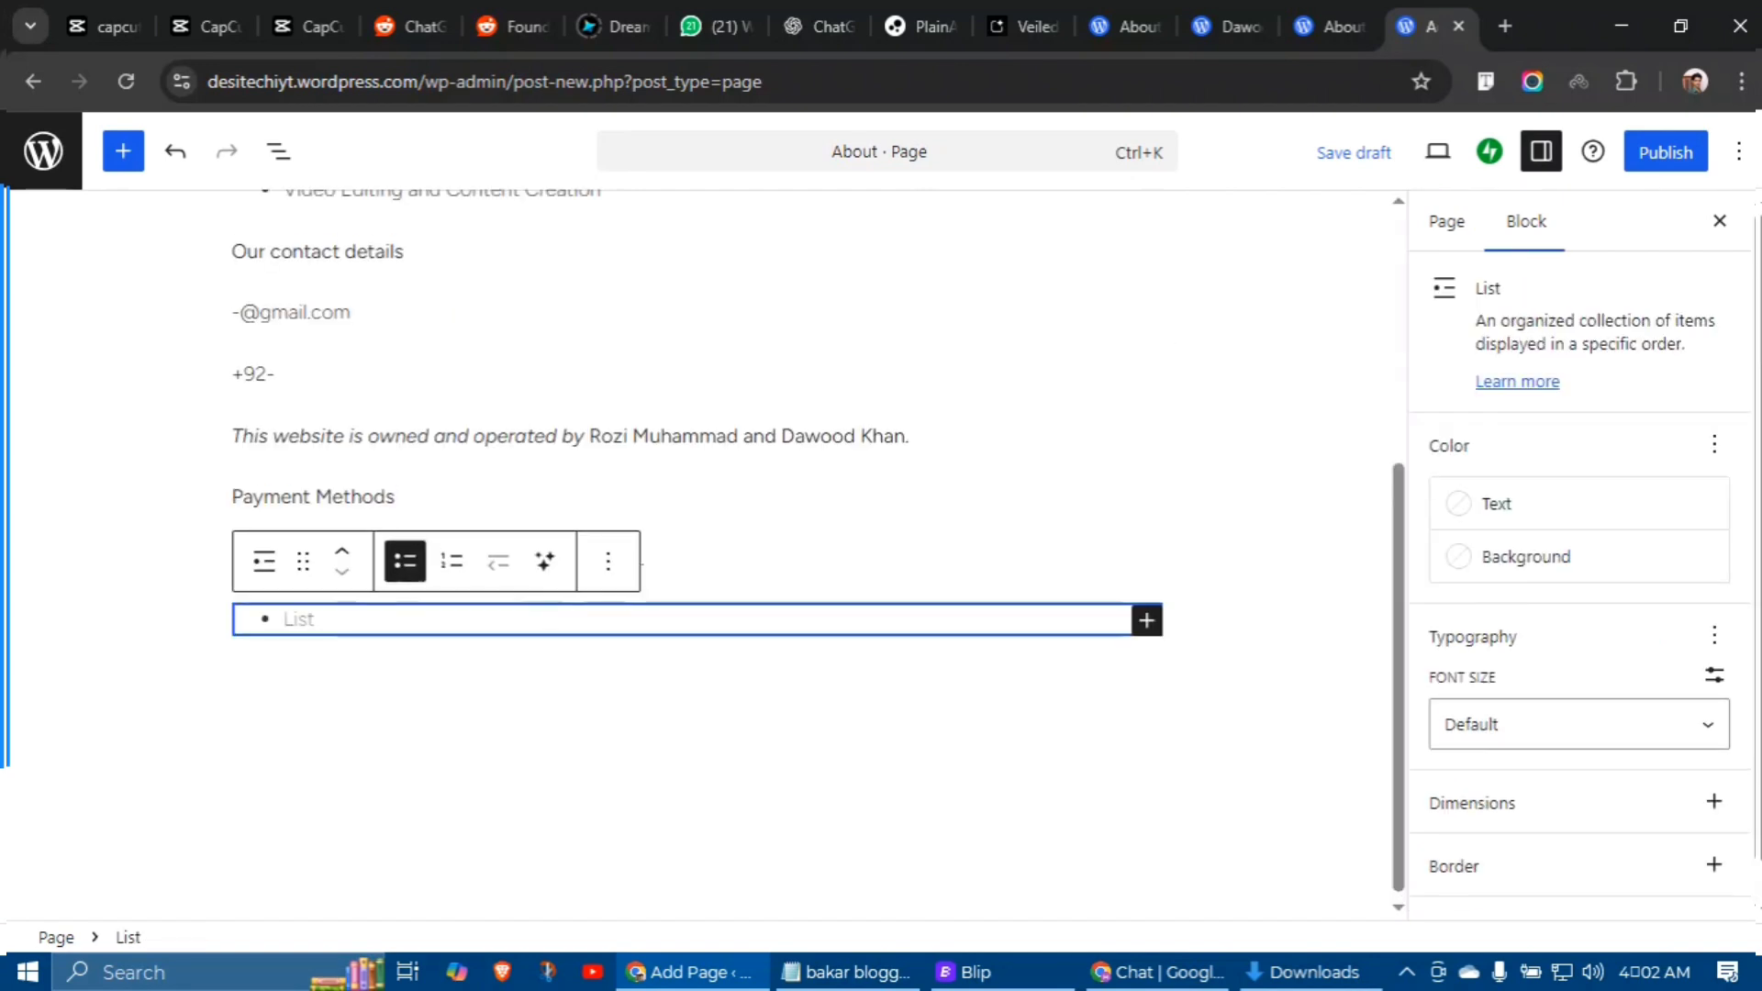
pyautogui.click(216, 631)
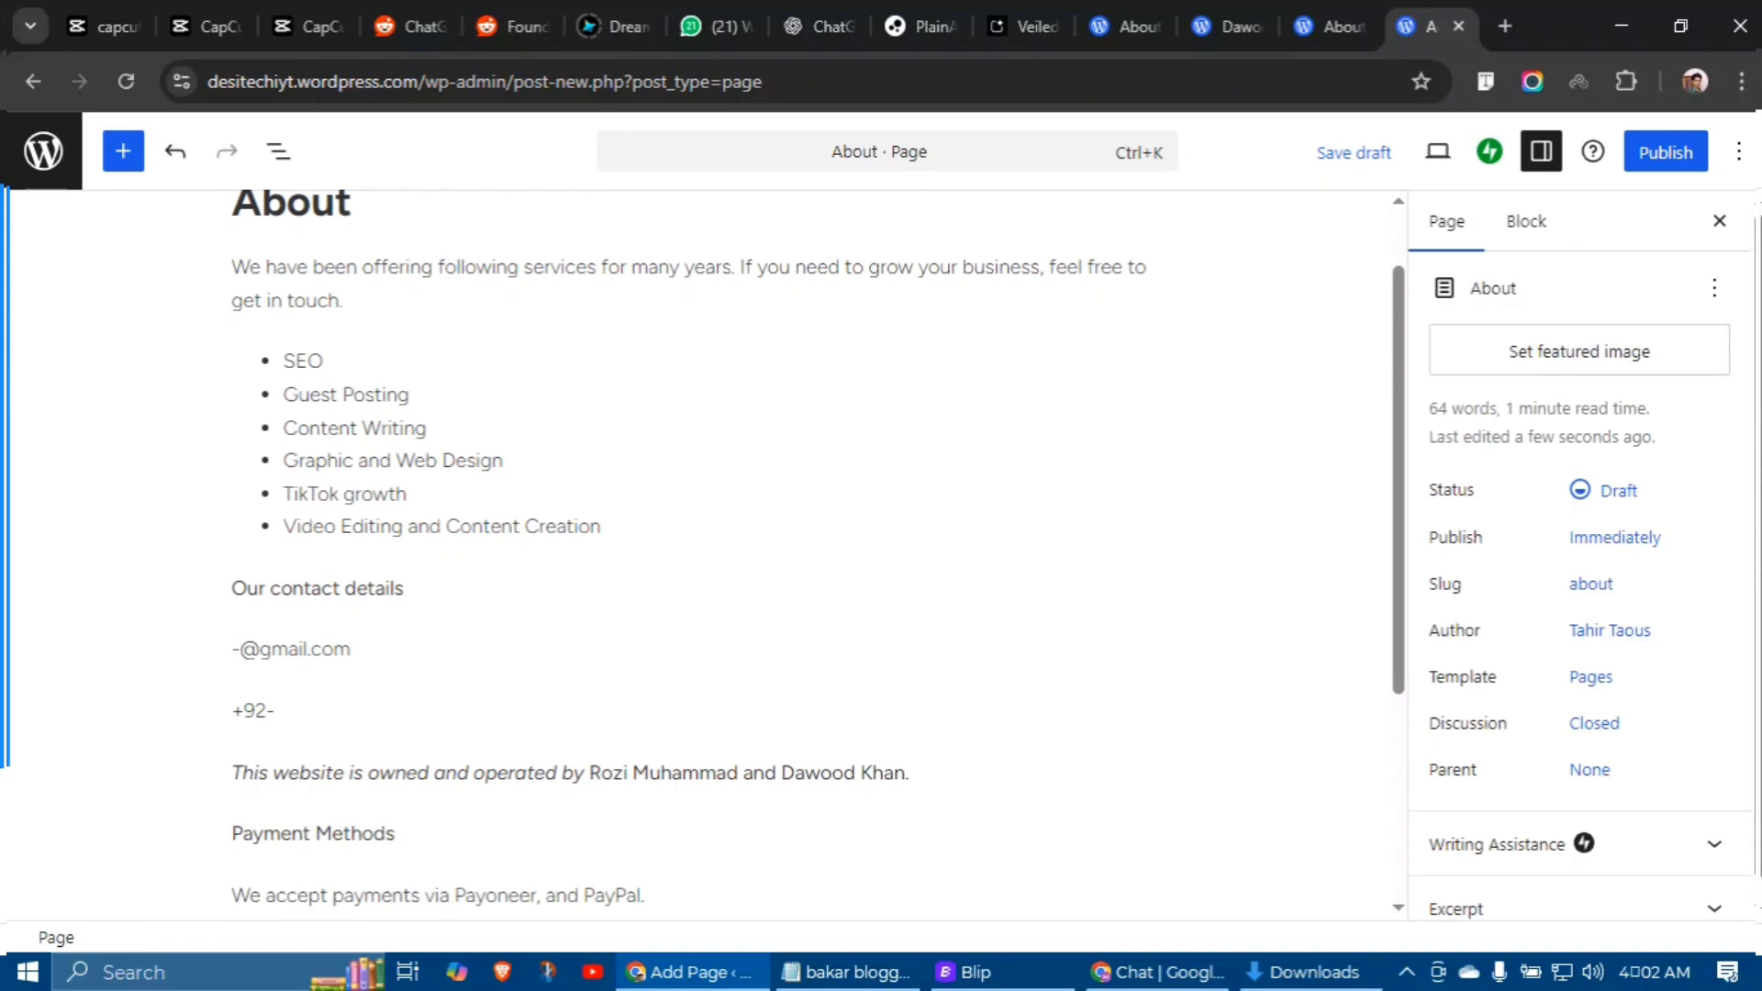
# Step: Change the e-mail to the blog's address, update the owner names, and publish the page
pyautogui.click(218, 643)
pyautogui.press('BackSpace')
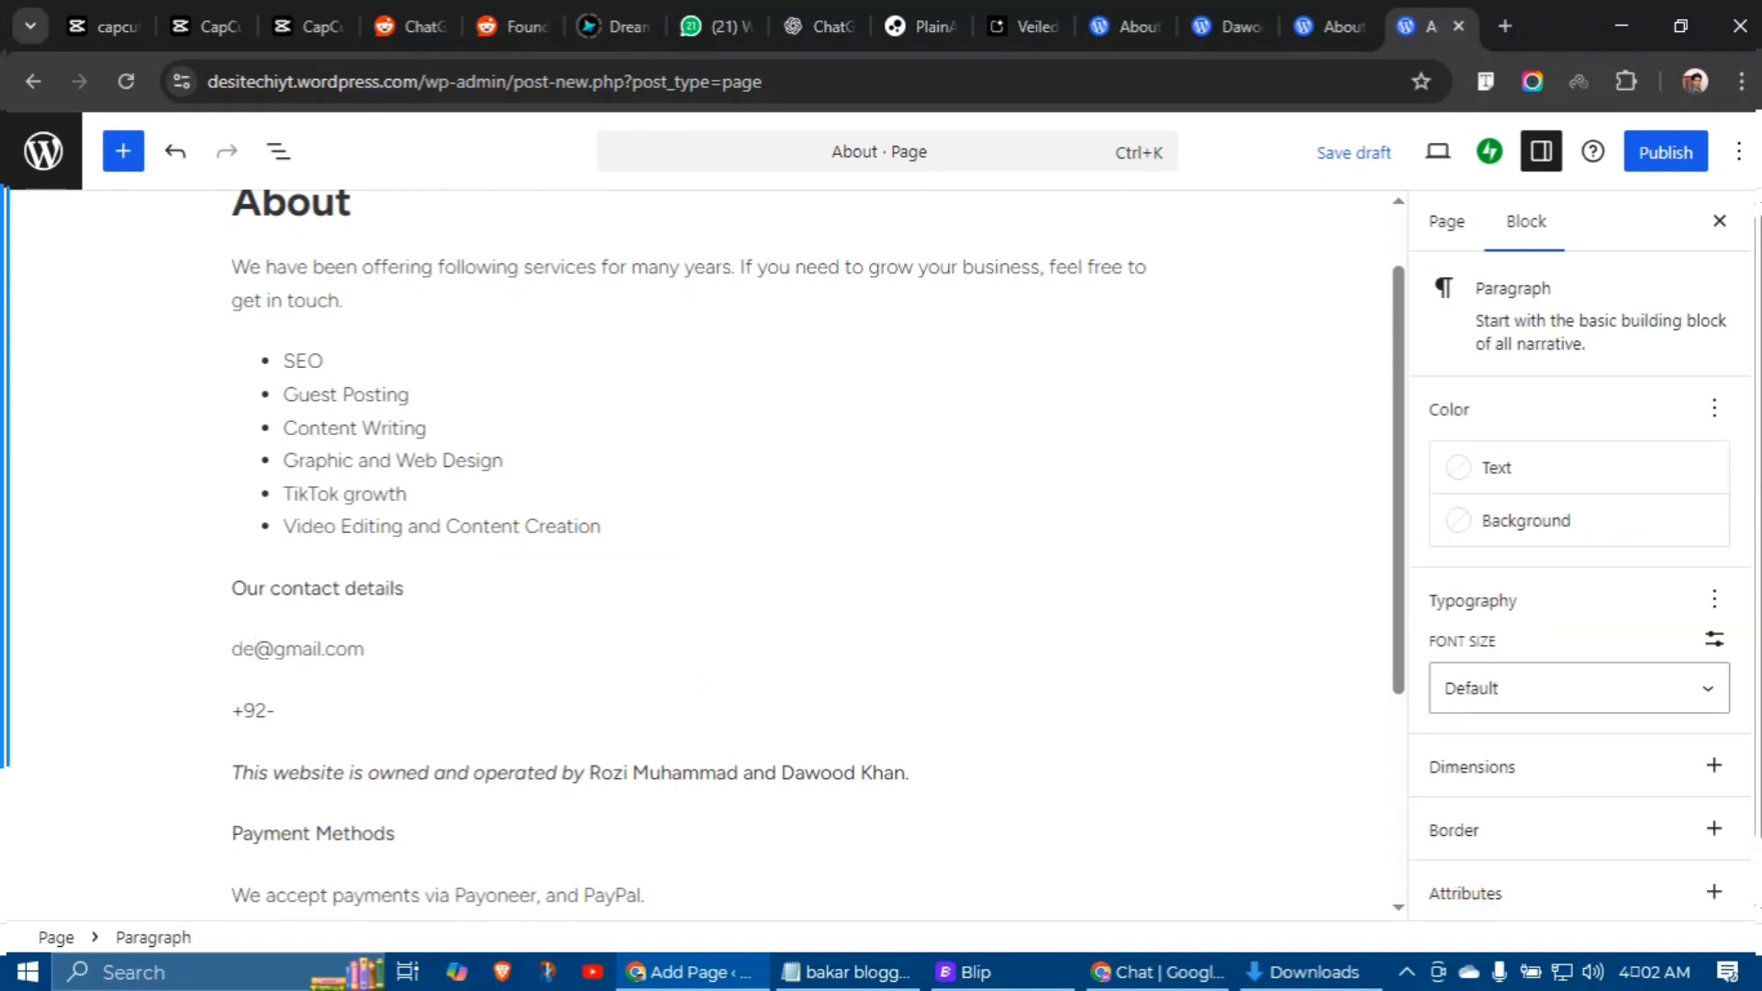
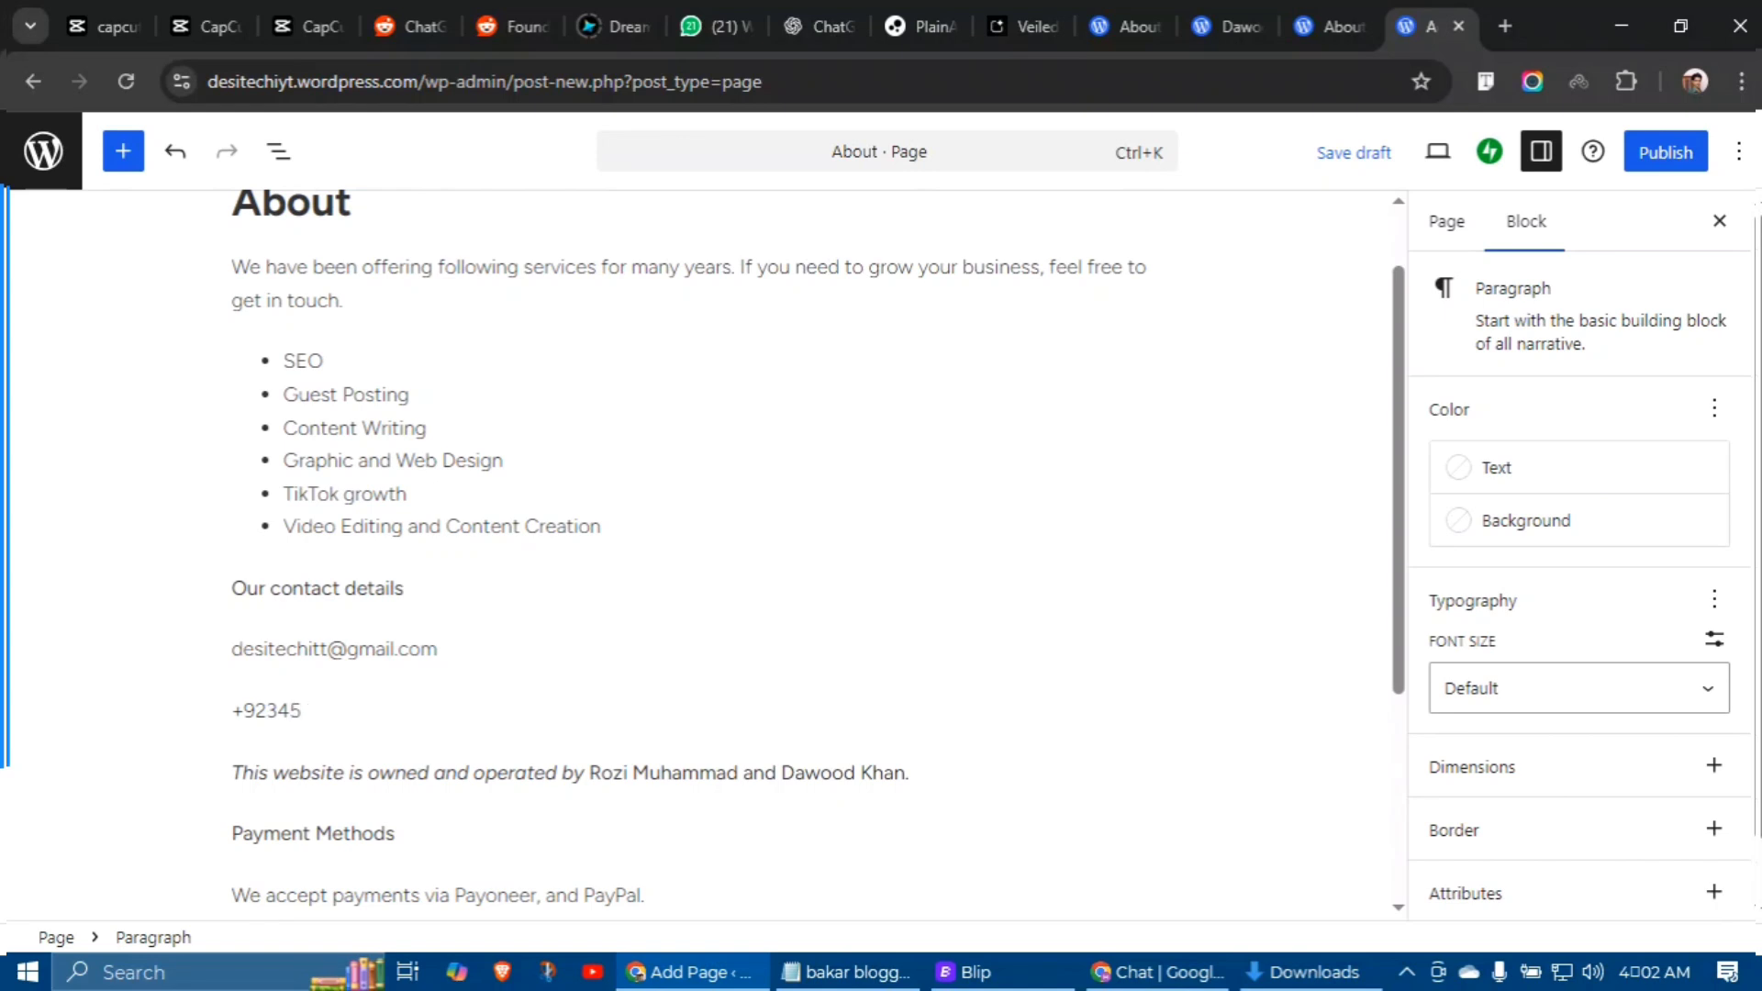
pyautogui.write('01839')
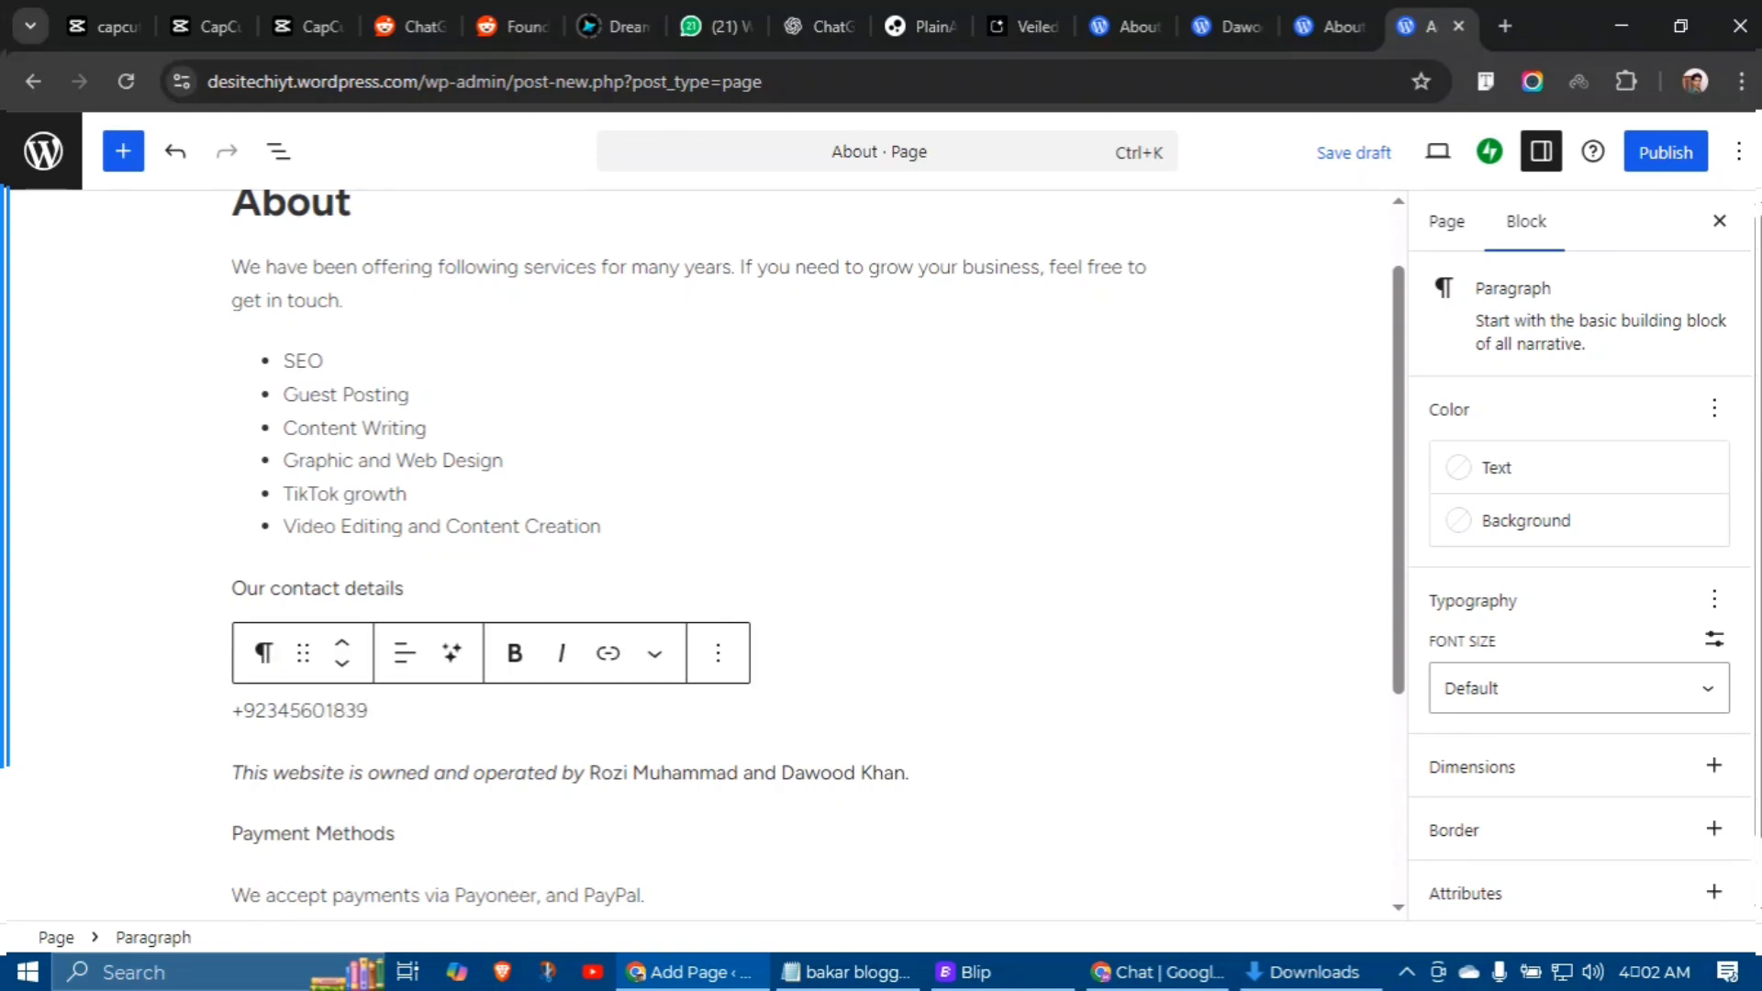
pyautogui.press('BackSpace')
pyautogui.press('BackSpace')
pyautogui.press('BackSpace')
pyautogui.press('BackSpace')
pyautogui.press('BackSpace')
pyautogui.press('BackSpace')
pyautogui.press('BackSpace')
pyautogui.press('BackSpace')
pyautogui.press('BackSpace')
pyautogui.press('BackSpace')
pyautogui.press('BackSpace')
pyautogui.press('BackSpace')
pyautogui.press('BackSpace')
pyautogui.press('BackSpace')
pyautogui.press('BackSpace')
pyautogui.press('BackSpace')
pyautogui.press('BackSpace')
pyautogui.press('BackSpace')
pyautogui.press('BackSpace')
pyautogui.press('BackSpace')
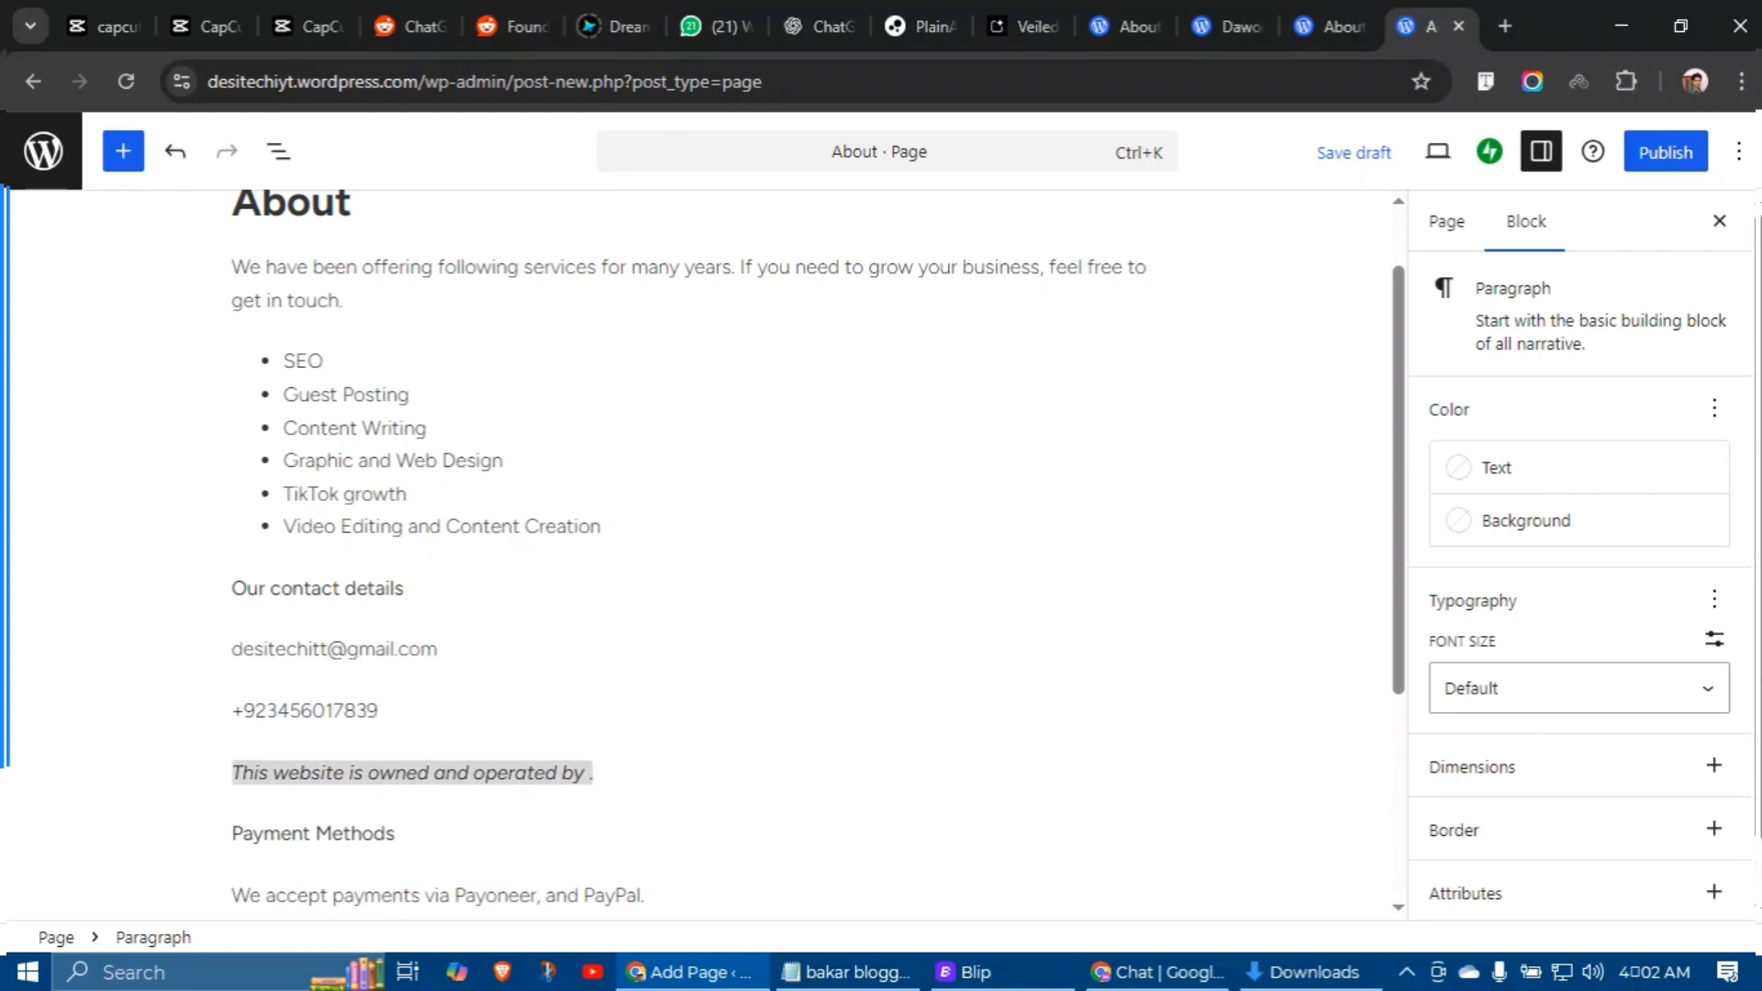
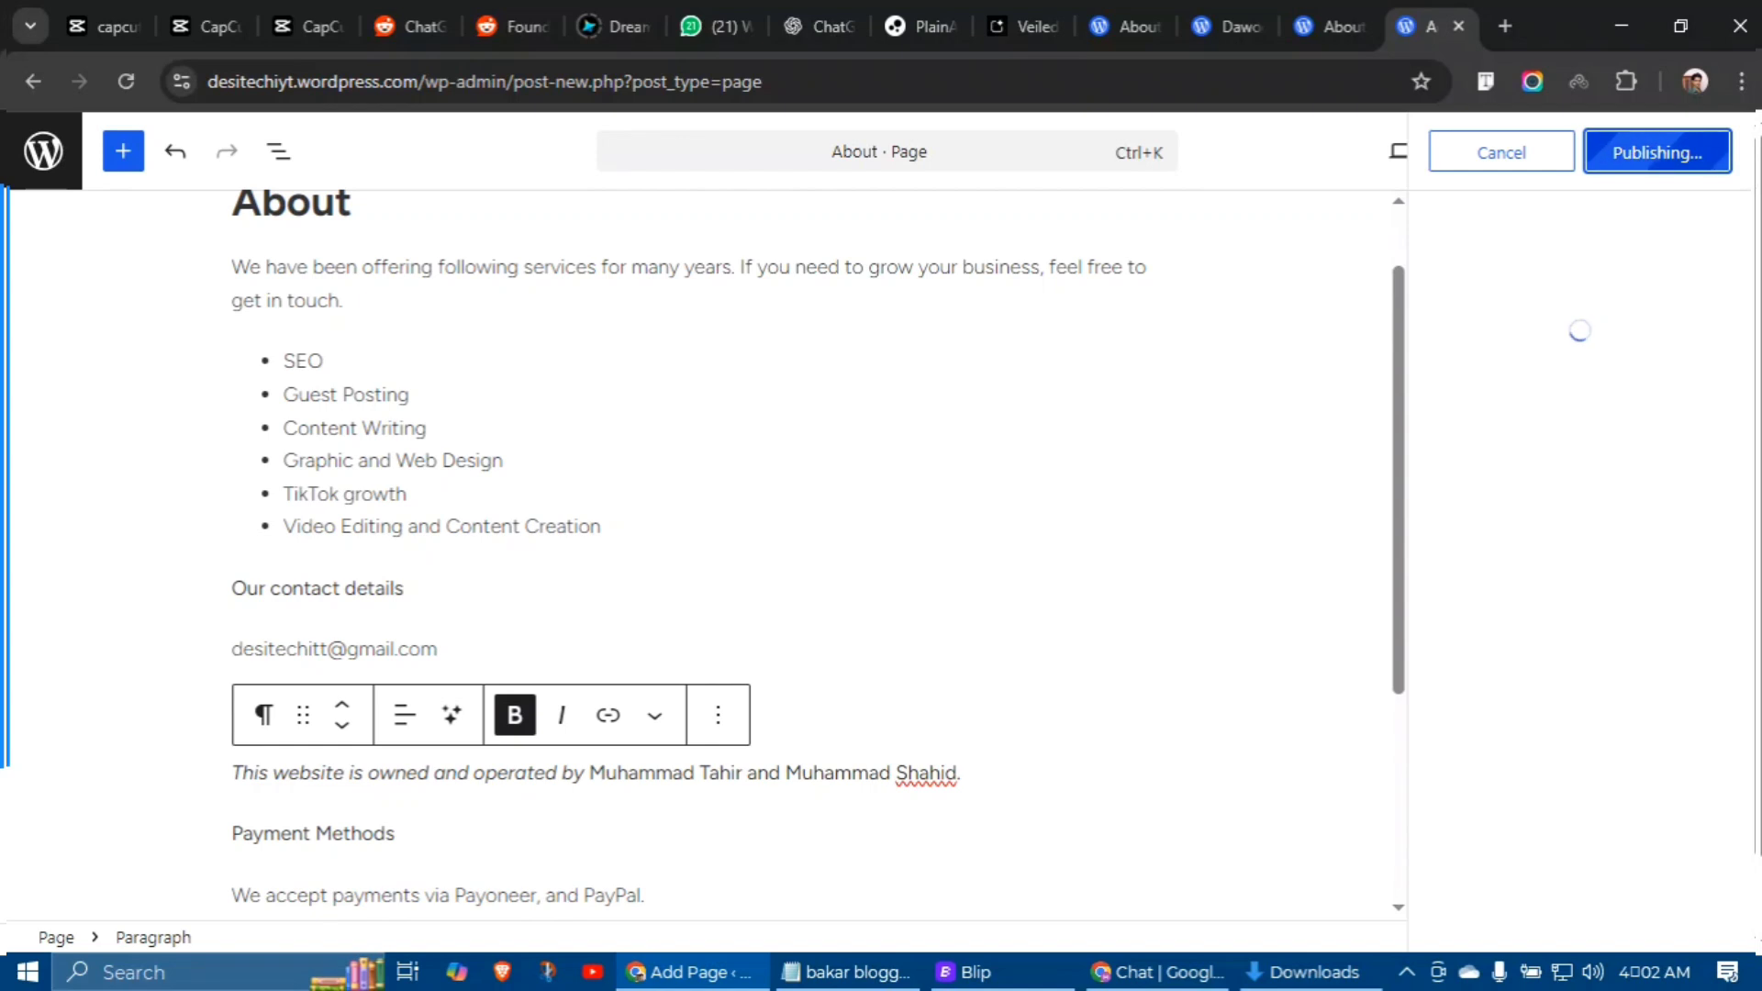
pyautogui.click(1515, 440)
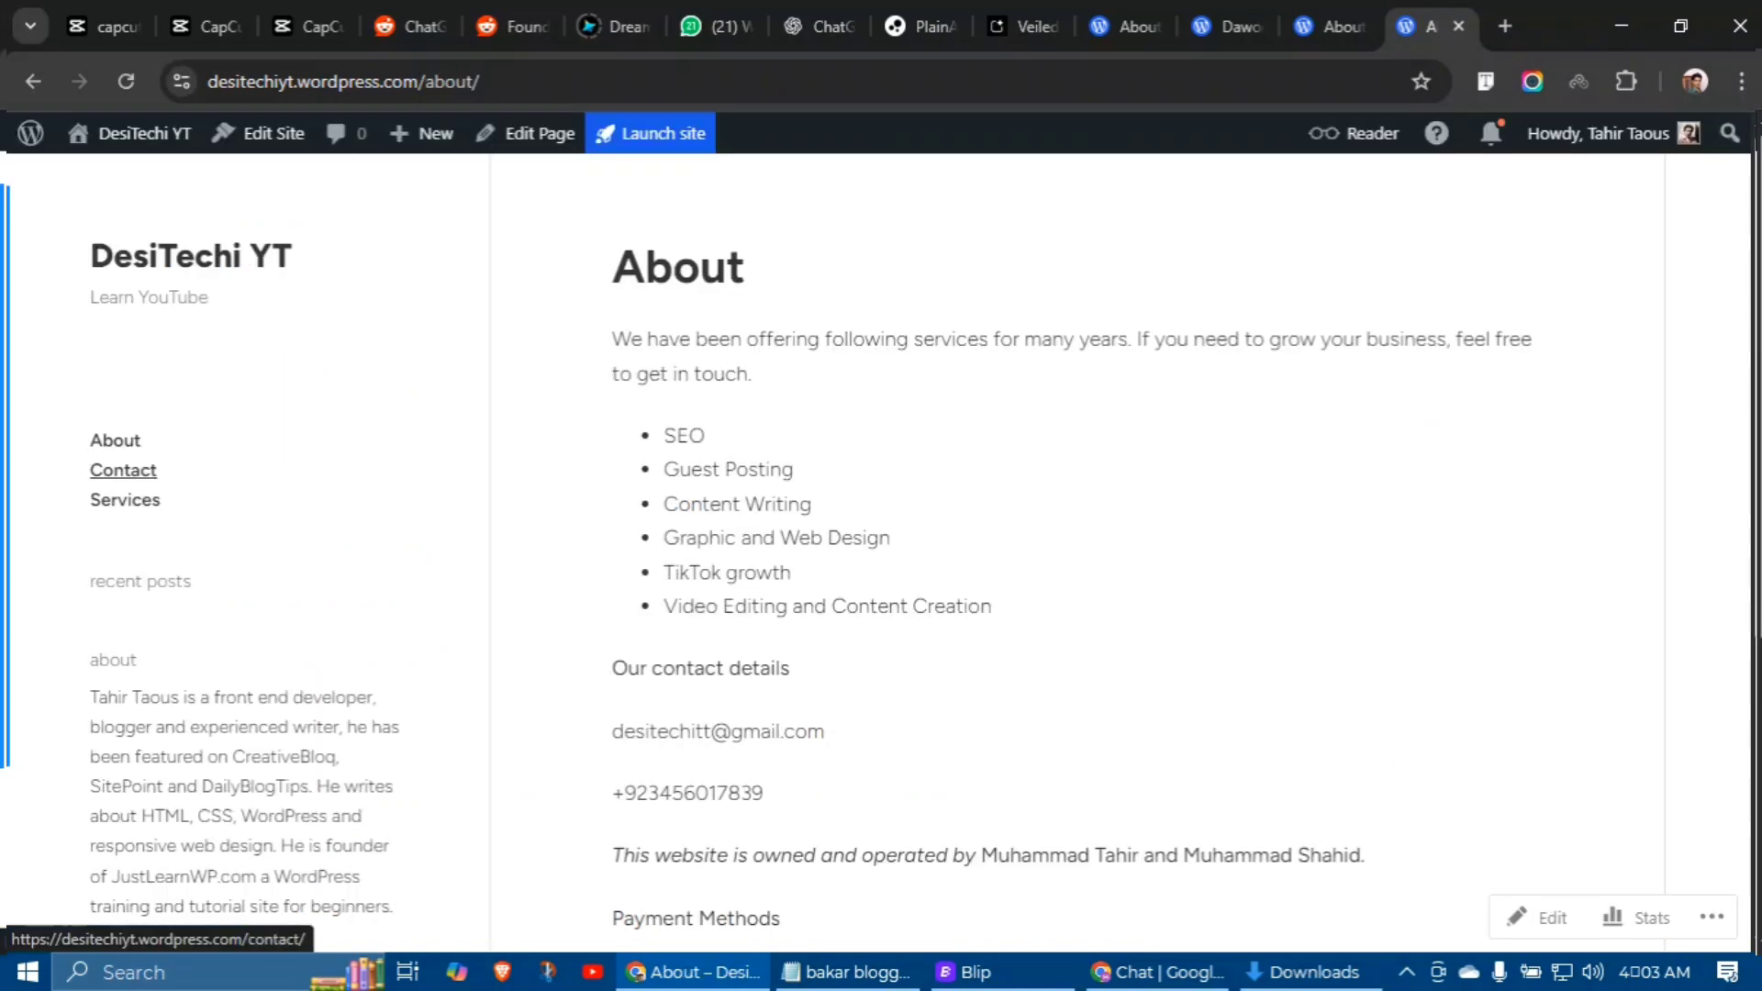
# Step: Reload the live About page and go to the DesiTechi YT home page
pyautogui.click(115, 435)
pyautogui.scroll(-5, 881, 551)
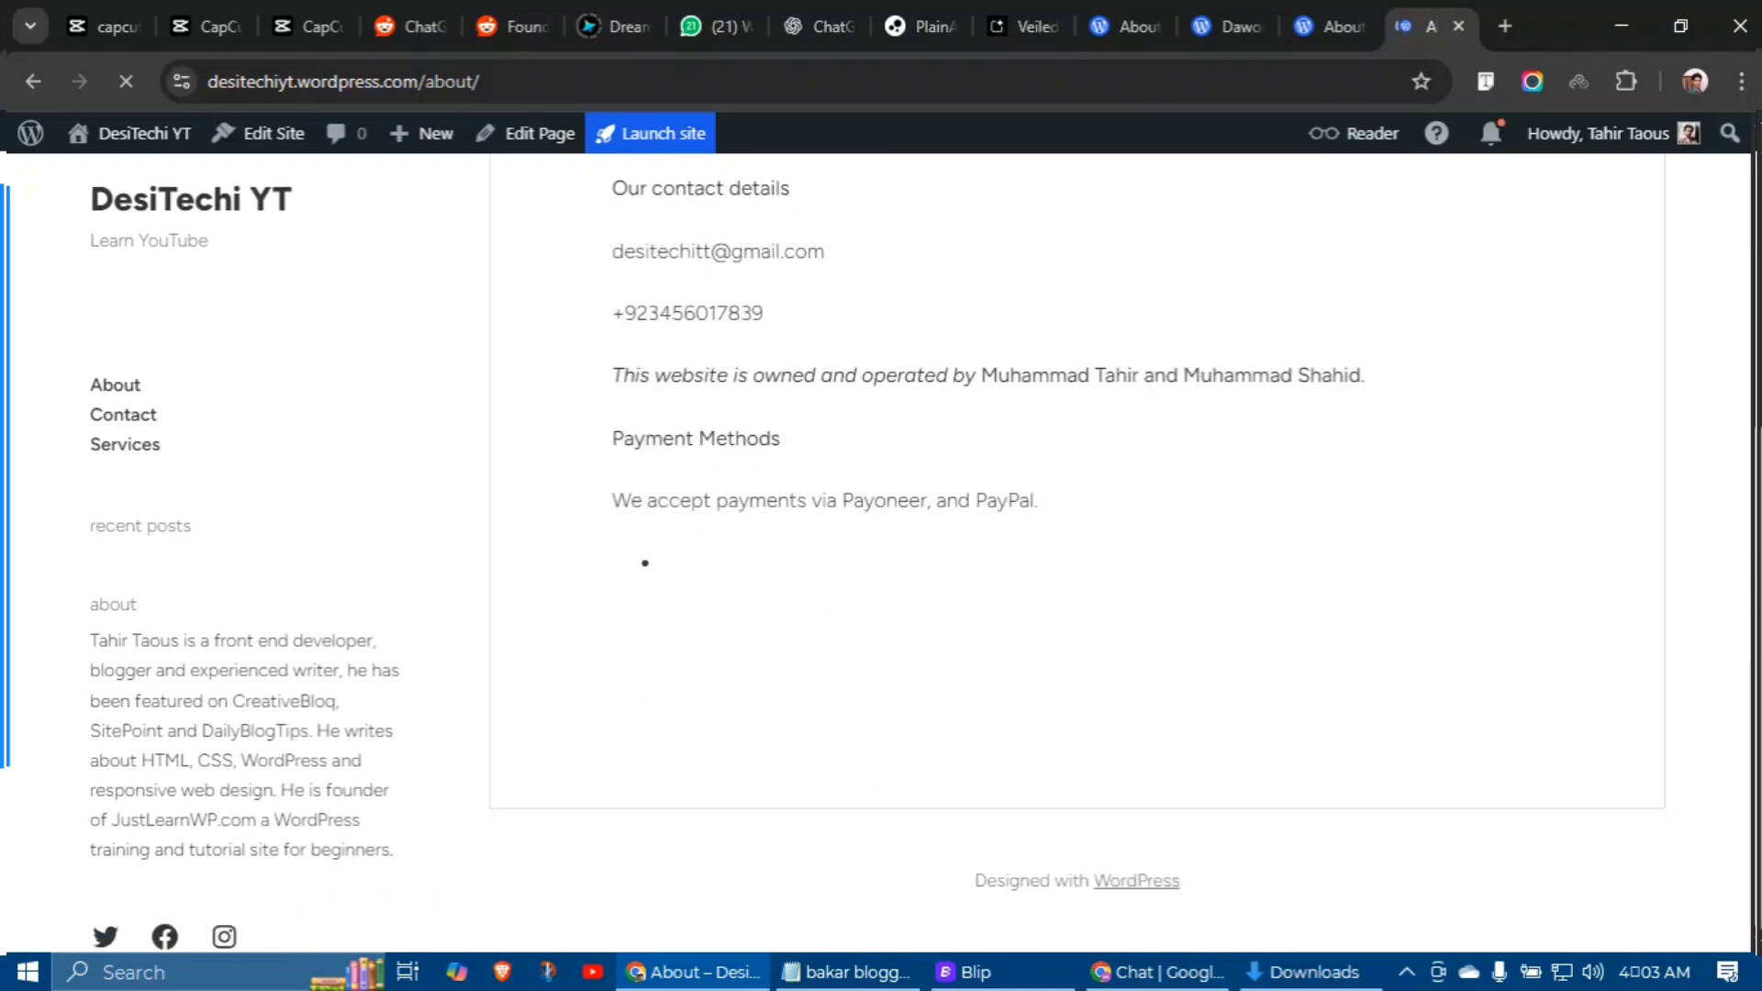
pyautogui.scroll(5, 881, 551)
pyautogui.click(223, 252)
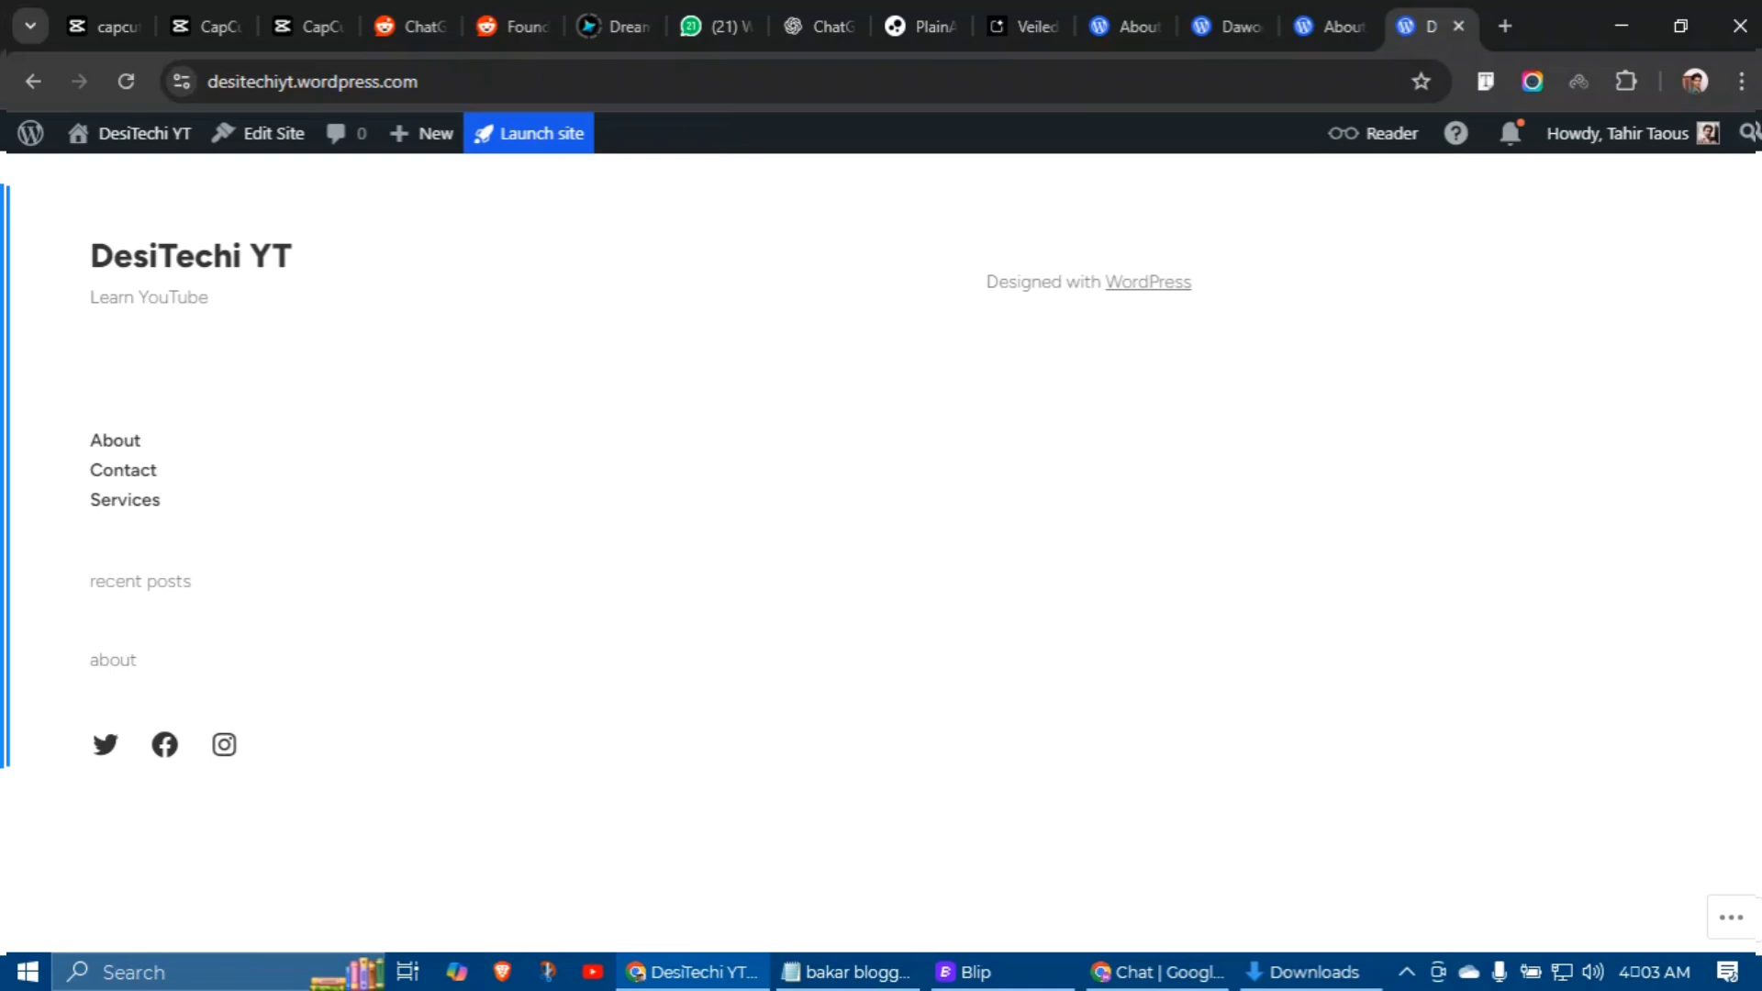
# Step: Compare the reference site's home page with the DesiTechi YT home page
pyautogui.click(1228, 26)
pyautogui.scroll(-20, 881, 551)
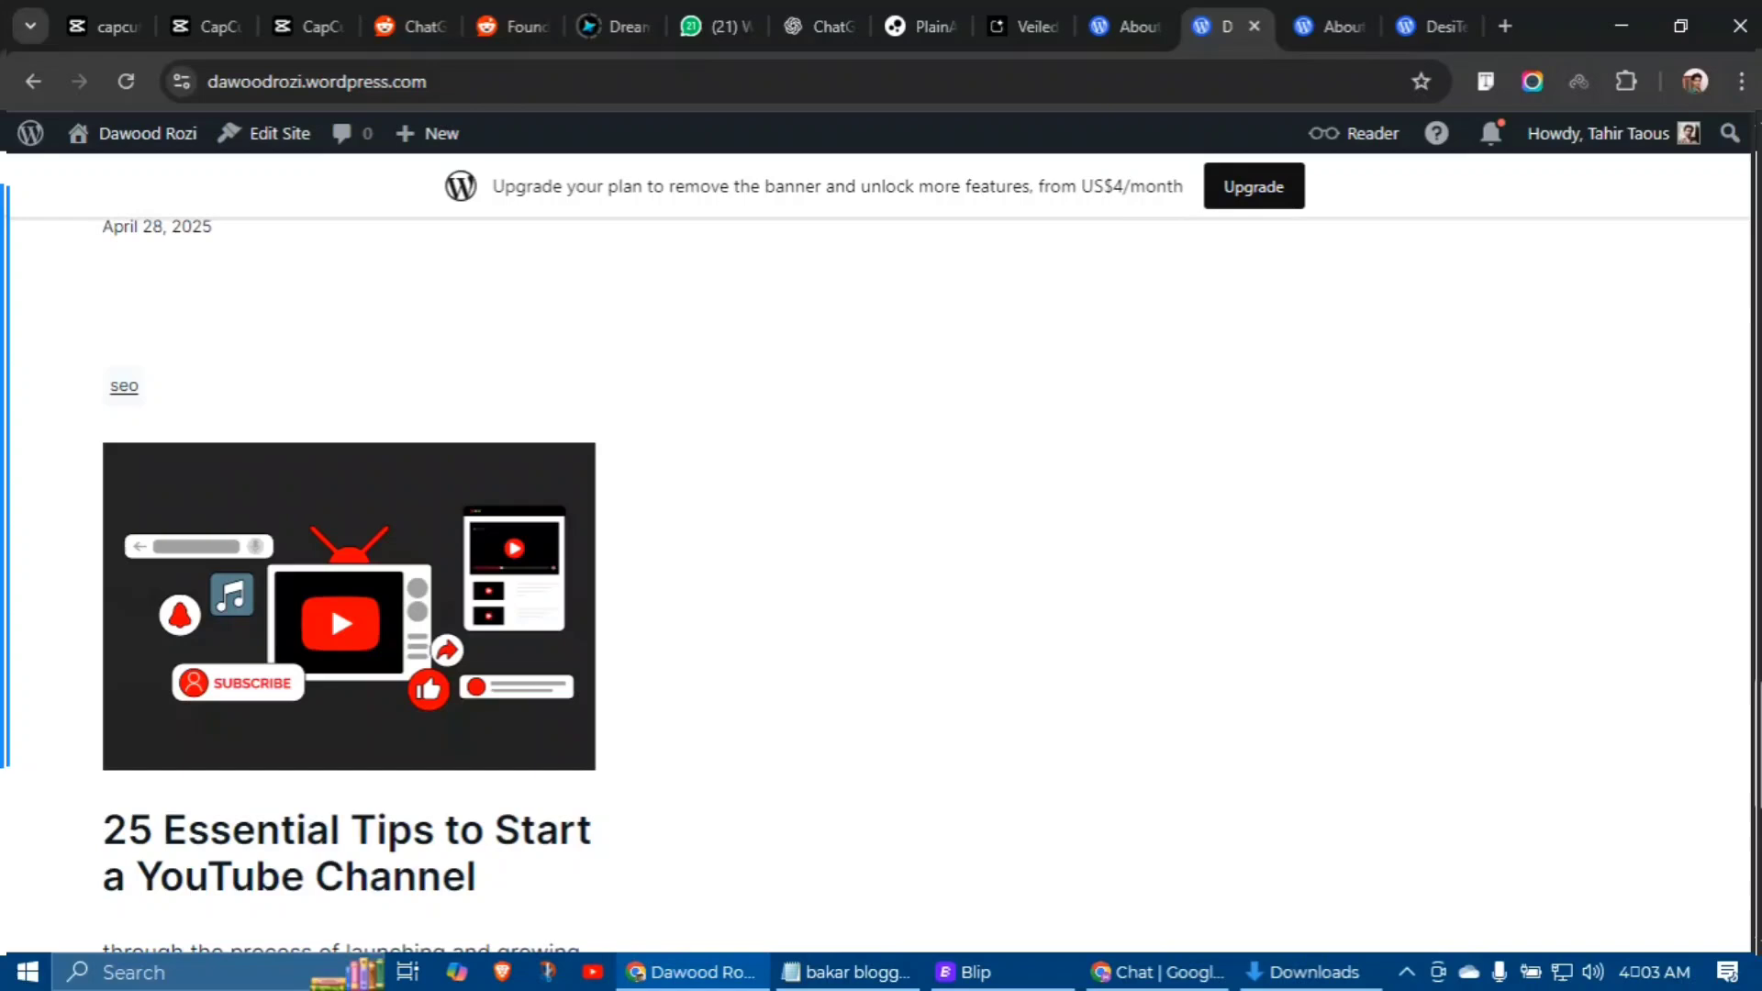
pyautogui.moveTo(1758, 745); pyautogui.dragTo(1758, 200)
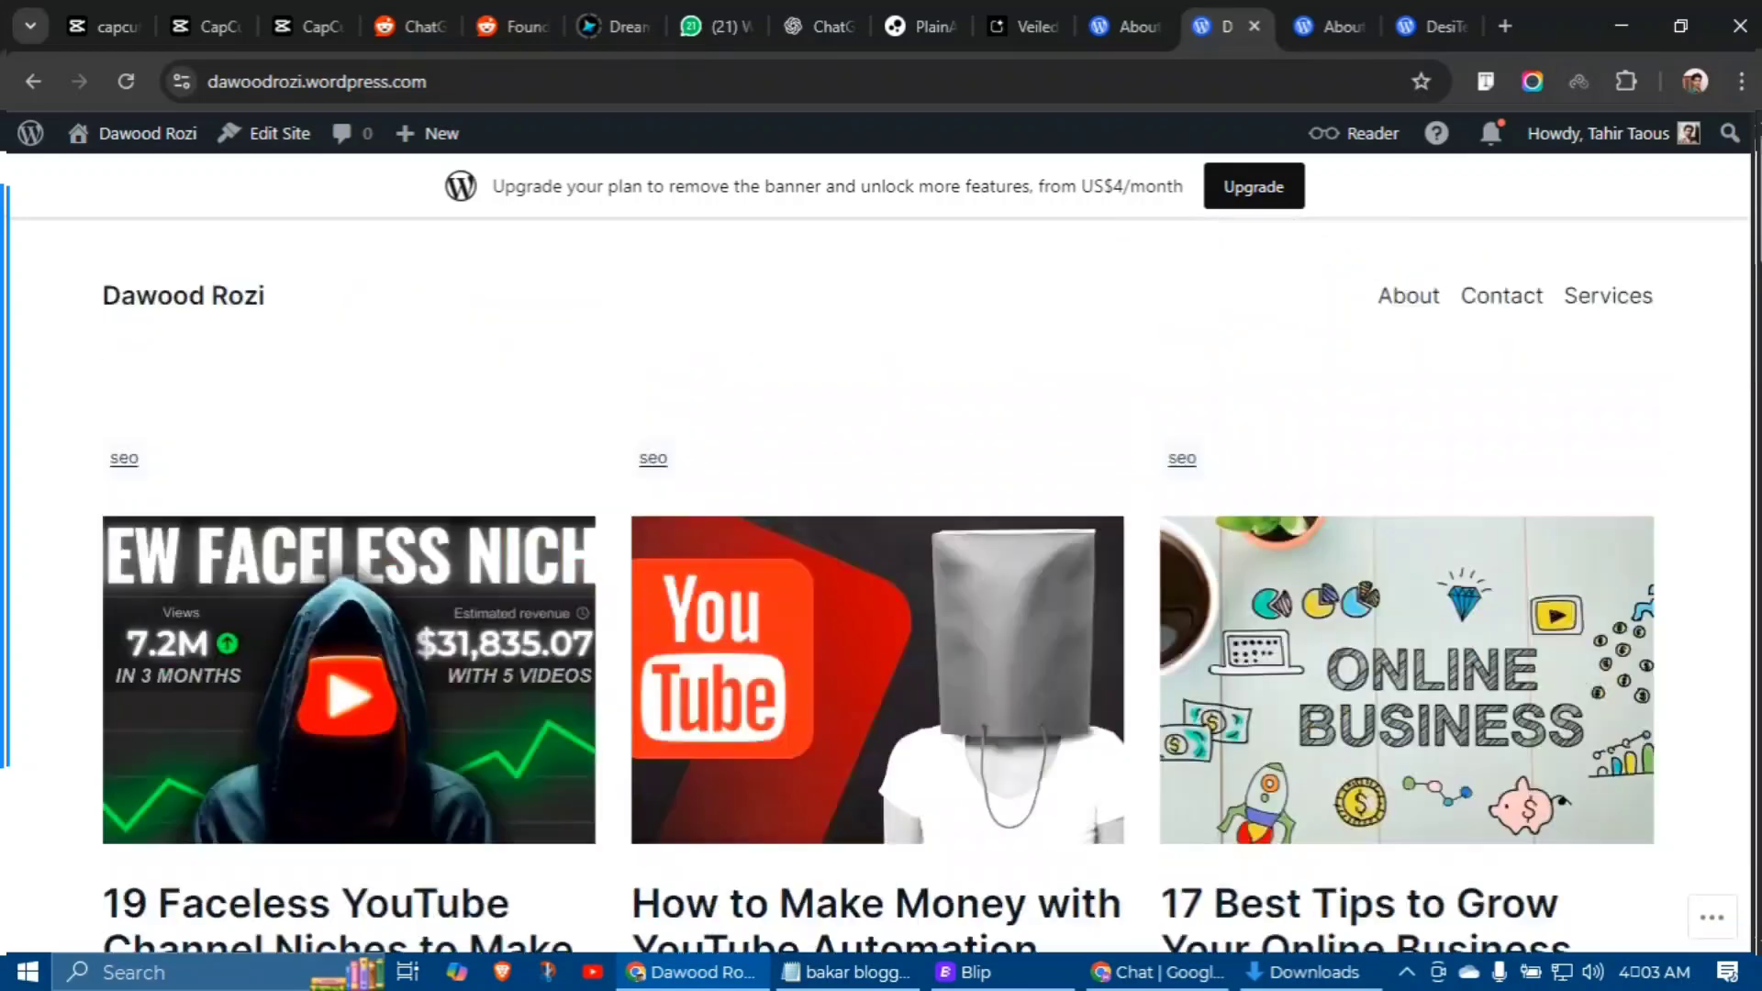
pyautogui.click(1433, 27)
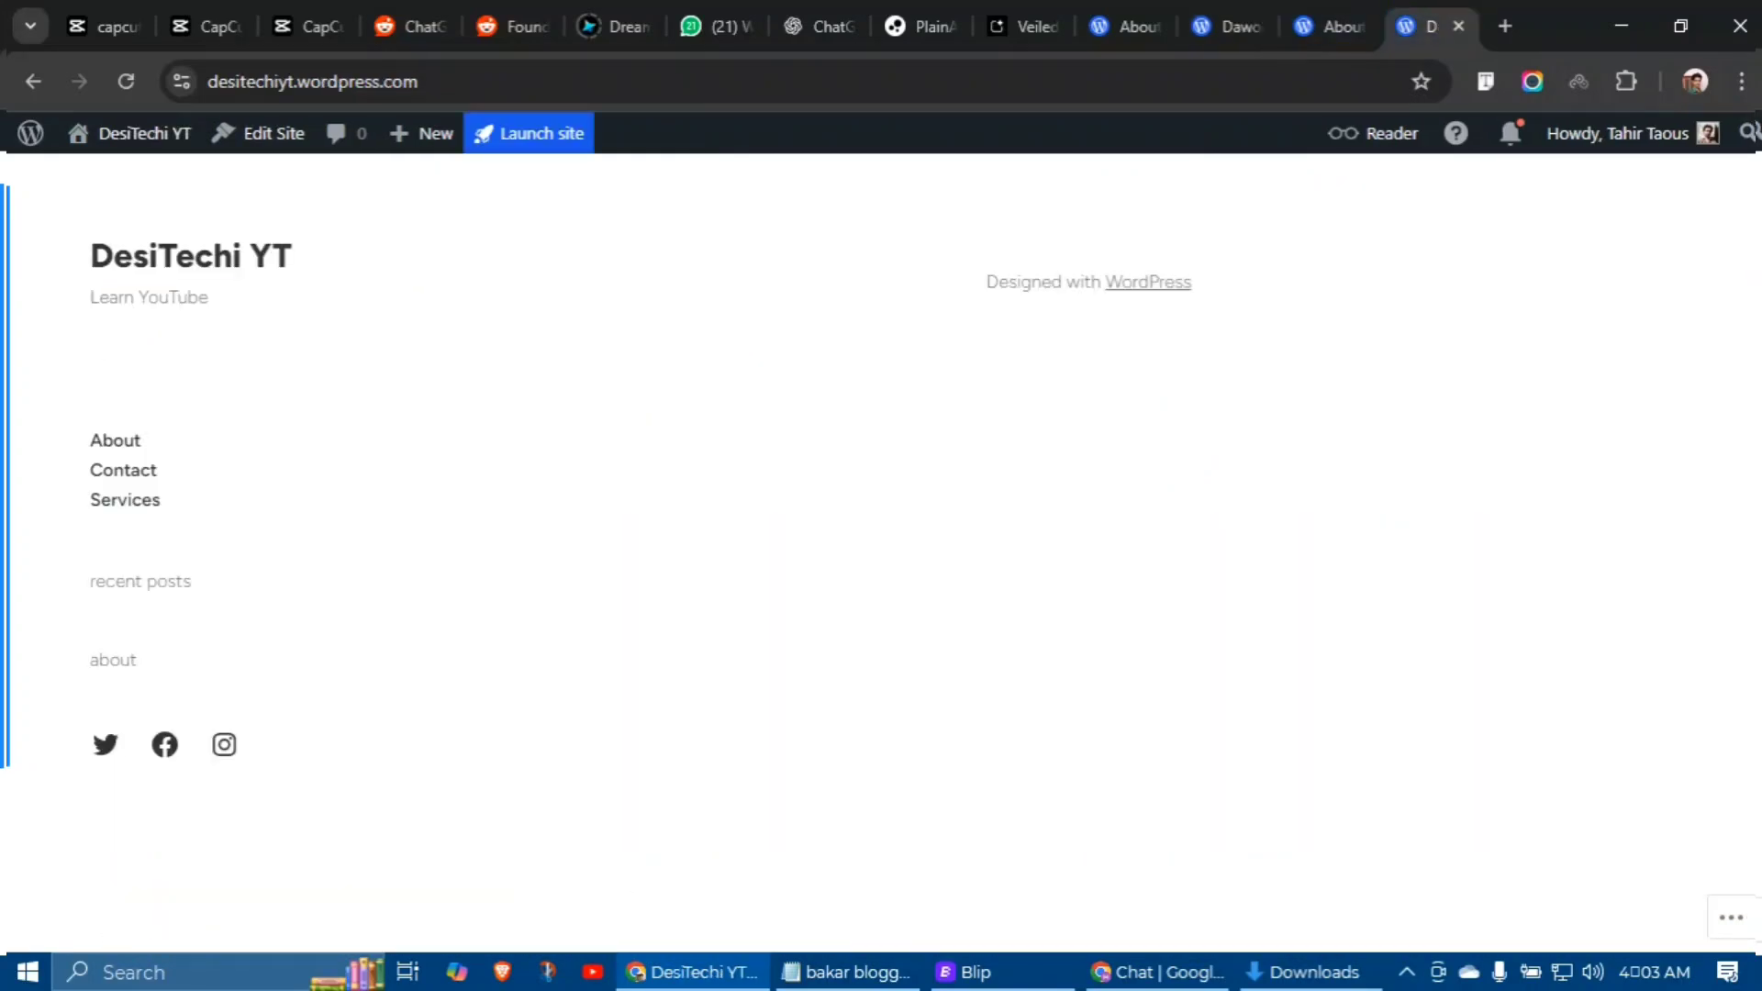
pyautogui.moveTo(423, 133)
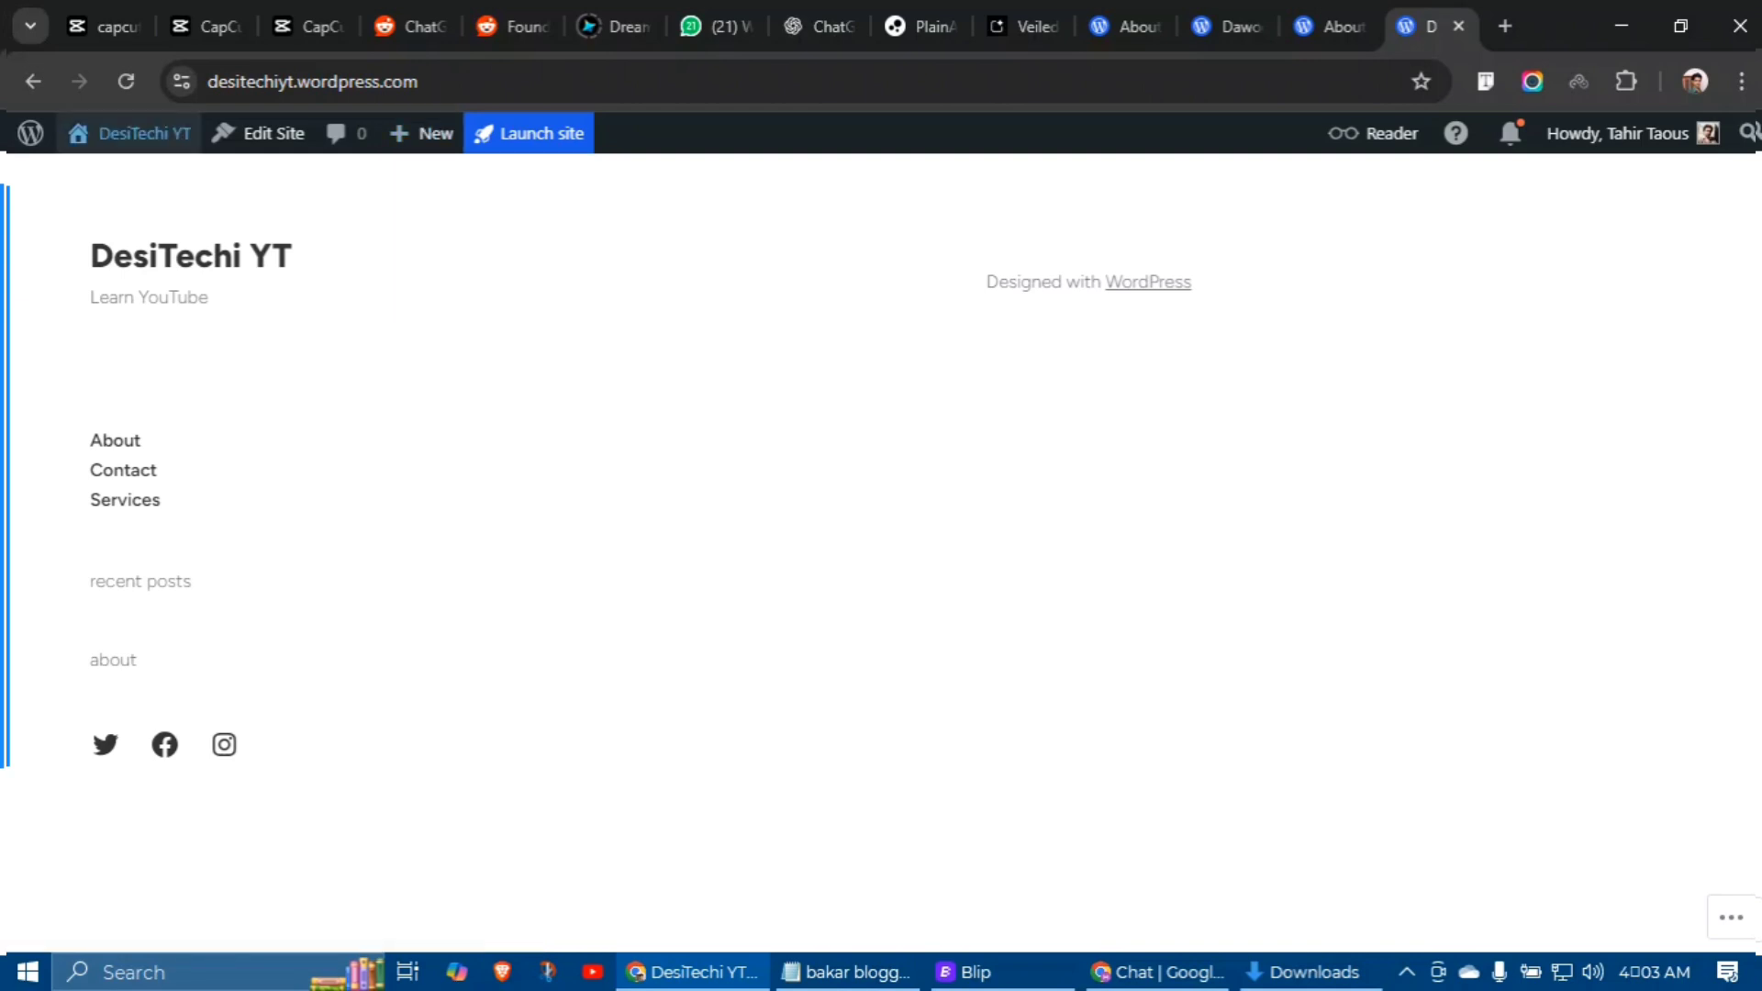
pyautogui.moveTo(128, 133)
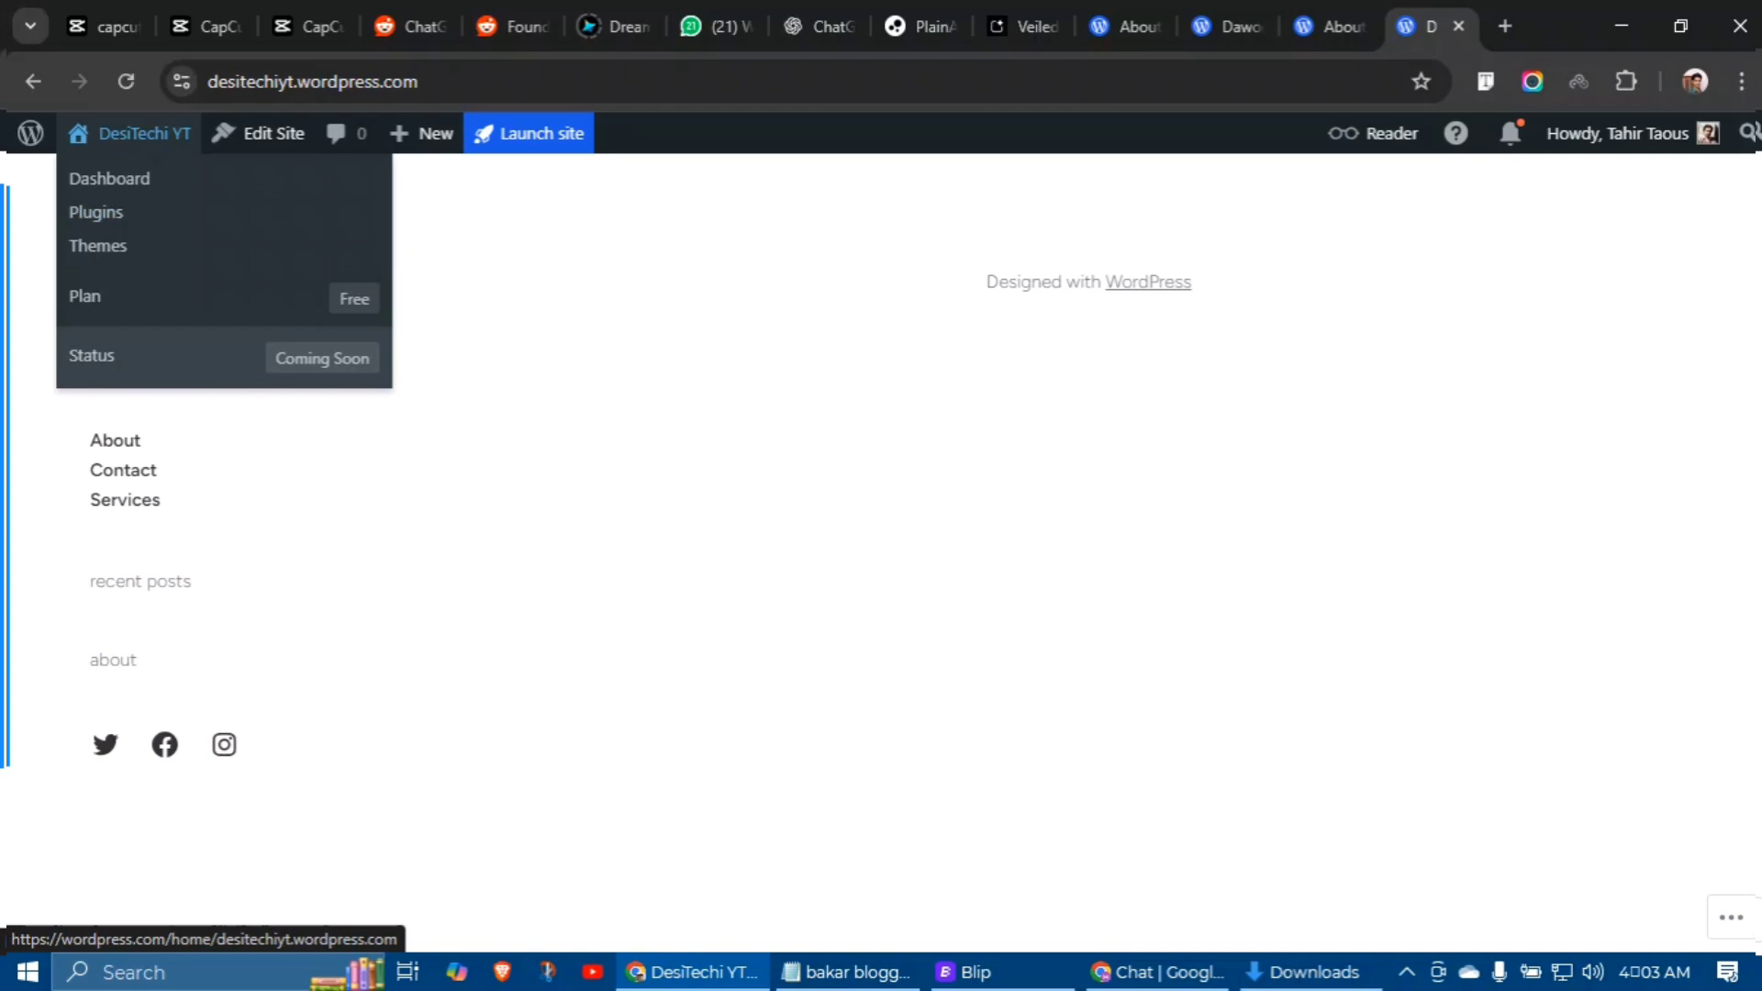
# Step: Open the DesiTechi YT dashboard, then copy the reference About page's web address
pyautogui.click(104, 178)
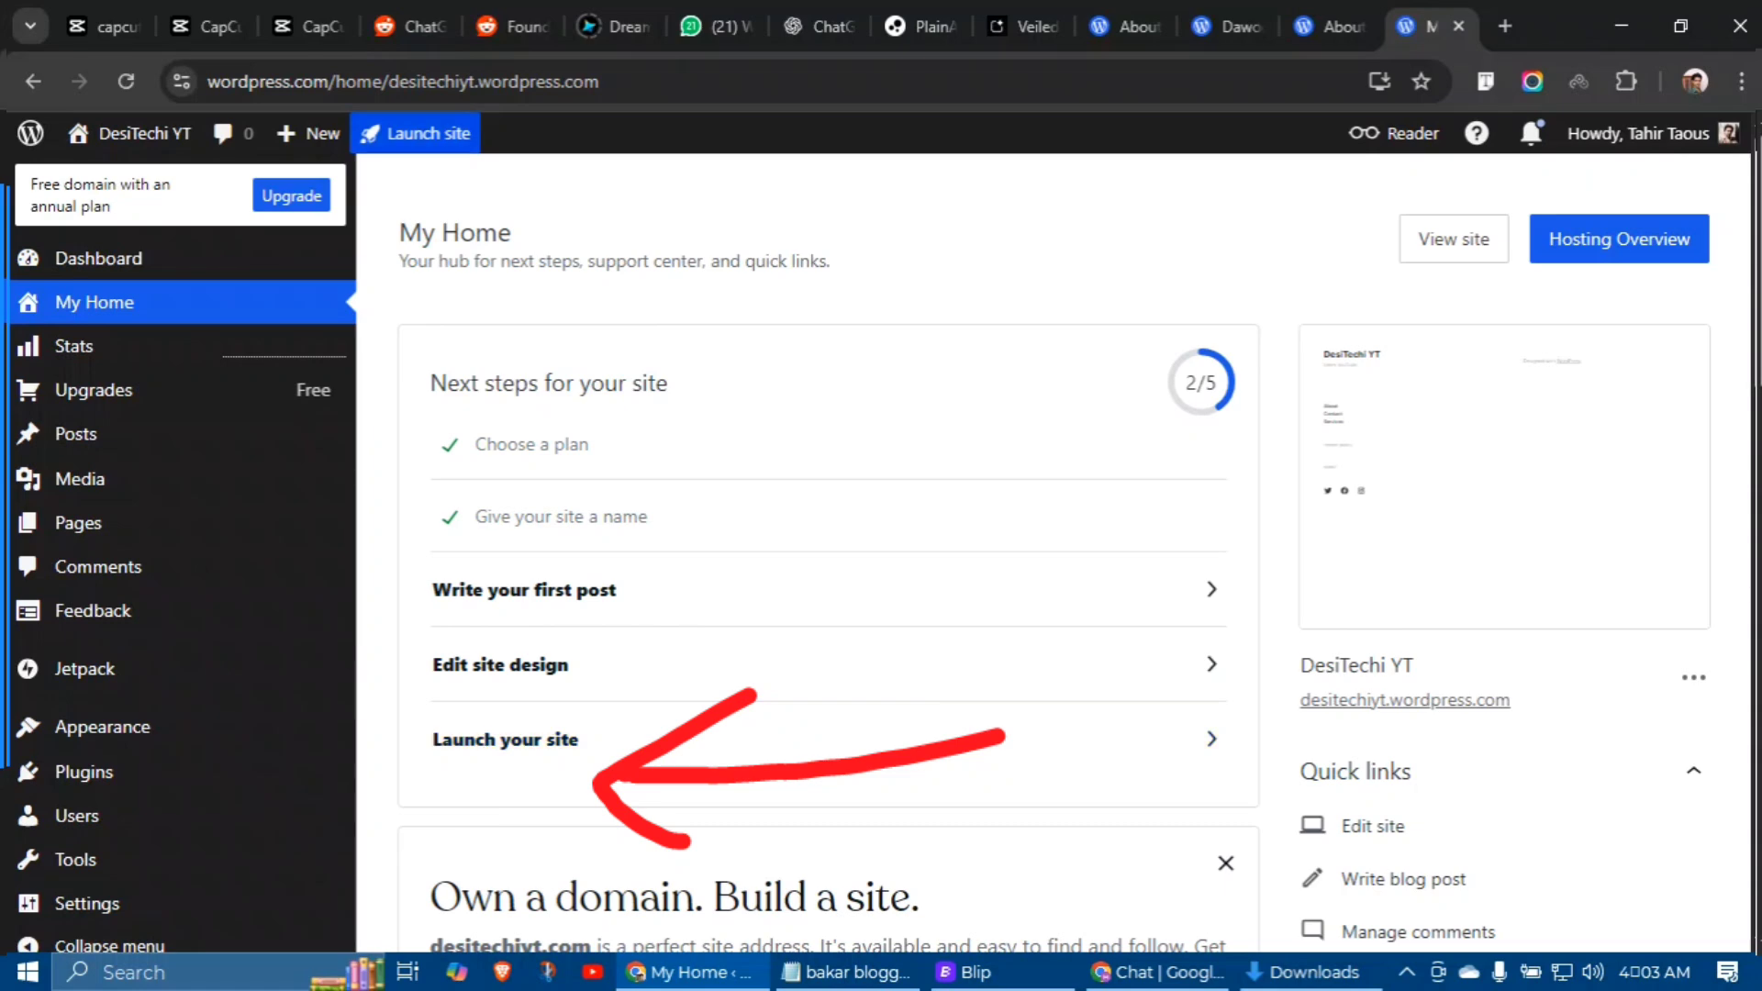
pyautogui.click(1331, 25)
pyautogui.click(816, 79)
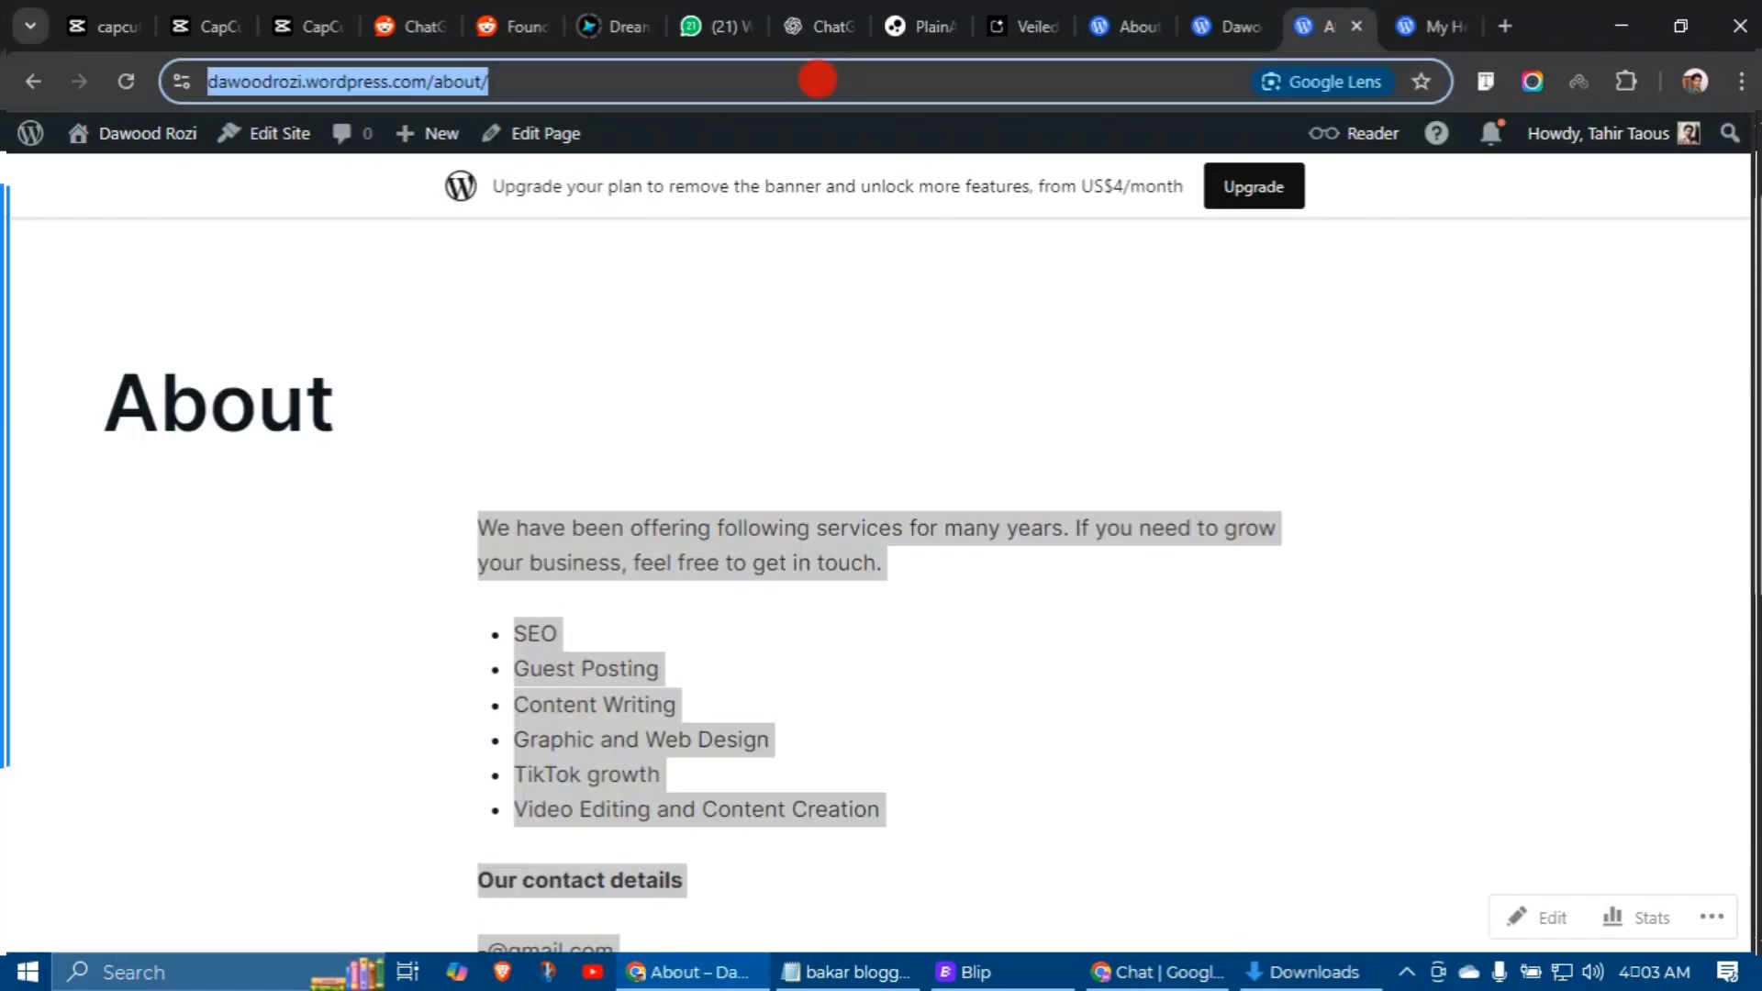
pyautogui.rightClick(816, 80)
pyautogui.click(915, 321)
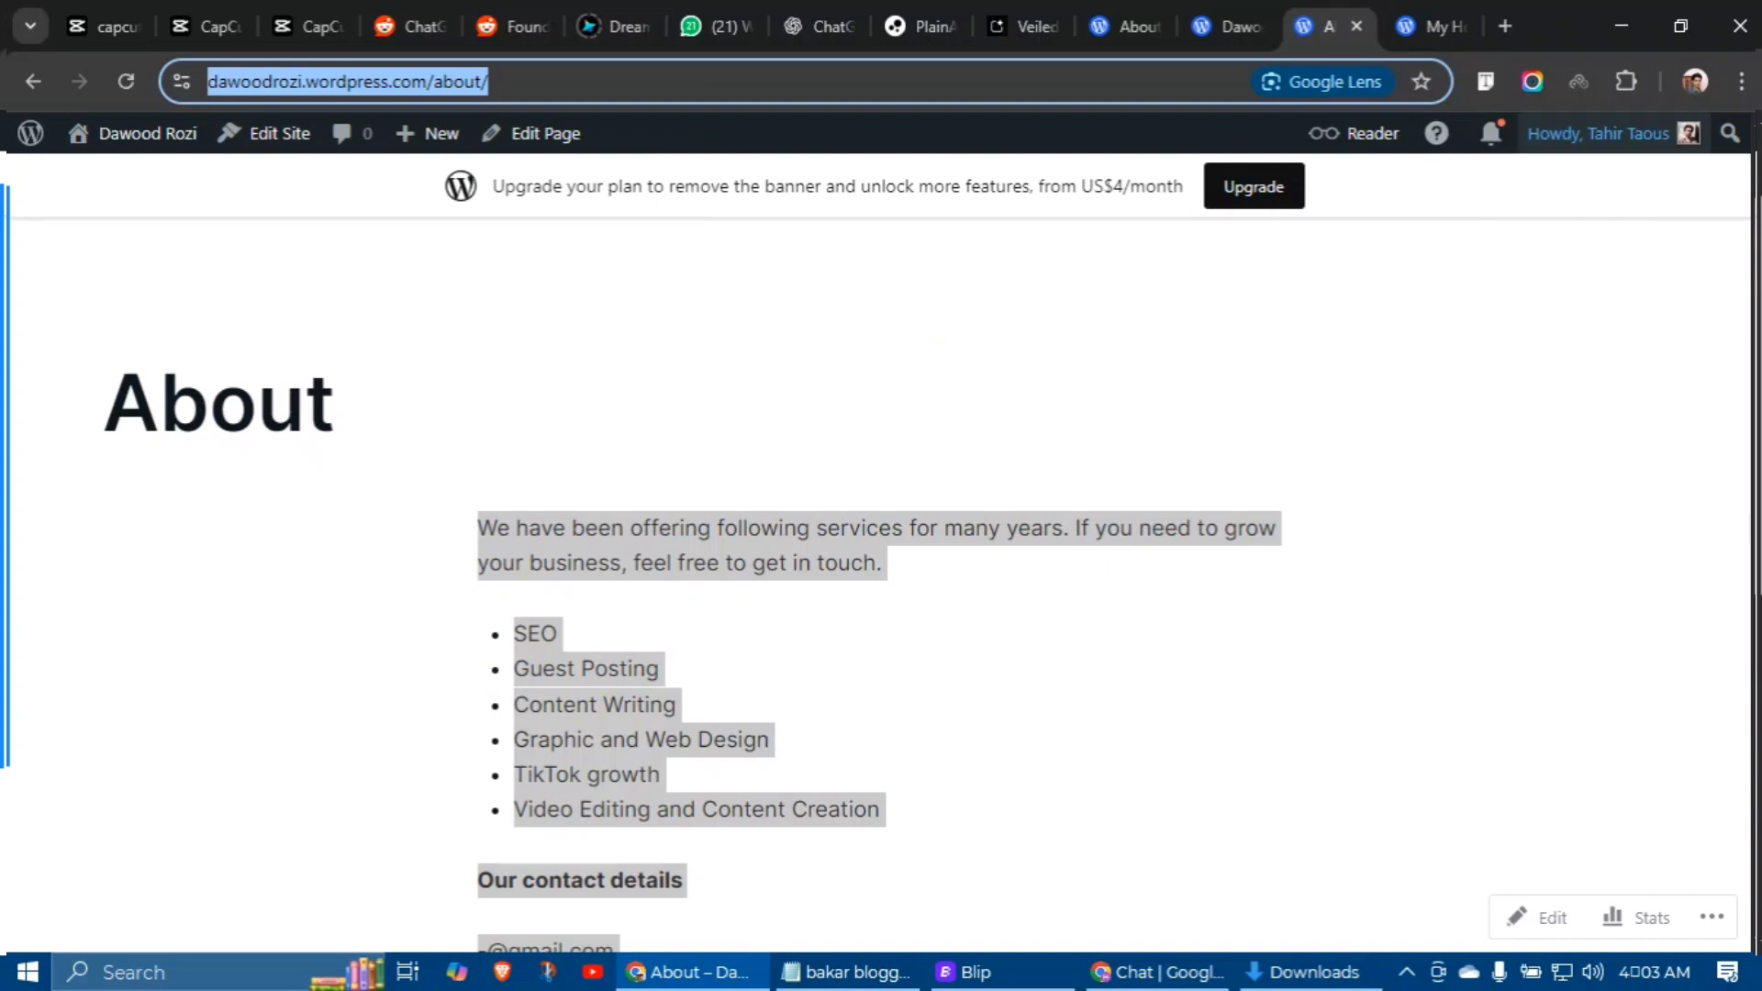
# Step: Load the site's address in an incognito window to check visitors see the coming-soon page
pyautogui.click(1431, 25)
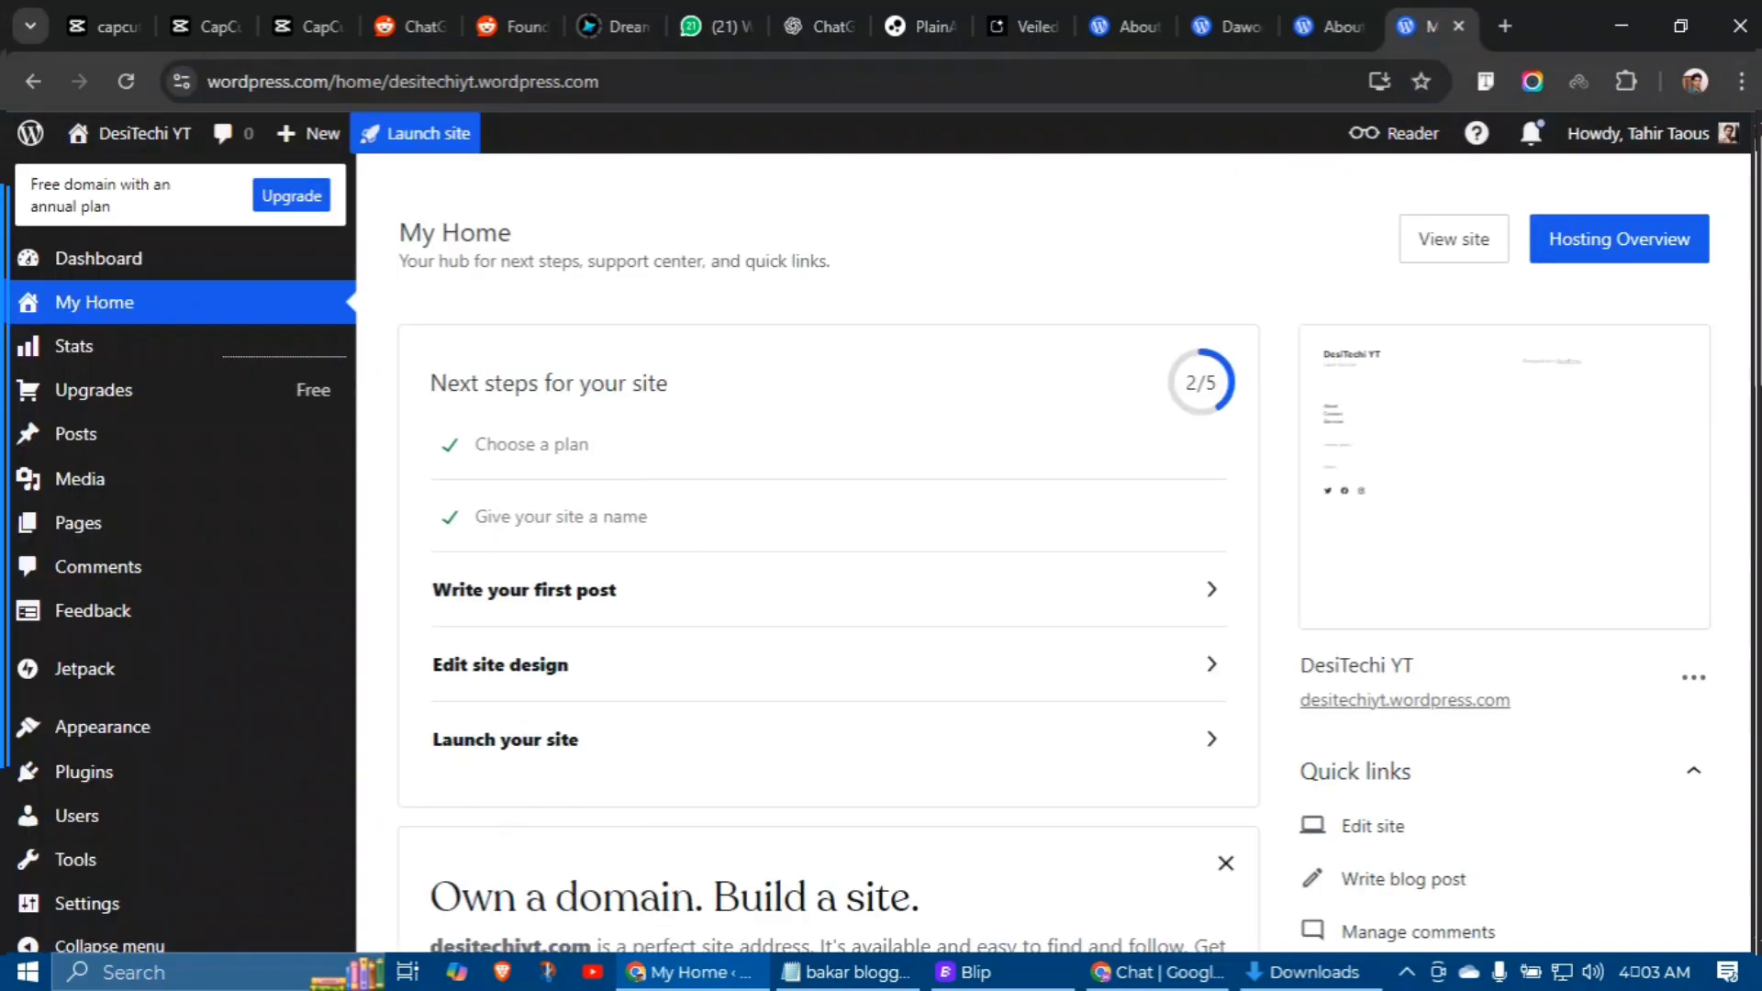
pyautogui.click(1454, 238)
pyautogui.click(1740, 80)
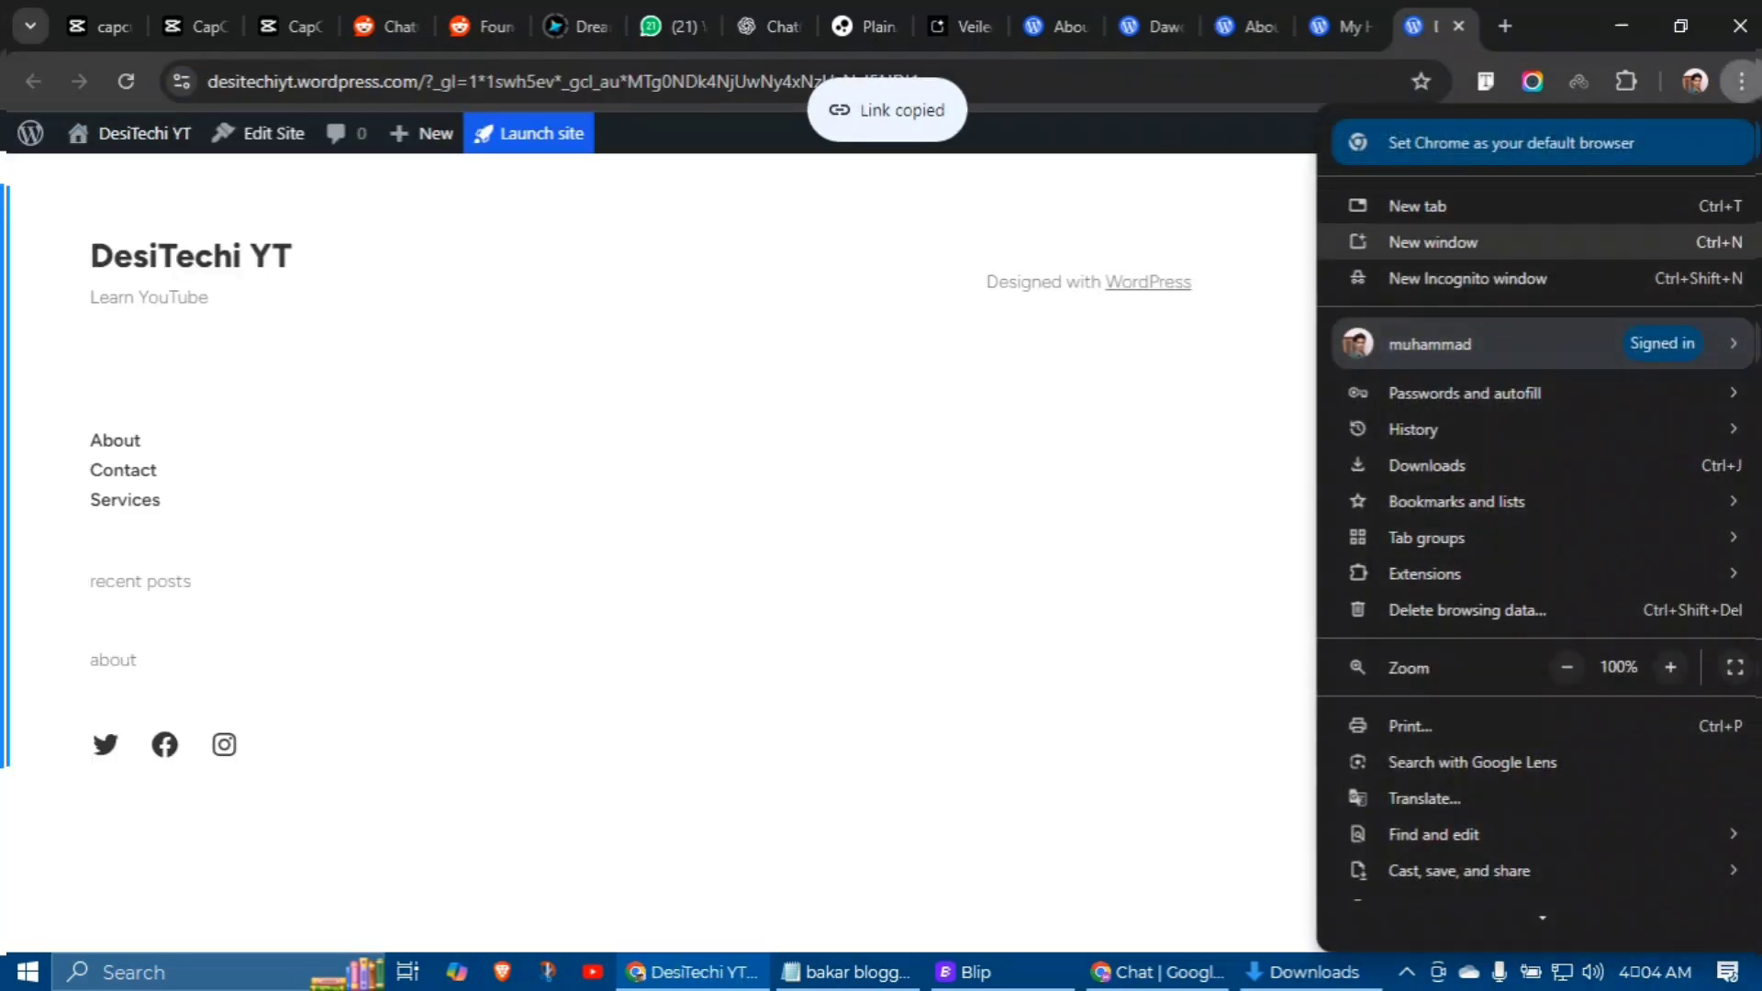
pyautogui.click(1468, 278)
pyautogui.hotkey('ctrl', 'v')
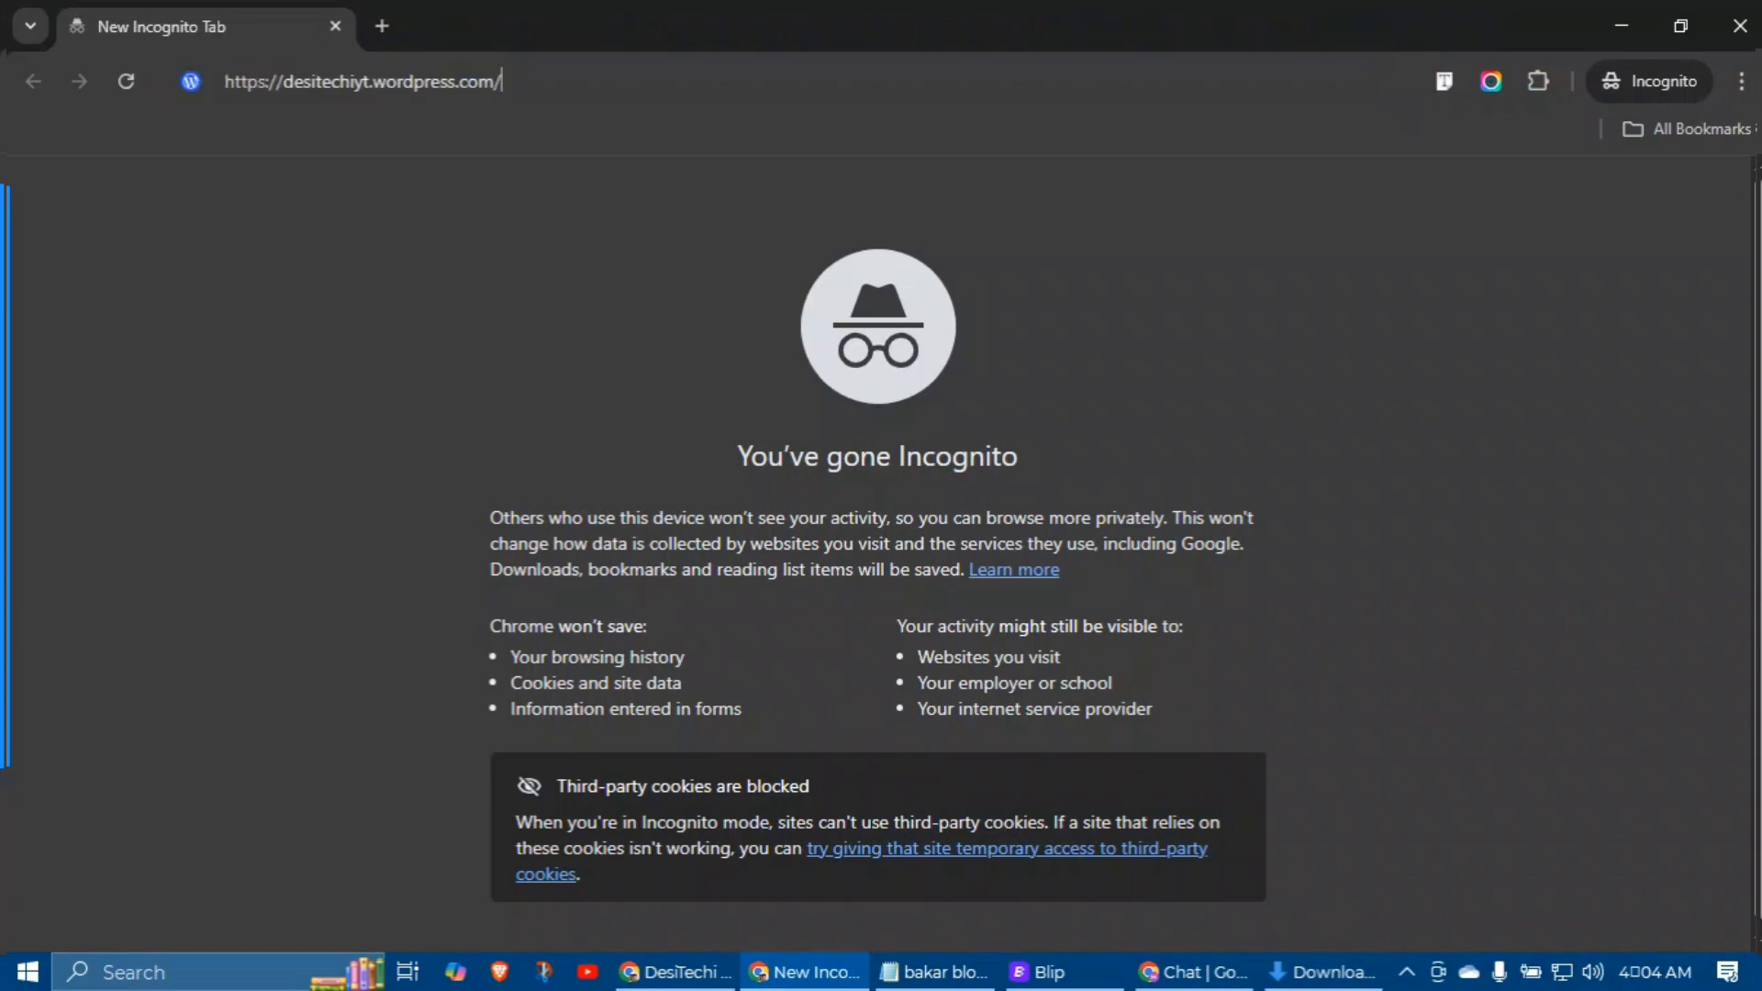
pyautogui.press('Return')
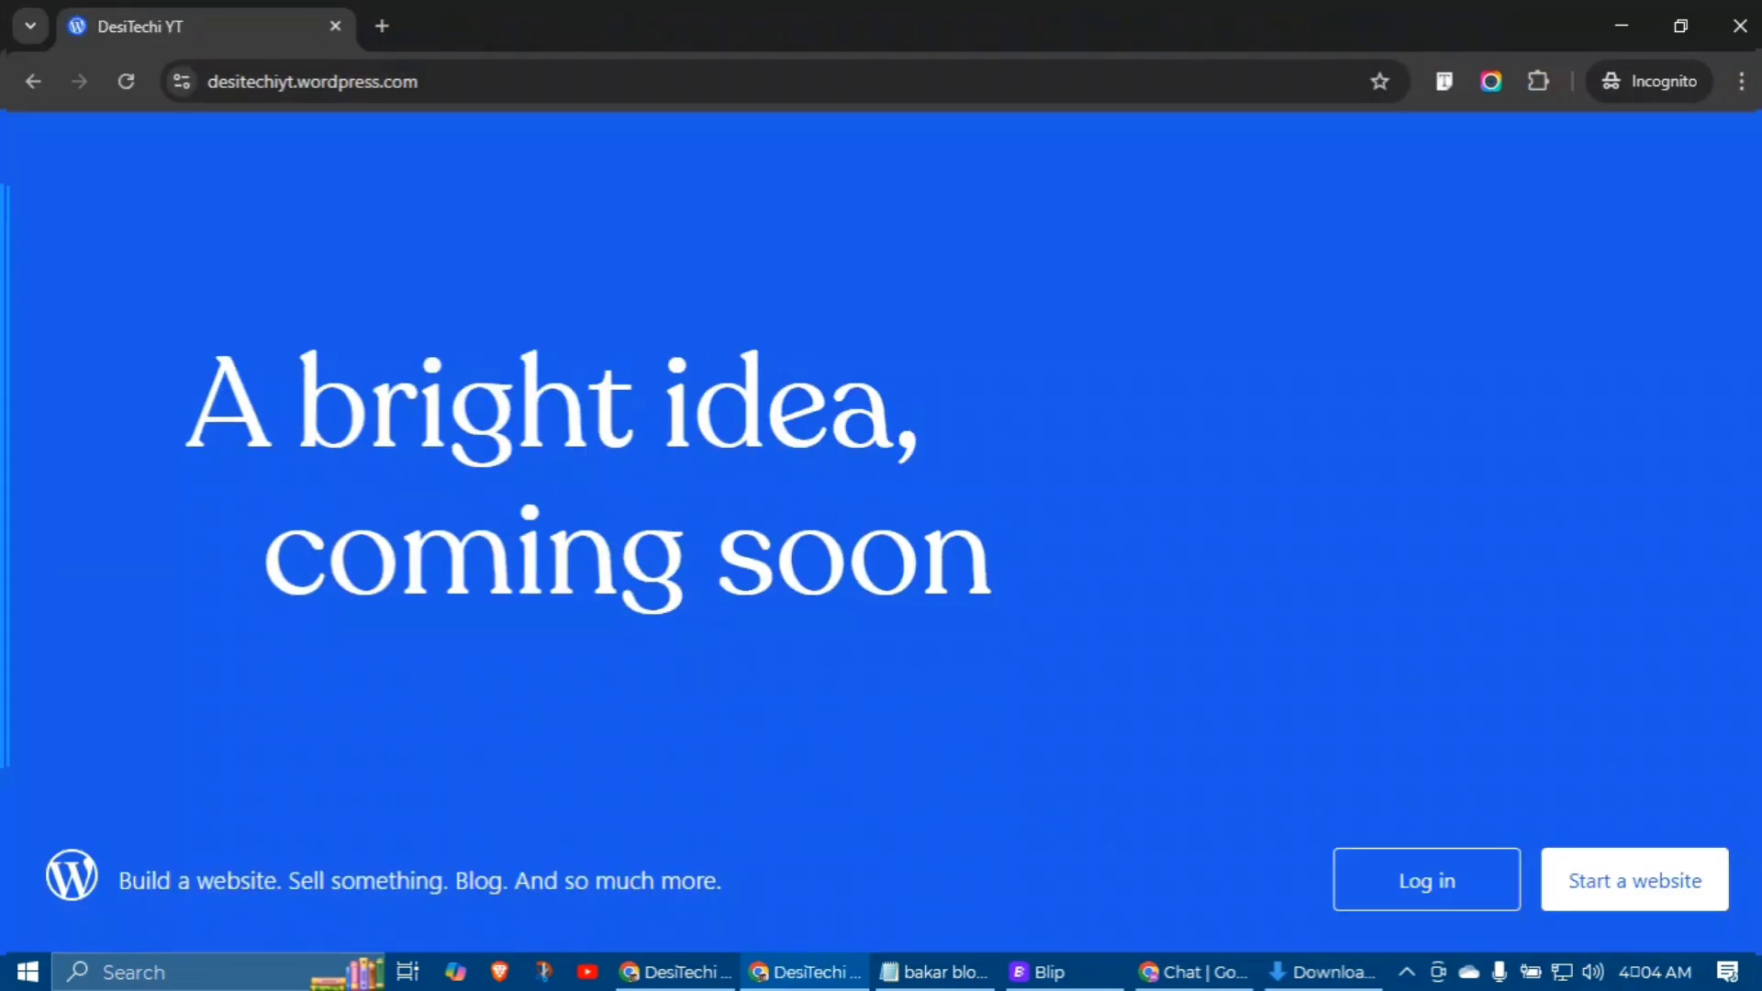
pyautogui.click(1741, 26)
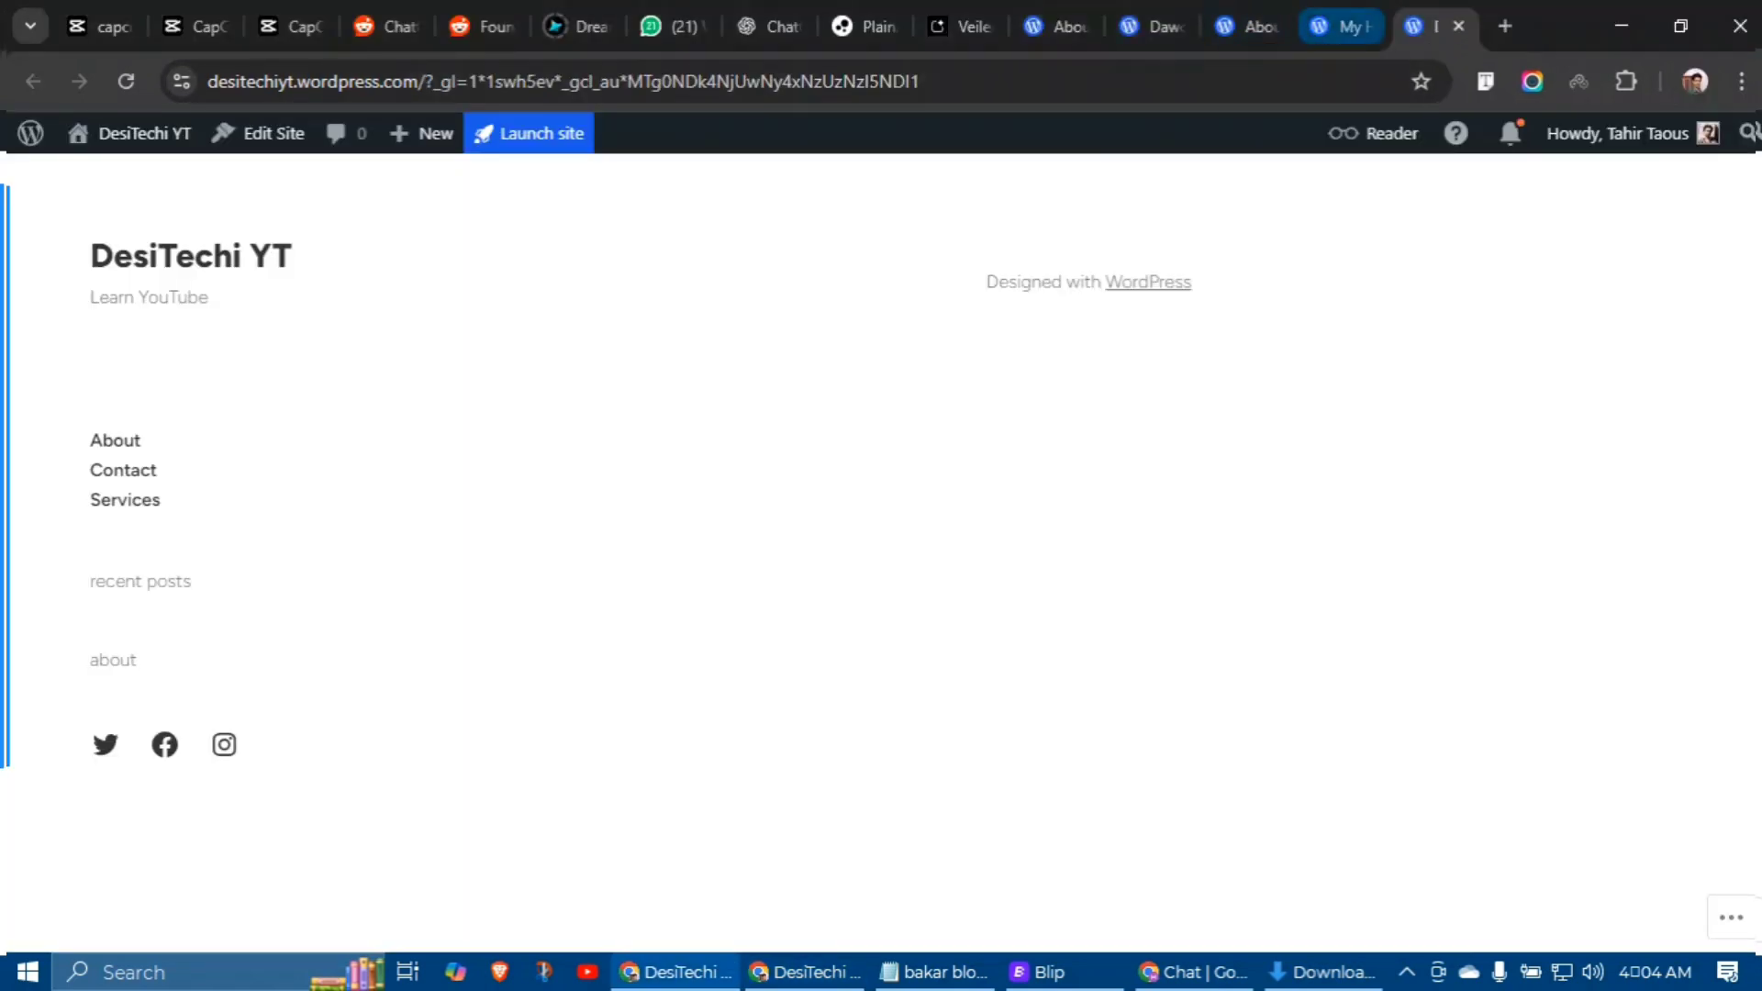
pyautogui.click(1331, 25)
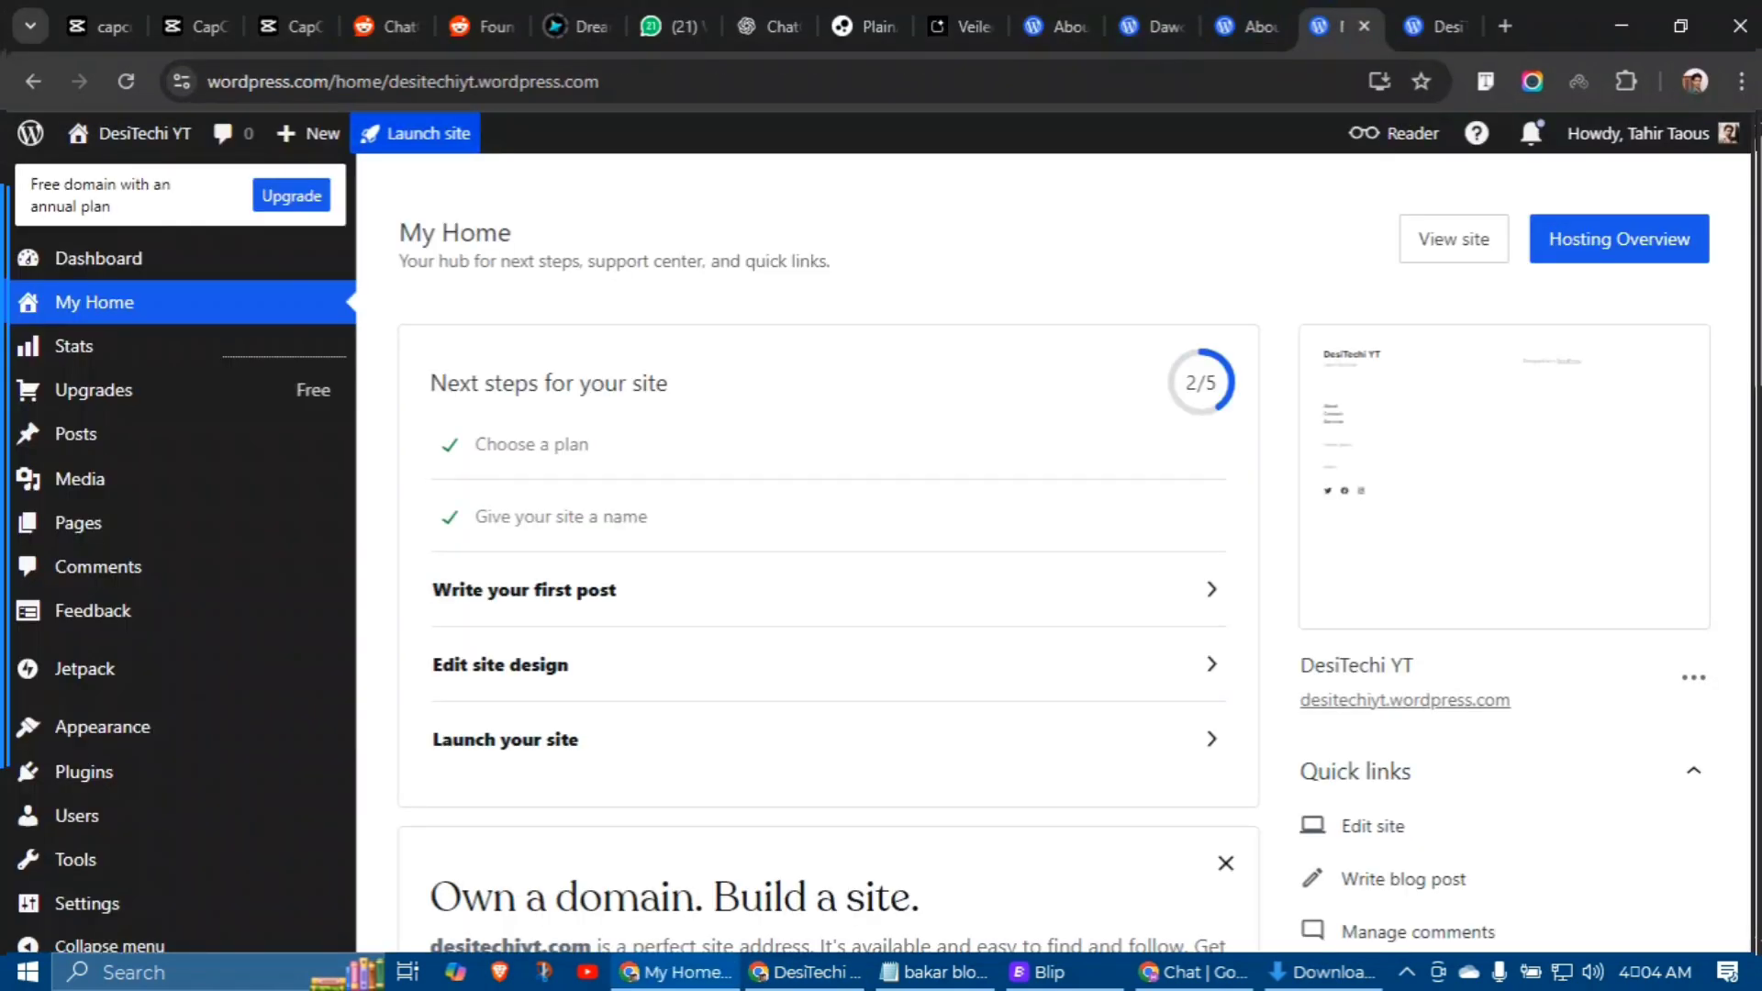
# Step: Launch the DesiTechi YT site and reload its address in the private window to confirm it's live
pyautogui.click(682, 731)
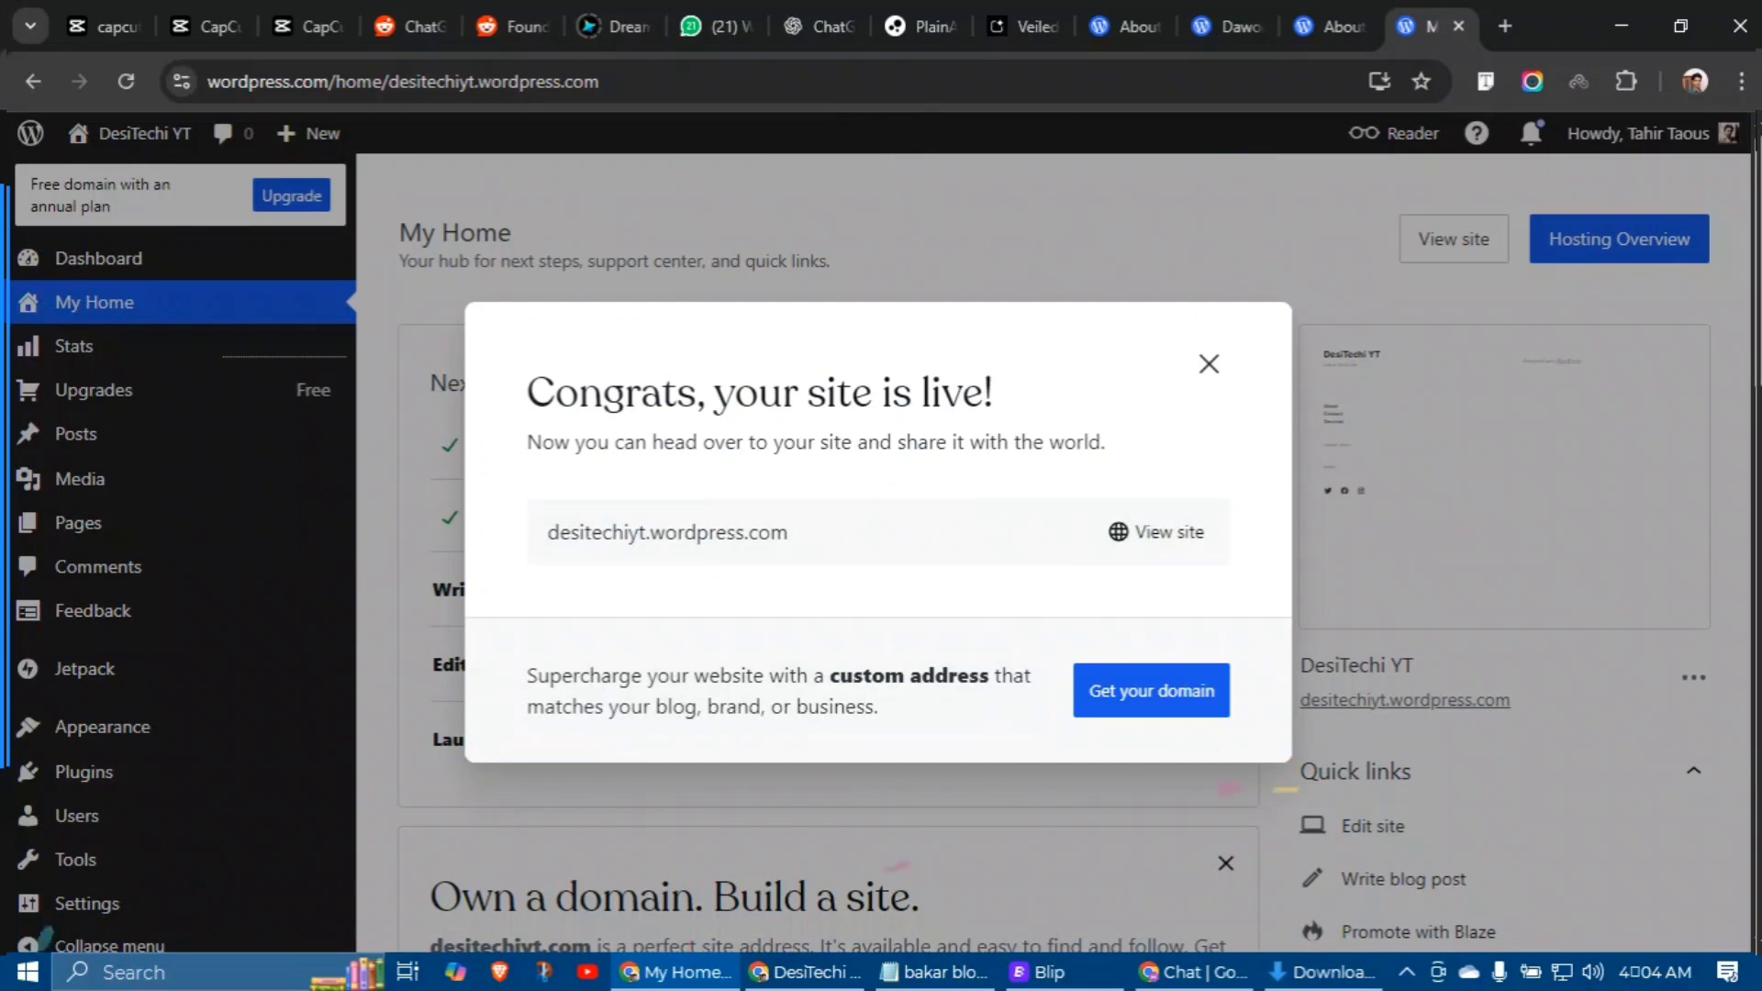
pyautogui.click(805, 530)
pyautogui.hotkey('alt', 'Tab')
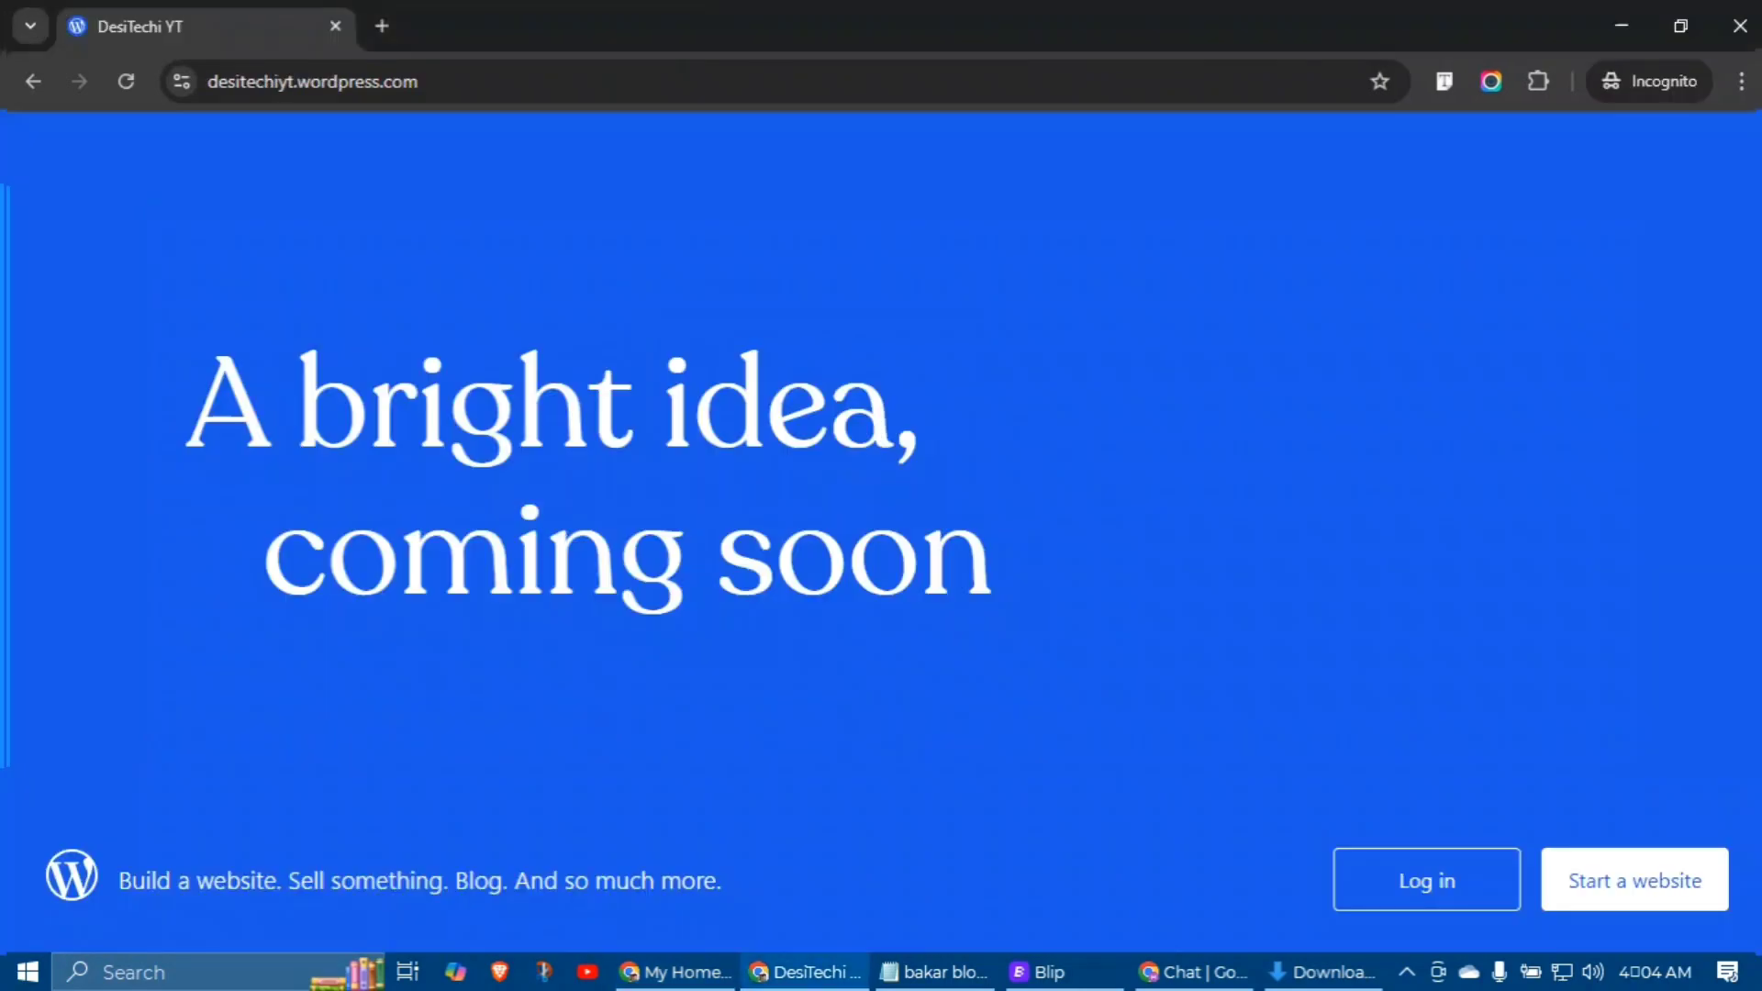
pyautogui.click(126, 80)
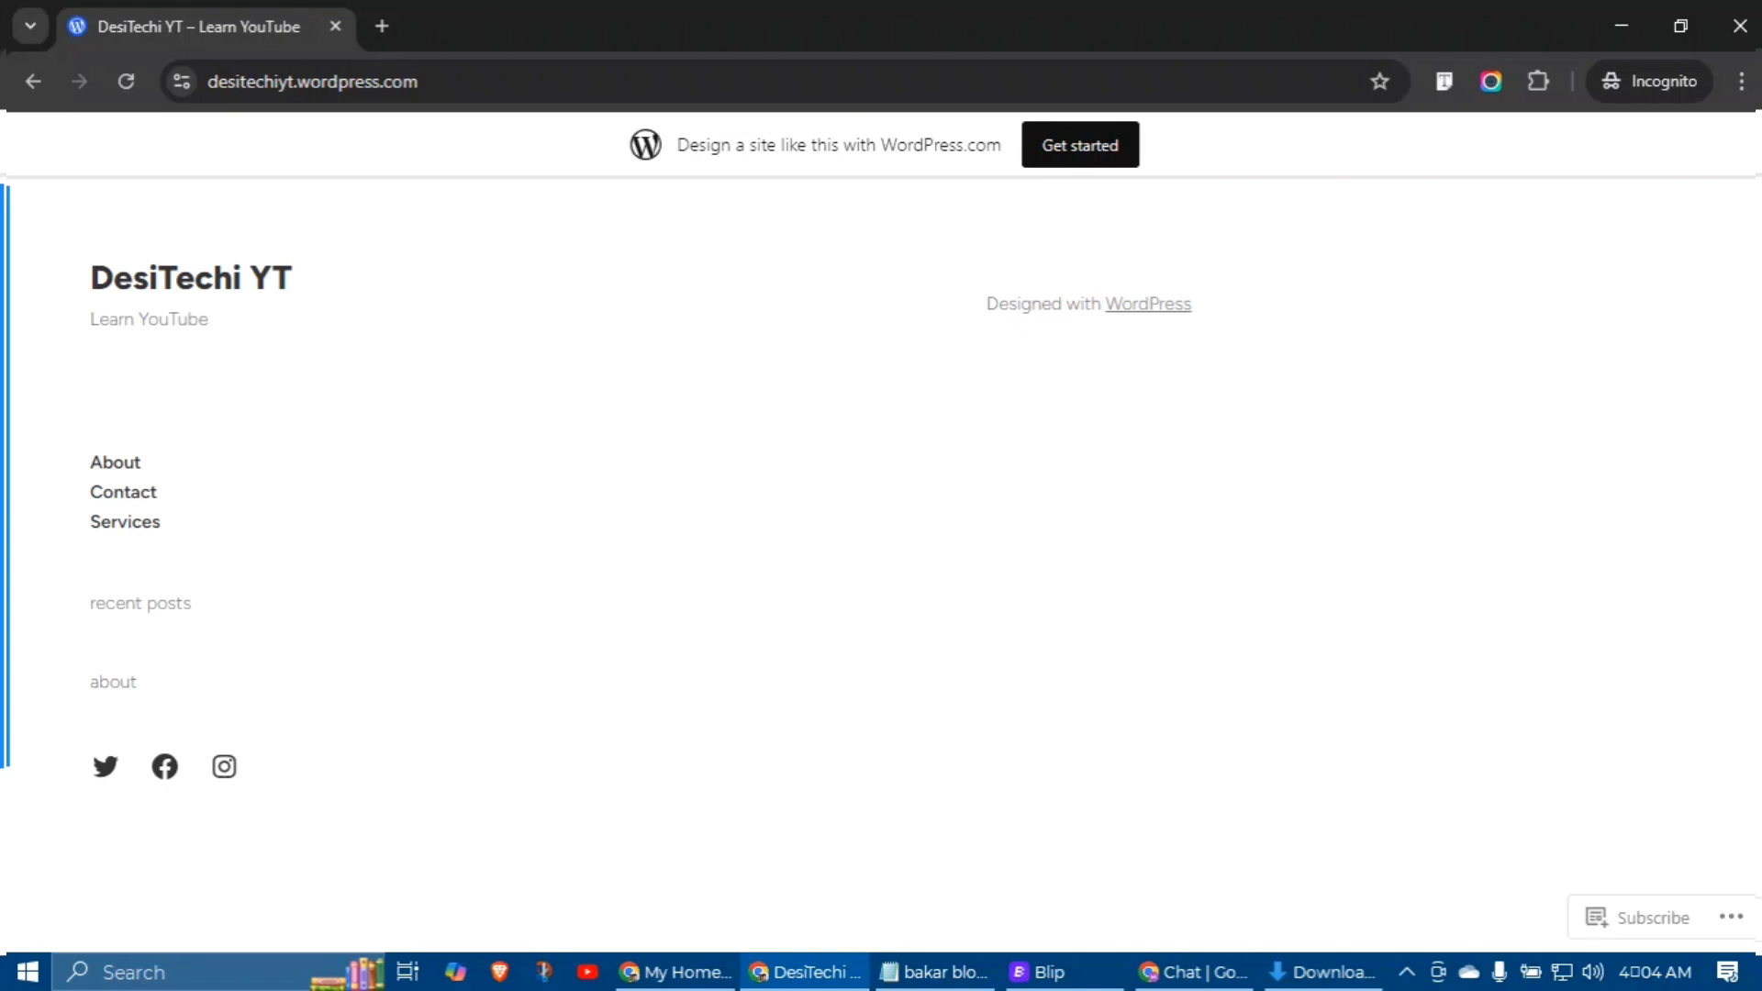
pyautogui.hotkey('alt', 'Tab')
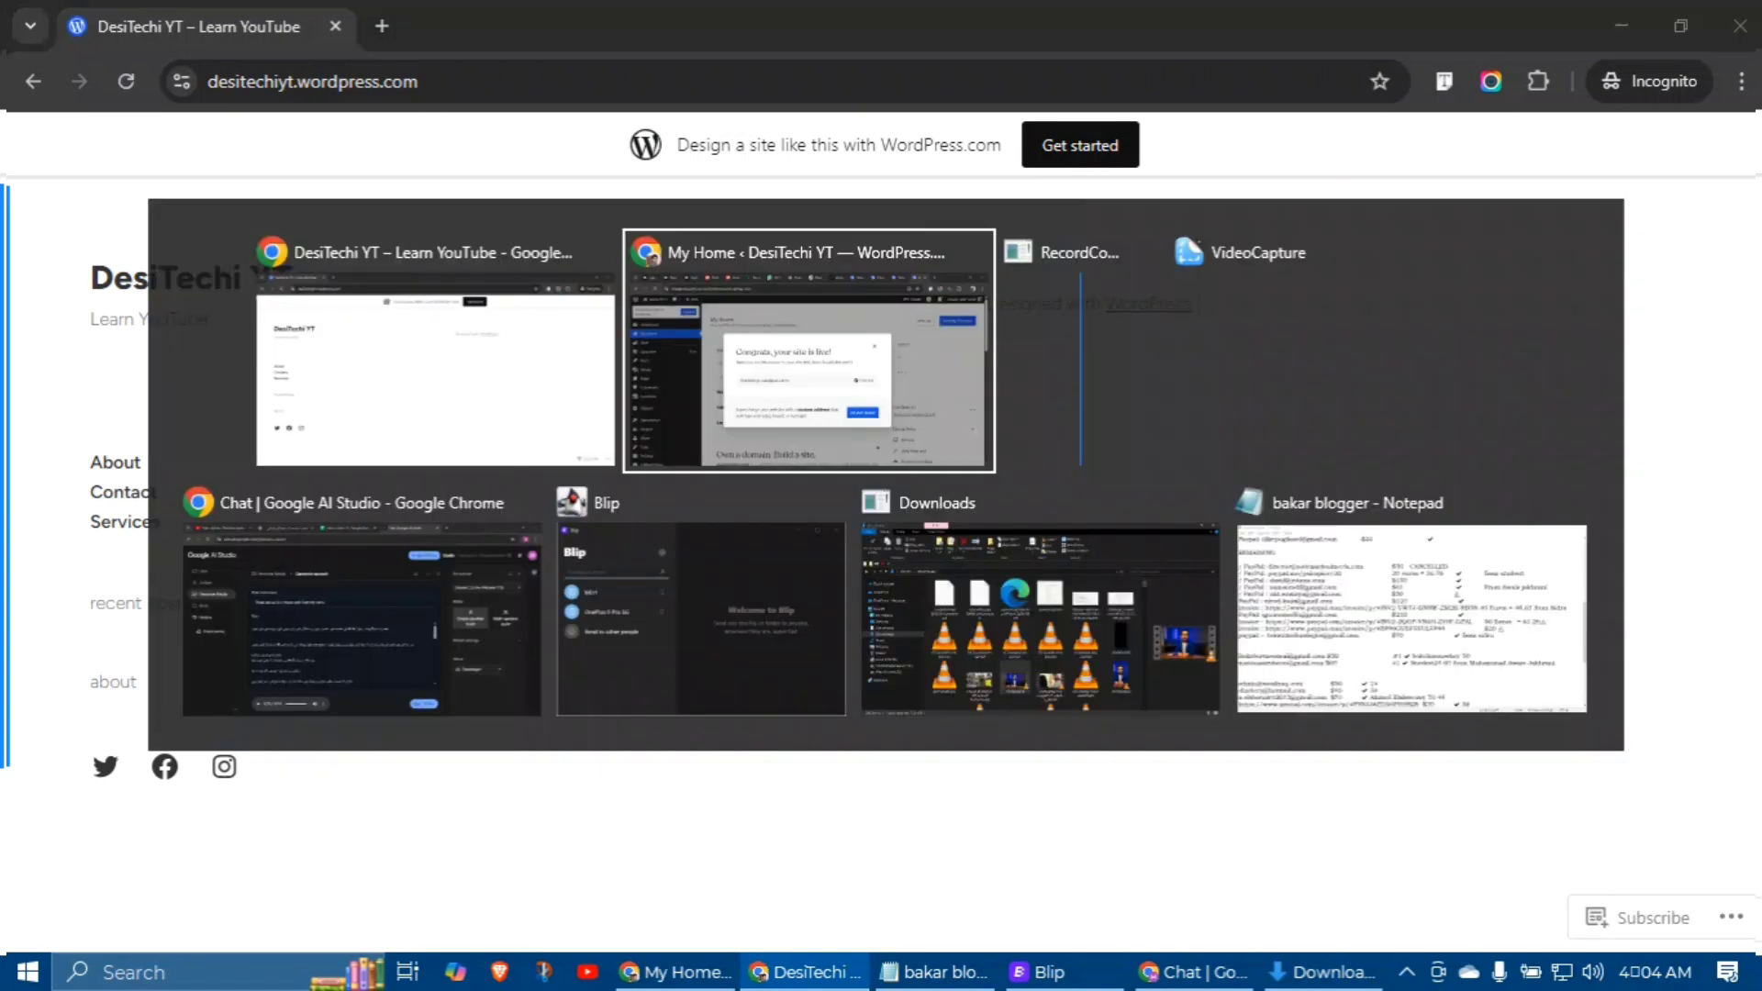
# Step: Close the Congrats dialog and add a new post from the Posts menu
pyautogui.click(1202, 360)
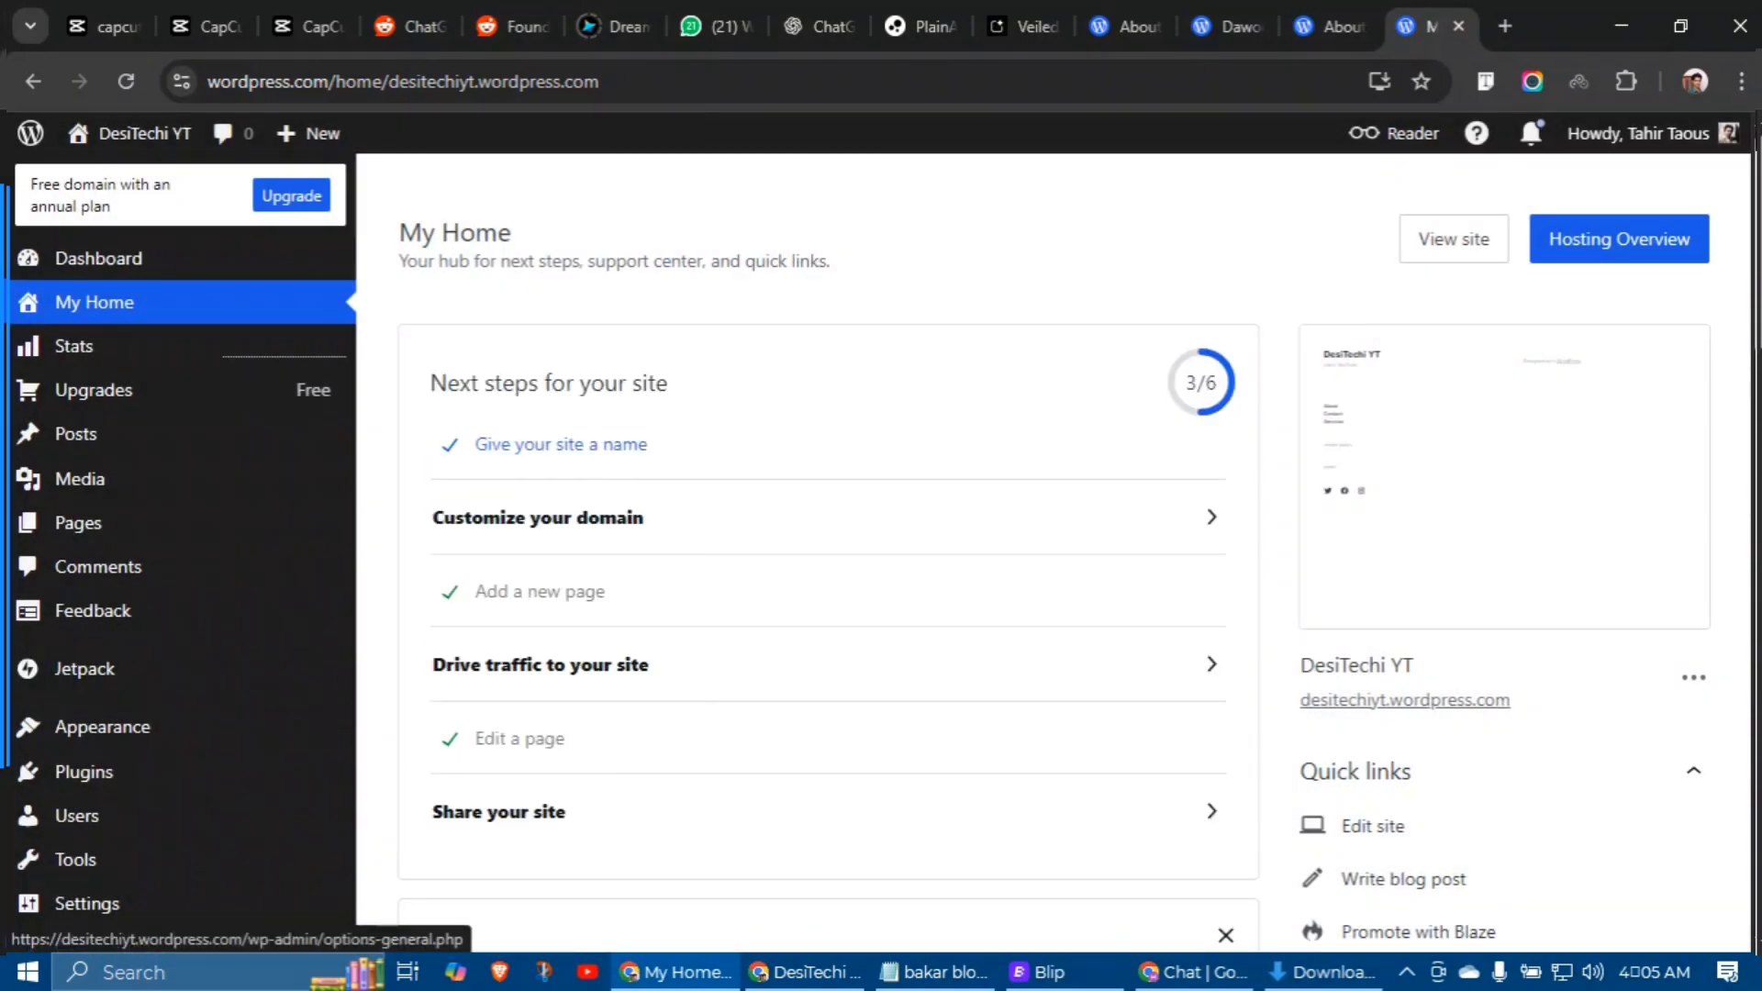
pyautogui.moveTo(309, 133)
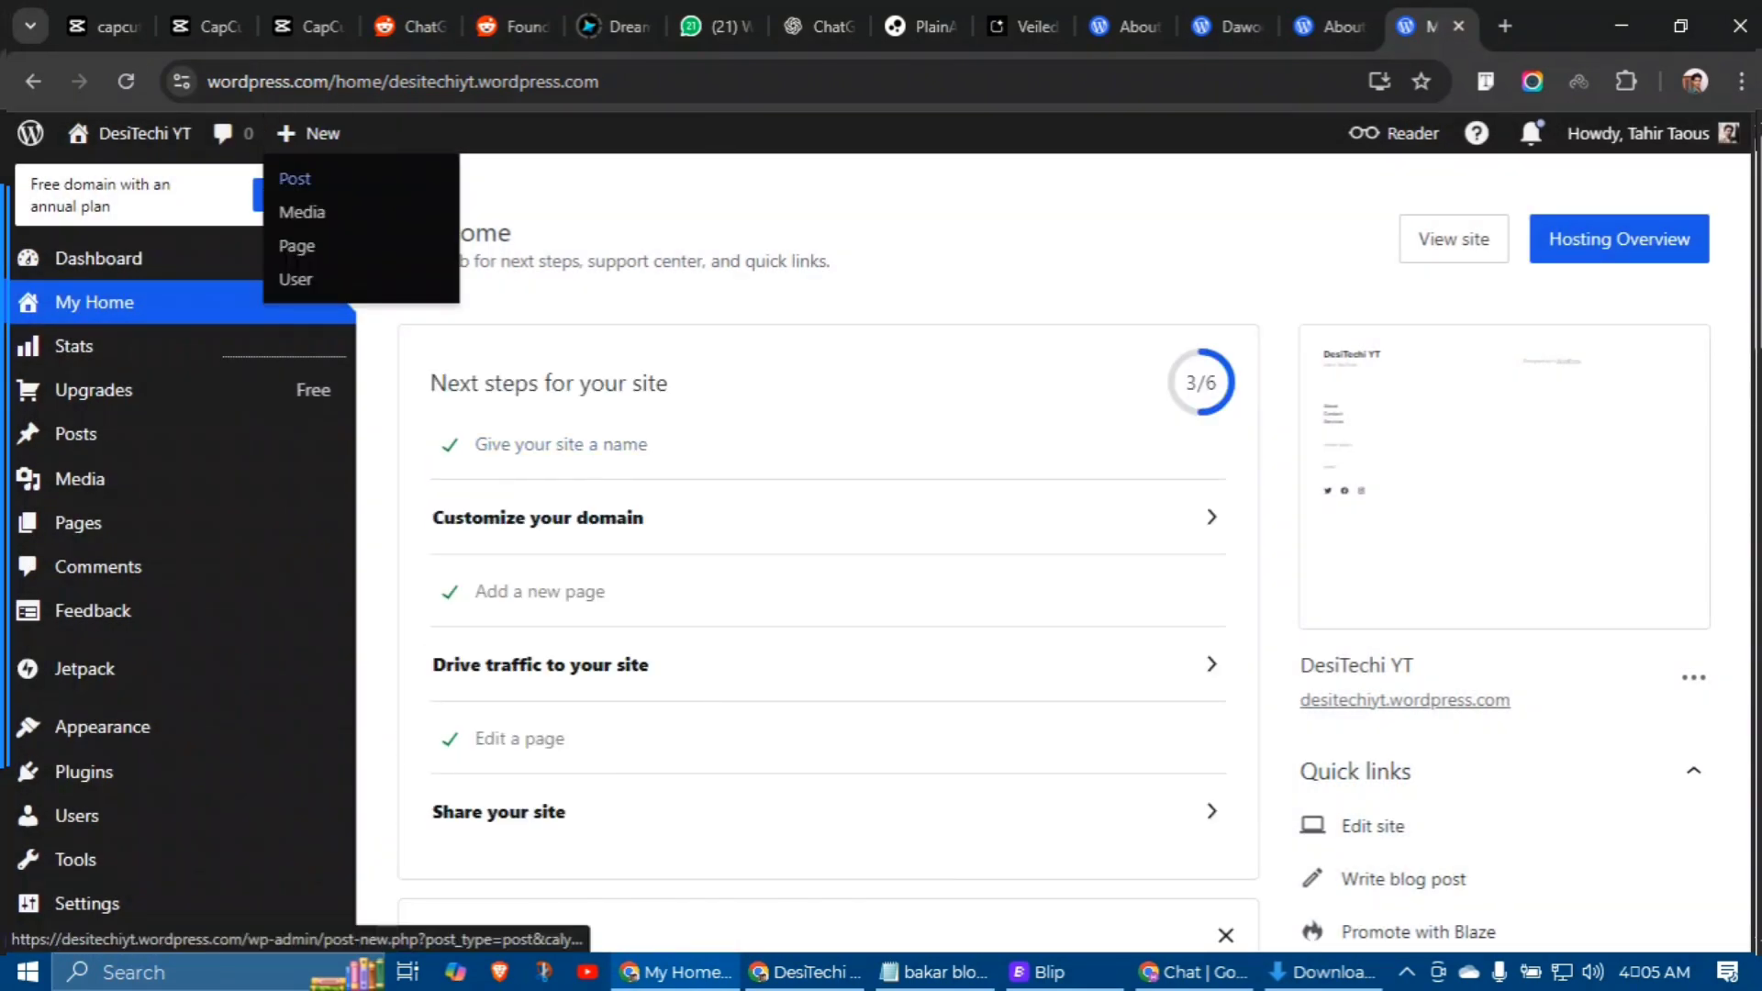
pyautogui.moveTo(92, 434)
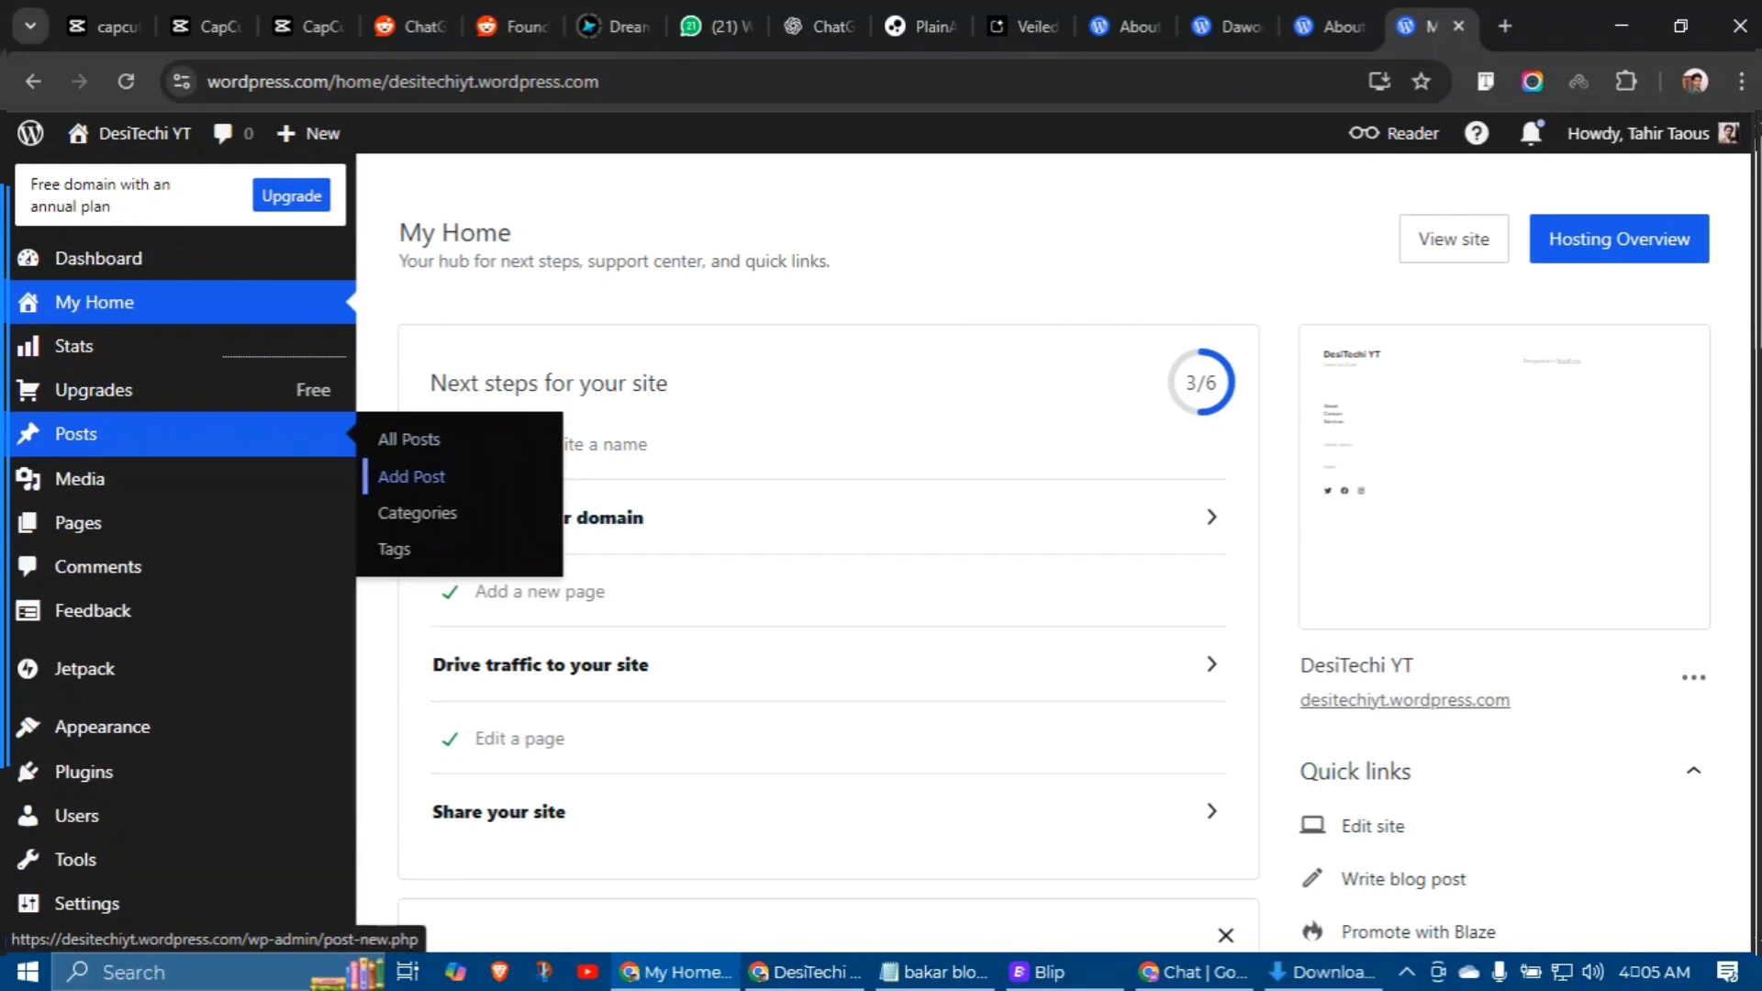
pyautogui.click(427, 476)
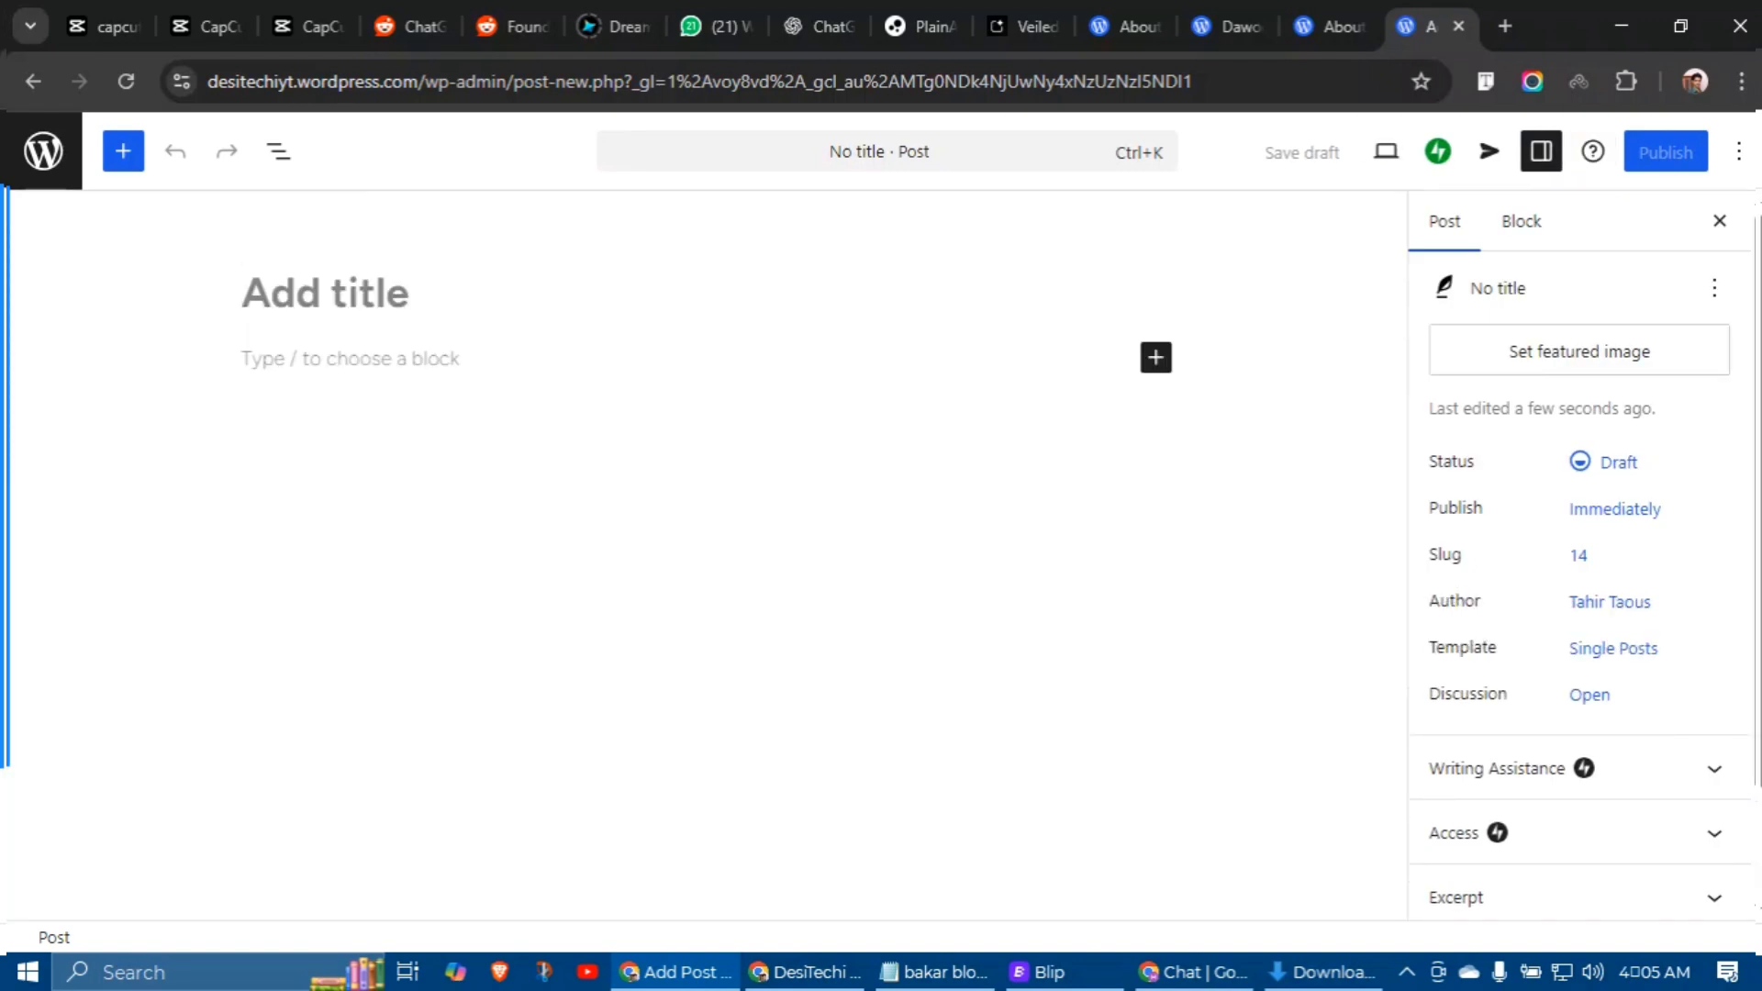
# Step: Ask ChatGPT to write an article on the importance of a website for your business
pyautogui.hotkey('ctrl', 't')
pyautogui.write('chatgpt.com')
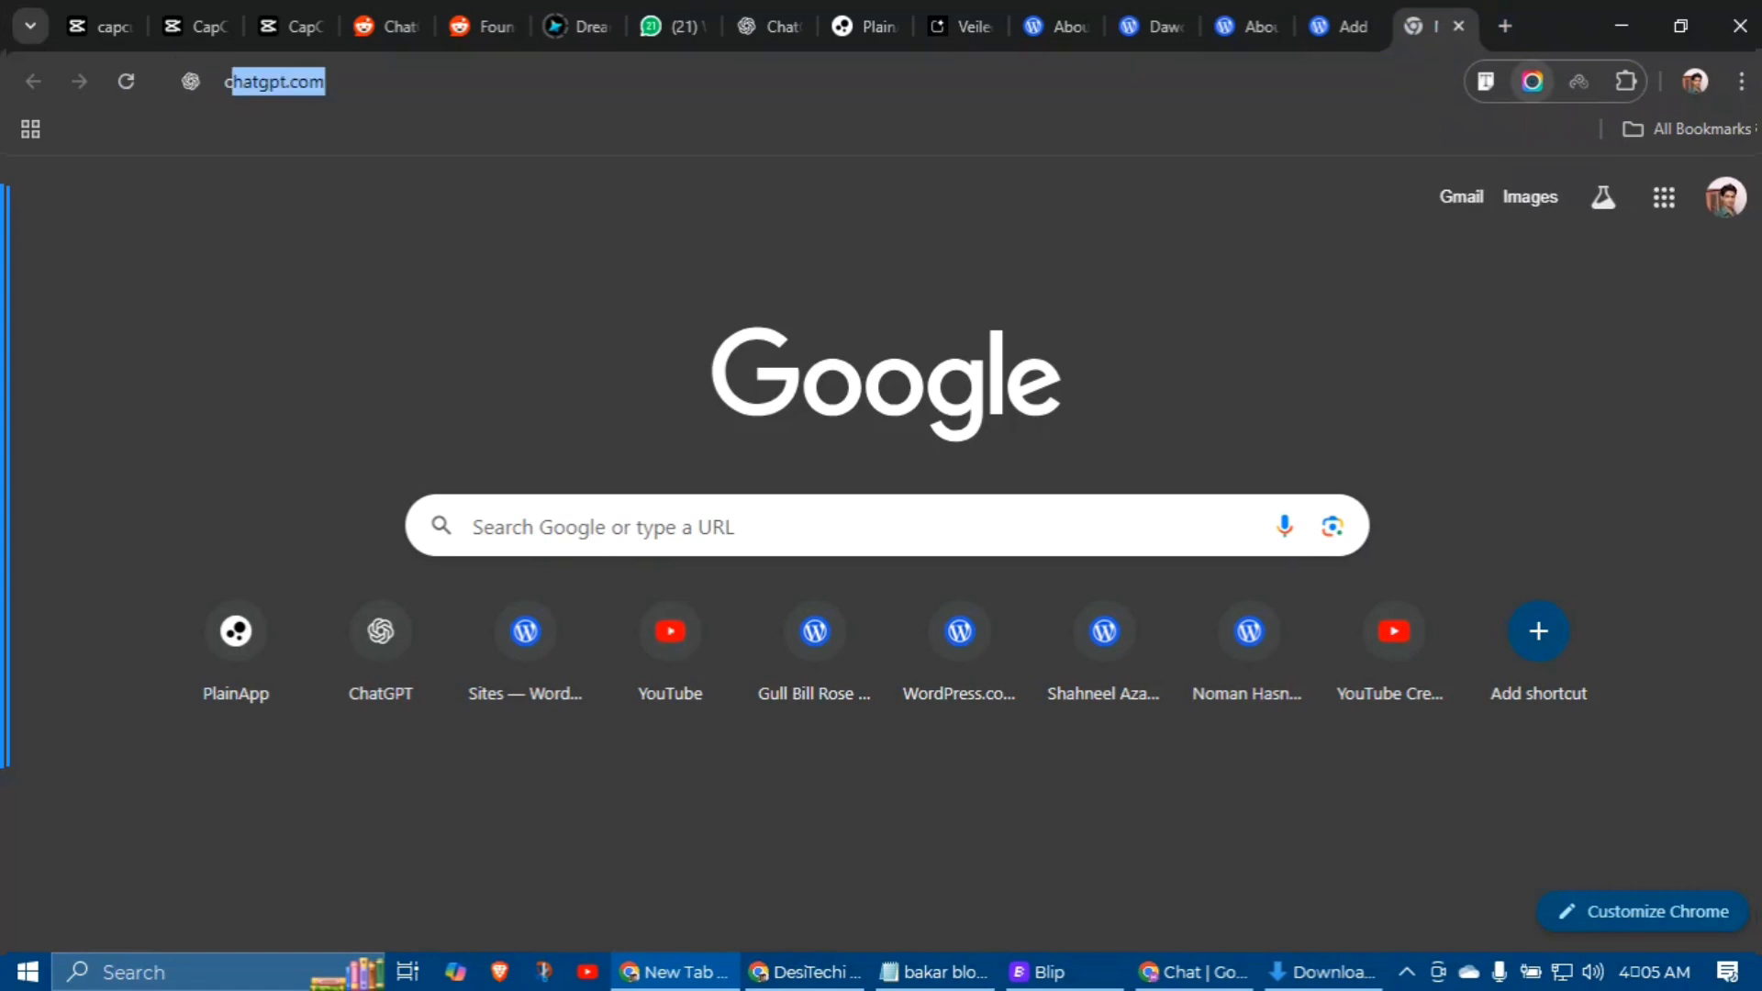
pyautogui.press('Return')
pyautogui.write('write ')
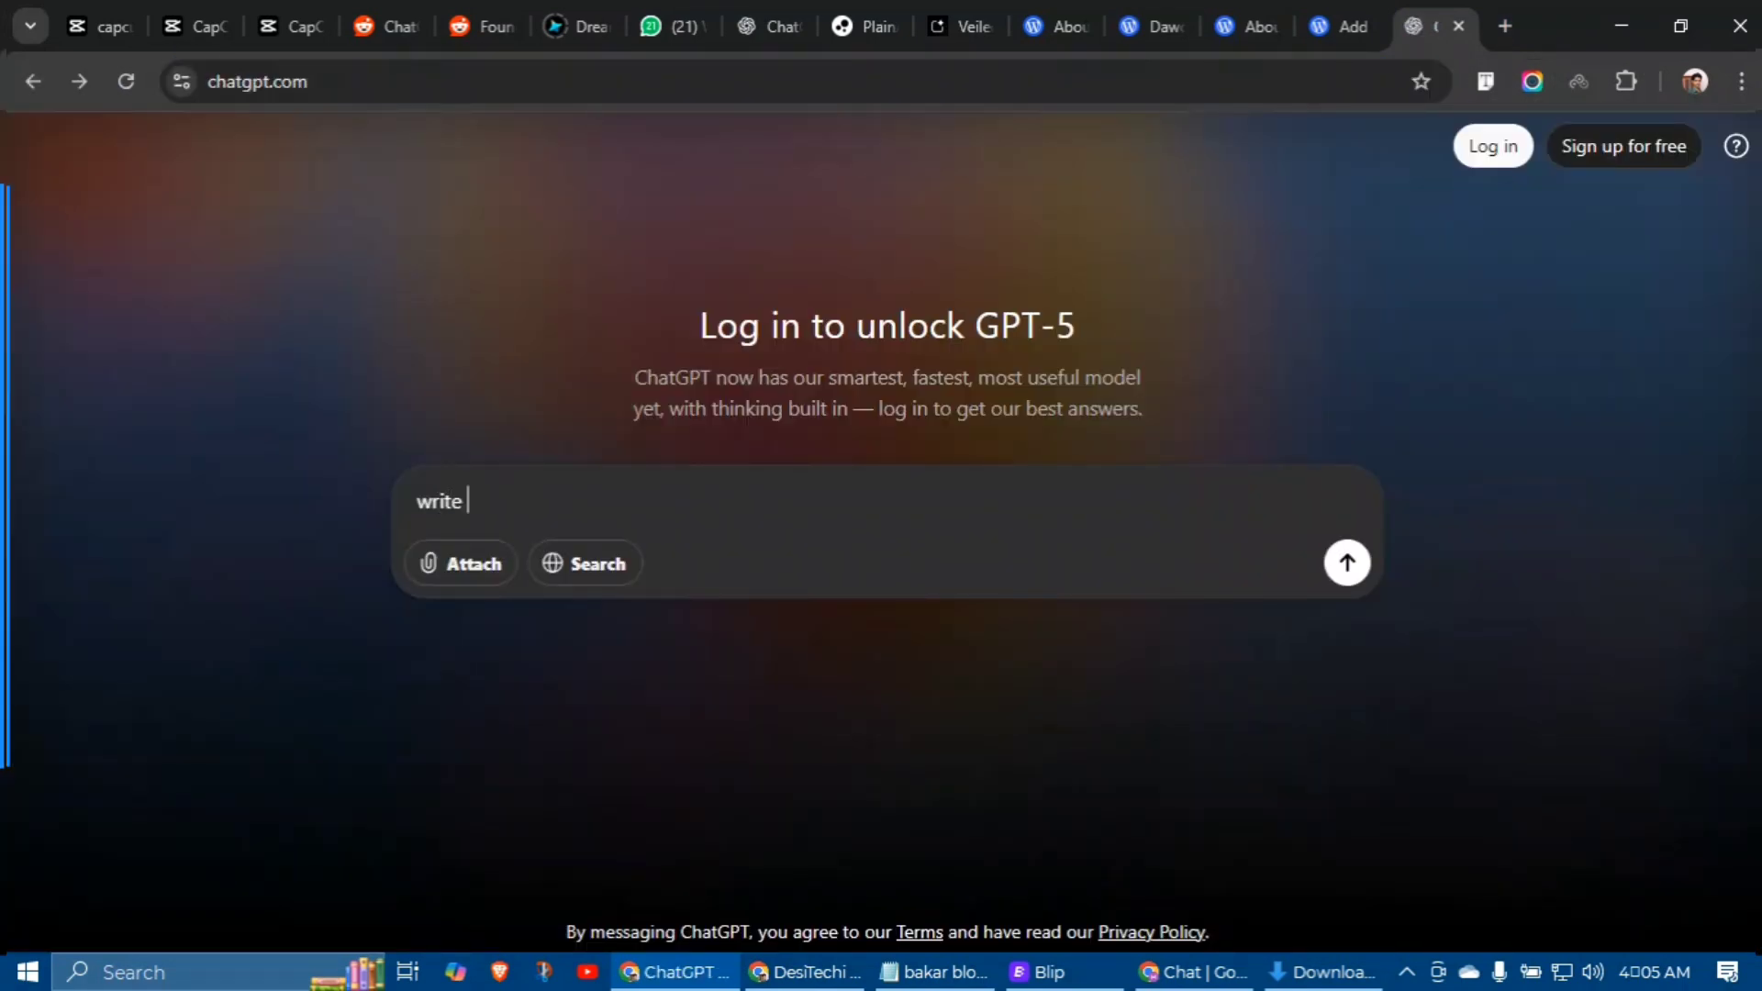
pyautogui.write('me an article: the importance of a webs')
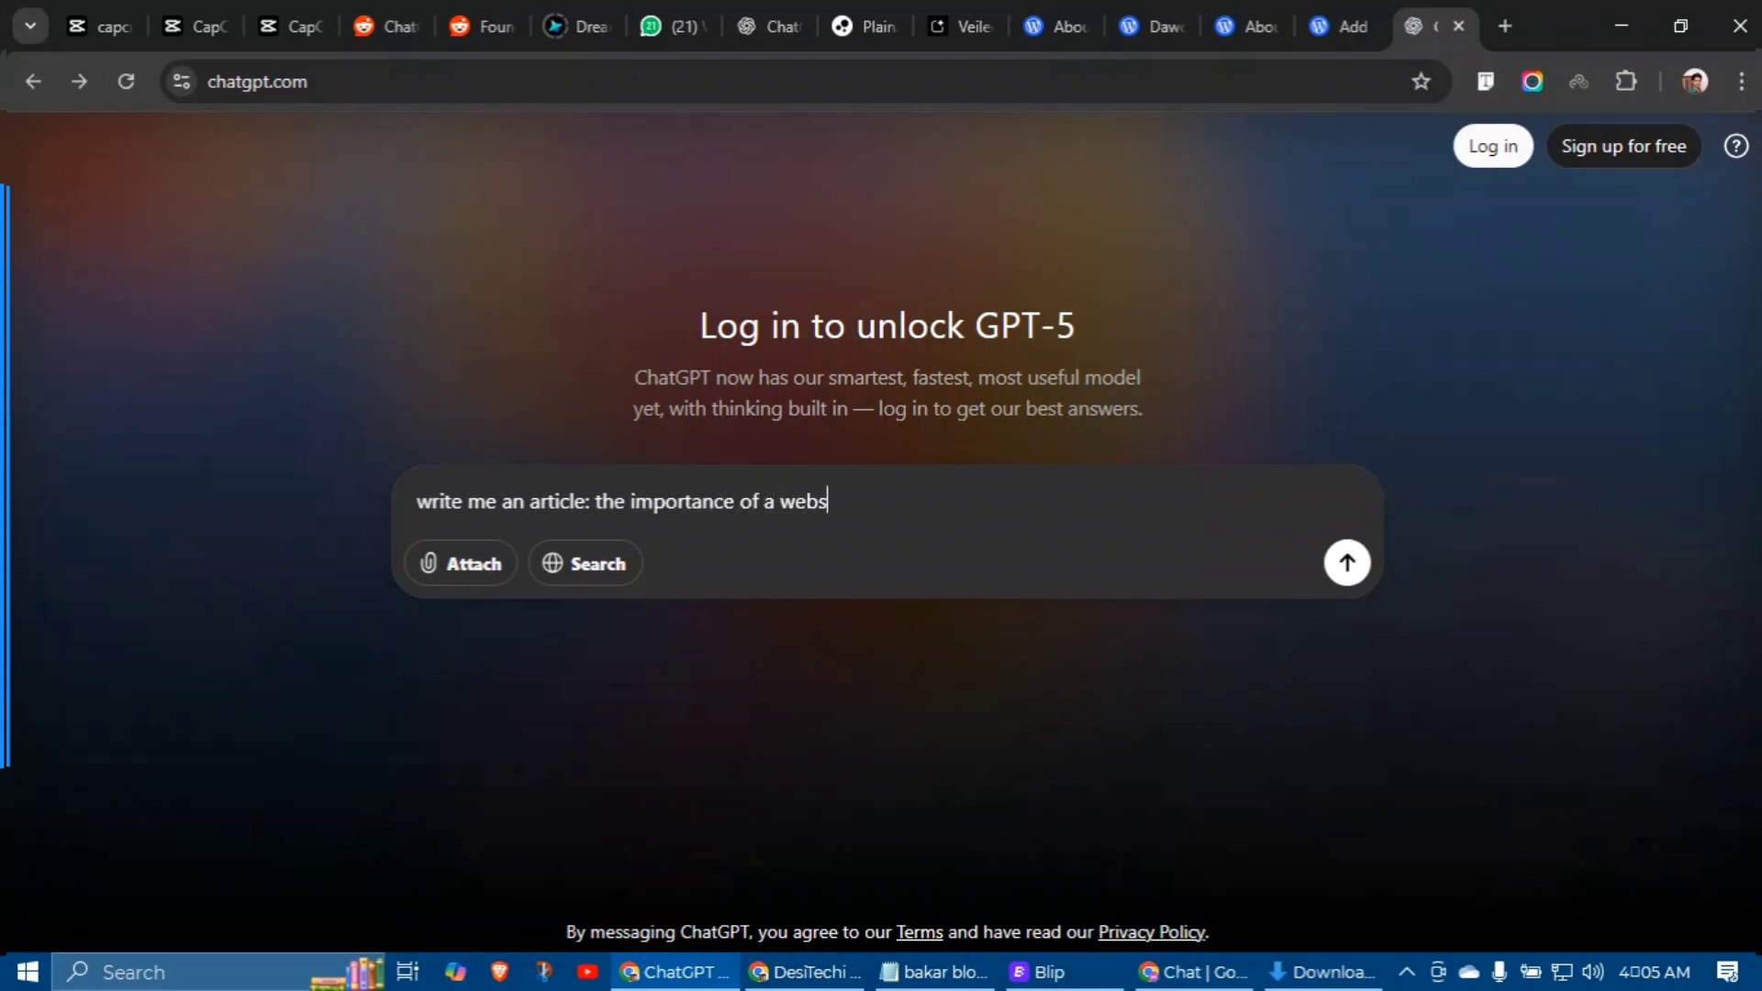
pyautogui.write('ite for your business')
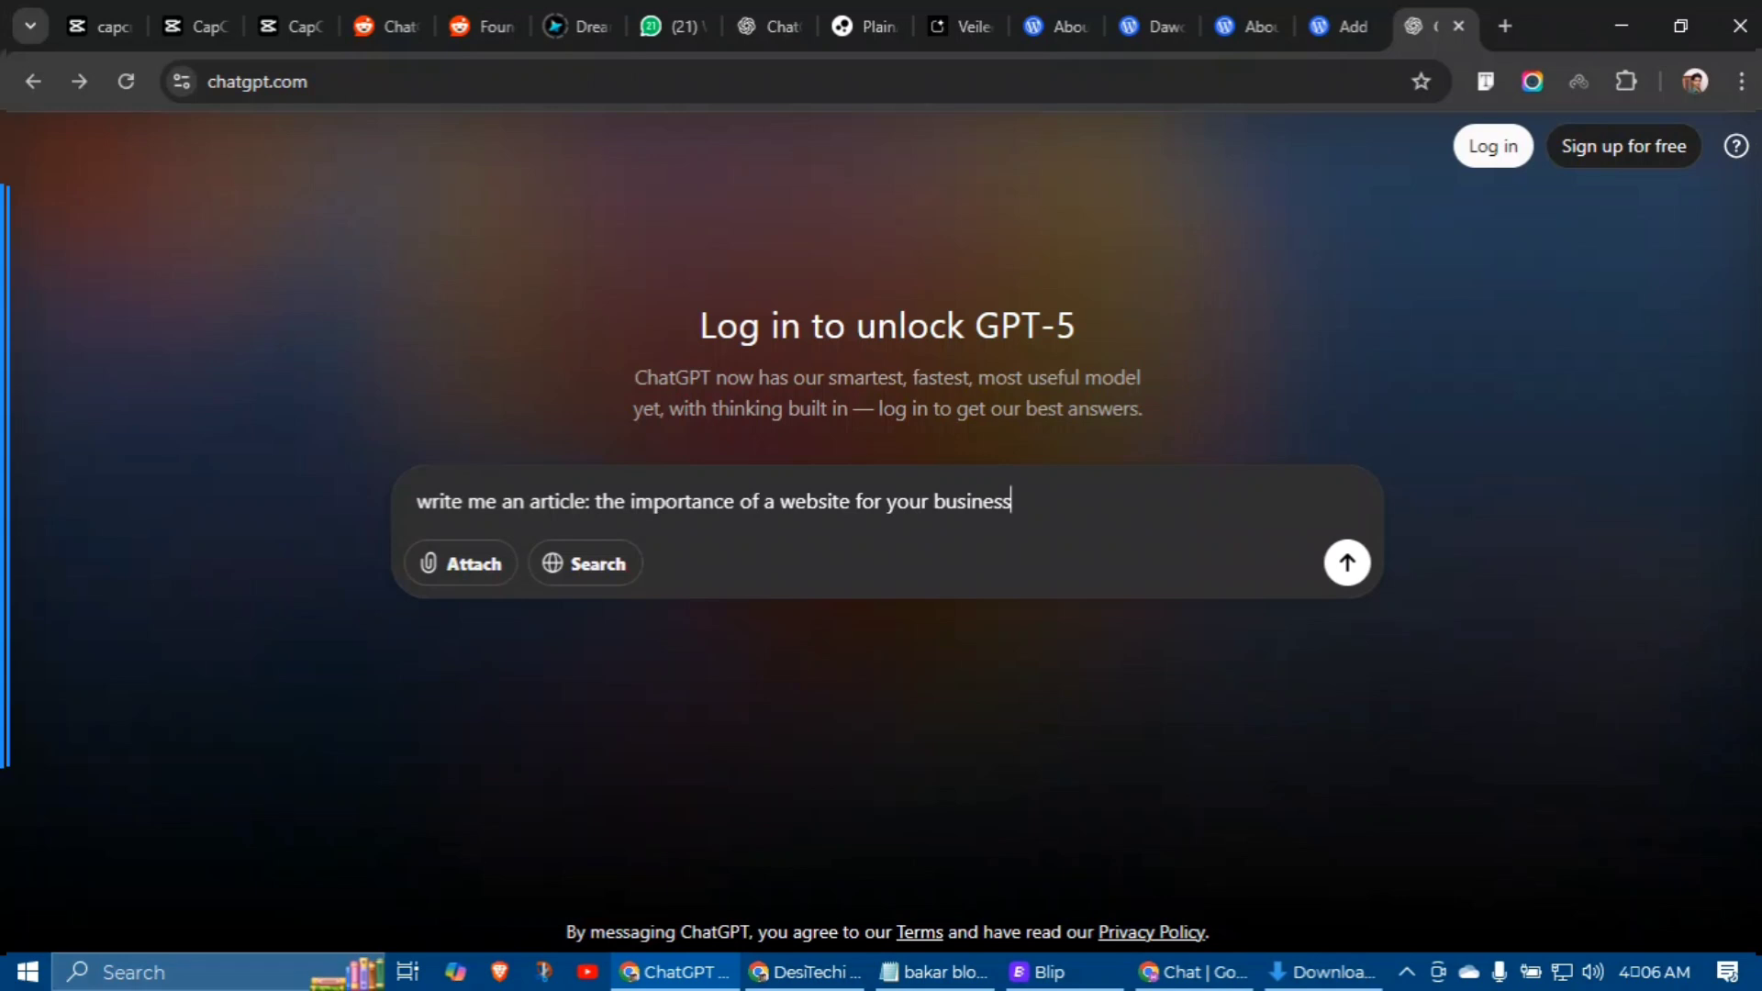
pyautogui.press('Return')
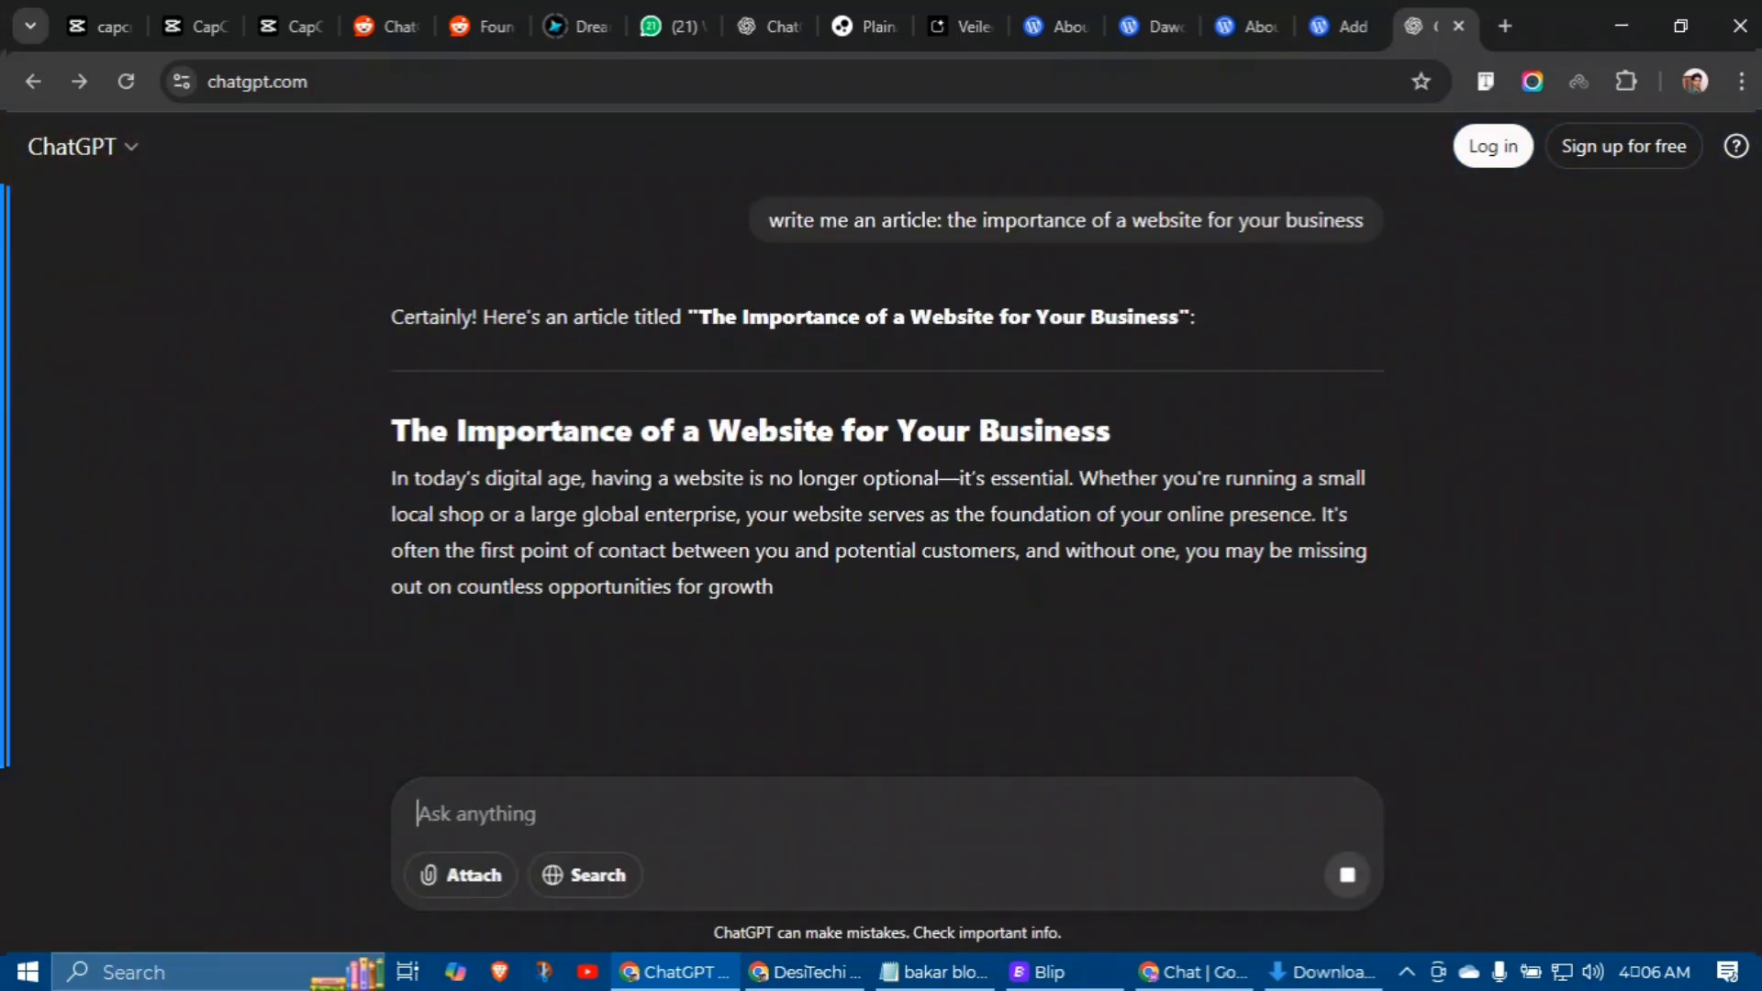
# Step: Copy the article's heading and return to the new post editor
pyautogui.moveTo(374, 404); pyautogui.dragTo(1092, 409)
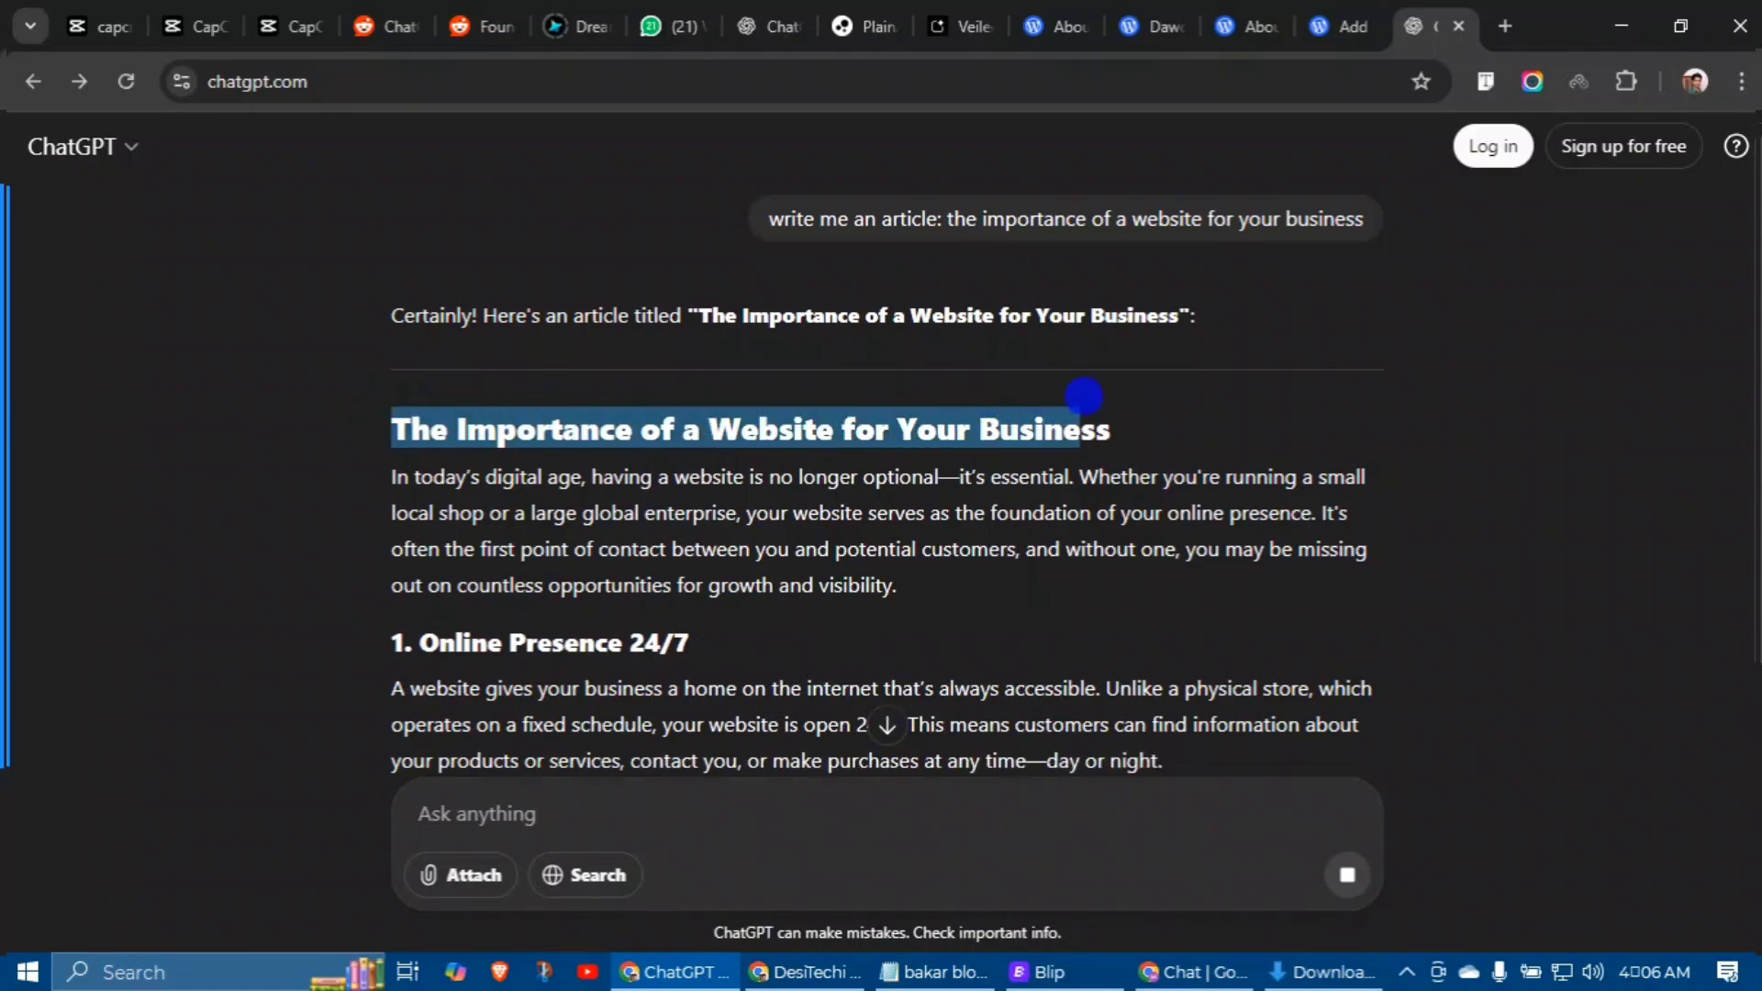
pyautogui.rightClick(1106, 439)
pyautogui.click(1138, 458)
pyautogui.click(1338, 26)
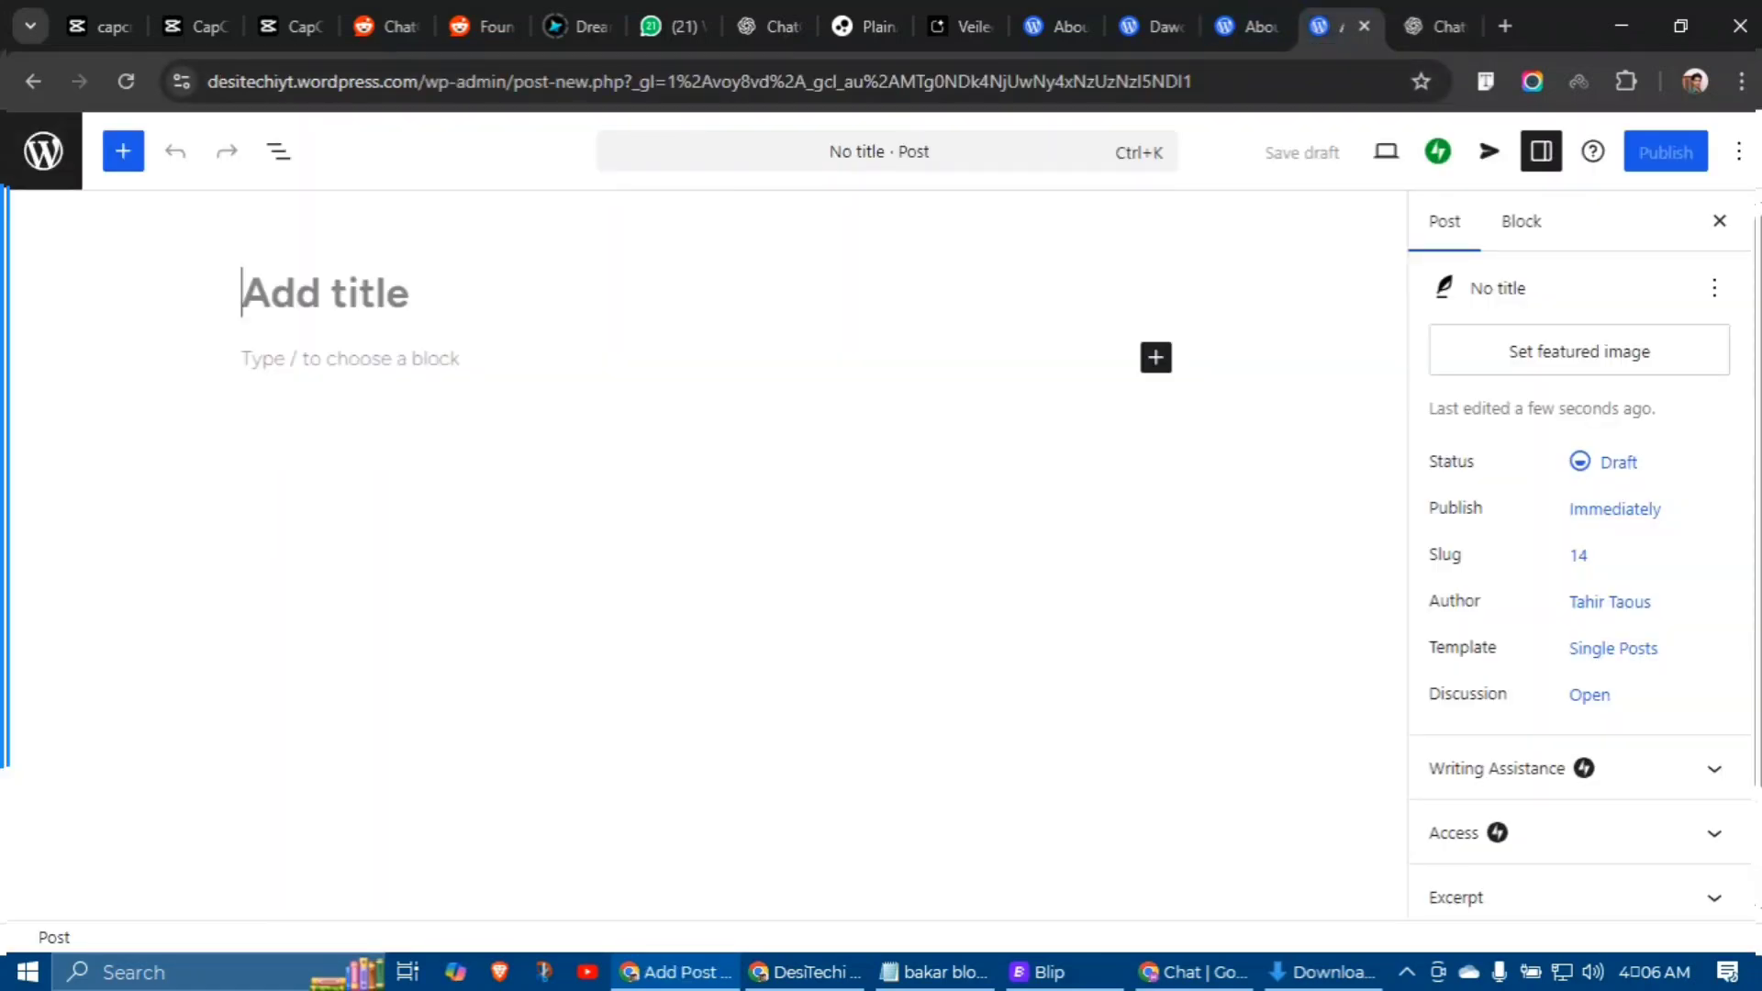
# Step: Paste 'The Importance of a Website for Your Business' as the title and ChatGPT's full article as the body
pyautogui.hotkey('ctrl', 'v')
pyautogui.hotkey('ctrl', 'Tab')
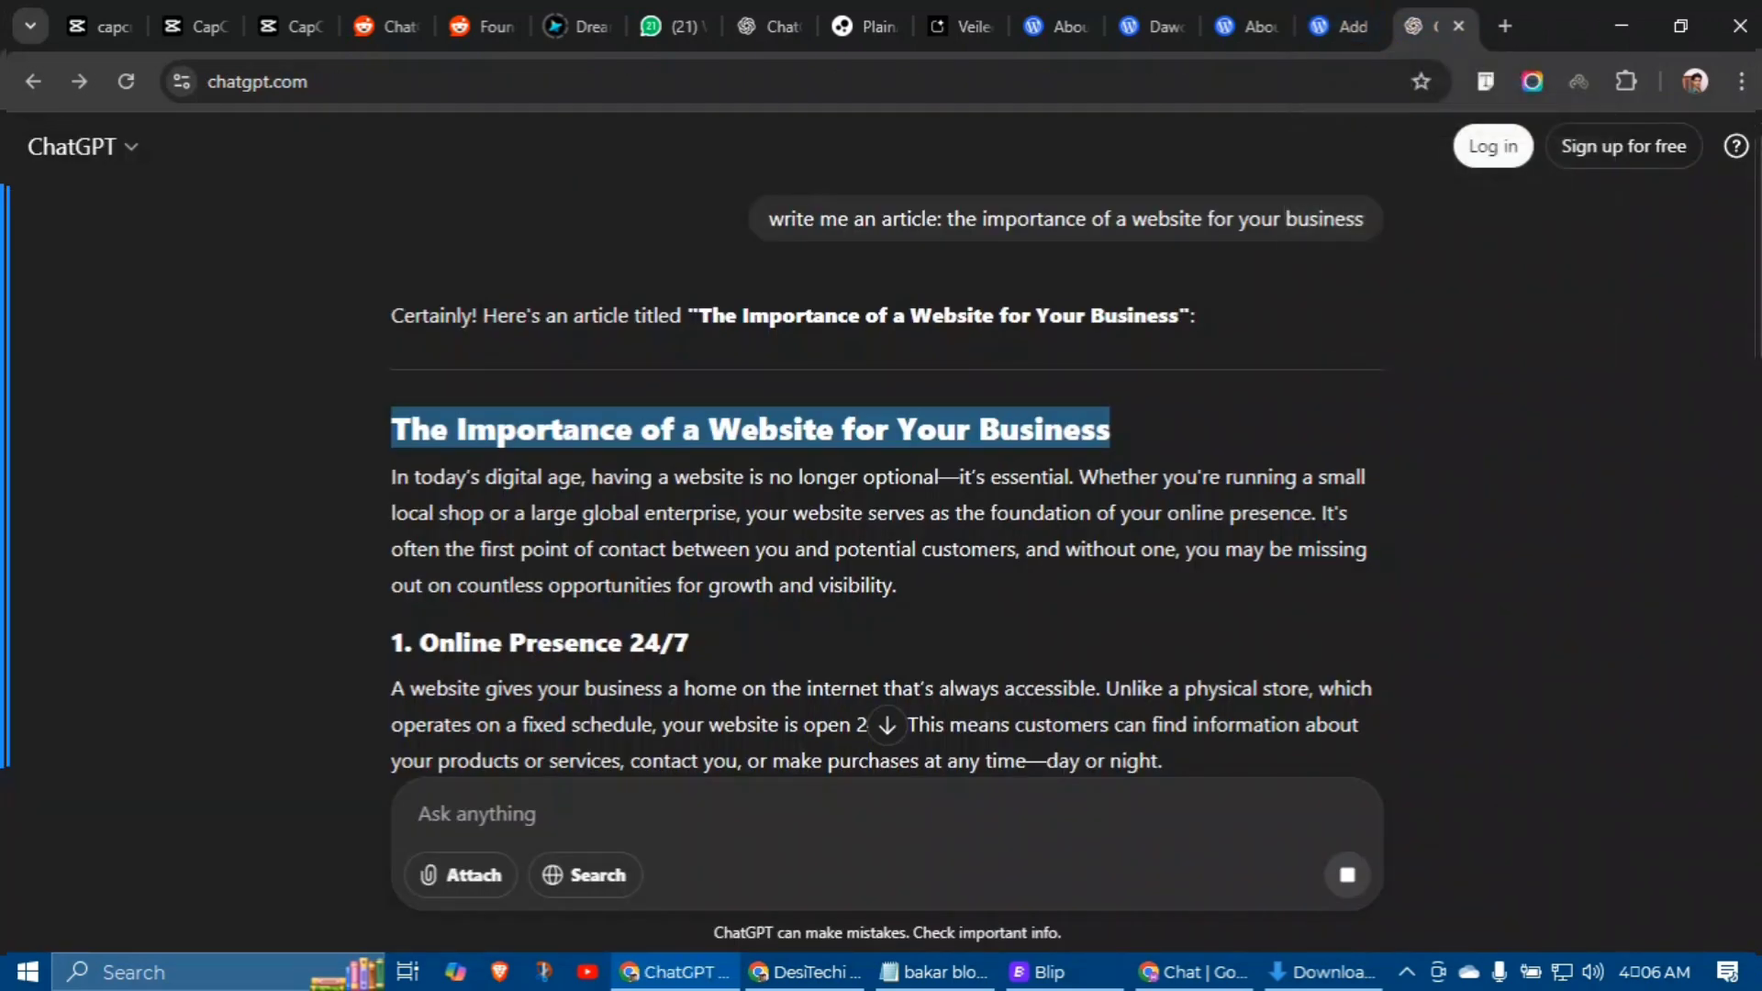
pyautogui.scroll(-15, 886, 440)
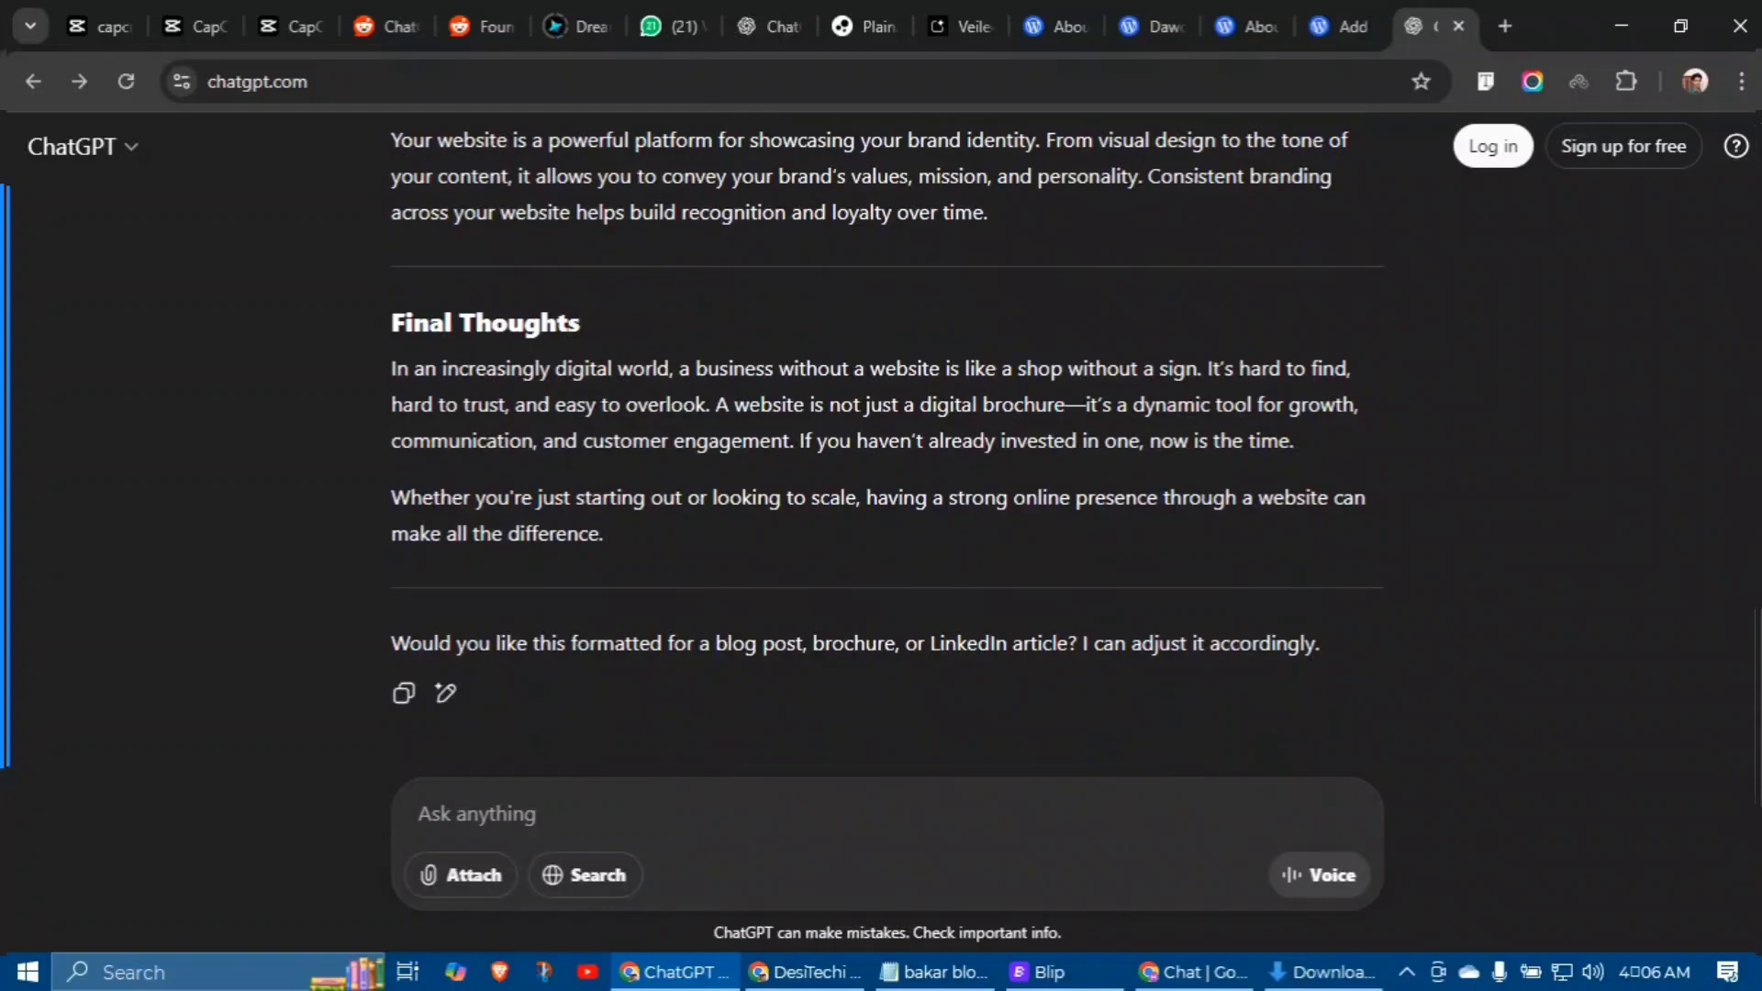
pyautogui.moveTo(604, 534); pyautogui.dragTo(371, 477)
pyautogui.scroll(15, 523, 487)
pyautogui.rightClick(431, 511)
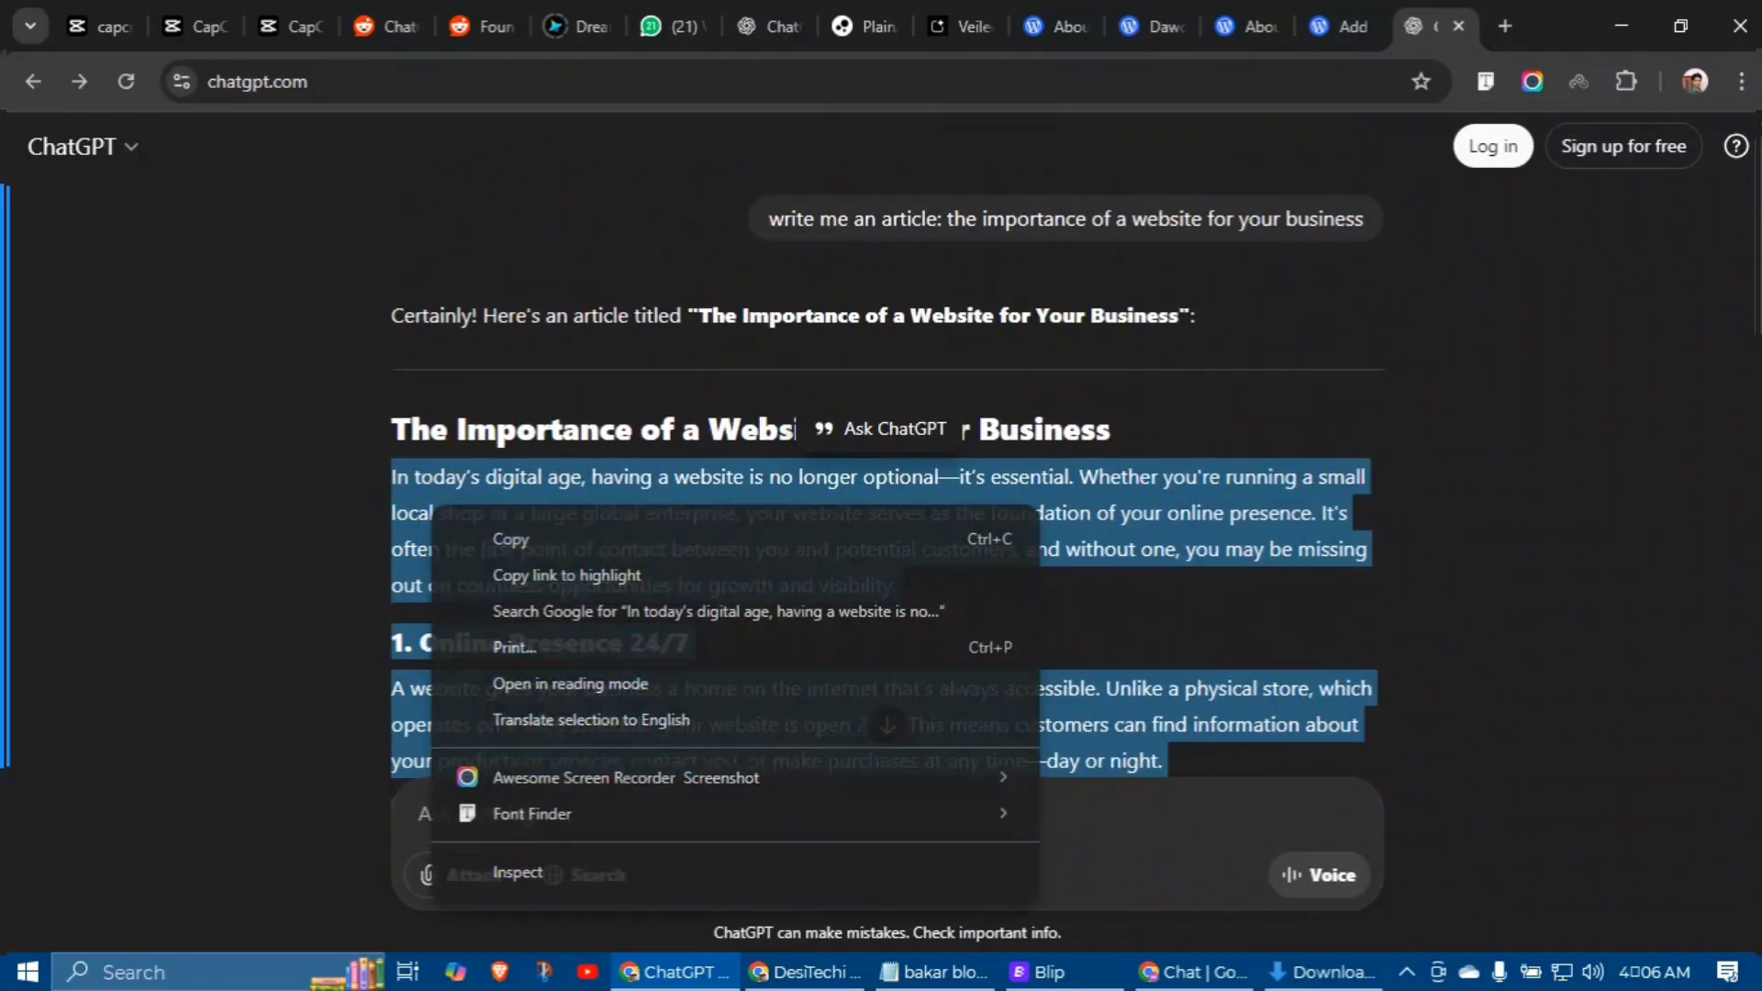
pyautogui.click(492, 539)
pyautogui.hotkey('ctrl', 'pageup')
pyautogui.hotkey('ctrl', 'v')
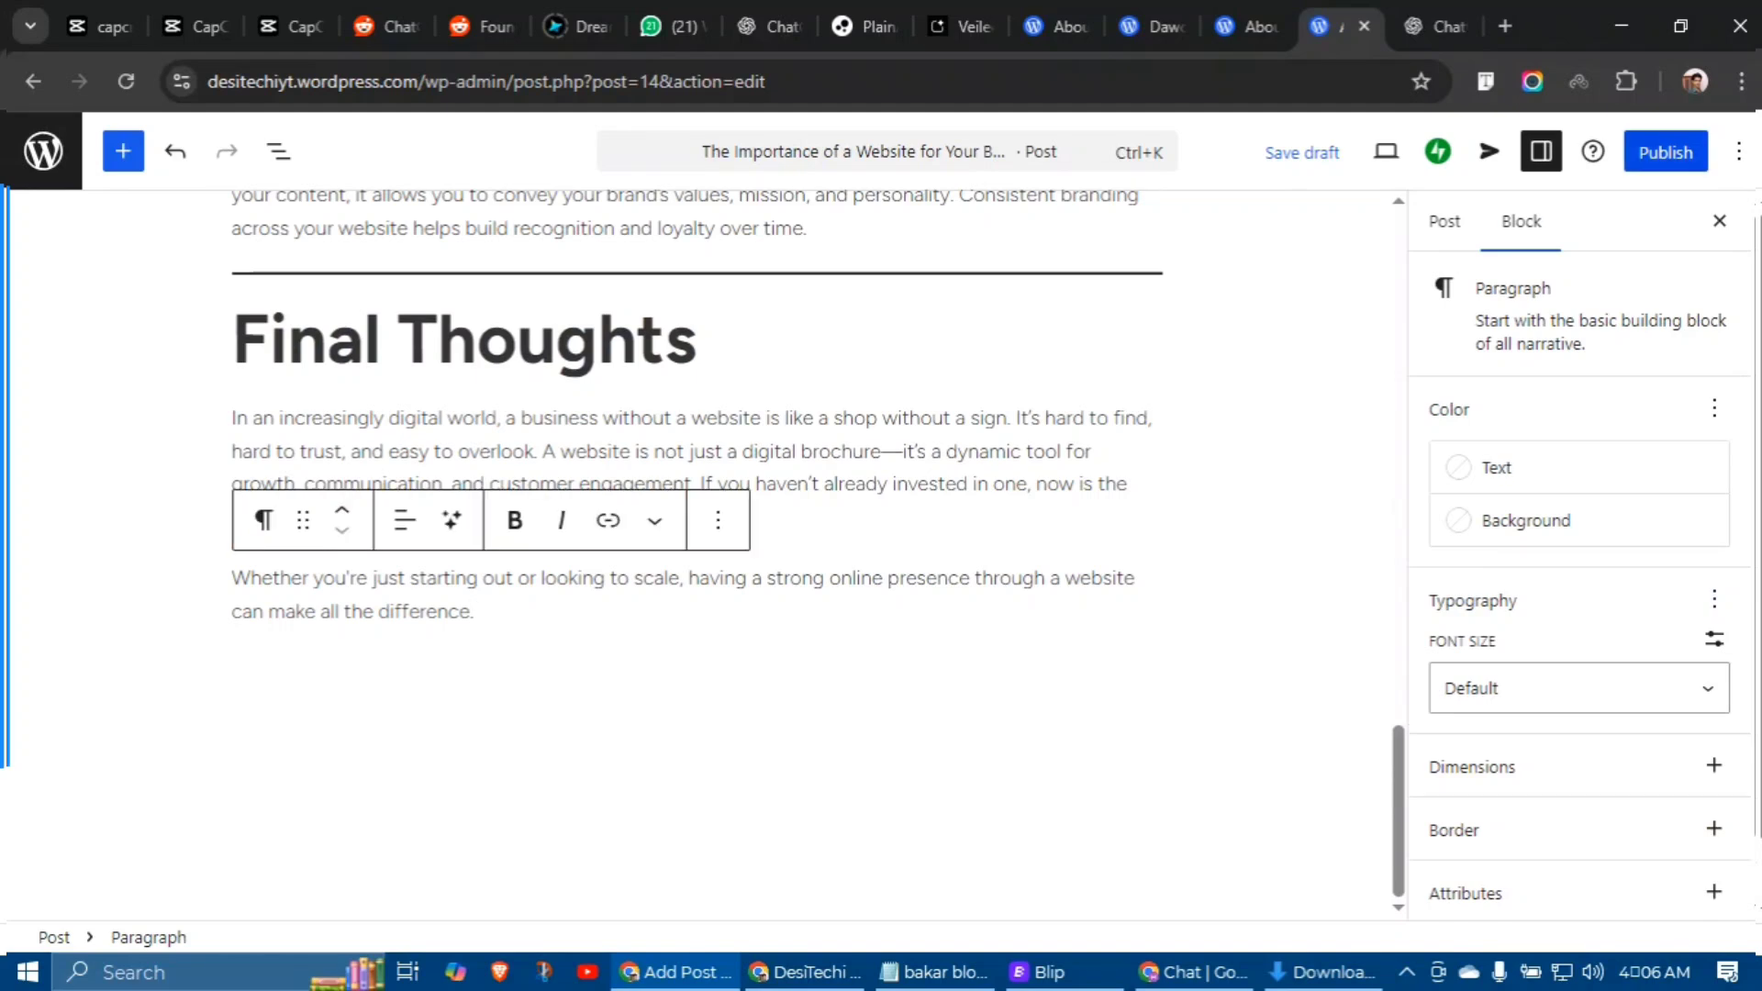
# Step: Publish the post and reload the live site in the private window to see it
pyautogui.click(1666, 152)
pyautogui.click(1657, 152)
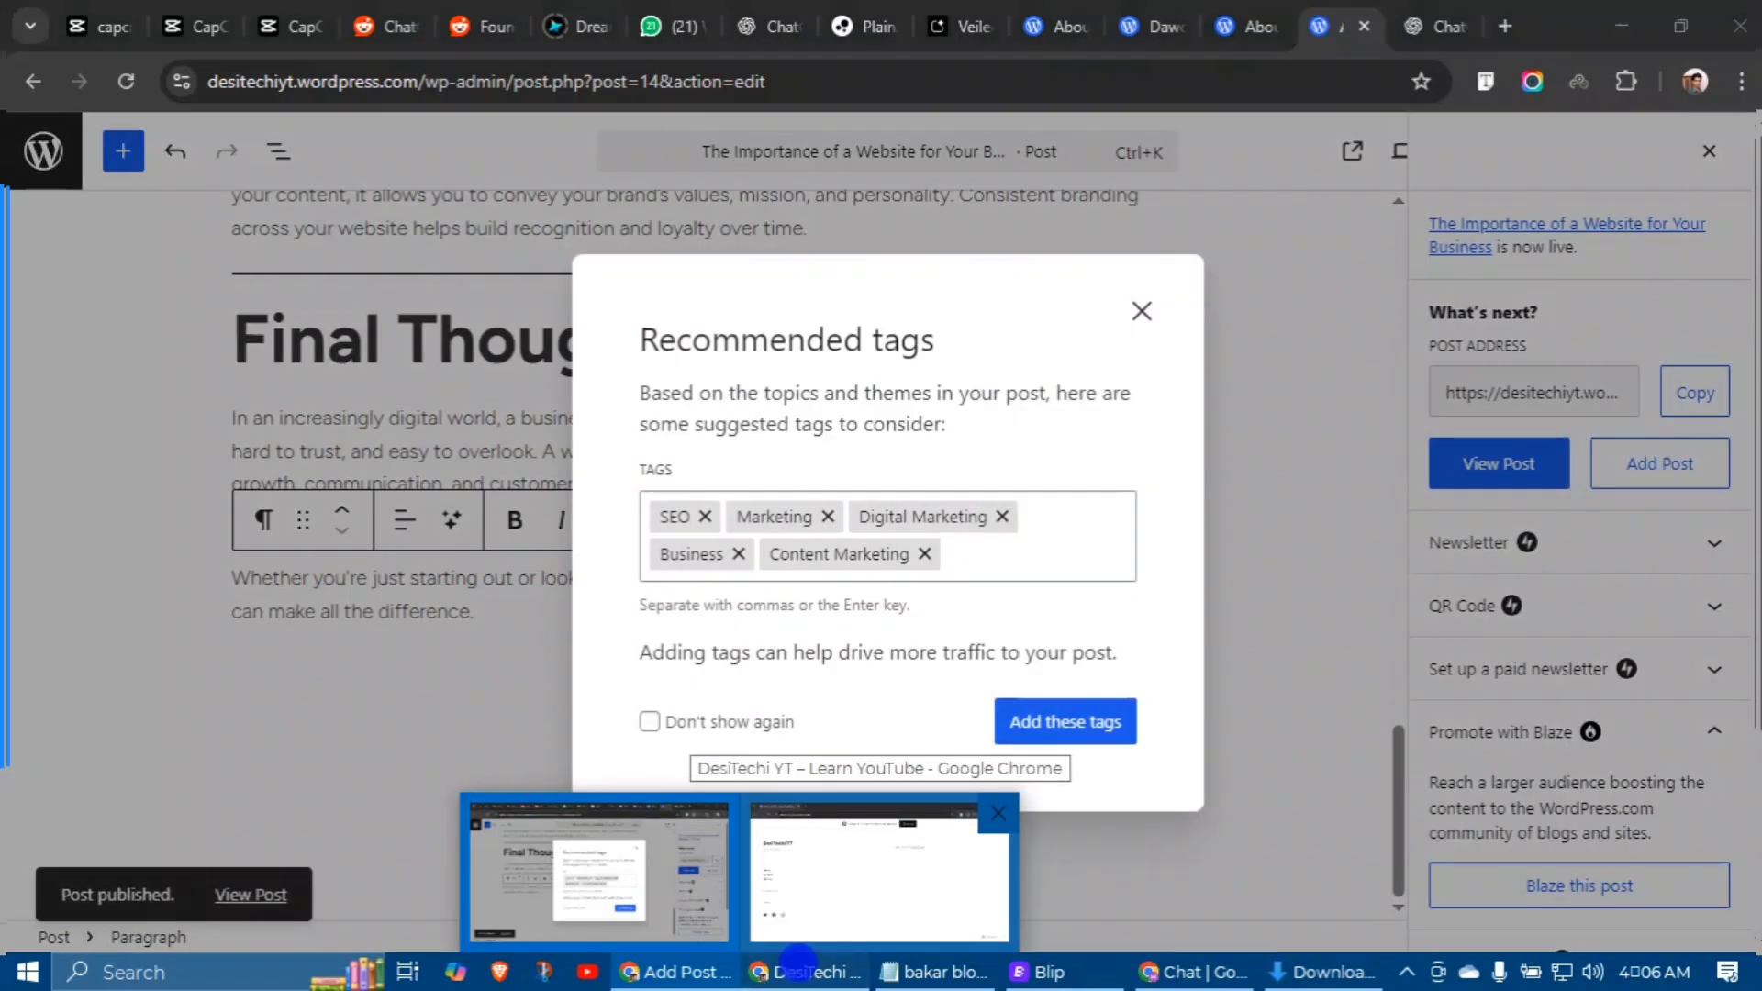
pyautogui.click(805, 972)
pyautogui.click(126, 80)
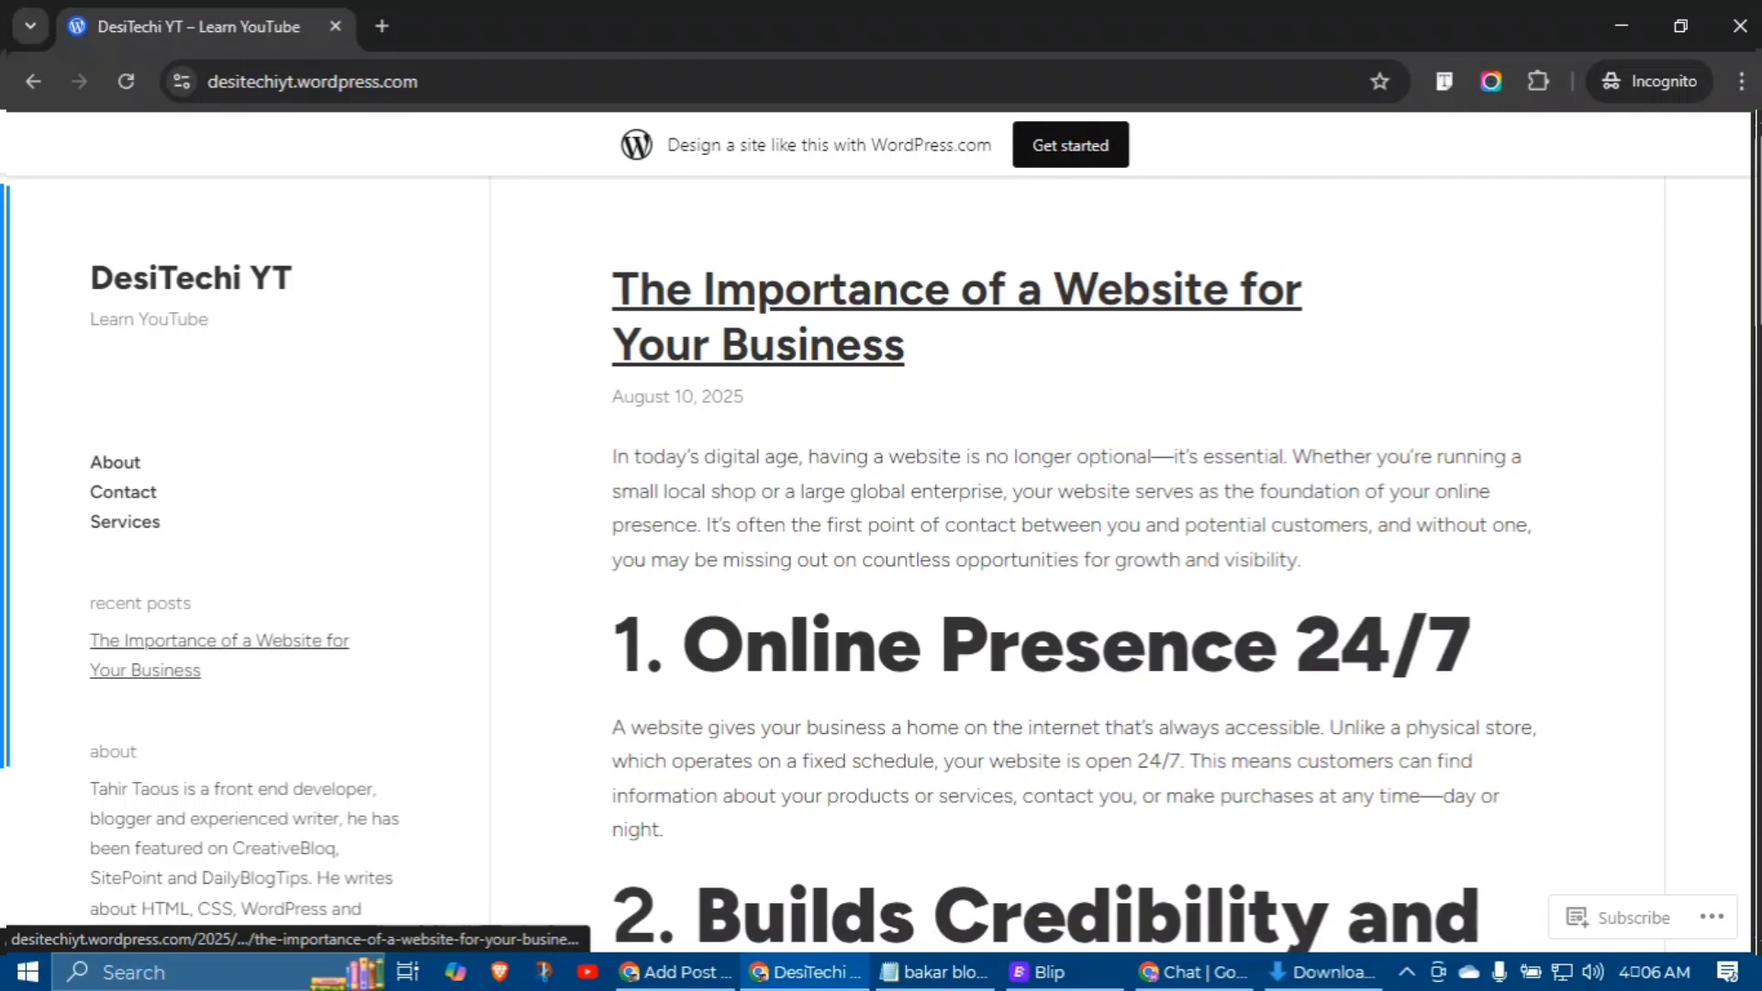
pyautogui.scroll(-20, 1074, 551)
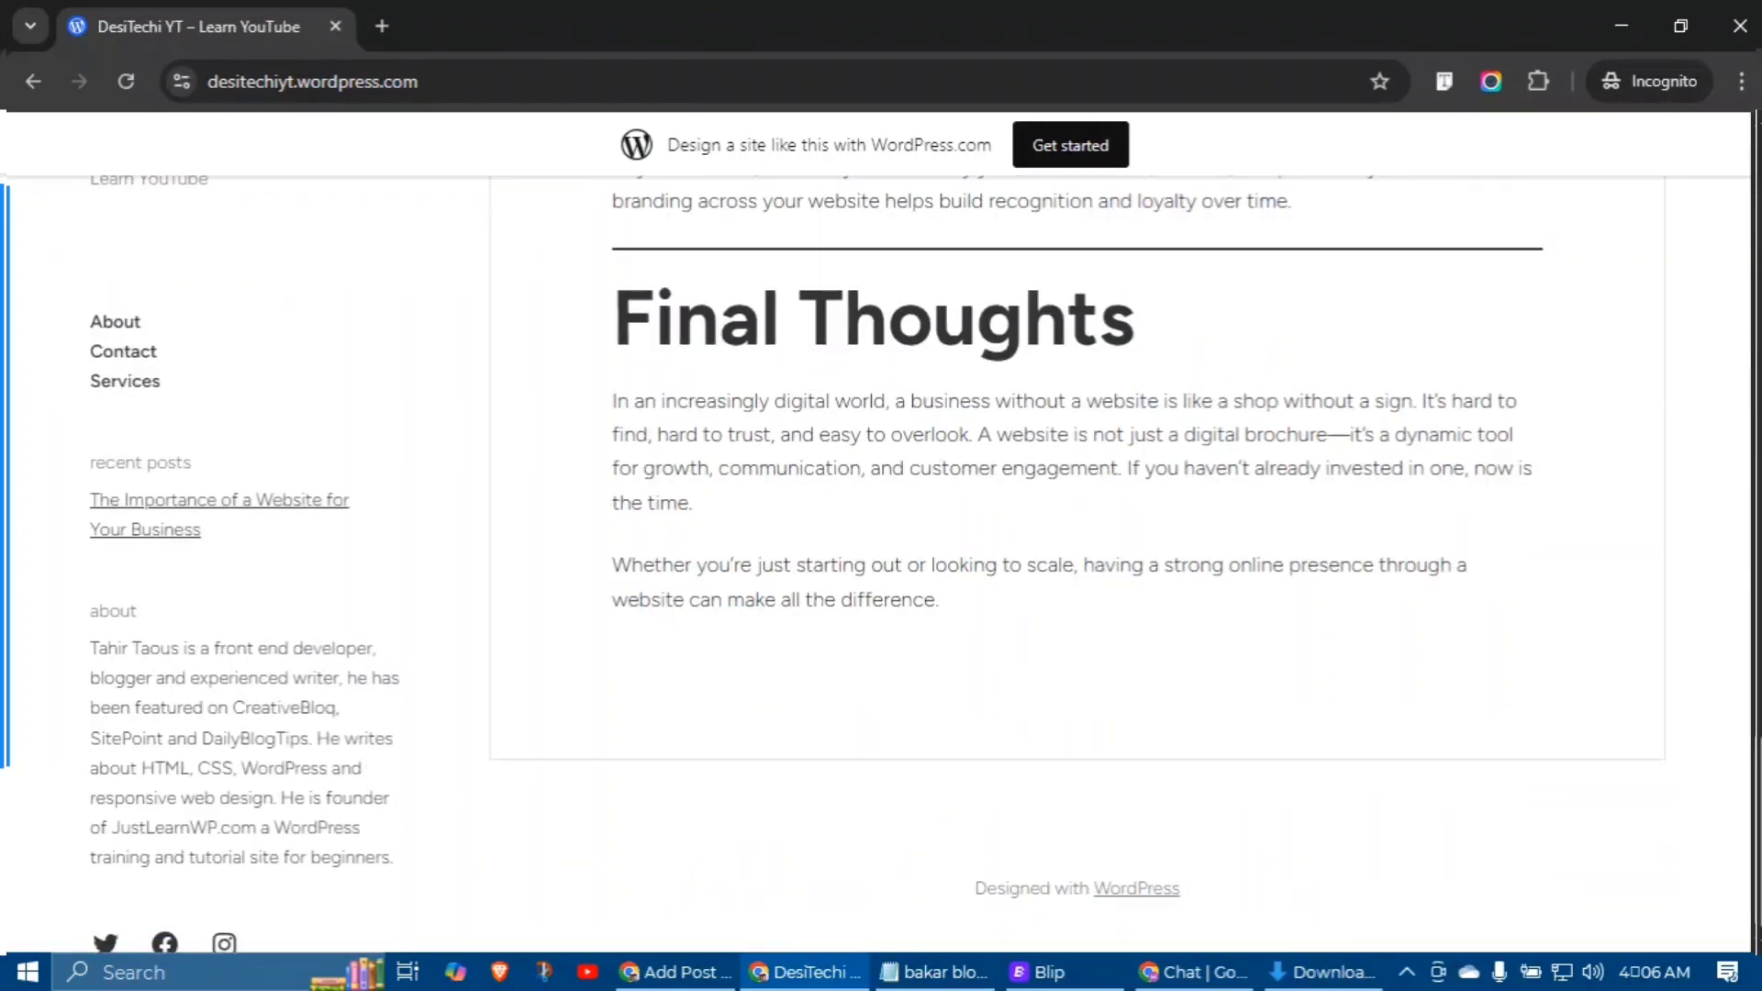
pyautogui.scroll(20, 1073, 551)
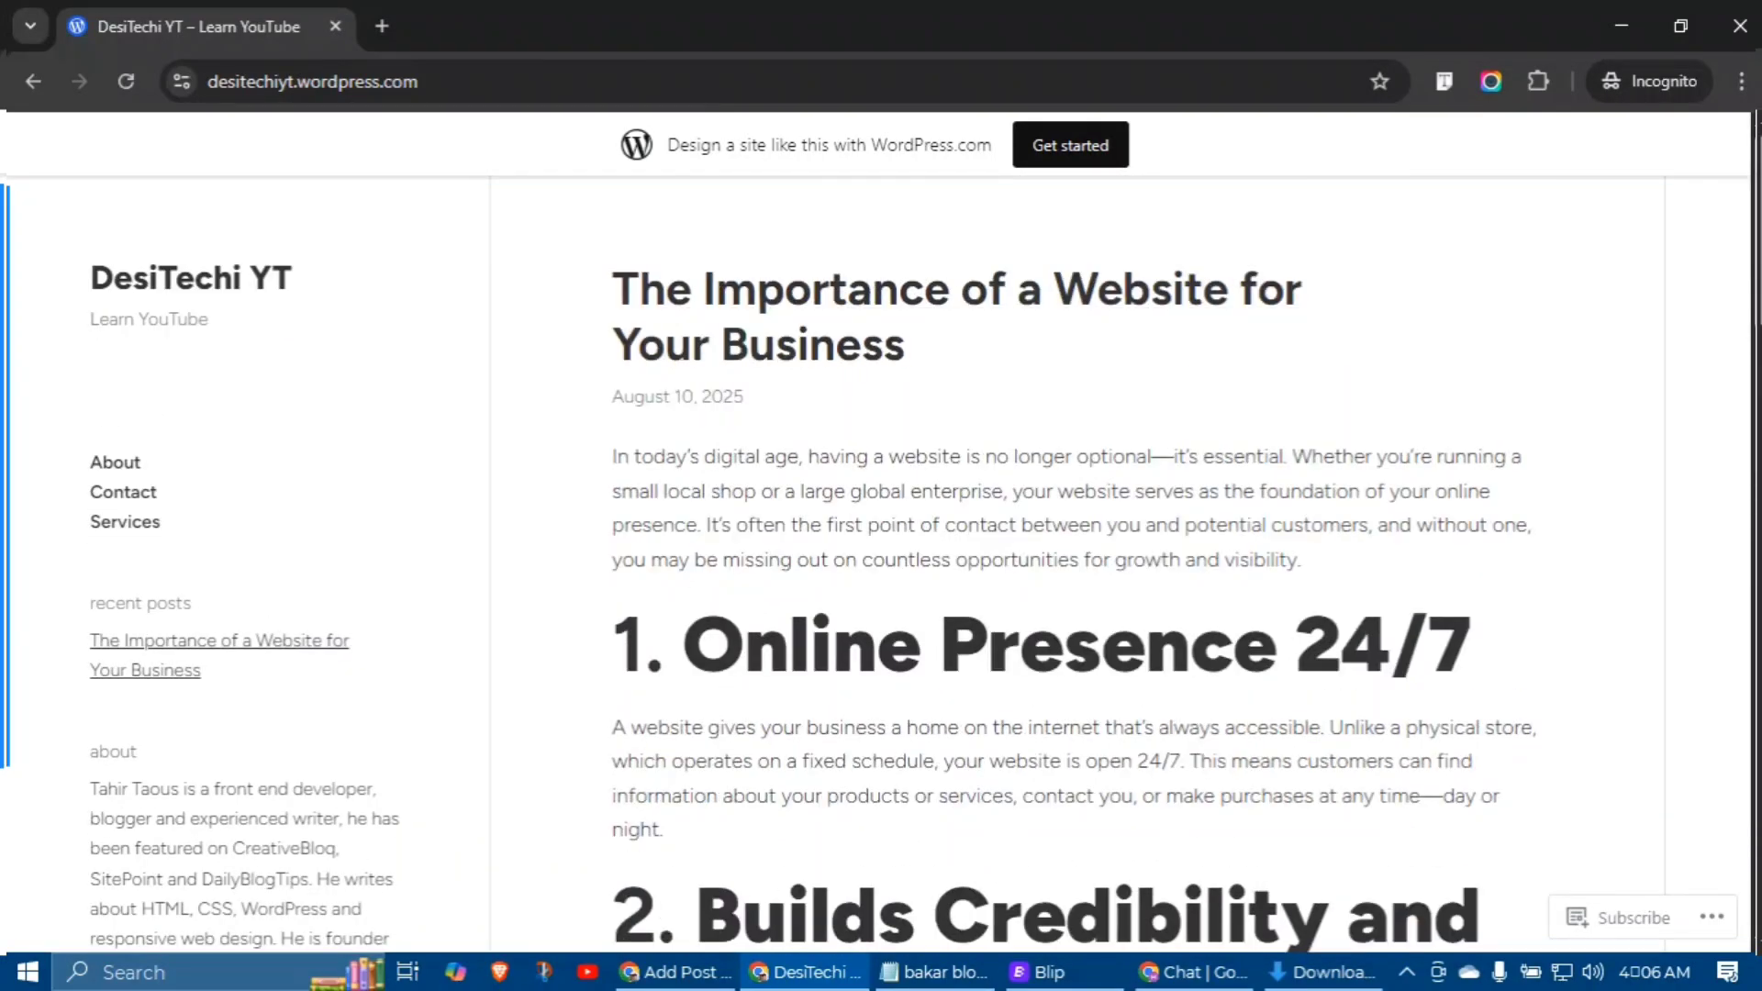
# Step: Back in the editor, dismiss the tag suggestion and post-publish panel and show the Post settings
pyautogui.click(676, 972)
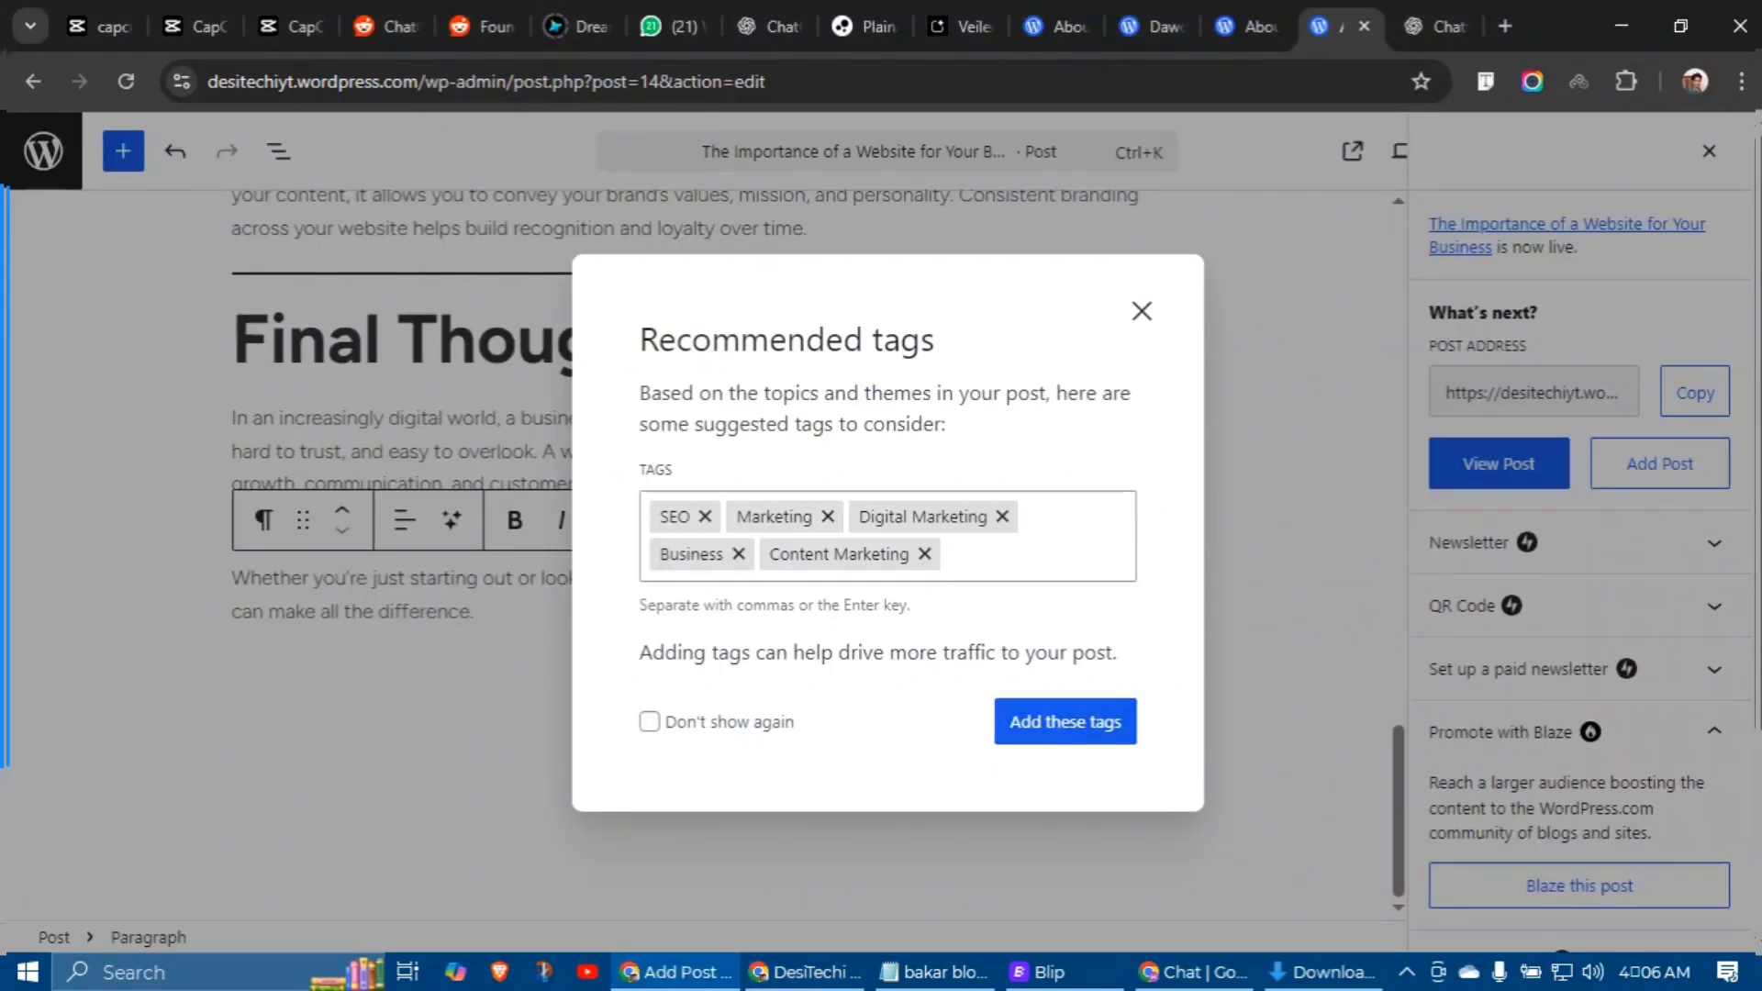
pyautogui.press('Escape')
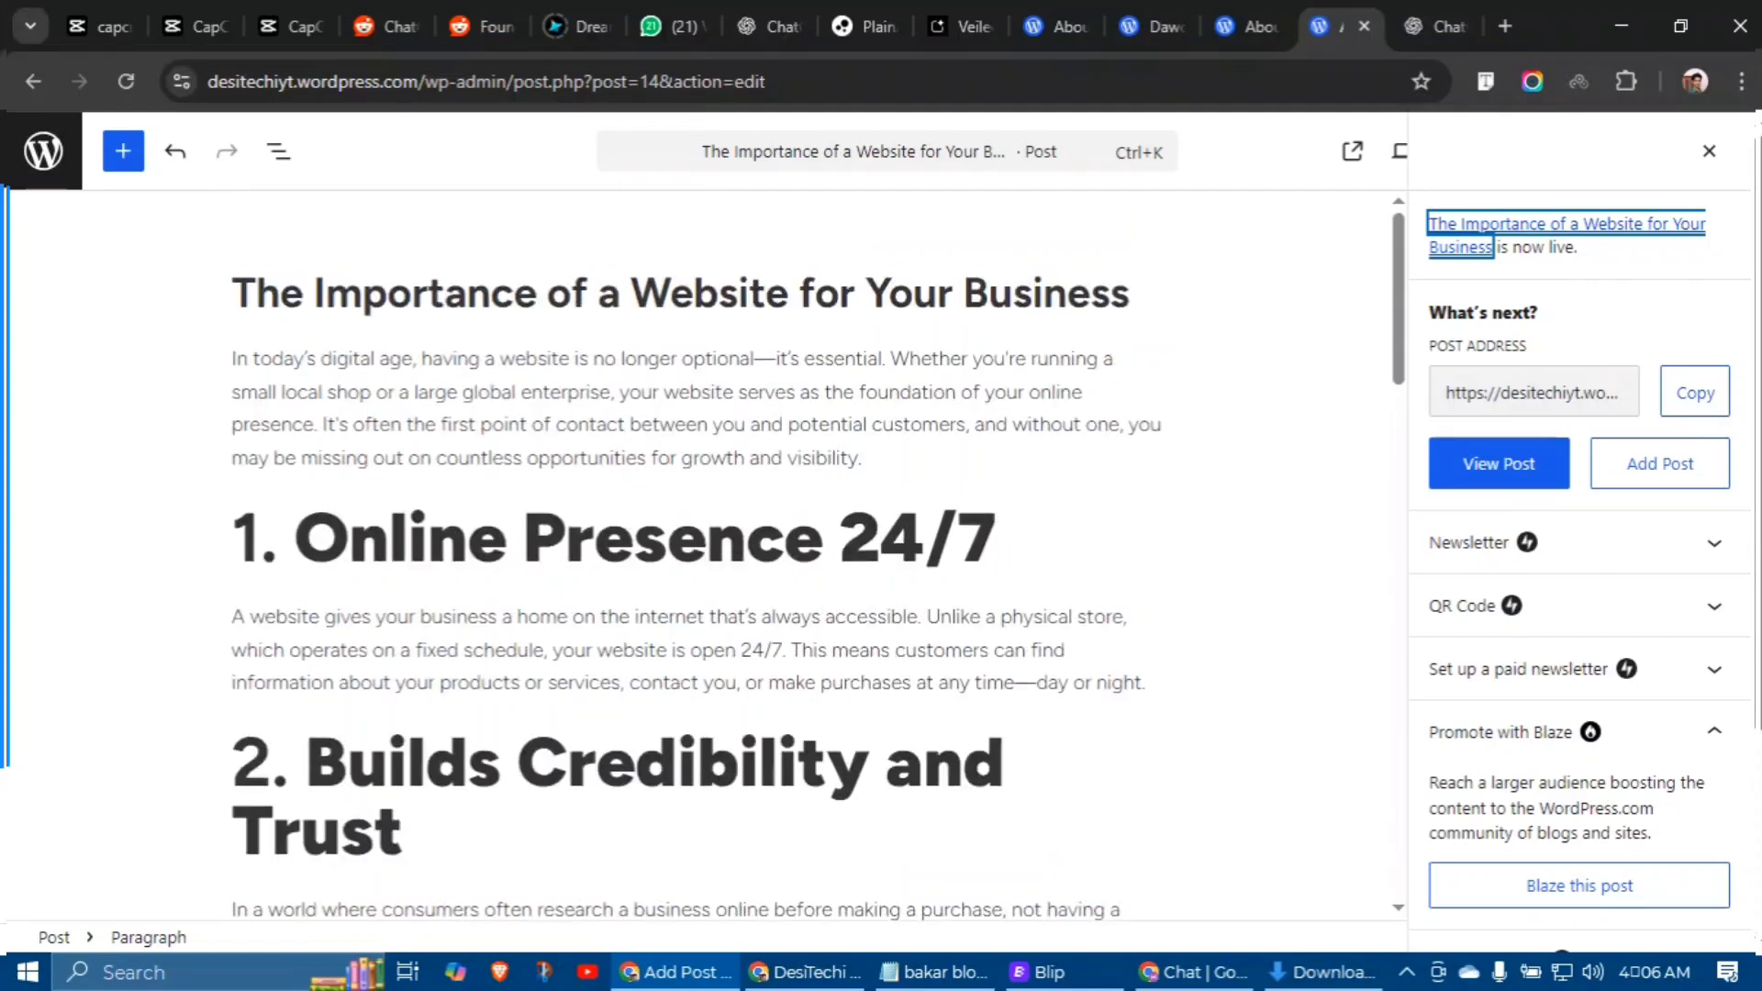
pyautogui.press('Escape')
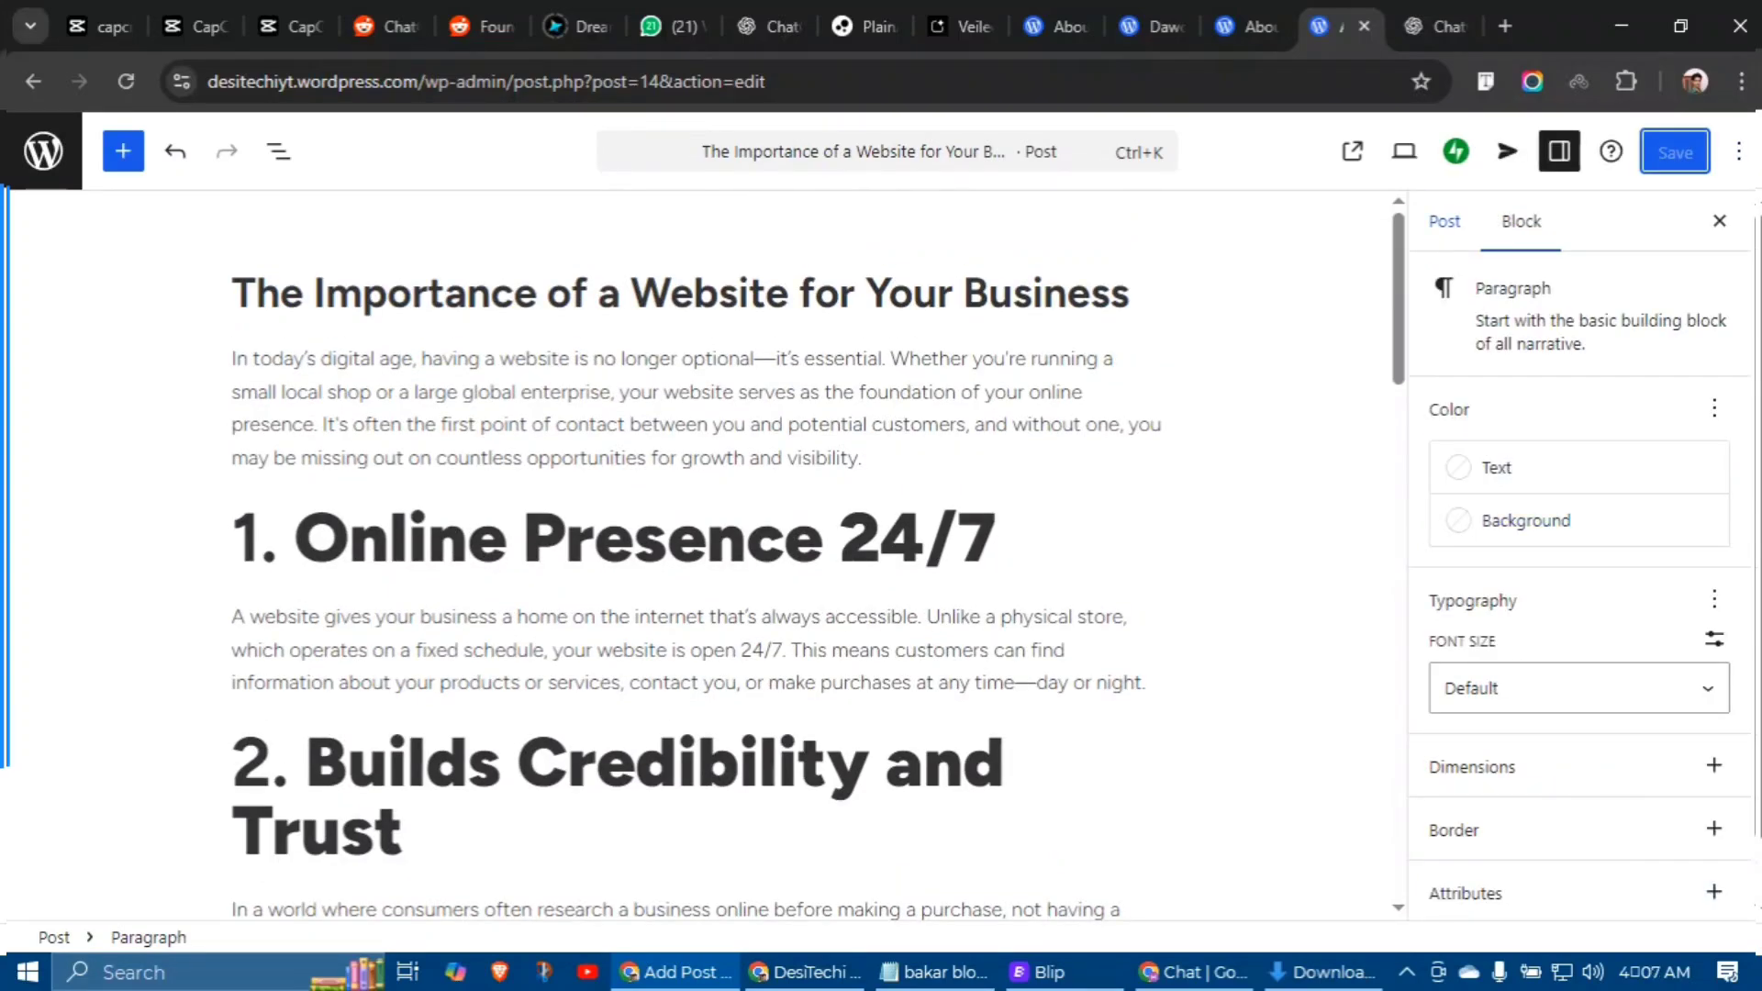
pyautogui.click(1427, 221)
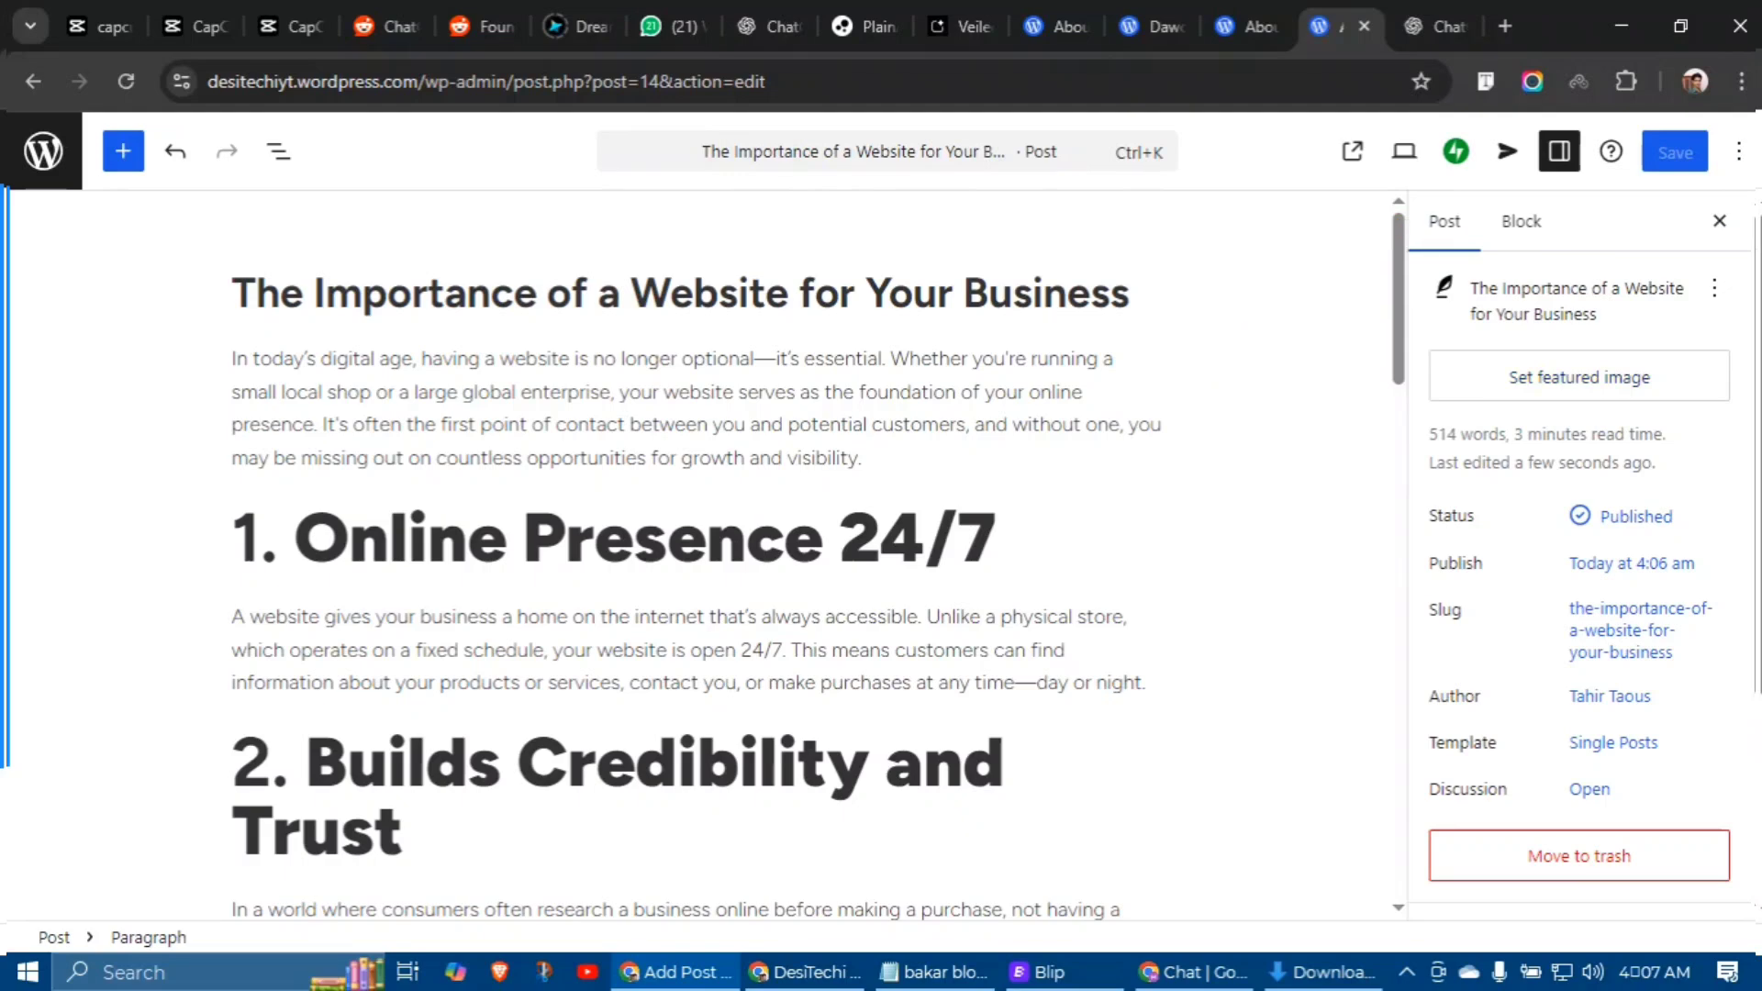
# Step: Search Google for 'website for business' in a new private tab
pyautogui.hotkey('alt', 'Tab')
pyautogui.hotkey('ctrl', 't')
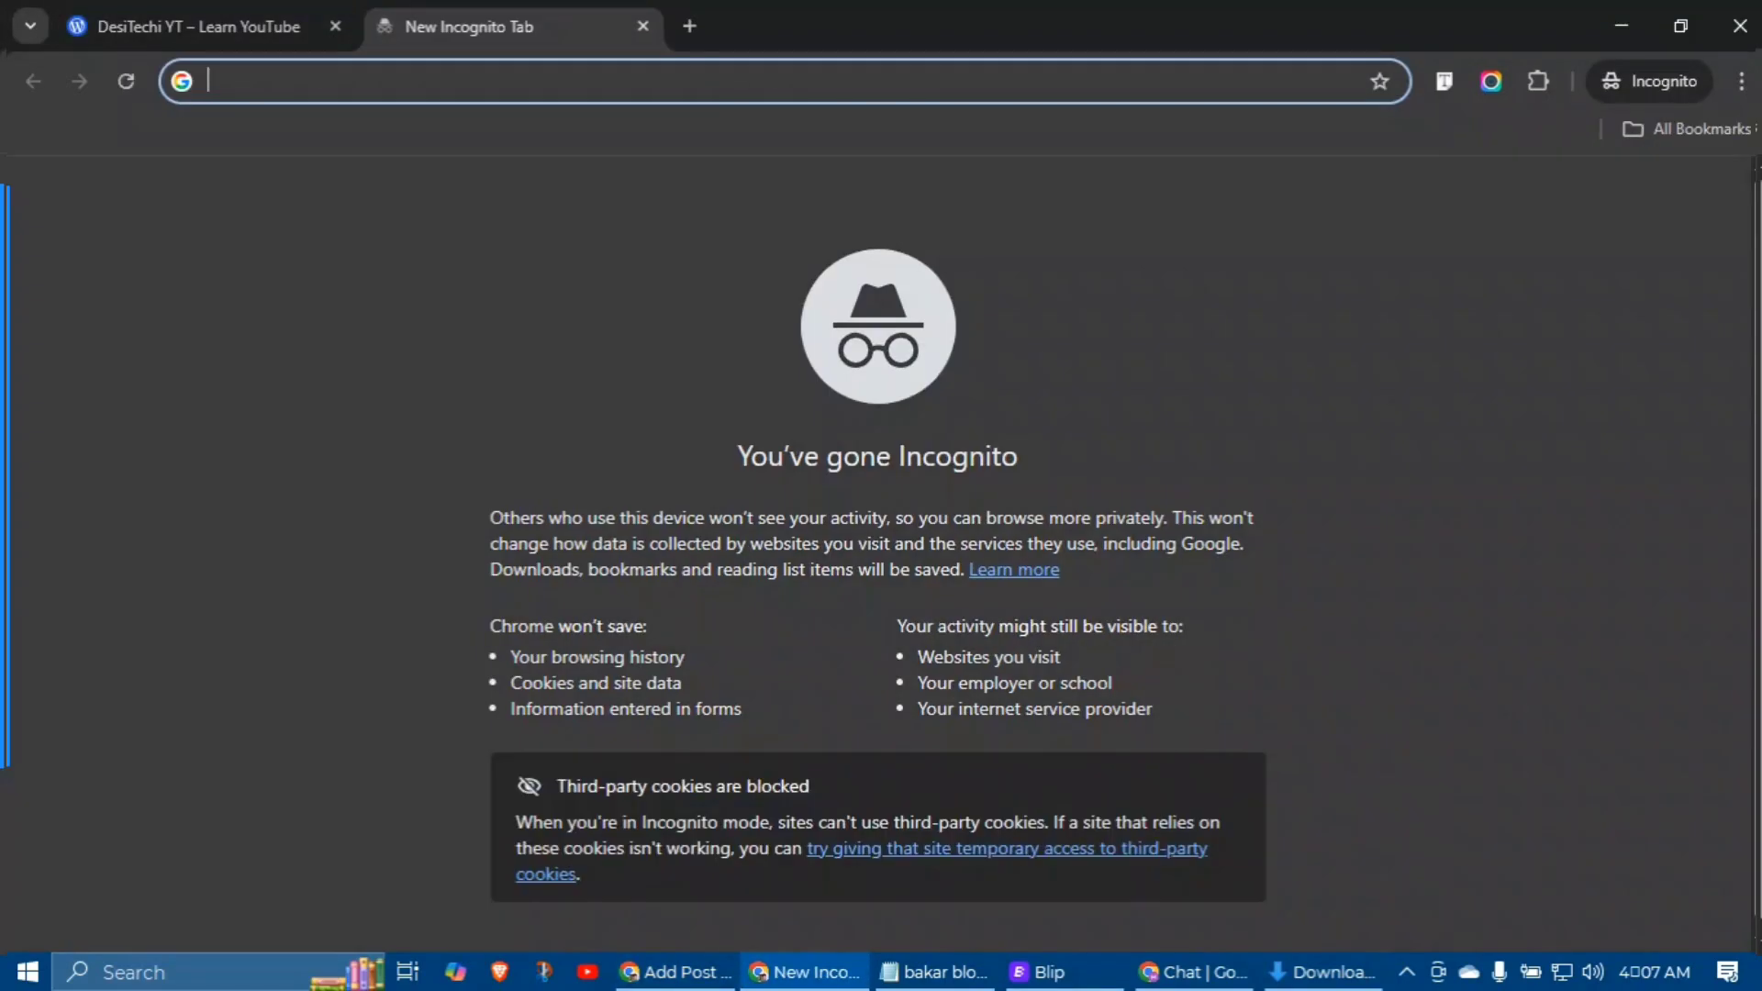
pyautogui.write('website ')
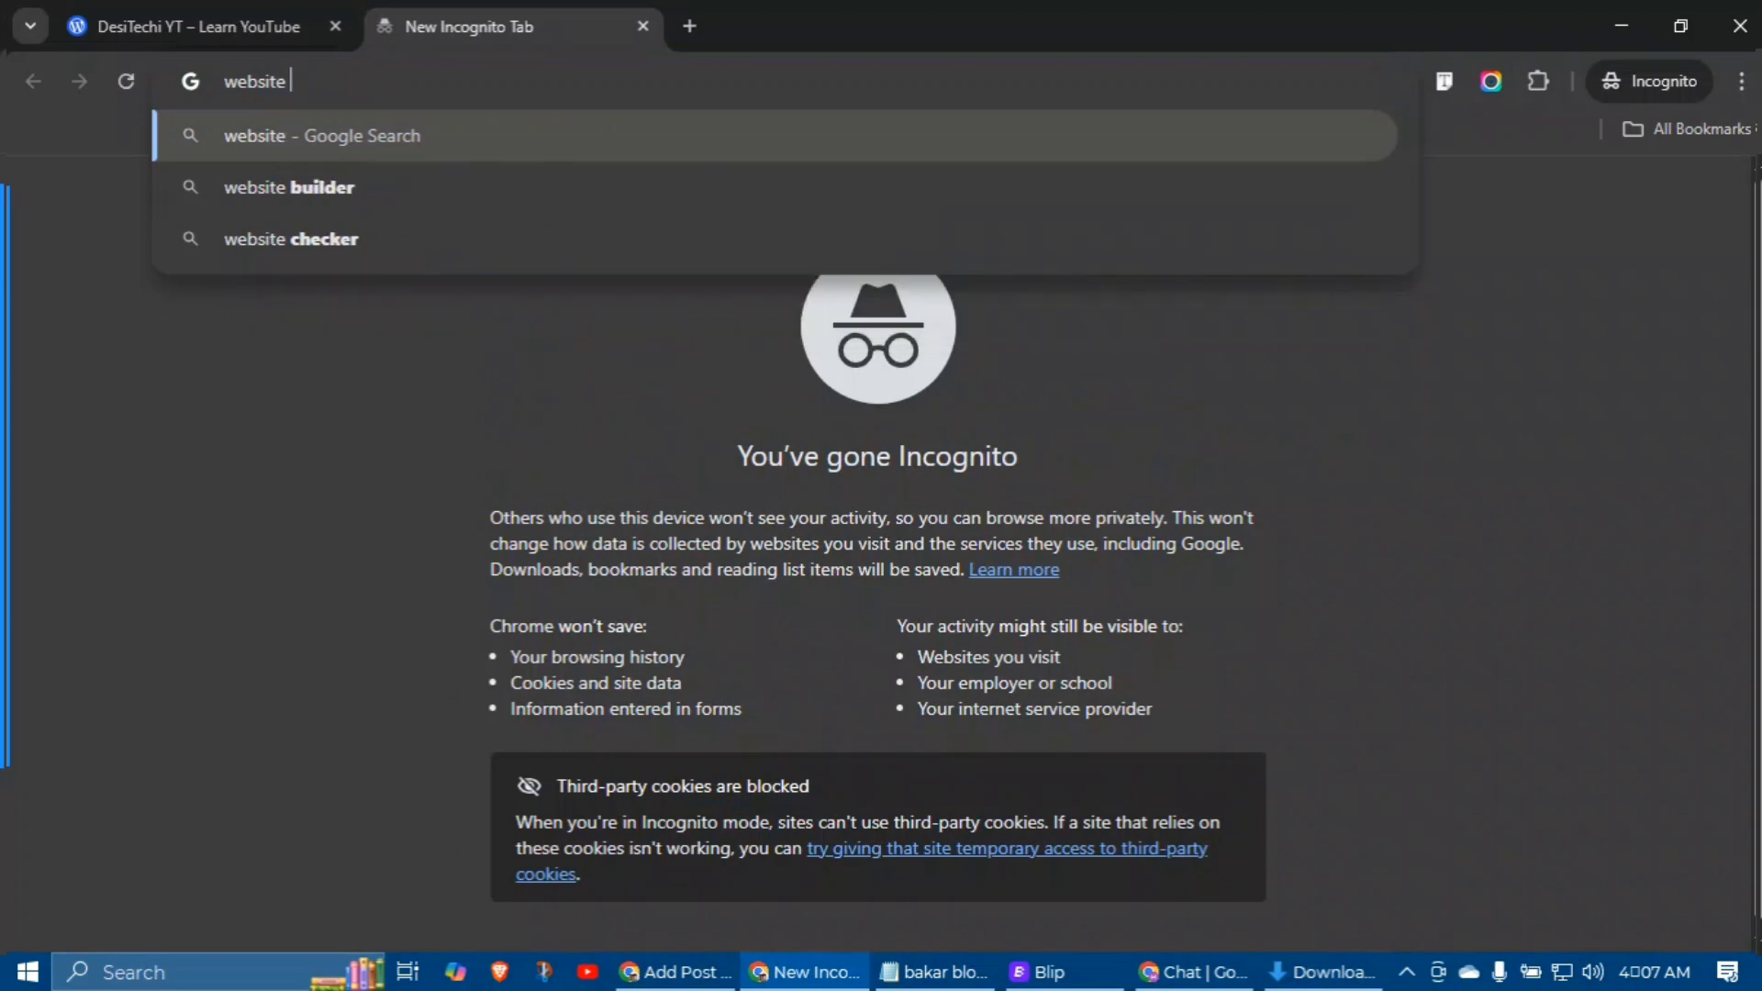
pyautogui.write('for business')
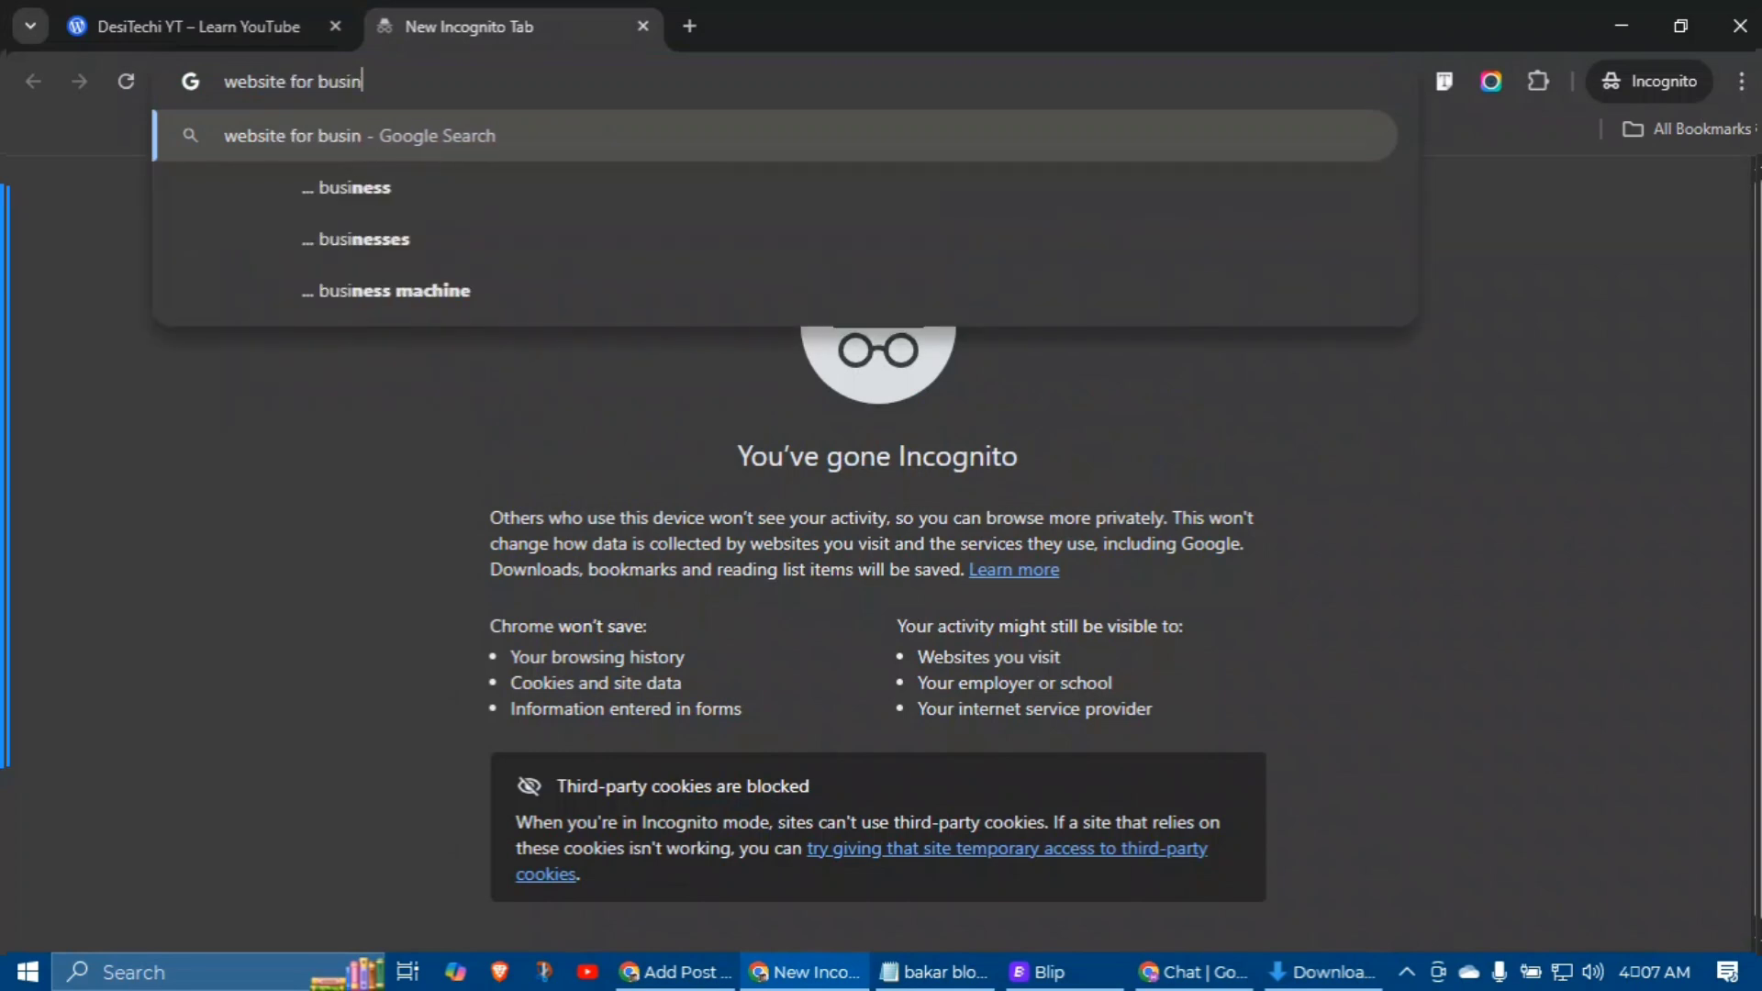
pyautogui.press('Return')
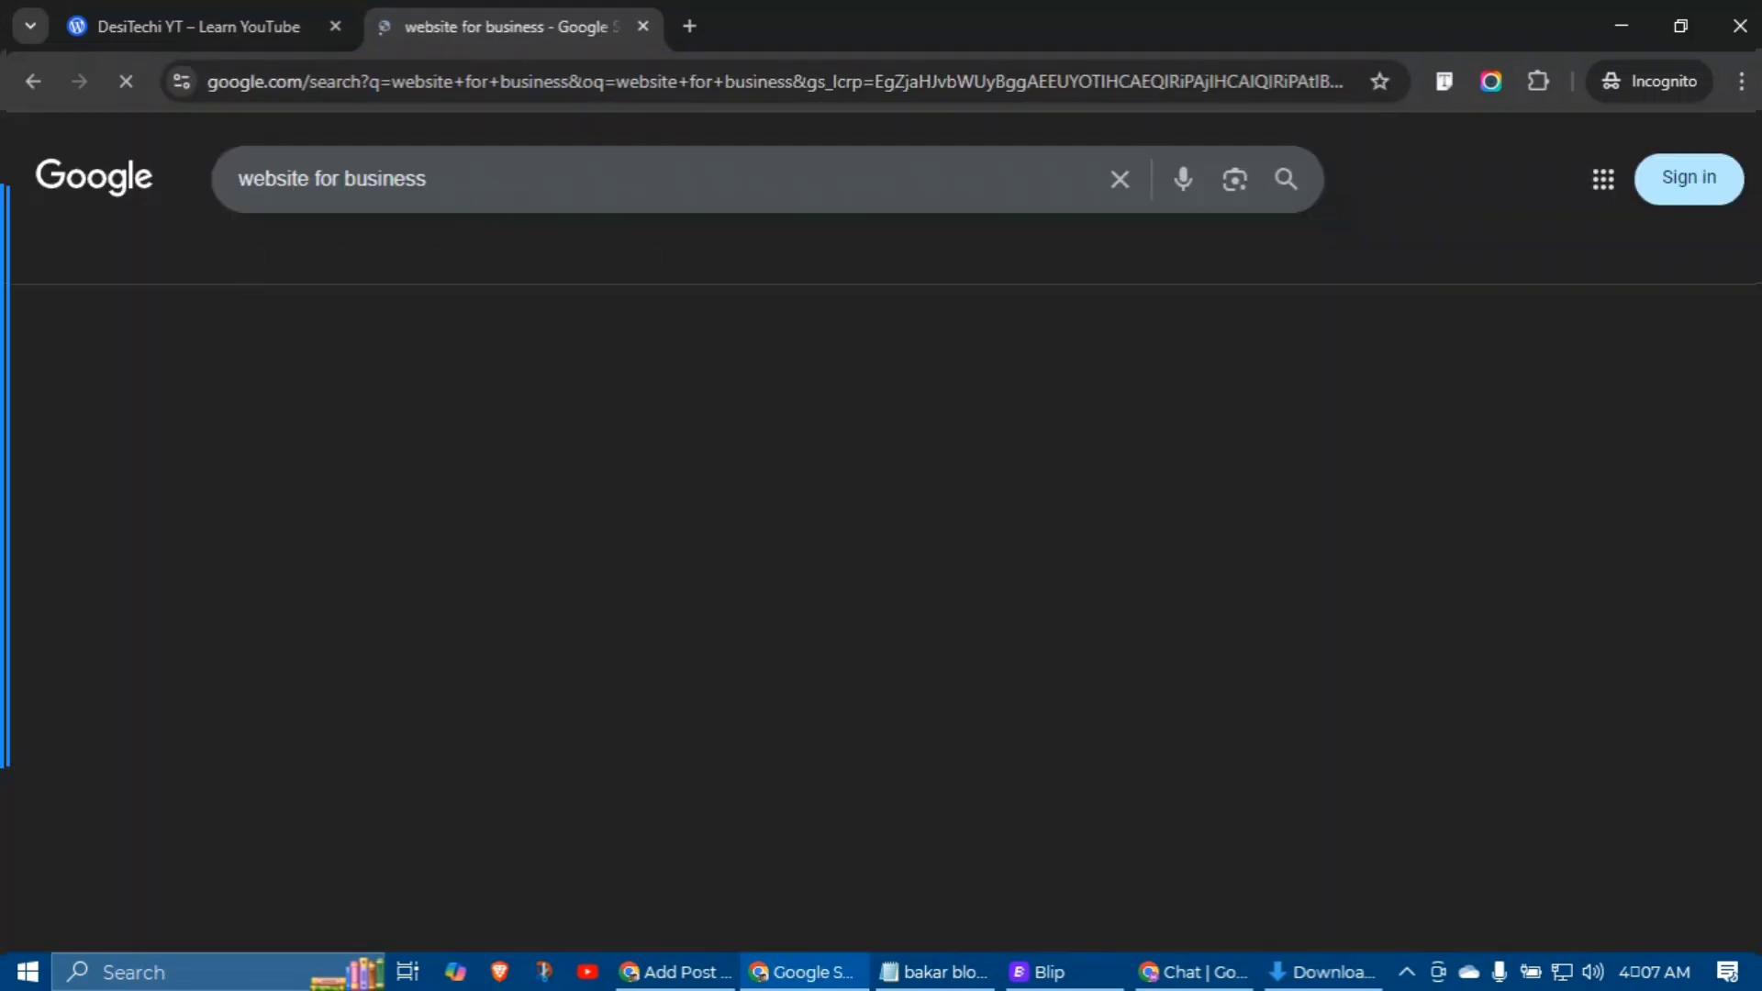
# Step: Download the Small Business Website image result and bring up the post's featured image options
pyautogui.click(317, 256)
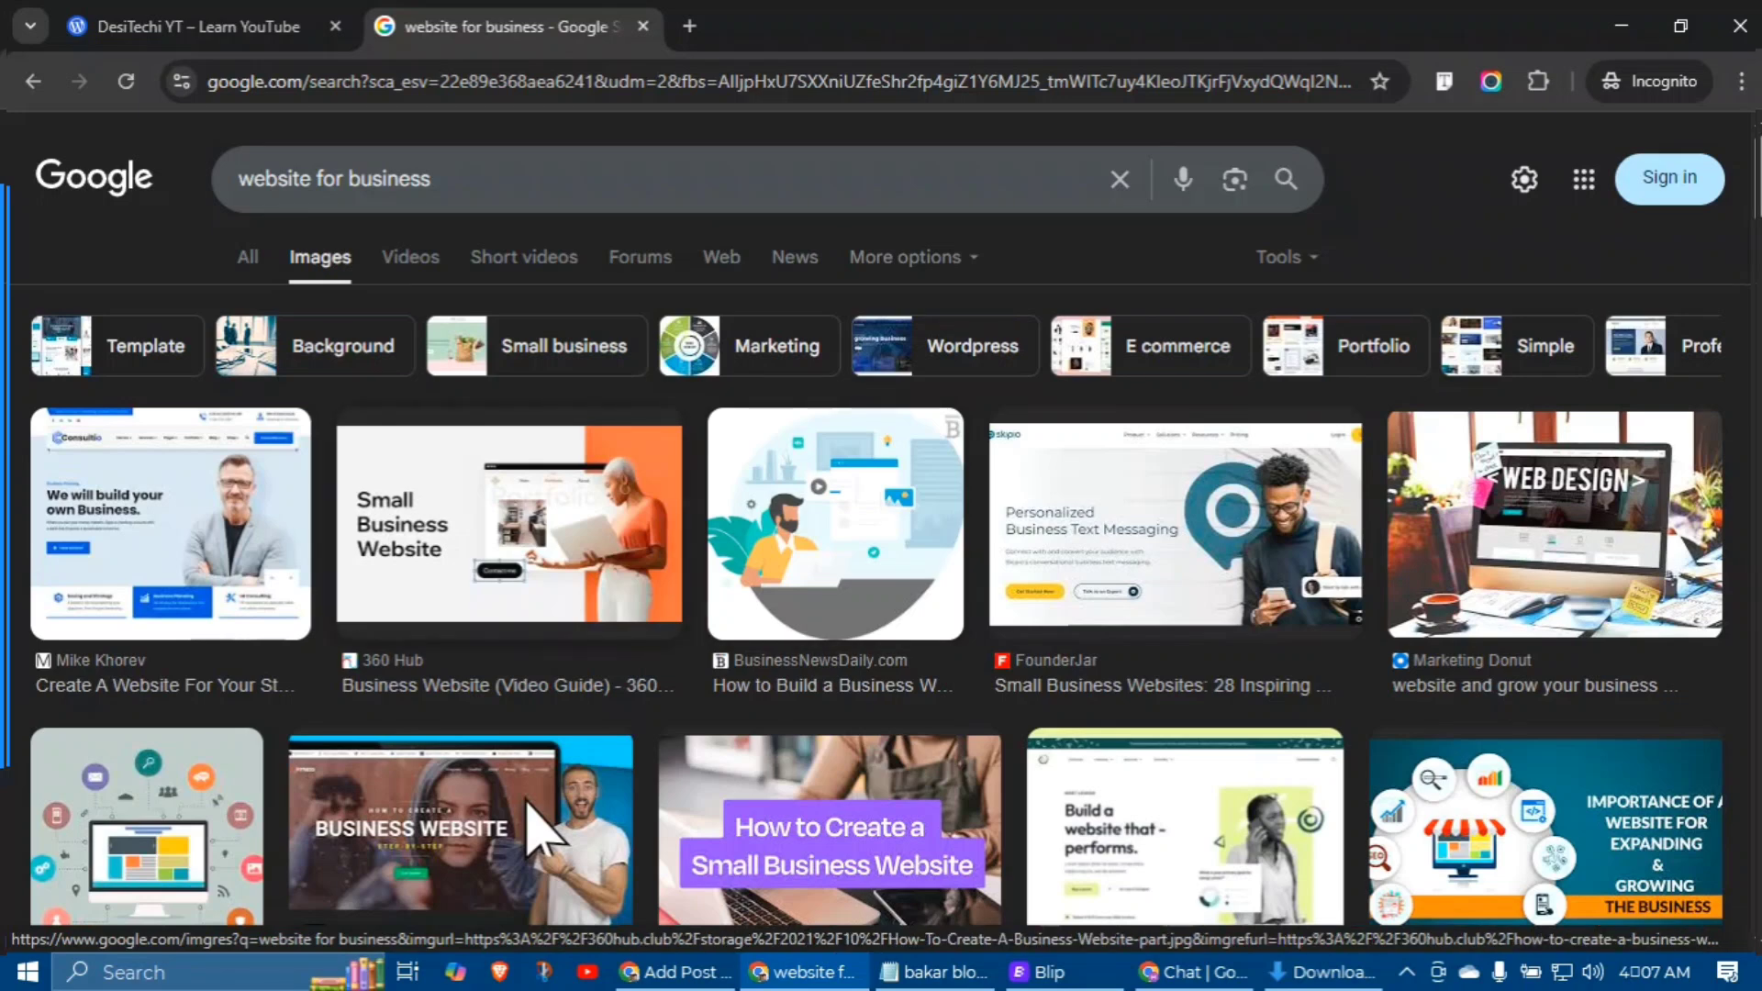
pyautogui.click(544, 477)
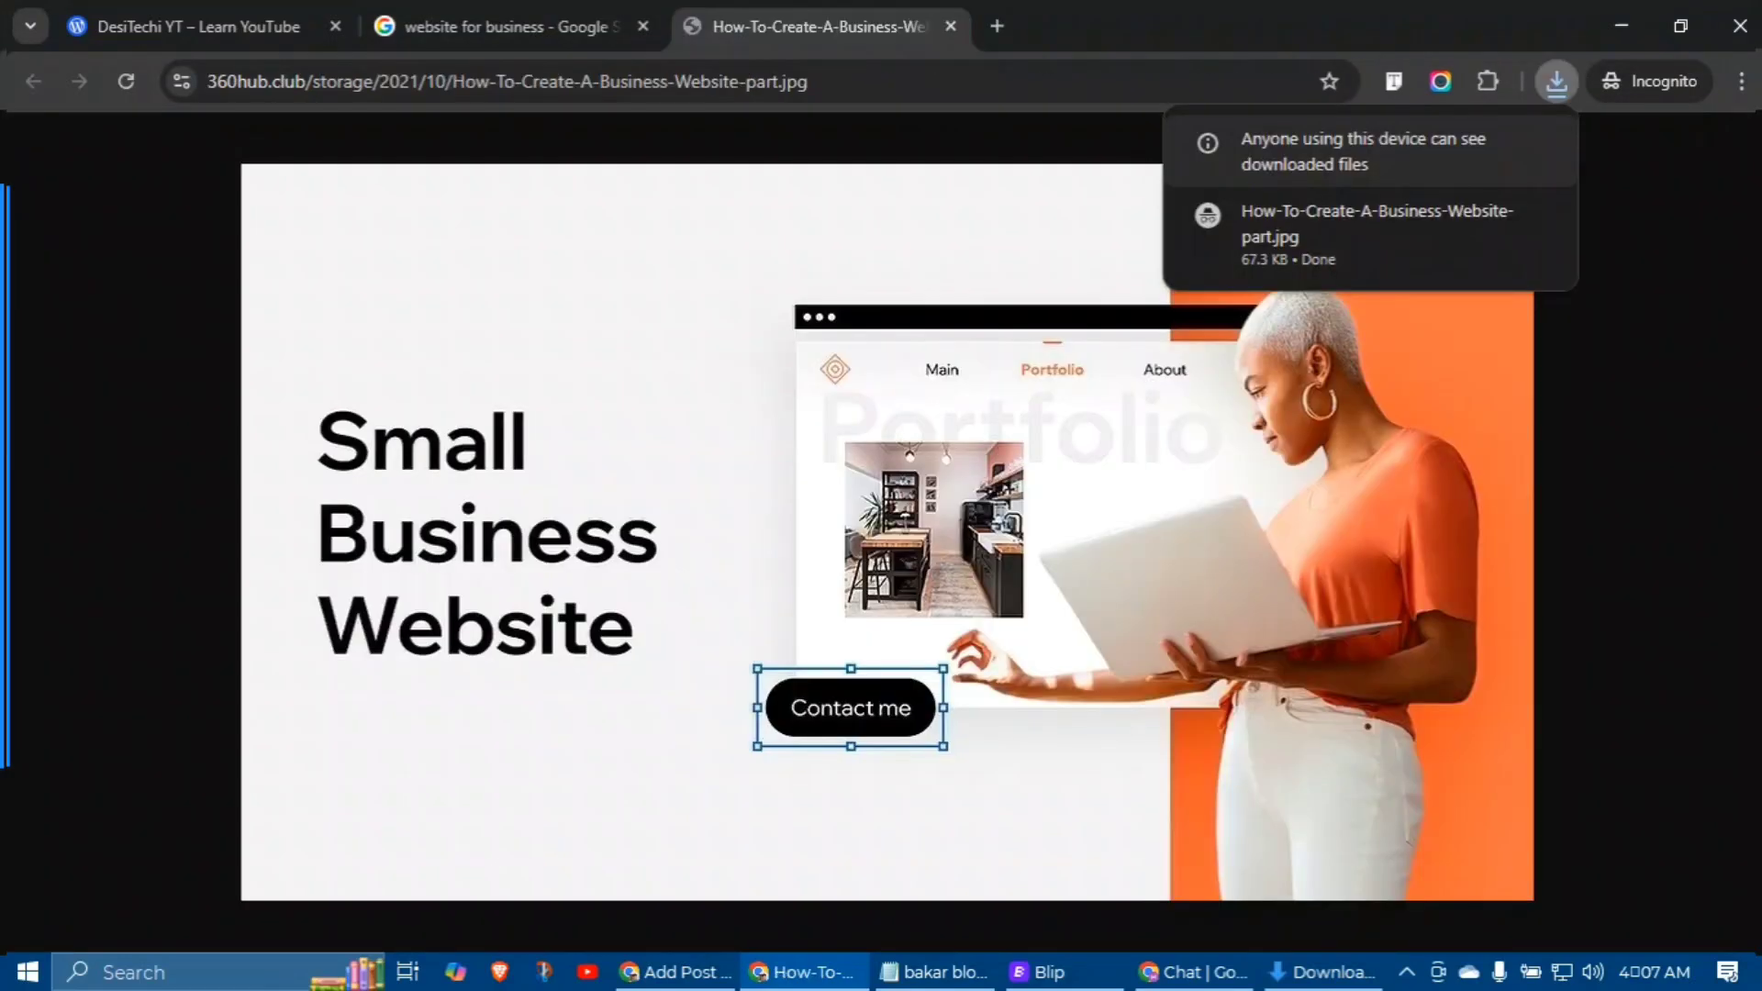
pyautogui.click(676, 971)
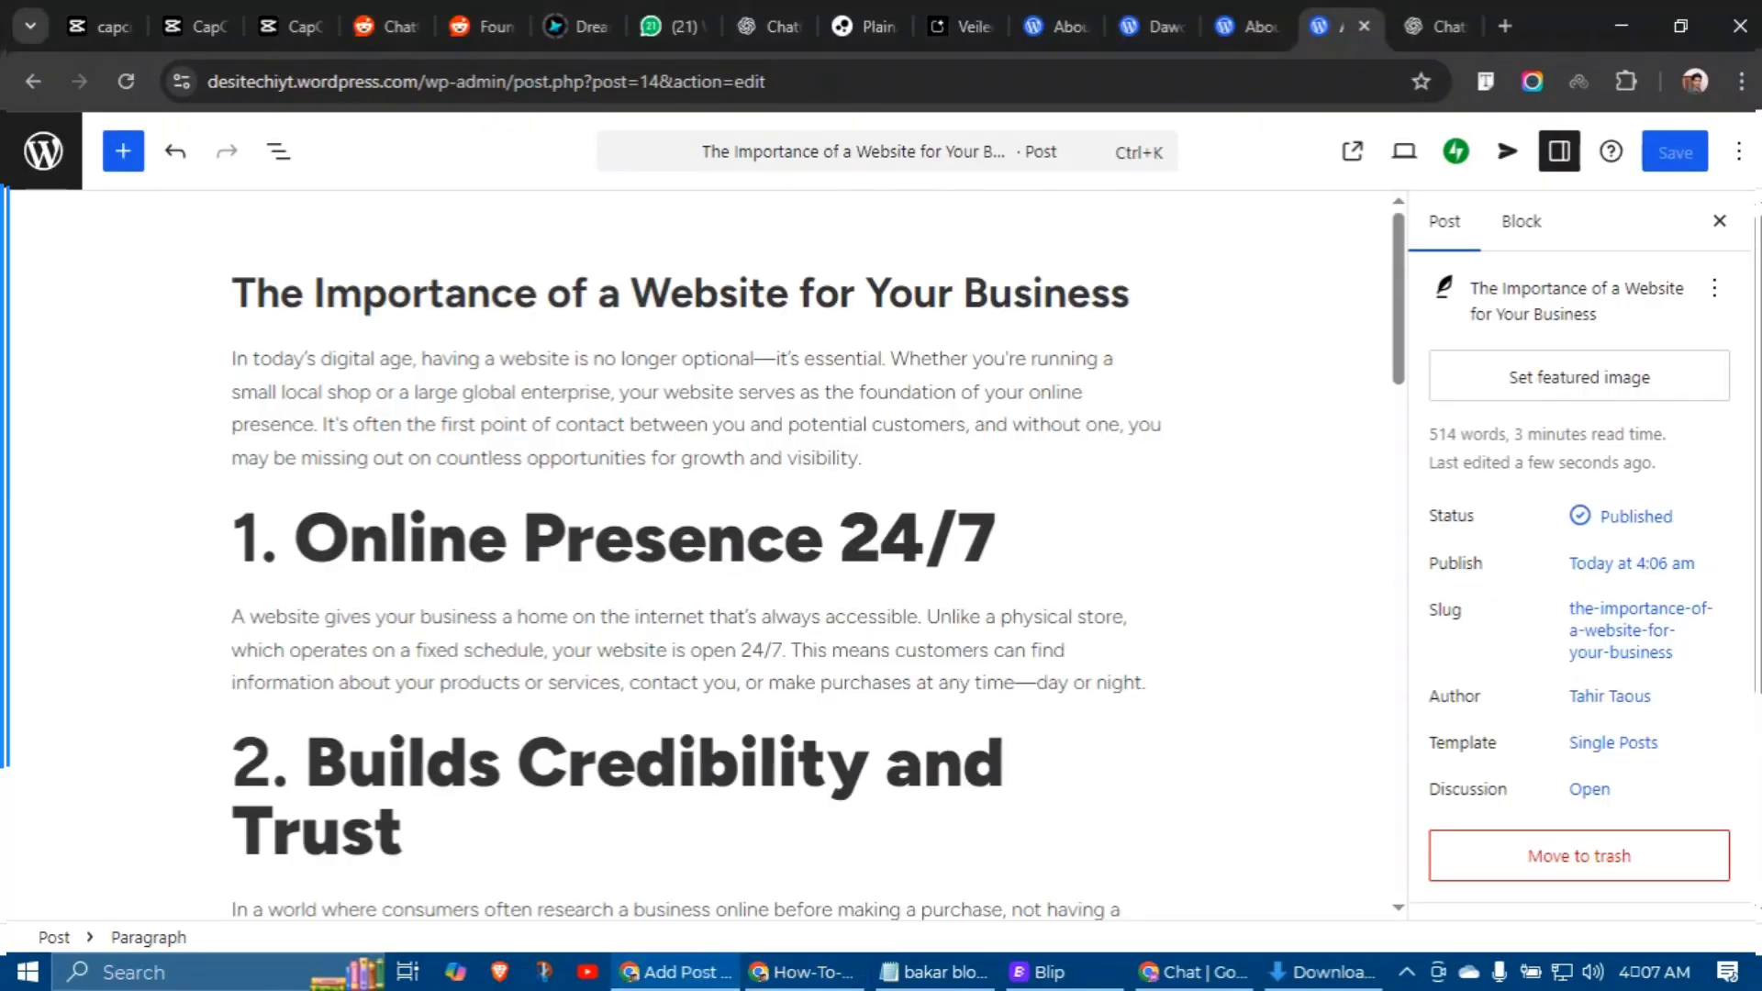
pyautogui.click(1578, 377)
# Step: Upload How-To-Create-A-Business-Website-part.jpg through the Media Library, set it as featured image, and save
pyautogui.click(1686, 453)
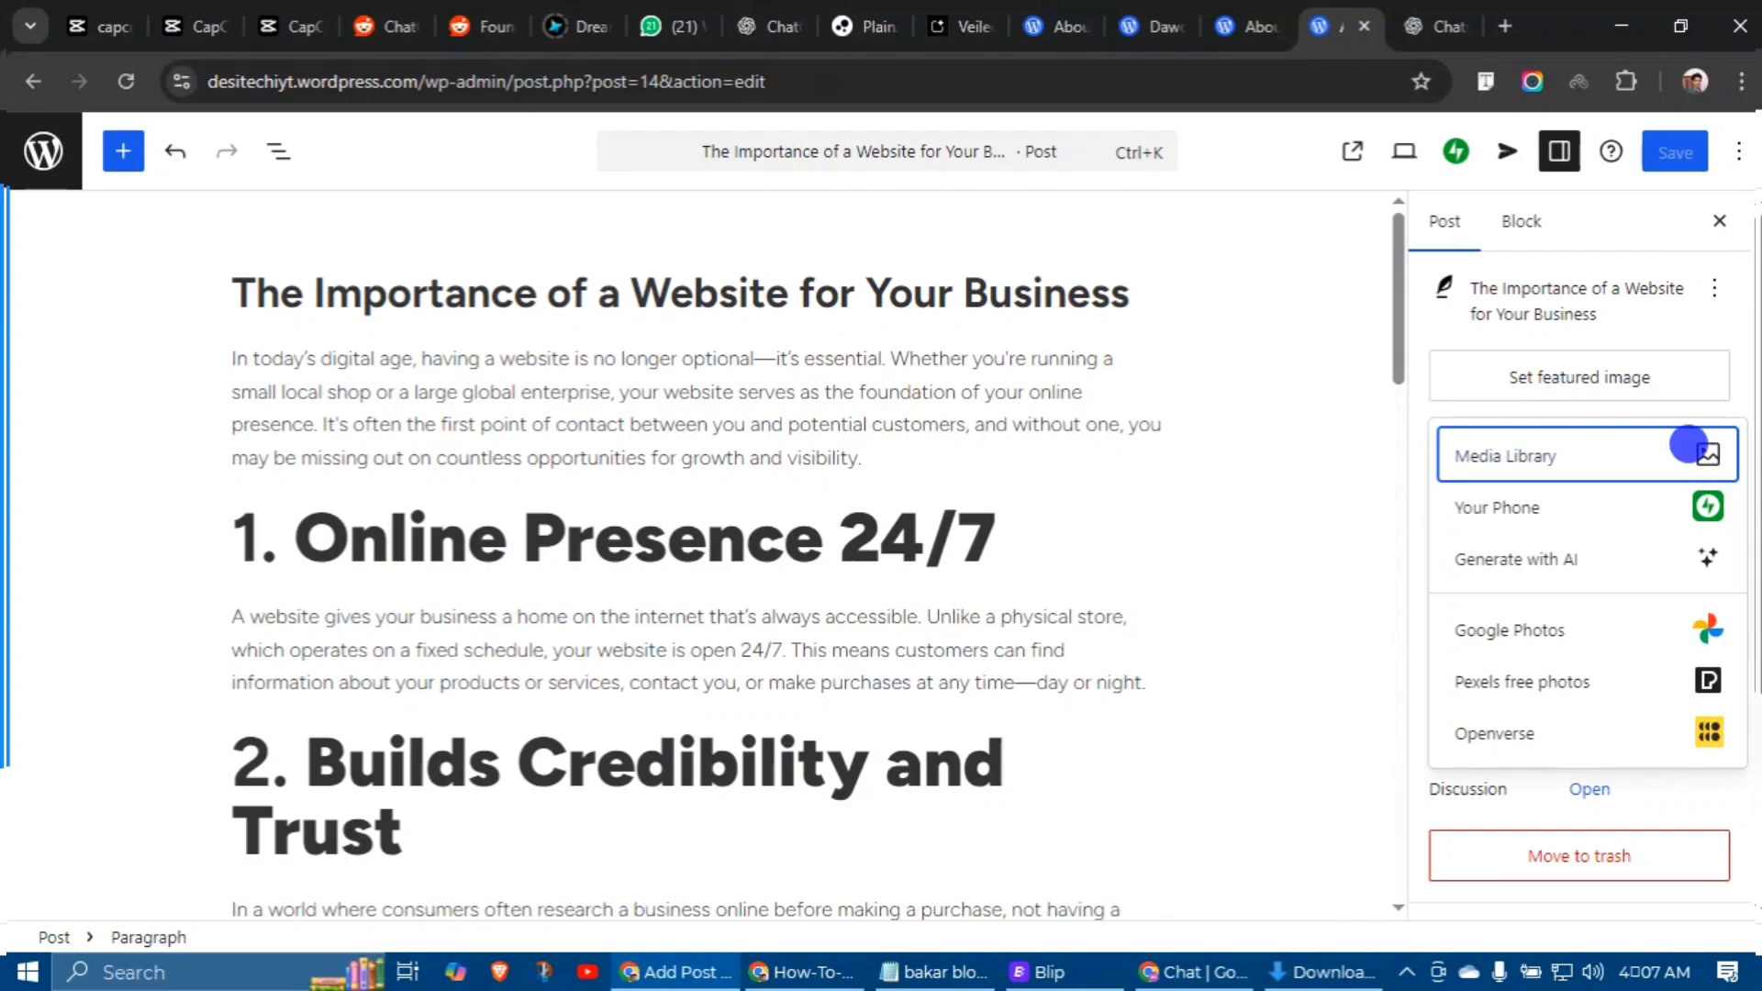
pyautogui.click(894, 555)
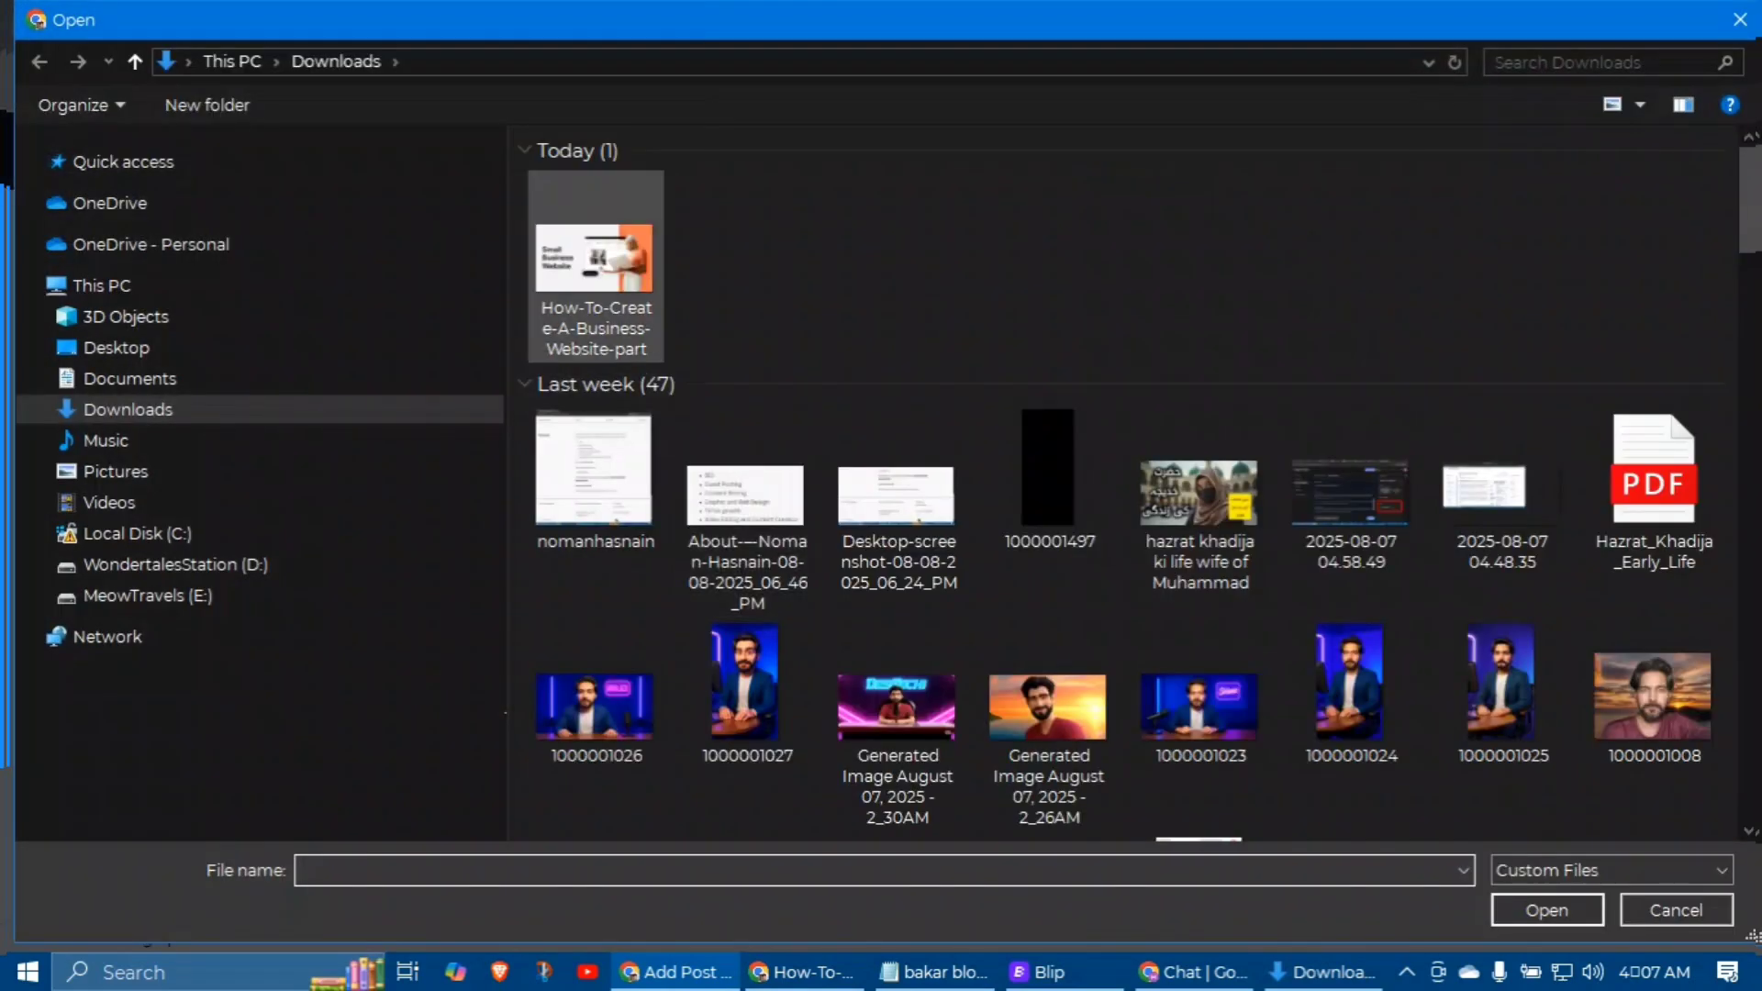
pyautogui.doubleClick(595, 266)
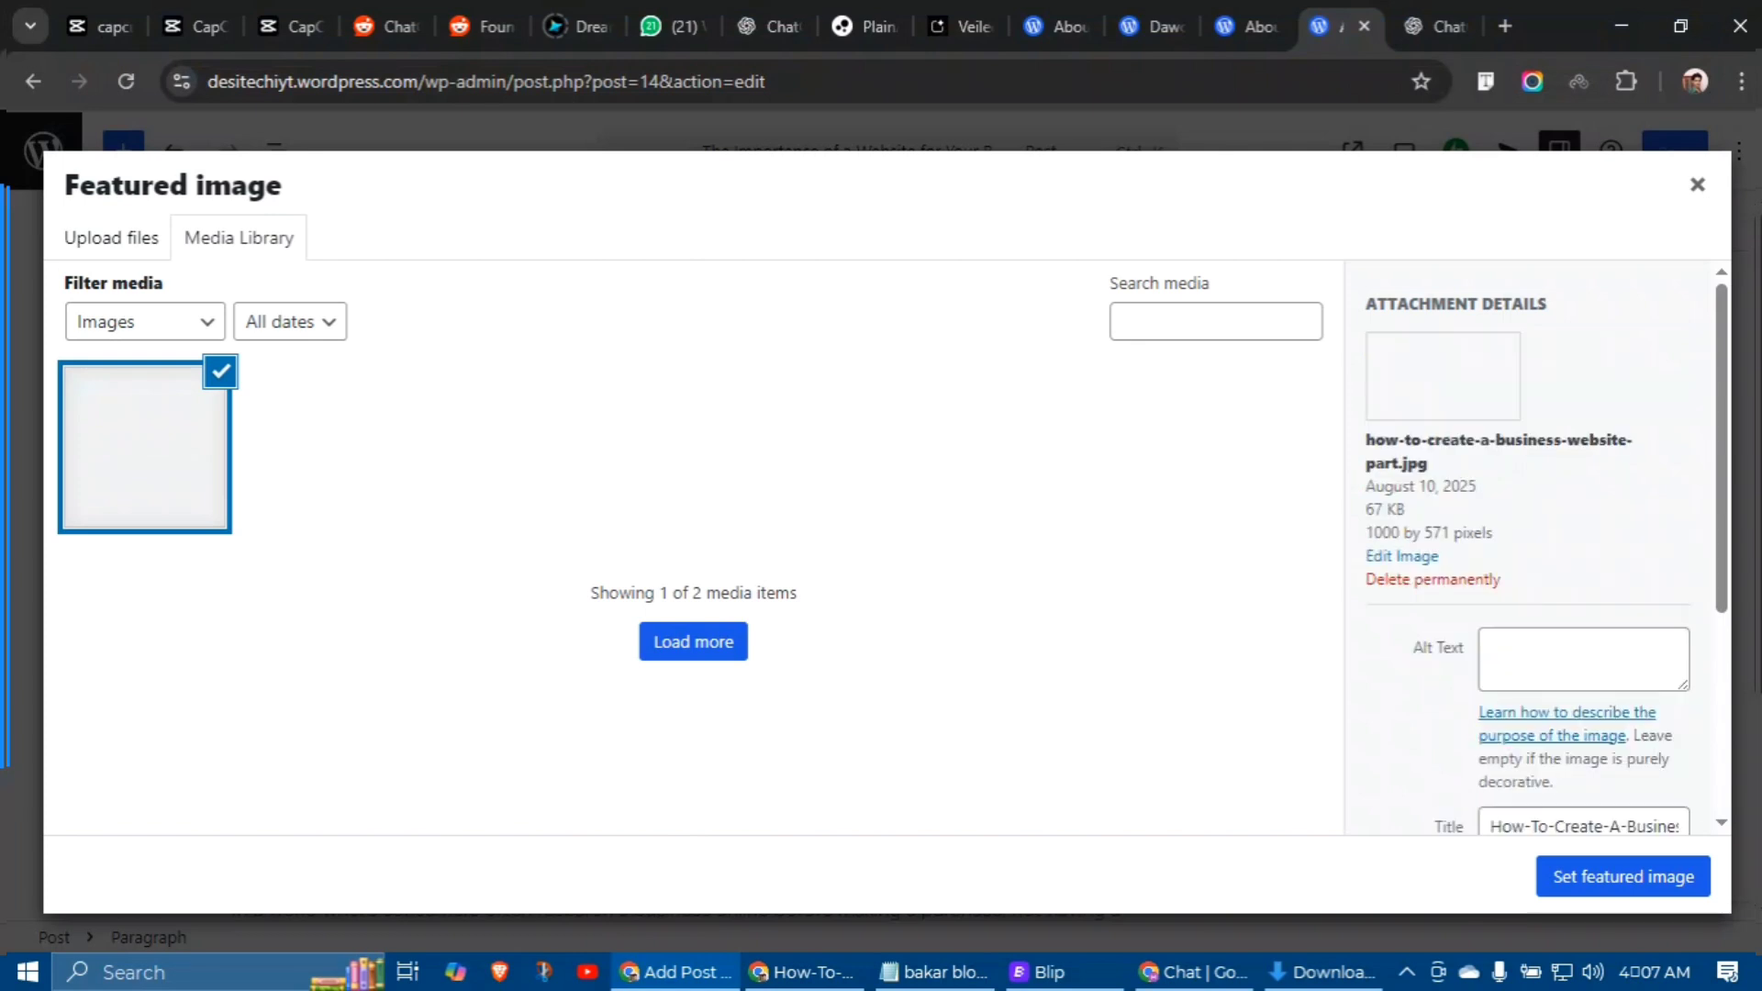
pyautogui.click(1559, 876)
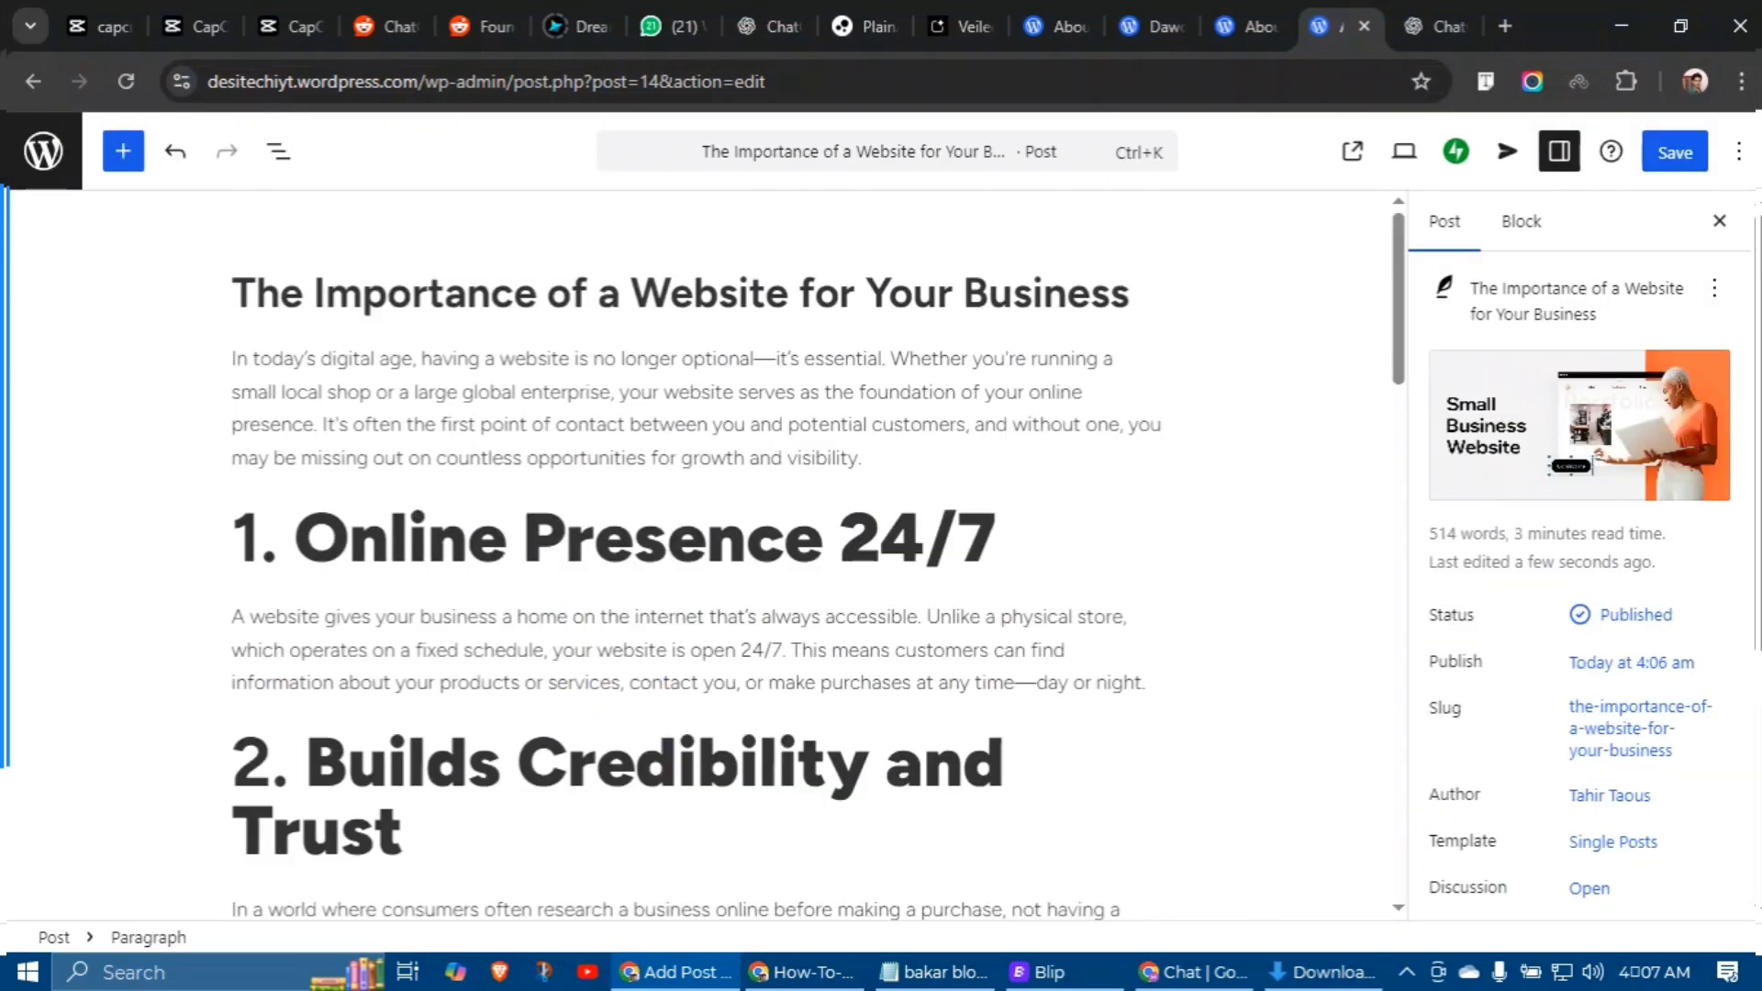
pyautogui.click(1675, 152)
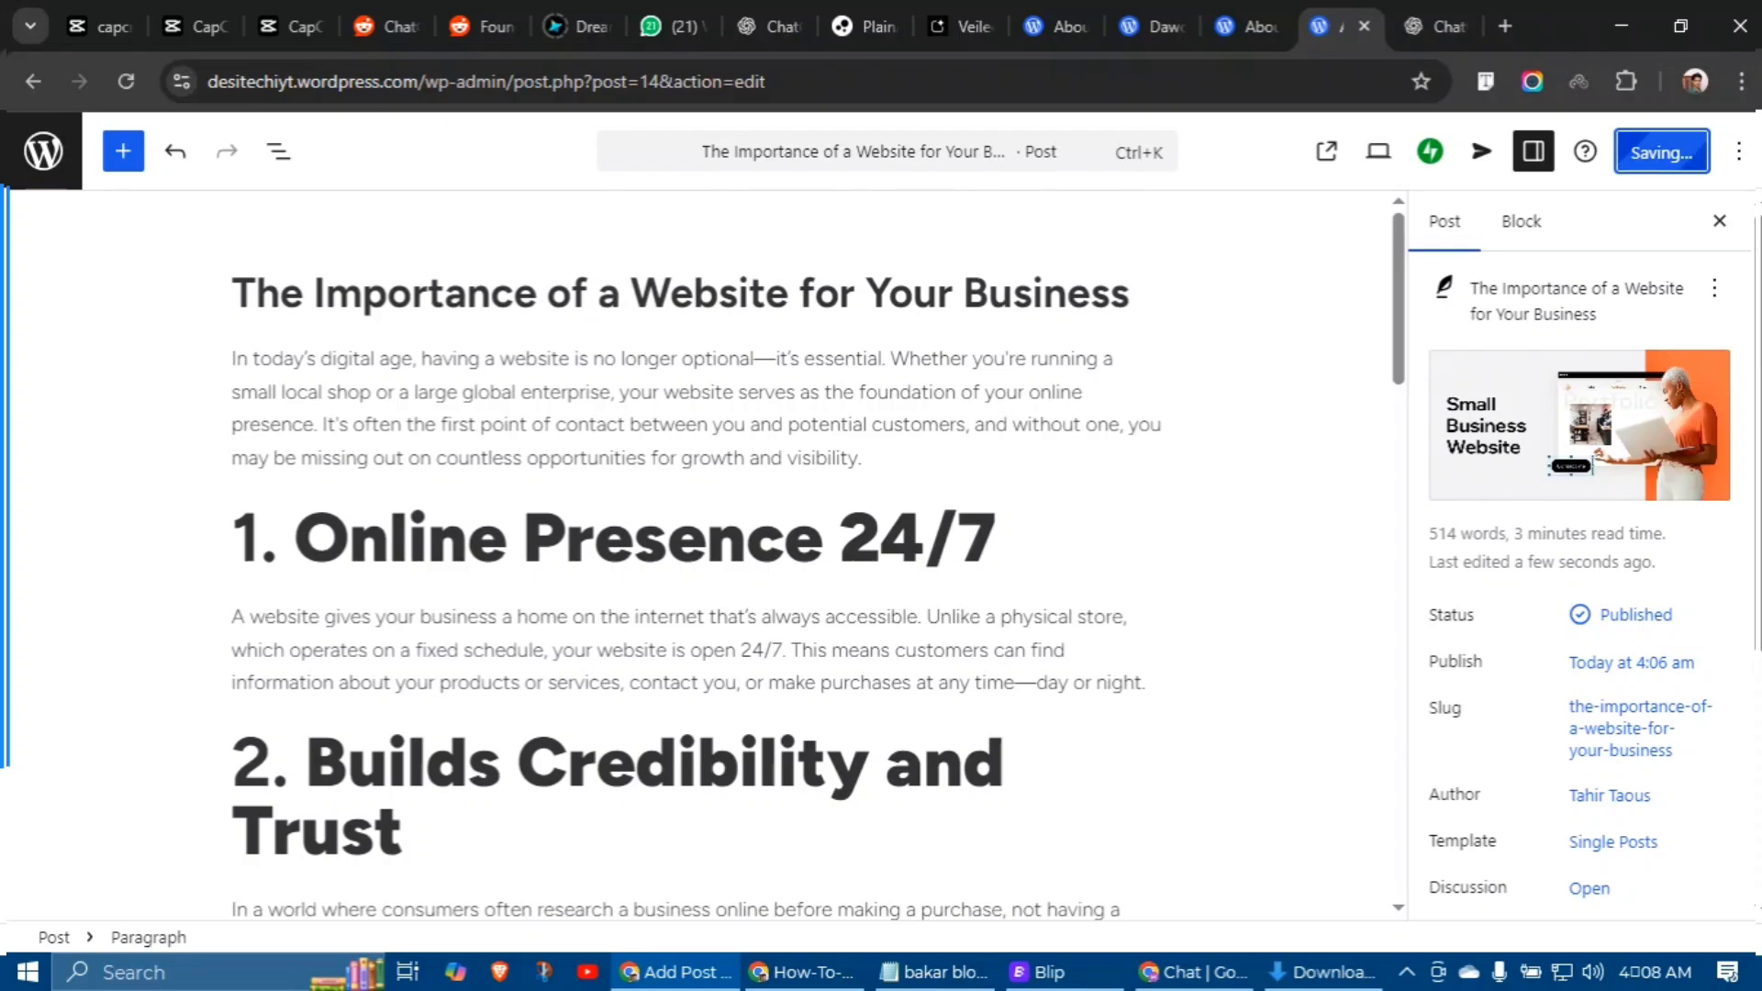
# Step: Reload the live DesiTechi YT home page to check the post's new featured image
pyautogui.hotkey('alt', 'Tab')
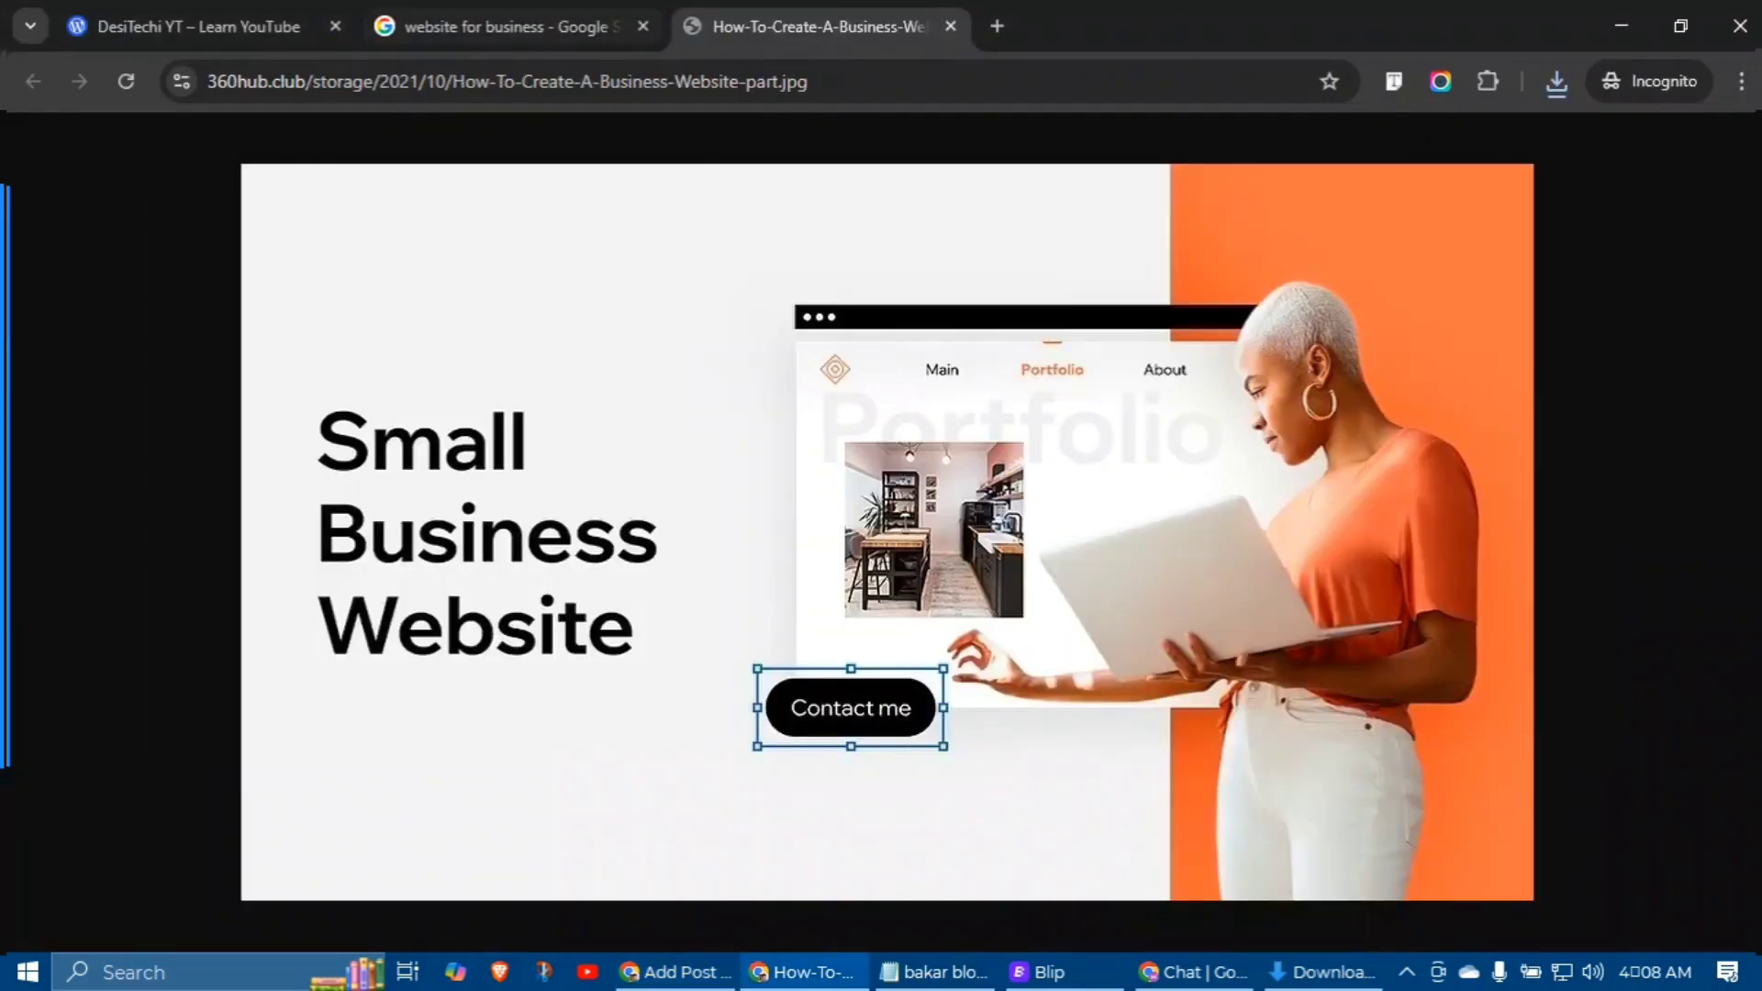
pyautogui.hotkey('ctrl', 'shift', 'Tab')
pyautogui.hotkey('ctrl', 'shift', 'Tab')
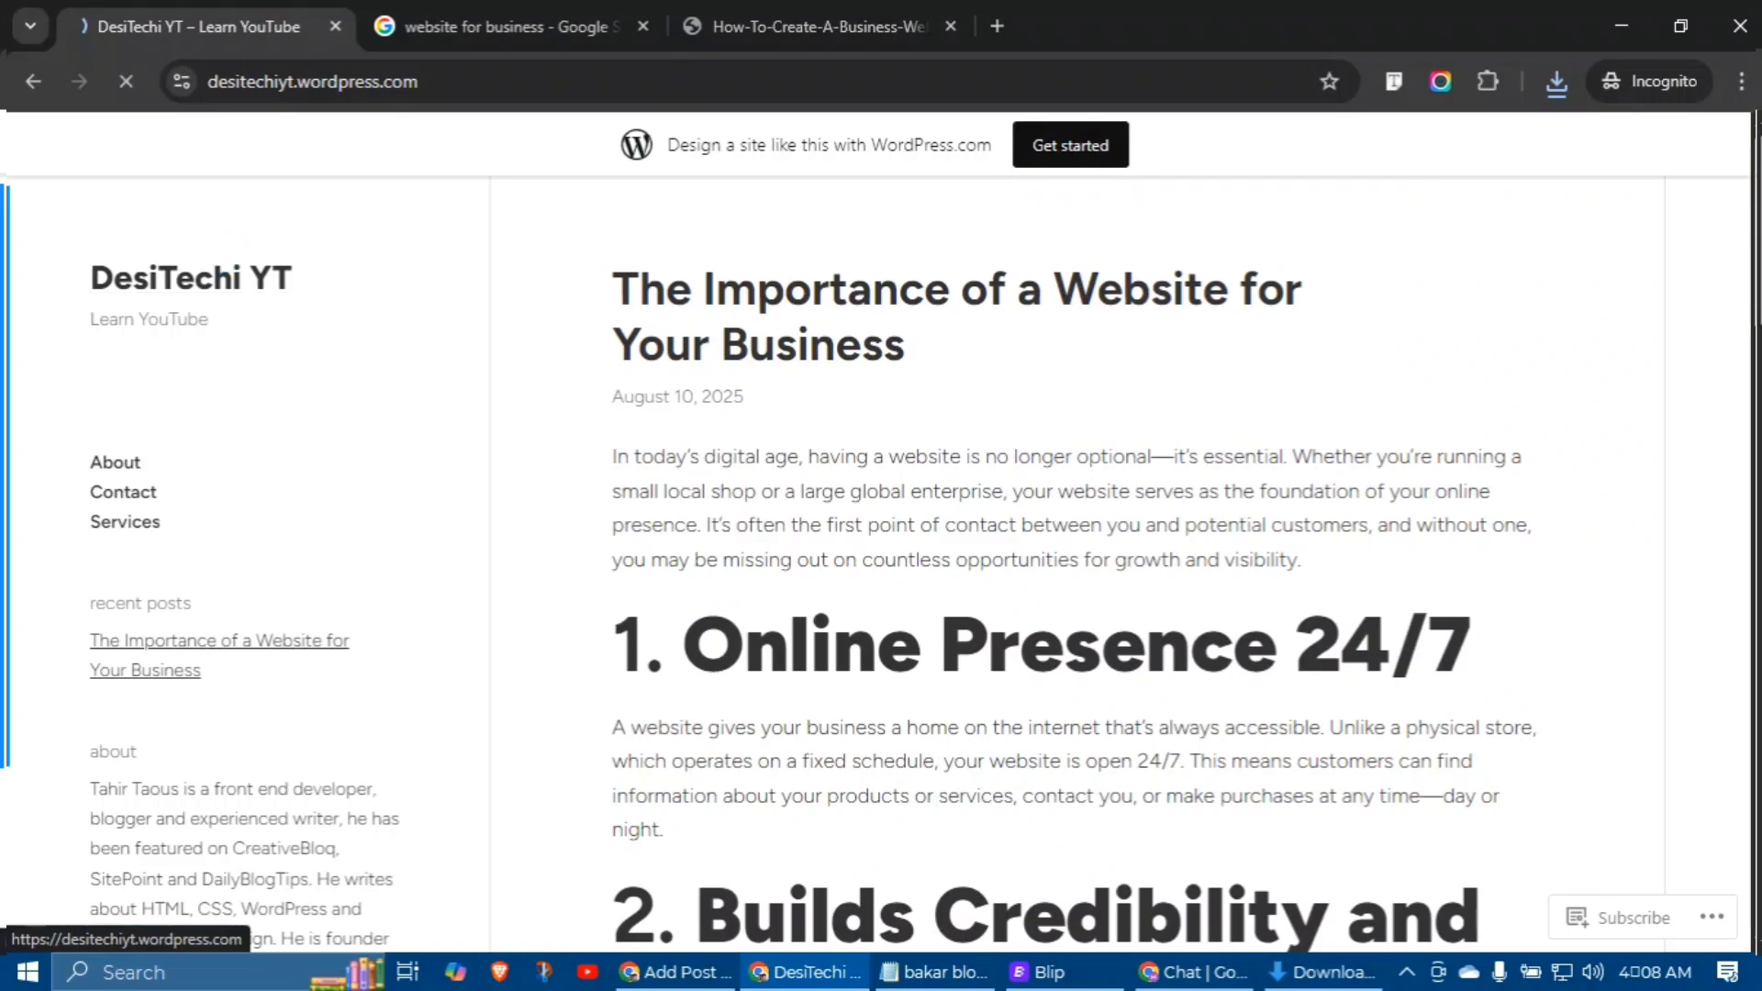
pyautogui.click(225, 276)
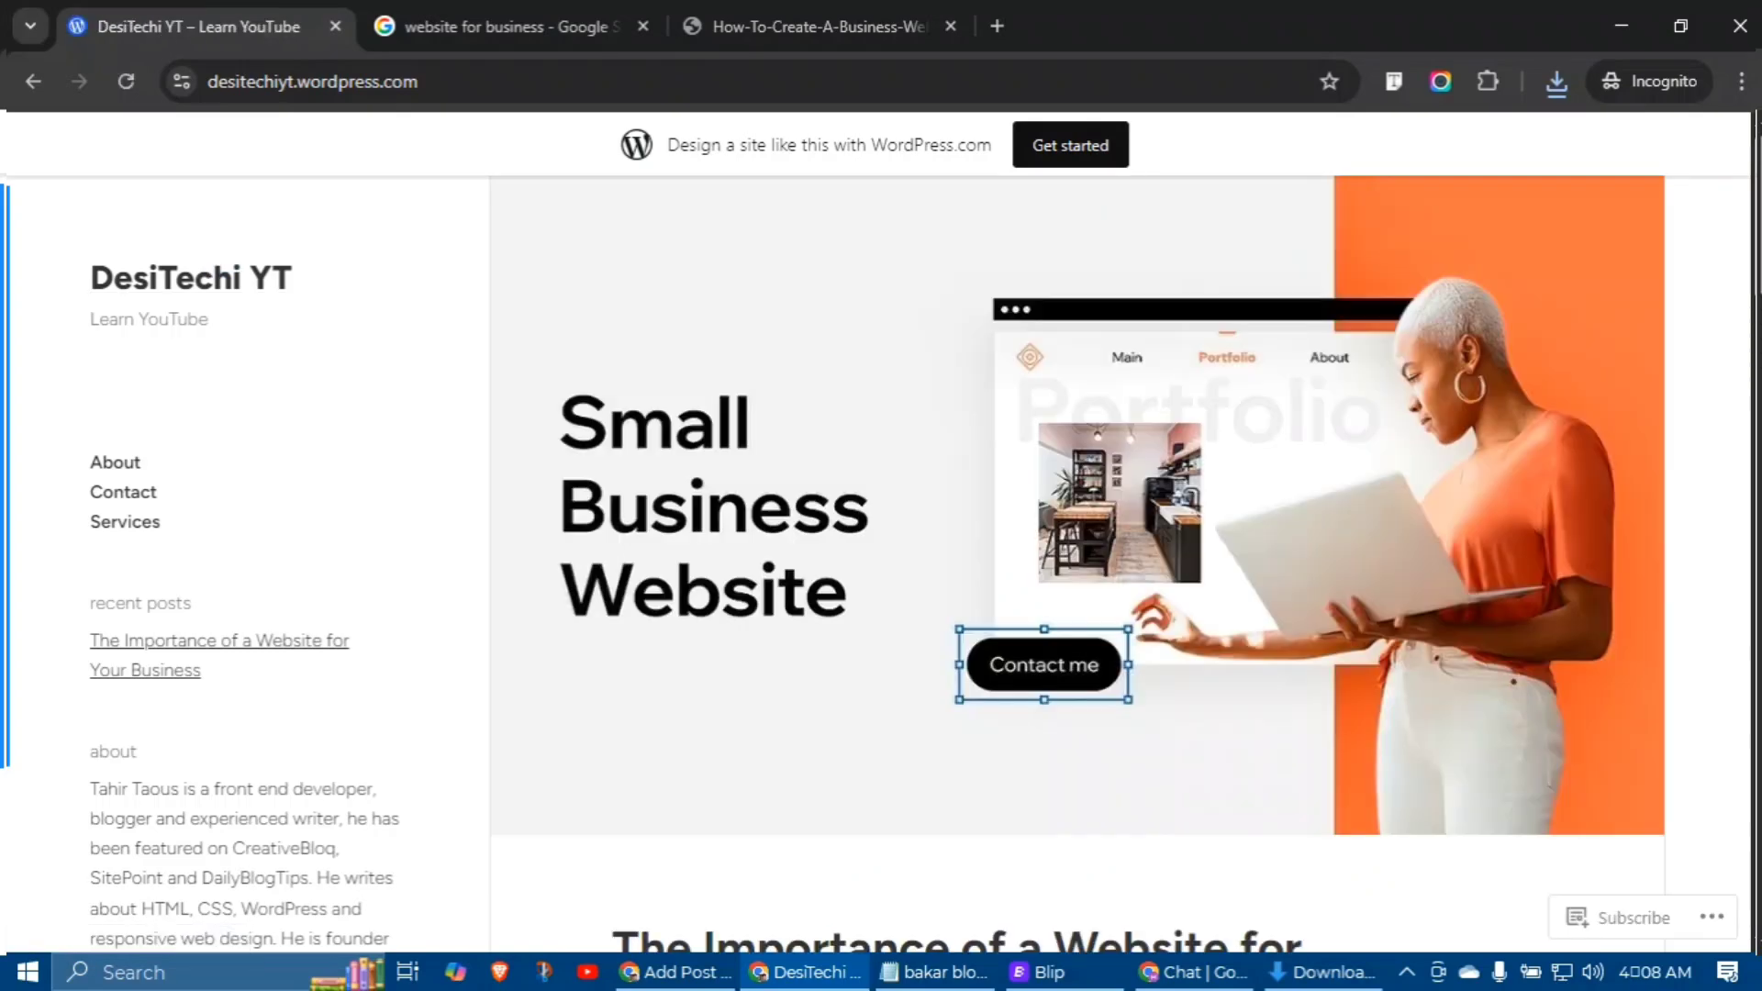
pyautogui.scroll(-20, 1078, 477)
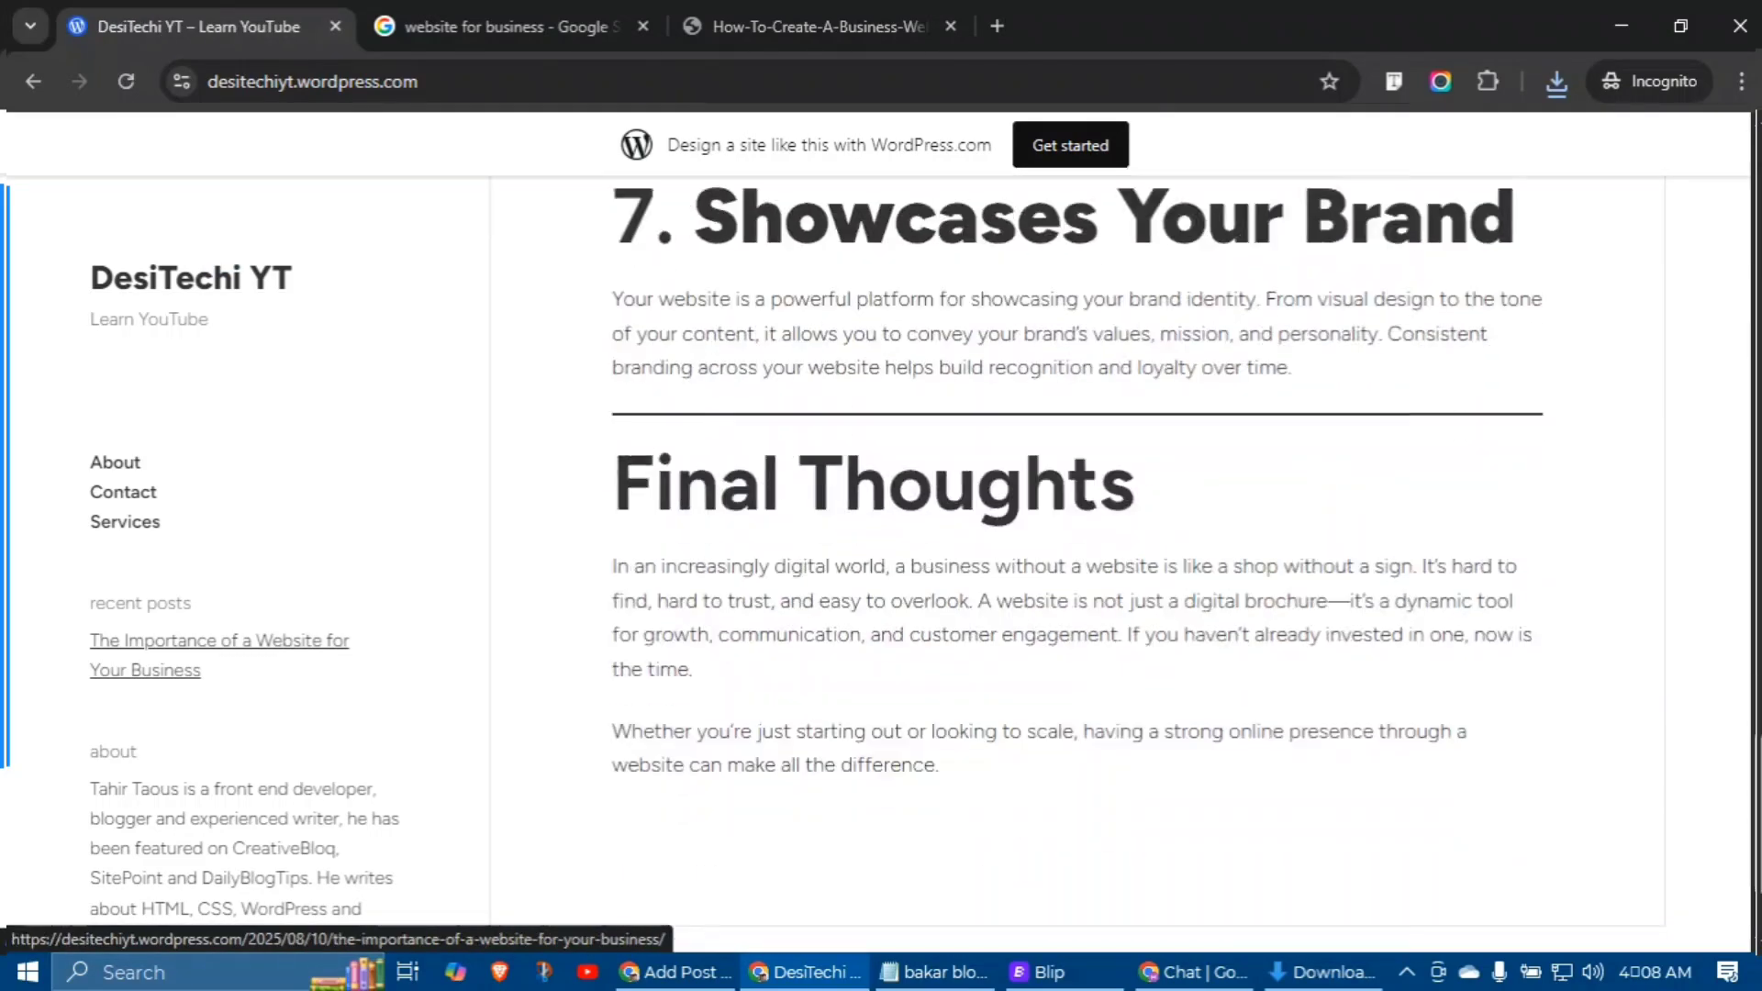
pyautogui.scroll(20, 1077, 477)
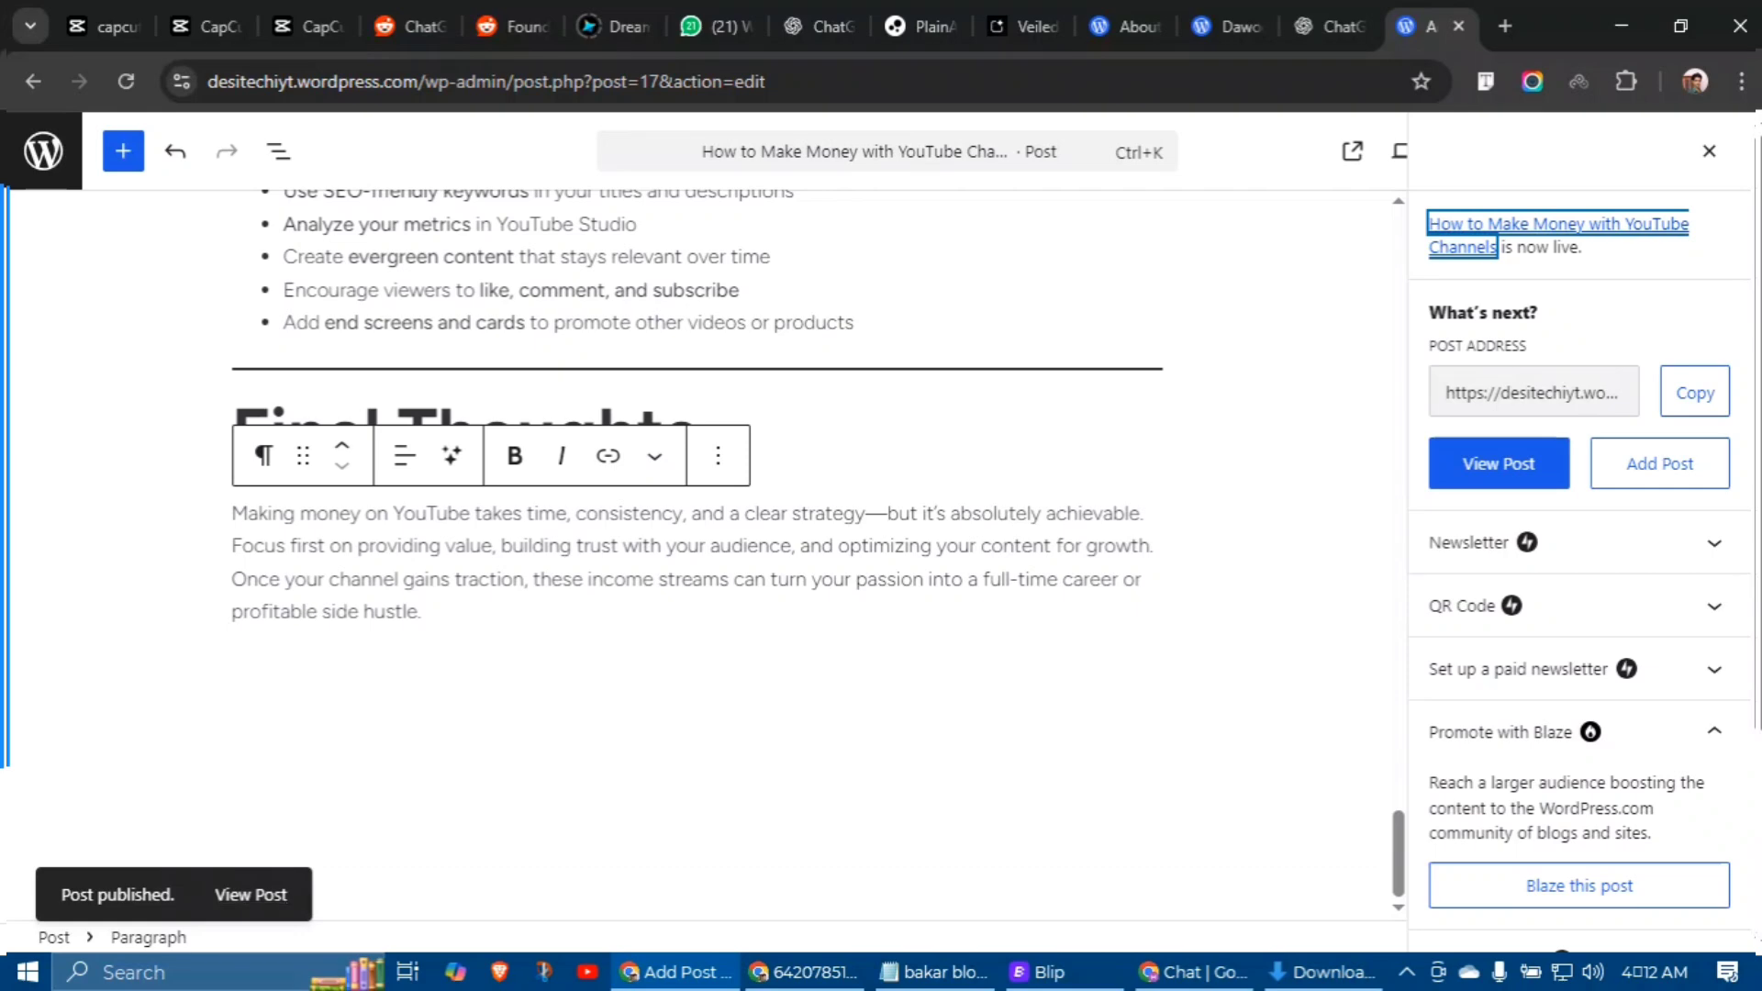
# Step: View the published 'How to Make Money with YouTube Channels' post on the live site
pyautogui.click(251, 895)
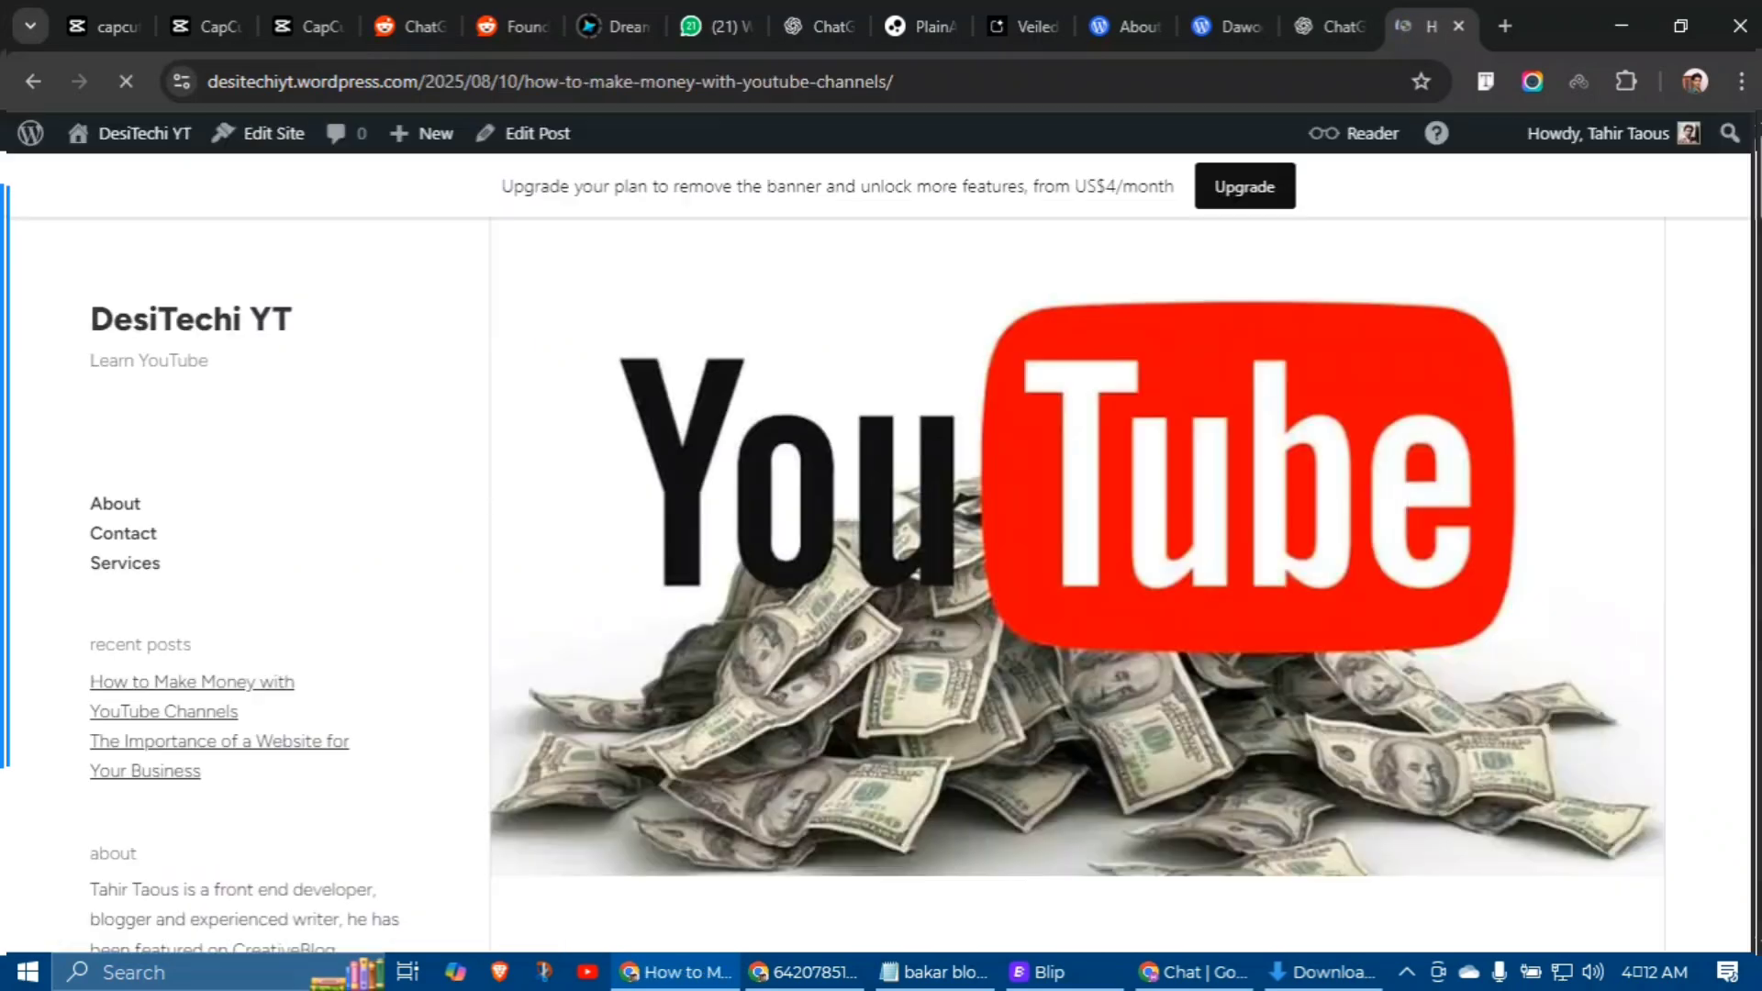
pyautogui.scroll(-15, 1077, 583)
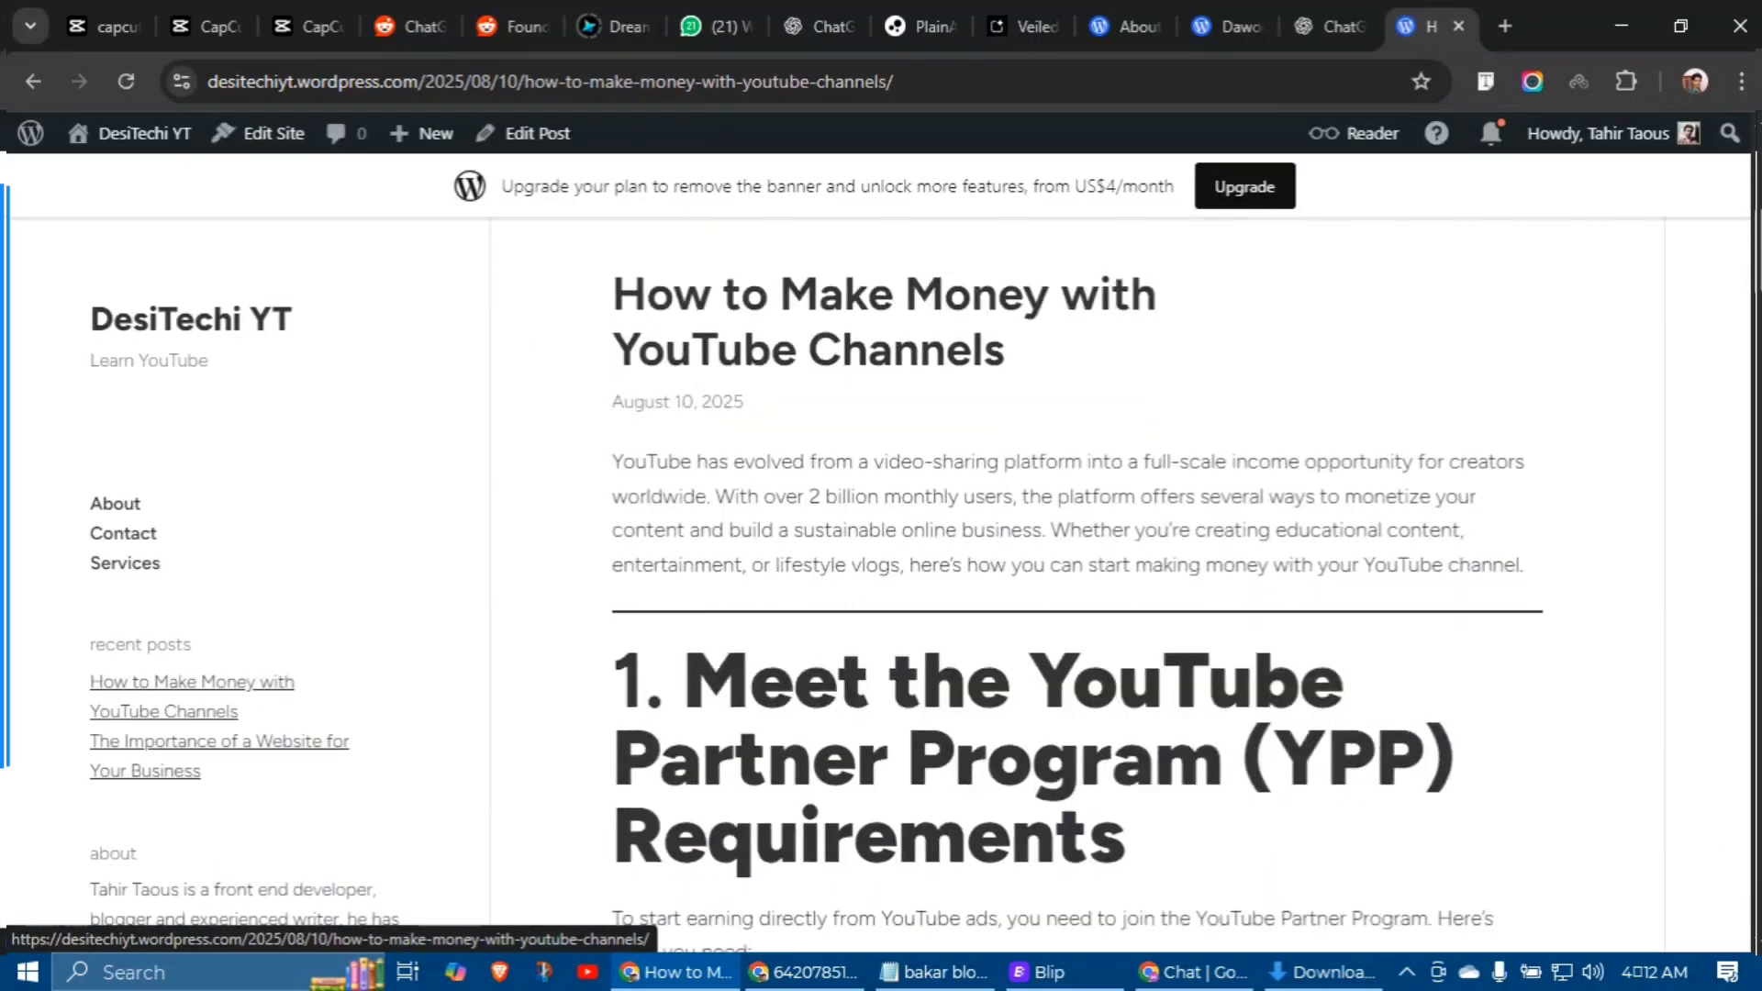
pyautogui.scroll(-20, 1077, 583)
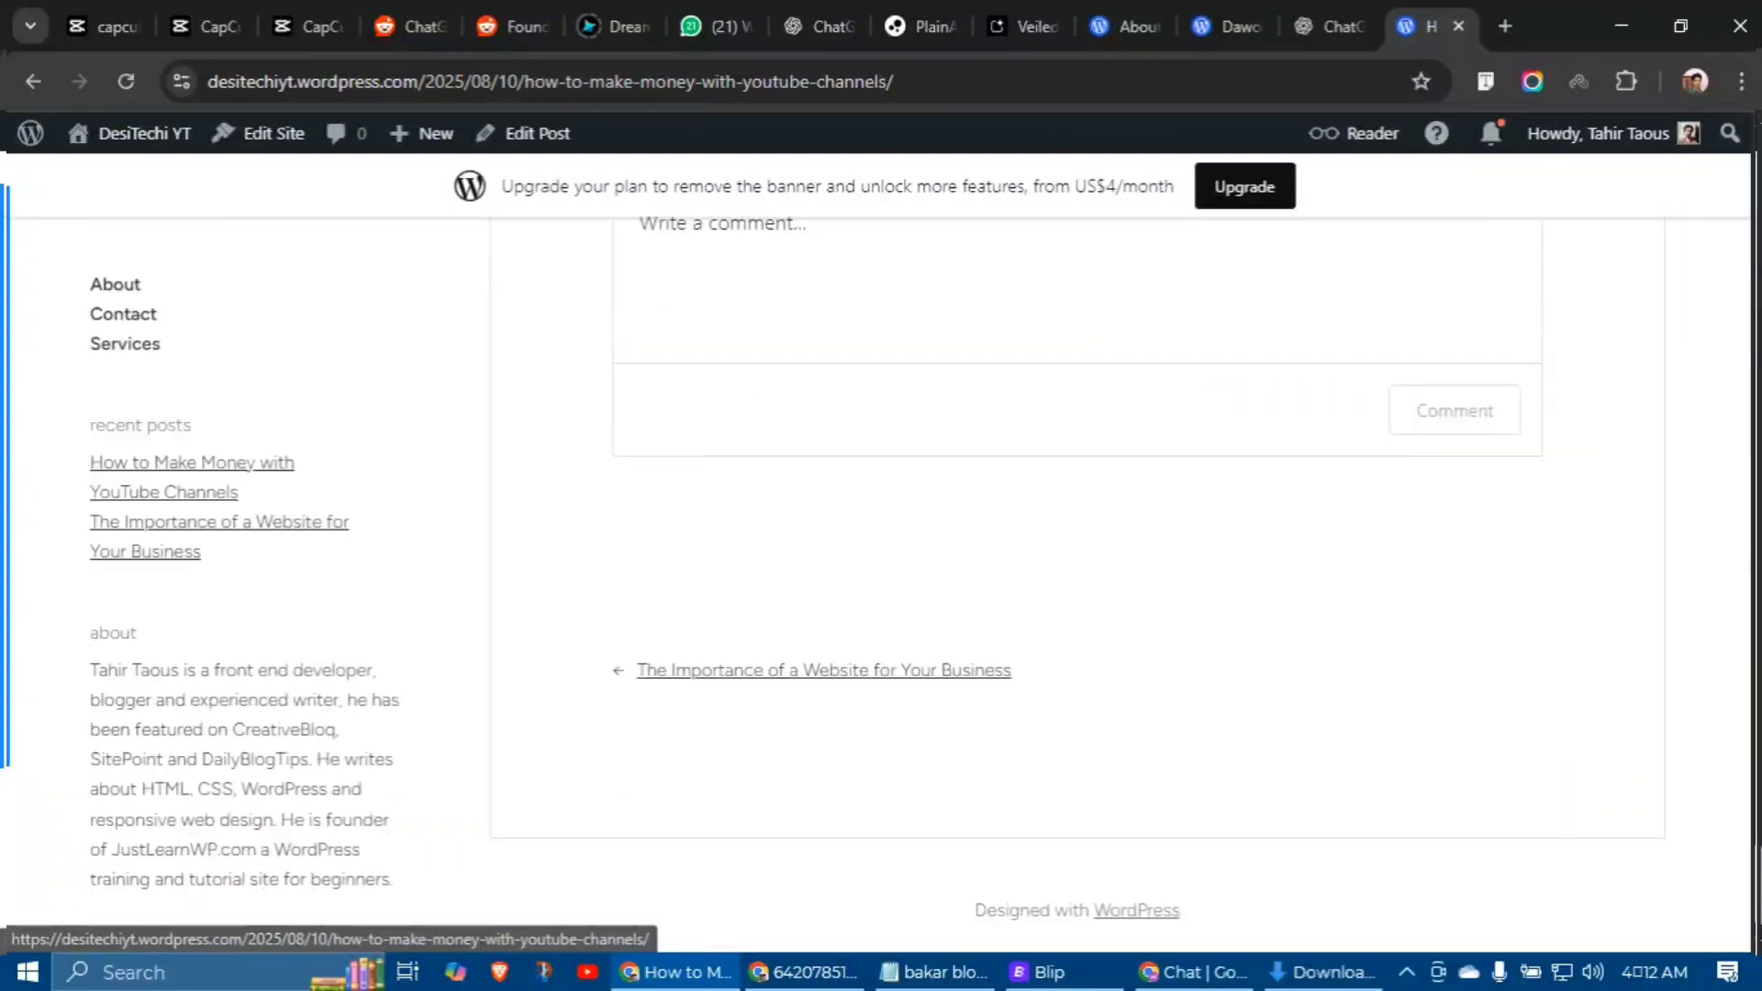
pyautogui.scroll(15, 1077, 584)
pyautogui.scroll(20, 1077, 584)
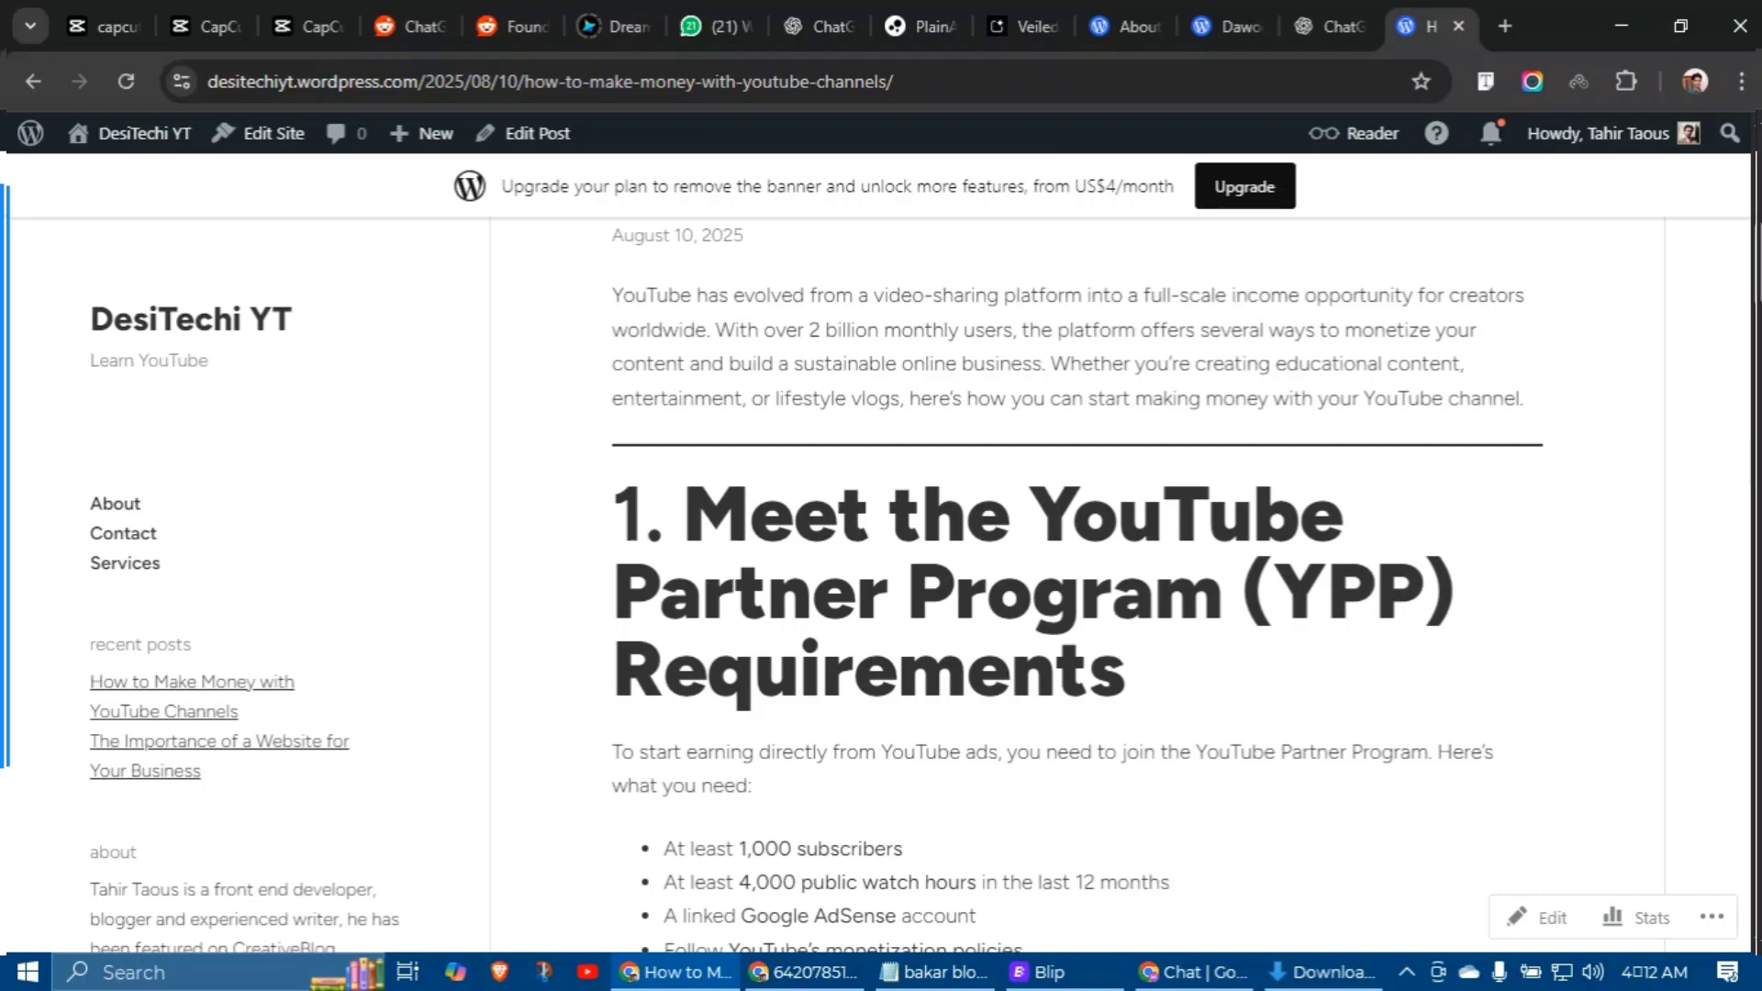
pyautogui.scroll(7, 1077, 583)
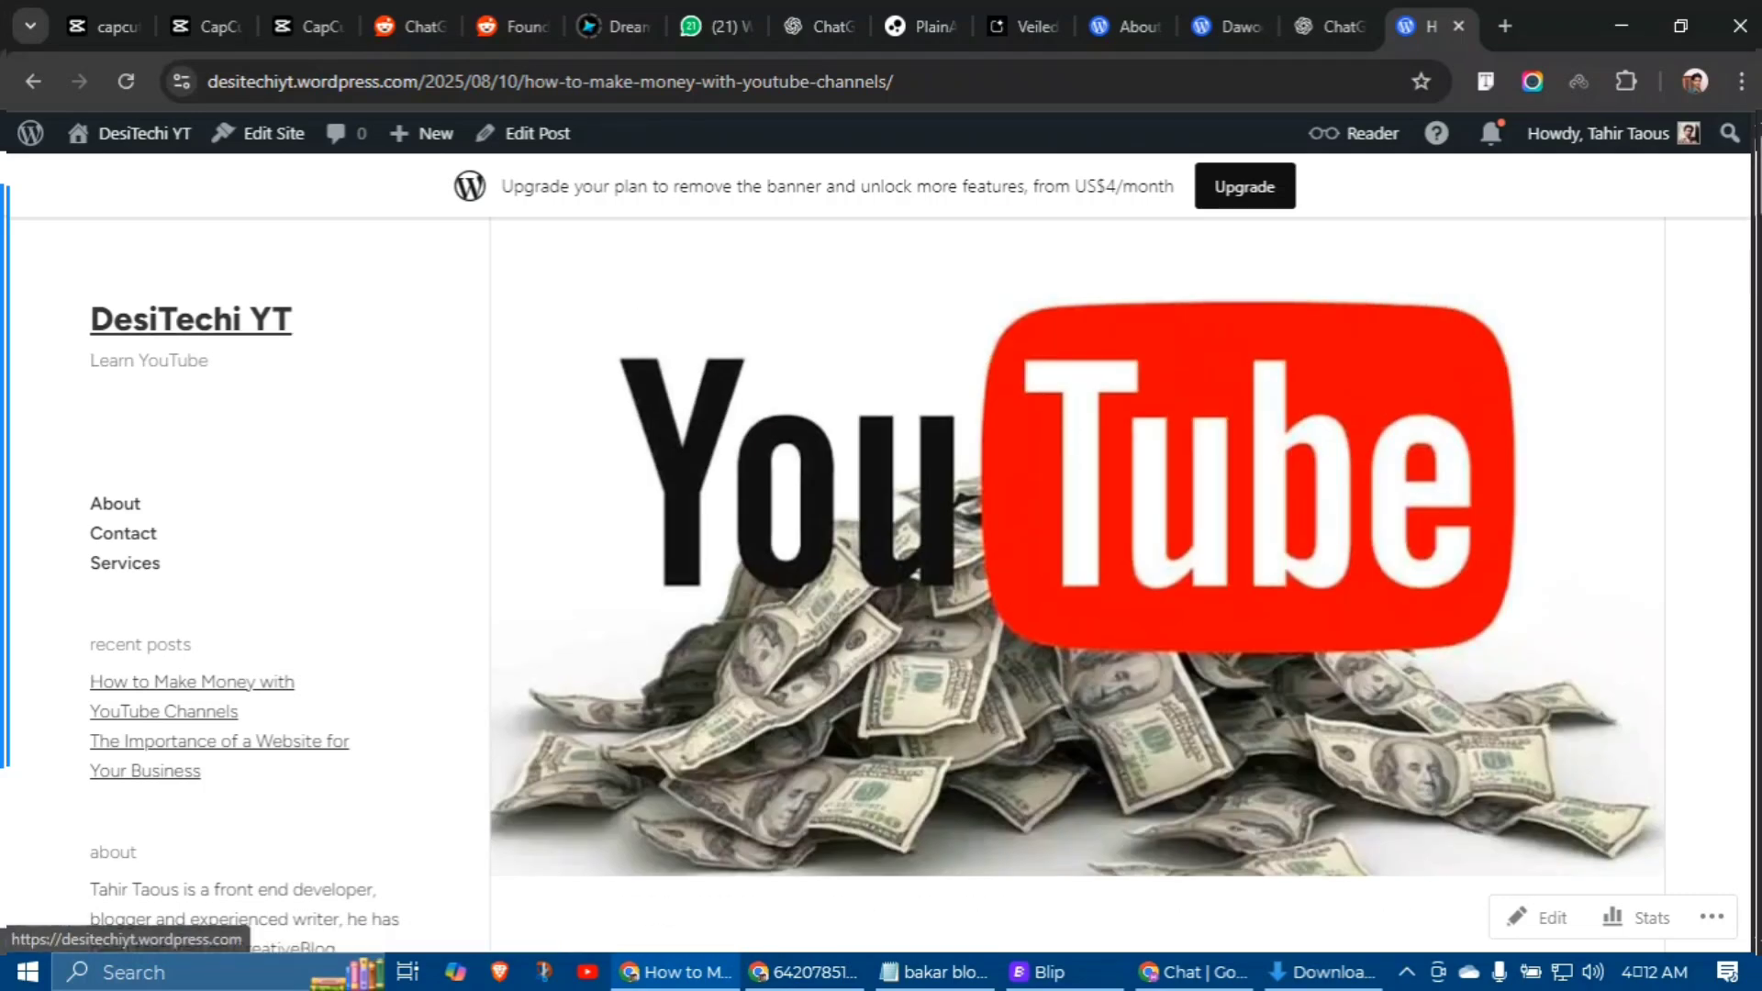
pyautogui.moveTo(137, 133)
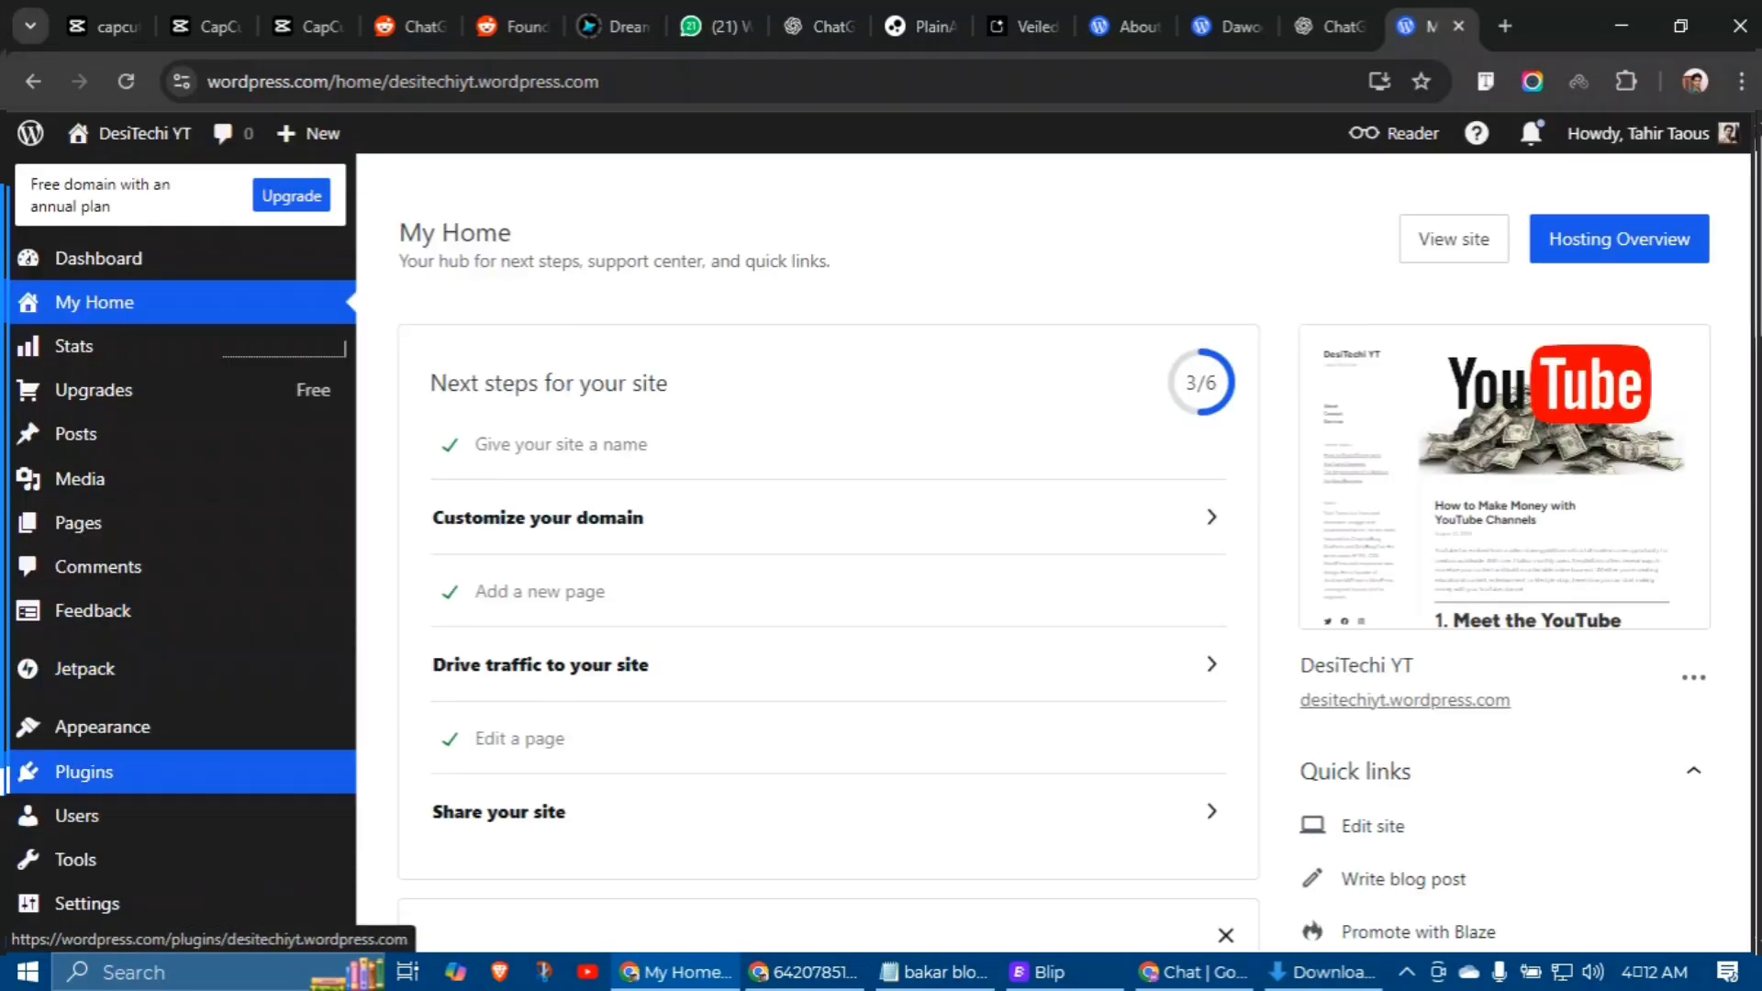
# Step: Open the themes gallery and filter it to free themes
pyautogui.moveTo(101, 725)
pyautogui.click(445, 720)
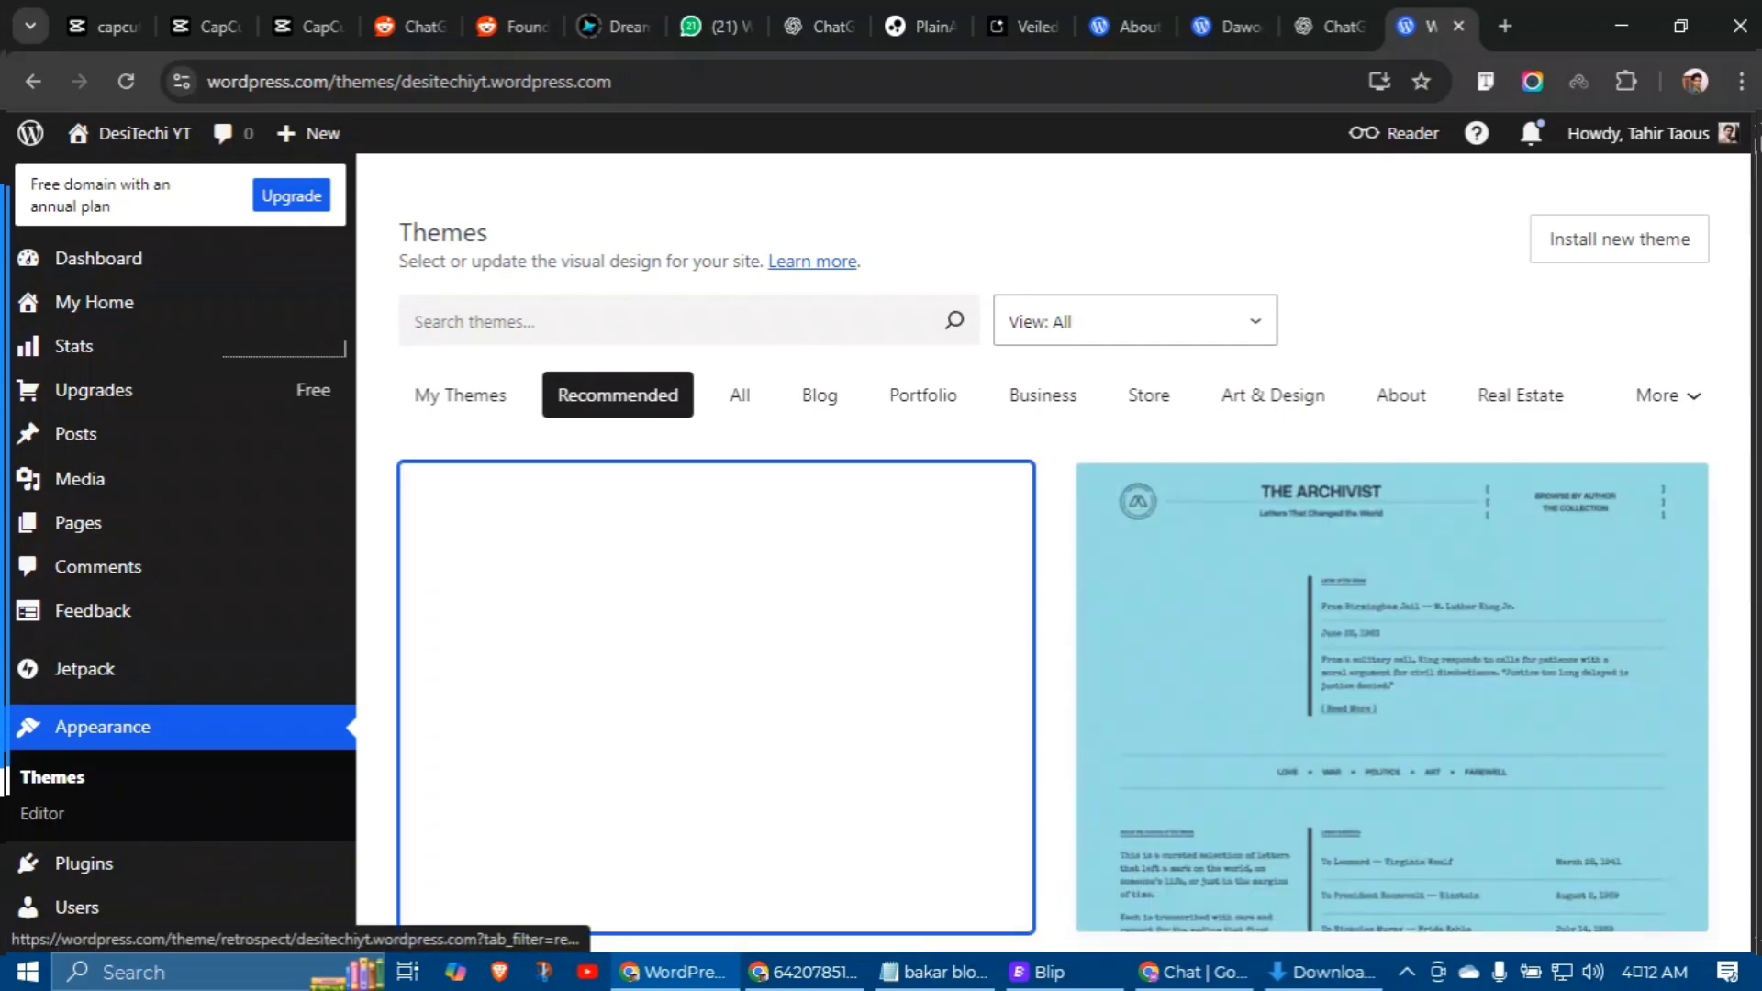
pyautogui.scroll(-10, 1046, 642)
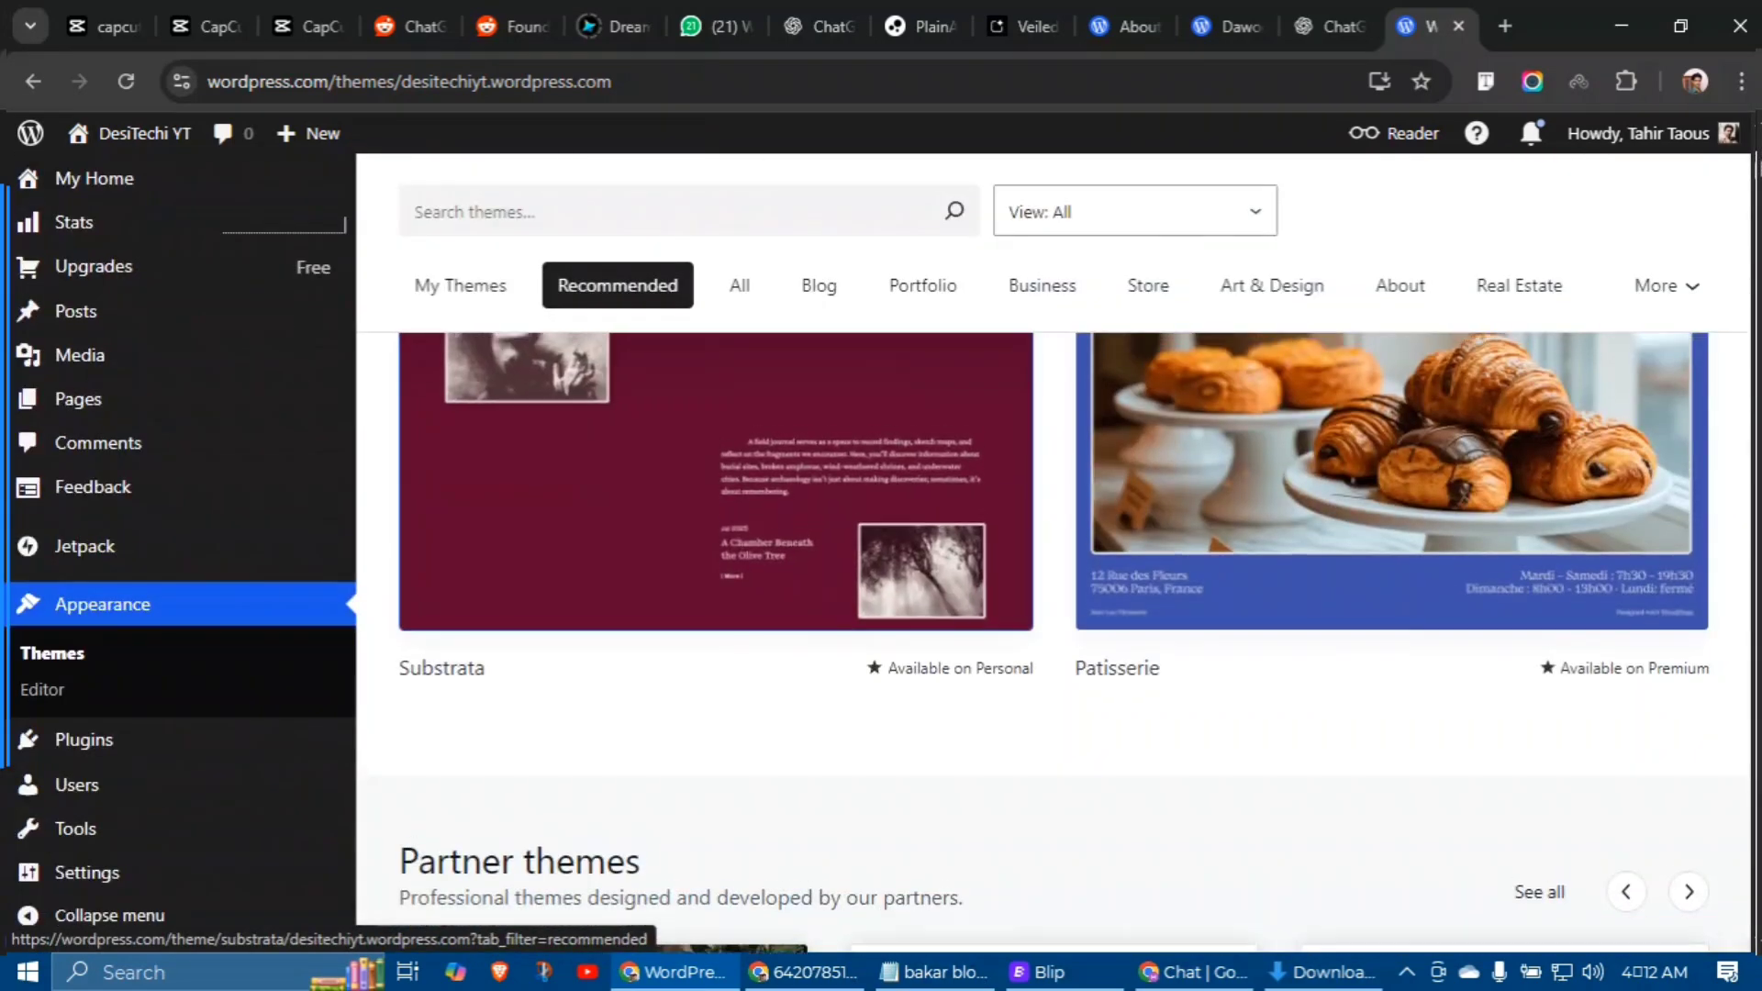
pyautogui.scroll(4, 1046, 643)
pyautogui.scroll(7, 716, 688)
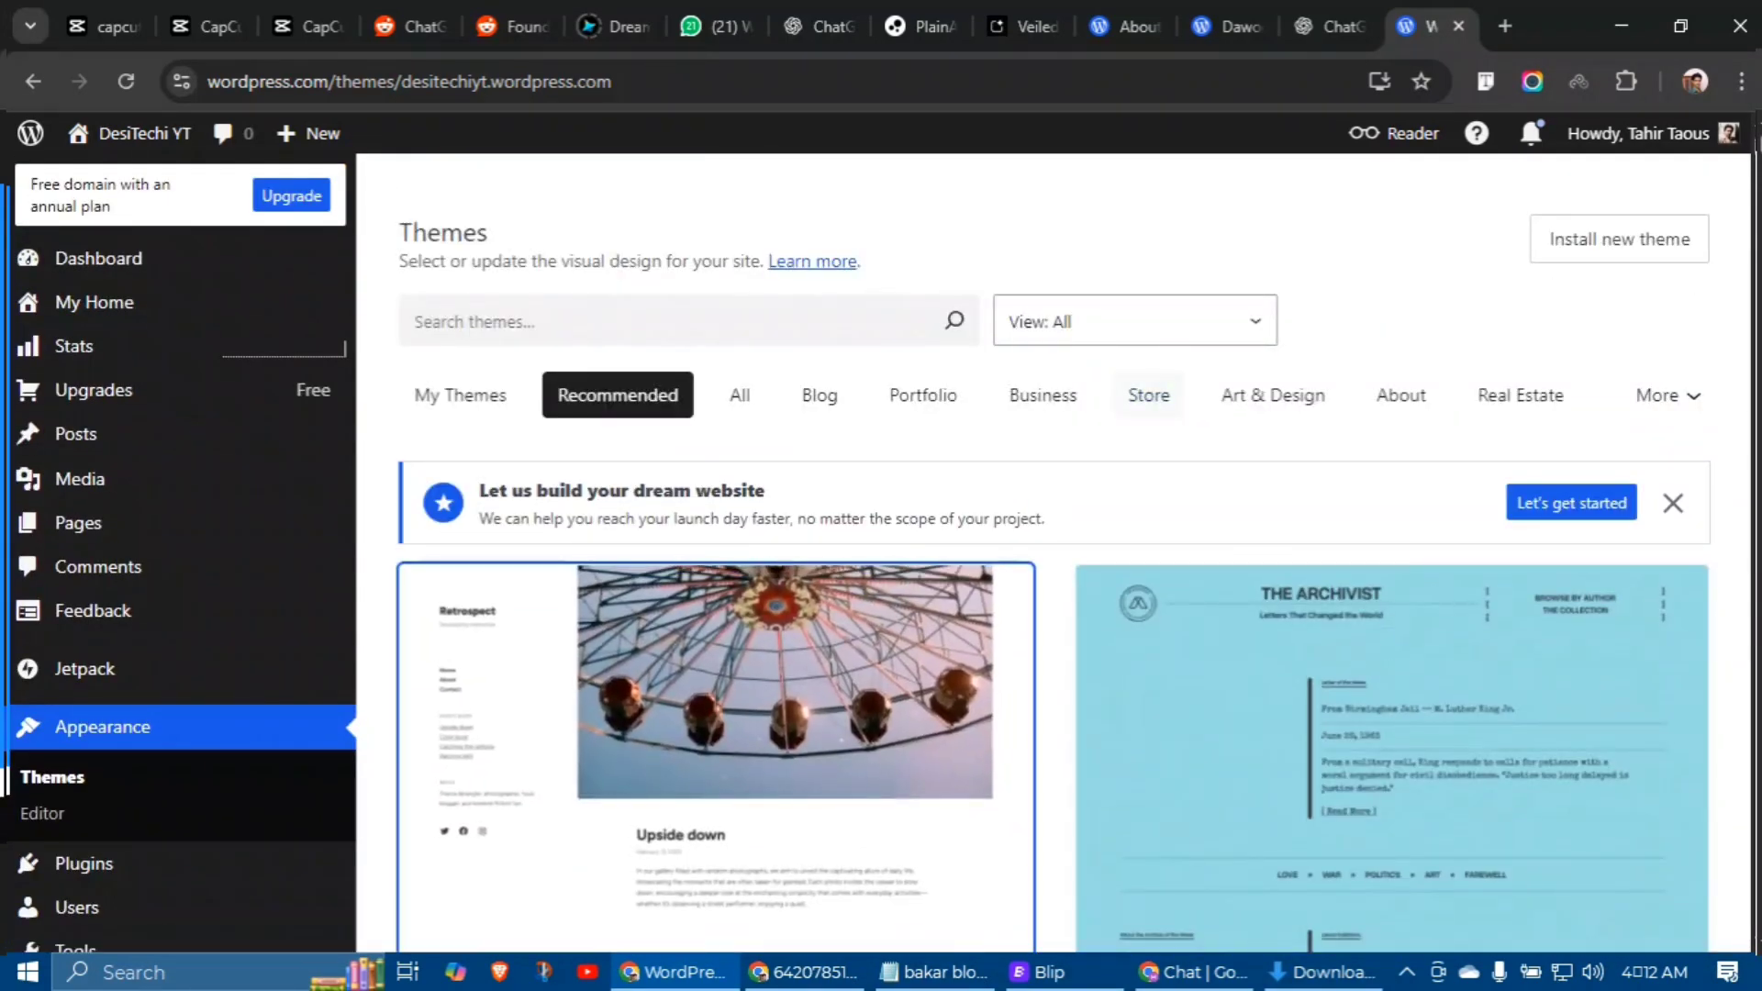
pyautogui.click(1144, 319)
pyautogui.click(1028, 442)
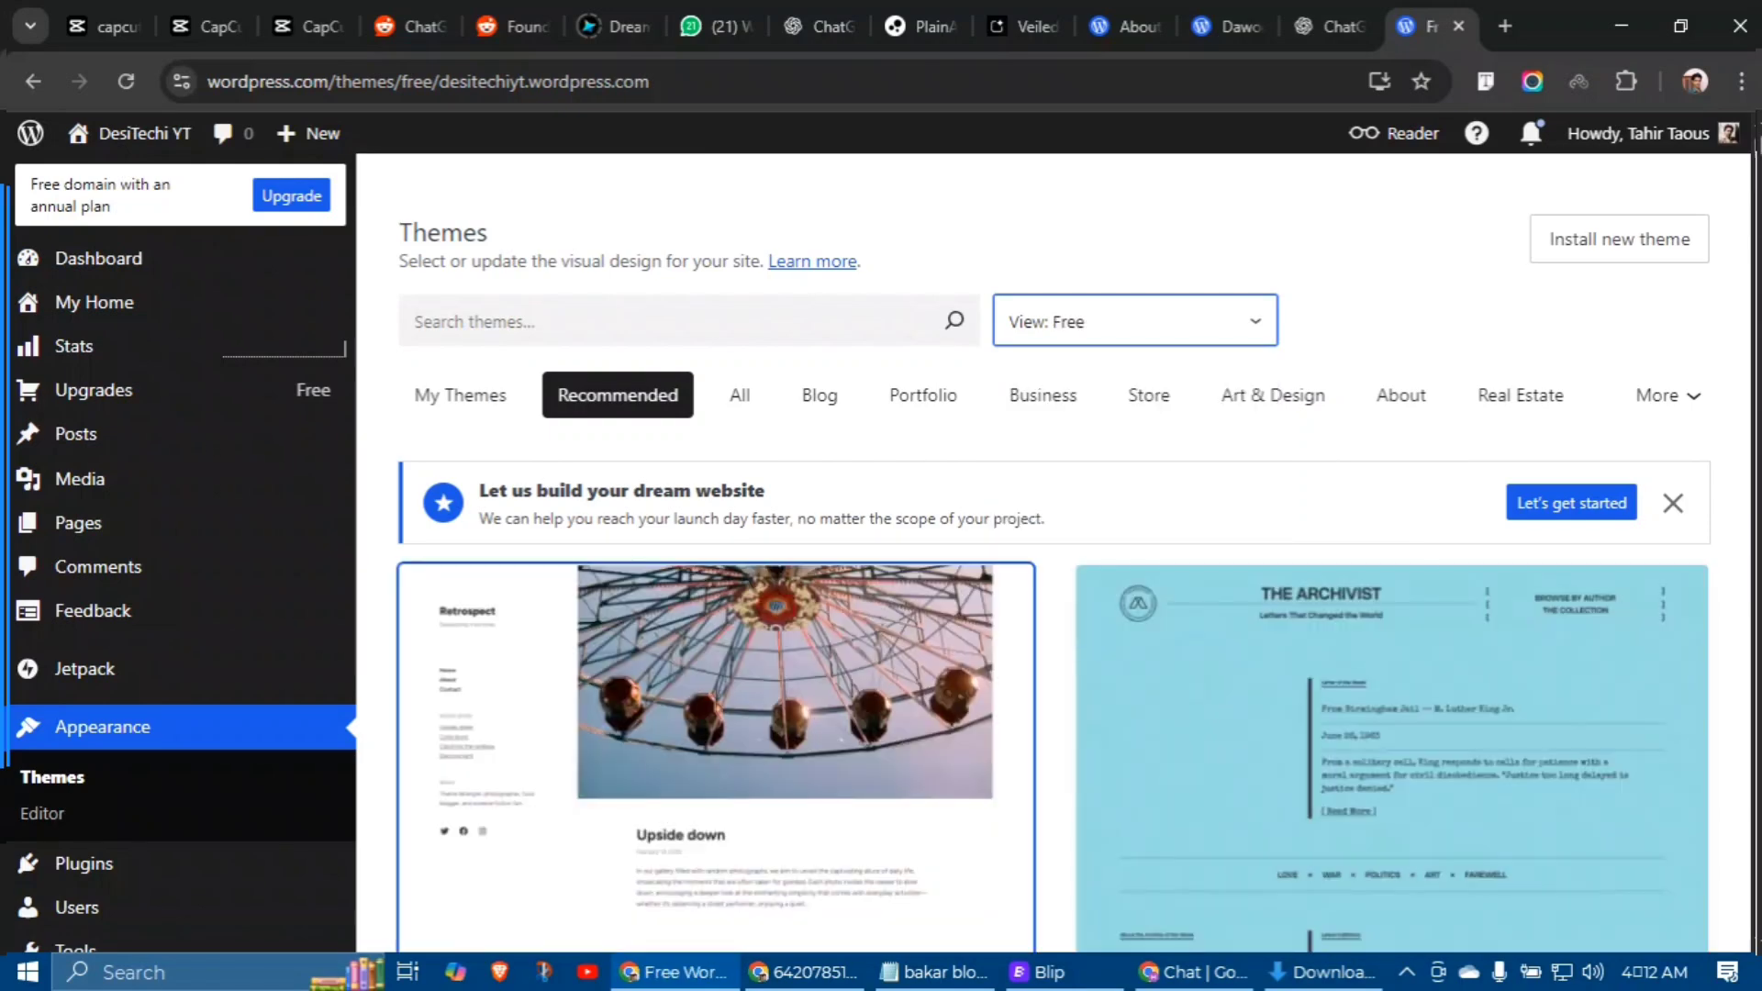
# Step: Narrow the list to Business themes and open the Creatio 2 theme's details
pyautogui.scroll(-2, 1053, 551)
pyautogui.scroll(-10, 1391, 514)
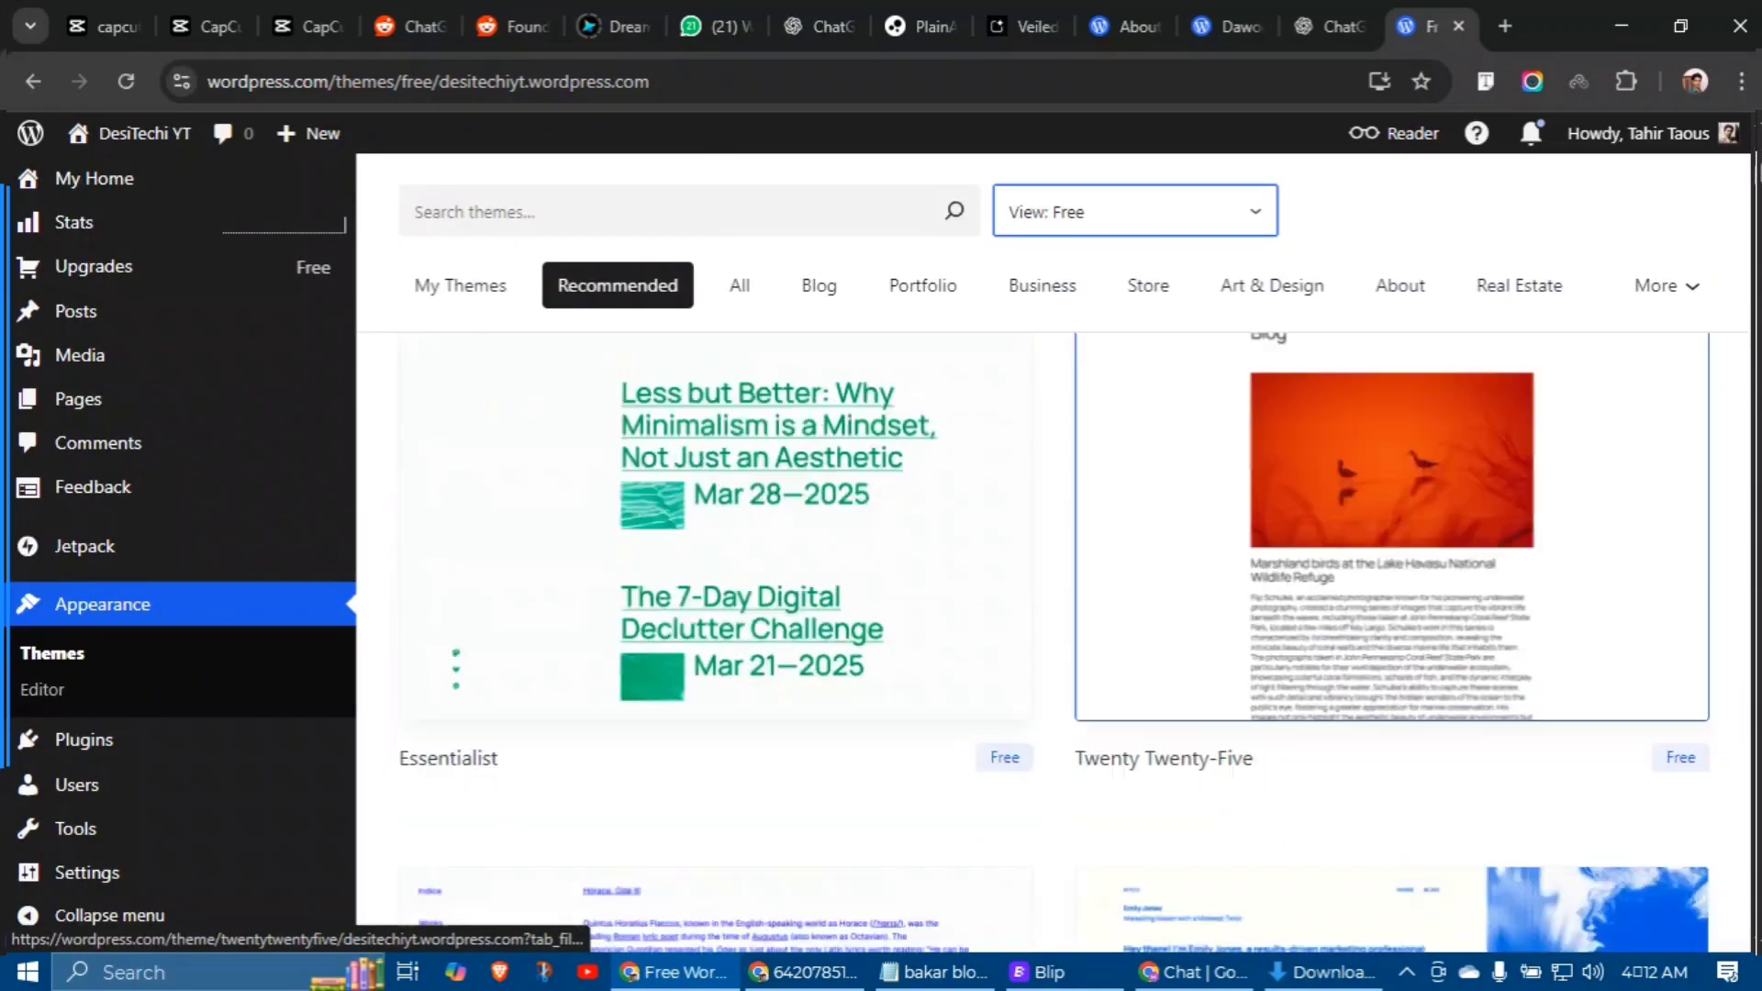
pyautogui.scroll(-15, 1391, 514)
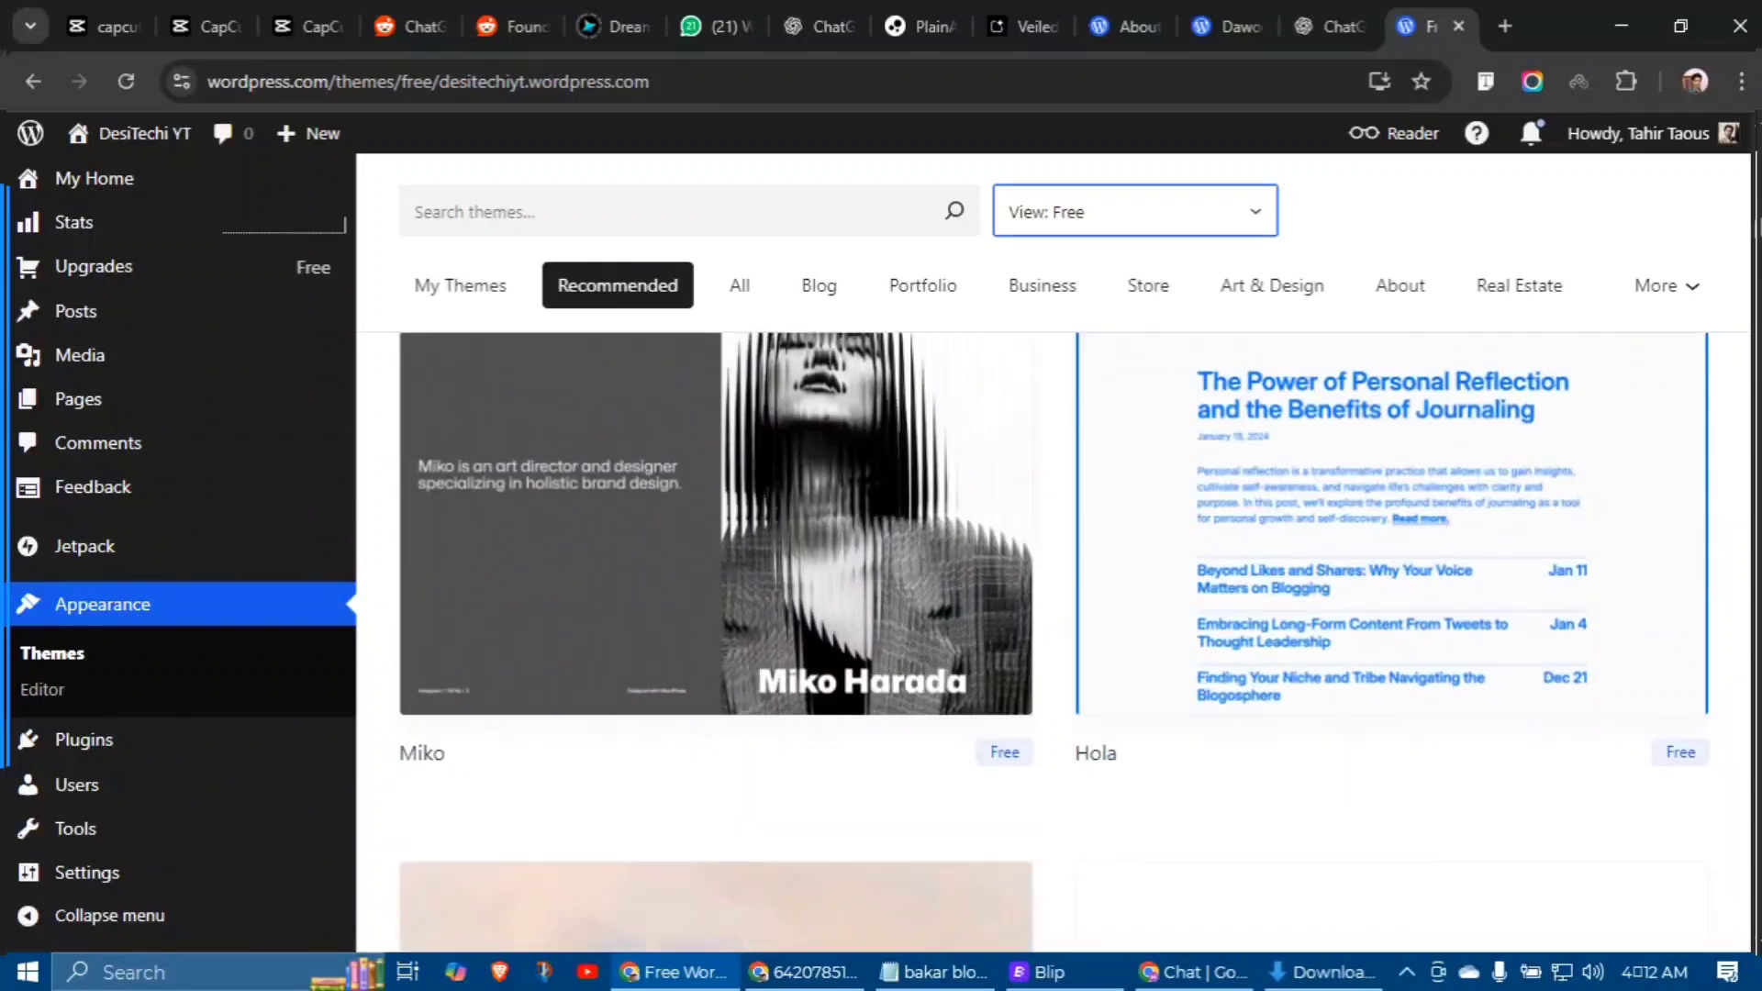
pyautogui.scroll(-7, 1391, 513)
pyautogui.scroll(20, 1391, 514)
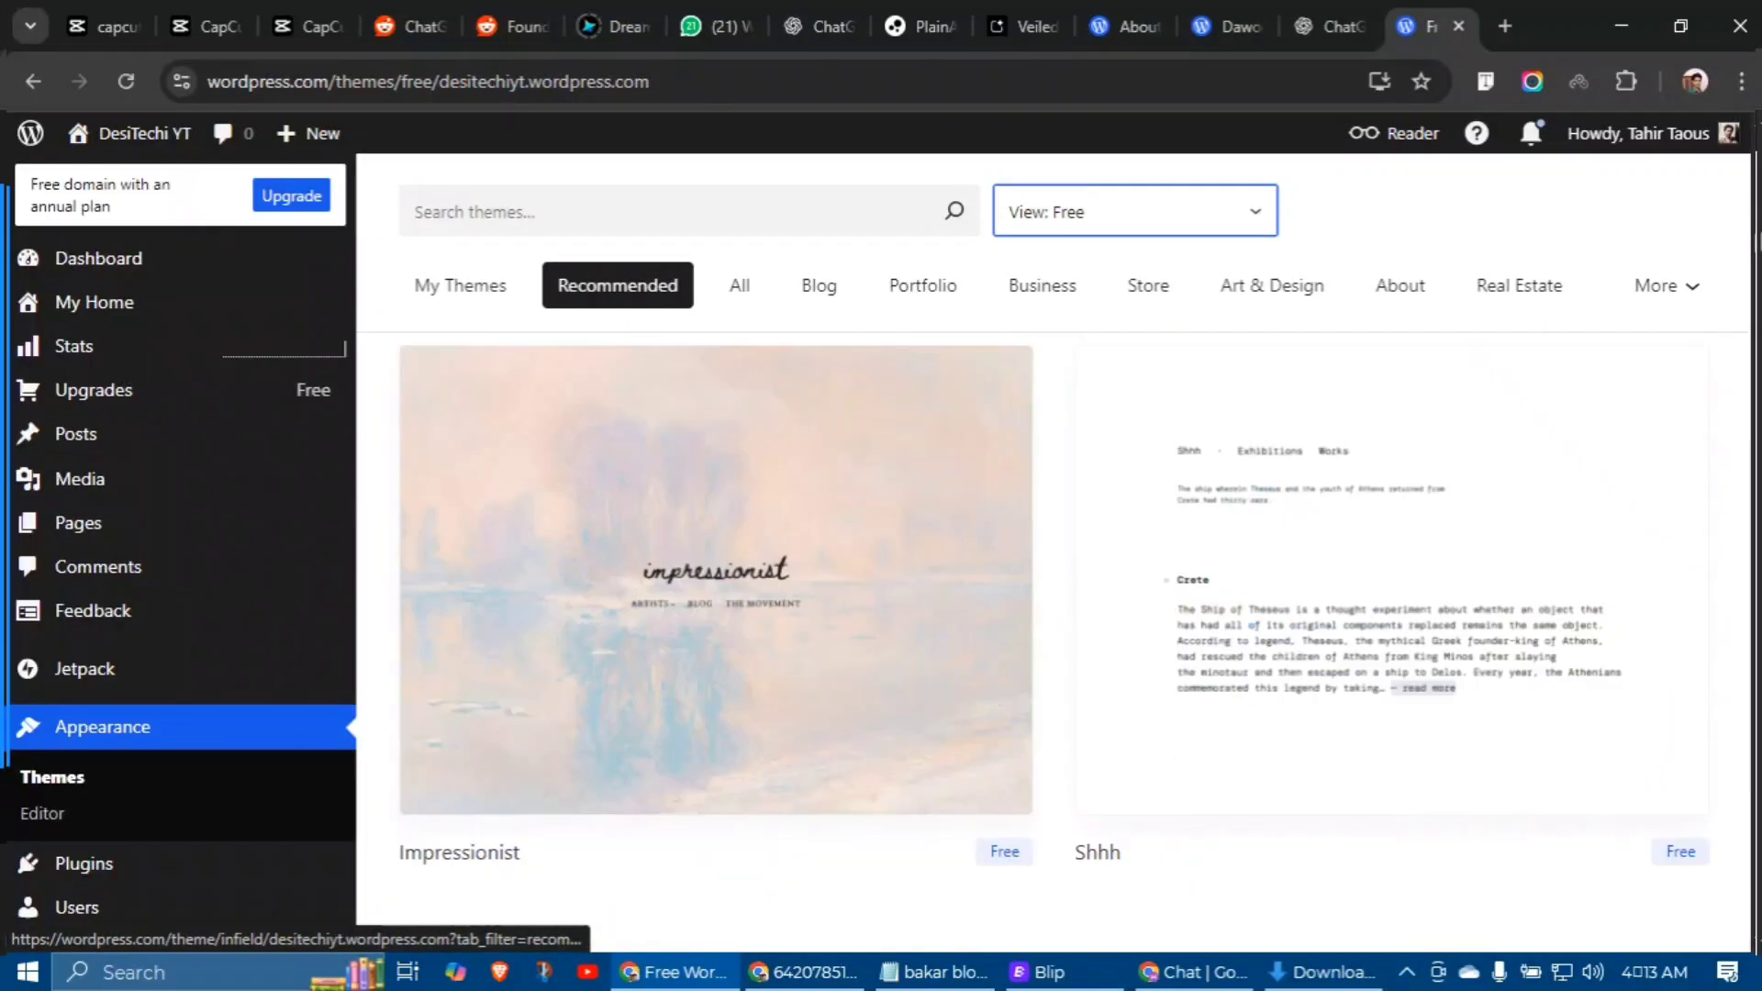
pyautogui.scroll(4, 1391, 514)
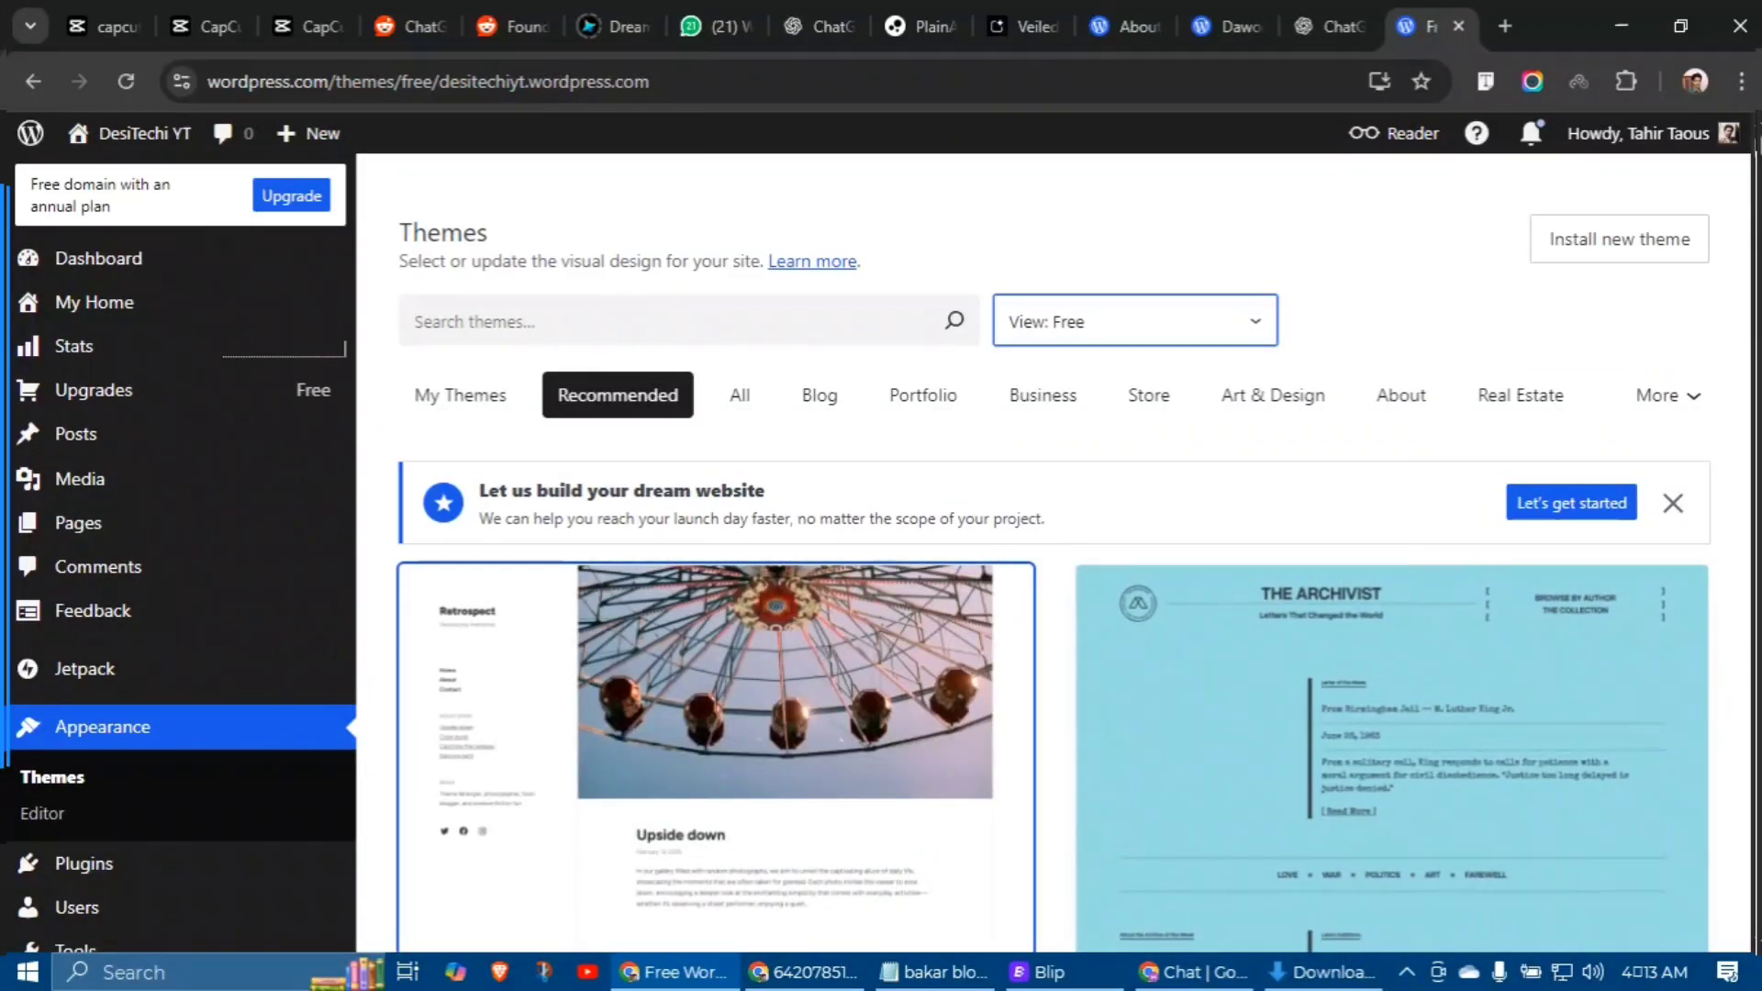
pyautogui.click(1035, 393)
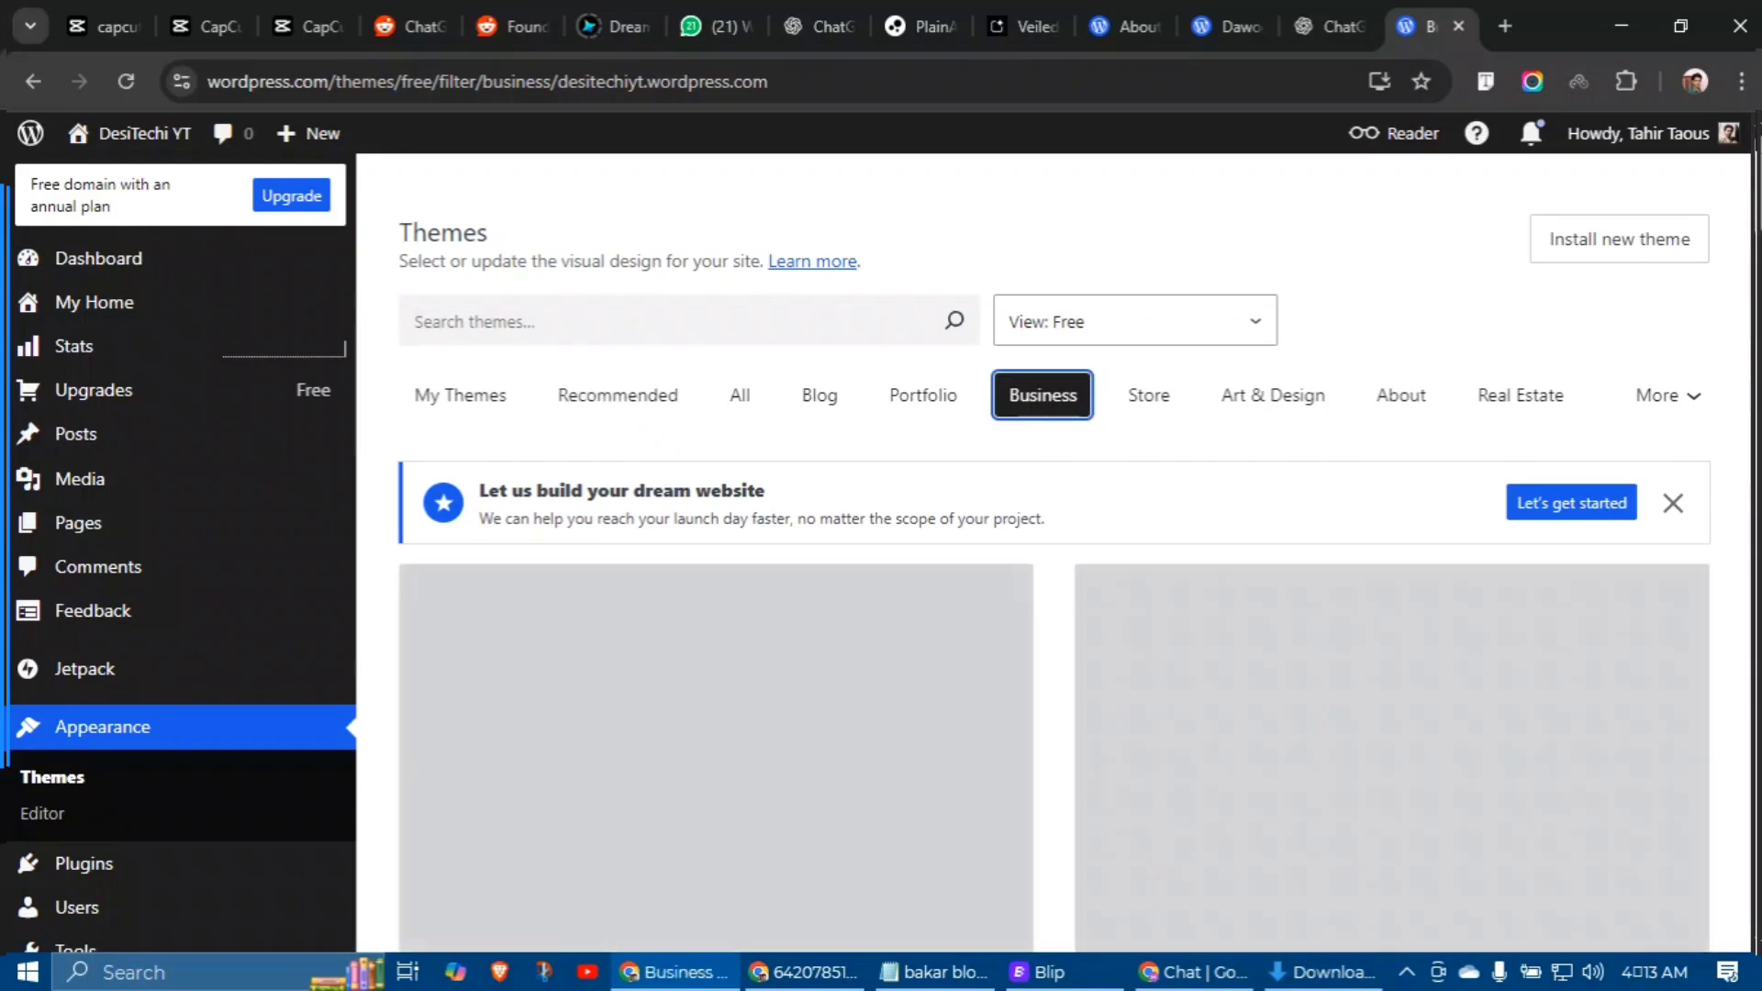
pyautogui.scroll(-10, 1391, 514)
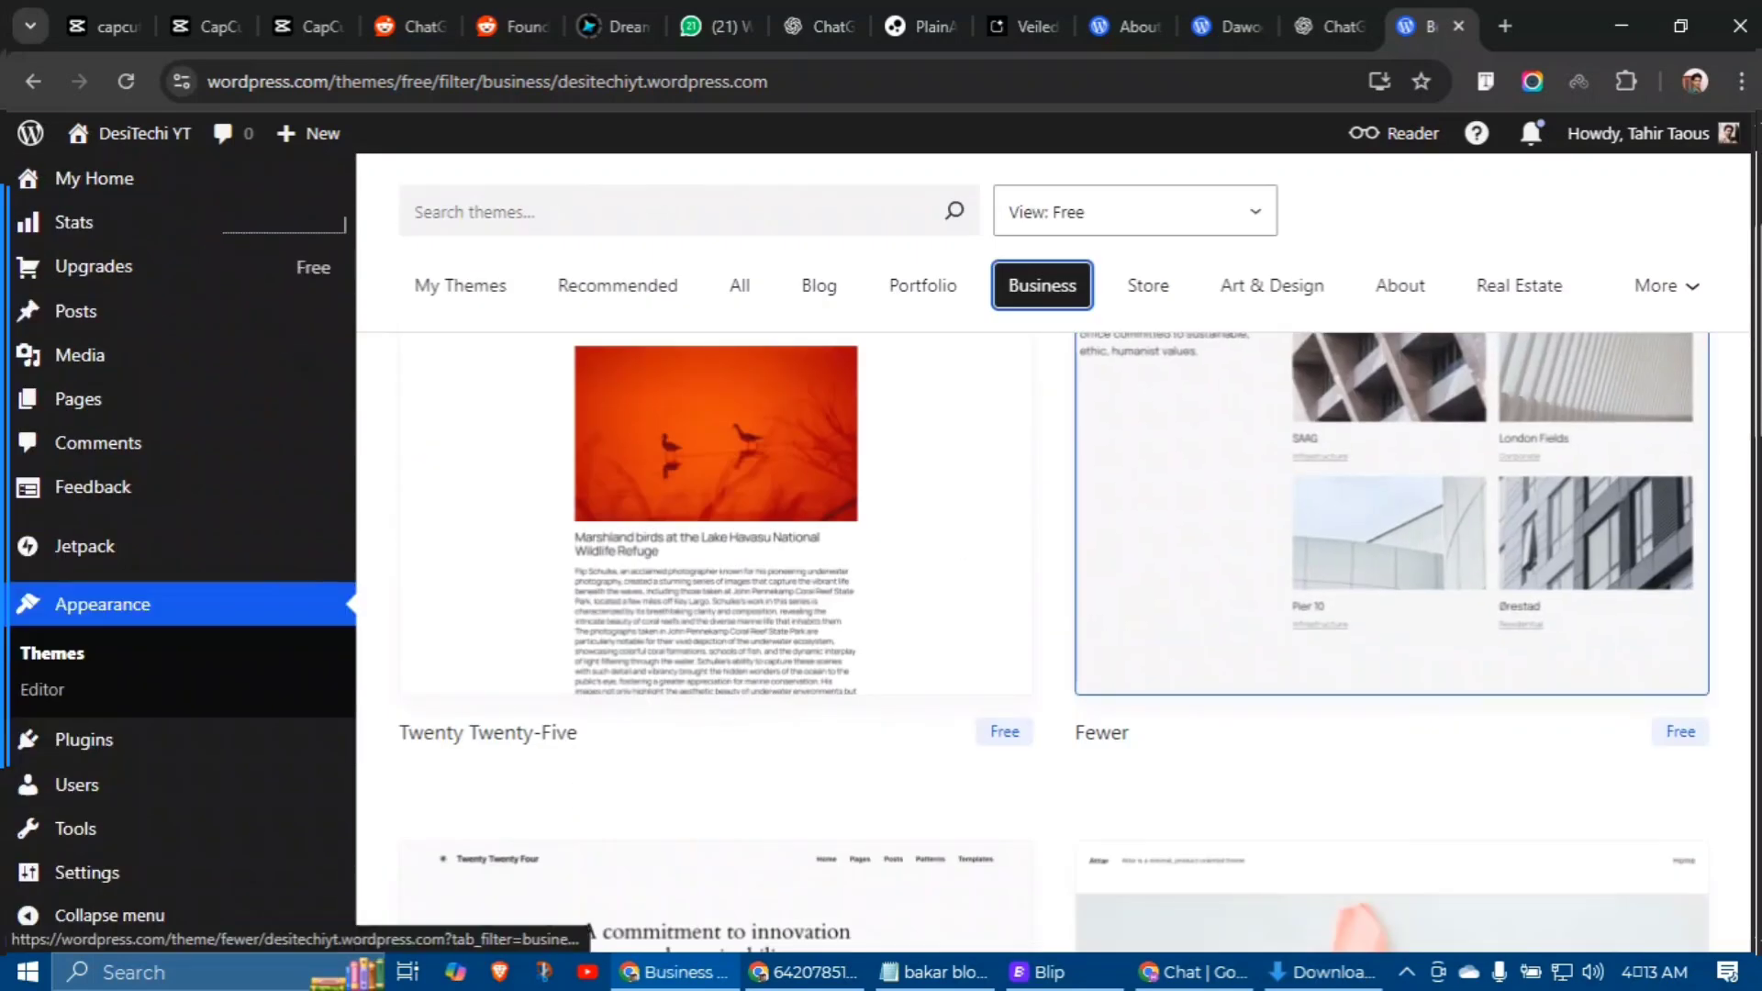
pyautogui.scroll(-5, 716, 551)
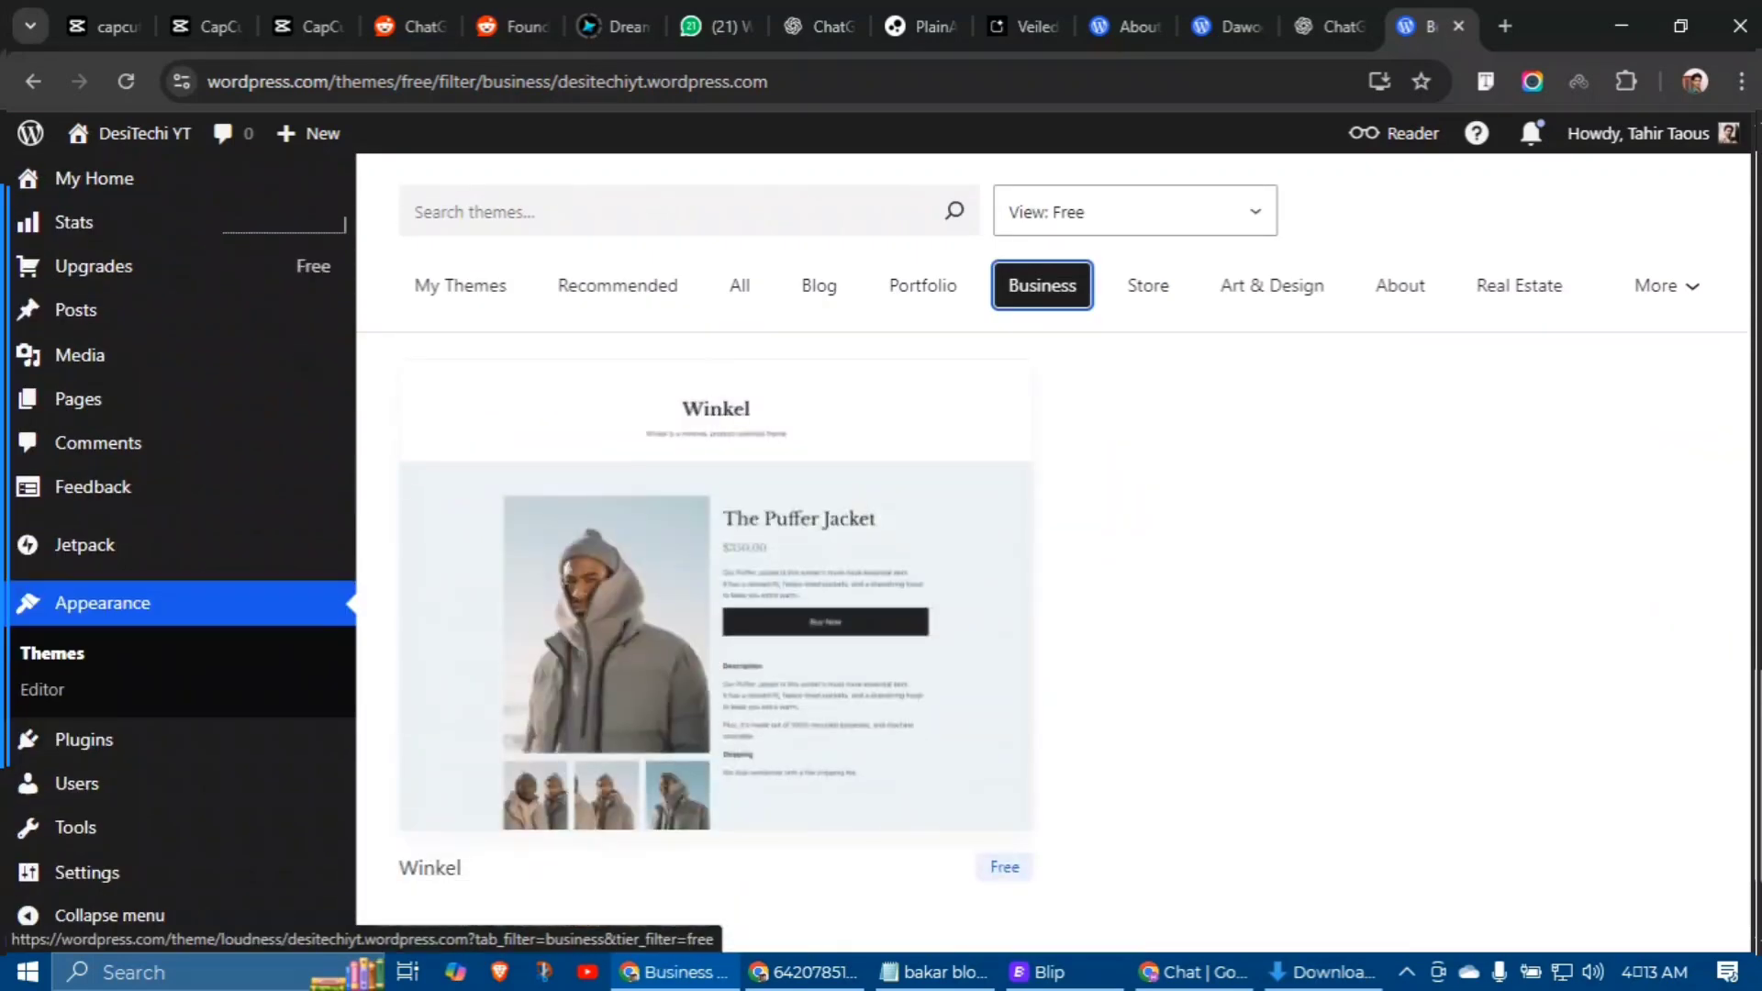
pyautogui.scroll(3, 716, 551)
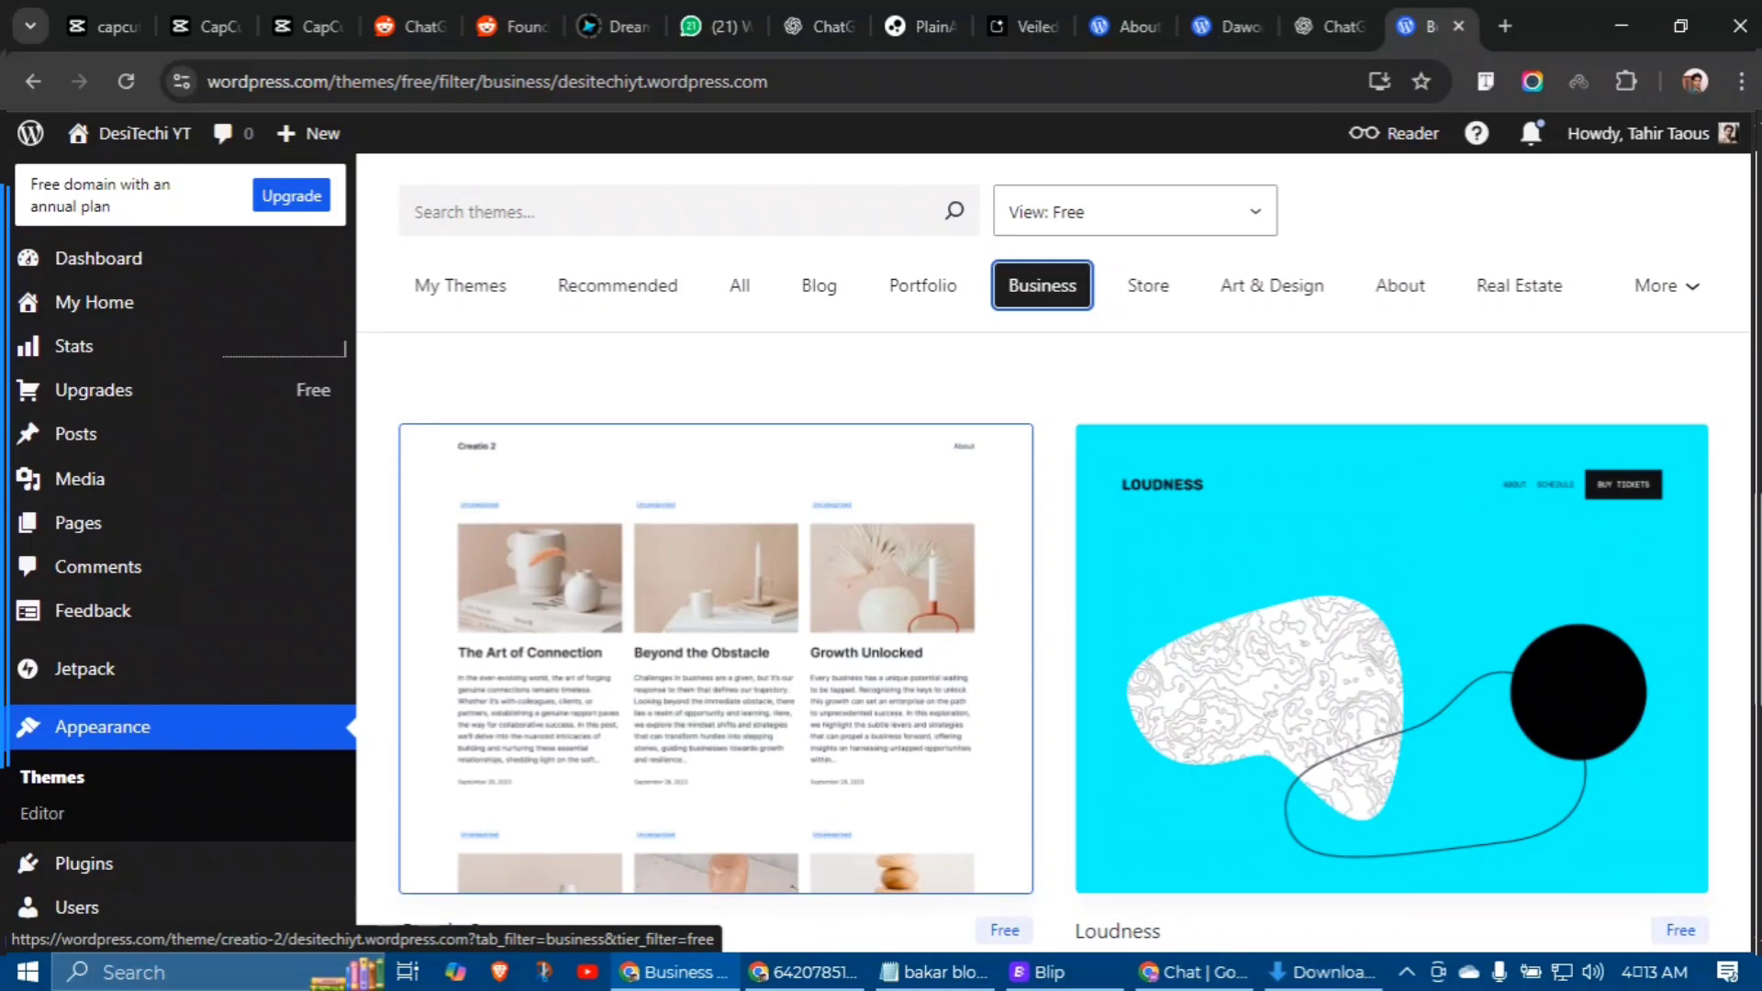
pyautogui.click(702, 581)
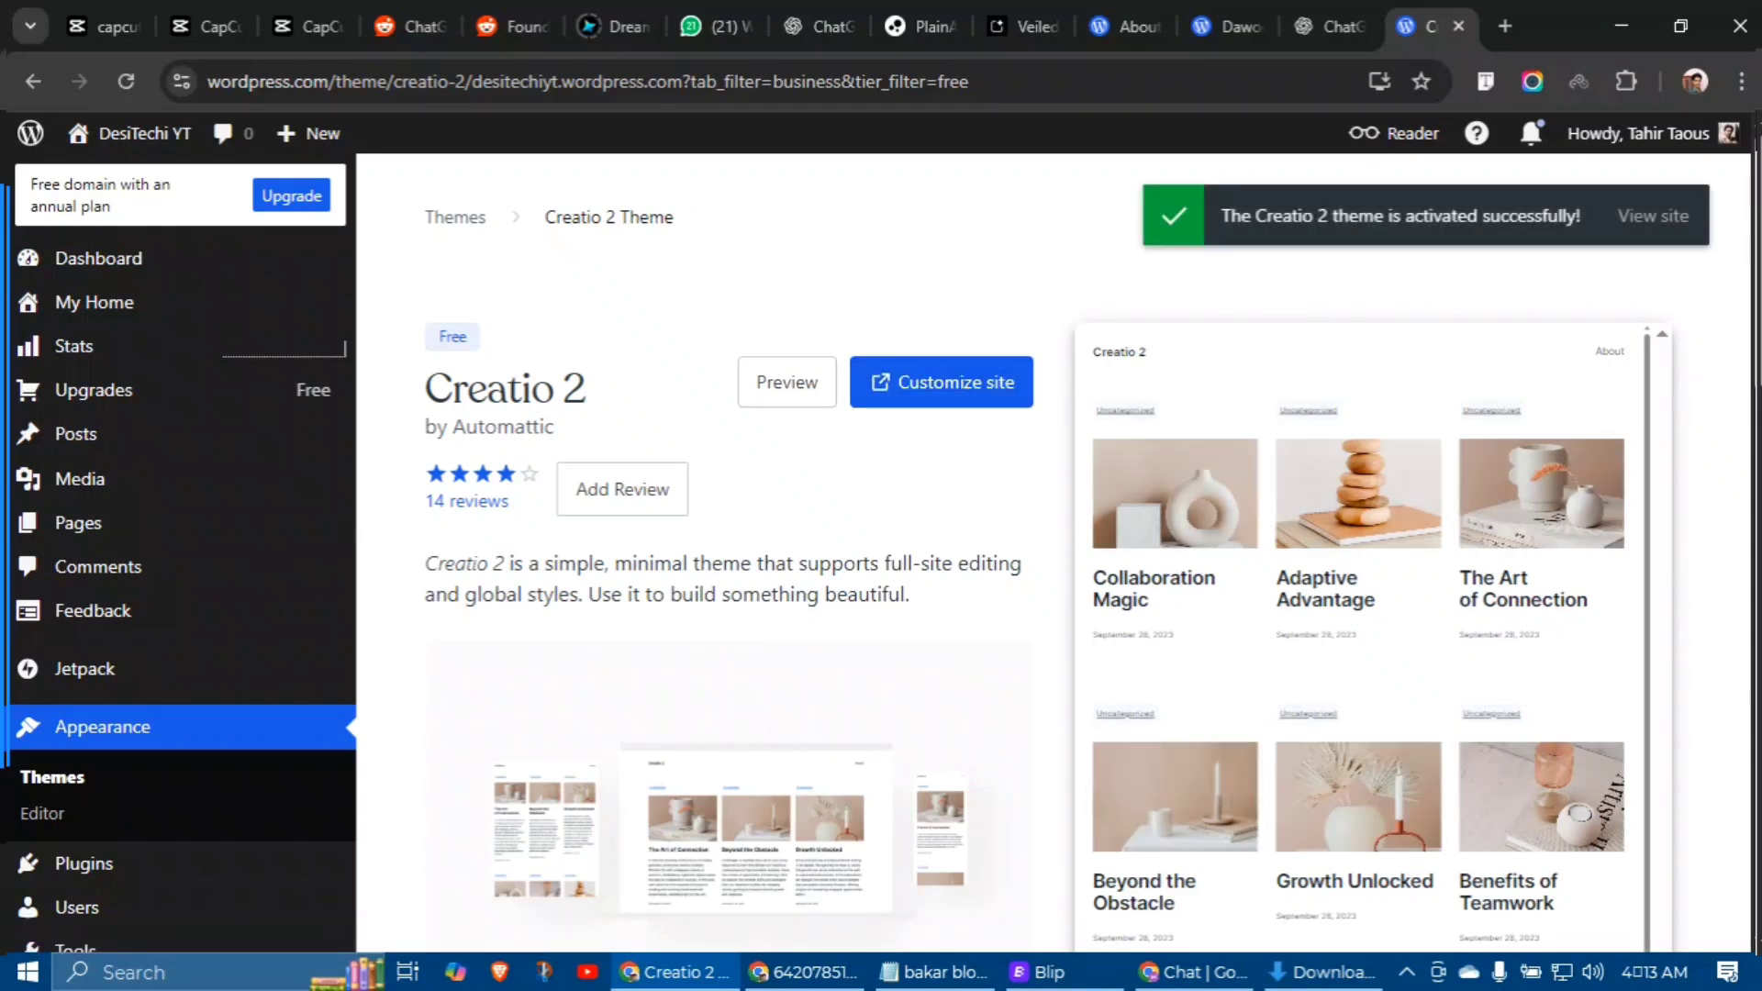
# Step: View and reload the live blog in the Creatio 2 layout, then return to the theme tab
pyautogui.click(1629, 219)
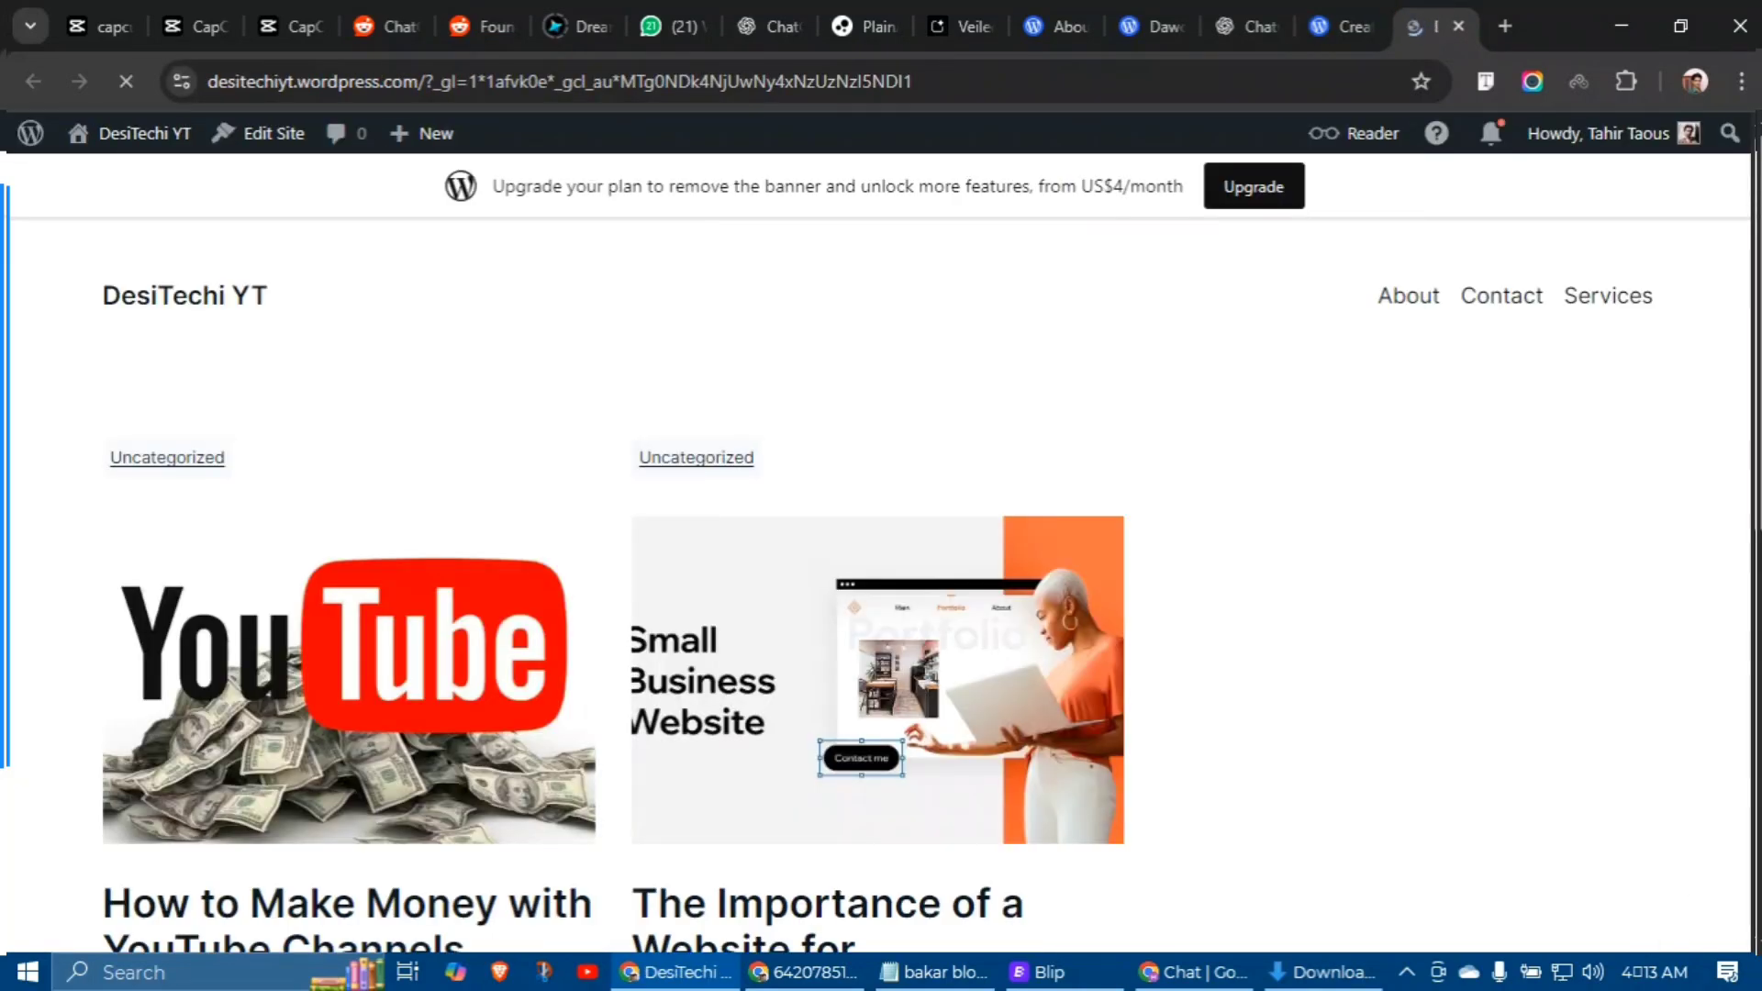
pyautogui.scroll(-10, 881, 550)
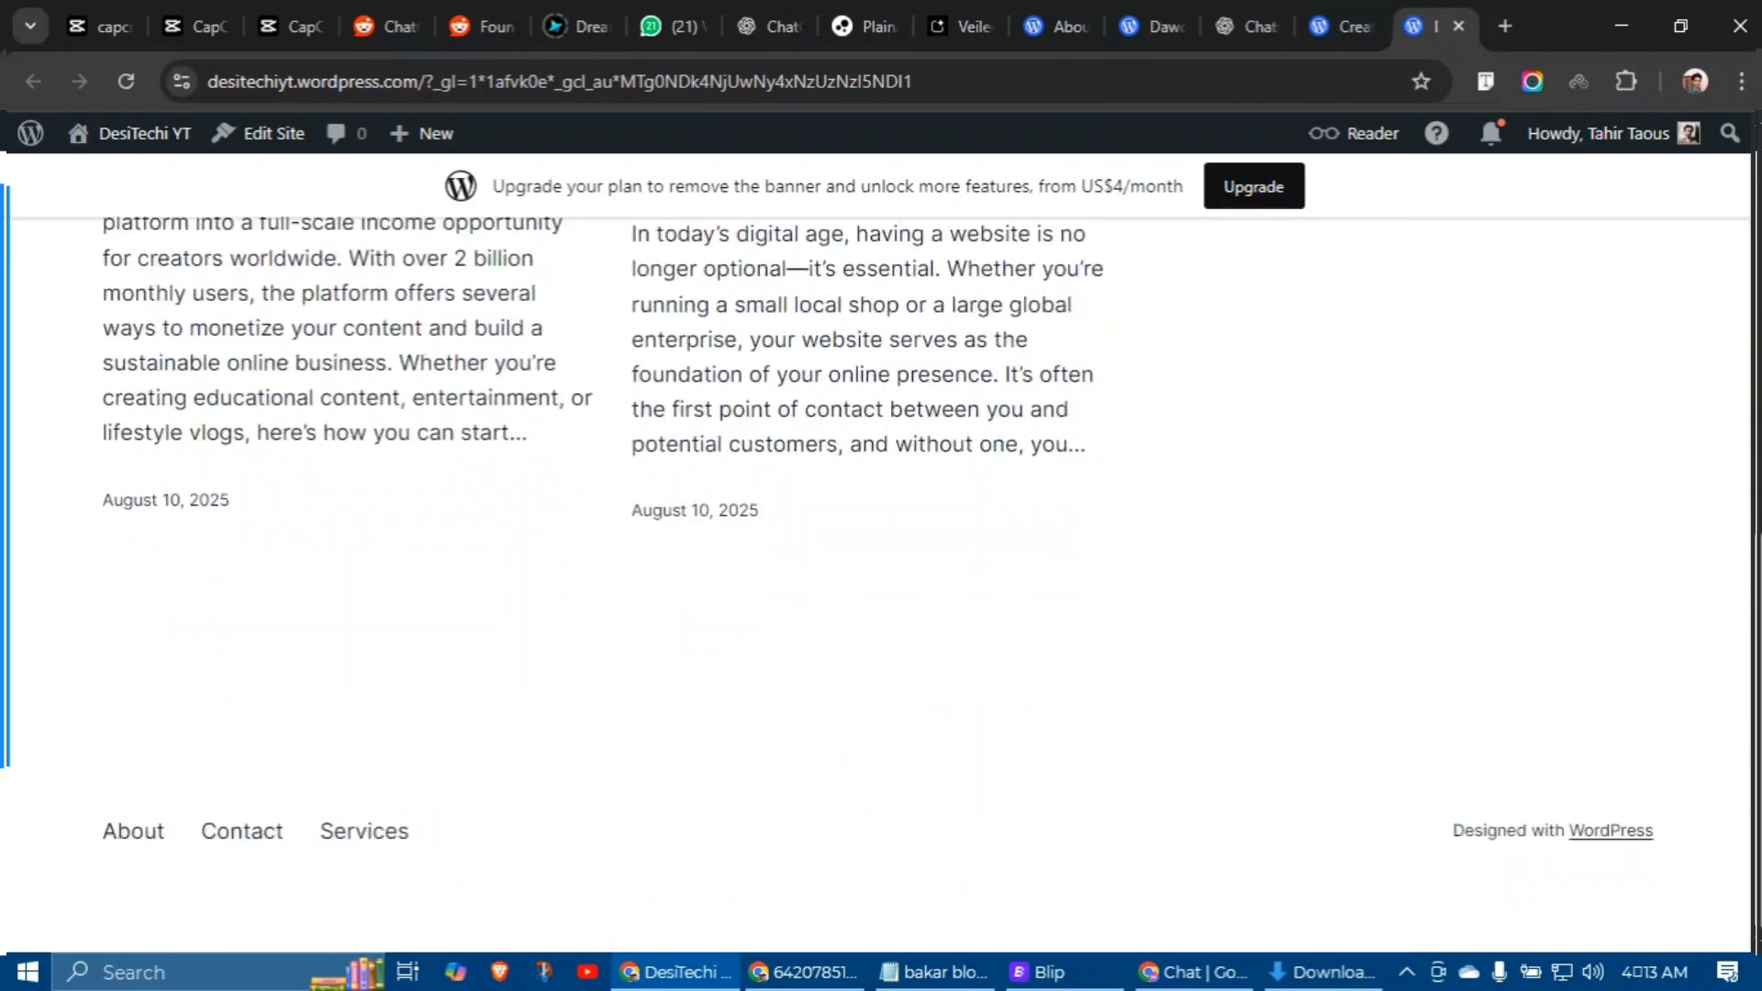
pyautogui.scroll(10, 881, 550)
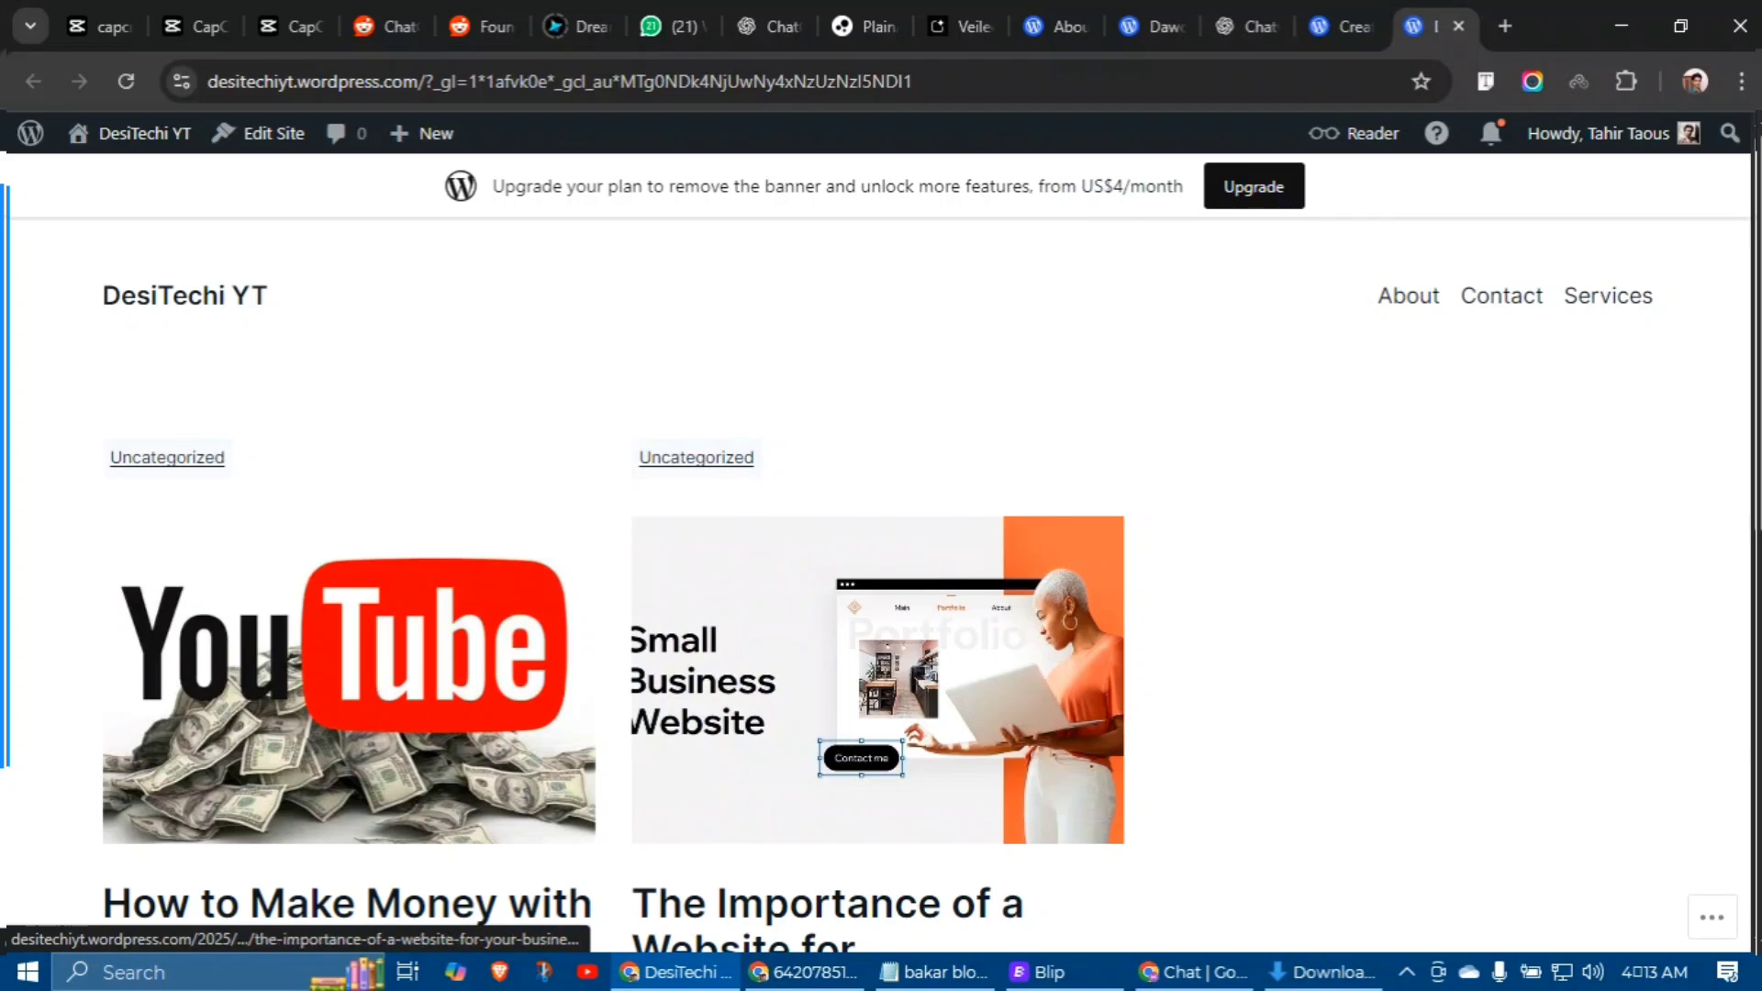
pyautogui.click(126, 80)
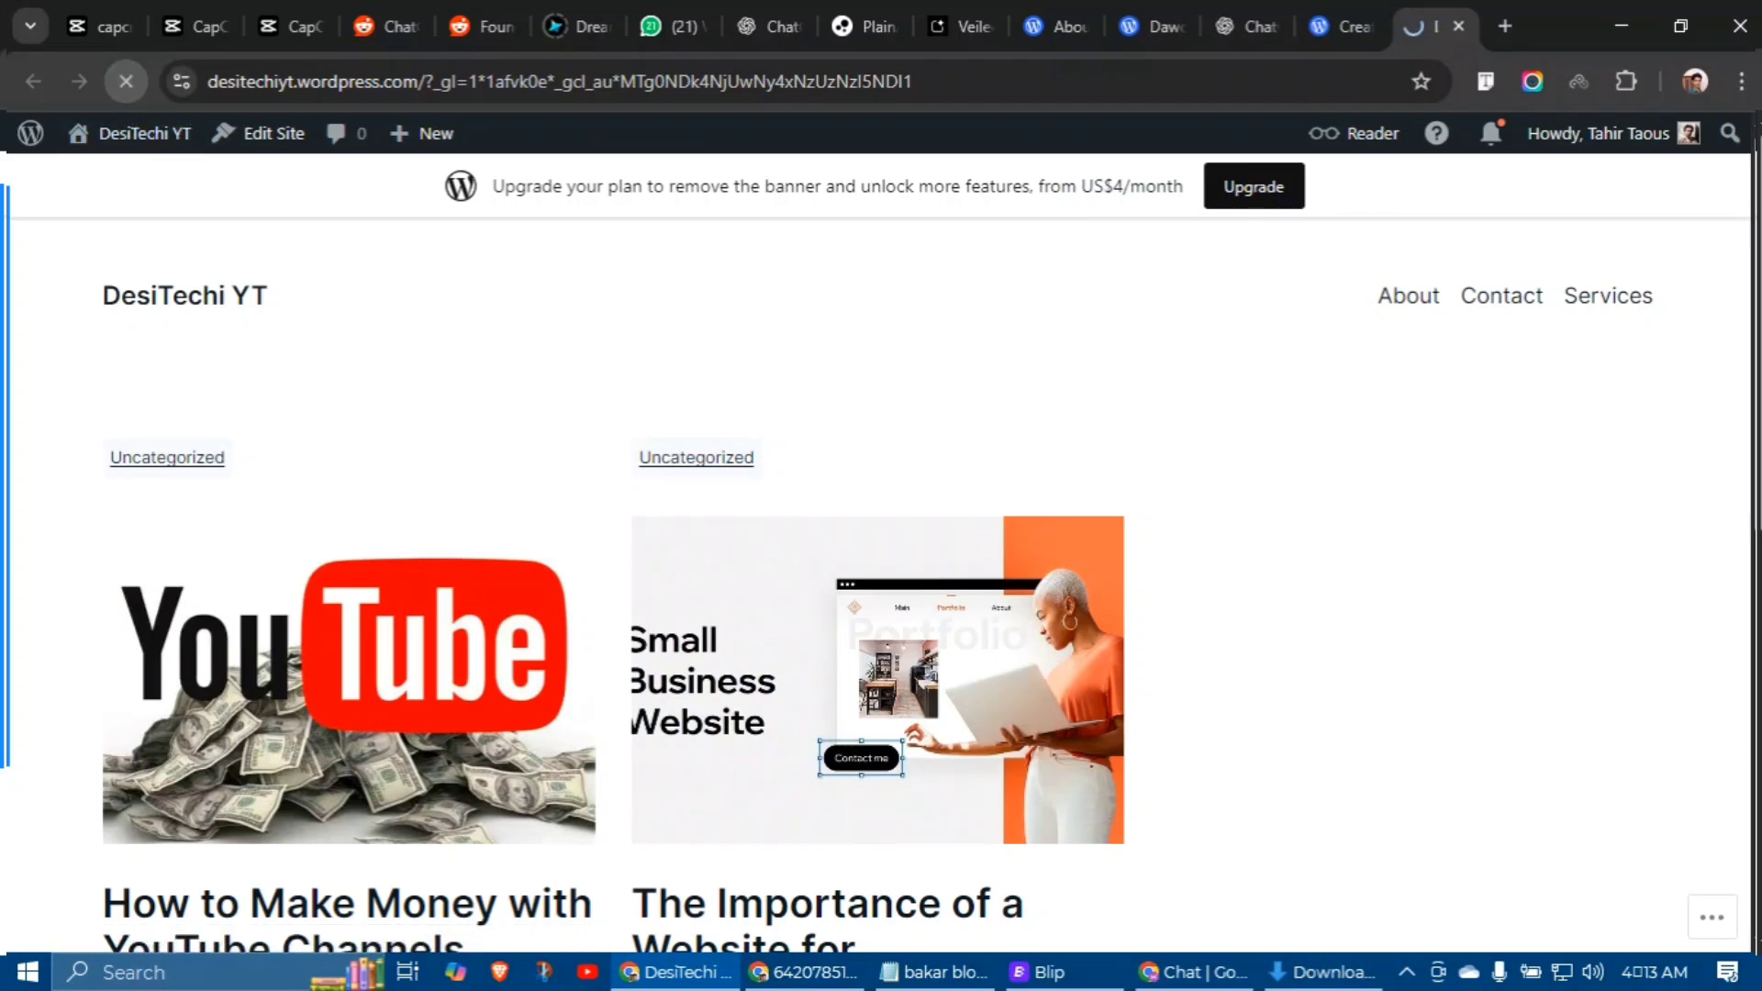
pyautogui.scroll(-10, 880, 550)
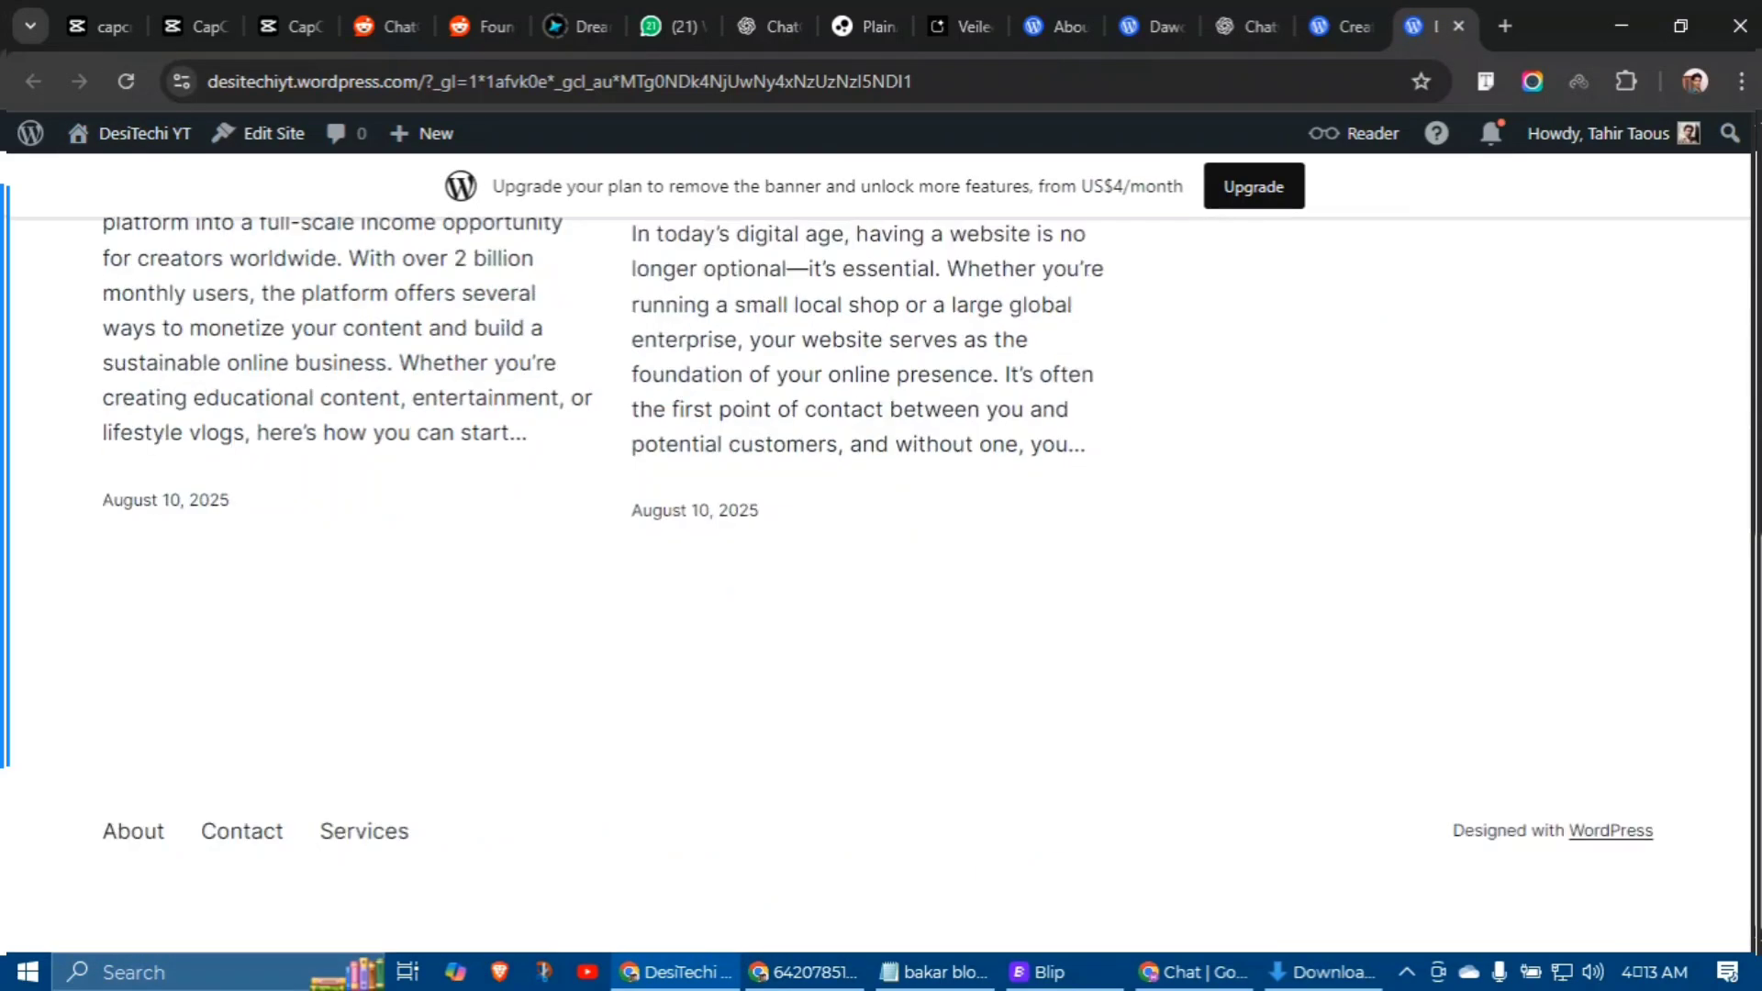
pyautogui.scroll(10, 881, 551)
pyautogui.click(1340, 25)
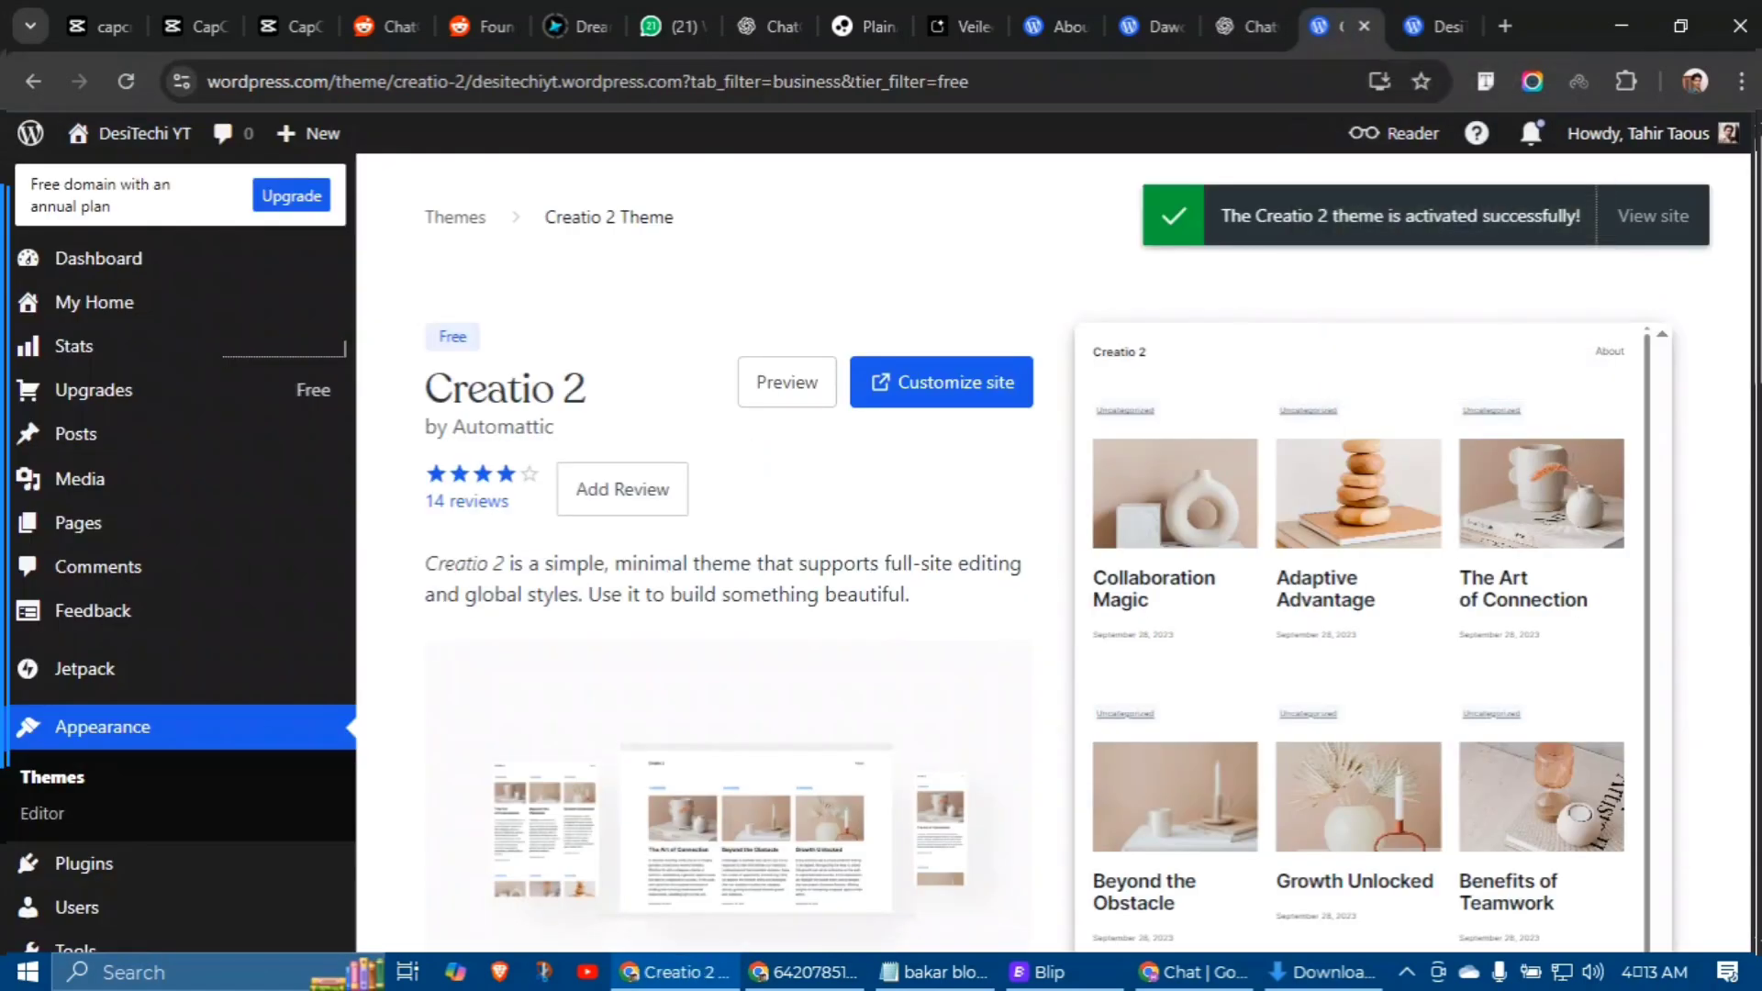
pyautogui.moveTo(76, 434)
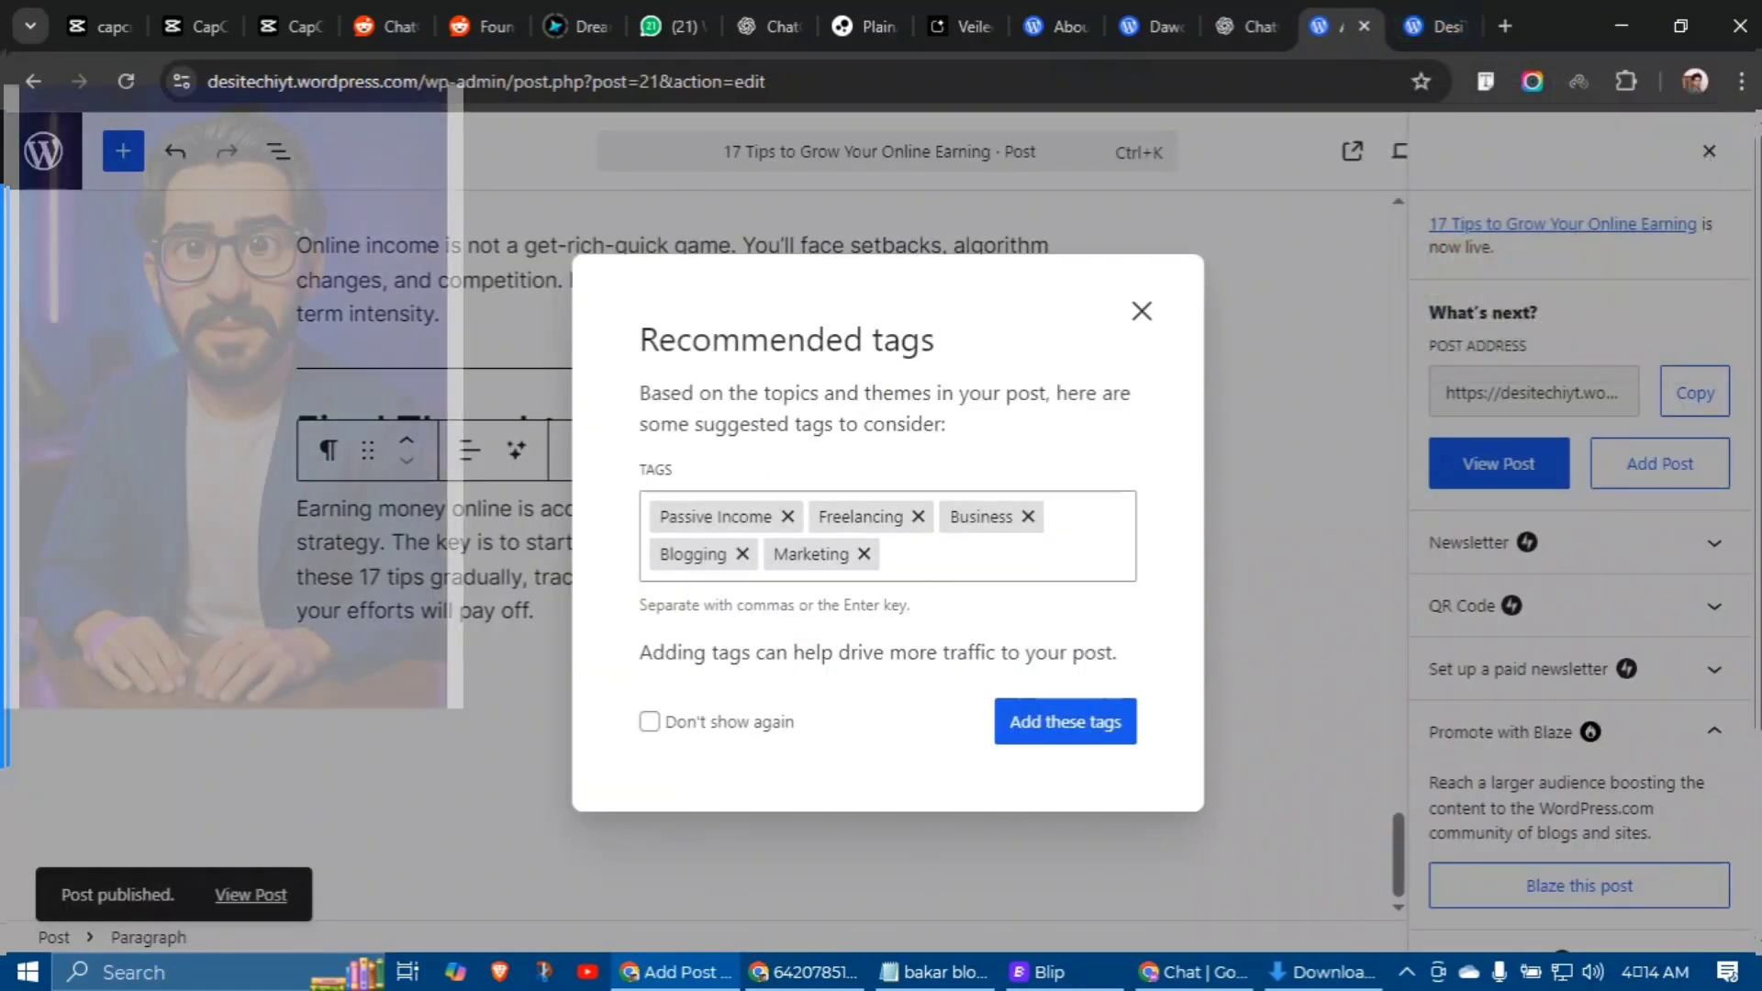
# Step: Dismiss the Recommended tags dialog, review the live '17 Tips to Grow Your Online Earning' post, and return to its editor
pyautogui.click(1141, 300)
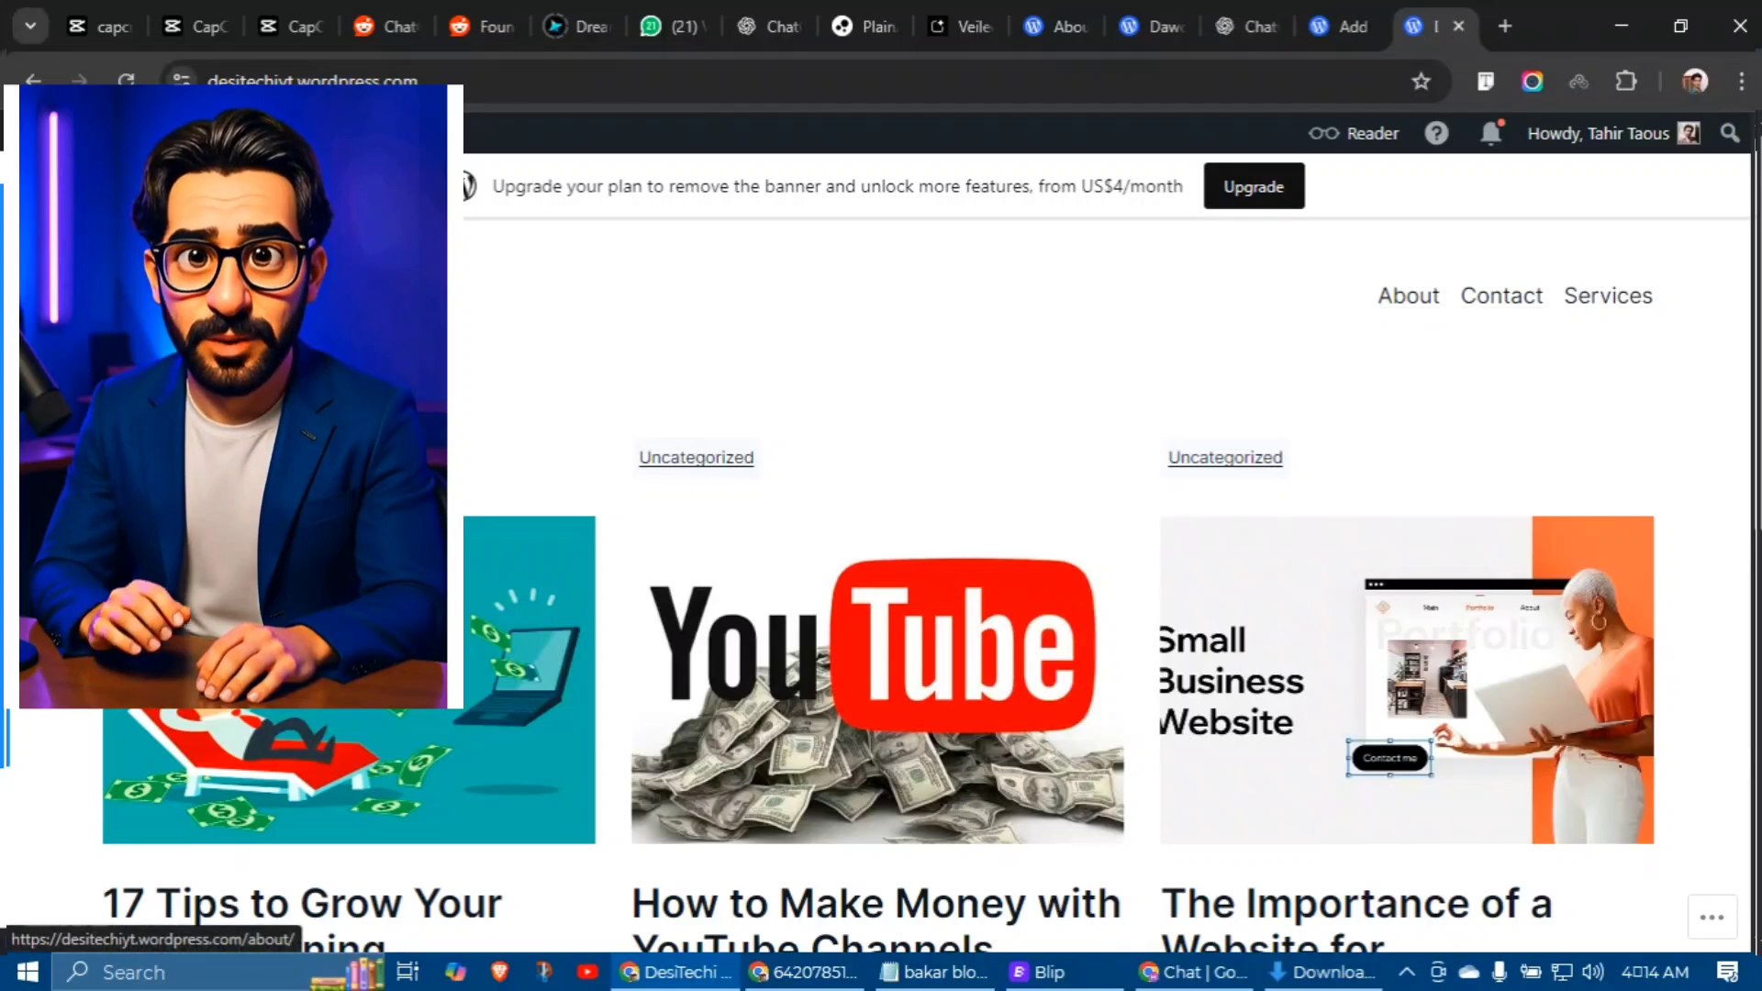
pyautogui.scroll(-4, 1468, 303)
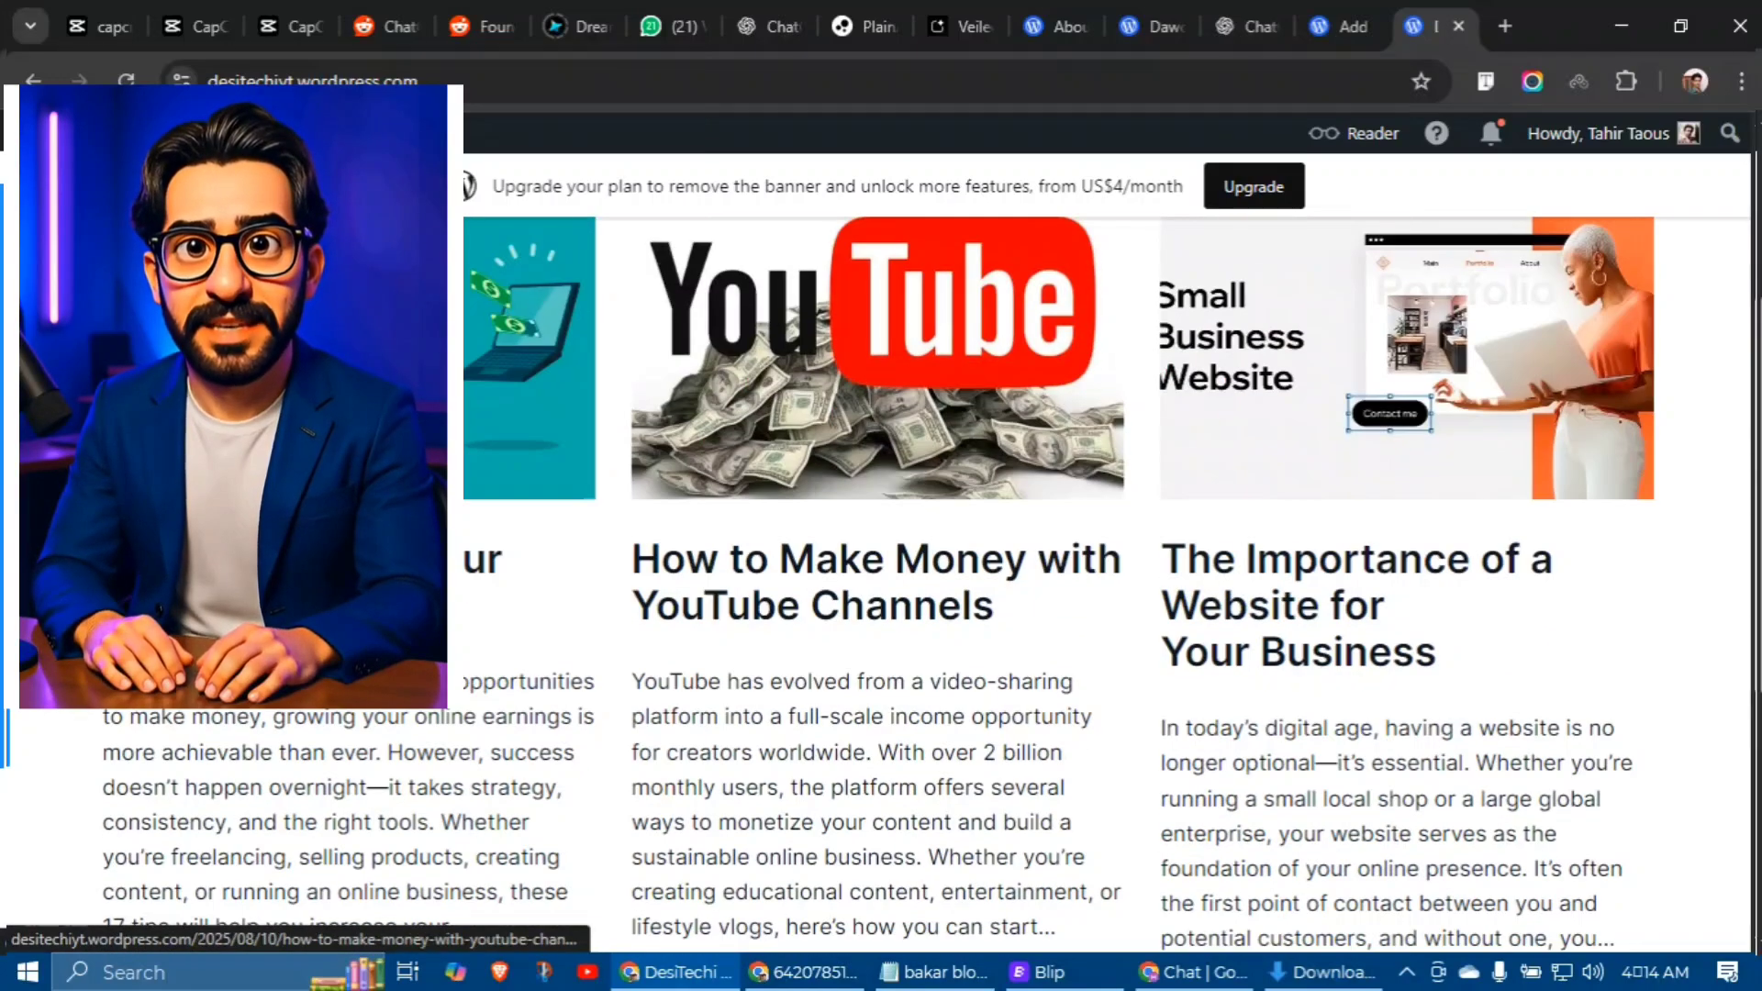
pyautogui.scroll(-4, 1299, 252)
pyautogui.scroll(-1, 1299, 252)
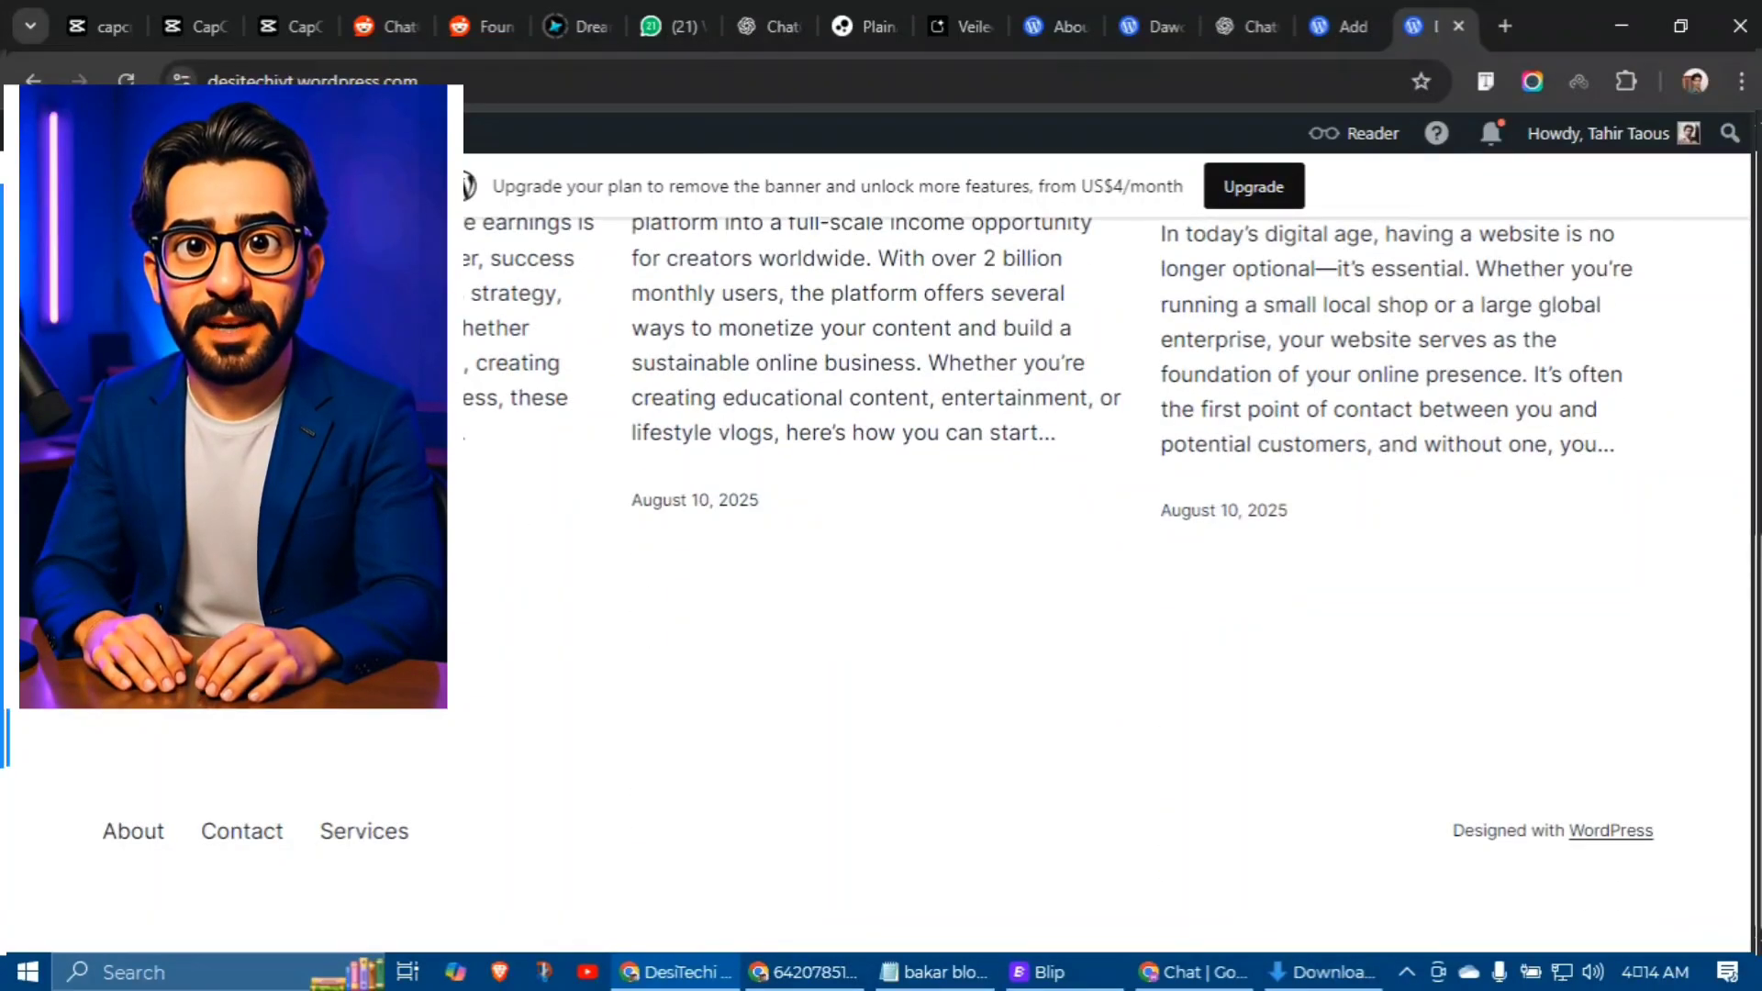
pyautogui.scroll(8, 878, 642)
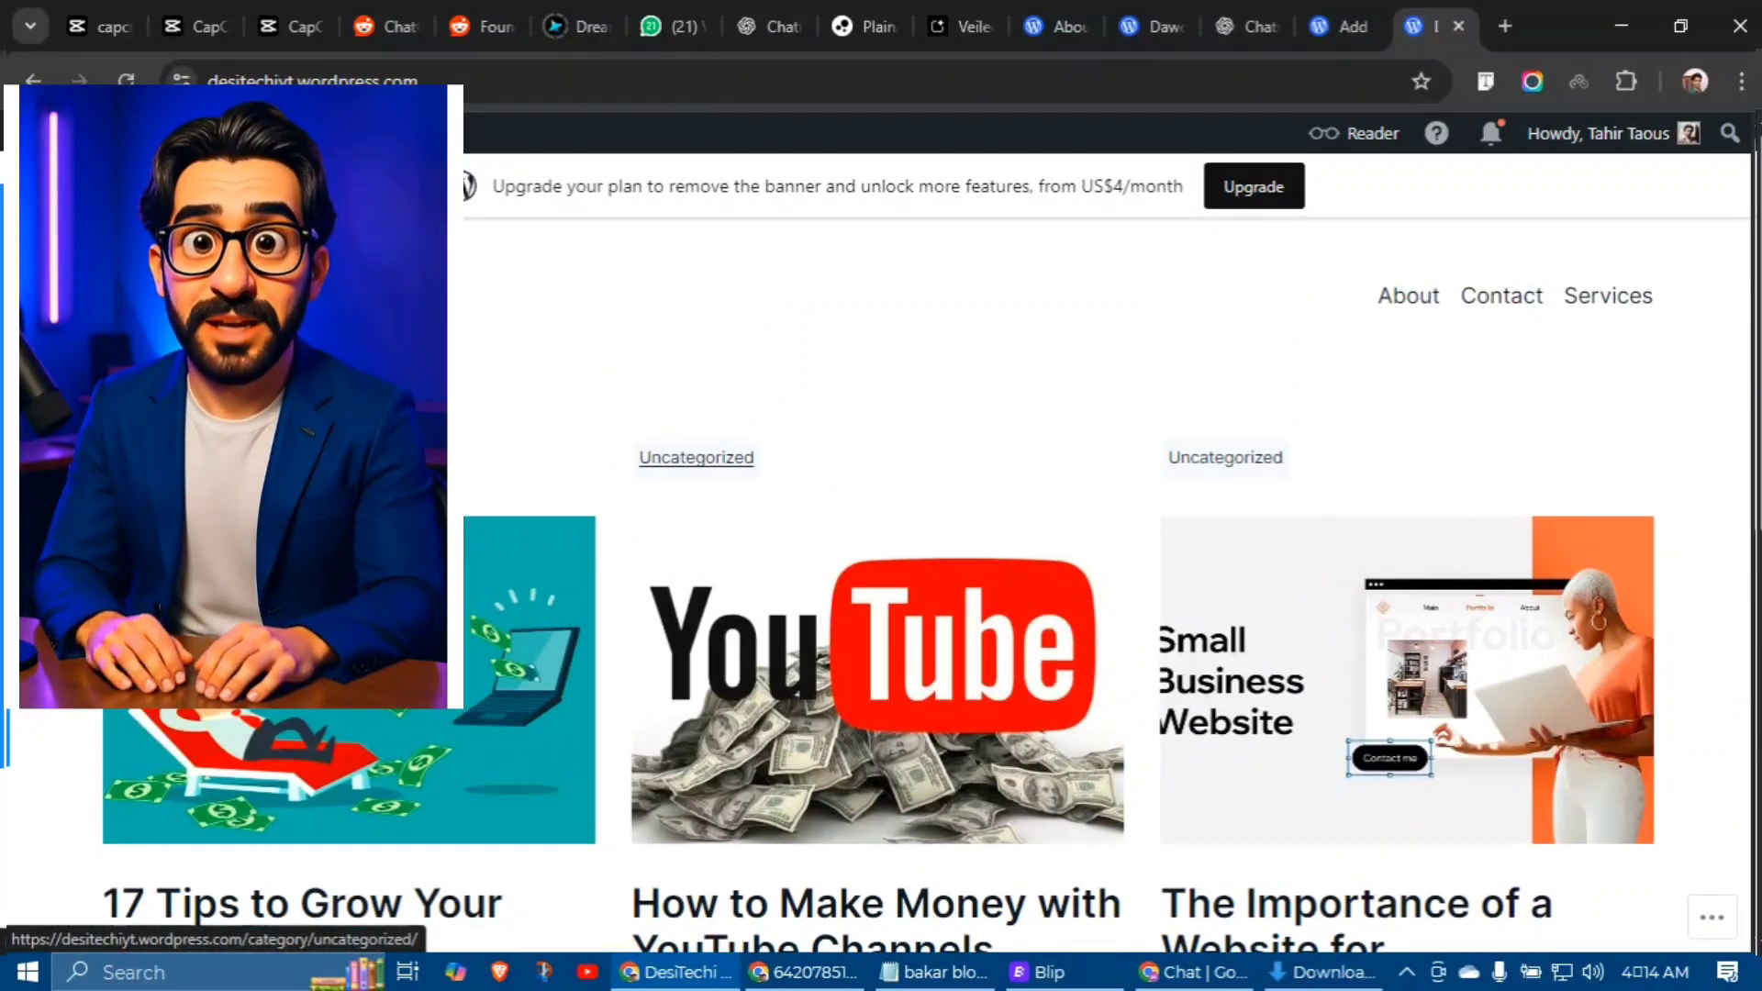
pyautogui.click(1331, 26)
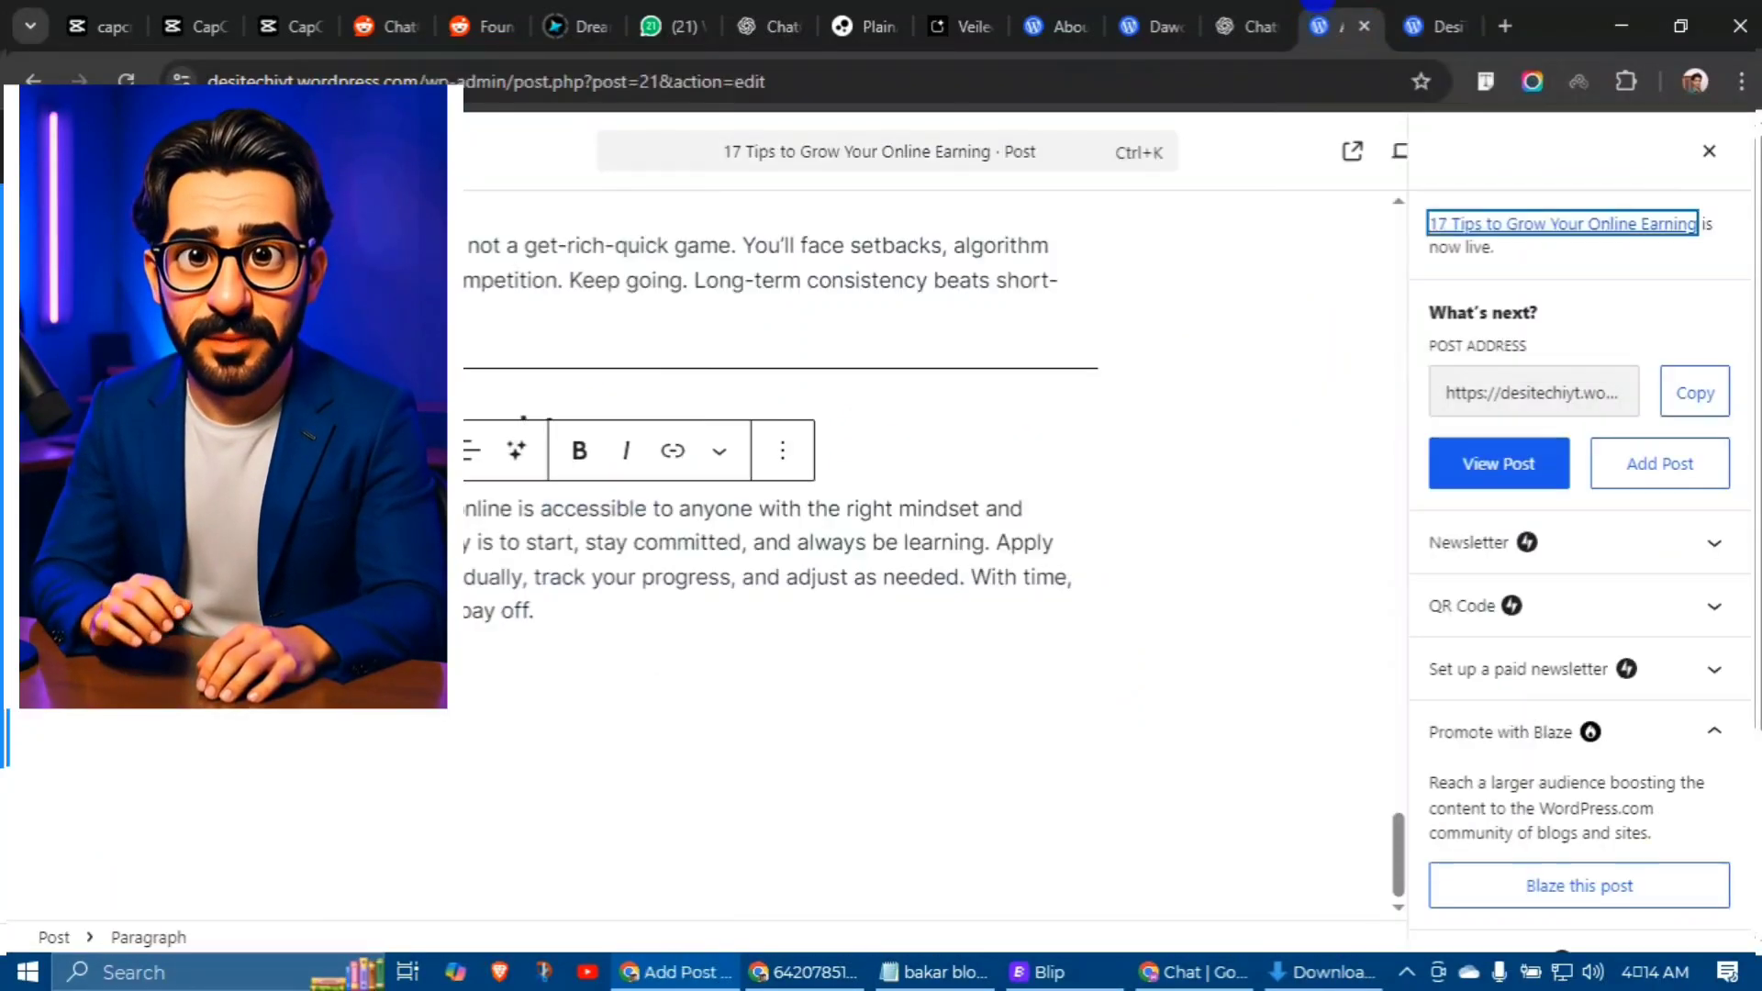
pyautogui.scroll(5, 780, 551)
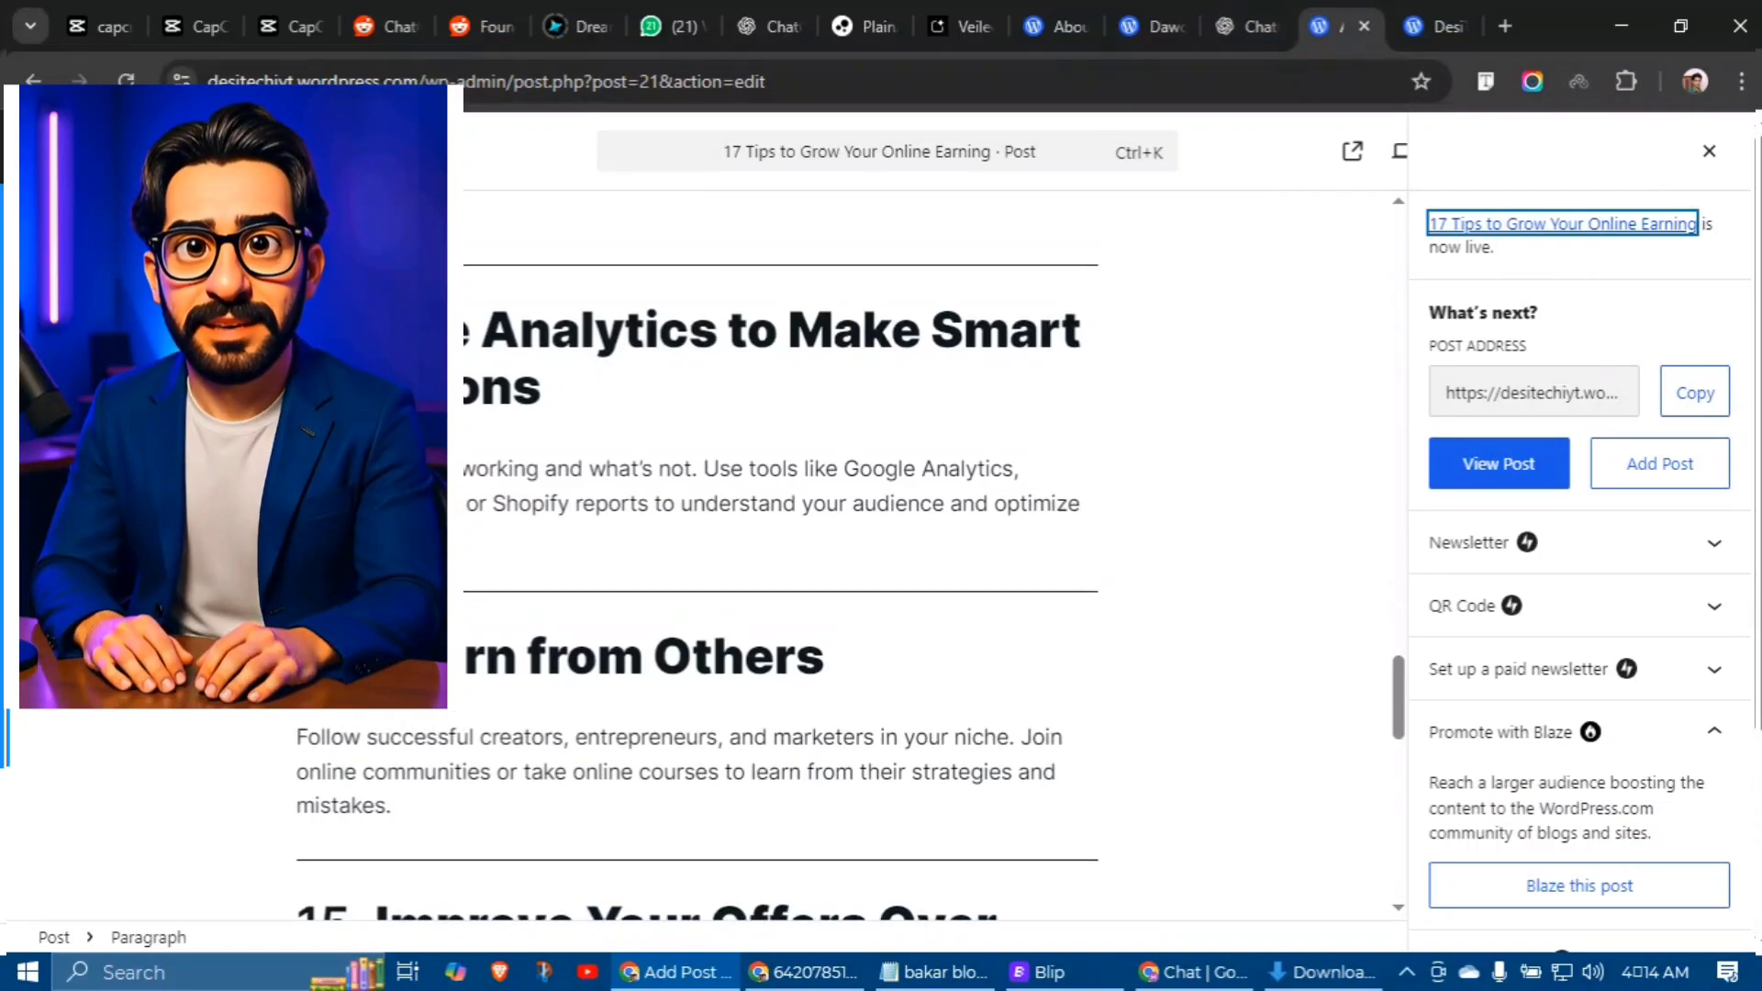
# Step: Close the post editor and open the Dashboard from the DesiTechi YT admin-bar menu in a new tab
pyautogui.click(1364, 25)
pyautogui.moveTo(128, 133)
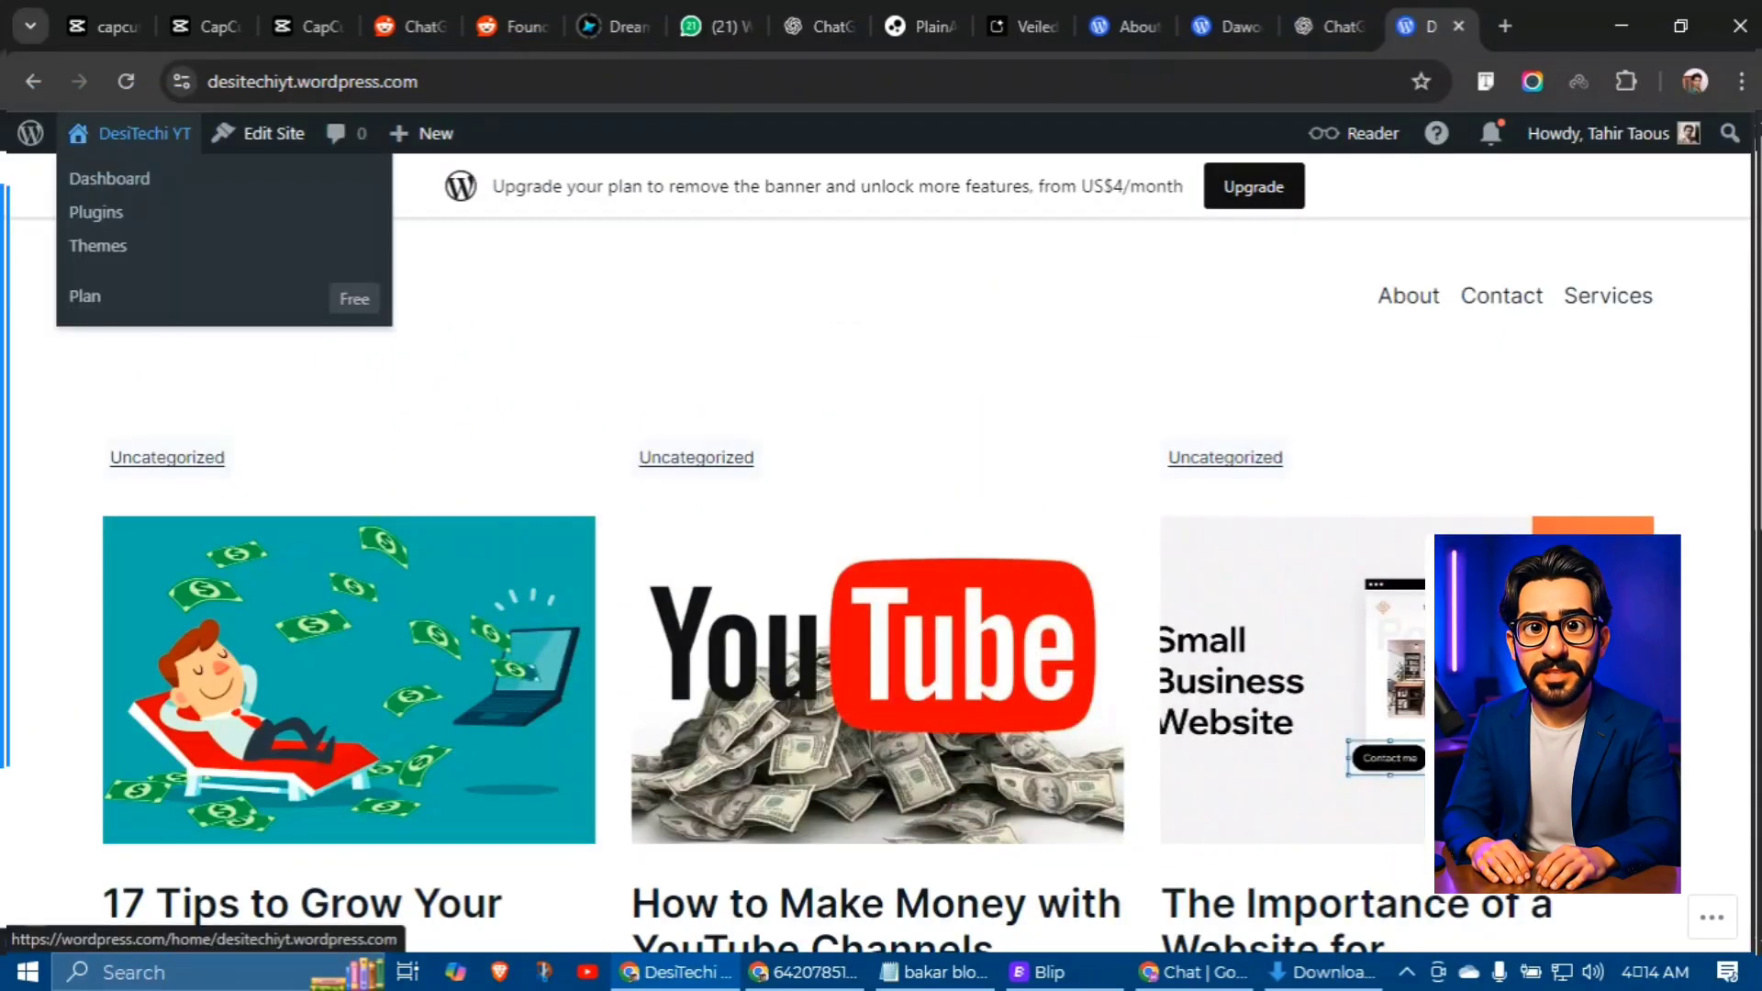
pyautogui.middleClick(108, 179)
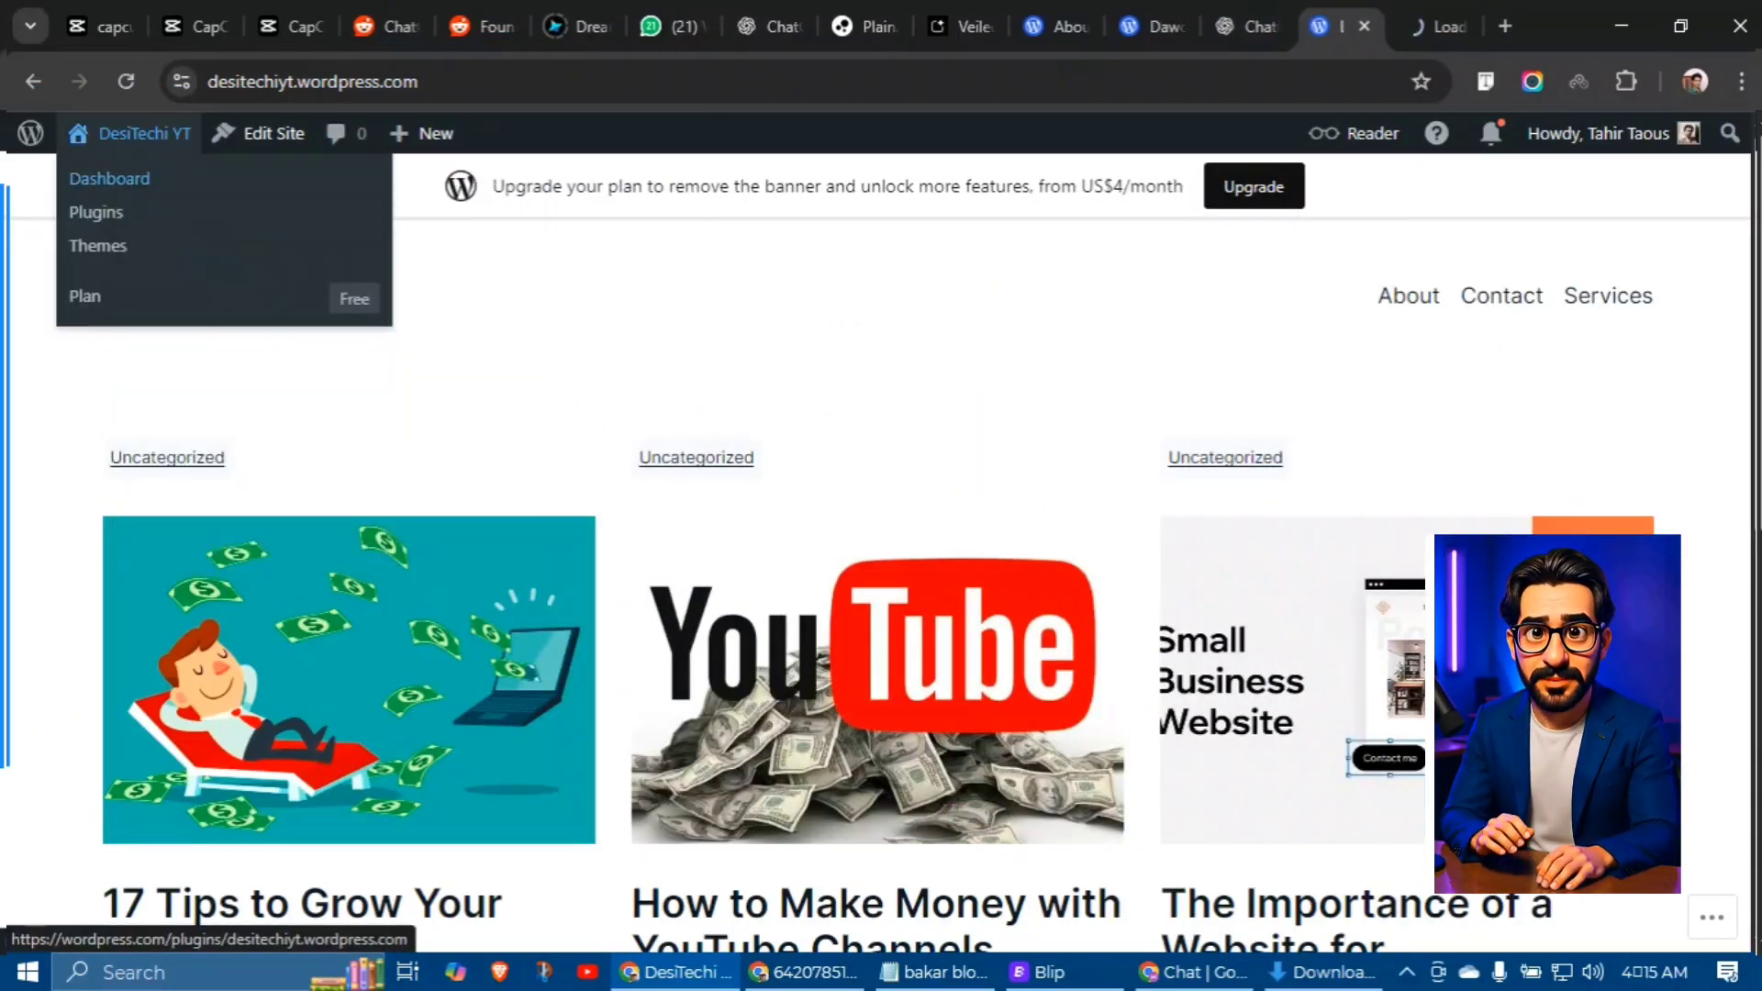
pyautogui.click(1404, 11)
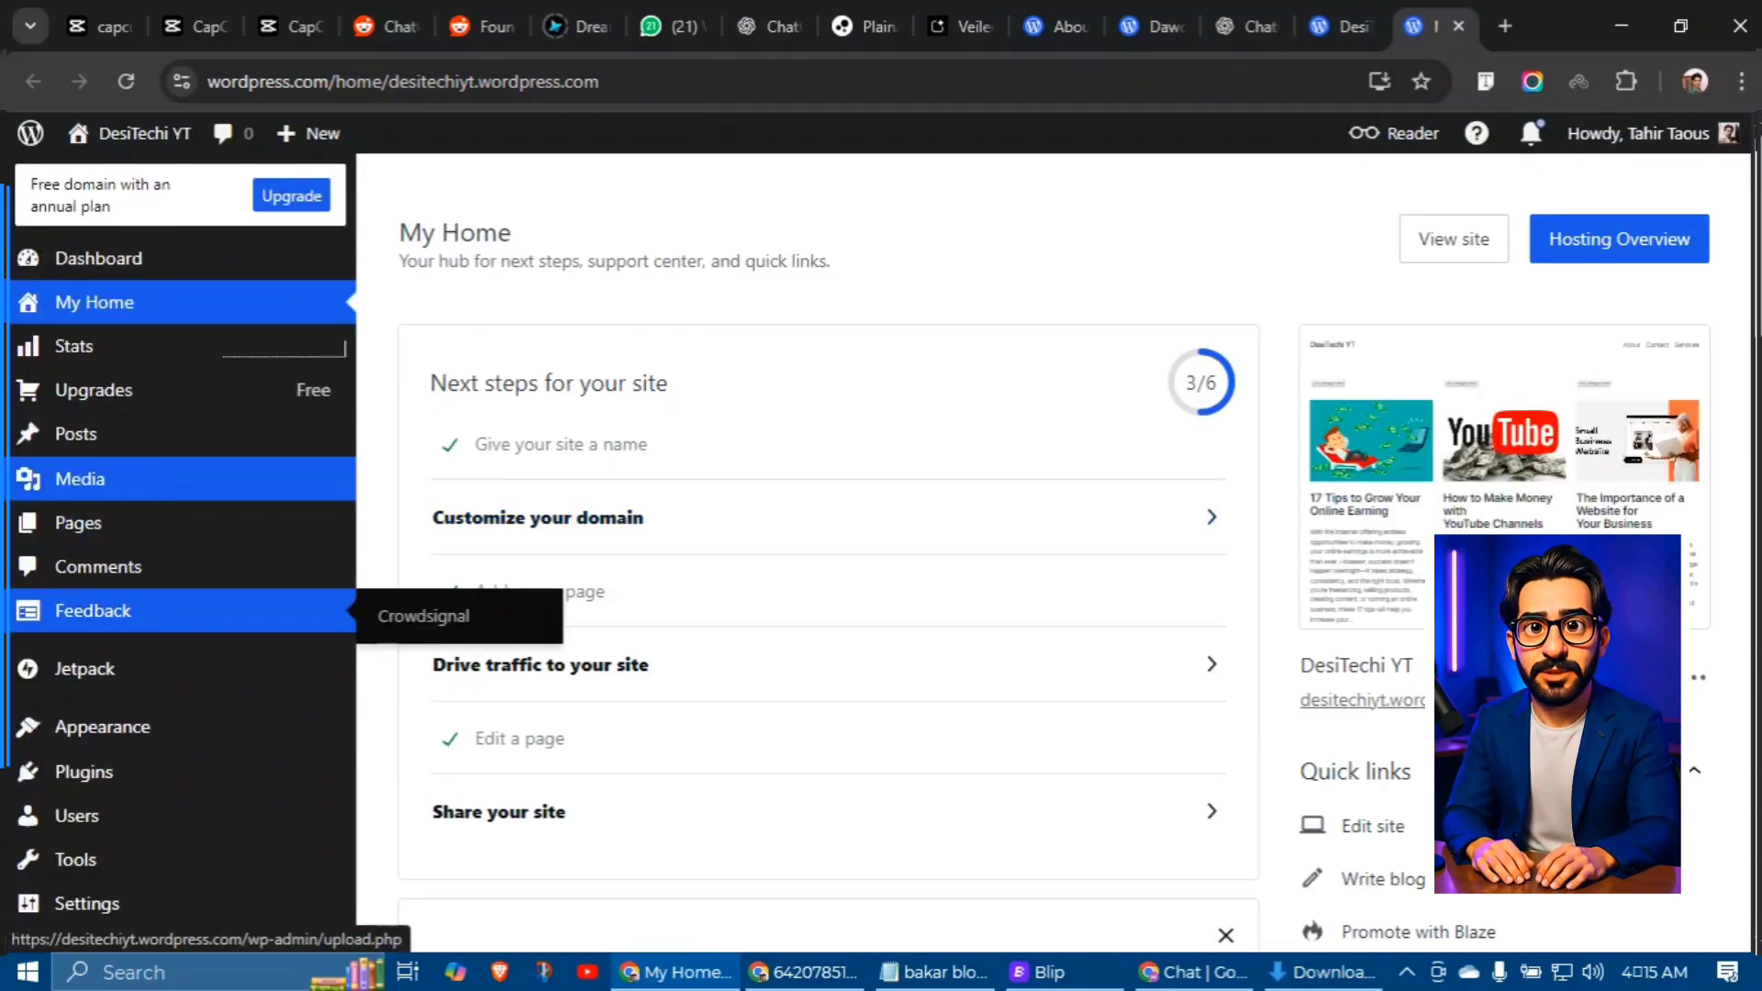
# Step: Use Quick Edit on the Uncategorized category to rename it to 'grow online'
pyautogui.moveTo(76, 434)
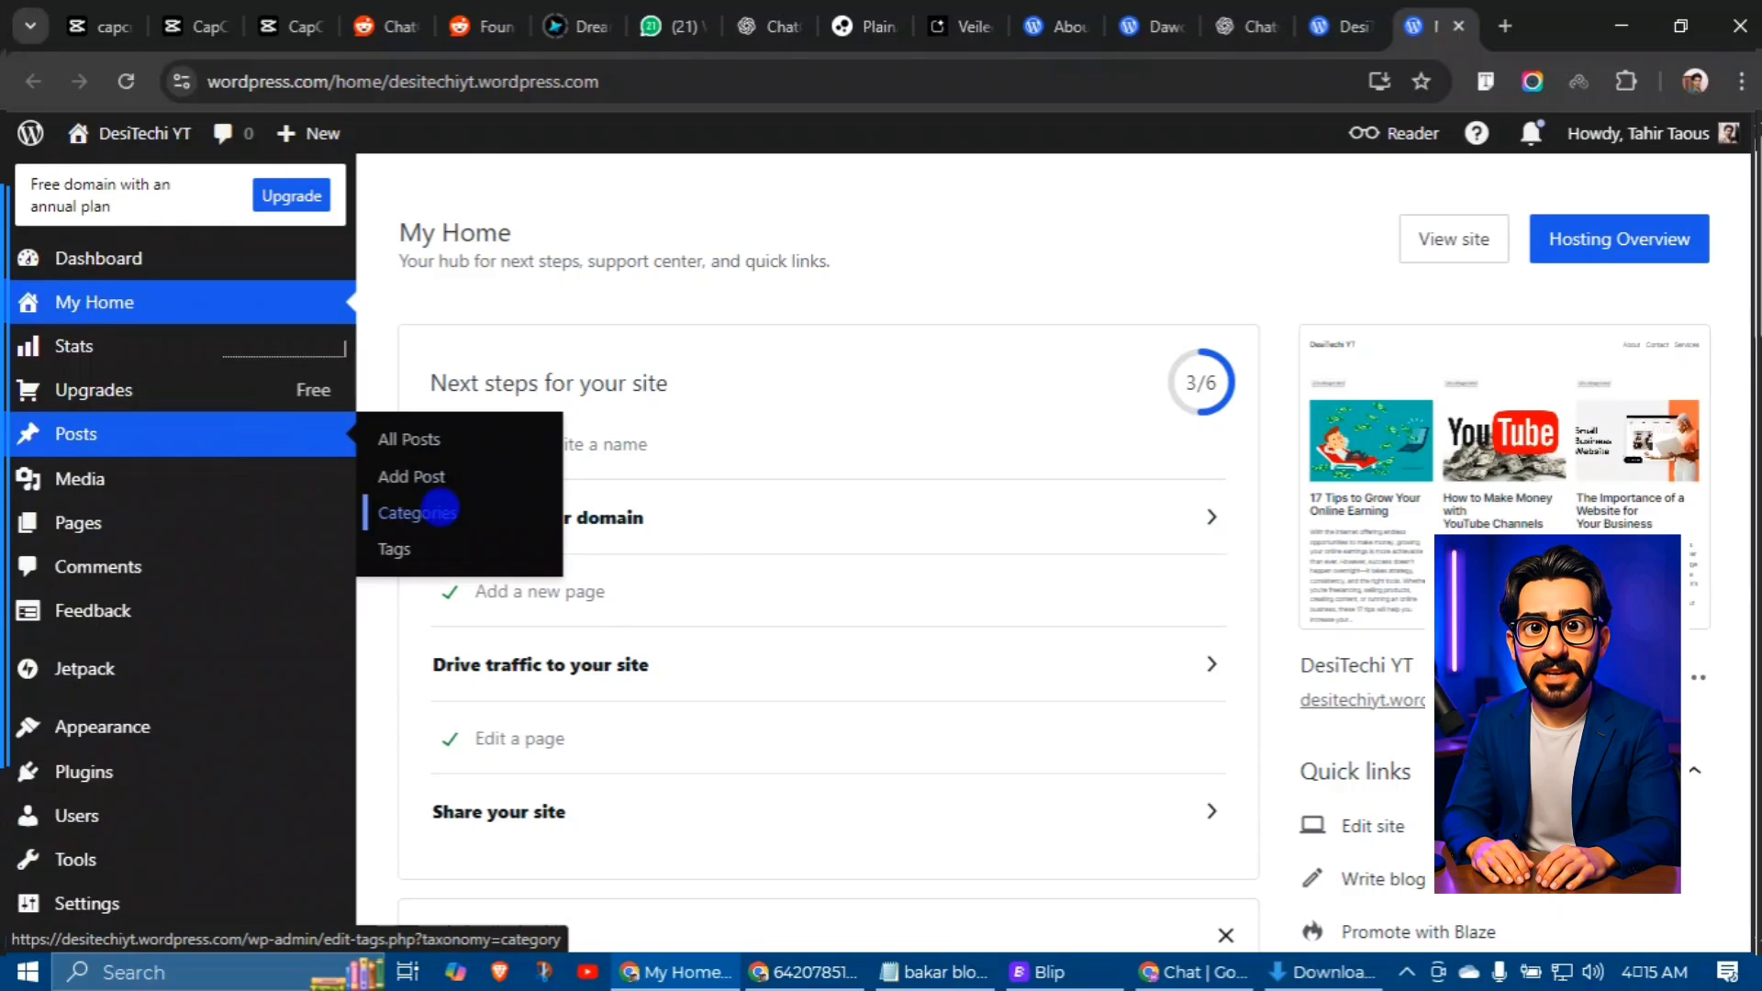
pyautogui.click(438, 507)
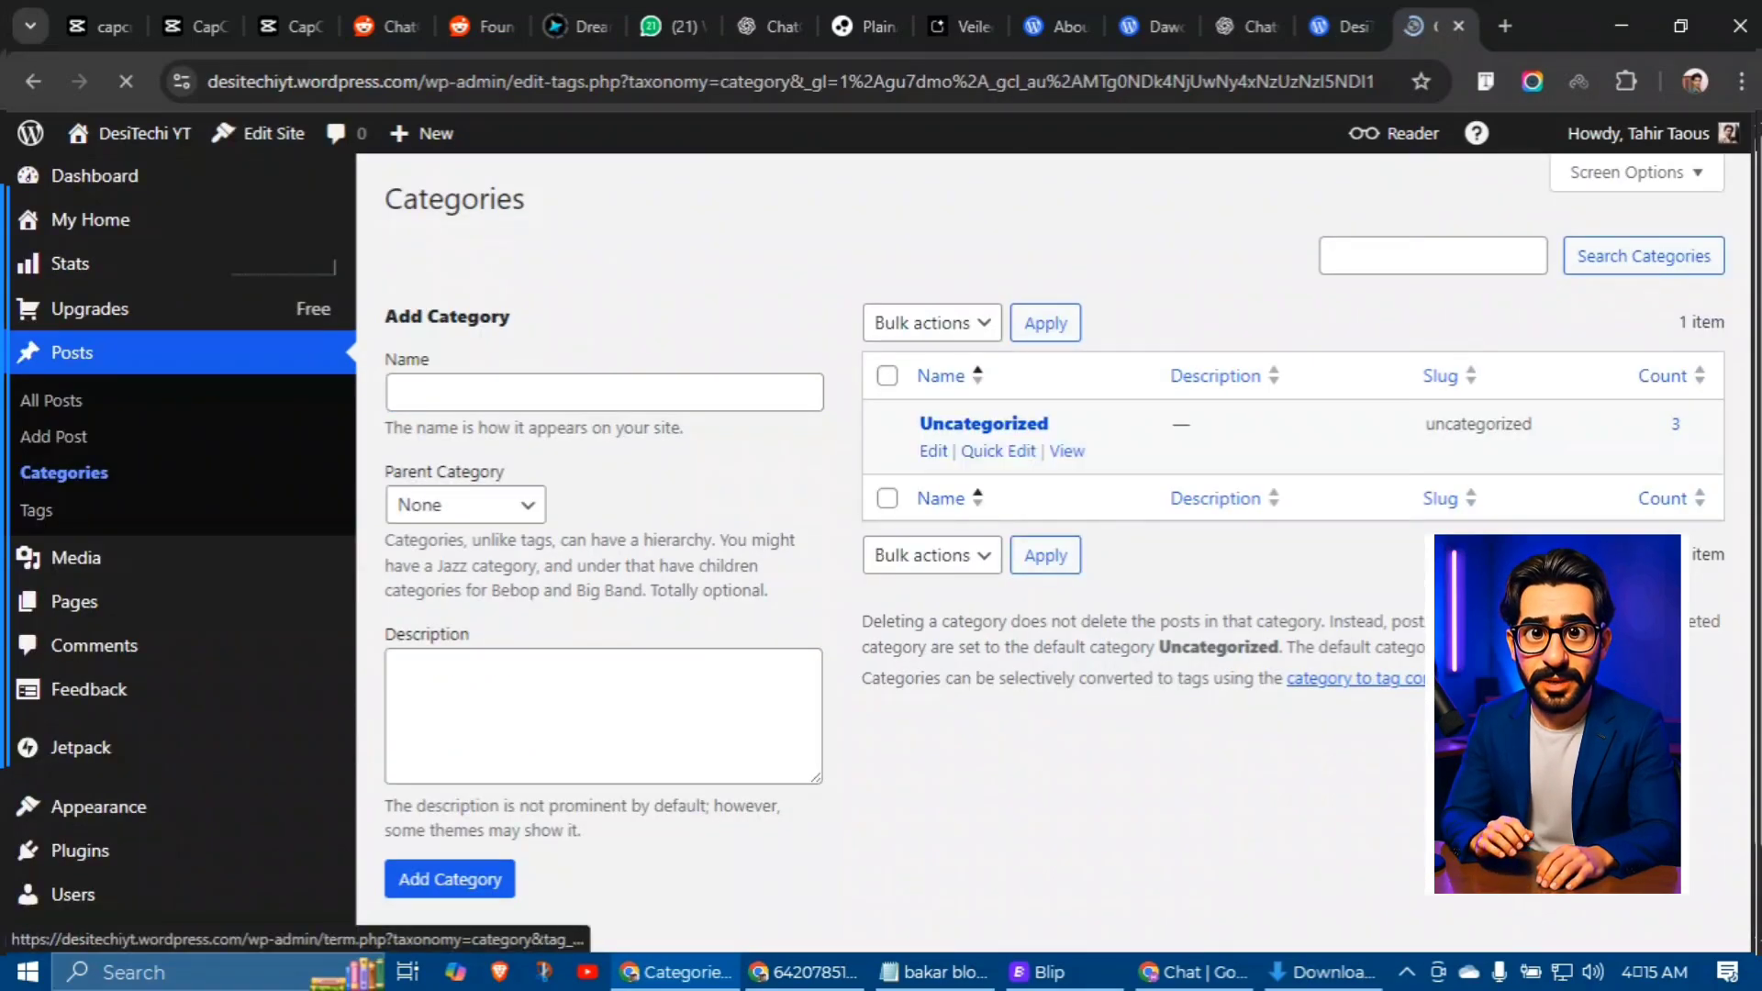
pyautogui.click(1000, 450)
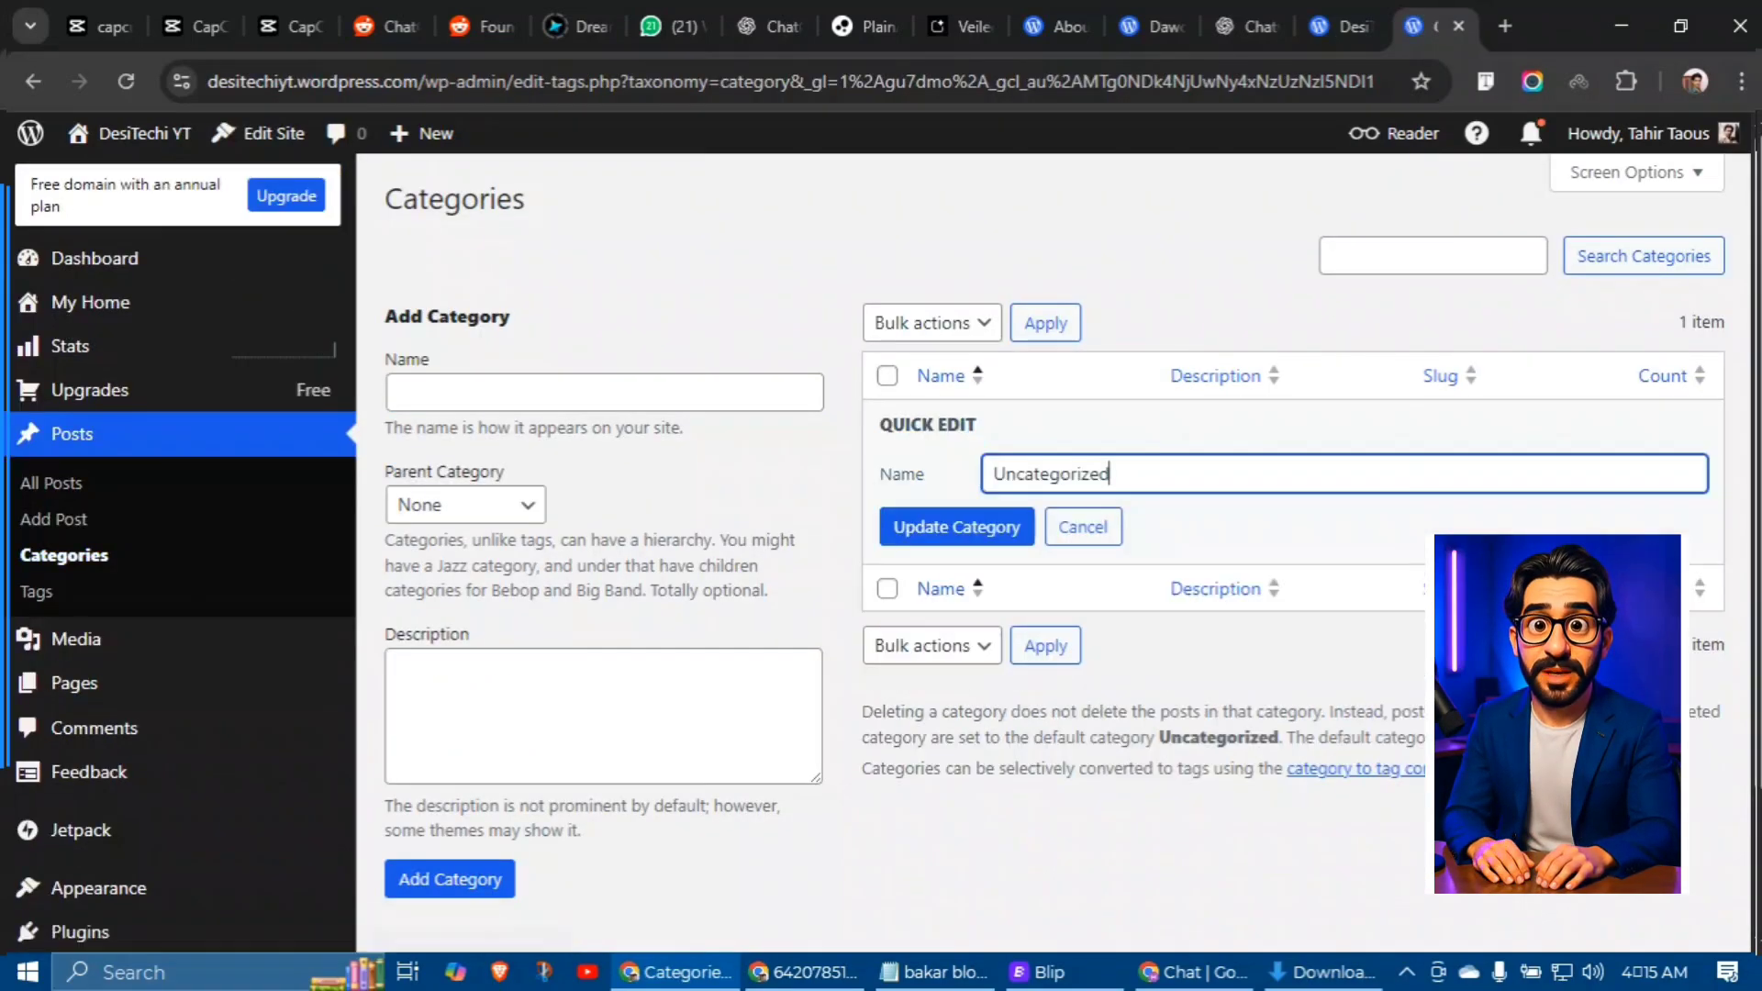
pyautogui.moveTo(1110, 474); pyautogui.dragTo(965, 465)
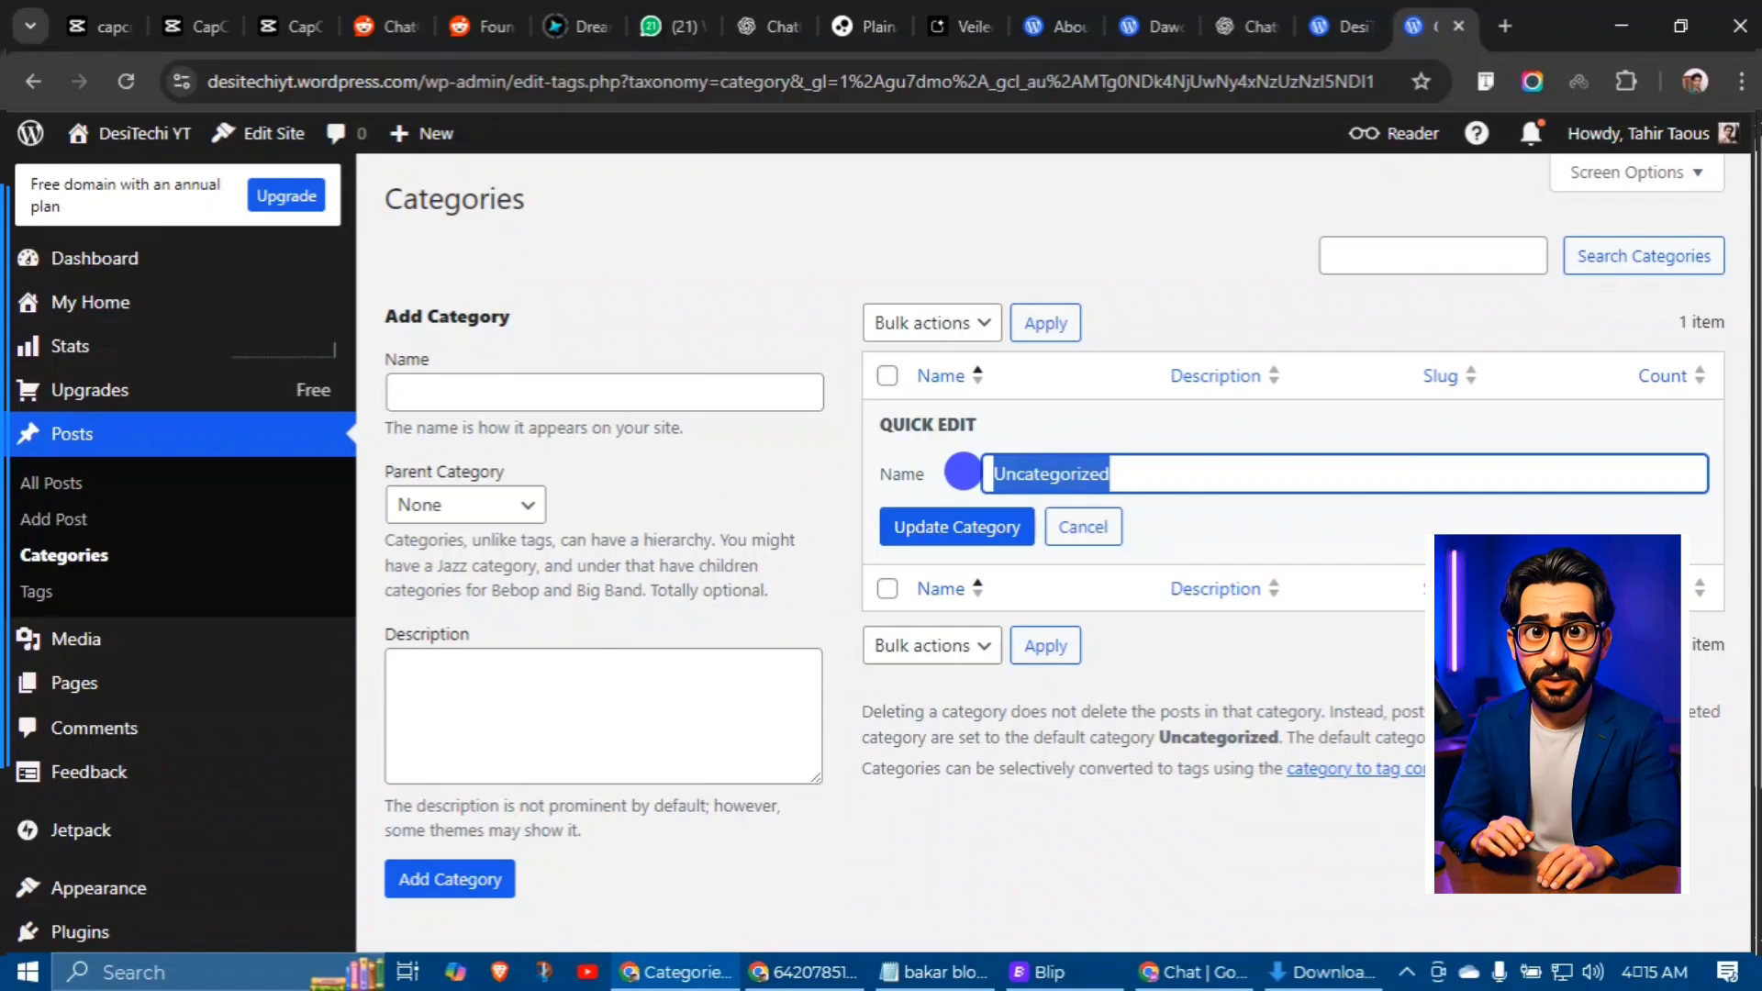
pyautogui.write('grow online')
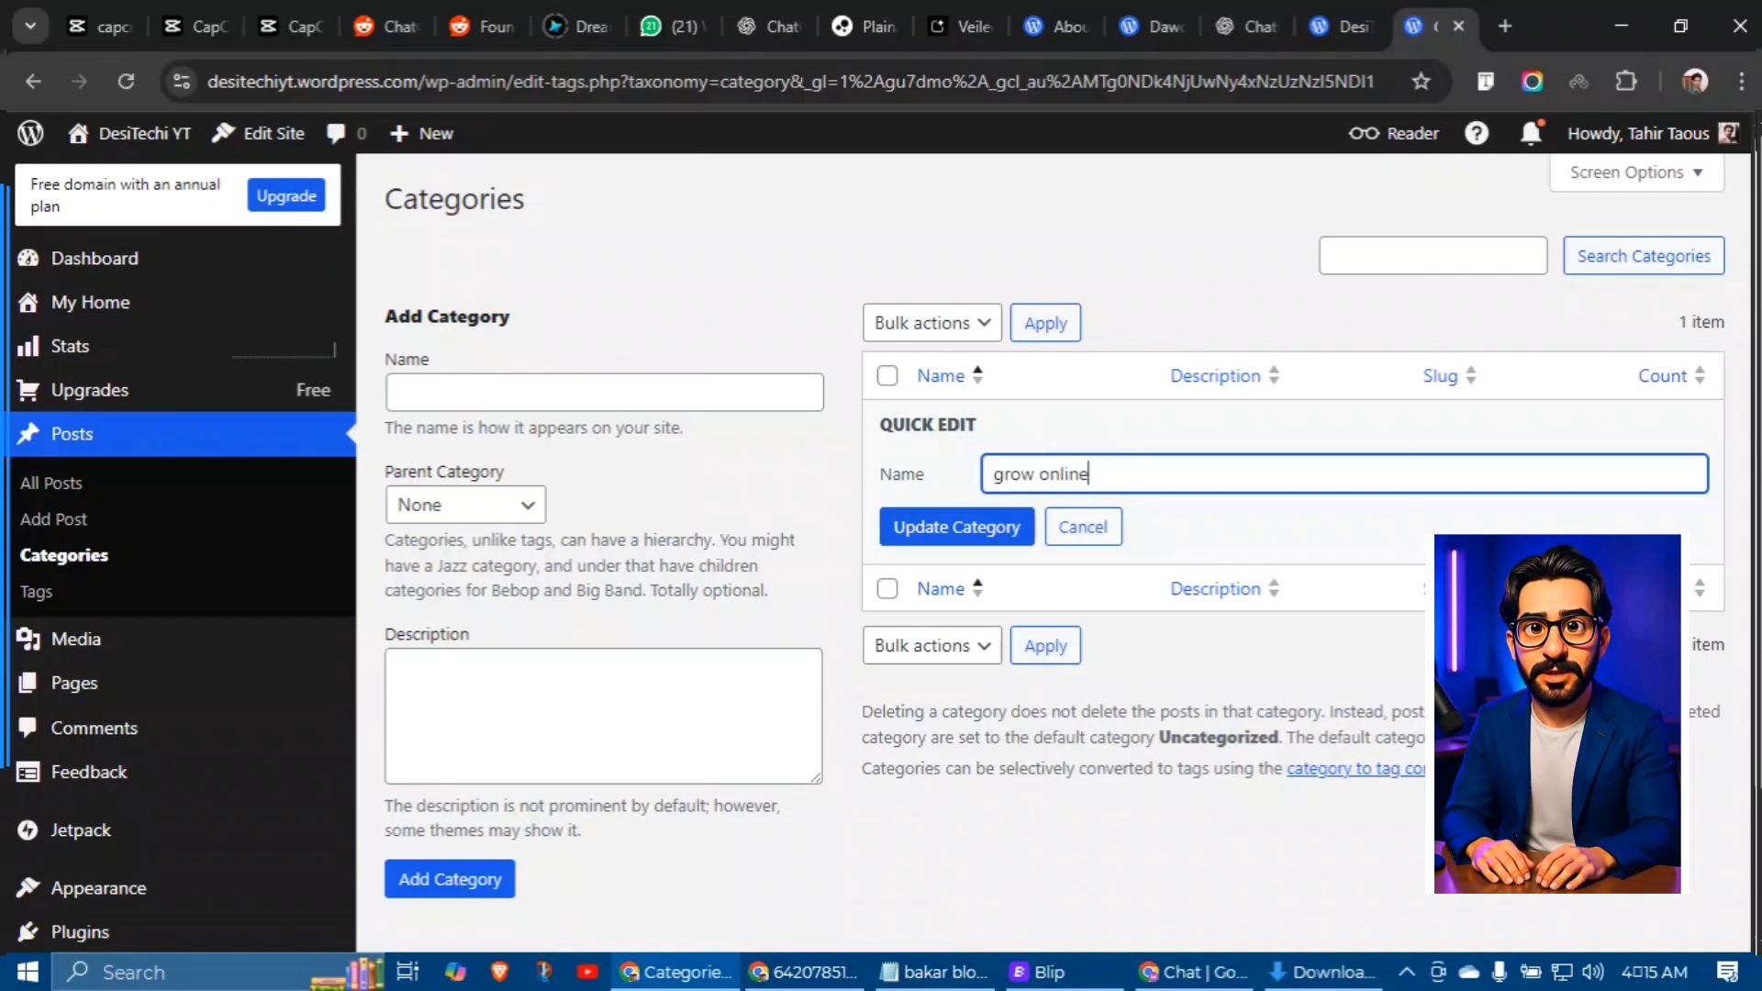
pyautogui.click(952, 506)
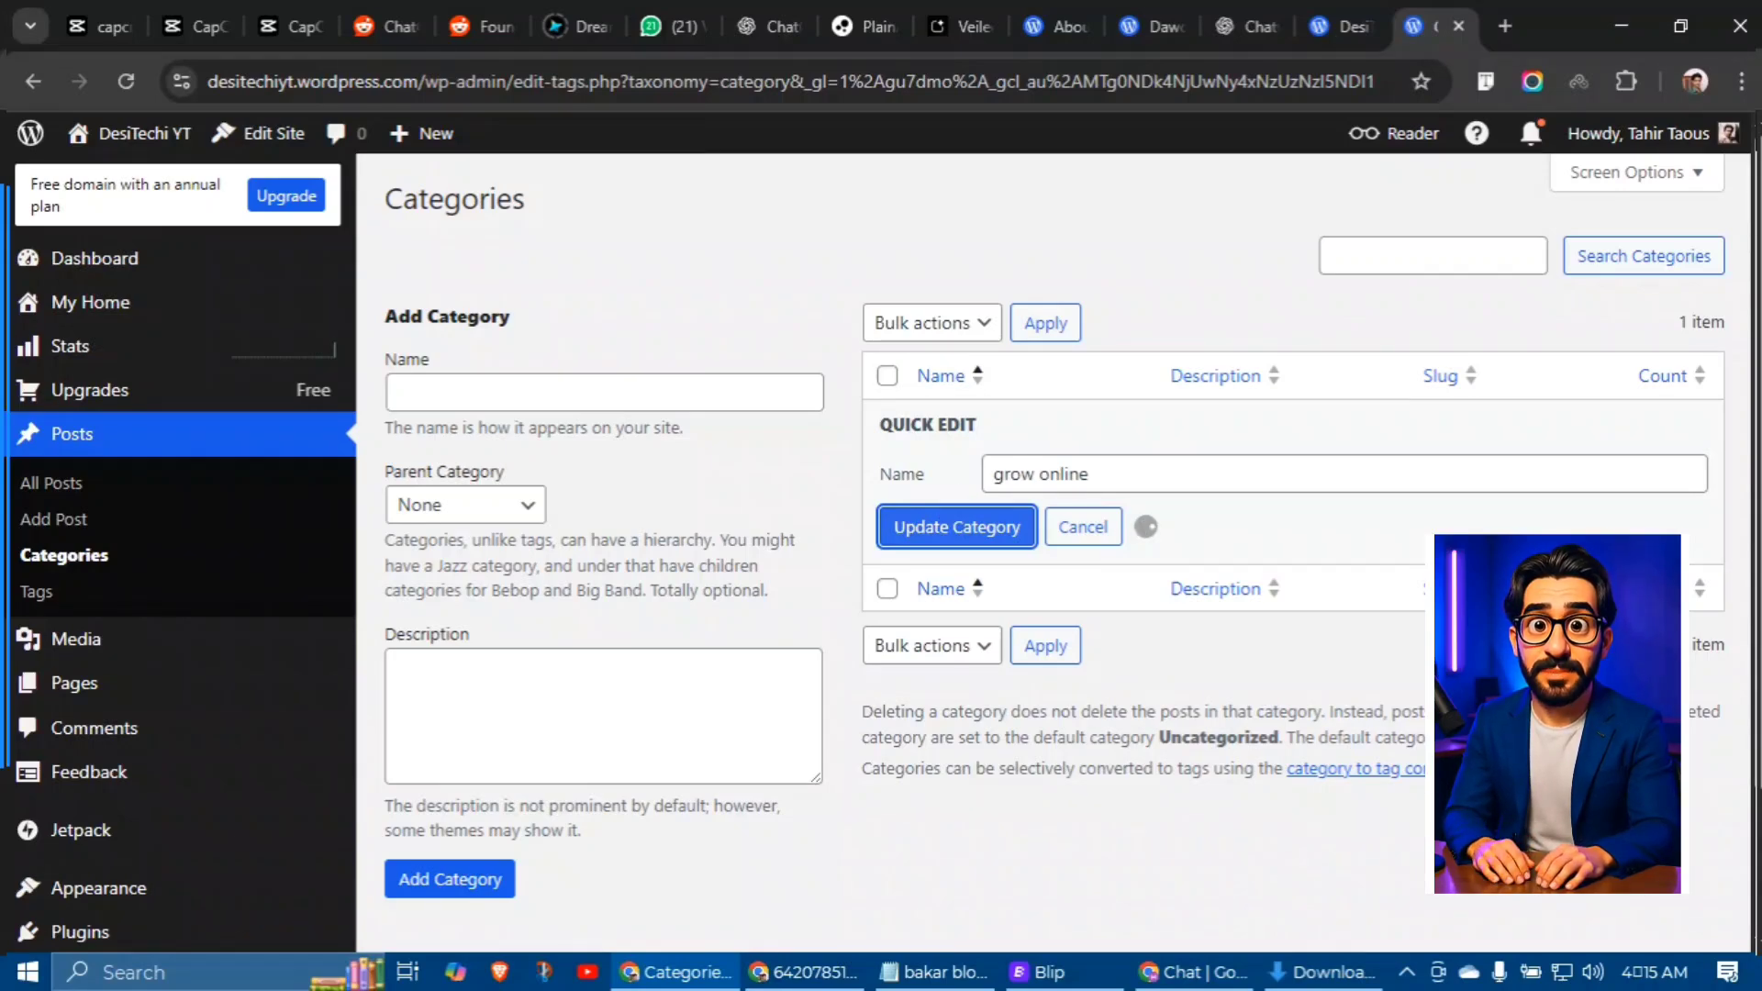
pyautogui.click(775, 968)
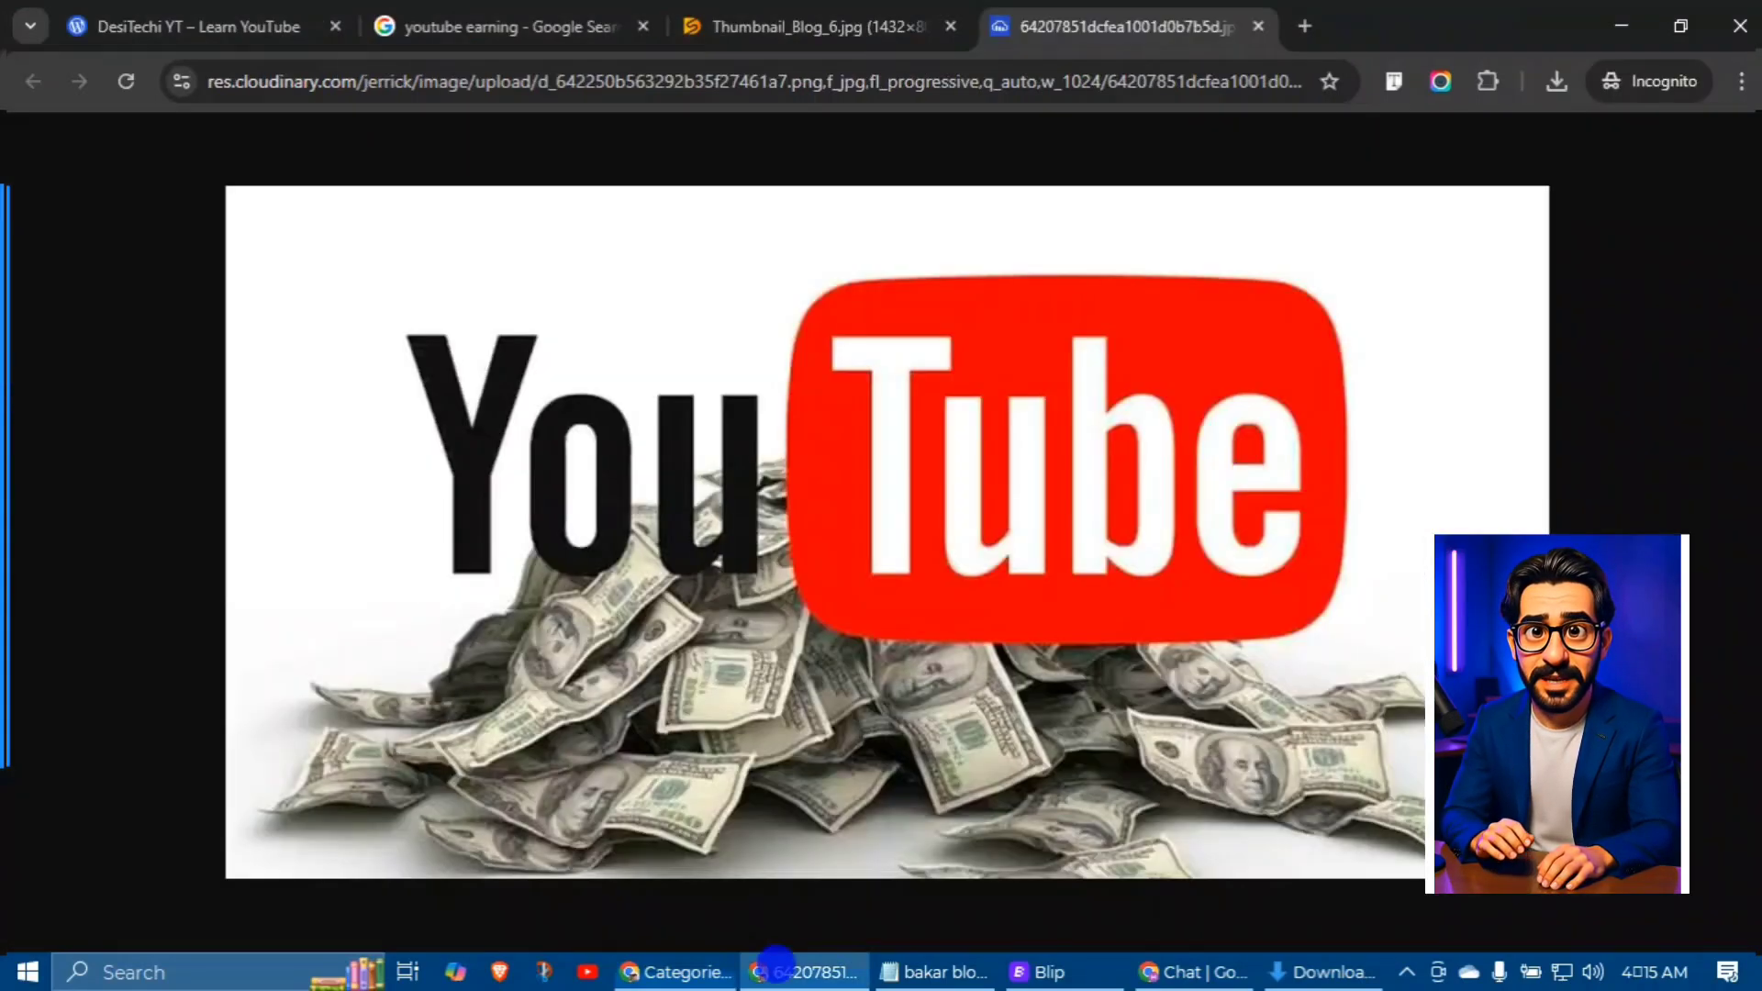
pyautogui.click(213, 8)
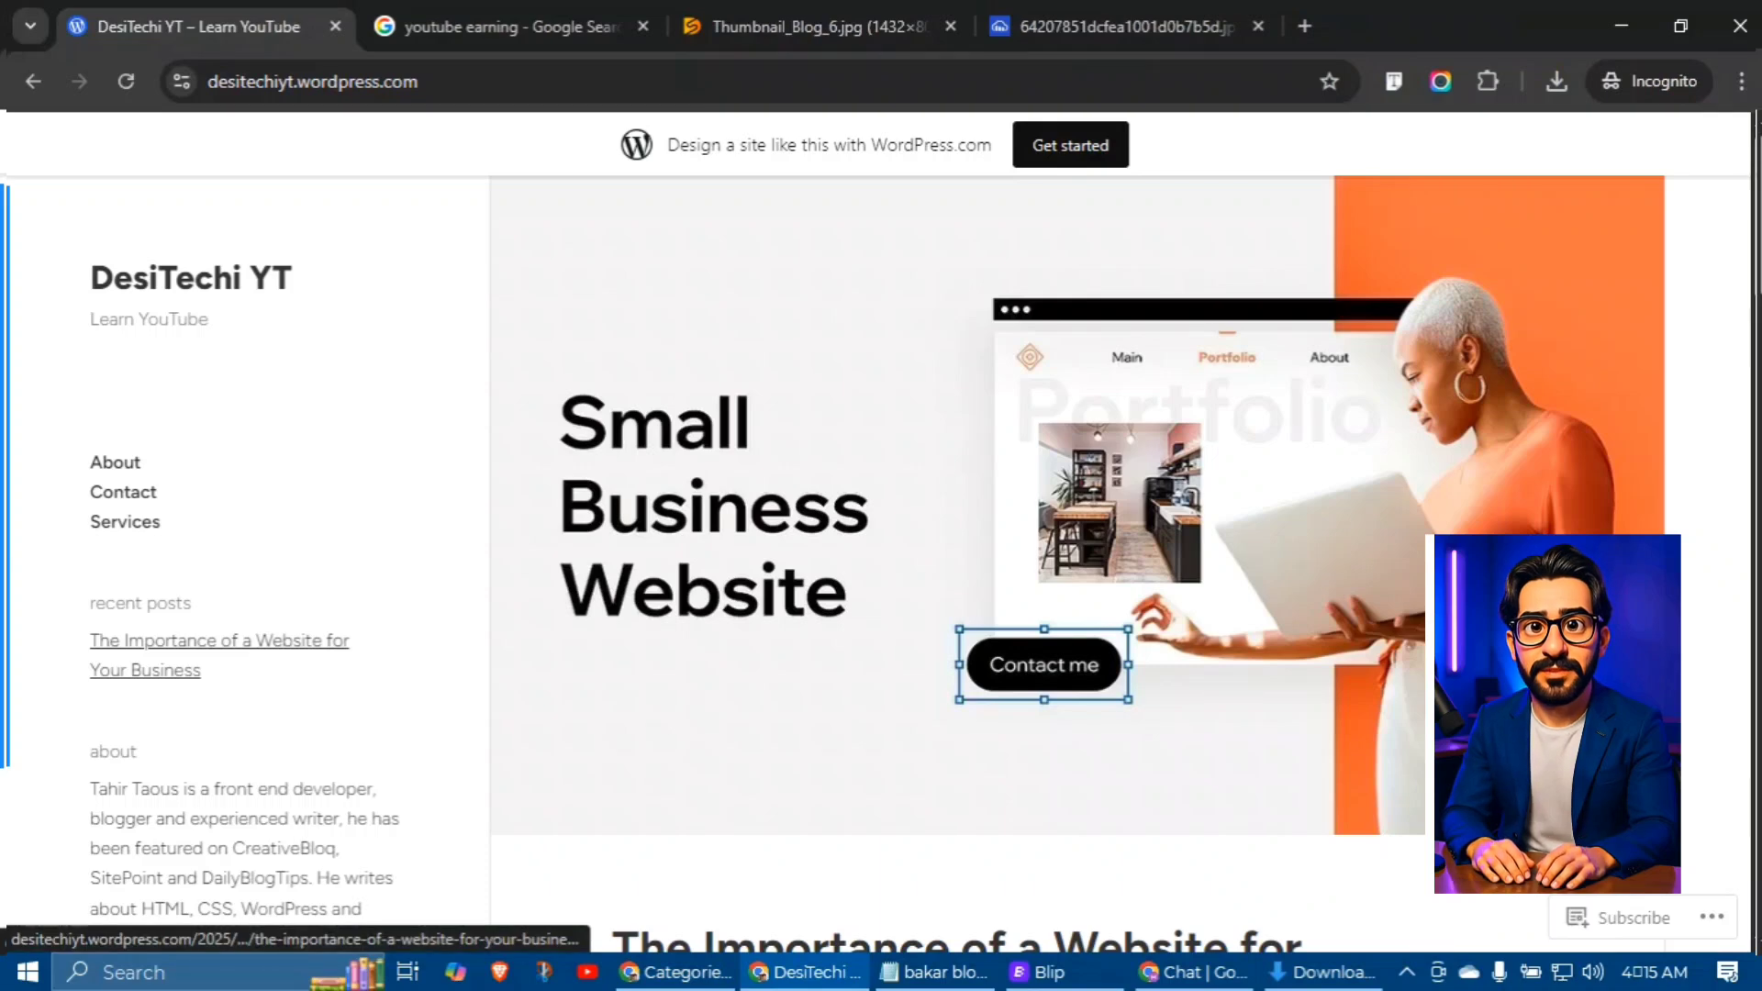
pyautogui.scroll(-8, 221, 656)
pyautogui.scroll(8, 191, 293)
pyautogui.click(208, 279)
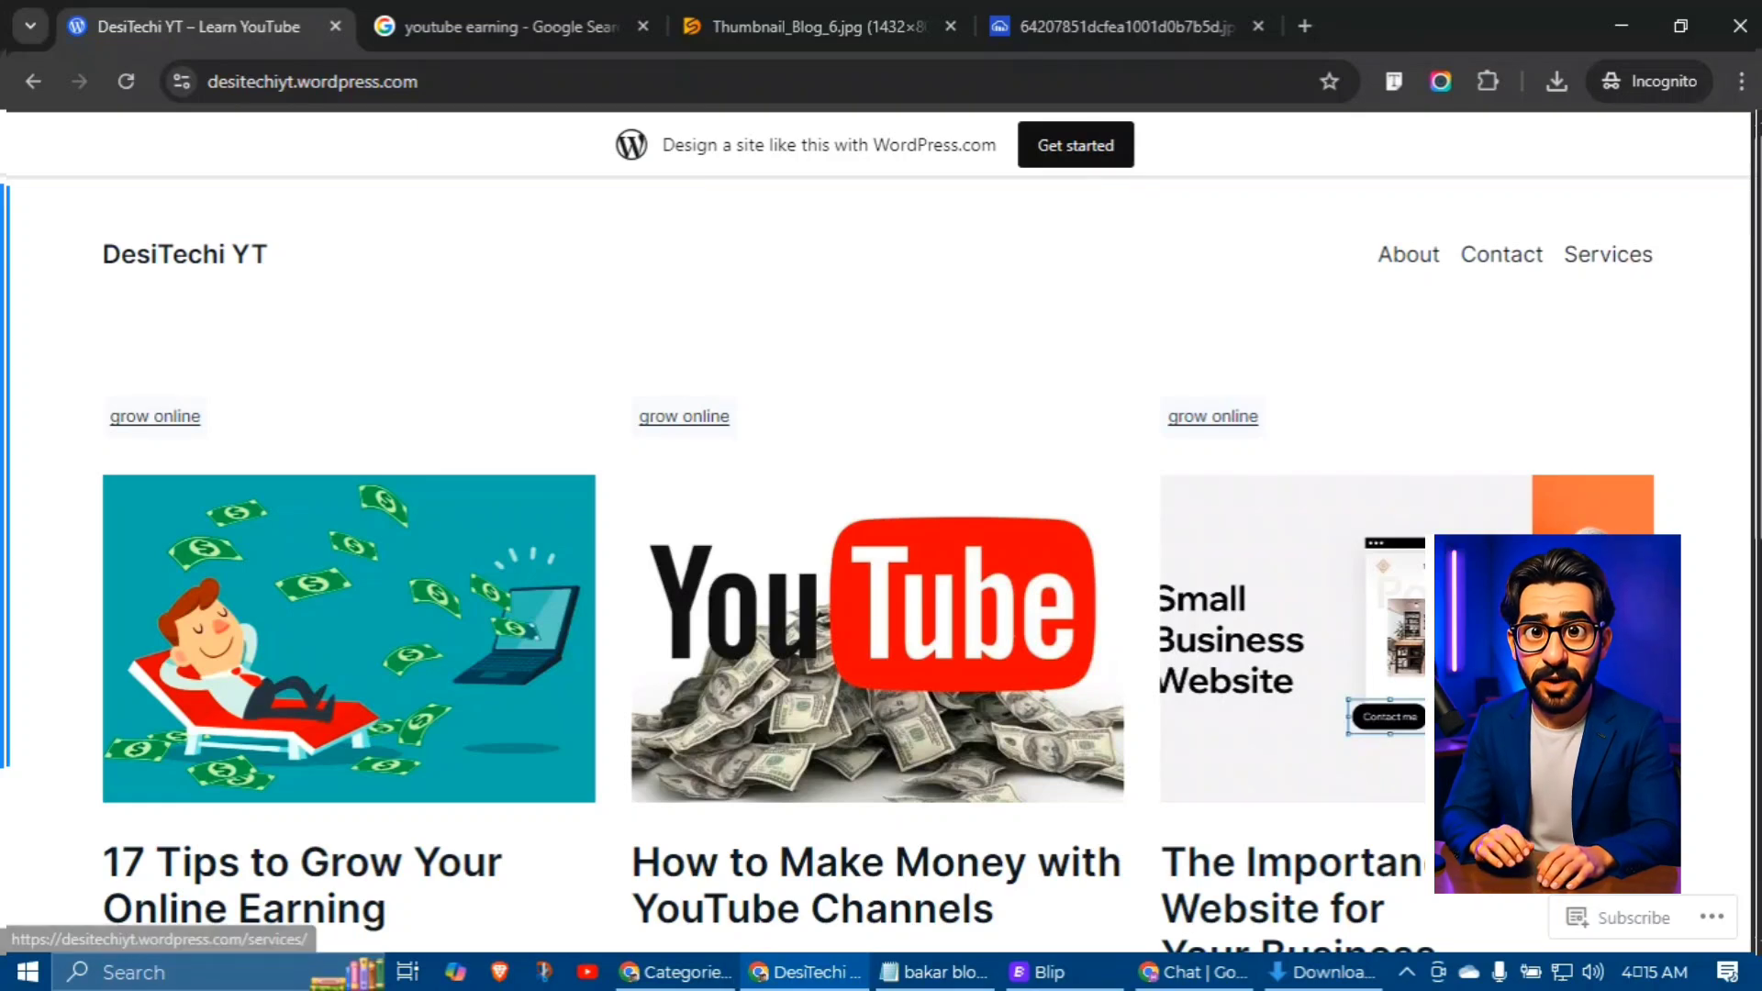
pyautogui.scroll(-1, 155, 415)
pyautogui.scroll(-3, 155, 416)
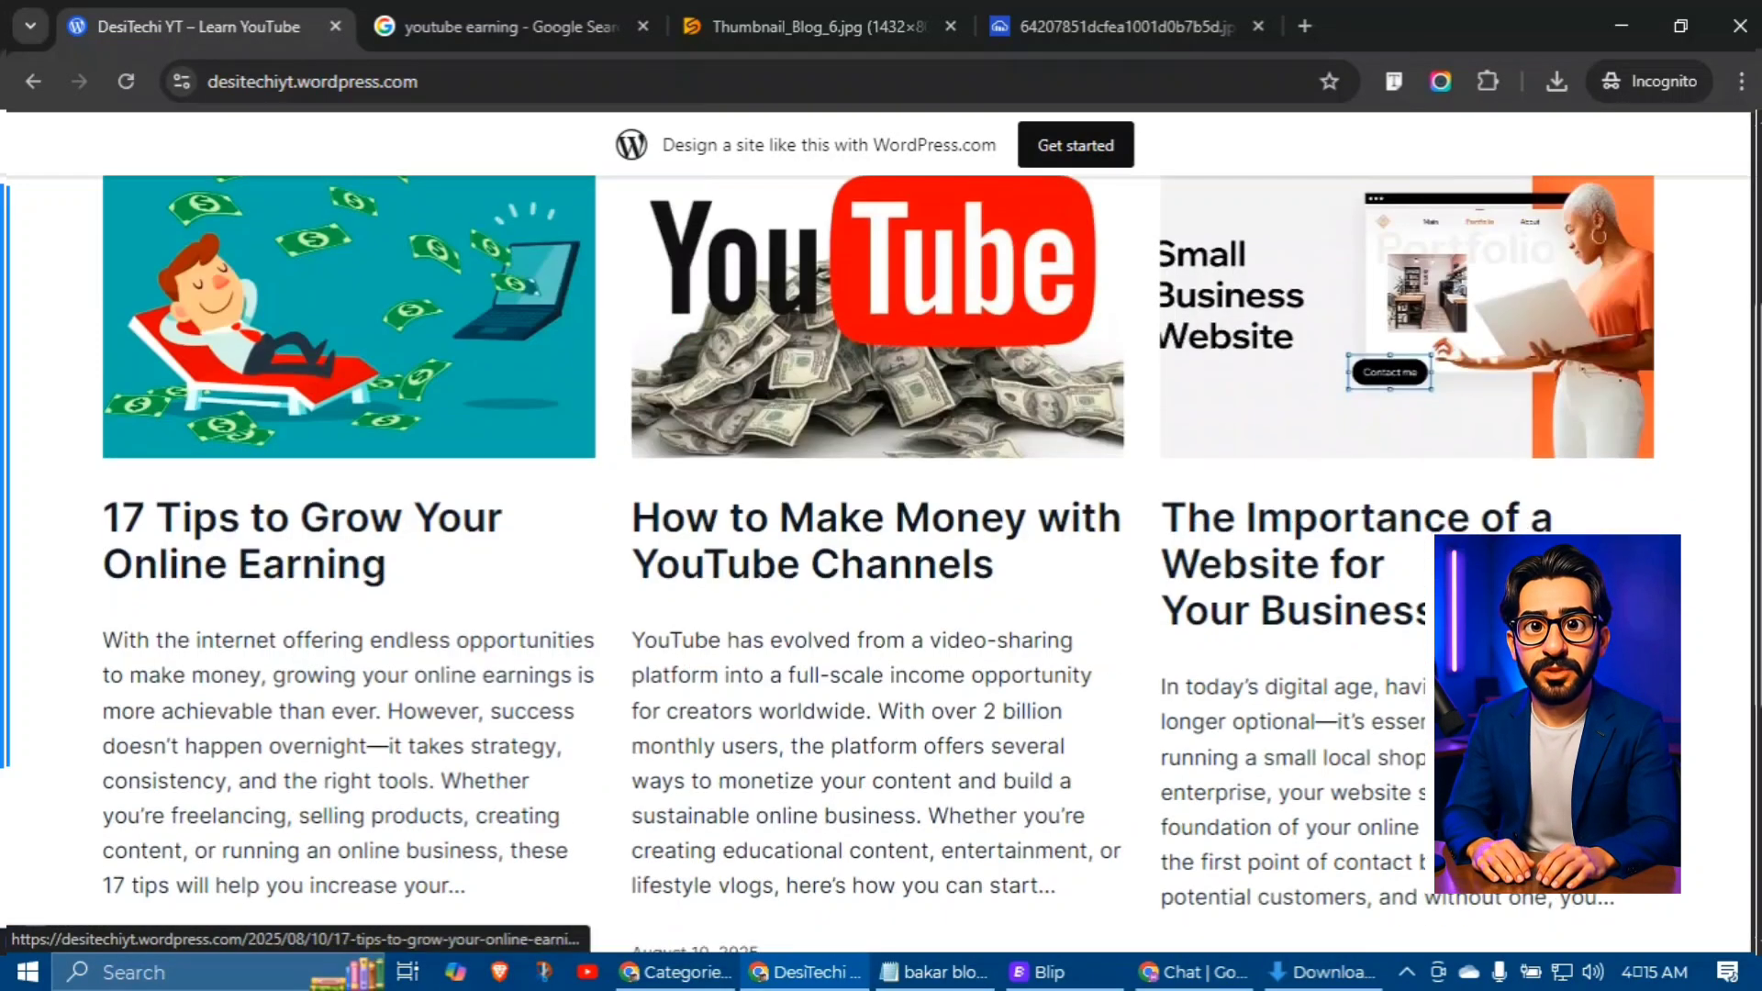
pyautogui.scroll(-5, 881, 550)
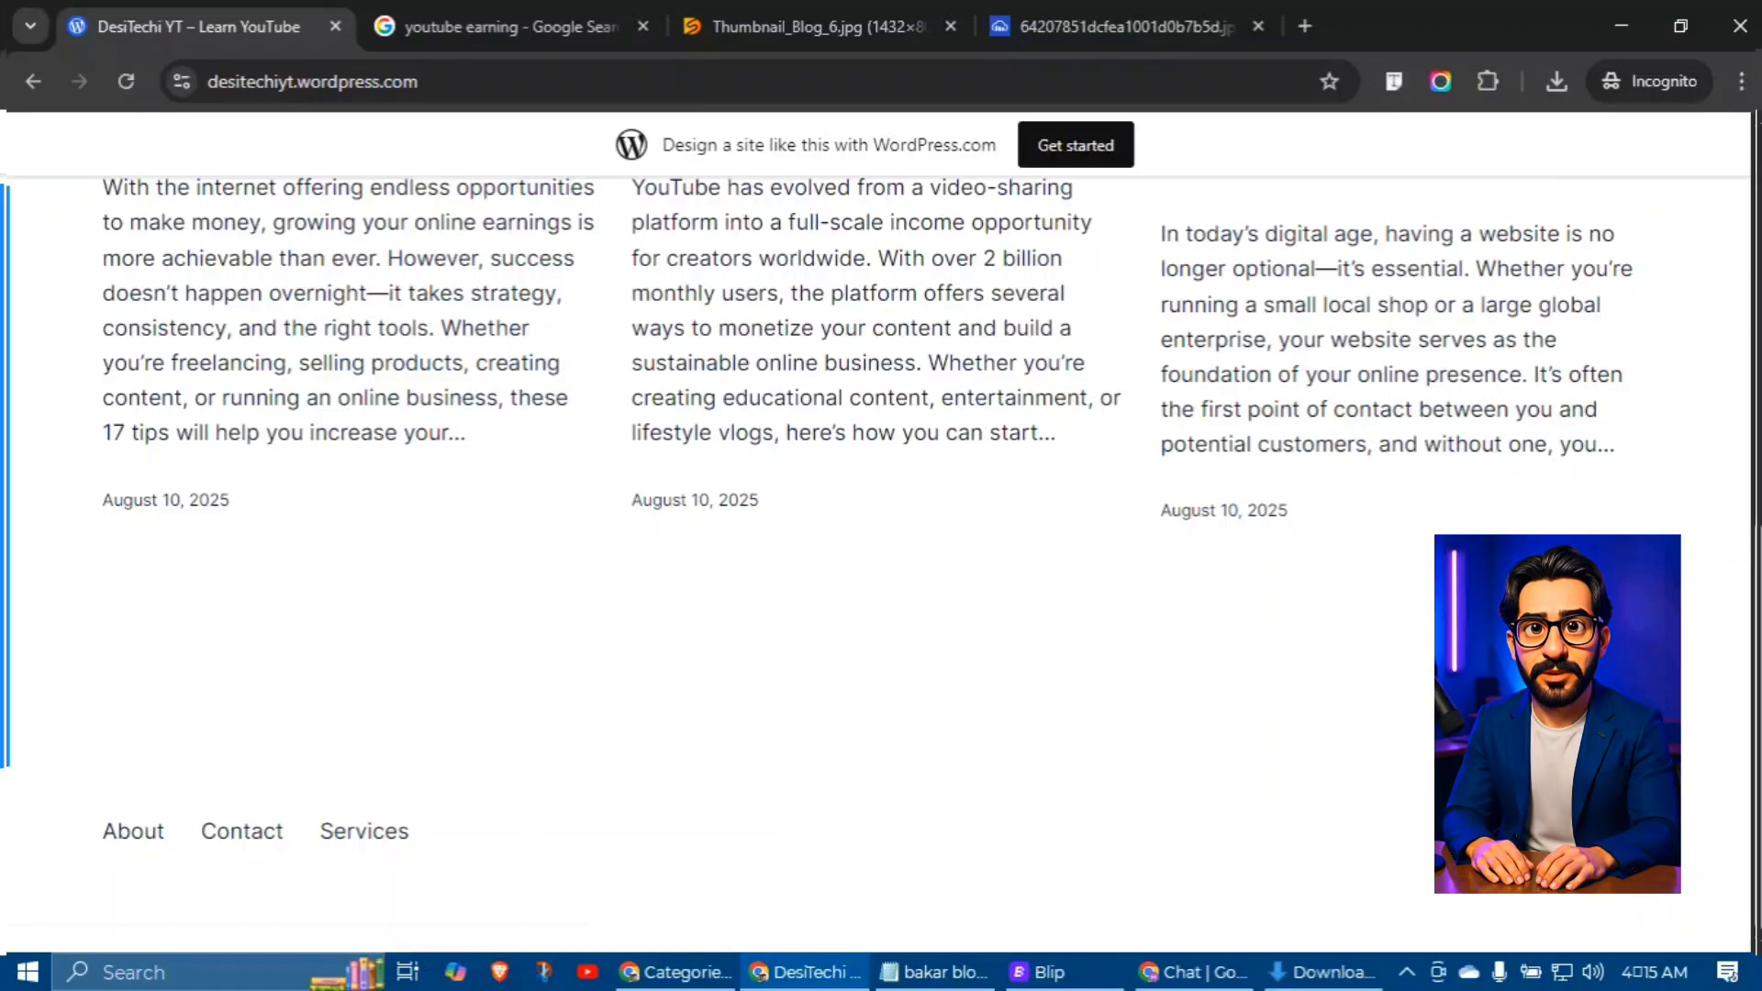
pyautogui.scroll(12, 880, 550)
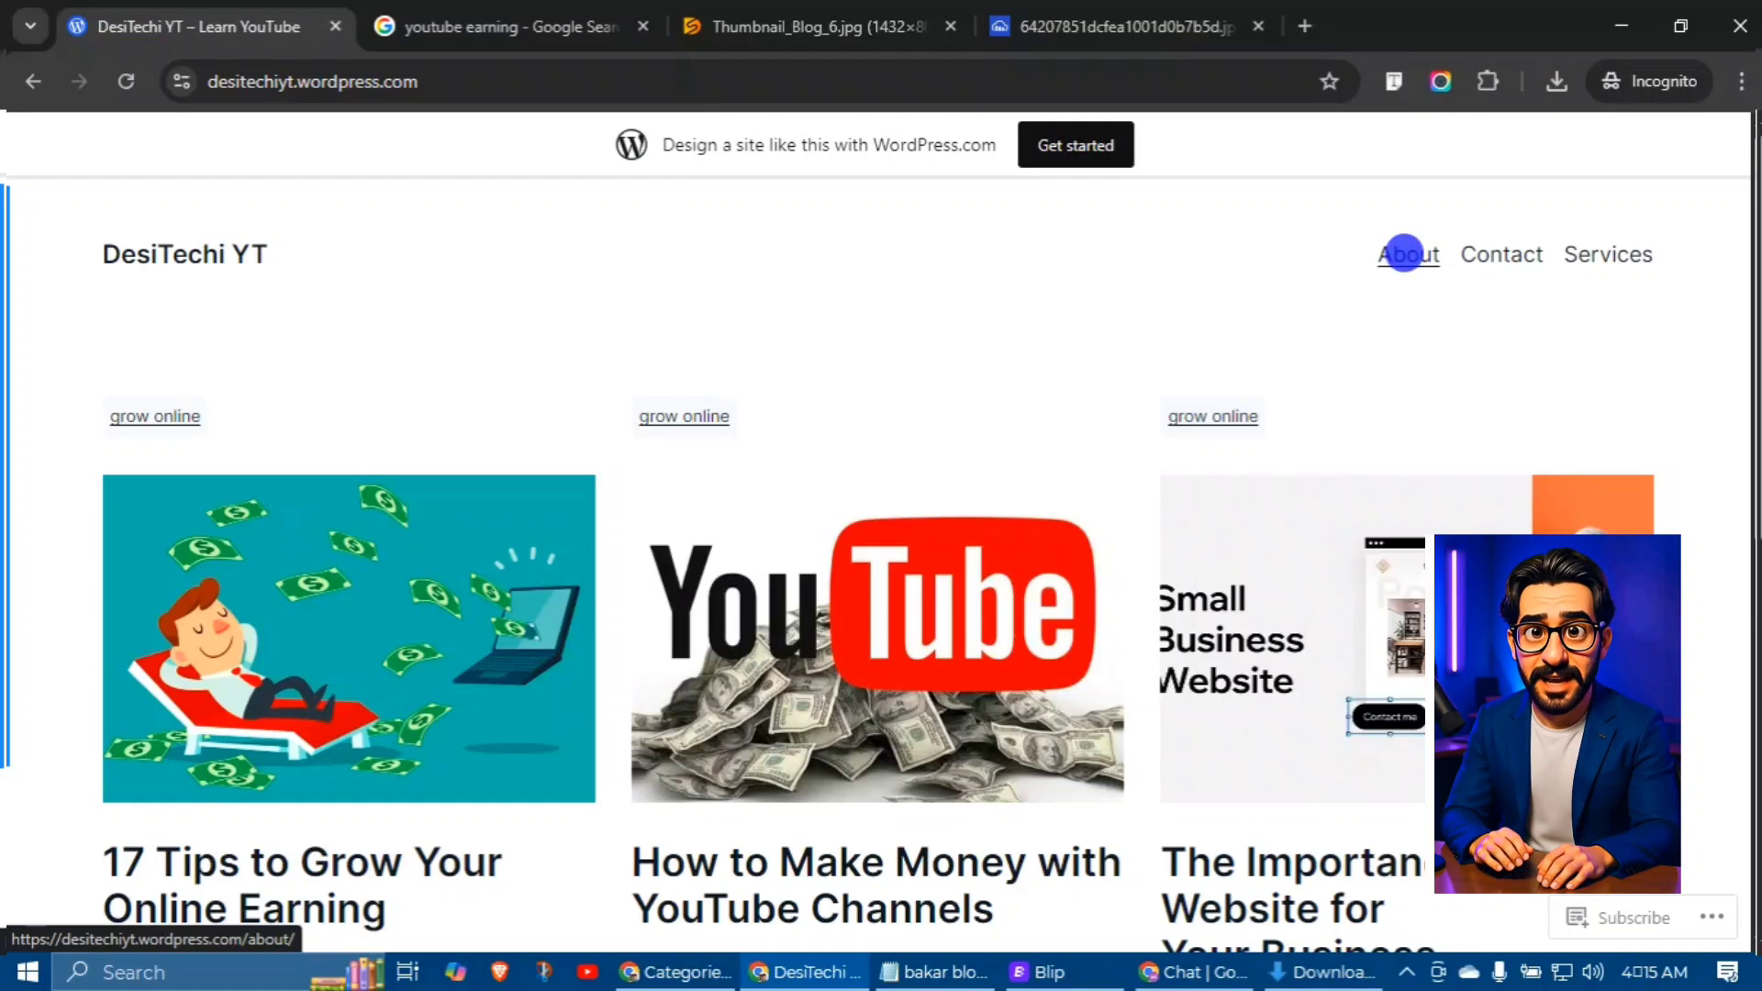
# Step: Open the blog's About page and scroll down to its contact details
pyautogui.click(1404, 253)
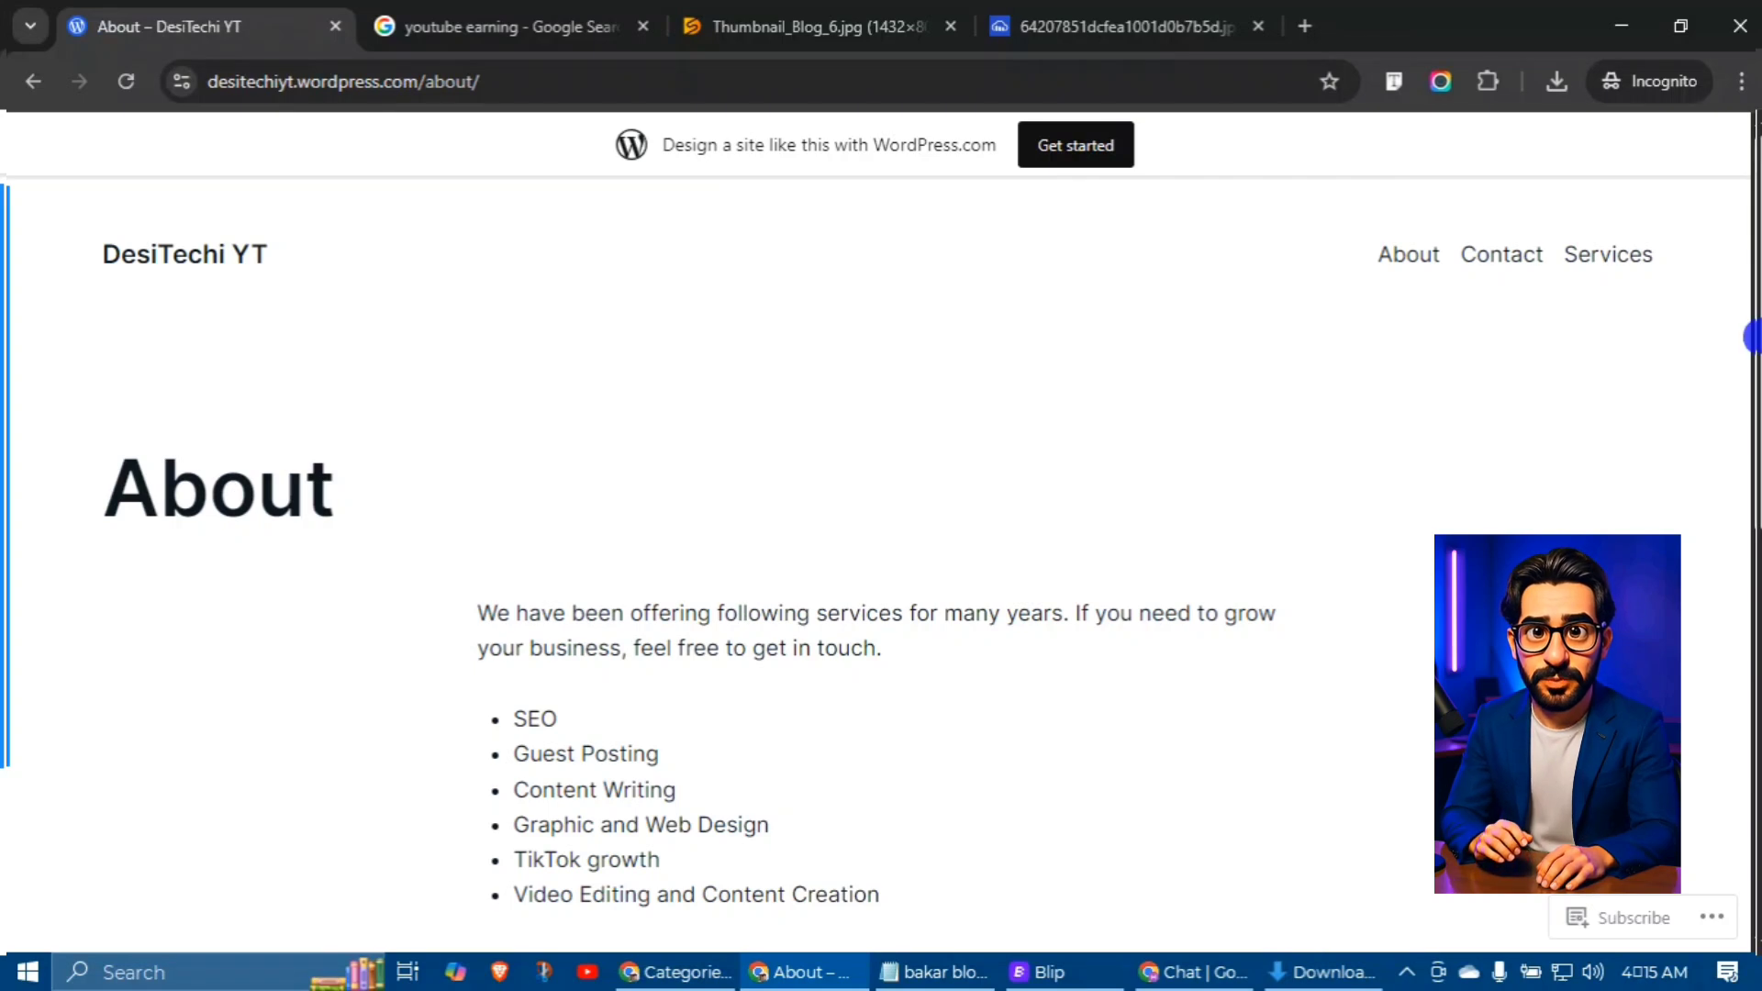
pyautogui.scroll(-1, 1755, 337)
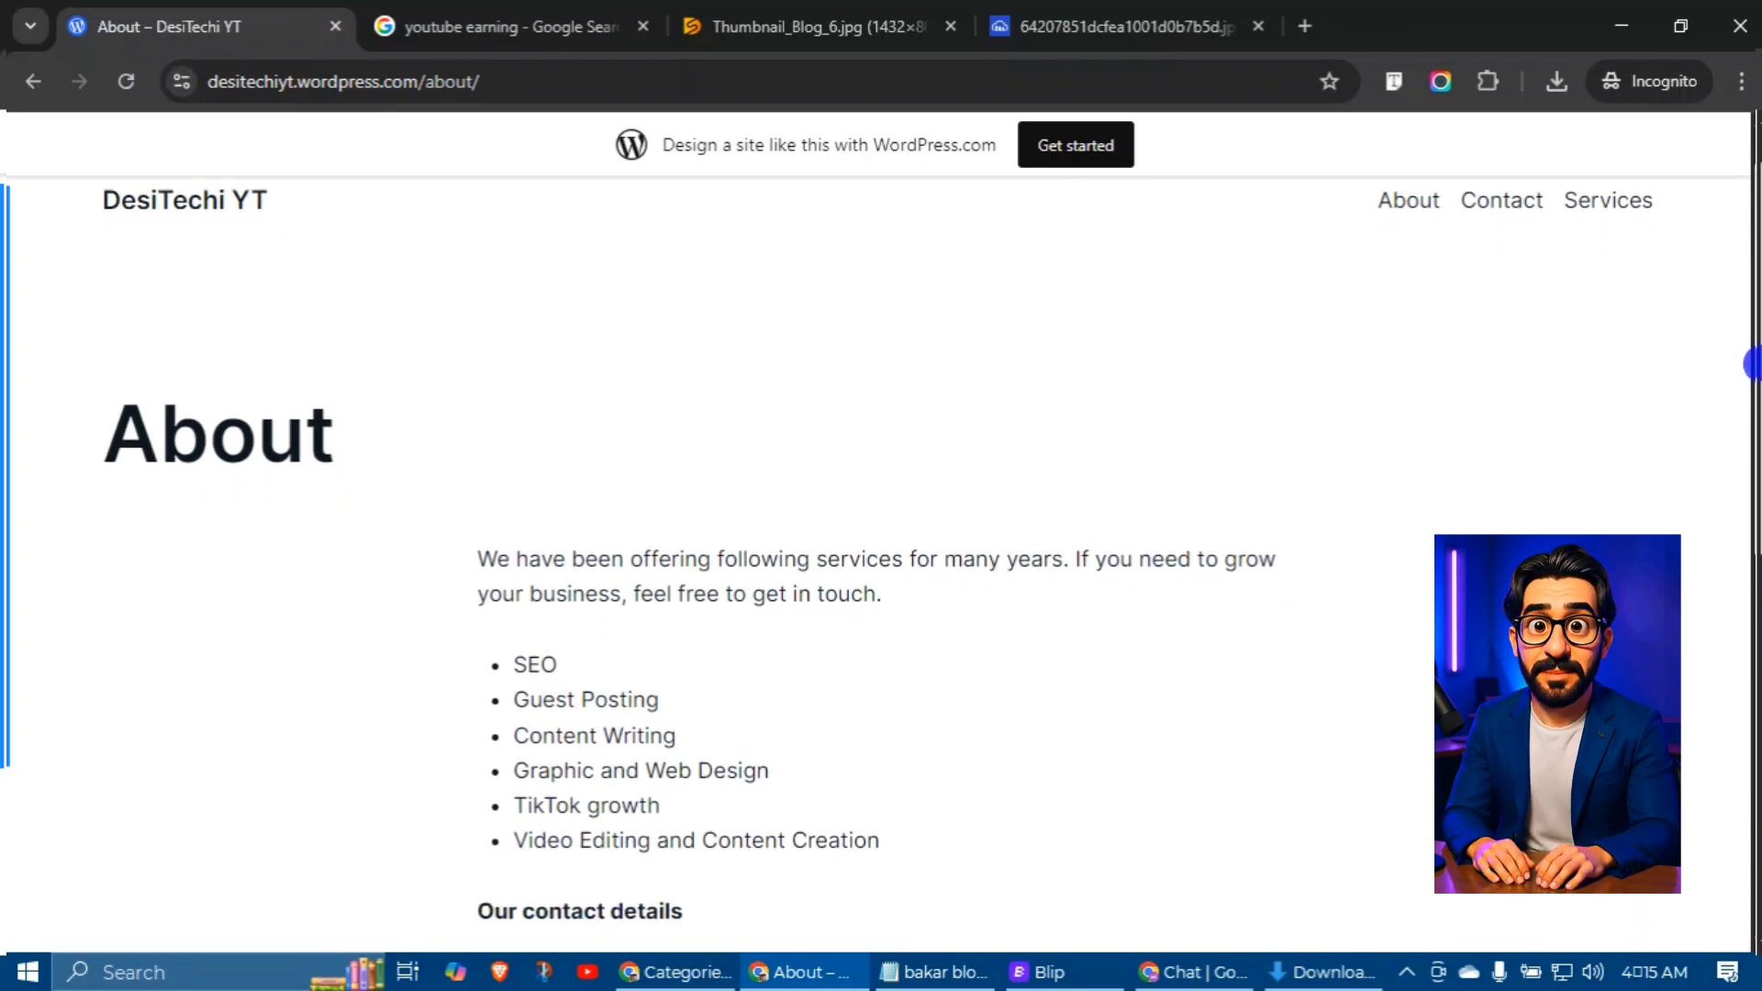
pyautogui.scroll(-10, 1753, 364)
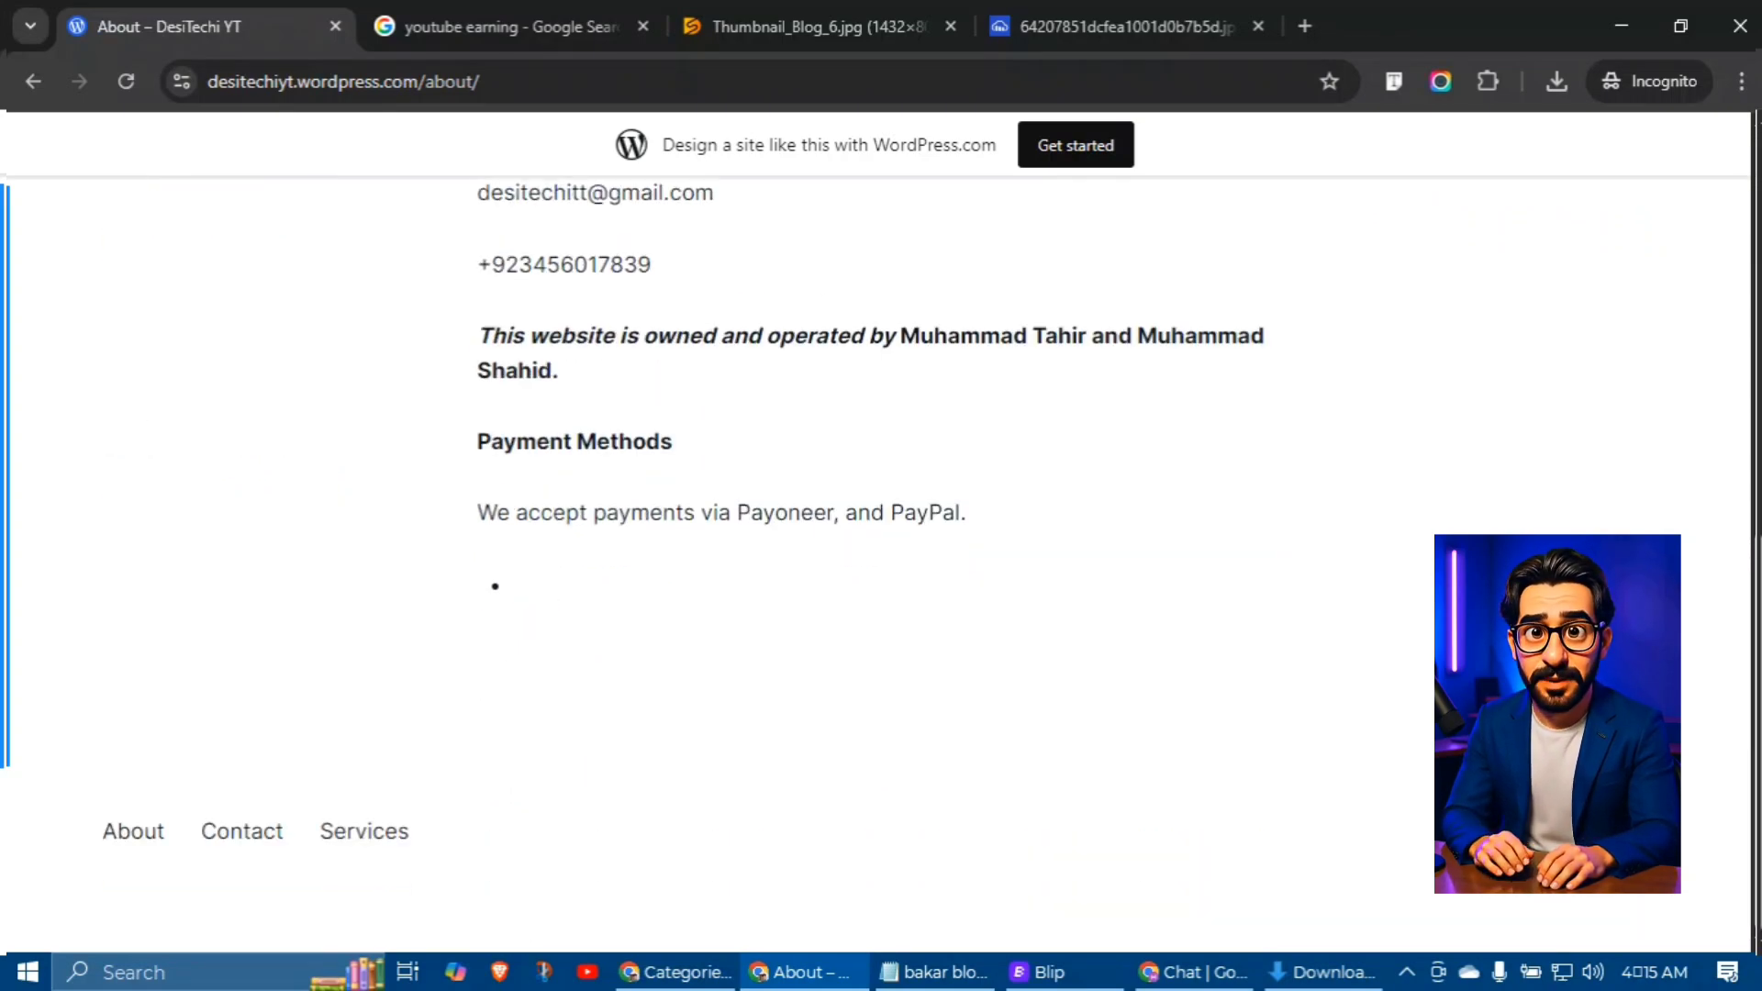
# Step: Review the About page by highlighting the phone number, e-mail address and owners' names
pyautogui.moveTo(549, 264); pyautogui.dragTo(679, 275)
pyautogui.scroll(8, 680, 276)
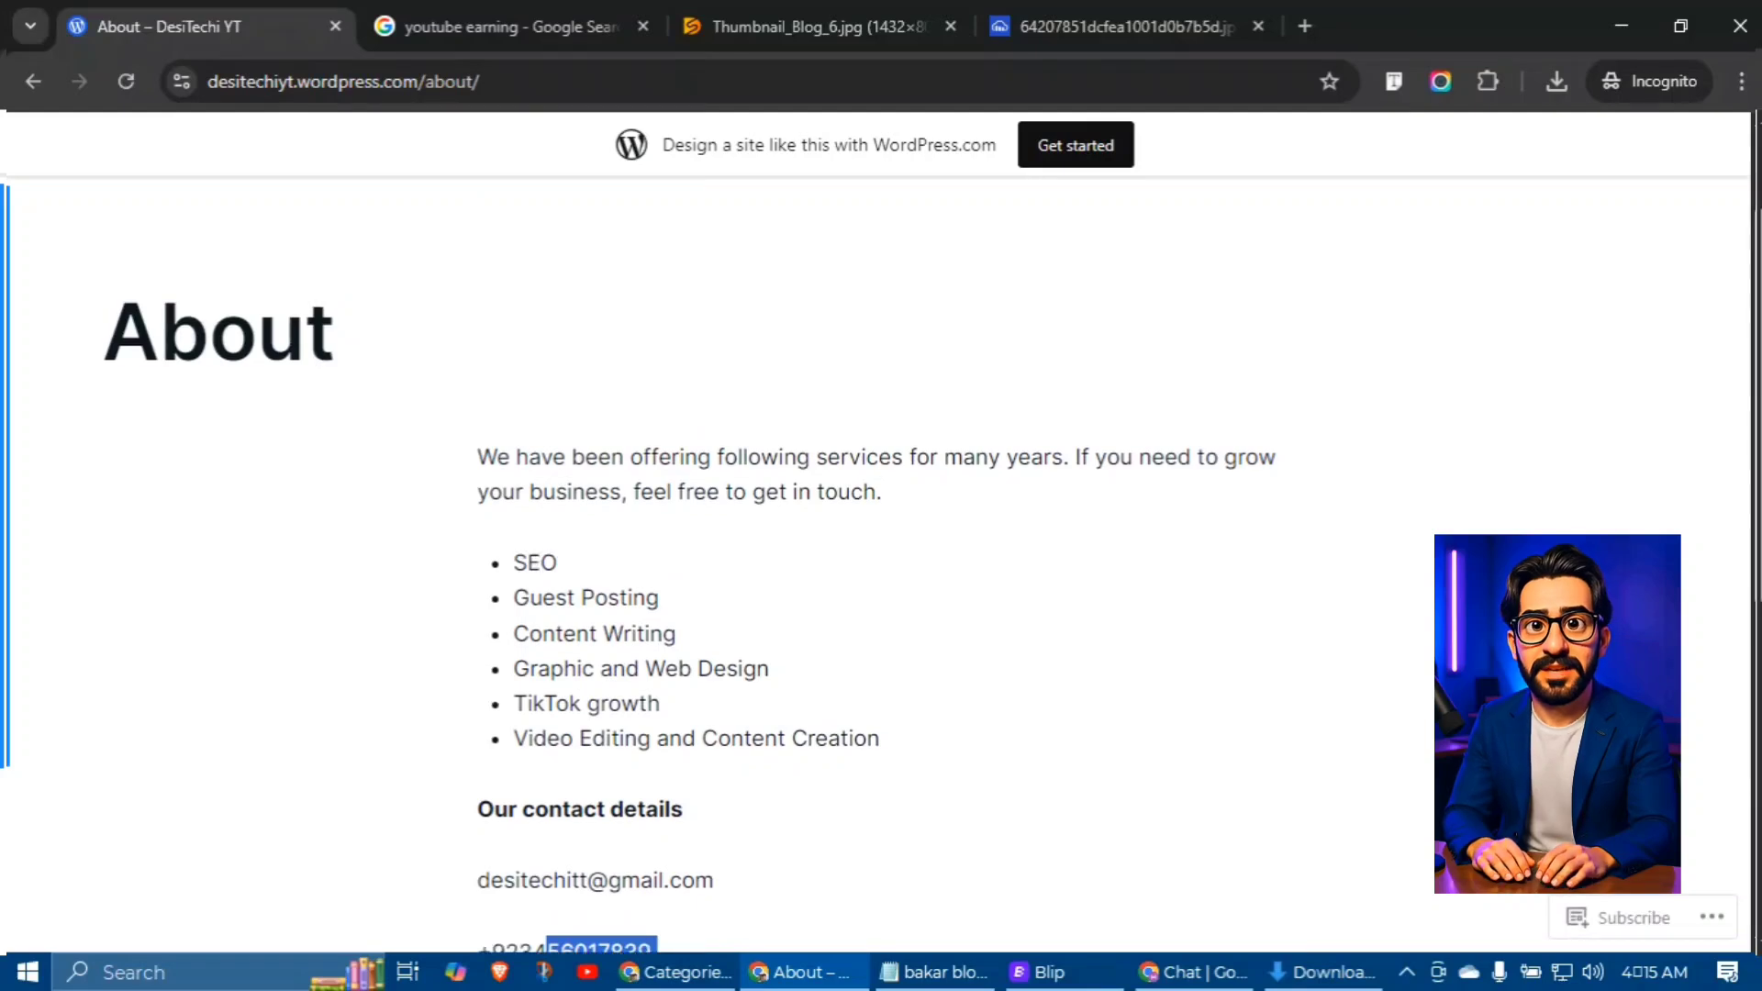
pyautogui.scroll(-4, 762, 596)
pyautogui.moveTo(547, 608); pyautogui.dragTo(700, 680)
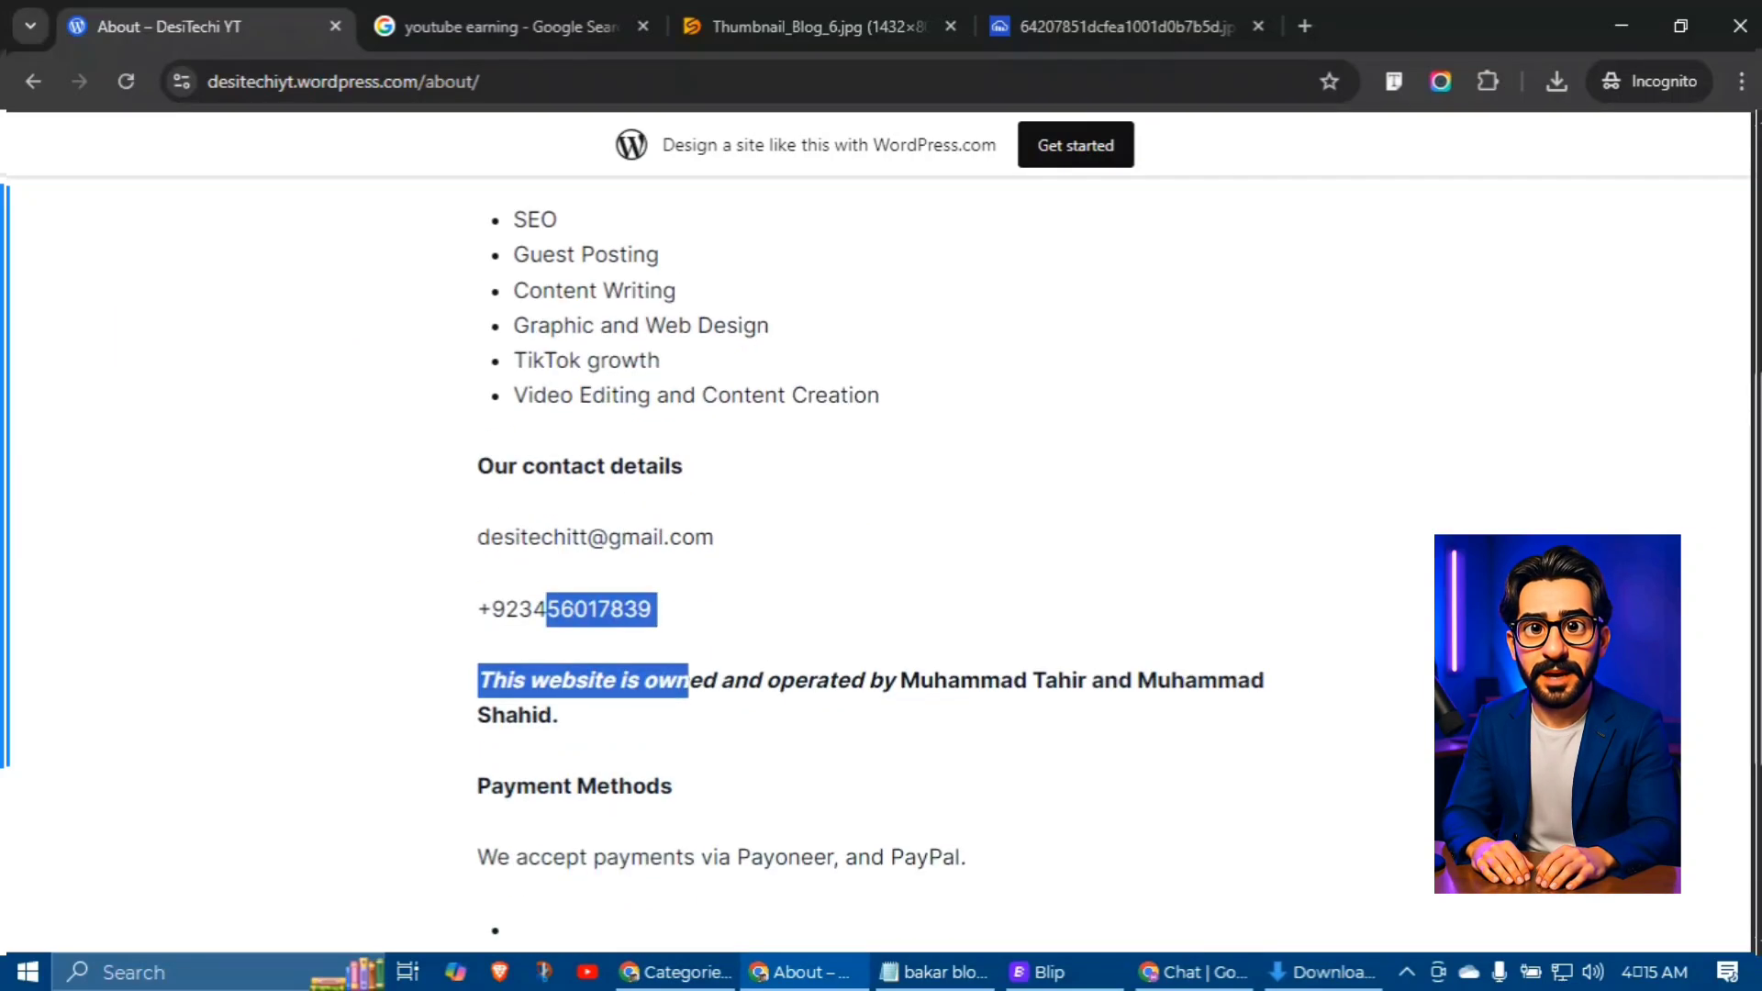
pyautogui.click(763, 597)
pyautogui.moveTo(471, 600); pyautogui.dragTo(724, 607)
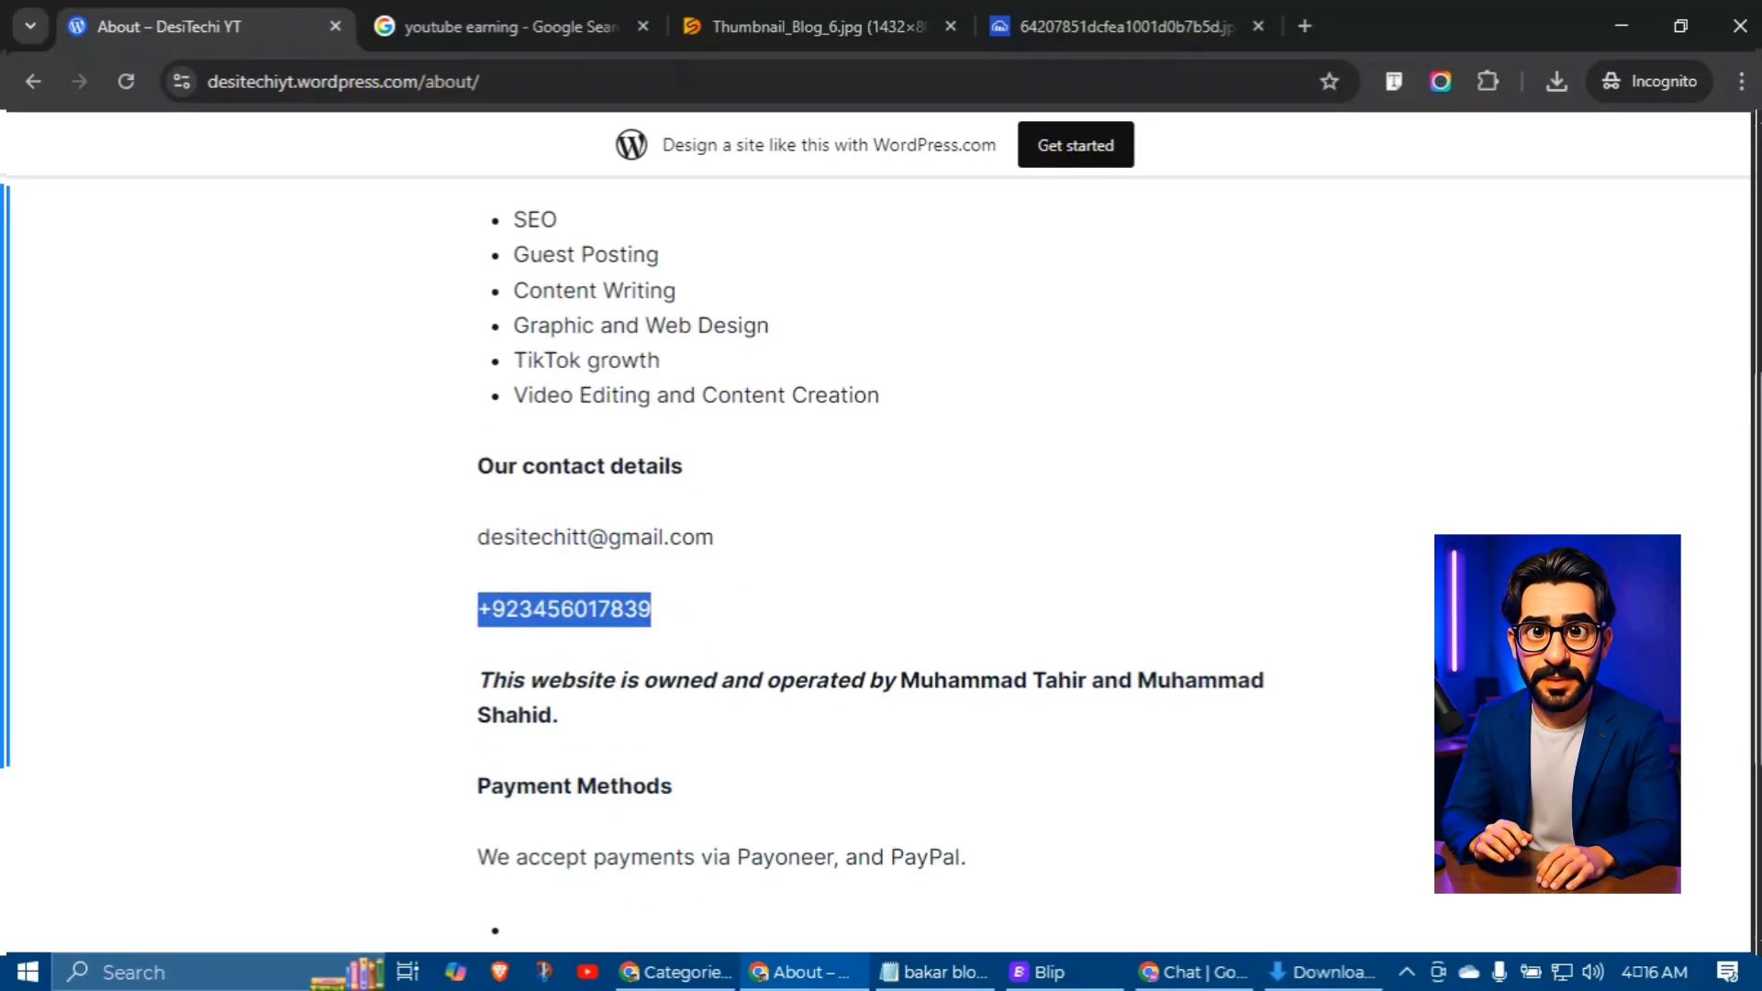
pyautogui.moveTo(730, 534); pyautogui.dragTo(435, 539)
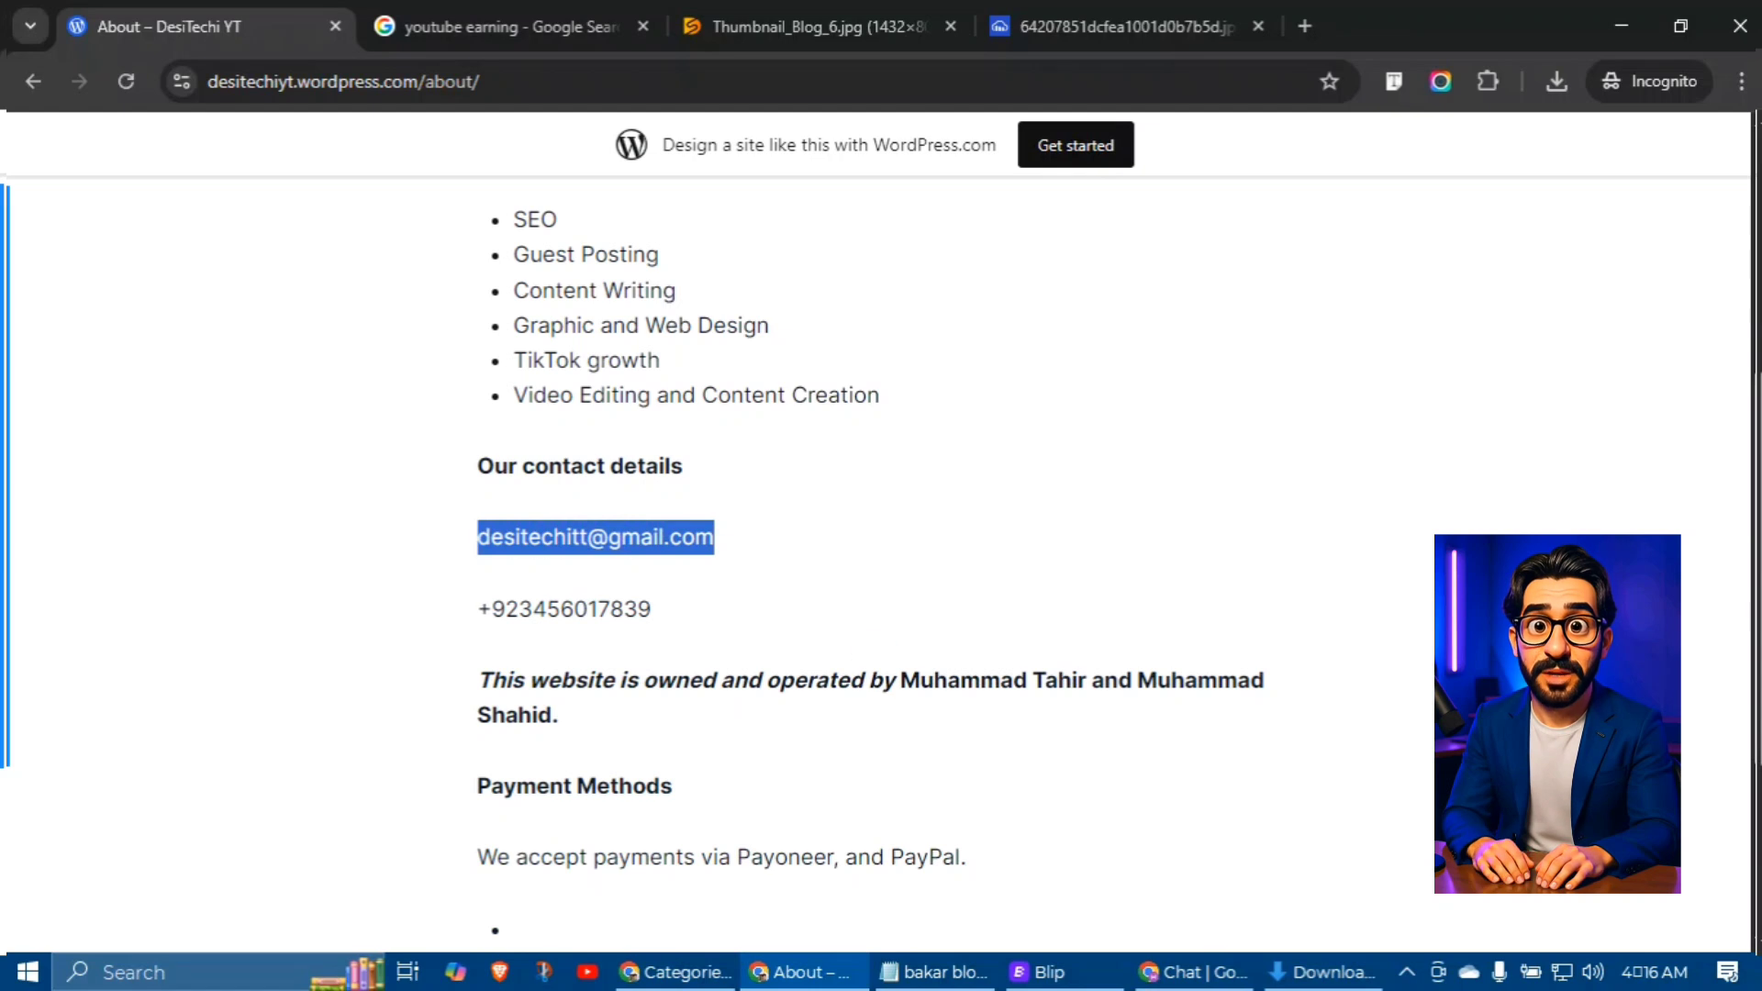
pyautogui.moveTo(898, 680); pyautogui.dragTo(1289, 683)
pyautogui.click(1403, 692)
pyautogui.scroll(2, 1403, 691)
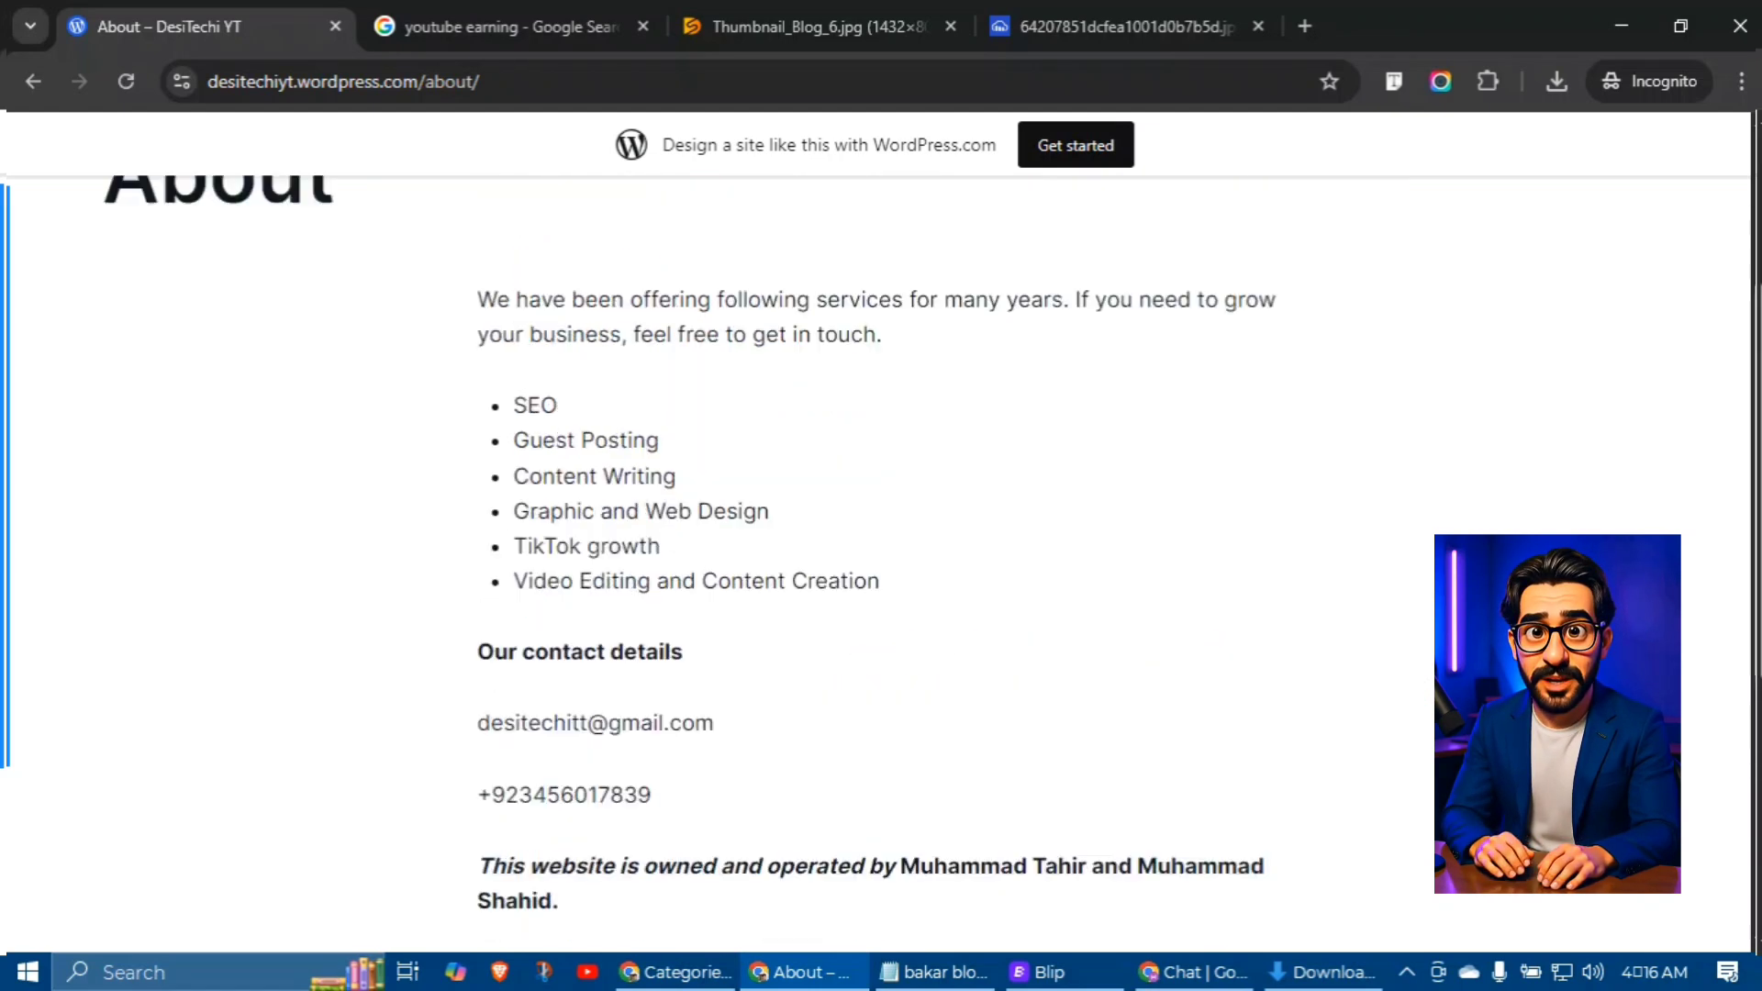
pyautogui.scroll(3, 881, 550)
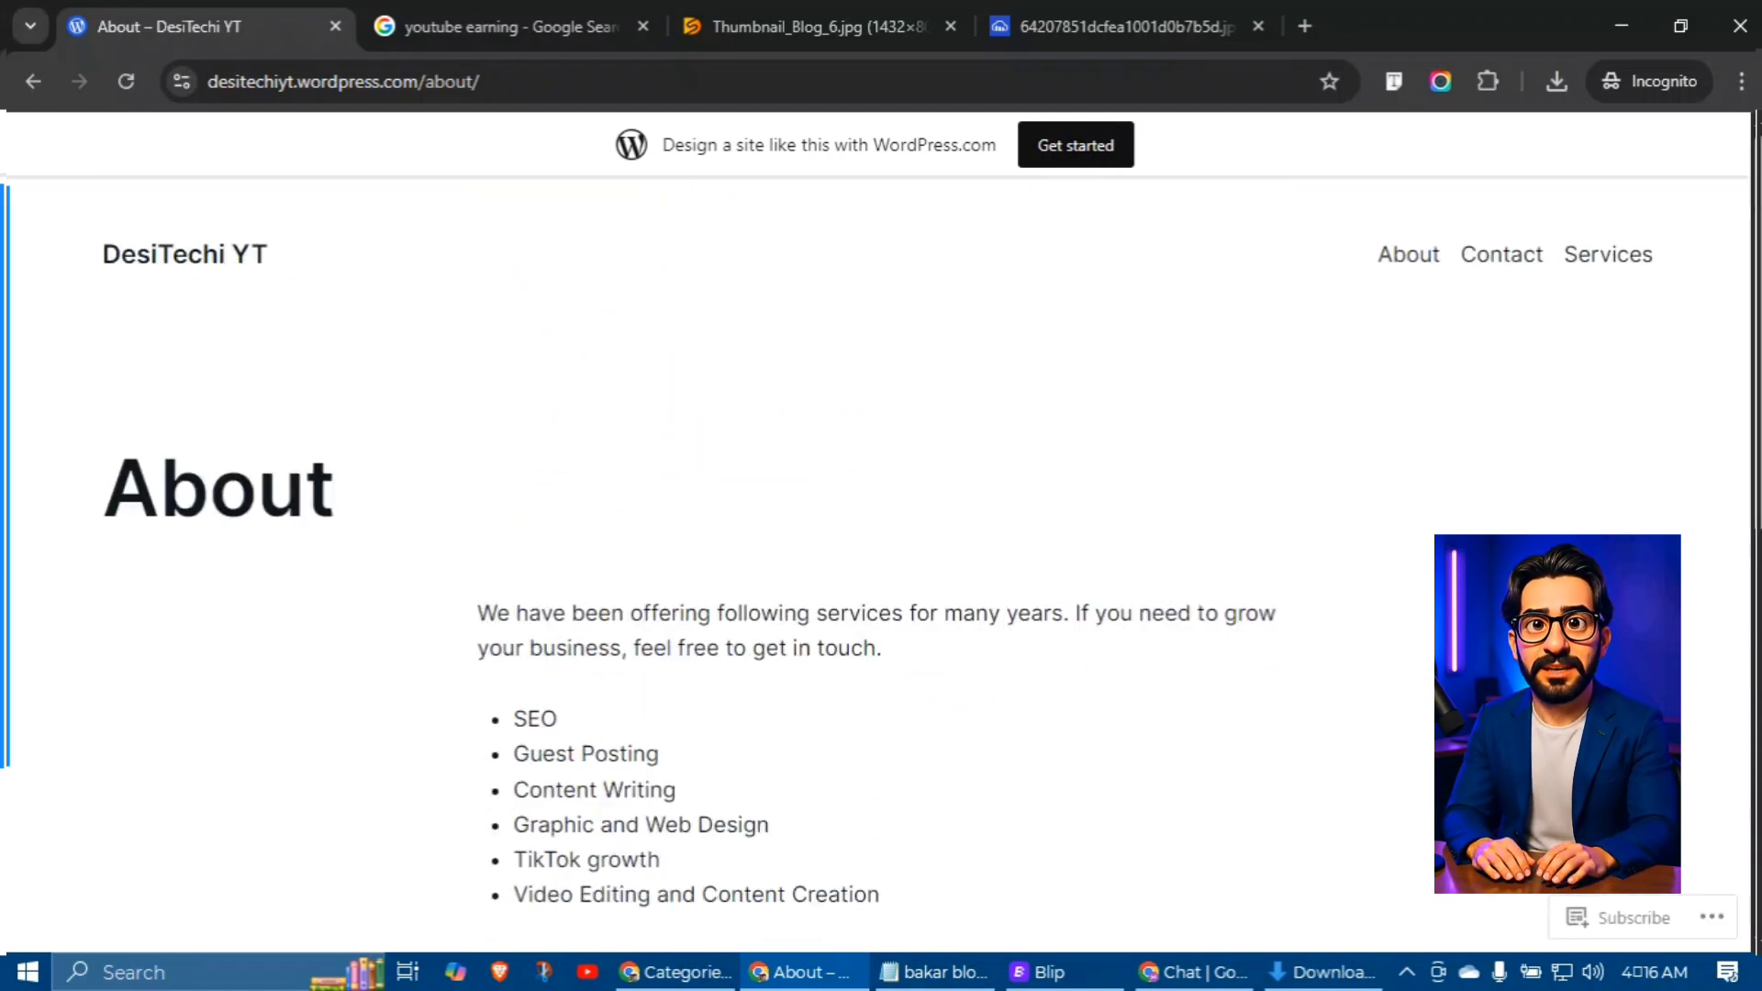
# Step: Close the search results and image tabs, leaving only the About page open
pyautogui.hotkey('ctrl', 'l')
pyautogui.click(951, 344)
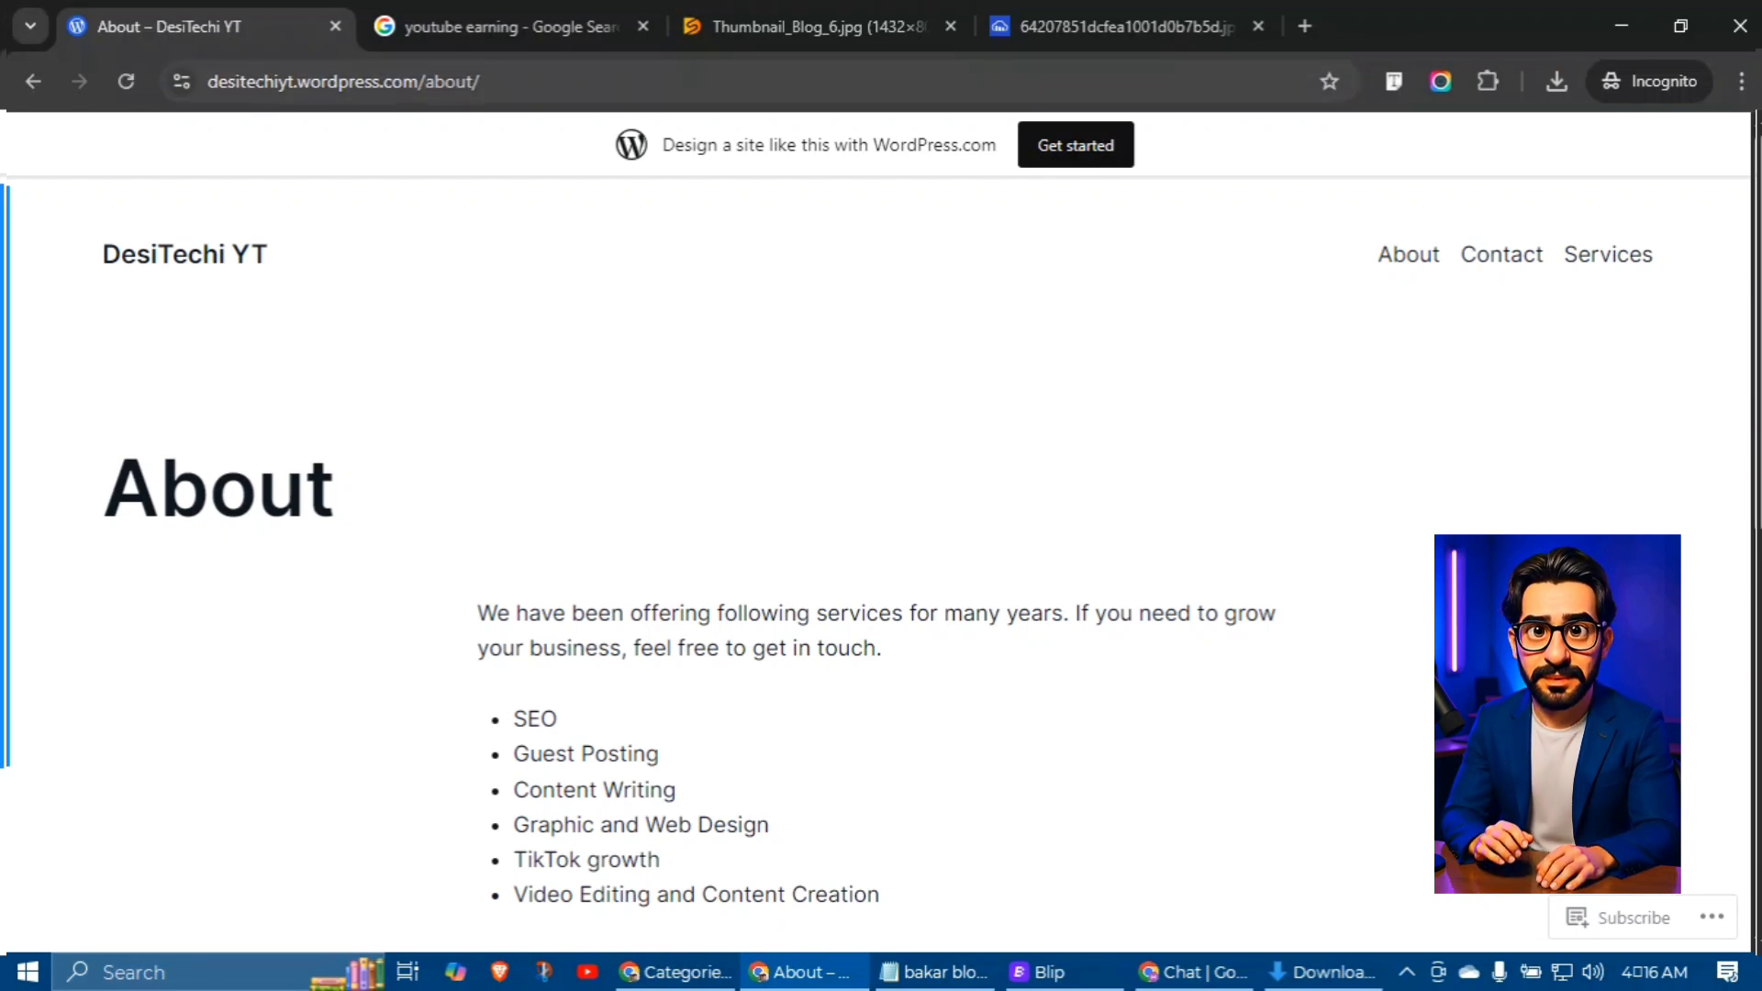
pyautogui.click(637, 27)
pyautogui.click(639, 26)
pyautogui.click(640, 27)
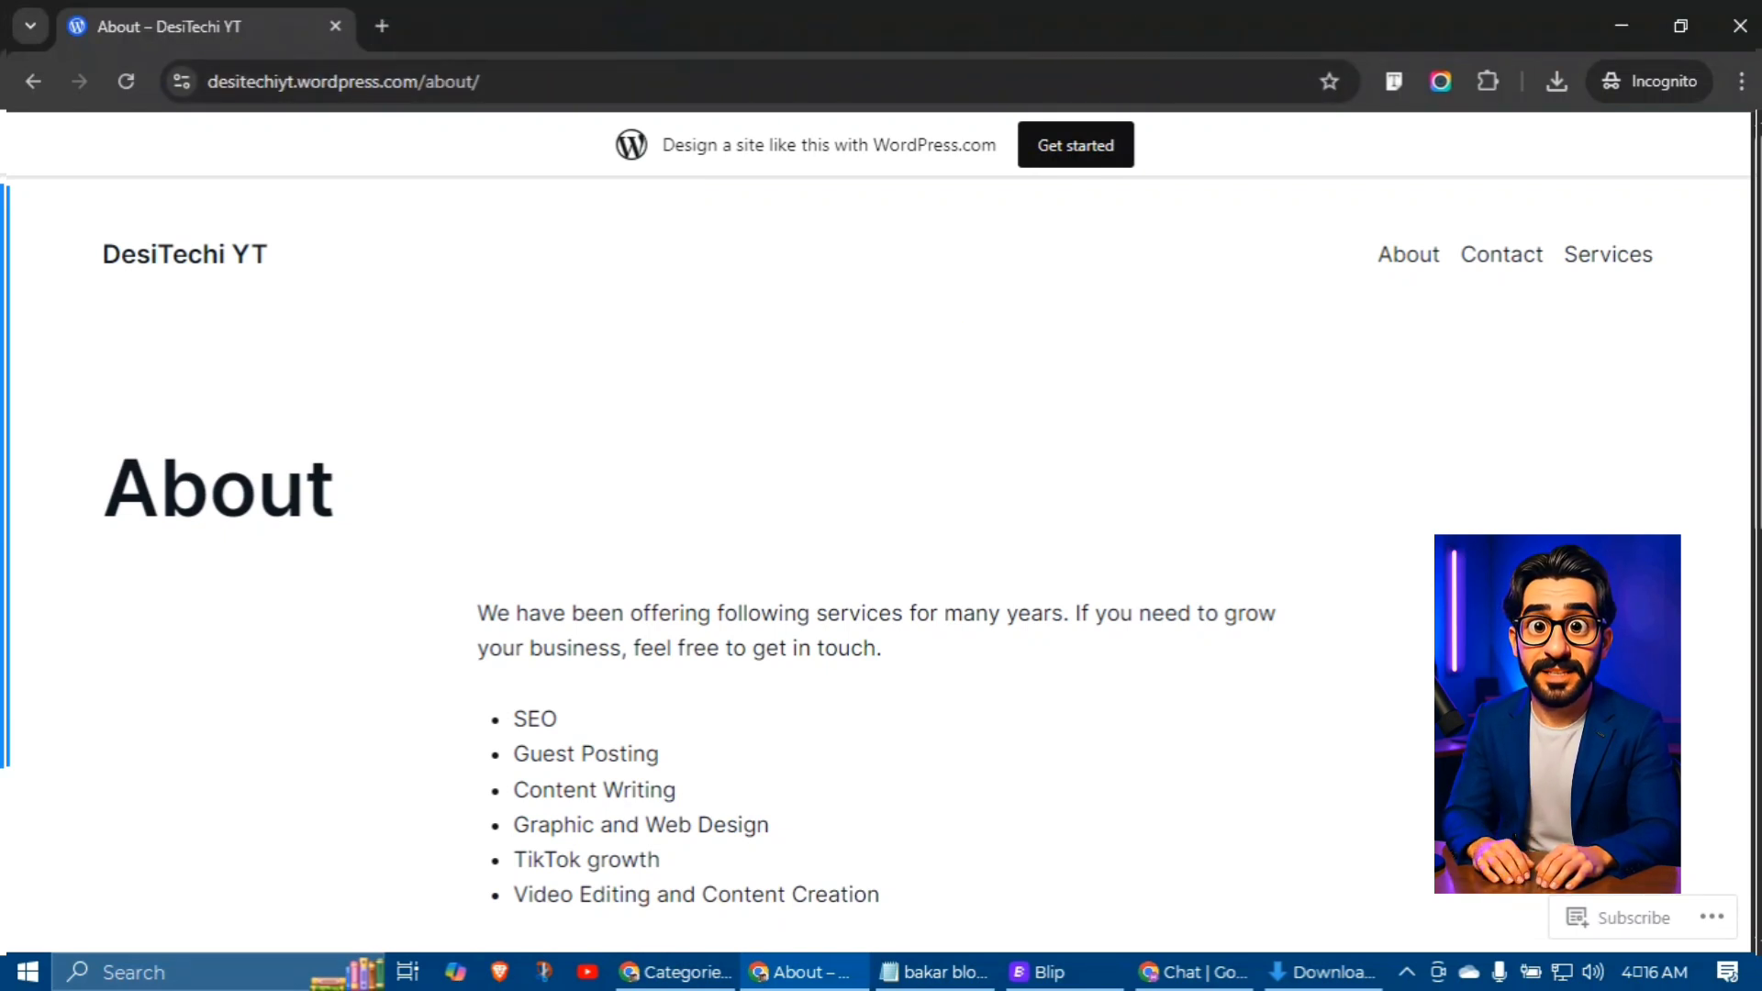
pyautogui.click(1406, 973)
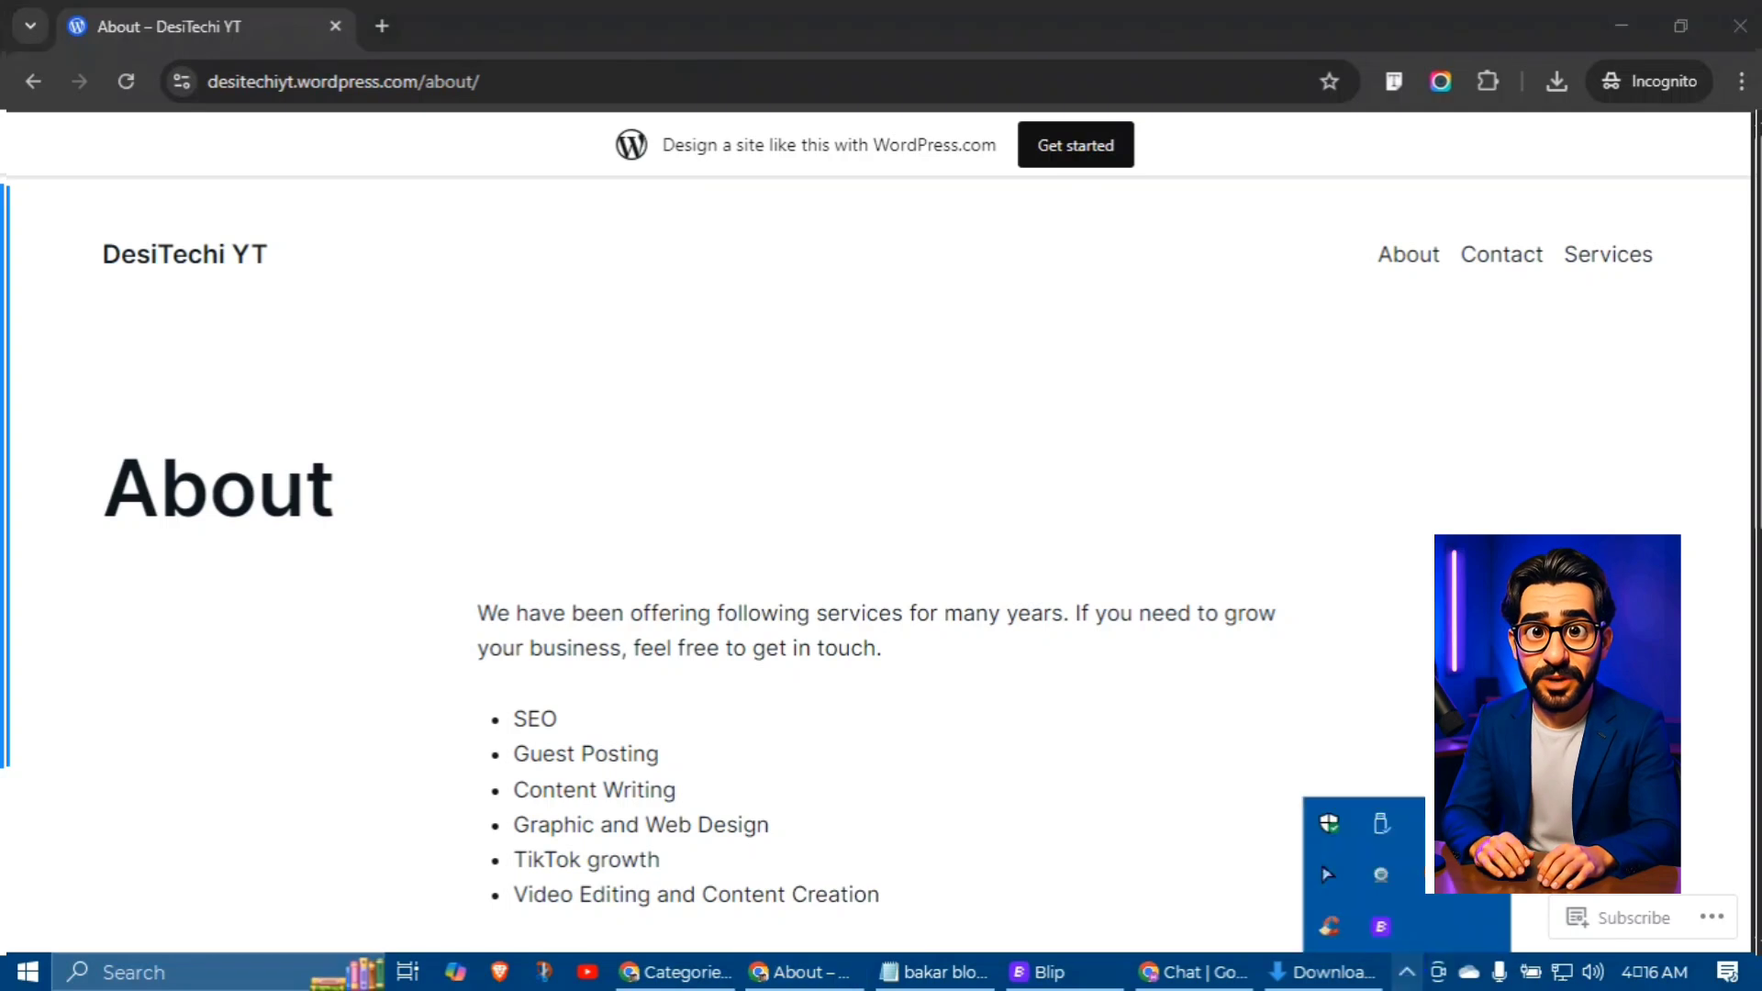
pyautogui.click(1406, 971)
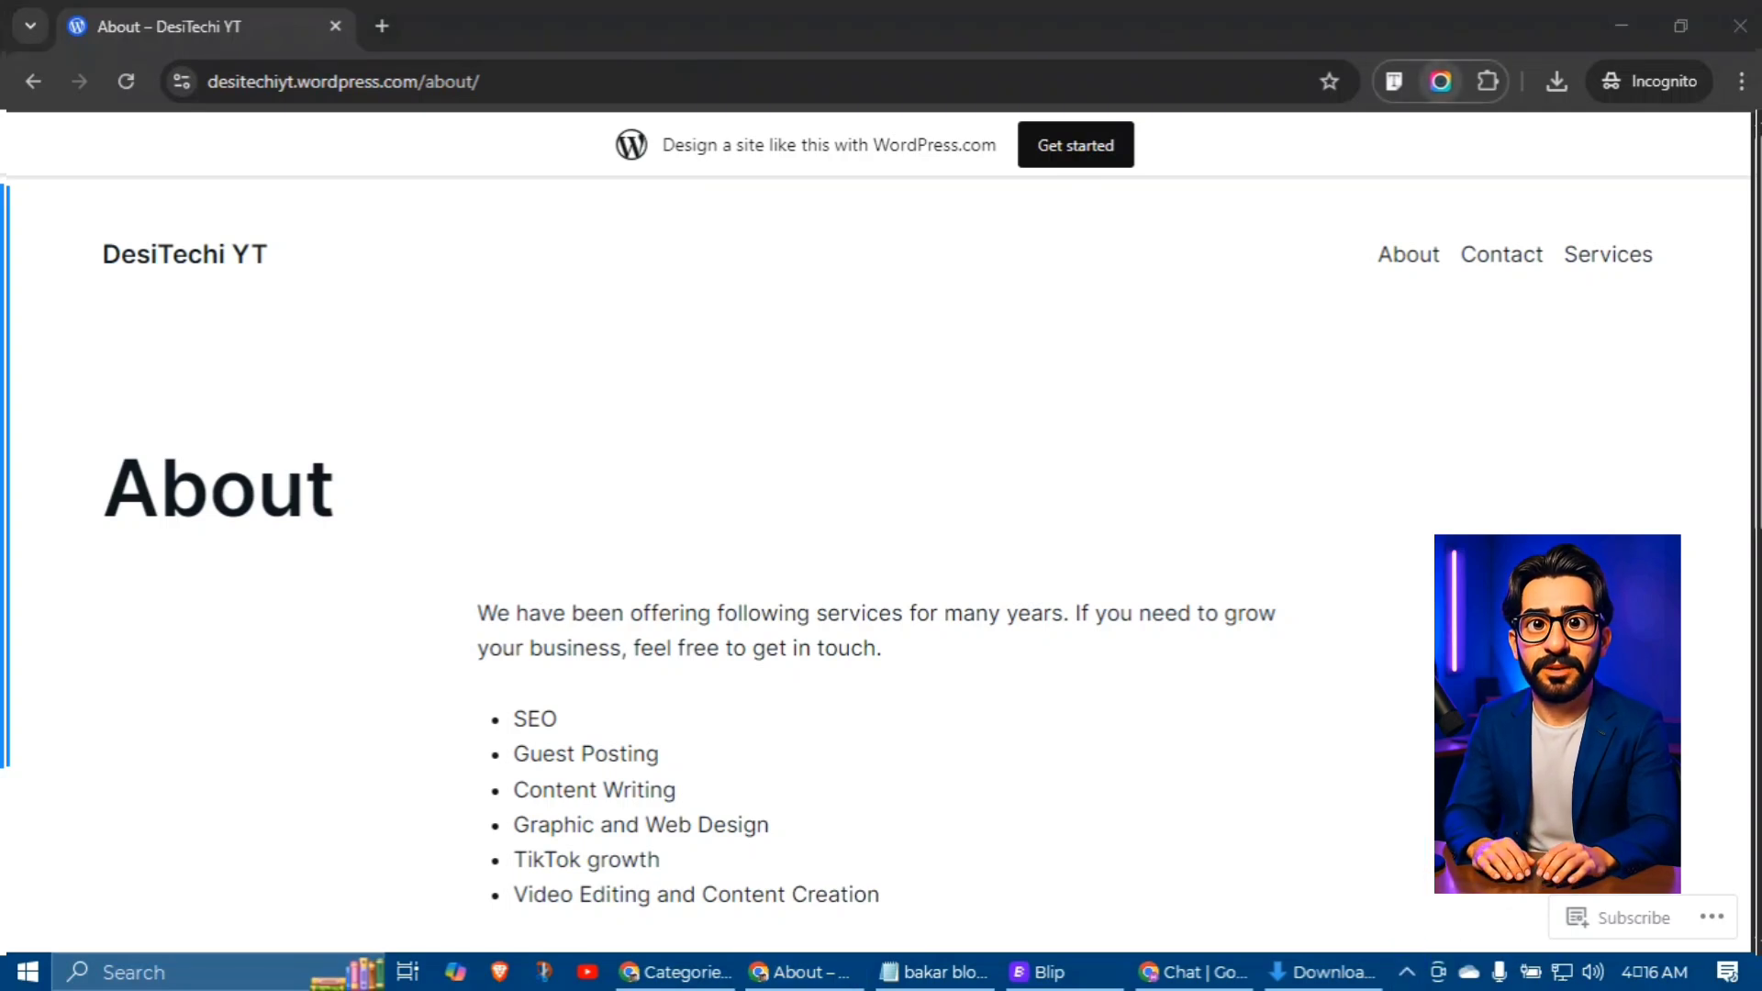
# Step: Capture the entire screen showing the About page with the Awesome Screen Recorder extension
pyautogui.click(1439, 81)
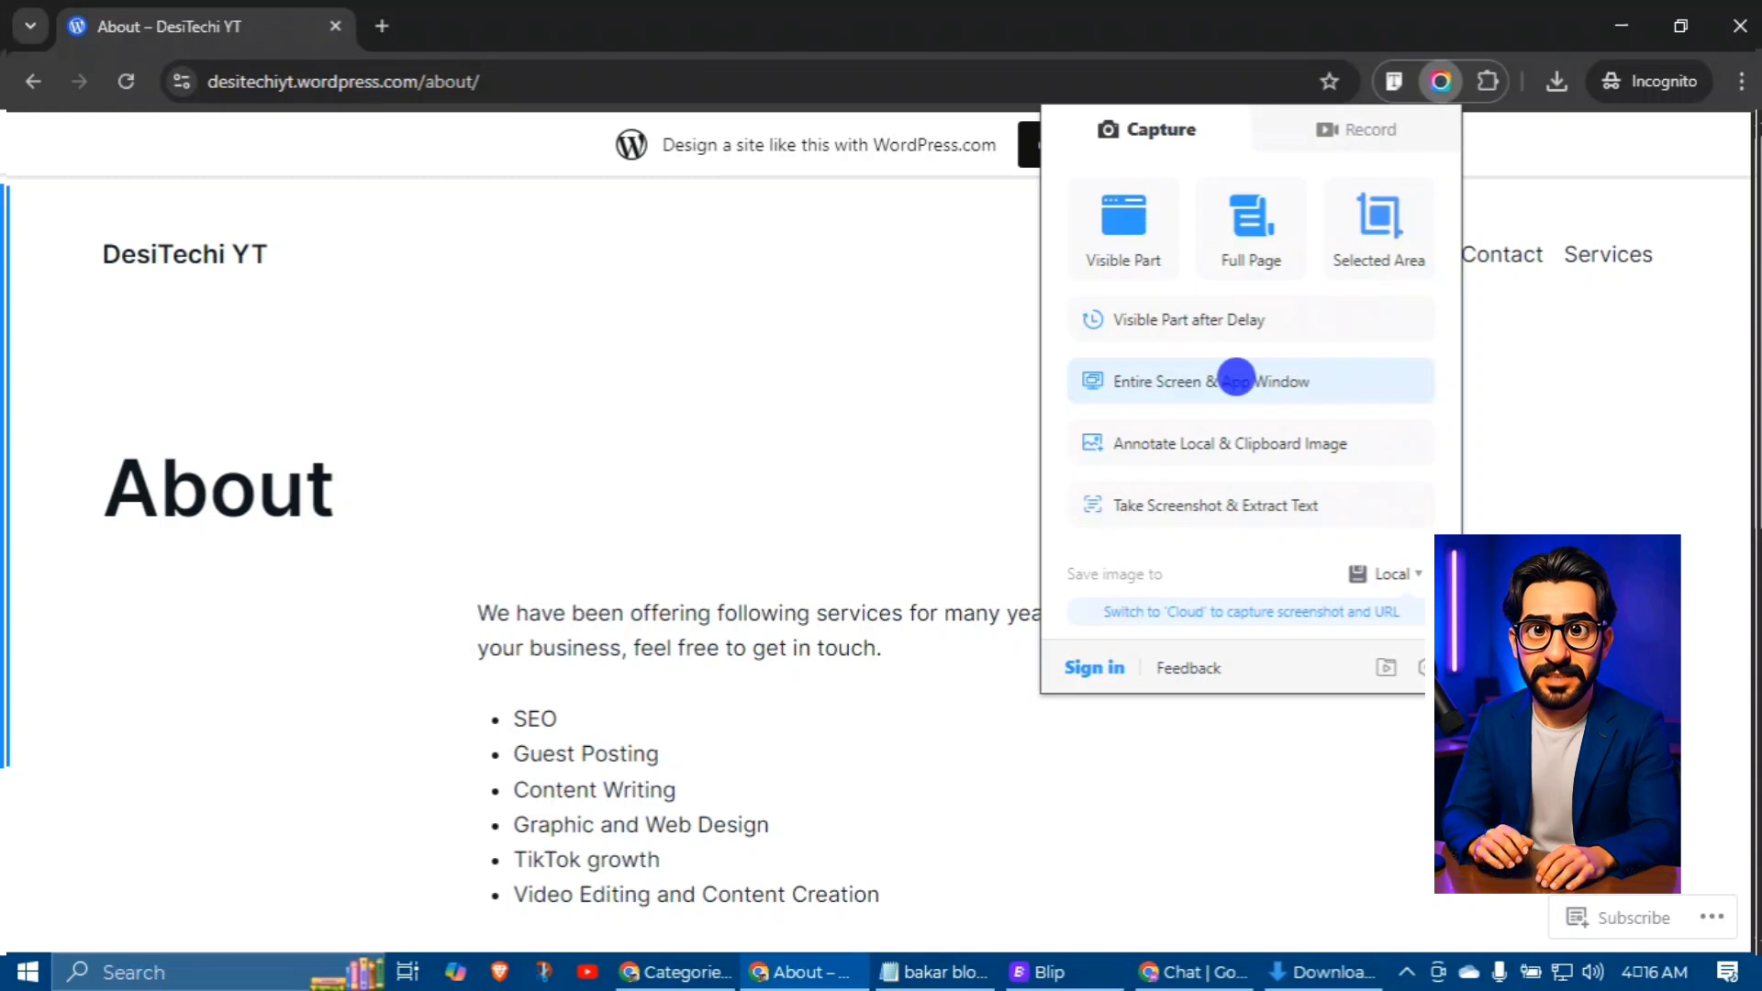
pyautogui.click(1236, 378)
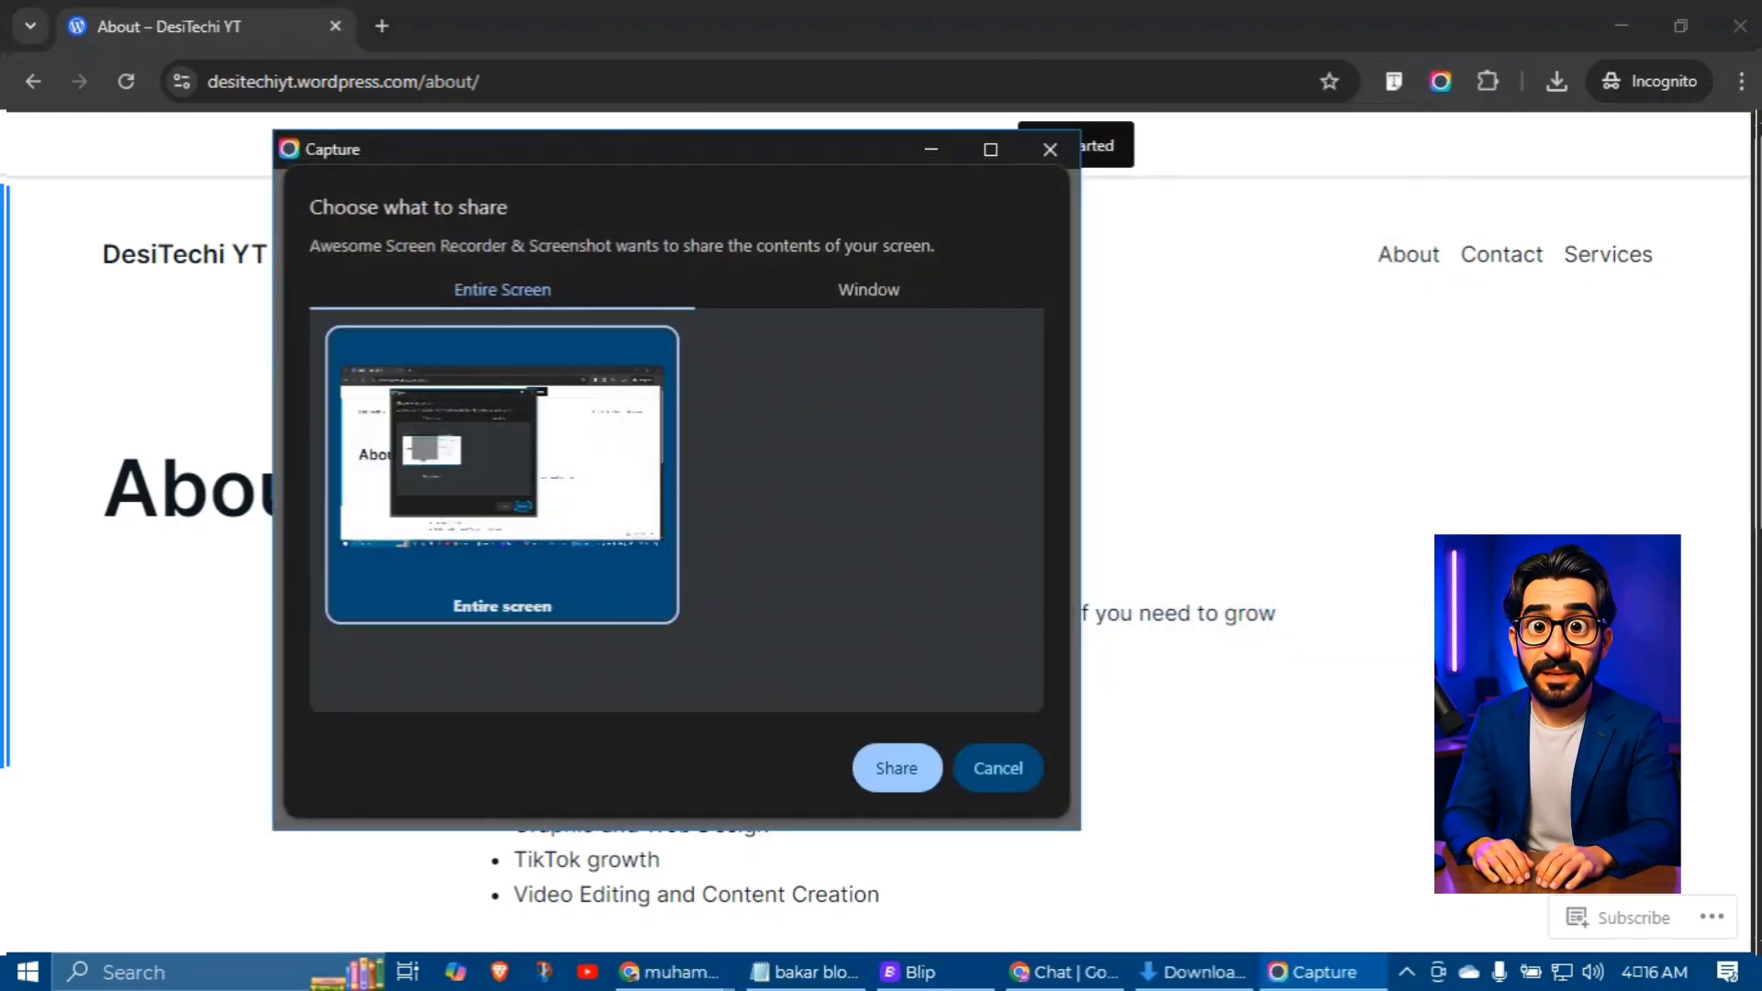
pyautogui.click(897, 767)
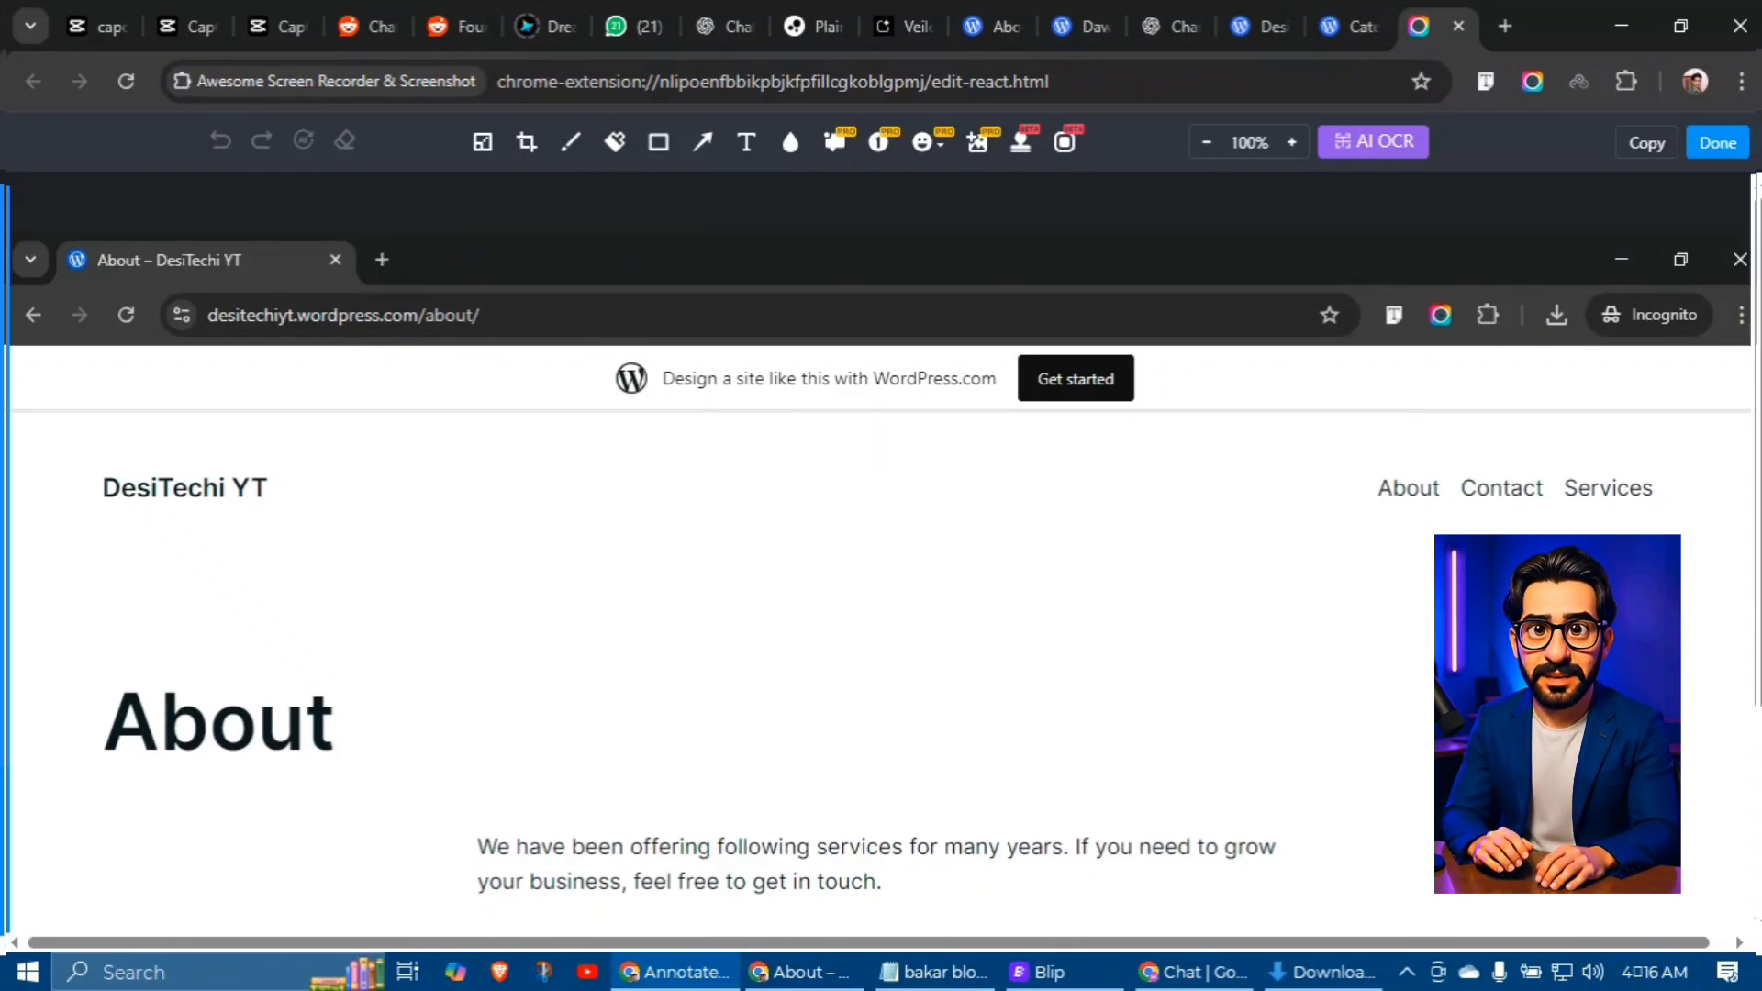
# Step: Draw red arrows pointing at the web address and the Video Editing services bullet
pyautogui.click(702, 142)
pyautogui.moveTo(727, 237); pyautogui.dragTo(493, 290)
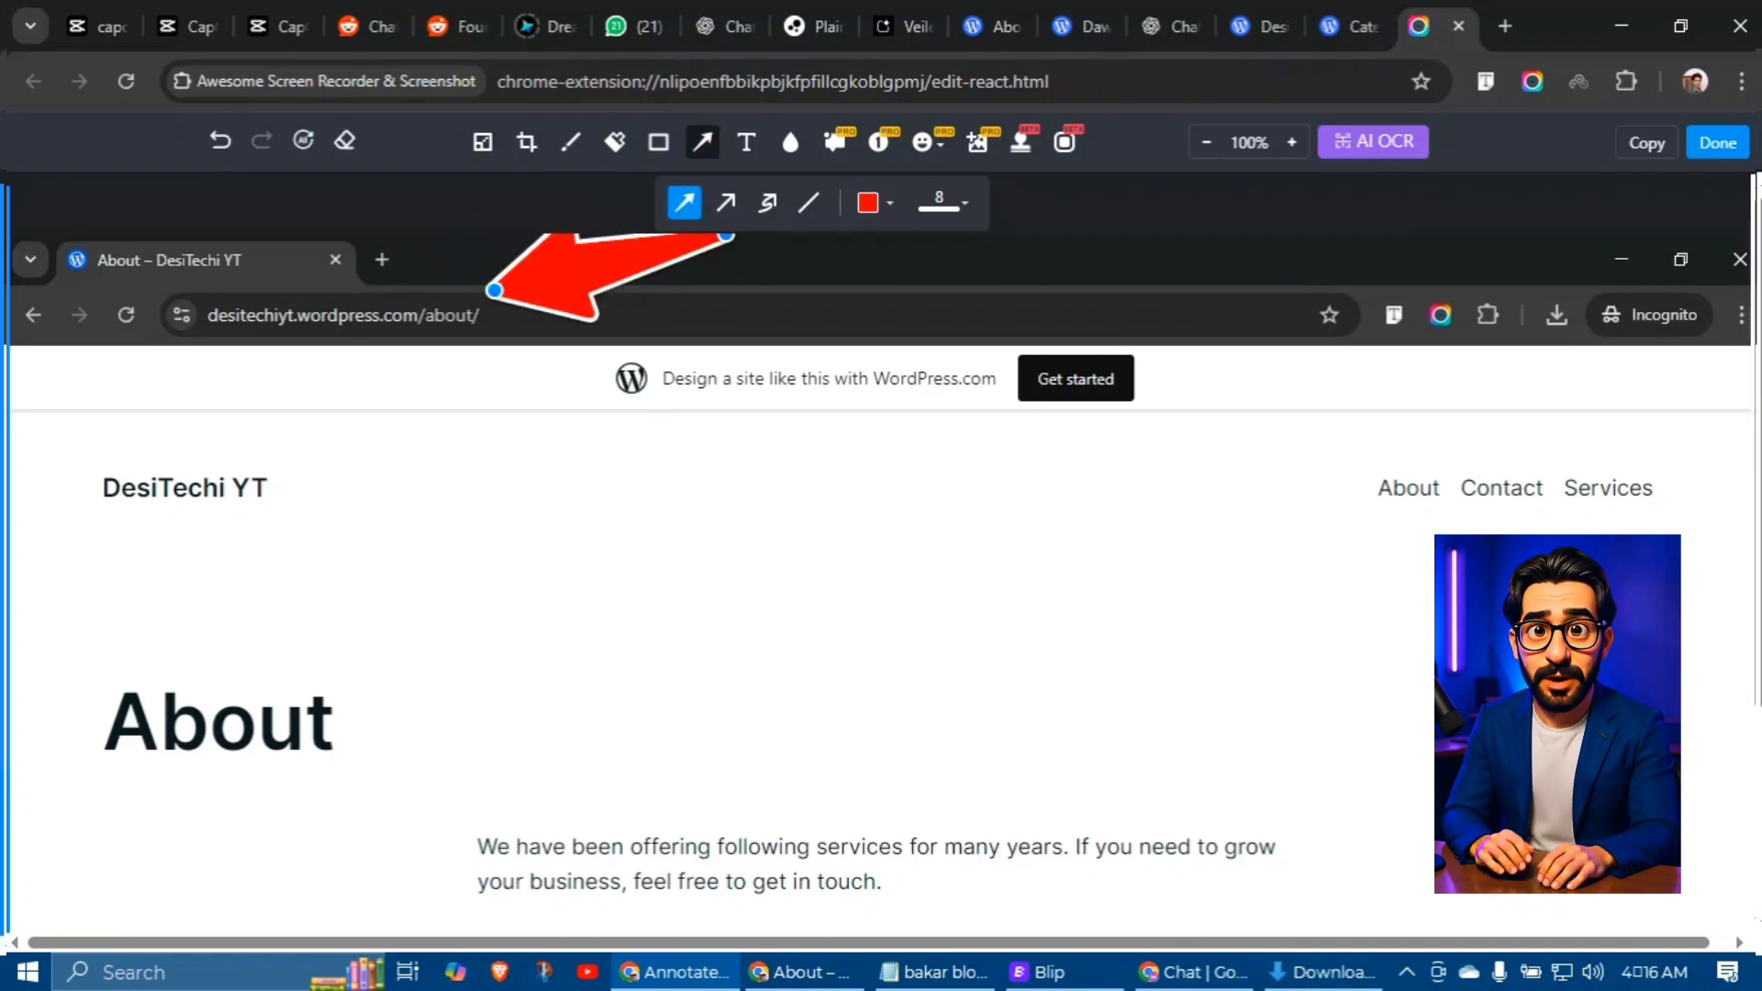
pyautogui.scroll(-3, 880, 550)
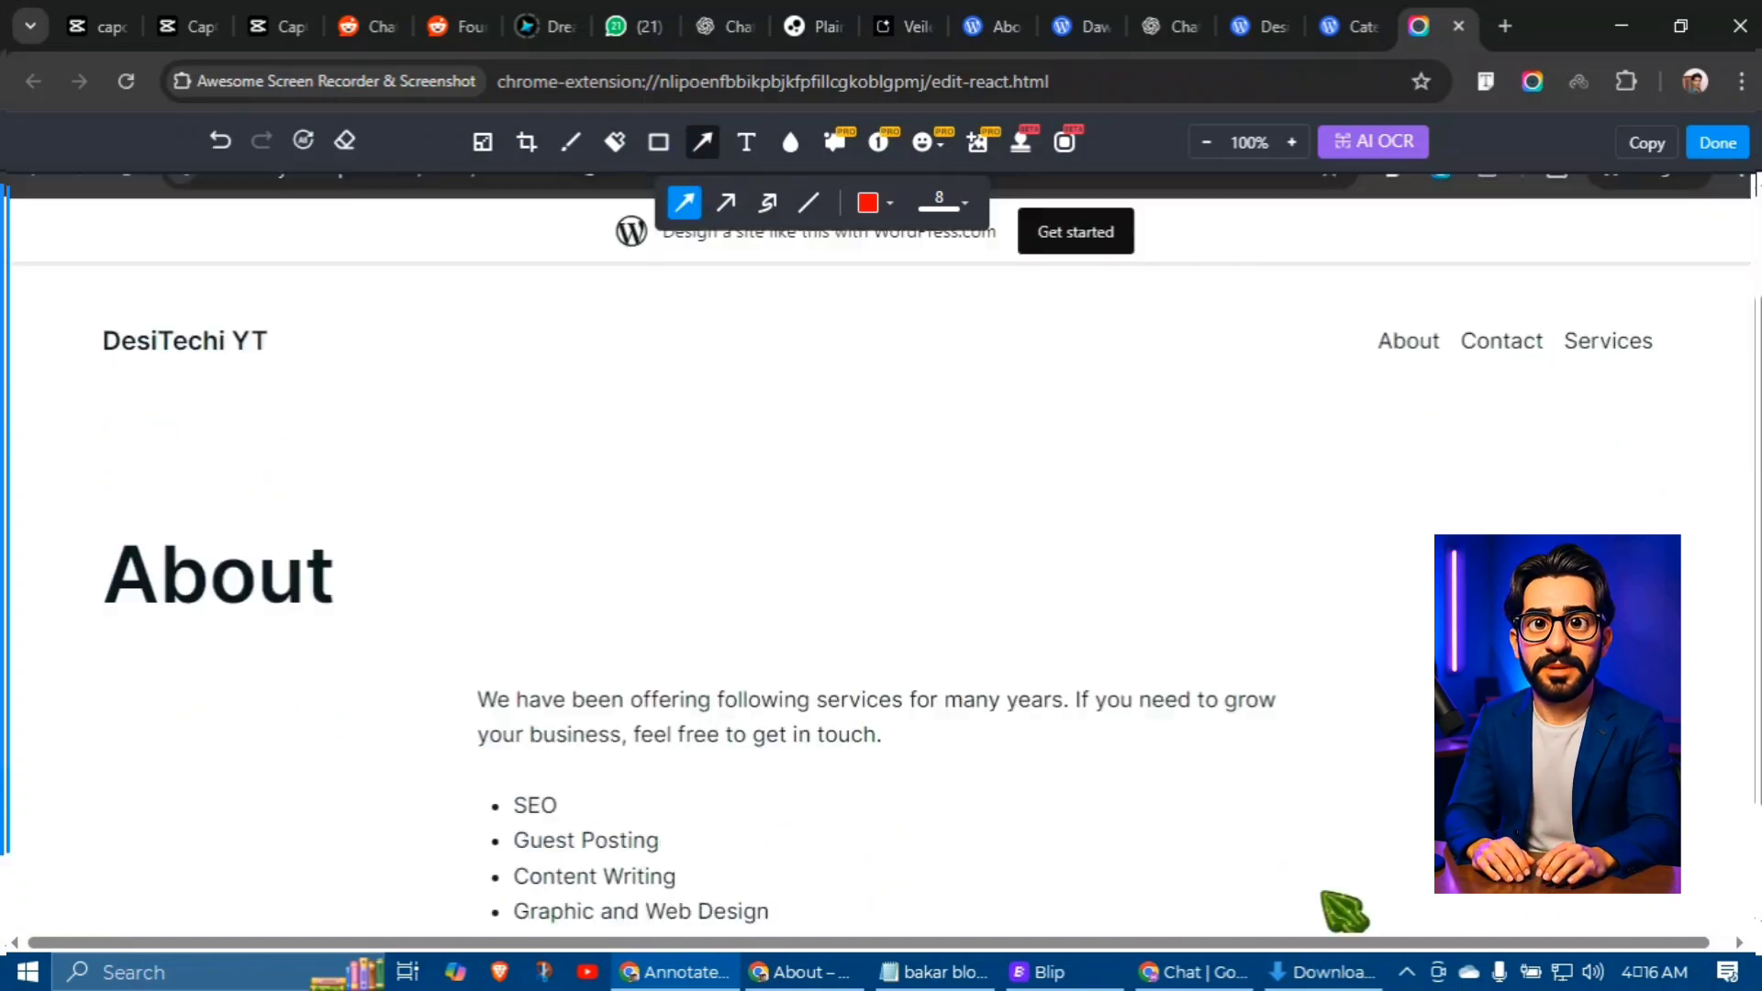
pyautogui.scroll(3, 1324, 741)
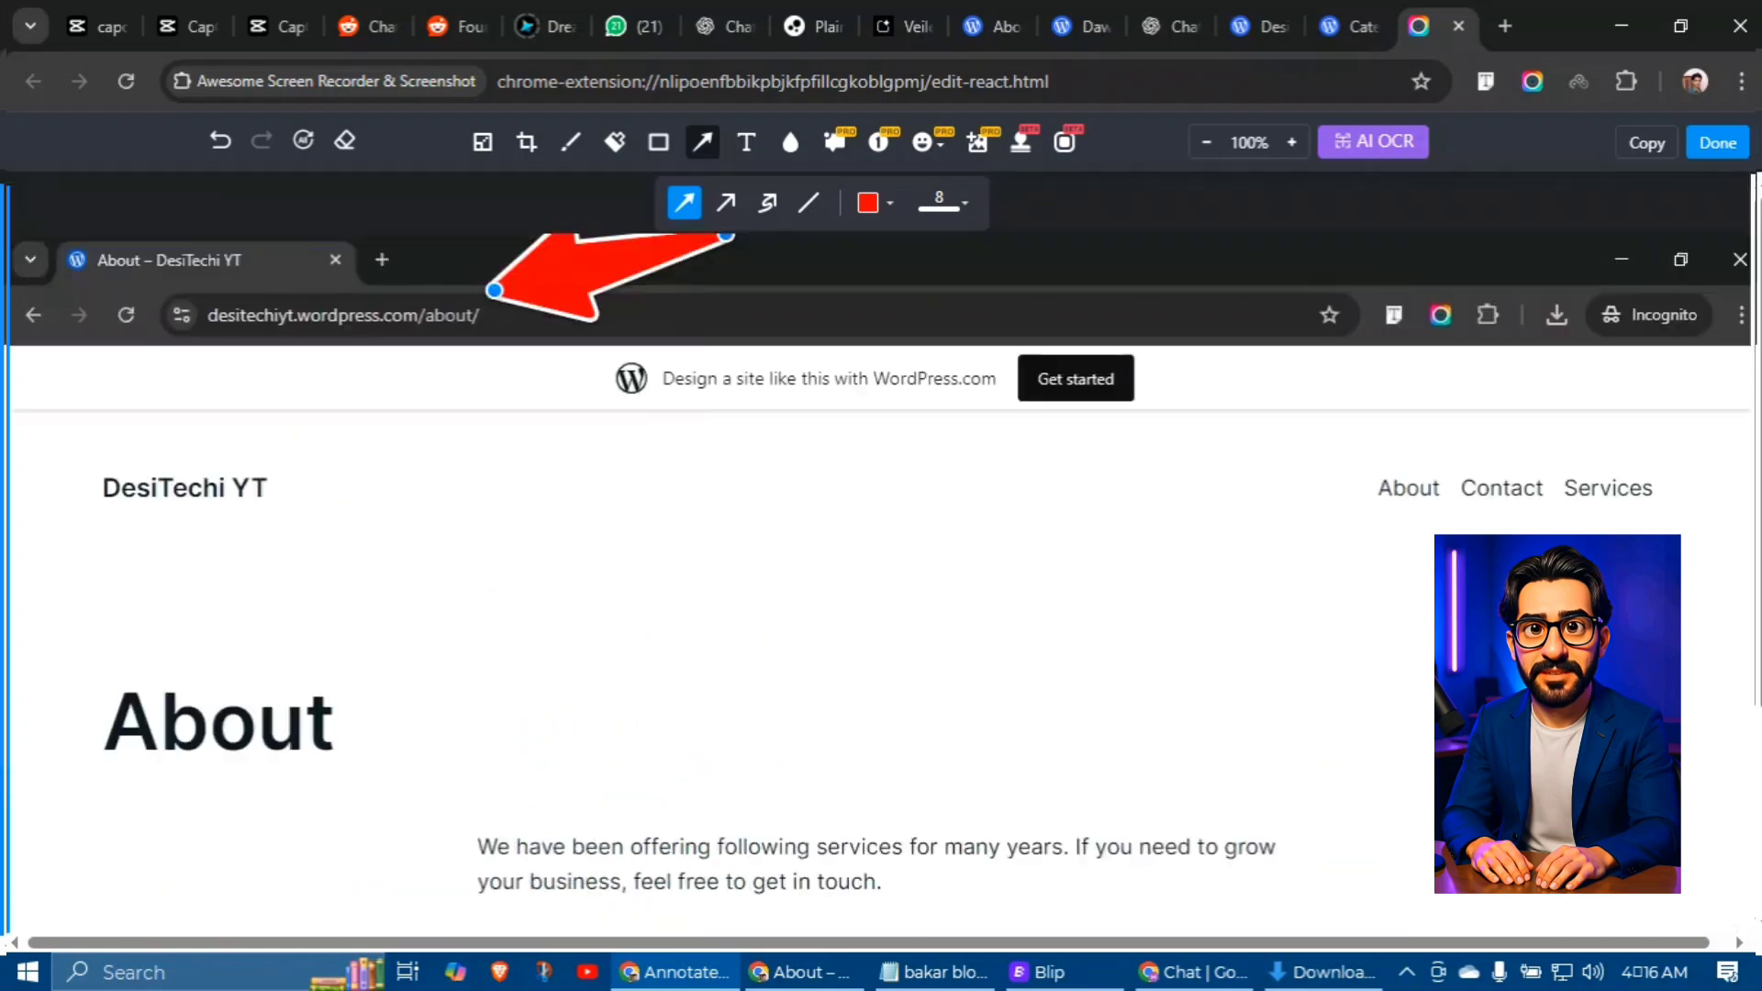
pyautogui.scroll(-3, 1324, 741)
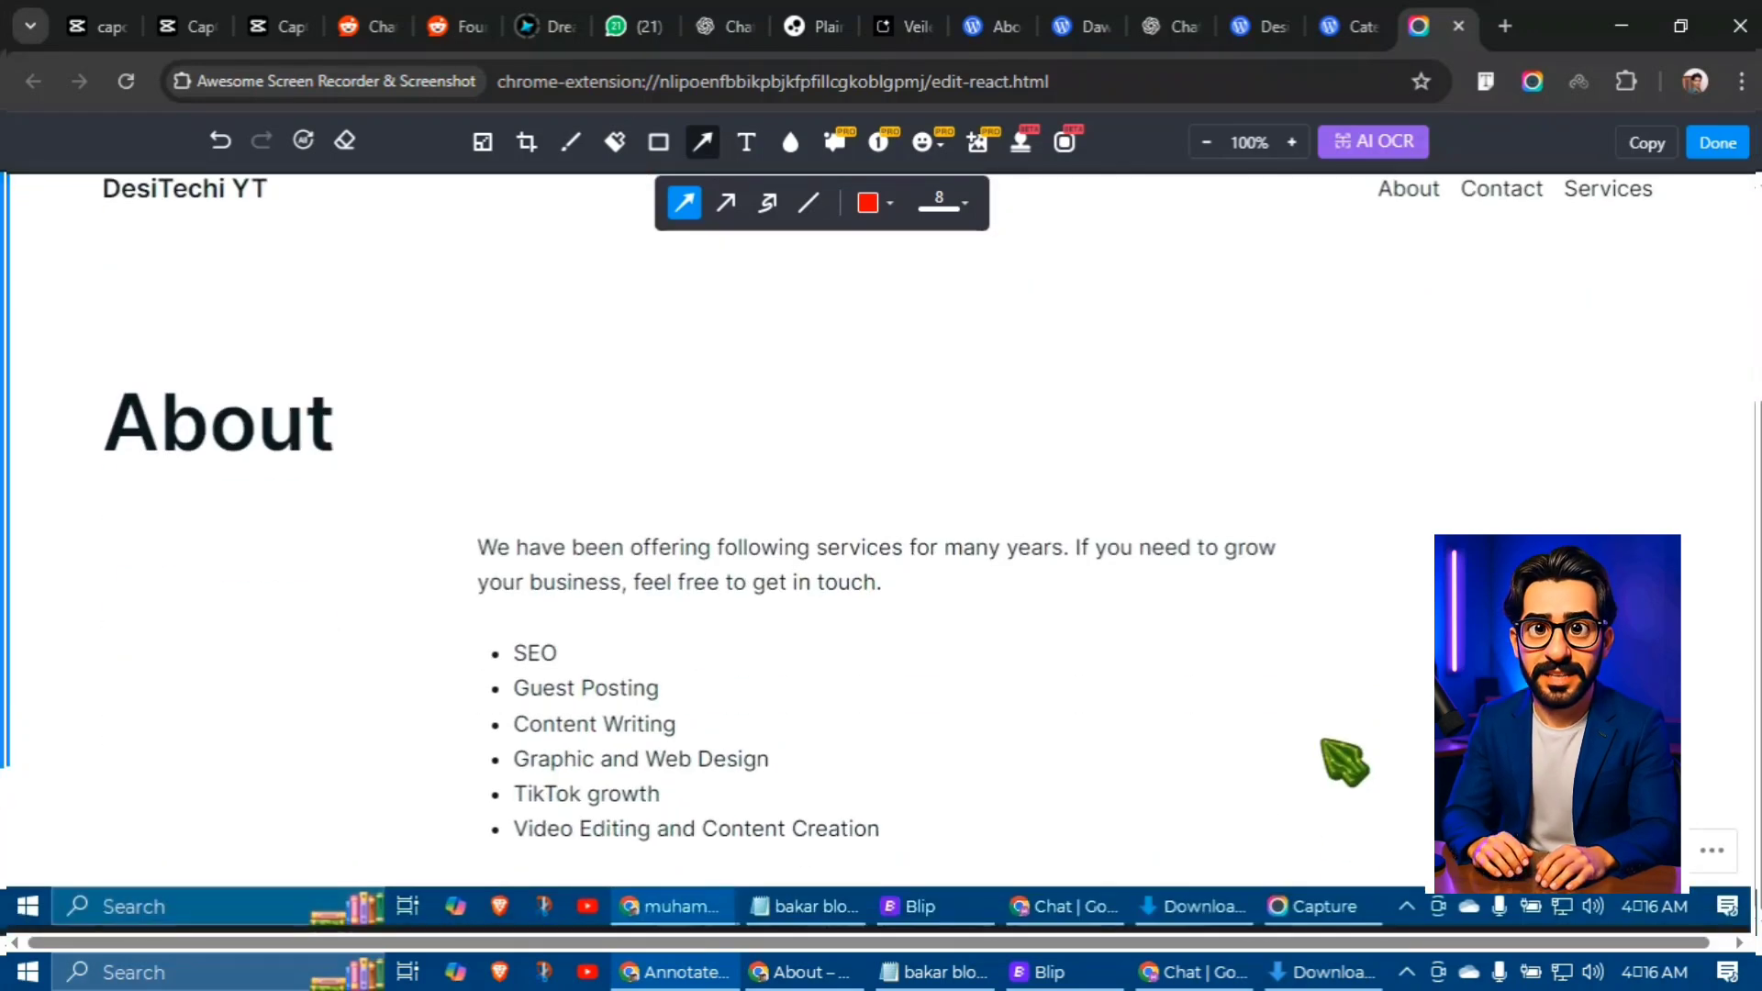
pyautogui.moveTo(414, 622)
pyautogui.mouseDown()
pyautogui.moveTo(826, 767)
pyautogui.moveTo(472, 720)
pyautogui.moveTo(405, 840)
pyautogui.moveTo(433, 824)
pyautogui.mouseUp()
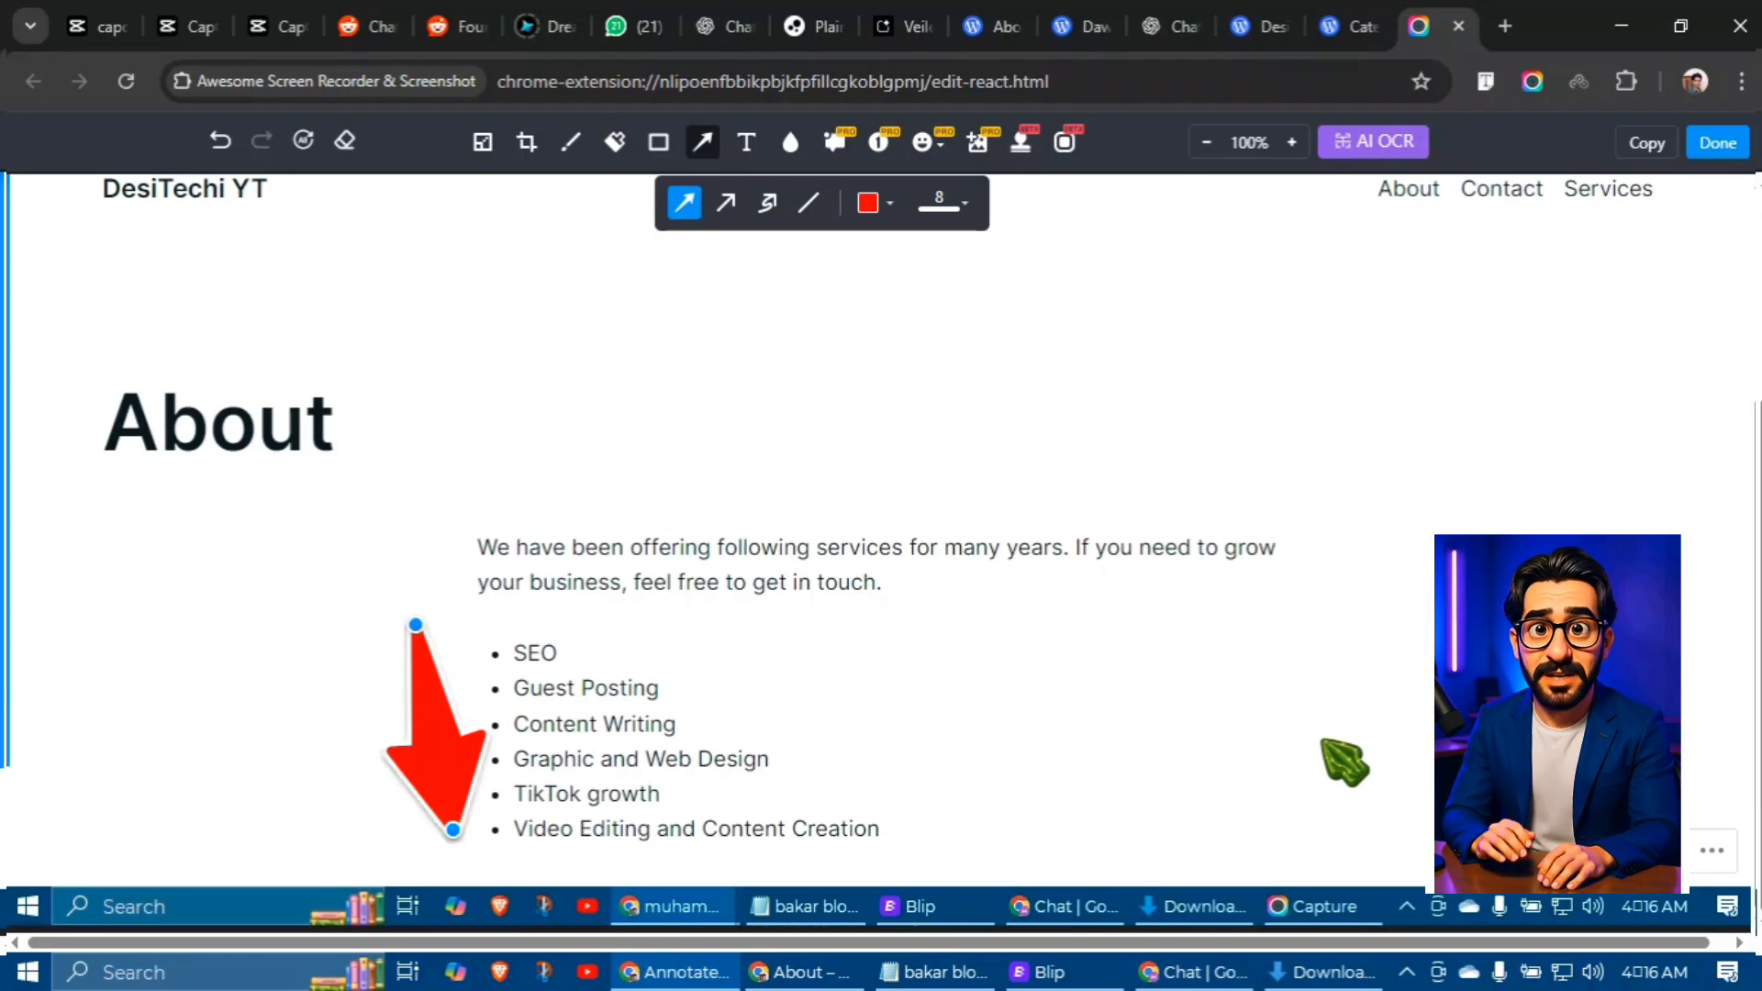
# Step: Return to the live About page and scroll through it
pyautogui.click(798, 972)
pyautogui.scroll(-8, 1750, 628)
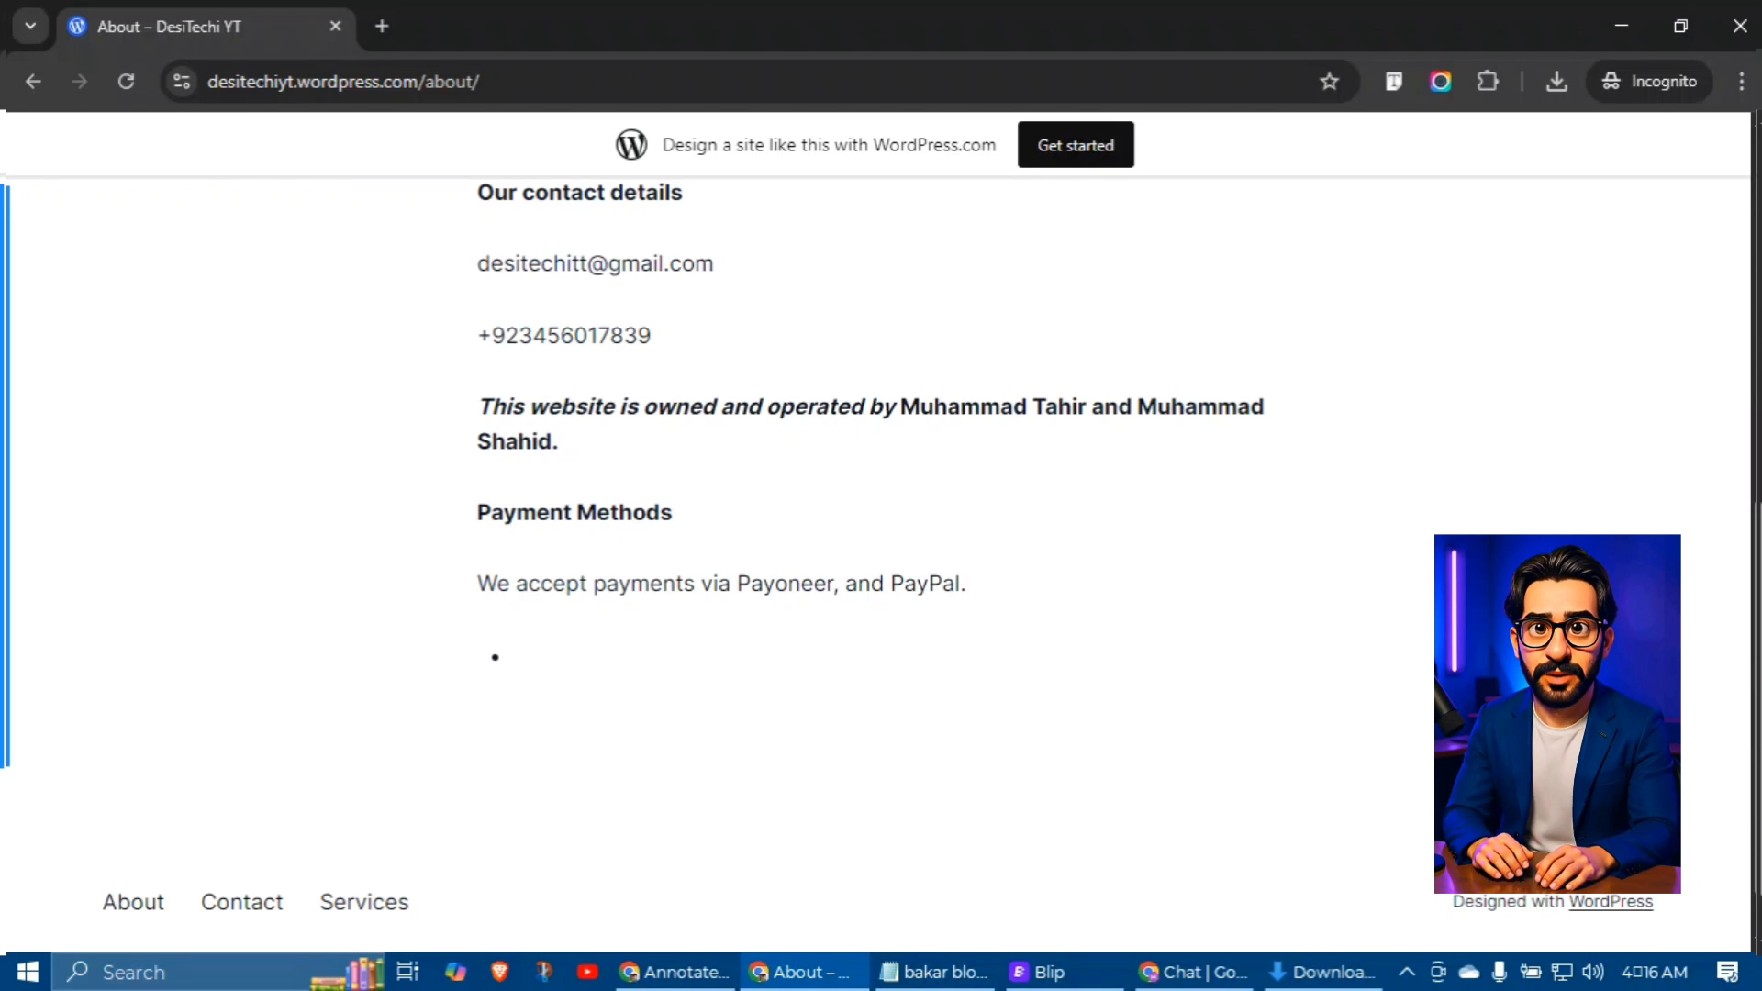
pyautogui.scroll(8, 881, 564)
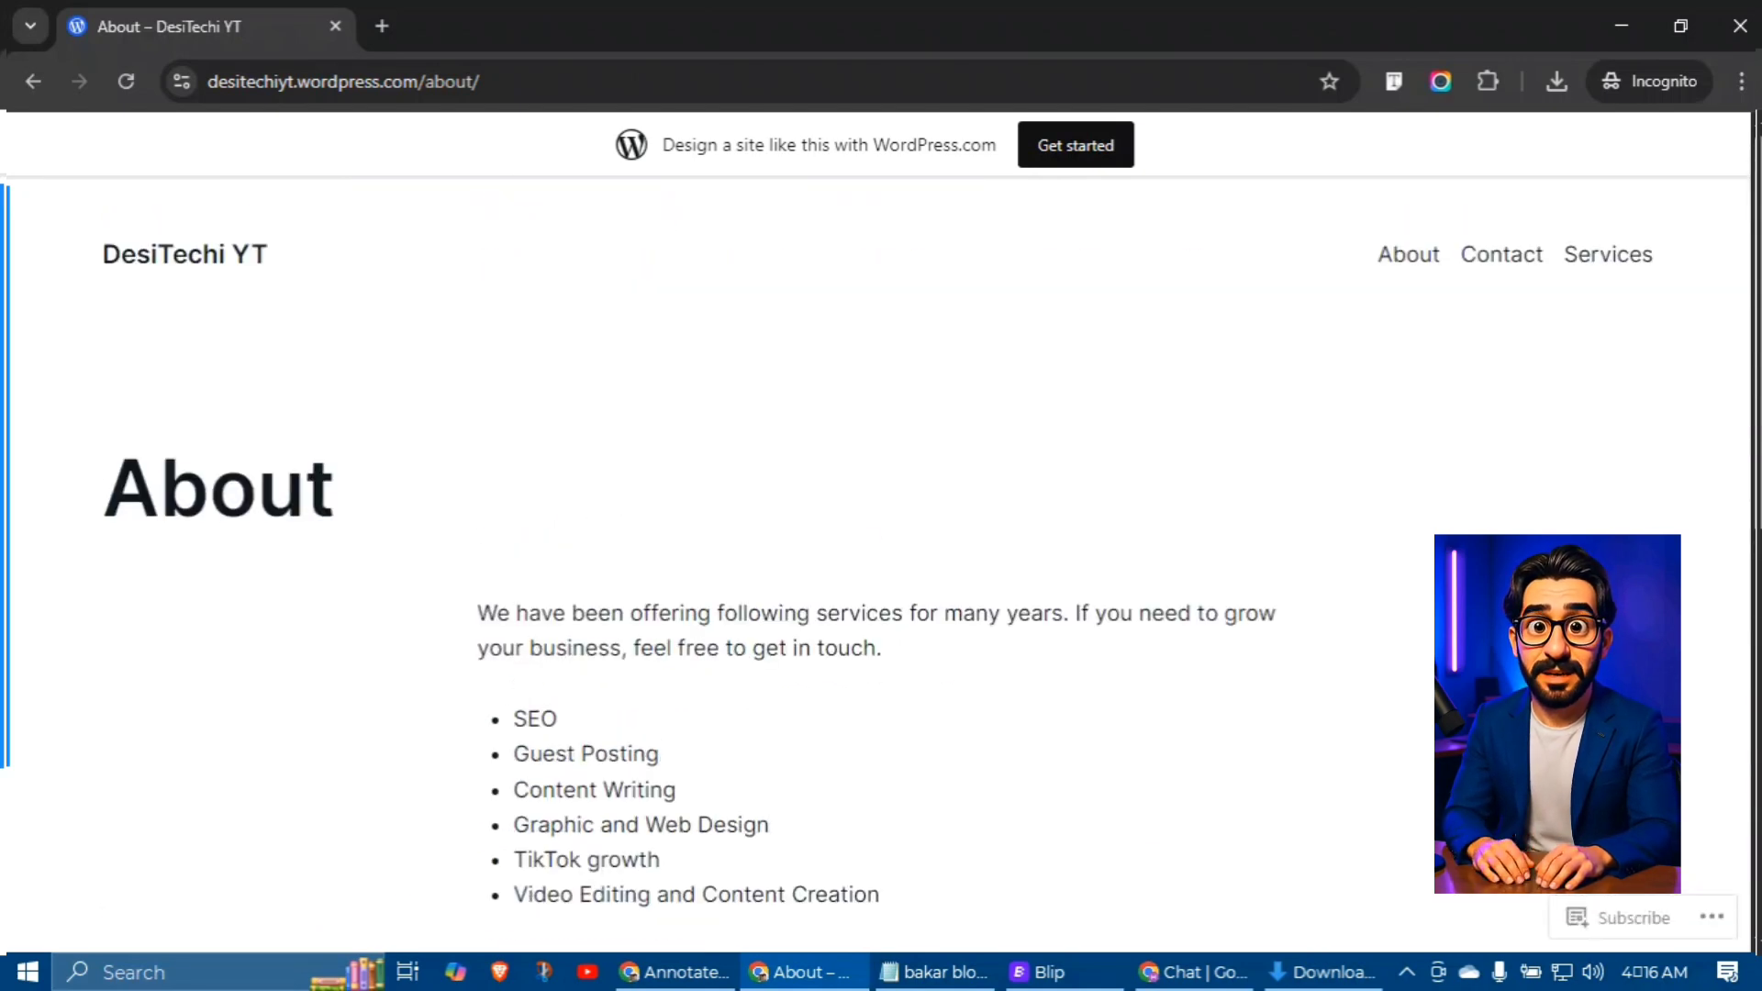